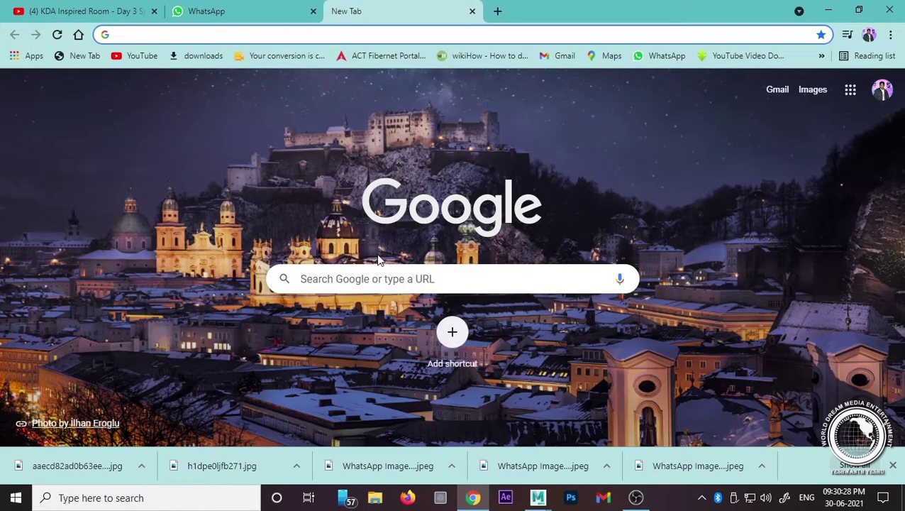
Step: Search Google for 'water bottle' and switch to Images results
{"action": "left_click", "coordinate": [386, 276]}
{"action": "type", "text": "wa"}
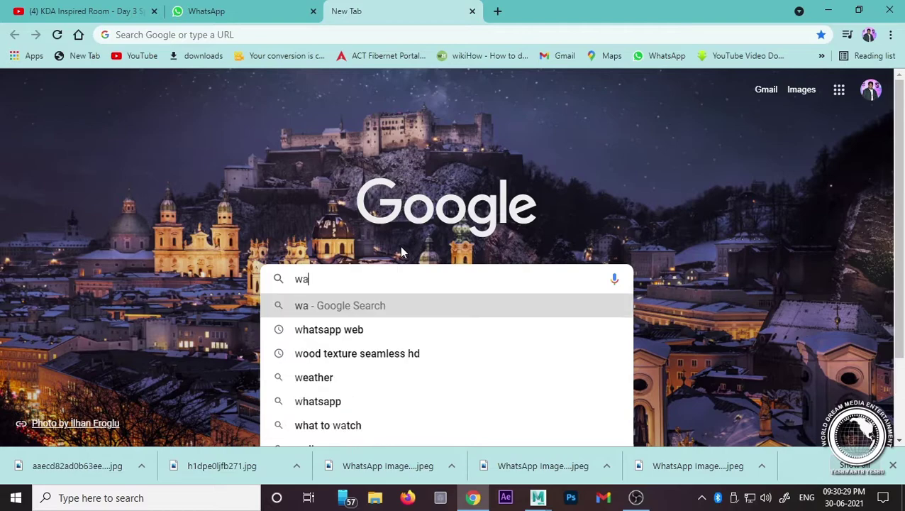
{"action": "type", "text": "tter"}
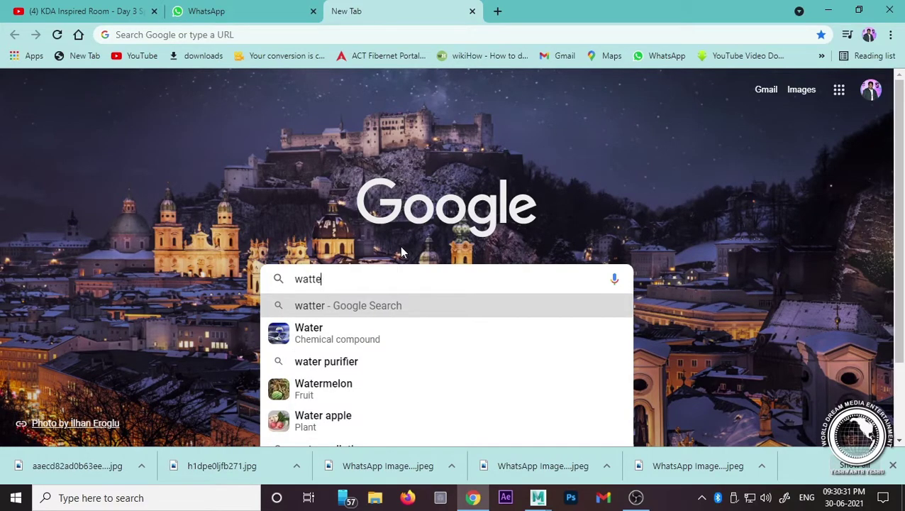
{"action": "key", "text": "BackSpace"}
{"action": "key", "text": "BackSpace"}
{"action": "type", "text": "tter "}
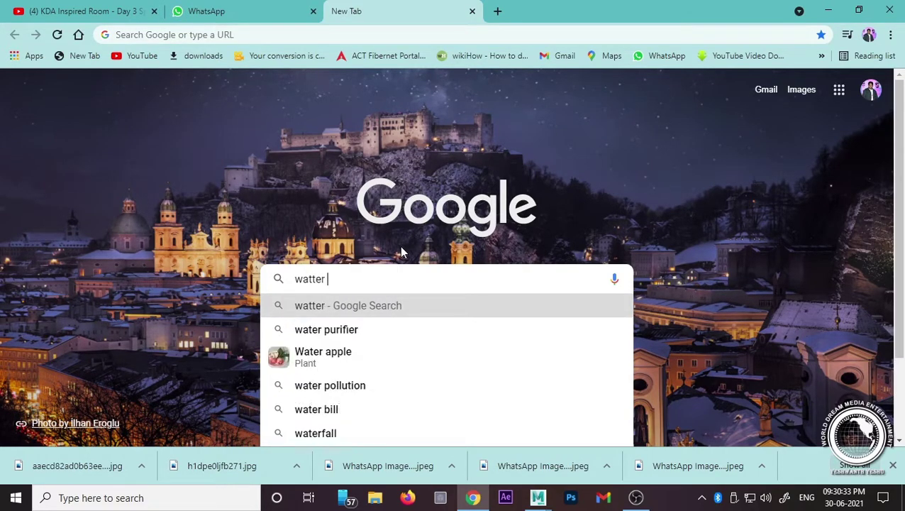
{"action": "type", "text": "bootl"}
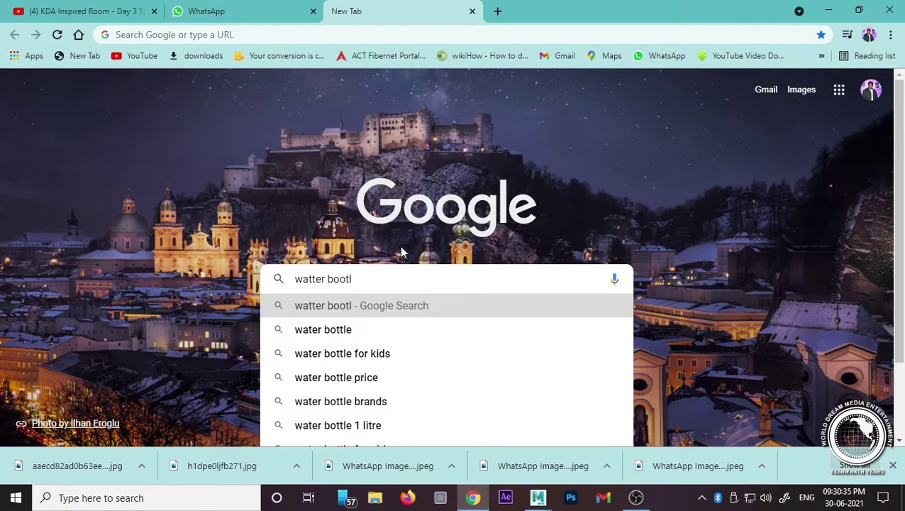
{"action": "key", "text": "Down"}
{"action": "key", "text": "Return"}
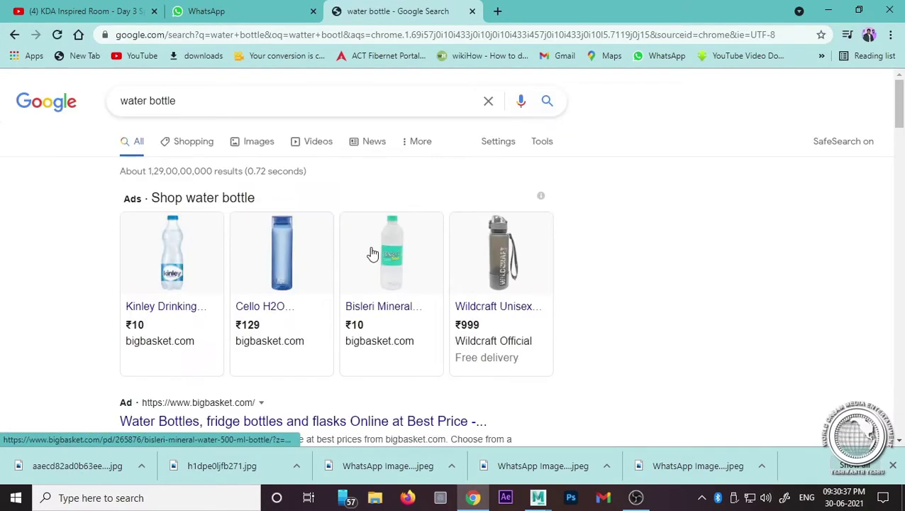
{"action": "left_click", "coordinate": [258, 145]}
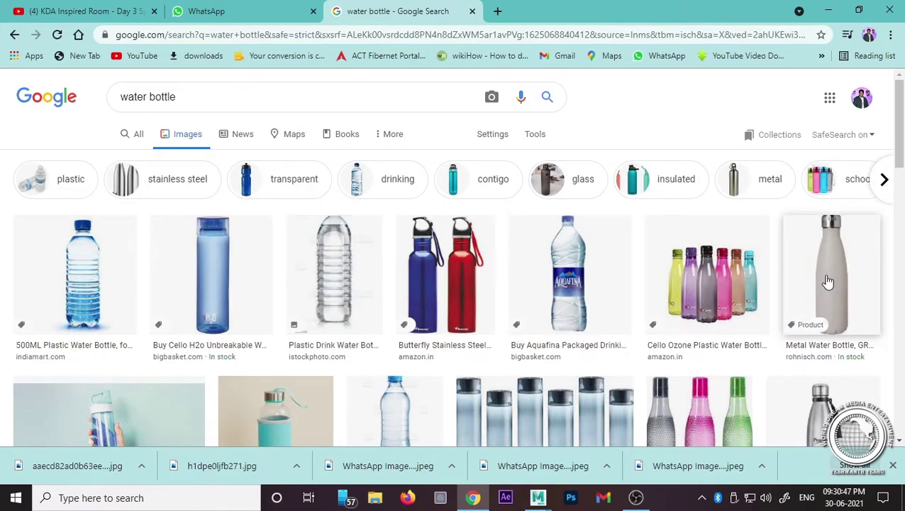
Step: Open the Prestige stainless steel bottle result and choose Save image as
{"action": "scroll", "coordinate": [827, 282], "scroll_direction": "down", "scroll_amount": 2}
{"action": "left_click", "coordinate": [814, 297]}
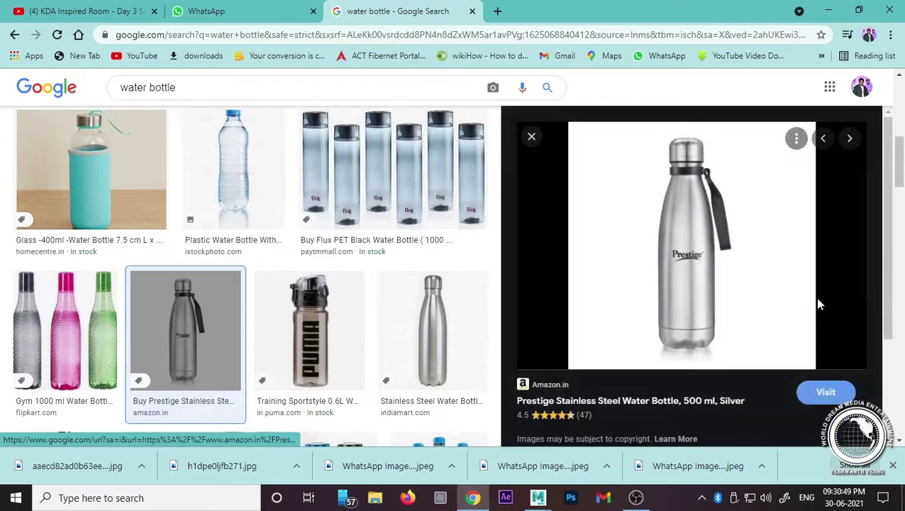
{"action": "scroll", "coordinate": [660, 248], "scroll_direction": "down", "scroll_amount": 2}
{"action": "scroll", "coordinate": [660, 248], "scroll_direction": "down", "scroll_amount": 3}
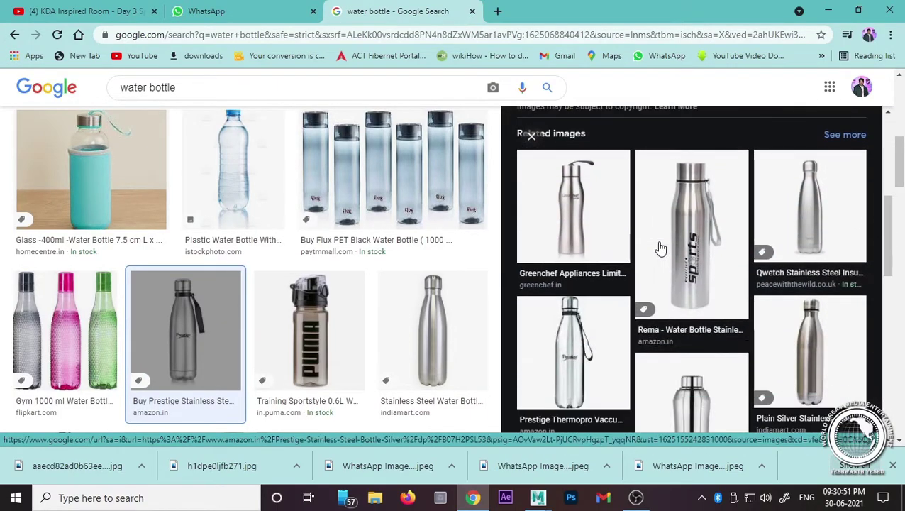
{"action": "scroll", "coordinate": [660, 248], "scroll_direction": "up", "scroll_amount": 5}
{"action": "mouse_move", "coordinate": [651, 238]}
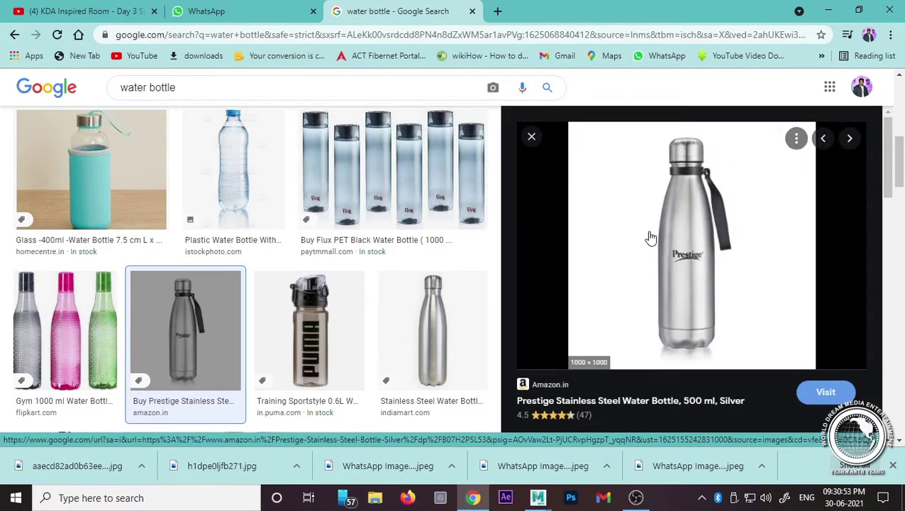
{"action": "right_click", "coordinate": [651, 210]}
{"action": "left_click", "coordinate": [709, 363]}
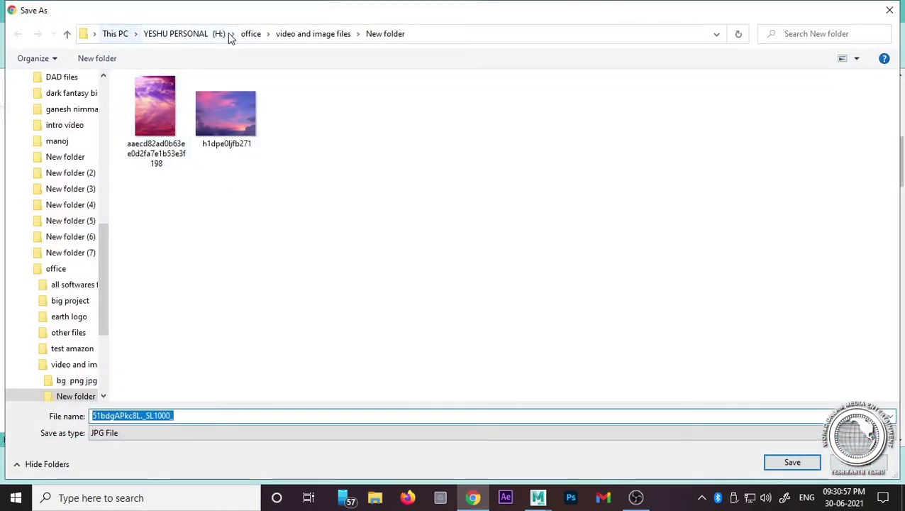
Step: Create a new 'bottle modeling' folder under office and open it
{"action": "left_click", "coordinate": [250, 34]}
{"action": "right_click", "coordinate": [241, 223]}
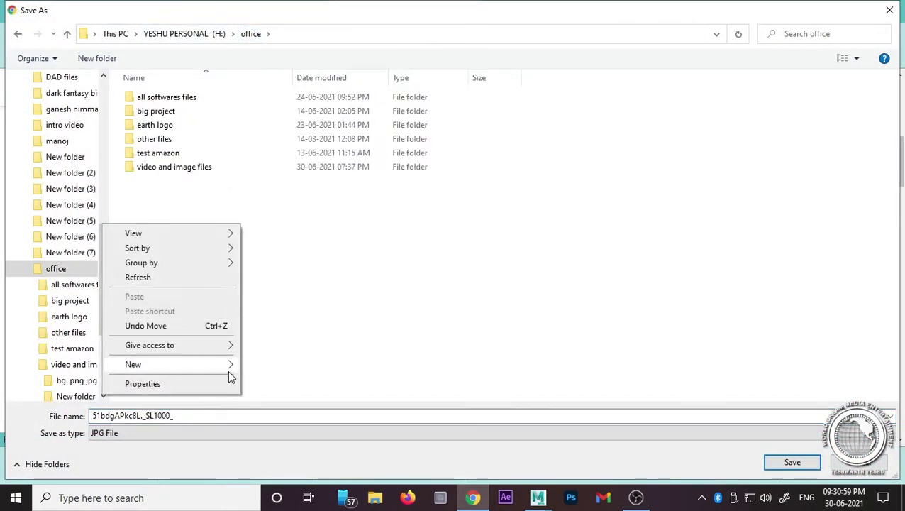
{"action": "mouse_move", "coordinate": [133, 364]}
{"action": "left_click", "coordinate": [282, 363]}
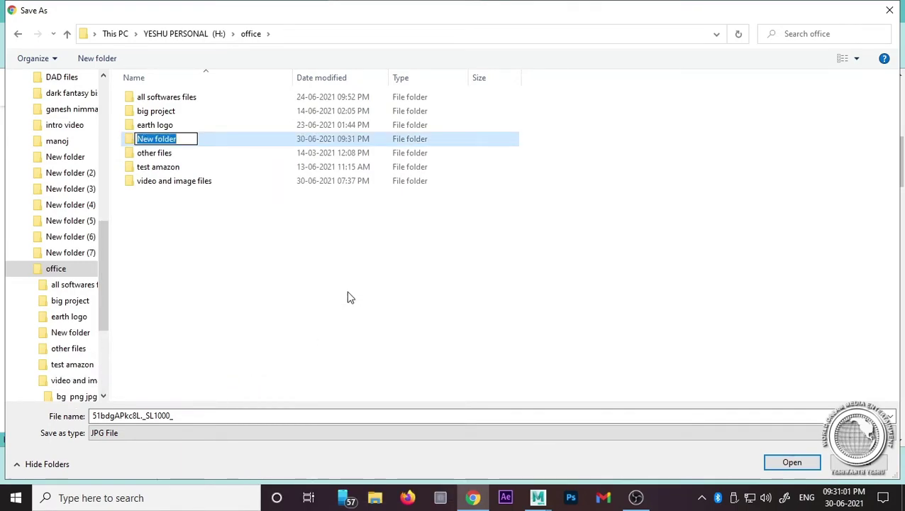
{"action": "type", "text": "bottle "}
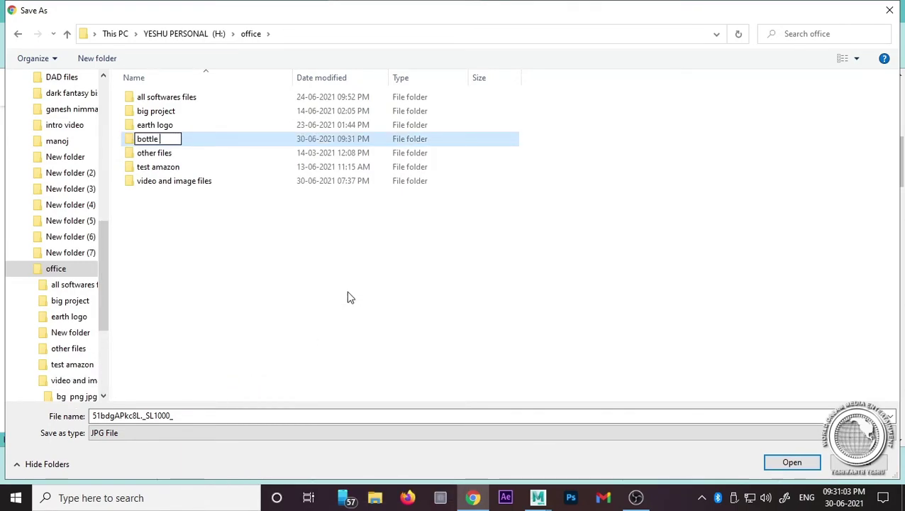
{"action": "type", "text": "modeling"}
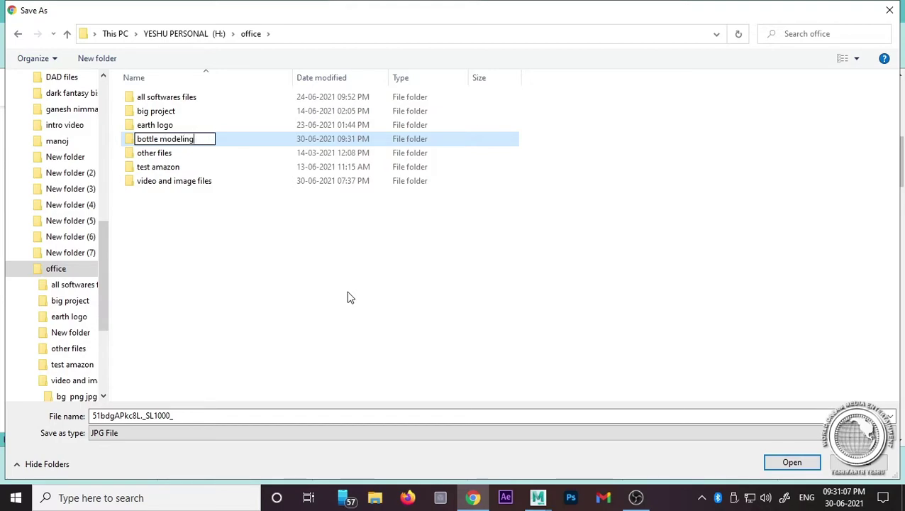
{"action": "key", "text": "Return"}
{"action": "key", "text": "Return"}
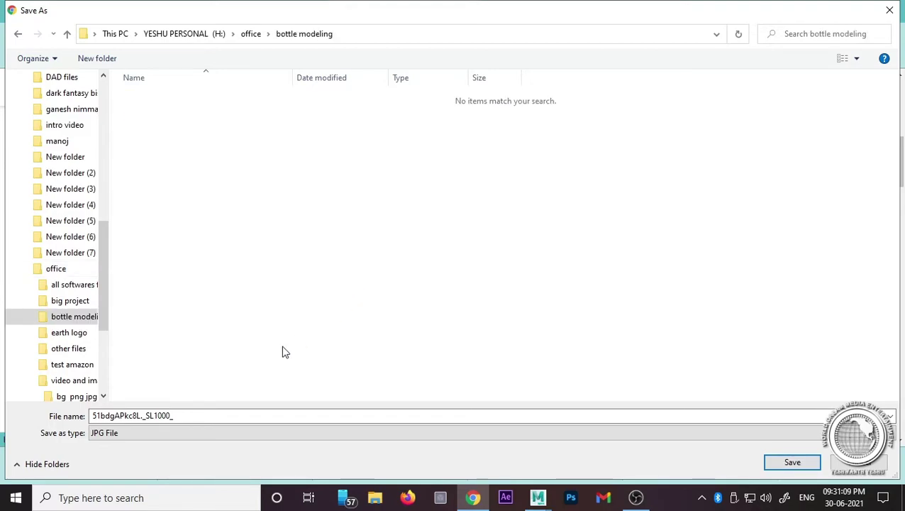
Step: Save the image there as 'bottle reference'
{"action": "double_click", "coordinate": [225, 415]}
{"action": "type", "text": "bottle reference"}
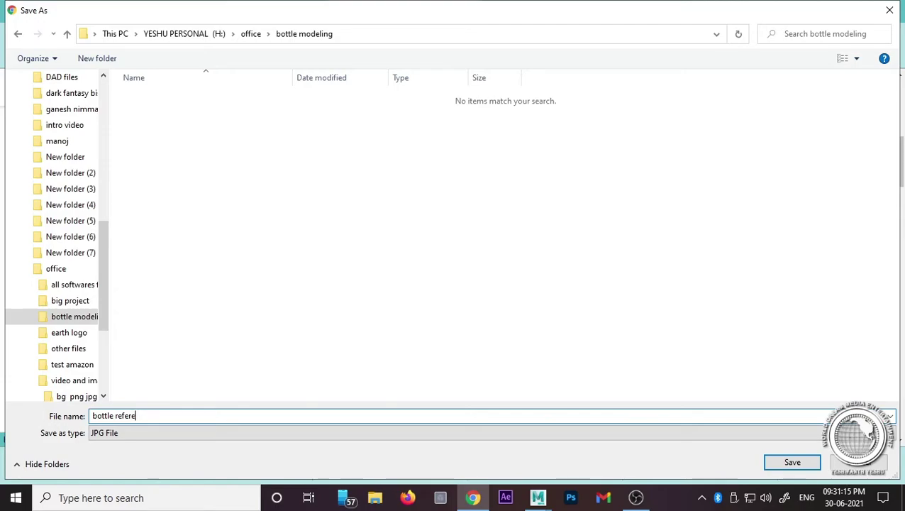
{"action": "left_click", "coordinate": [796, 464]}
{"action": "mouse_move", "coordinate": [538, 498]}
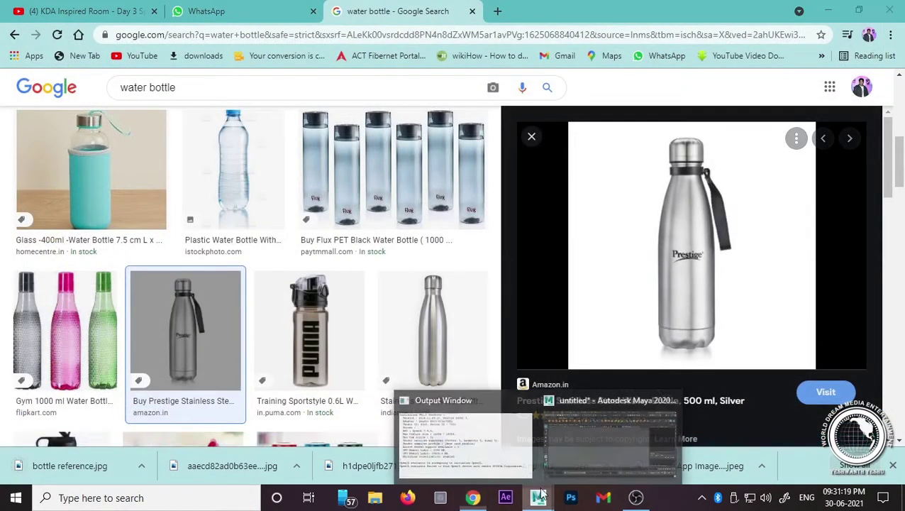
Step: Open the folder containing 'bottle reference' from File Explorer's recent files
{"action": "left_click", "coordinate": [578, 447]}
{"action": "left_click", "coordinate": [380, 502]}
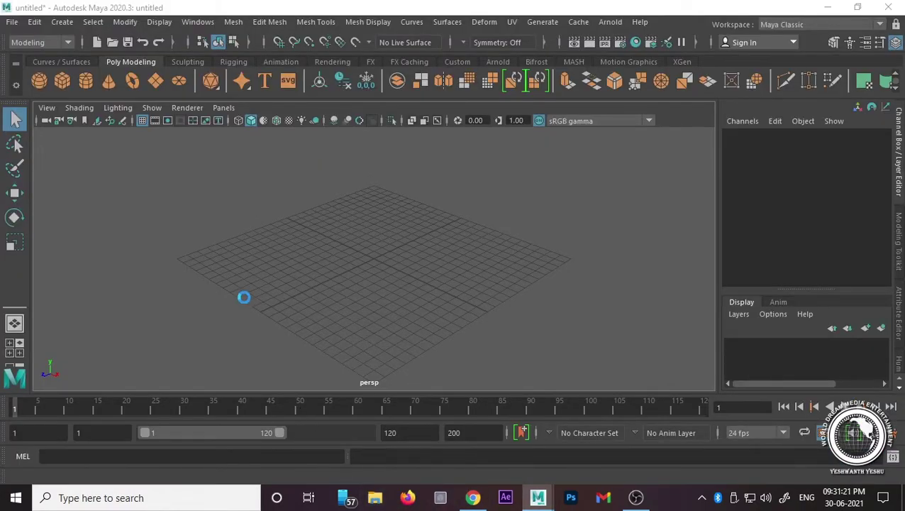
{"action": "left_click", "coordinate": [171, 209]}
{"action": "right_click", "coordinate": [212, 208]}
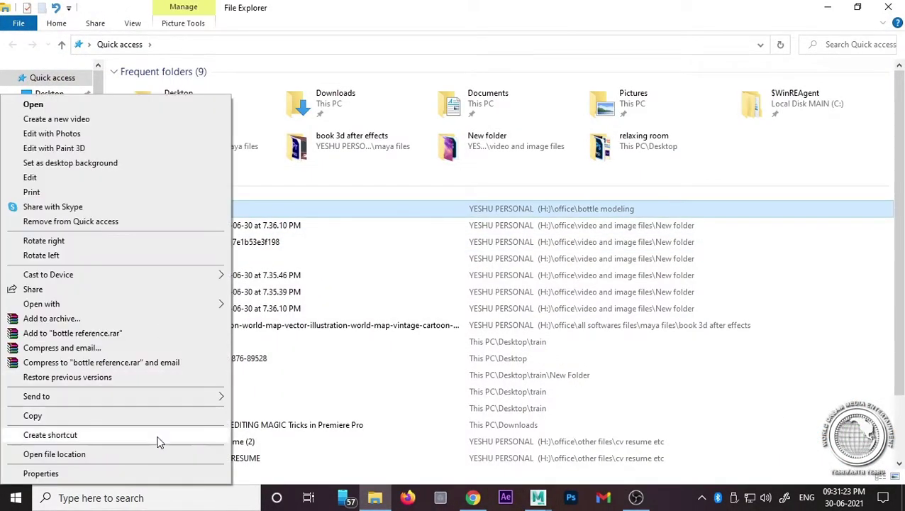
{"action": "left_click", "coordinate": [153, 453]}
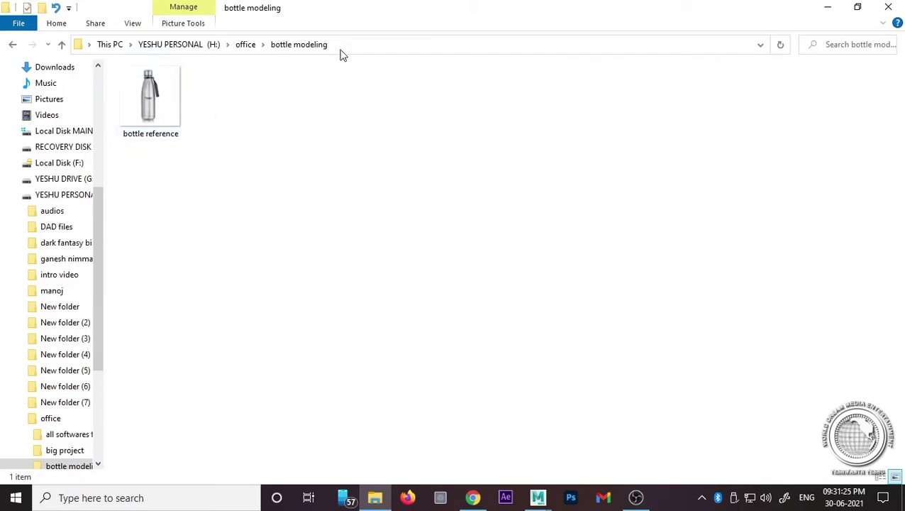
Step: Copy the bottle modeling folder path and switch back to the Maya scene
{"action": "left_click", "coordinate": [342, 51]}
{"action": "left_click", "coordinate": [537, 497]}
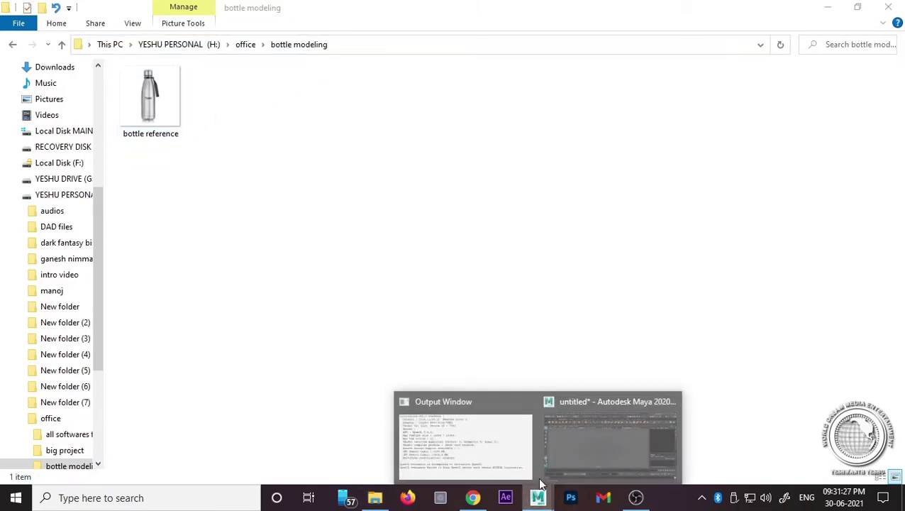
{"action": "left_click", "coordinate": [596, 440]}
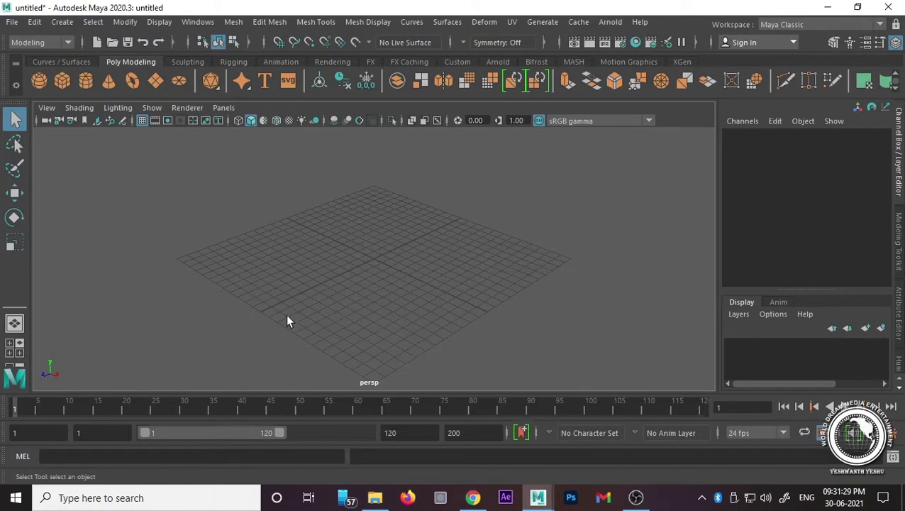
Step: Maximize the front view and load 'bottle reference.jpg' from bottle modeling as an image plane
{"action": "key", "text": "space"}
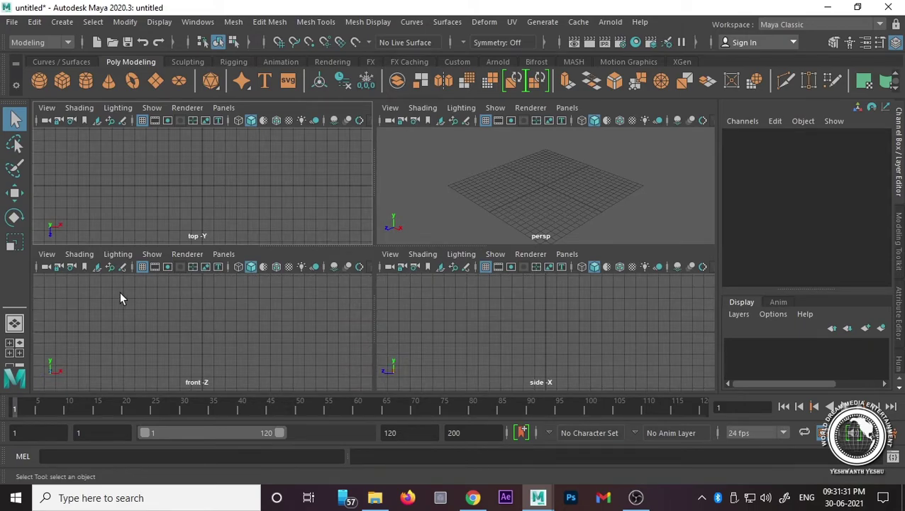
{"action": "key", "text": "space"}
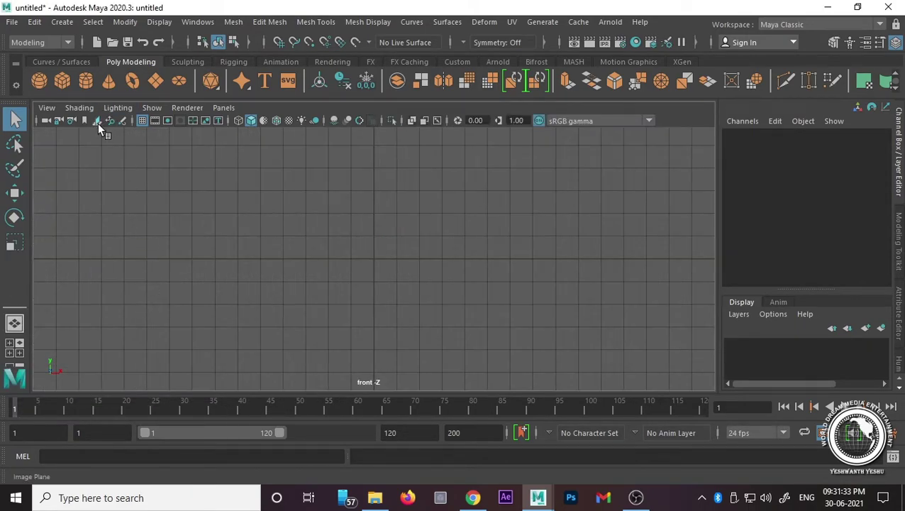
{"action": "left_click", "coordinate": [98, 120]}
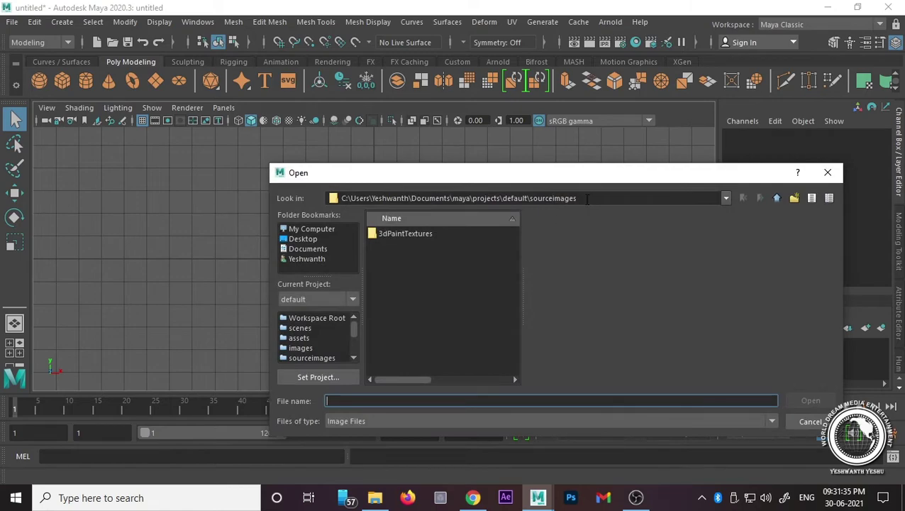
{"action": "left_click", "coordinate": [586, 199]}
{"action": "key", "text": "ctrl+a"}
{"action": "type", "text": "H:\\office\\bottle modeling"}
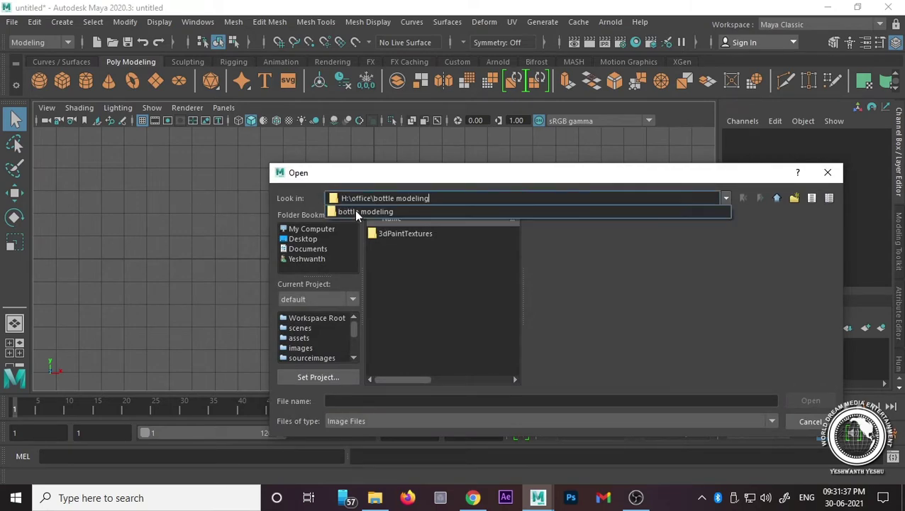
{"action": "left_click", "coordinate": [357, 212]}
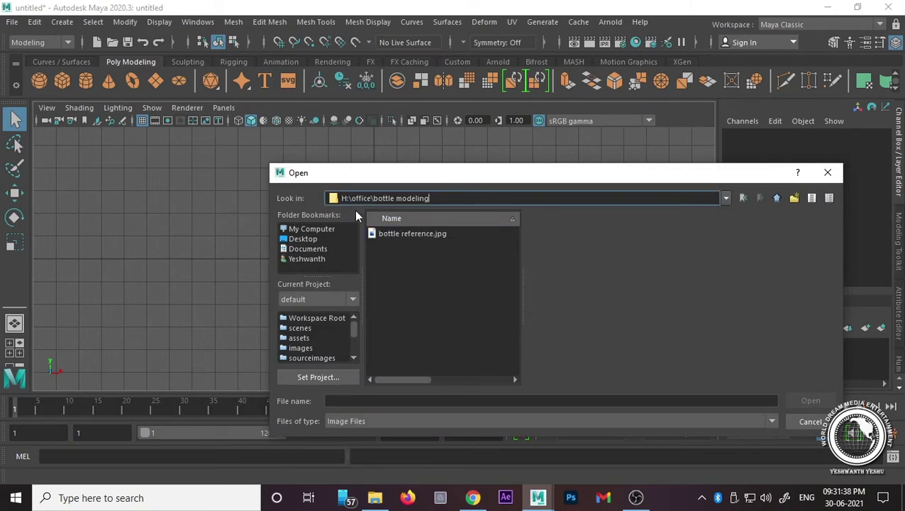
{"action": "left_click", "coordinate": [426, 234]}
{"action": "left_click", "coordinate": [809, 400]}
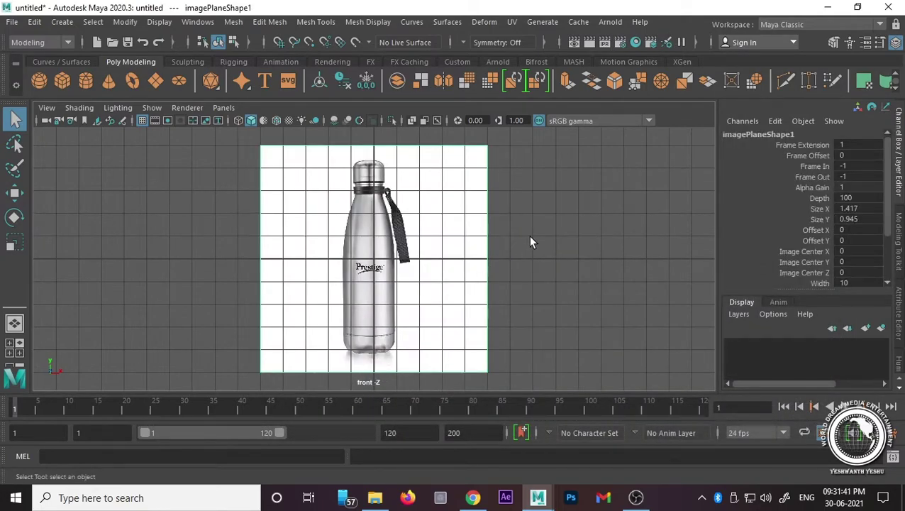
Step: Raise the reference image plane and set its Translate Z to -12
{"action": "left_click_drag", "start_coordinate": [531, 235], "coordinate": [197, 343]}
{"action": "key", "text": "w"}
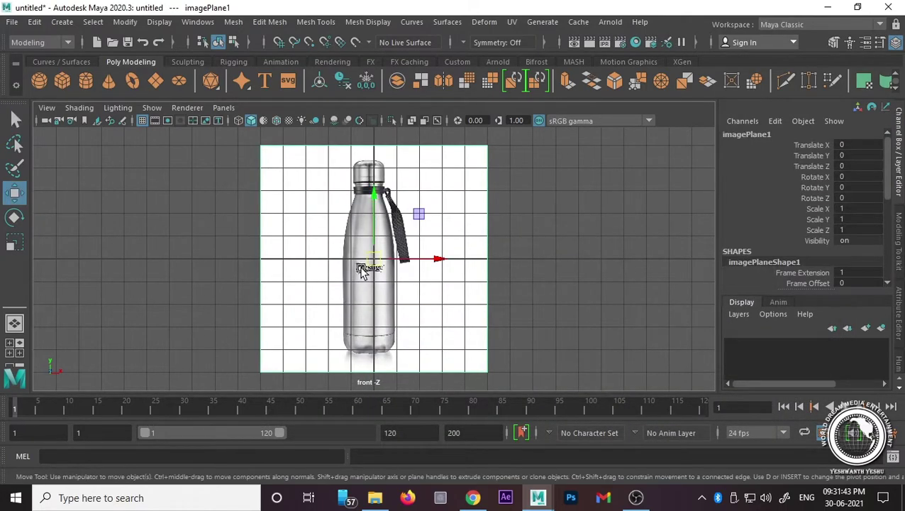
{"action": "mouse_move", "coordinate": [374, 242]}
{"action": "left_mouse_down"}
{"action": "mouse_move", "coordinate": [388, 132]}
{"action": "mouse_move", "coordinate": [389, 146]}
{"action": "left_mouse_up"}
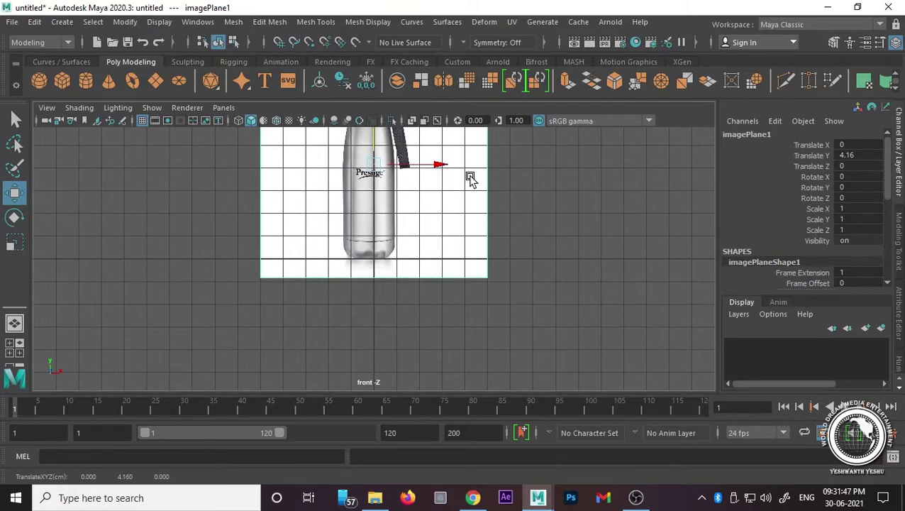
{"action": "key", "text": "space"}
{"action": "key", "text": "space"}
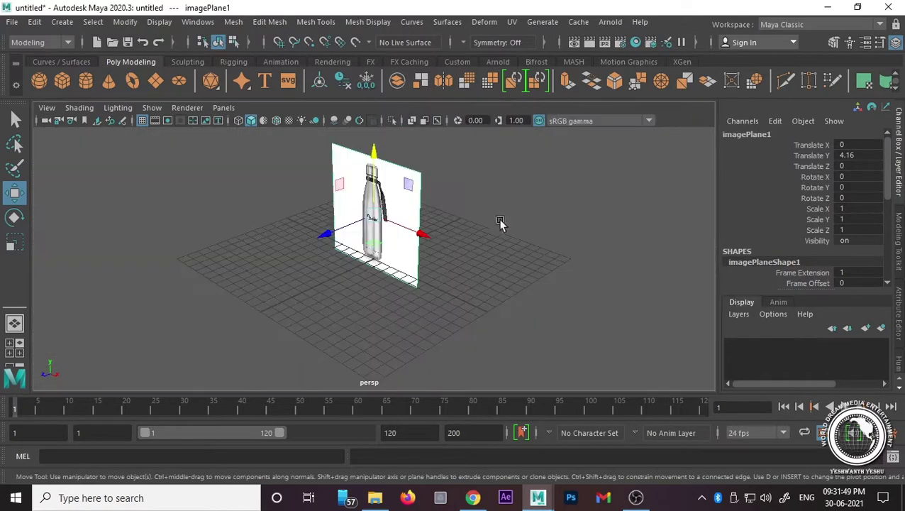
{"action": "left_click_drag", "start_coordinate": [322, 240], "coordinate": [429, 192]}
{"action": "left_click", "coordinate": [858, 166]}
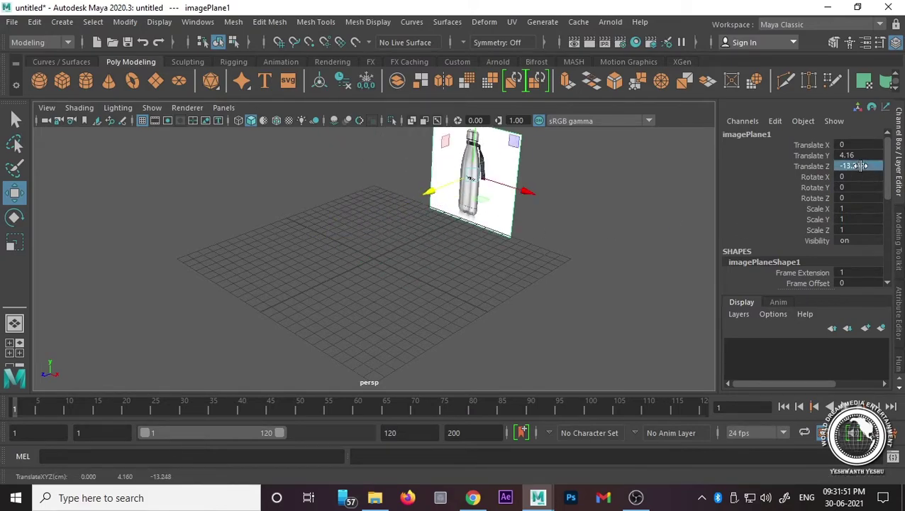
{"action": "type", "text": "12"}
{"action": "key", "text": "Return"}
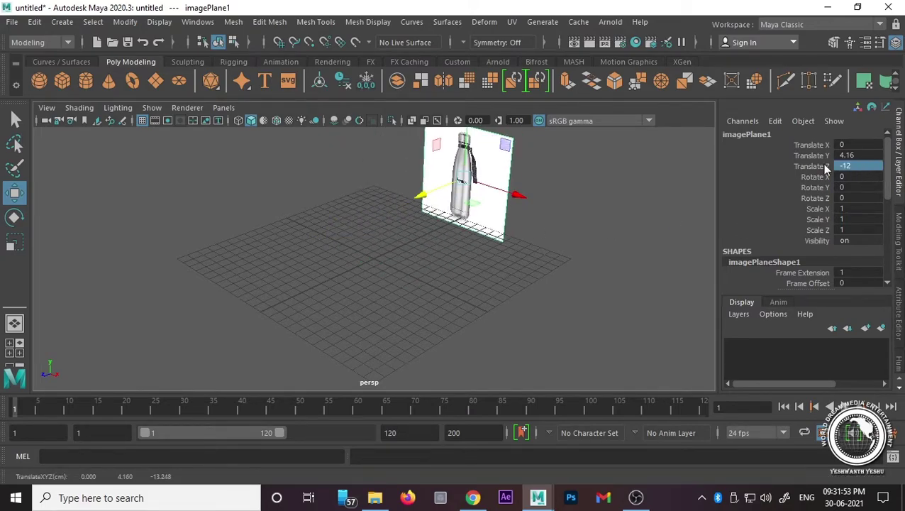
Step: Put the image plane on a new layer1 set to Reference
{"action": "left_click", "coordinate": [740, 315]}
{"action": "left_click", "coordinate": [762, 342]}
{"action": "left_click", "coordinate": [764, 346]}
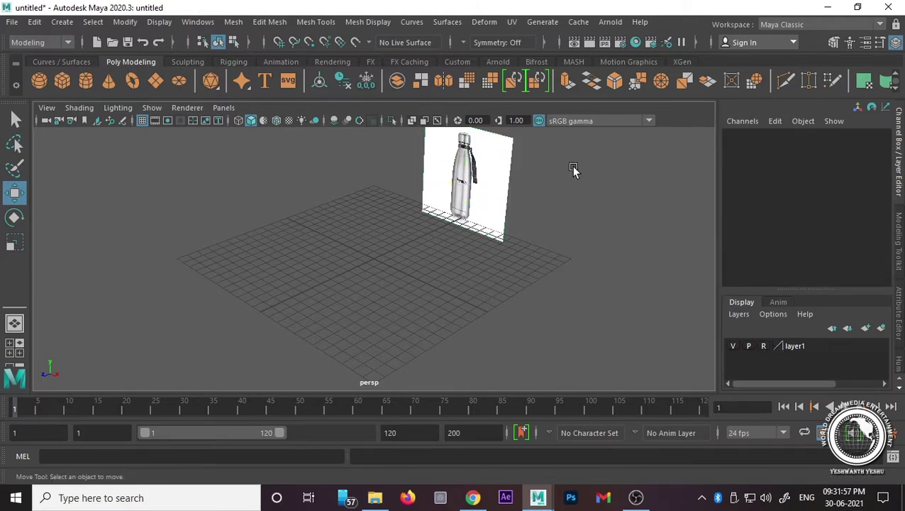
Step: Return to the front view and zoom in on the bottle reference
{"action": "key", "text": "space"}
{"action": "key", "text": "space"}
{"action": "scroll", "coordinate": [355, 270], "scroll_direction": "up", "scroll_amount": 2}
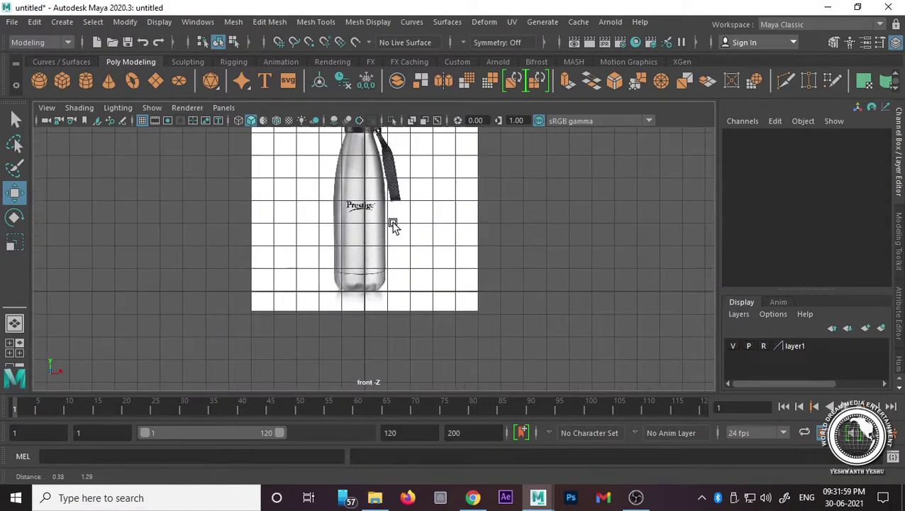
{"action": "scroll", "coordinate": [390, 241], "scroll_direction": "up", "scroll_amount": 2}
{"action": "middle_click_drag", "start_coordinate": [386, 262], "coordinate": [382, 265], "text": "alt"}
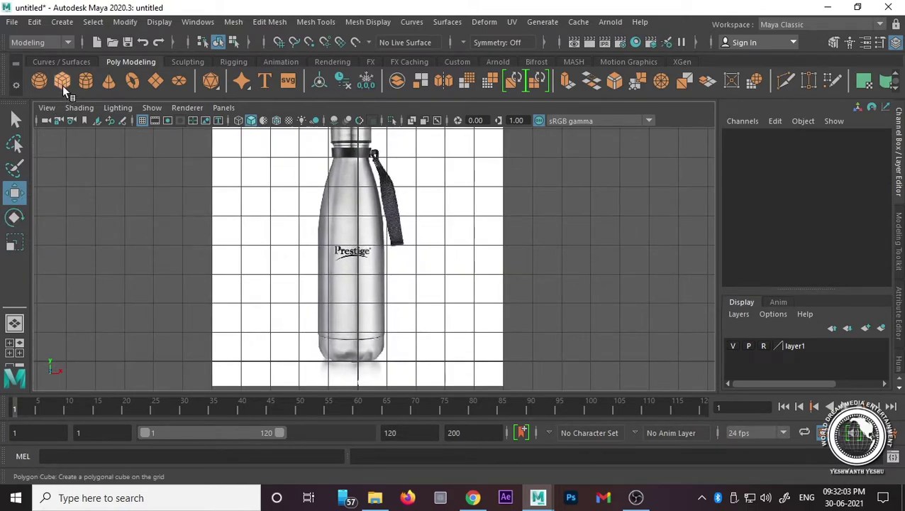
Step: Create a polygon cylinder and move it over the bottle base (X -0.222, Y 1.21)
{"action": "left_click", "coordinate": [78, 80]}
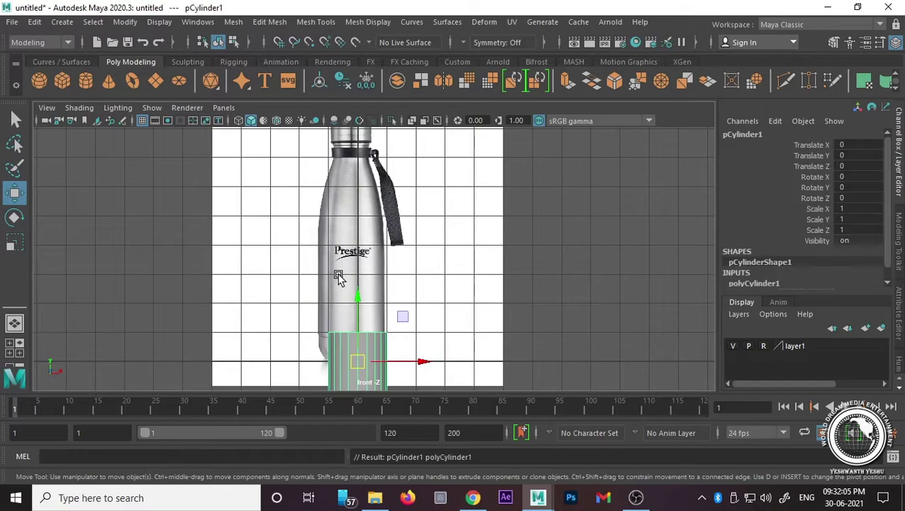
{"action": "left_click_drag", "start_coordinate": [359, 295], "coordinate": [360, 259]}
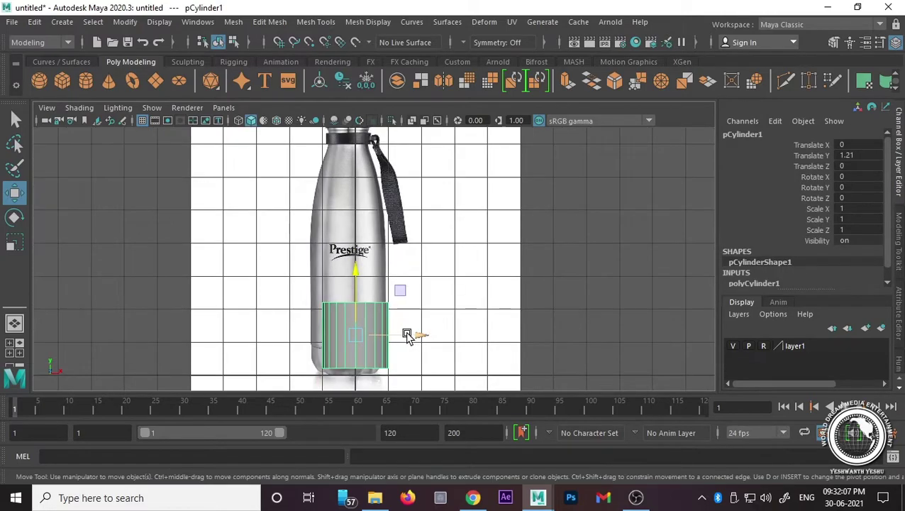
{"action": "scroll", "coordinate": [431, 280], "scroll_direction": "up", "scroll_amount": 2}
{"action": "scroll", "coordinate": [431, 280], "scroll_direction": "up", "scroll_amount": 1}
{"action": "left_click_drag", "start_coordinate": [436, 294], "coordinate": [423, 294]}
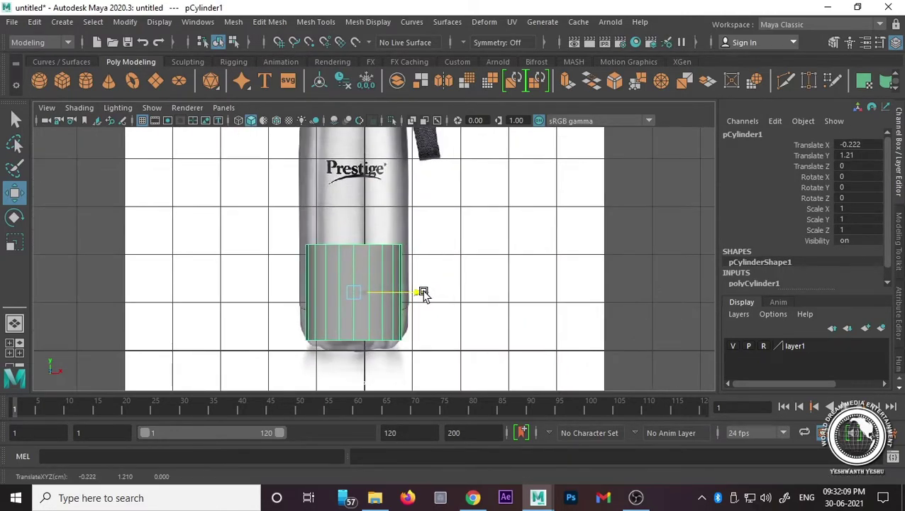
Step: Turn on Two Sided Lighting, Wireframe on Shaded and X-Ray in the viewport
{"action": "left_click", "coordinate": [118, 107]}
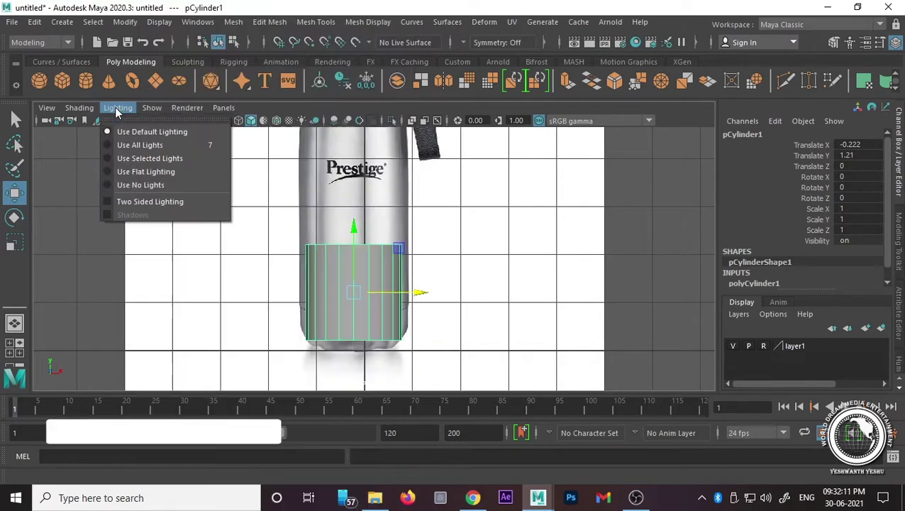
{"action": "left_click", "coordinate": [146, 202]}
{"action": "left_click", "coordinate": [117, 107]}
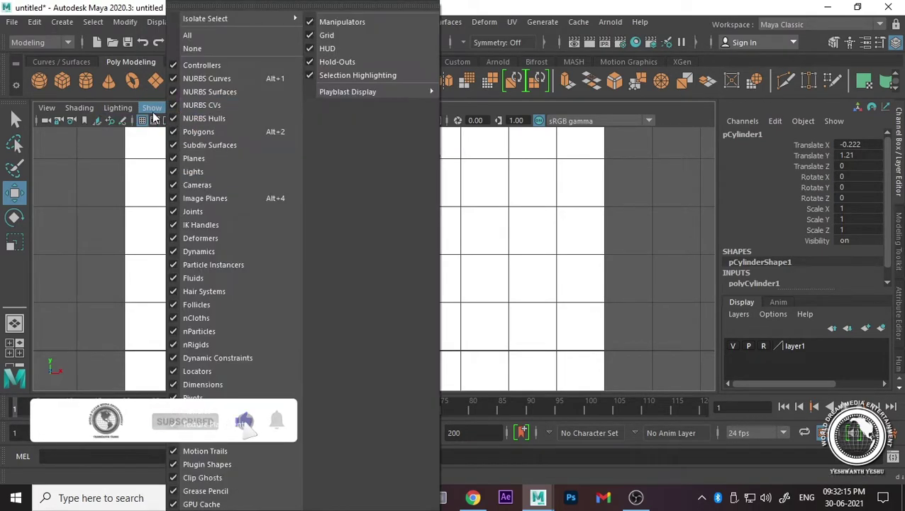
{"action": "mouse_move", "coordinate": [78, 108]}
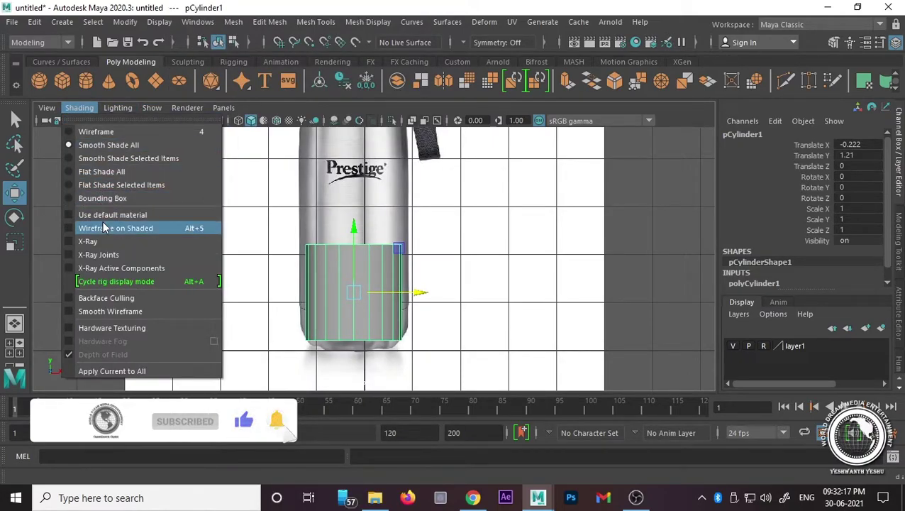
{"action": "left_click", "coordinate": [104, 228]}
{"action": "left_click", "coordinate": [463, 284]}
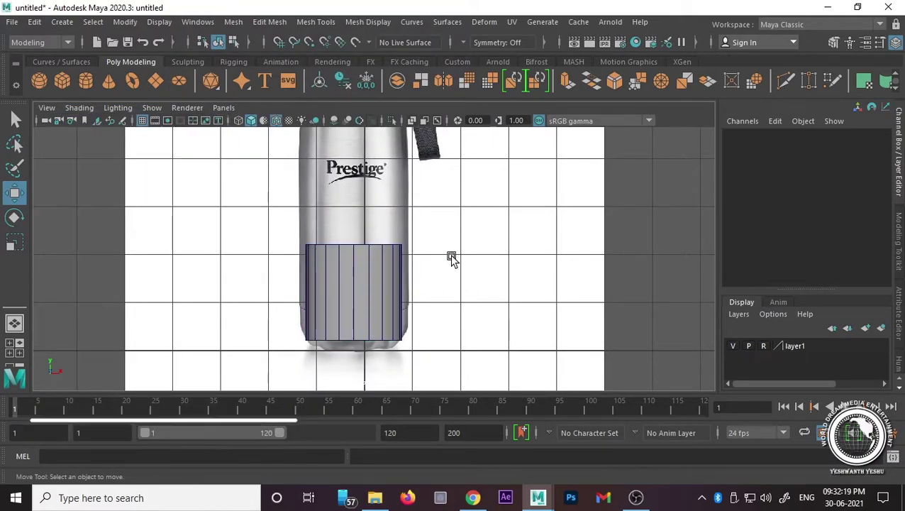
{"action": "left_click_drag", "start_coordinate": [452, 258], "coordinate": [277, 335]}
{"action": "left_click", "coordinate": [79, 107]}
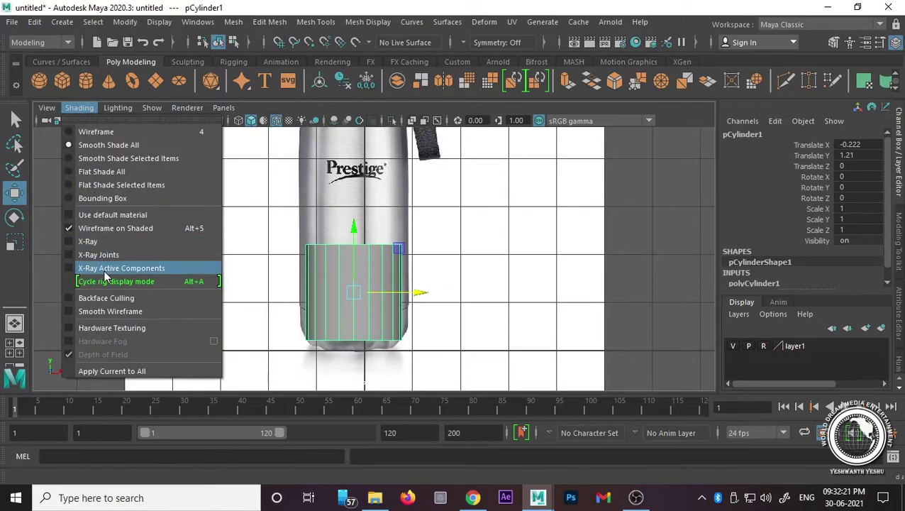
{"action": "left_click", "coordinate": [122, 245]}
Step: Reselect the cylinder, frame the bottle base and enter vertex mode
{"action": "left_click", "coordinate": [227, 287]}
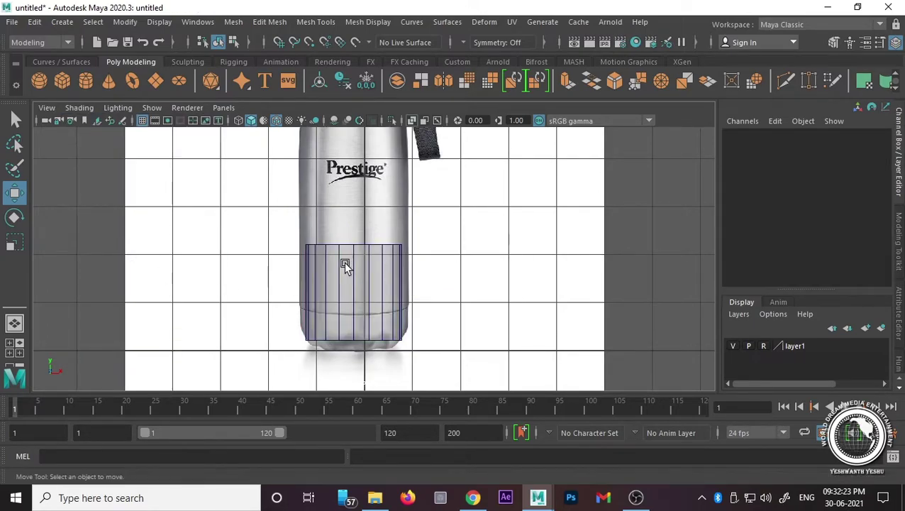
{"action": "scroll", "coordinate": [344, 261], "scroll_direction": "up", "scroll_amount": 3}
{"action": "left_click", "coordinate": [345, 279]}
{"action": "middle_click_drag", "start_coordinate": [345, 279], "coordinate": [348, 219], "text": "alt"}
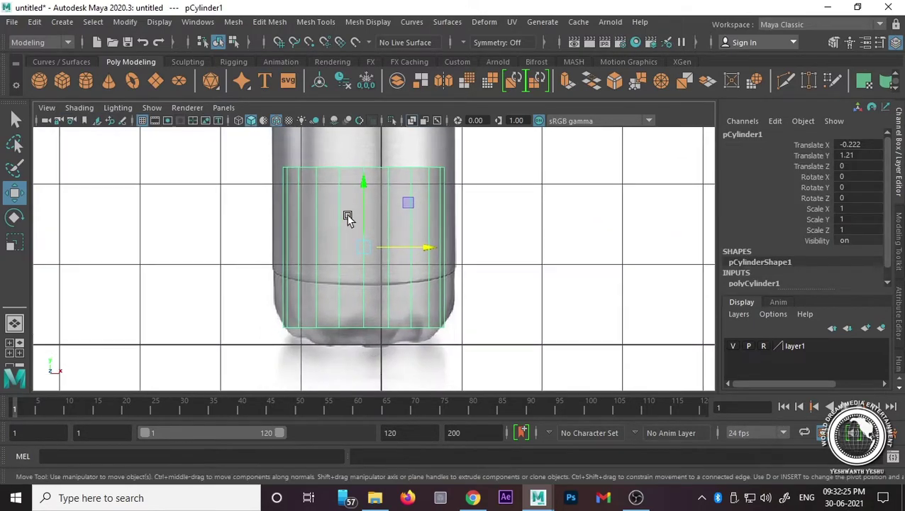
{"action": "right_click_drag", "start_coordinate": [339, 196], "coordinate": [292, 130]}
Step: Collapse the cylinder's vertex rows into a thin band at the bottle's base seam
{"action": "left_click_drag", "start_coordinate": [292, 140], "coordinate": [511, 198]}
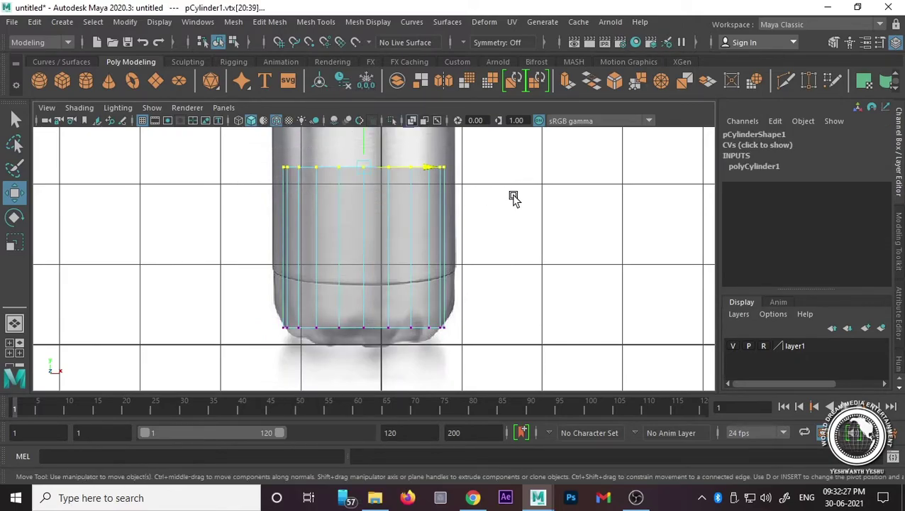
{"action": "left_click_drag", "start_coordinate": [362, 151], "coordinate": [348, 288]}
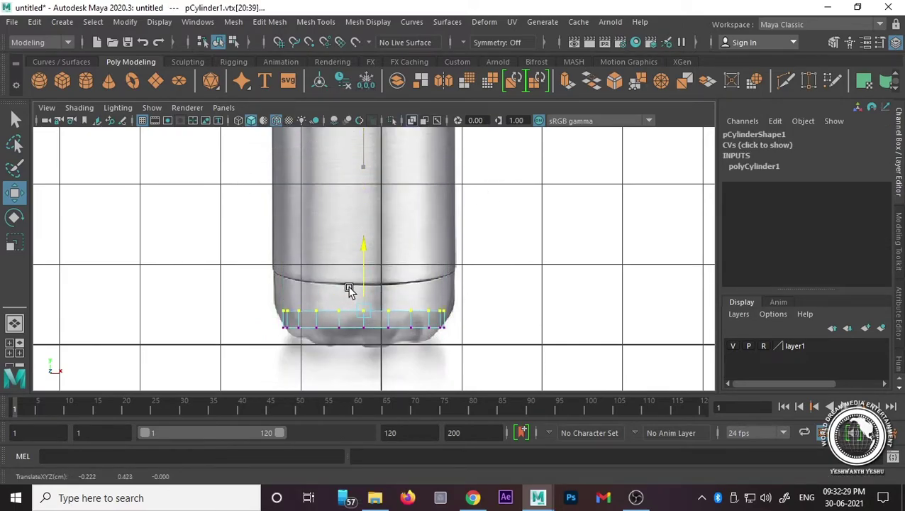
{"action": "scroll", "coordinate": [336, 326], "scroll_direction": "up", "scroll_amount": 2}
{"action": "left_click_drag", "start_coordinate": [233, 296], "coordinate": [475, 350]}
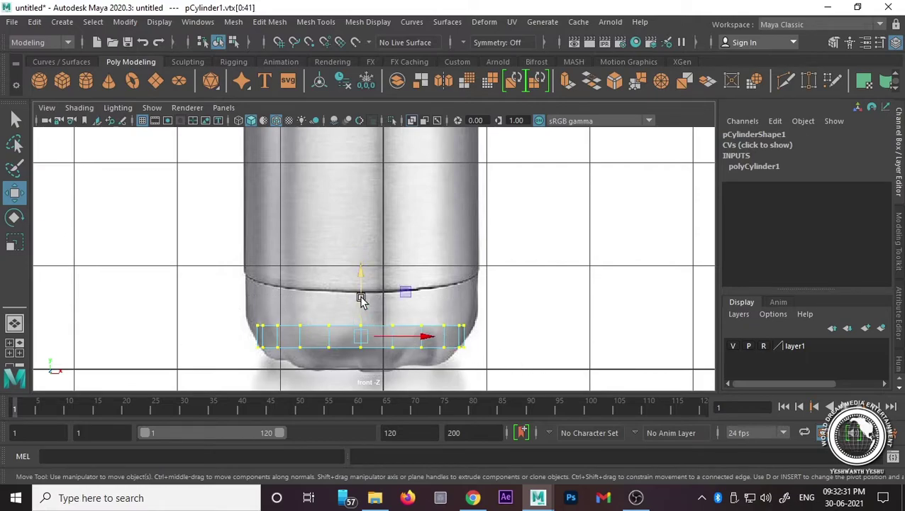
{"action": "left_click_drag", "start_coordinate": [361, 299], "coordinate": [357, 259]}
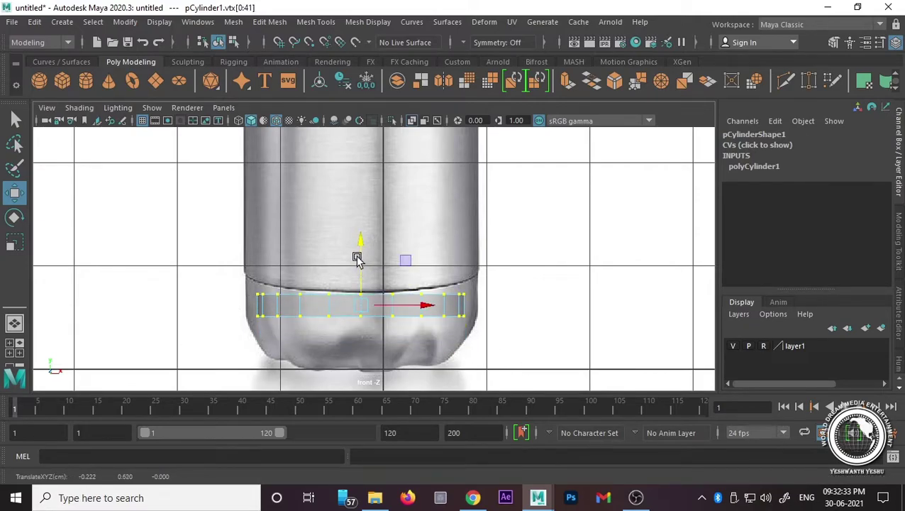
Step: Scale the band out to the bottle's width and select the side face ring
{"action": "scroll", "coordinate": [377, 339], "scroll_direction": "up", "scroll_amount": 2}
{"action": "key", "text": "r"}
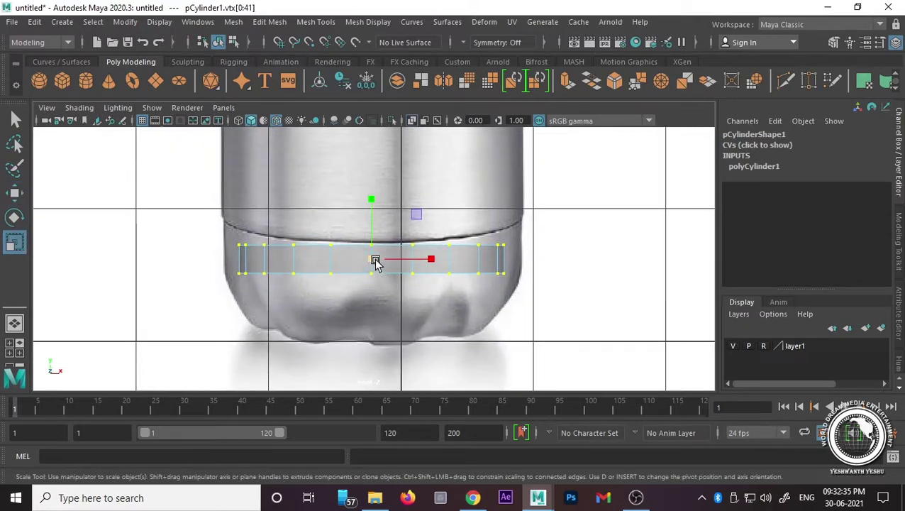
{"action": "left_click_drag", "start_coordinate": [374, 259], "coordinate": [427, 261]}
{"action": "key", "text": "w"}
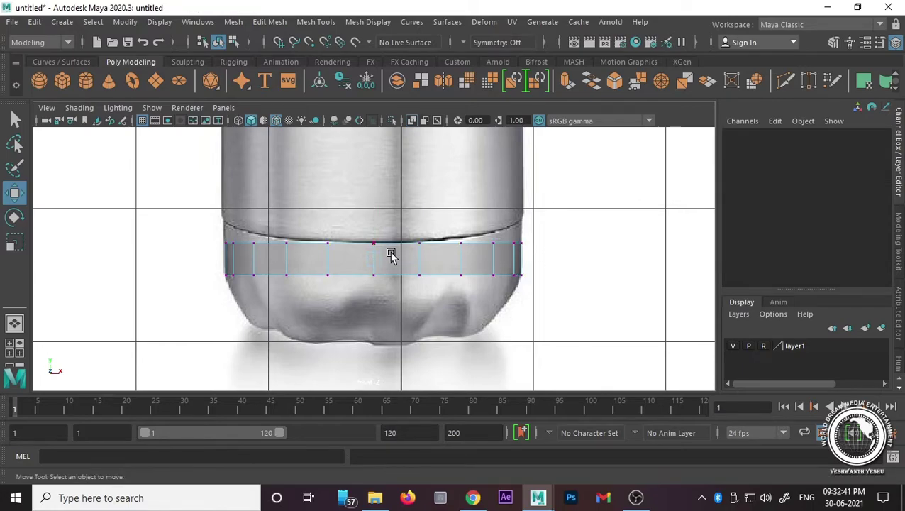
{"action": "right_click_drag", "start_coordinate": [389, 152], "coordinate": [388, 214]}
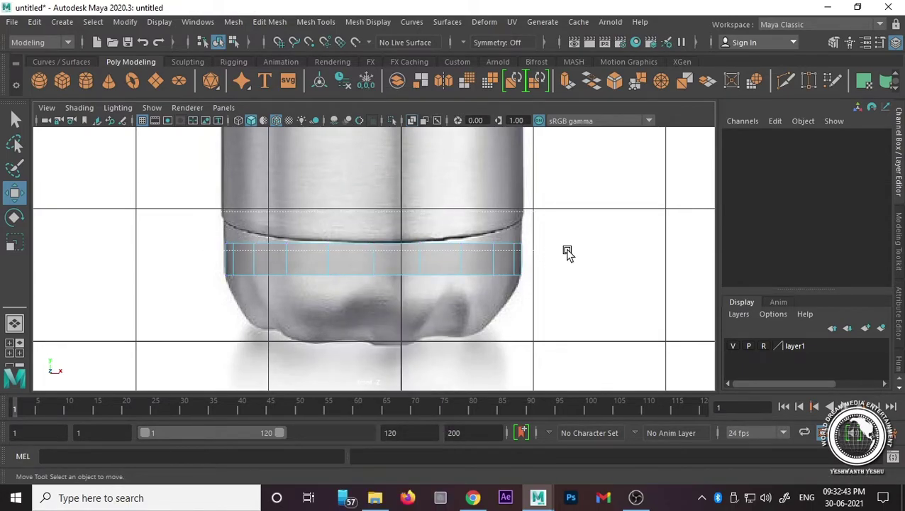
{"action": "left_click_drag", "start_coordinate": [292, 236], "coordinate": [566, 253]}
Step: Extrude the top face ring and raise it slightly
{"action": "key", "text": "Up"}
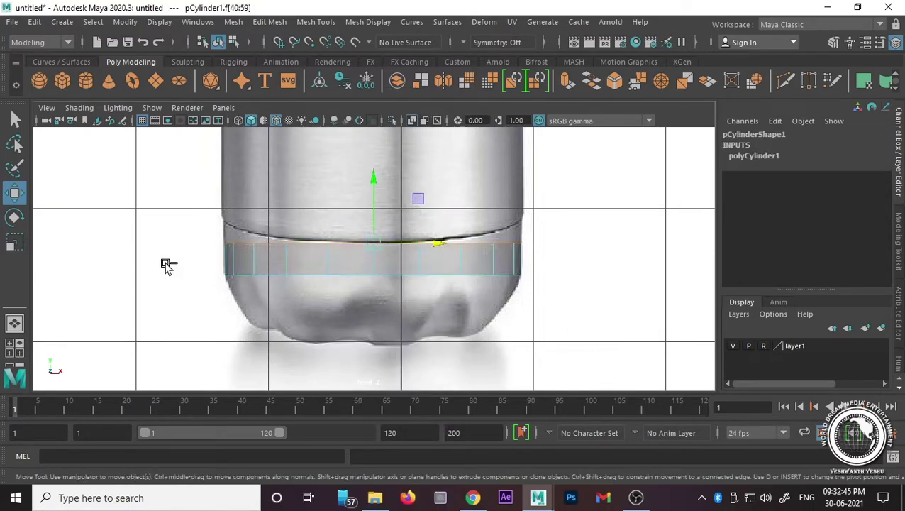
{"action": "key", "text": "ctrl+e"}
{"action": "key", "text": "w"}
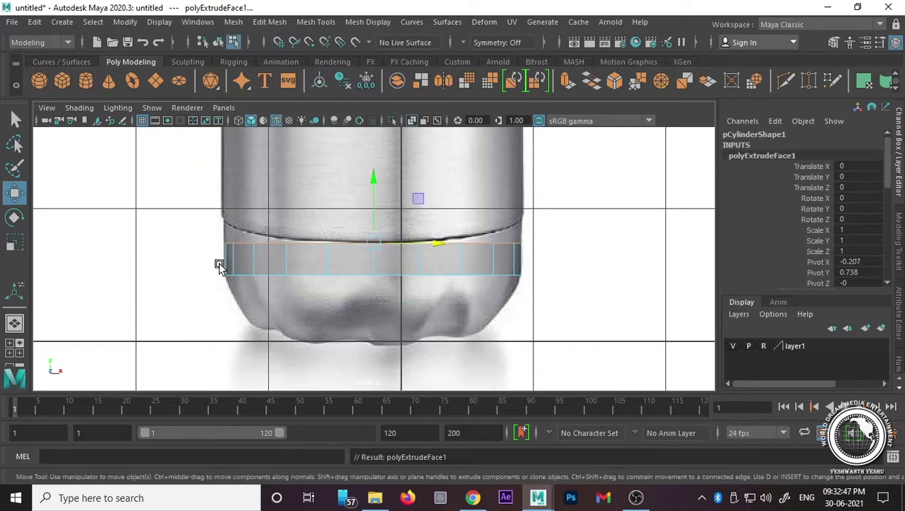
{"action": "scroll", "coordinate": [376, 259], "scroll_direction": "up", "scroll_amount": 3}
{"action": "left_click_drag", "start_coordinate": [378, 184], "coordinate": [375, 177]}
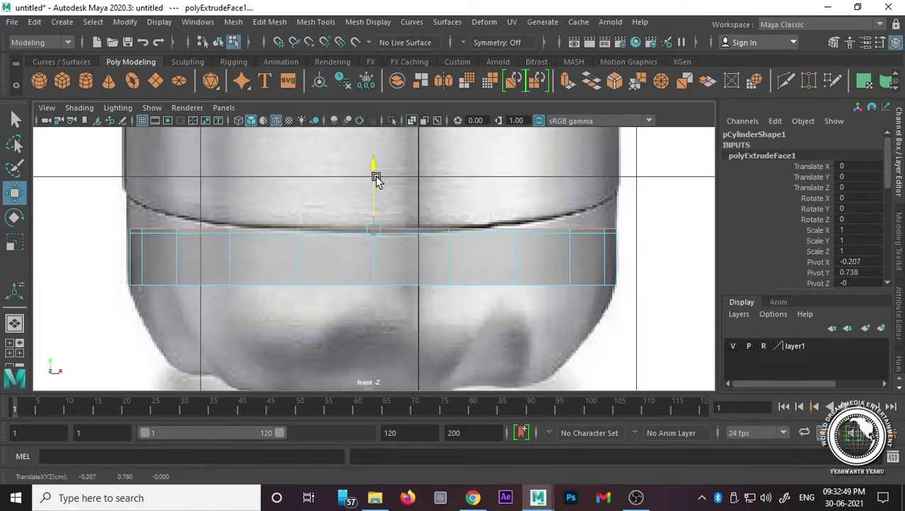
Step: Extrude again and lift the new ring up the body to the Prestige label's height
{"action": "key", "text": "ctrl+e"}
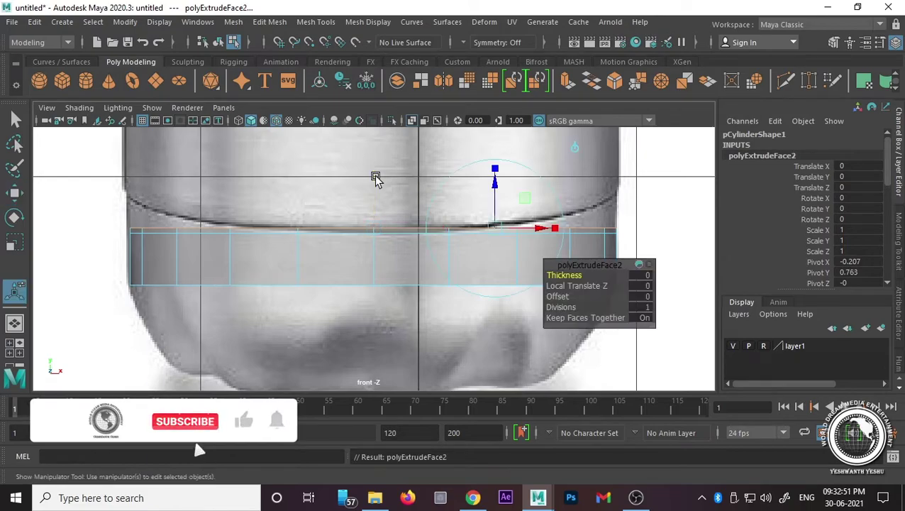
{"action": "key", "text": "w"}
{"action": "left_click_drag", "start_coordinate": [374, 174], "coordinate": [374, 142]}
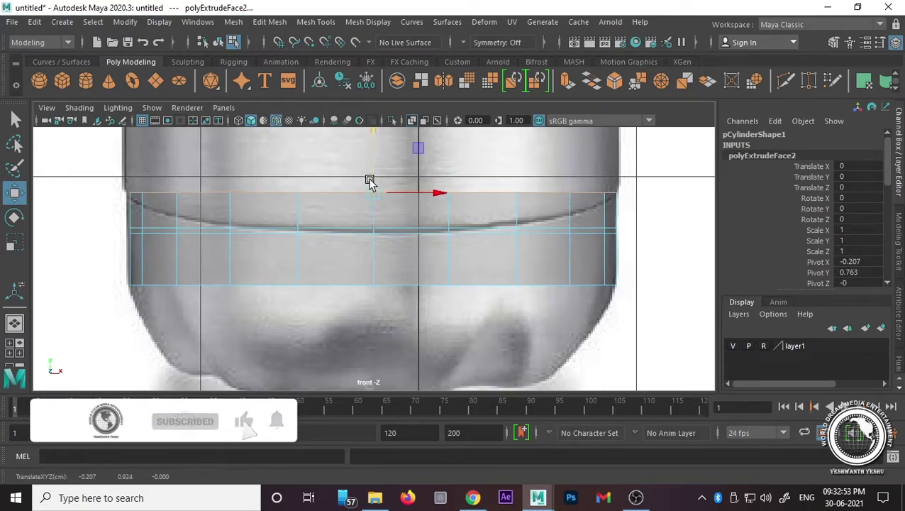
{"action": "middle_click_drag", "start_coordinate": [378, 143], "coordinate": [378, 268], "text": "alt"}
{"action": "scroll", "coordinate": [376, 263], "scroll_direction": "down", "scroll_amount": 5}
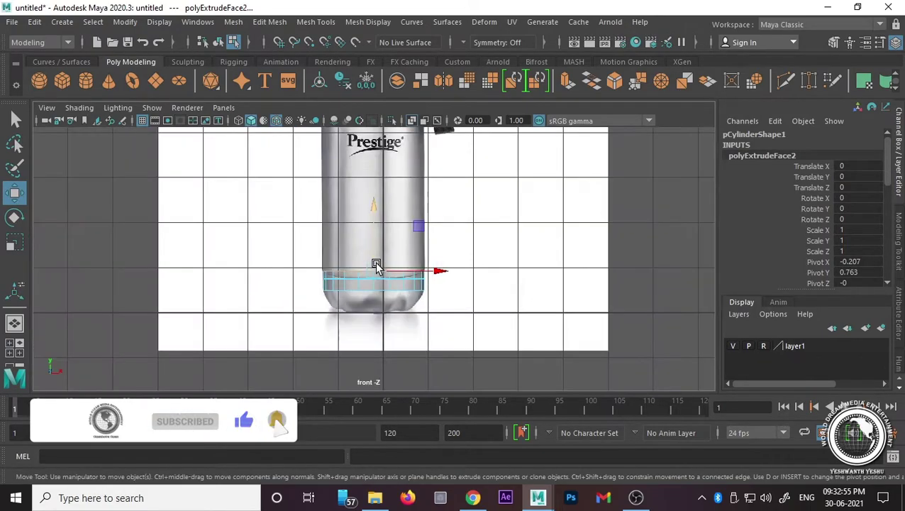
{"action": "scroll", "coordinate": [376, 263], "scroll_direction": "up", "scroll_amount": 1}
{"action": "left_click_drag", "start_coordinate": [377, 222], "coordinate": [376, 145]}
{"action": "middle_click_drag", "start_coordinate": [375, 167], "coordinate": [376, 288], "text": "alt"}
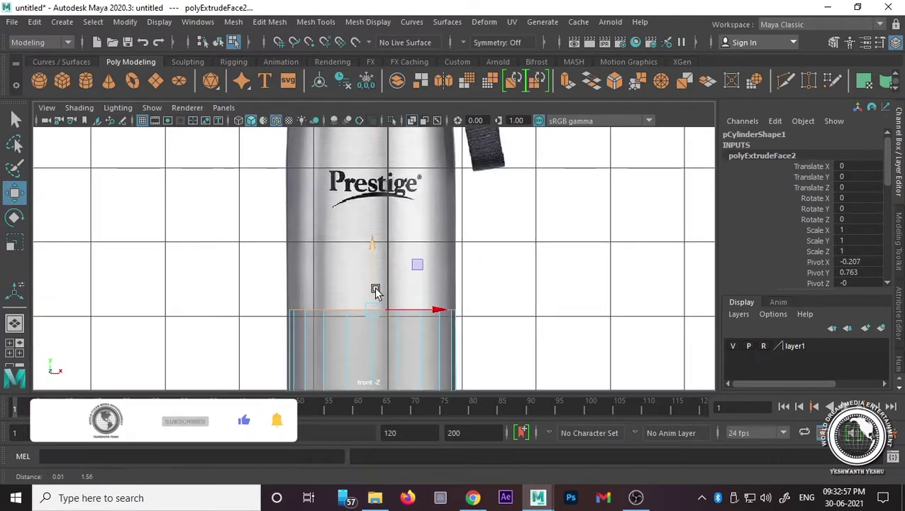
{"action": "mouse_move", "coordinate": [374, 246]}
{"action": "left_mouse_down"}
{"action": "mouse_move", "coordinate": [364, 156]}
{"action": "mouse_move", "coordinate": [369, 162]}
{"action": "left_mouse_up"}
{"action": "middle_click_drag", "start_coordinate": [370, 161], "coordinate": [374, 258], "text": "alt"}
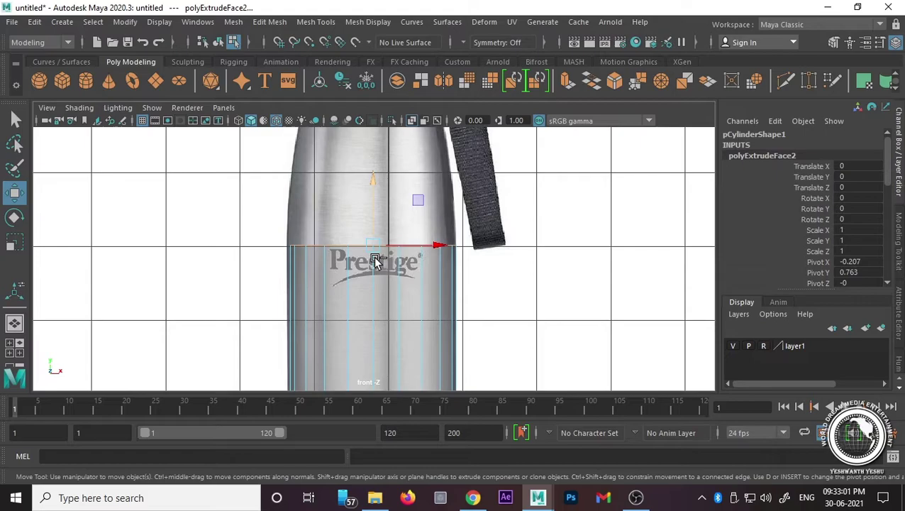
Step: Extrude a third ring up toward the shoulder and narrow it slightly
{"action": "key", "text": "ctrl+e"}
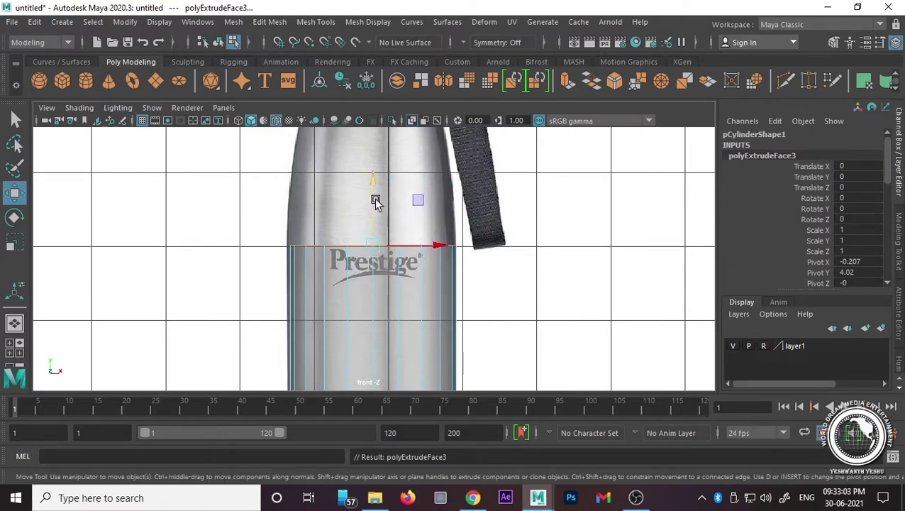
{"action": "left_click_drag", "start_coordinate": [376, 201], "coordinate": [374, 131]}
{"action": "middle_click_drag", "start_coordinate": [405, 183], "coordinate": [421, 247], "text": "alt"}
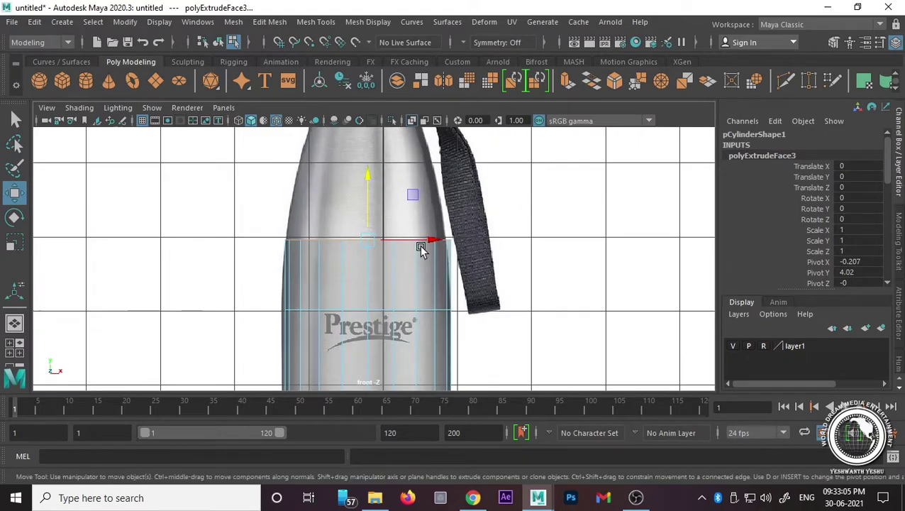
{"action": "key", "text": "r"}
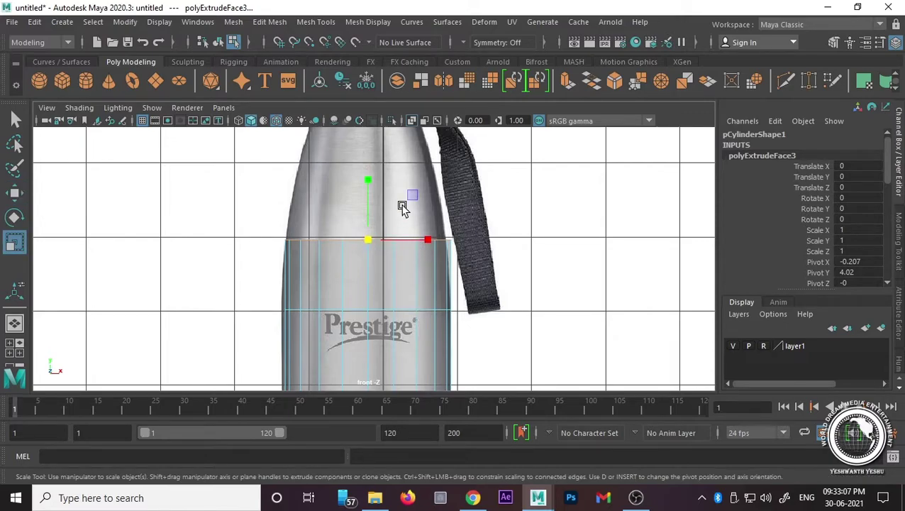
{"action": "left_click_drag", "start_coordinate": [371, 239], "coordinate": [361, 236]}
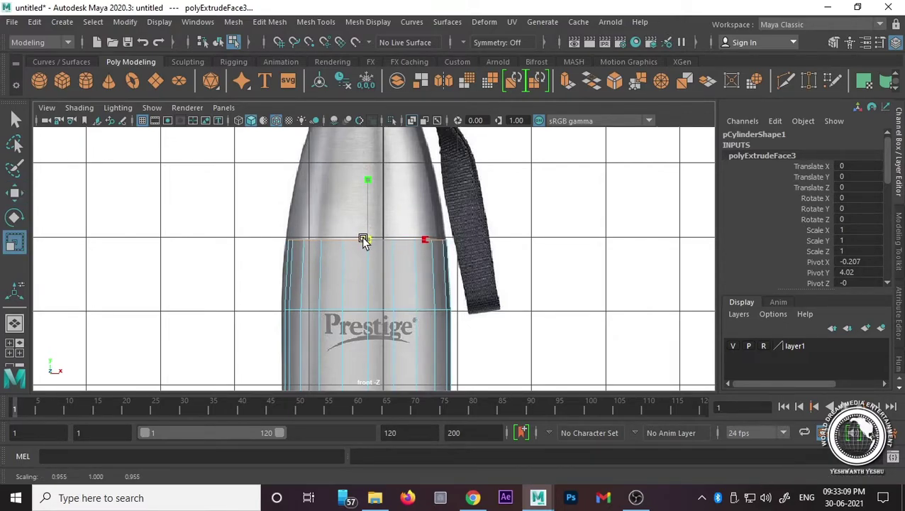
{"action": "key", "text": "w"}
{"action": "middle_click_drag", "start_coordinate": [371, 239], "coordinate": [373, 312], "text": "alt"}
Step: Extrude a ring up the shoulder and narrow it to follow the taper
{"action": "key", "text": "ctrl+e"}
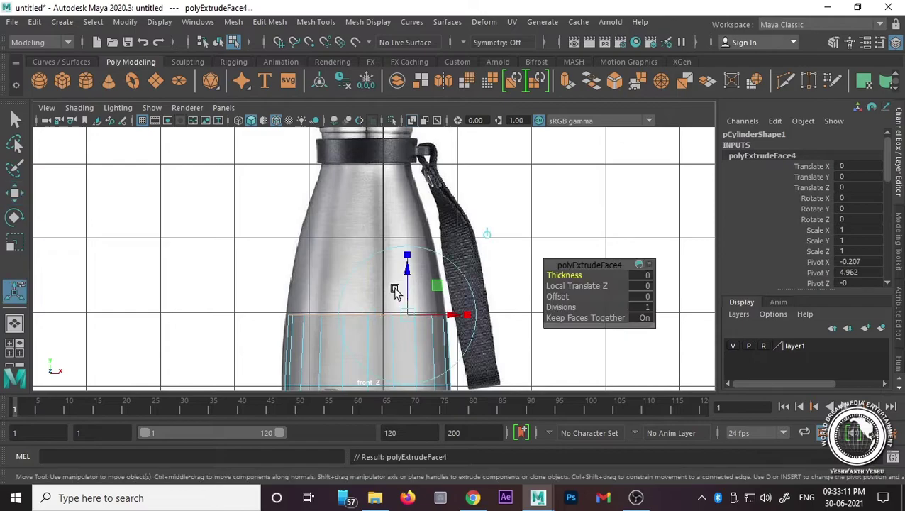
{"action": "left_click_drag", "start_coordinate": [371, 260], "coordinate": [382, 166]}
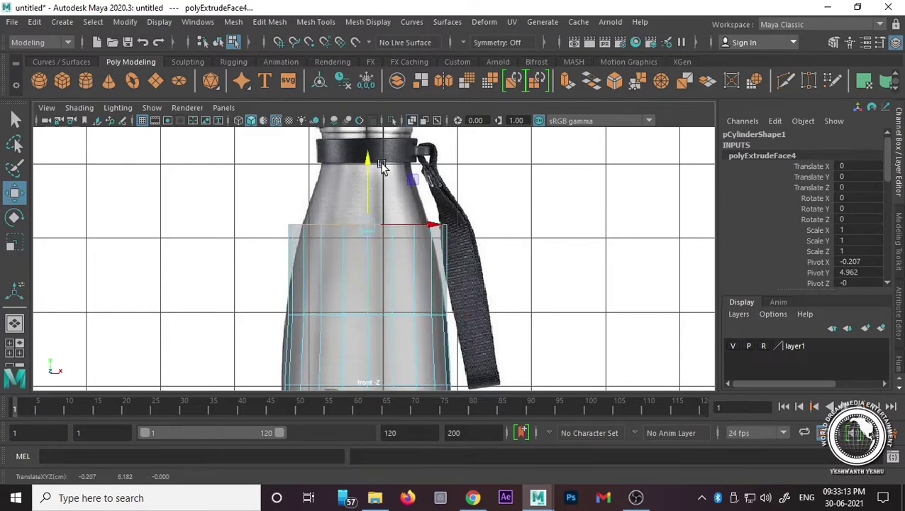
{"action": "key", "text": "r"}
{"action": "left_click_drag", "start_coordinate": [367, 225], "coordinate": [342, 233]}
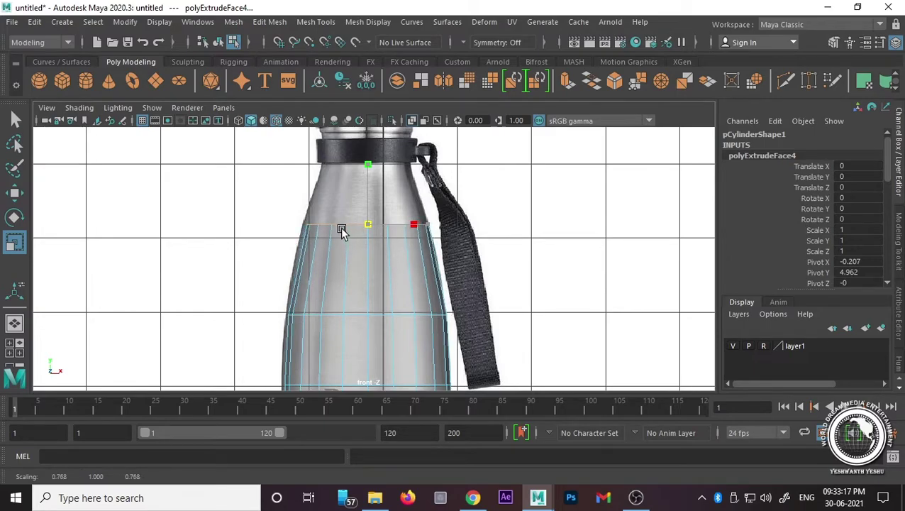
{"action": "middle_click_drag", "start_coordinate": [353, 228], "coordinate": [343, 293], "text": "alt"}
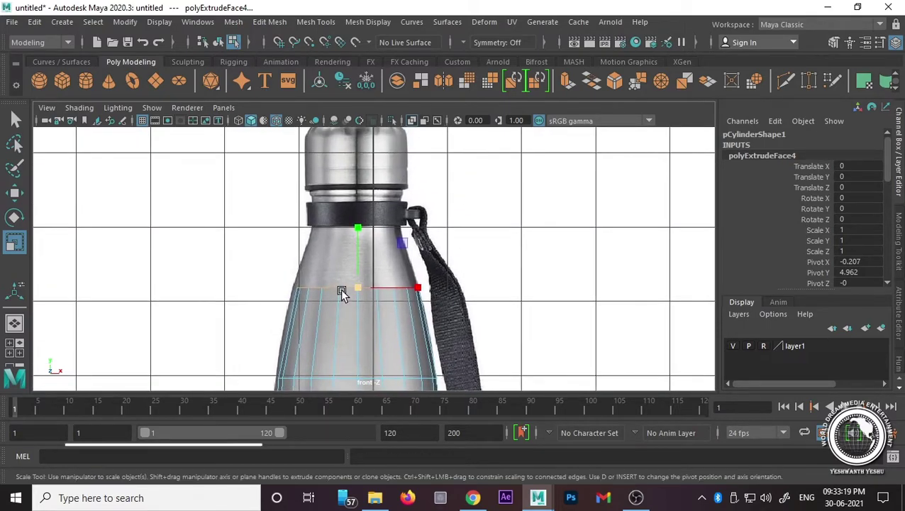
Step: Extrude further rings up to the collar, narrowing each to match the reference
{"action": "key", "text": "ctrl+e"}
{"action": "key", "text": "w"}
{"action": "left_click_drag", "start_coordinate": [359, 246], "coordinate": [362, 202]}
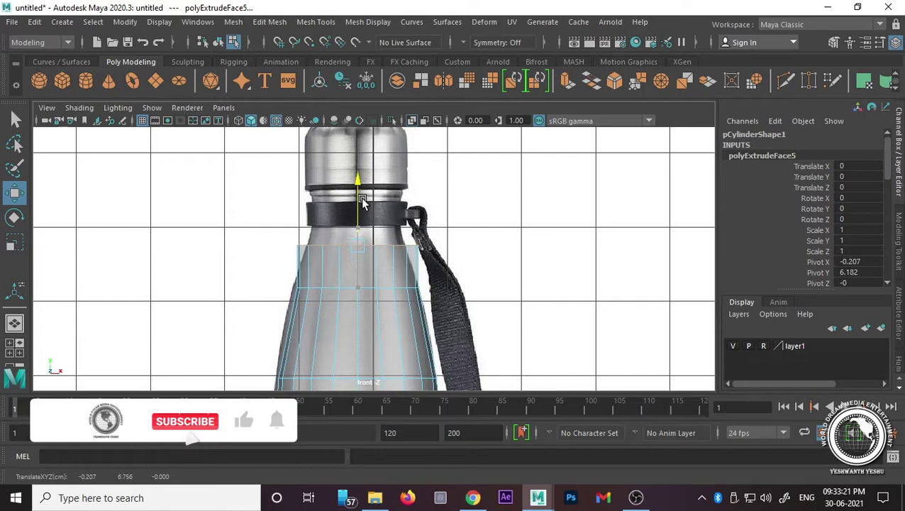
{"action": "key", "text": "r"}
{"action": "mouse_move", "coordinate": [351, 244]}
{"action": "left_mouse_down"}
{"action": "mouse_move", "coordinate": [341, 250]}
{"action": "mouse_move", "coordinate": [360, 206]}
{"action": "mouse_move", "coordinate": [355, 227]}
{"action": "mouse_move", "coordinate": [383, 288]}
{"action": "left_mouse_up"}
{"action": "key", "text": "ctrl+e"}
{"action": "key", "text": "w"}
{"action": "key", "text": "r"}
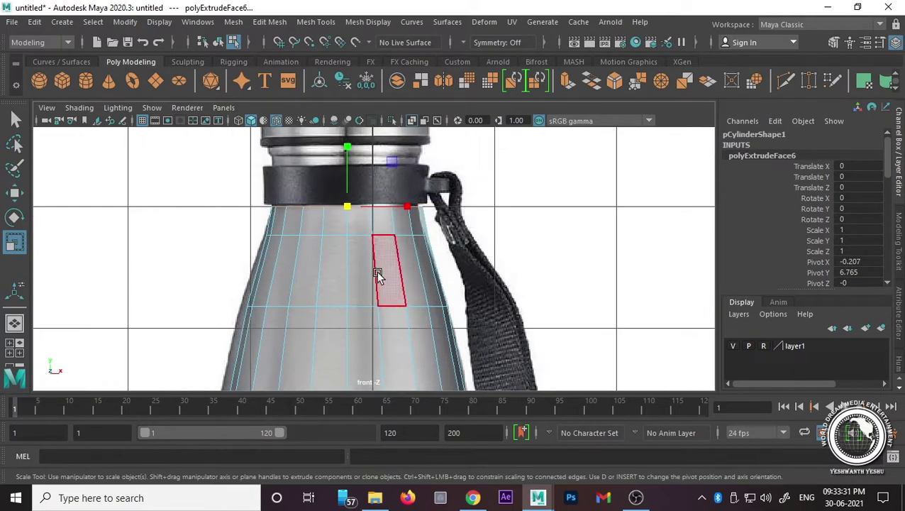
{"action": "right_click_drag", "start_coordinate": [359, 131], "coordinate": [430, 111]}
Step: Select and delete the cap faces at the bottle's top, then return to four-view layout
{"action": "key", "text": "a"}
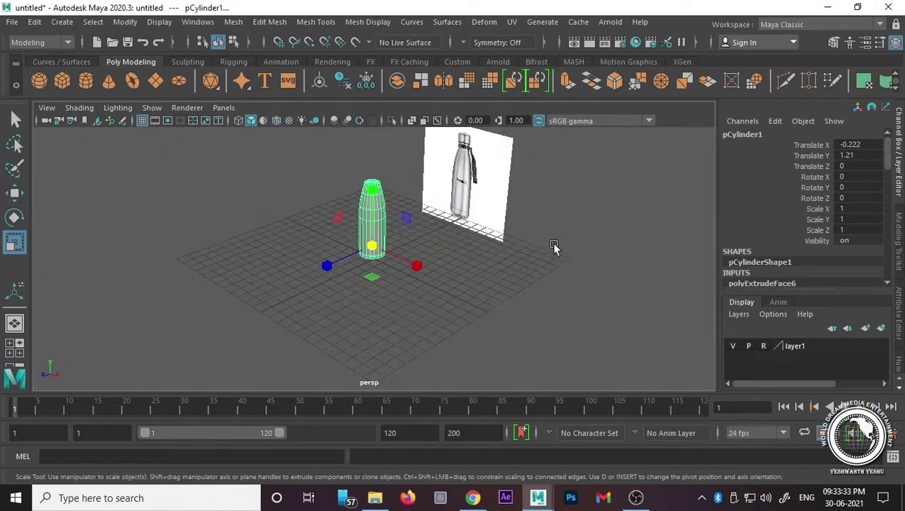
{"action": "left_click", "coordinate": [491, 275]}
{"action": "left_click_drag", "start_coordinate": [420, 212], "coordinate": [410, 315], "text": "alt"}
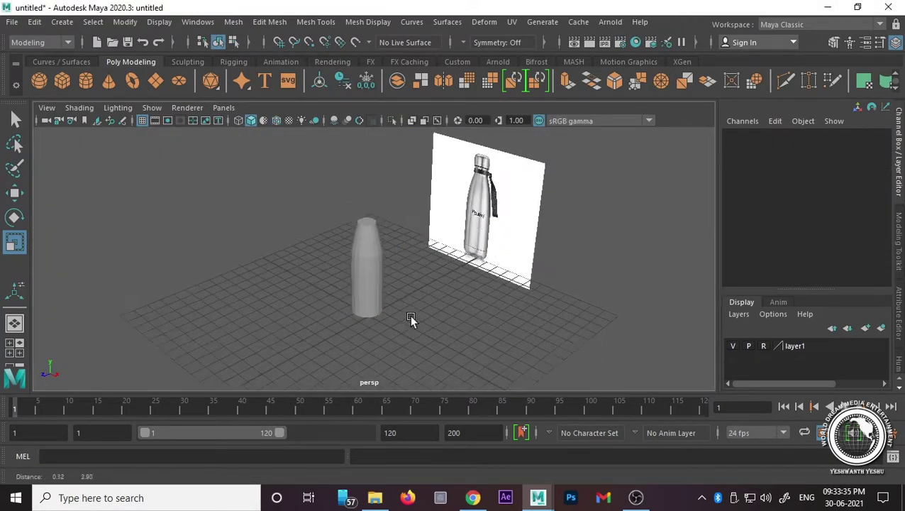
{"action": "left_click", "coordinate": [378, 267]}
{"action": "scroll", "coordinate": [378, 233], "scroll_direction": "up", "scroll_amount": 5}
{"action": "left_click_drag", "start_coordinate": [378, 233], "coordinate": [376, 246], "text": "alt"}
{"action": "right_click_drag", "start_coordinate": [353, 135], "coordinate": [350, 194]}
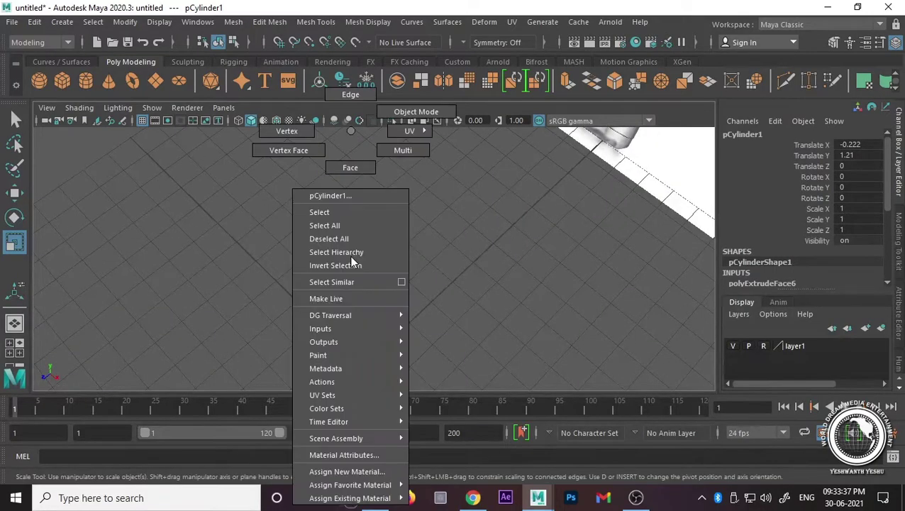
{"action": "left_click_drag", "start_coordinate": [350, 195], "coordinate": [345, 266]}
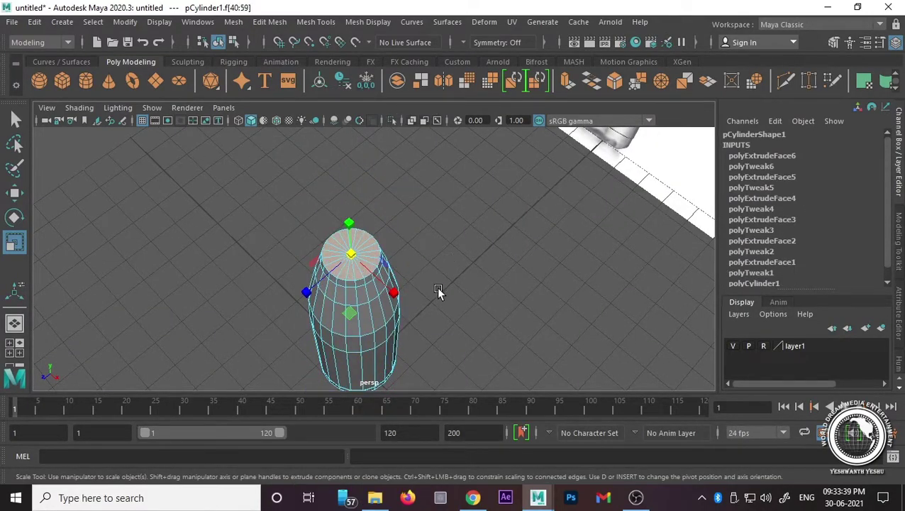
{"action": "left_click", "coordinate": [438, 291]}
{"action": "mouse_move", "coordinate": [437, 291]}
{"action": "left_mouse_down", "text": "alt"}
{"action": "mouse_move", "coordinate": [414, 323]}
{"action": "mouse_move", "coordinate": [436, 258]}
{"action": "left_mouse_up", "text": "alt"}
{"action": "key", "text": "space"}
{"action": "key", "text": "space"}
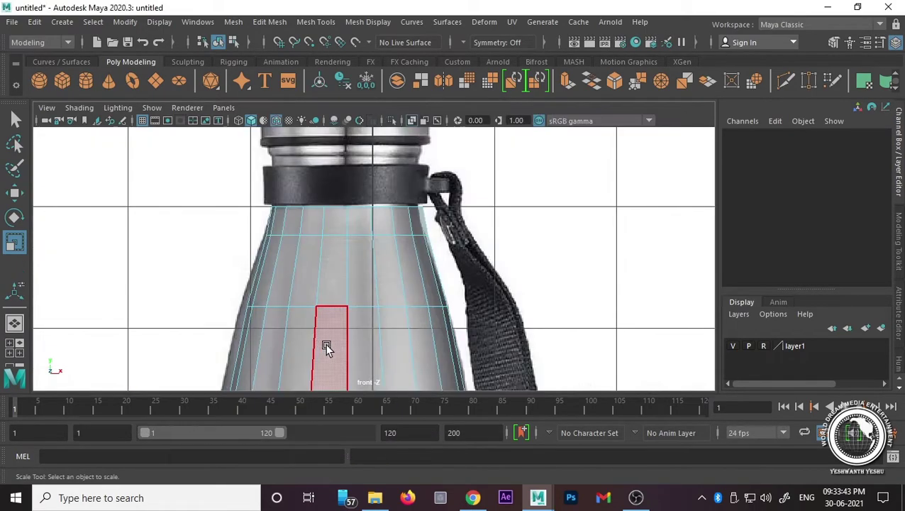
Step: In the front view, raise the low vertex row near the base to line up with the reference's base
{"action": "scroll", "coordinate": [375, 357], "scroll_direction": "down", "scroll_amount": 4}
{"action": "scroll", "coordinate": [376, 339], "scroll_direction": "down", "scroll_amount": 1}
{"action": "scroll", "coordinate": [383, 342], "scroll_direction": "up", "scroll_amount": 2}
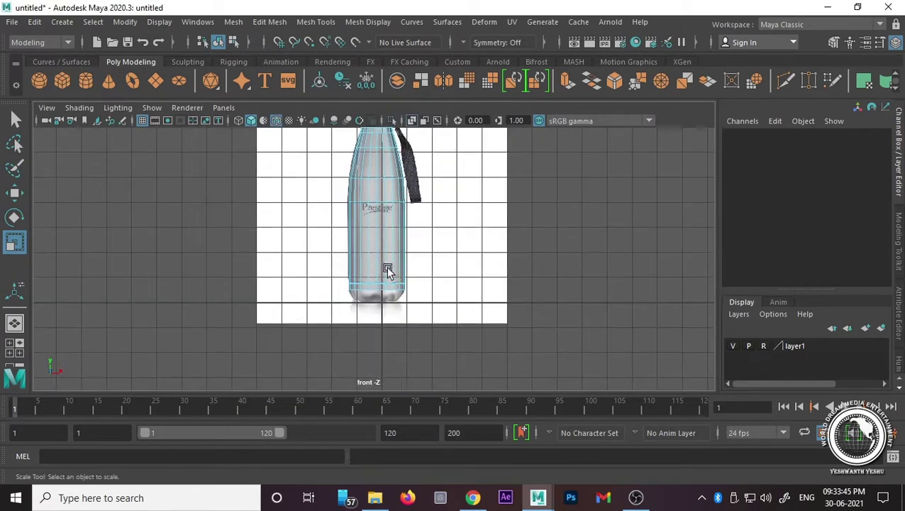
{"action": "scroll", "coordinate": [390, 347], "scroll_direction": "up", "scroll_amount": 2}
{"action": "scroll", "coordinate": [369, 351], "scroll_direction": "up", "scroll_amount": 2}
{"action": "scroll", "coordinate": [350, 355], "scroll_direction": "down", "scroll_amount": 1}
{"action": "scroll", "coordinate": [334, 262], "scroll_direction": "up", "scroll_amount": 3}
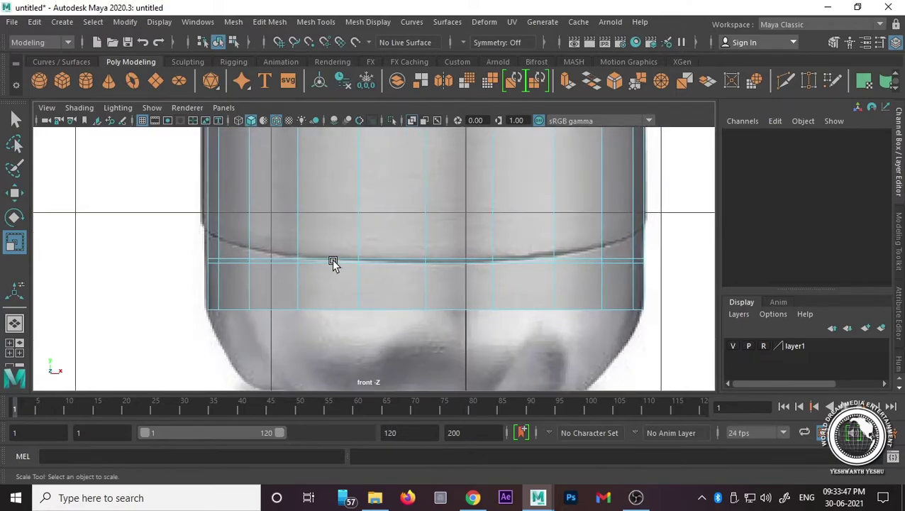
{"action": "right_click_drag", "start_coordinate": [332, 258], "coordinate": [299, 135]}
{"action": "left_click_drag", "start_coordinate": [166, 211], "coordinate": [679, 271]}
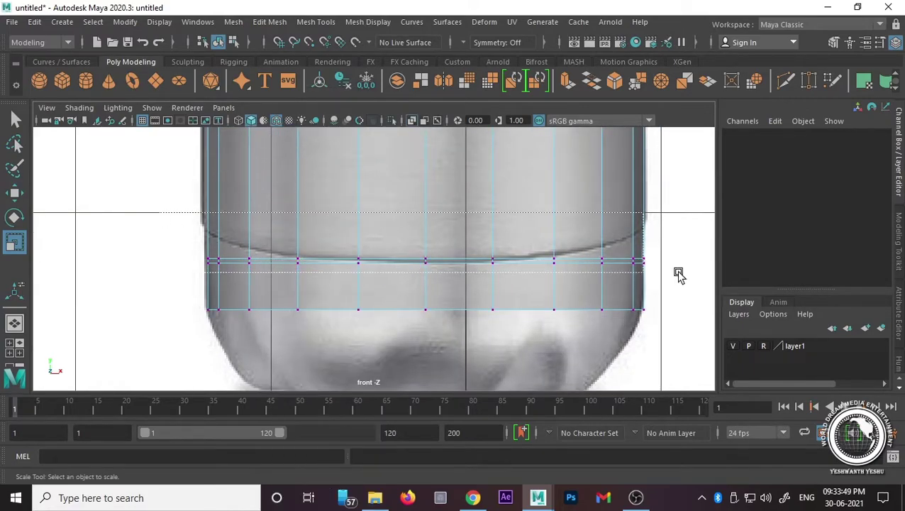
{"action": "key", "text": "w"}
{"action": "left_click_drag", "start_coordinate": [430, 222], "coordinate": [423, 173]}
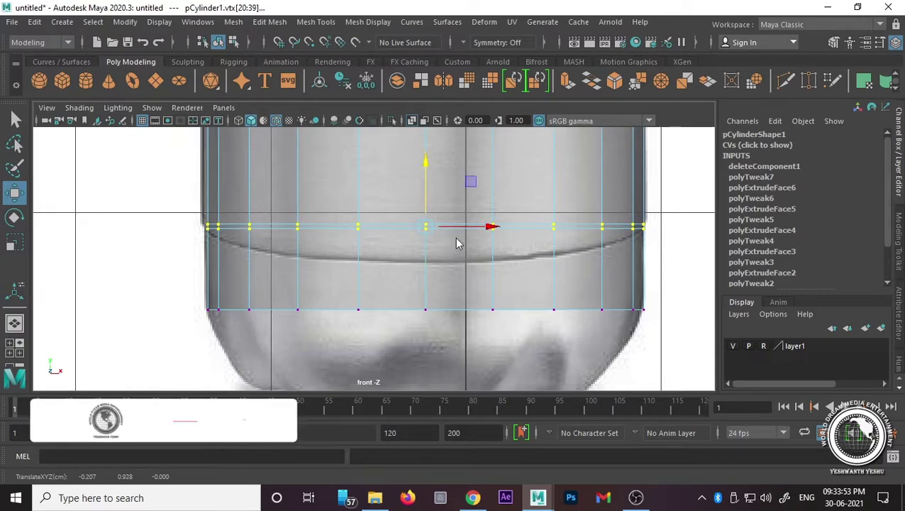
Step: Select the thin ring of faces at the base seam and switch to the perspective view
{"action": "right_click_drag", "start_coordinate": [457, 173], "coordinate": [462, 112]}
{"action": "left_click_drag", "start_coordinate": [358, 129], "coordinate": [422, 220]}
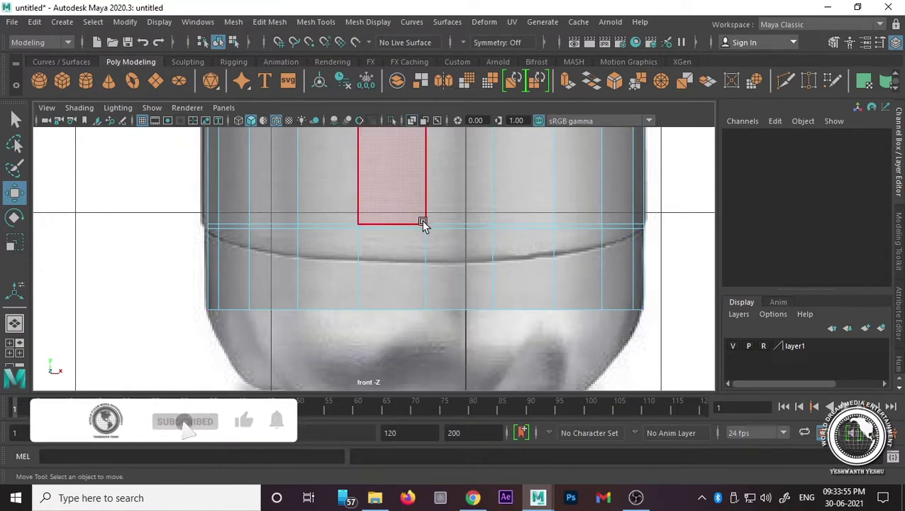
{"action": "scroll", "coordinate": [421, 220], "scroll_direction": "up", "scroll_amount": 2}
{"action": "right_click_drag", "start_coordinate": [423, 224], "coordinate": [415, 176]}
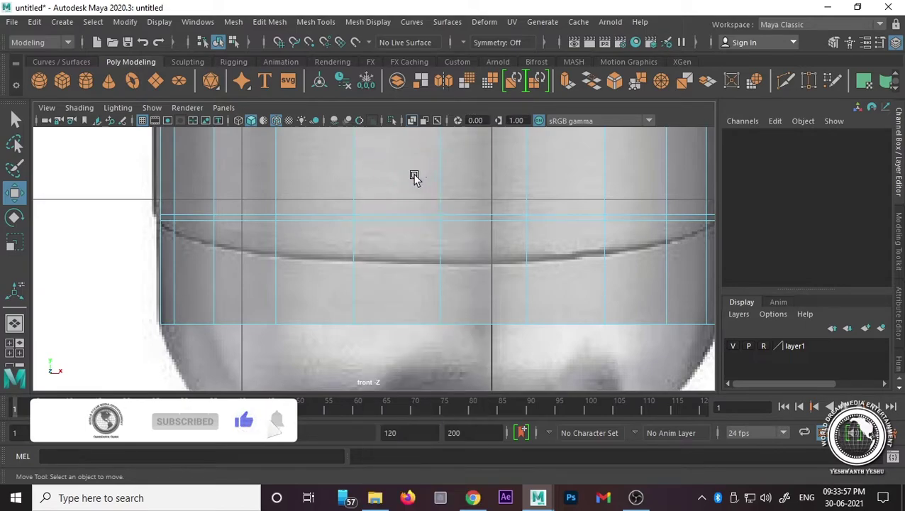
{"action": "left_click", "coordinate": [397, 217]}
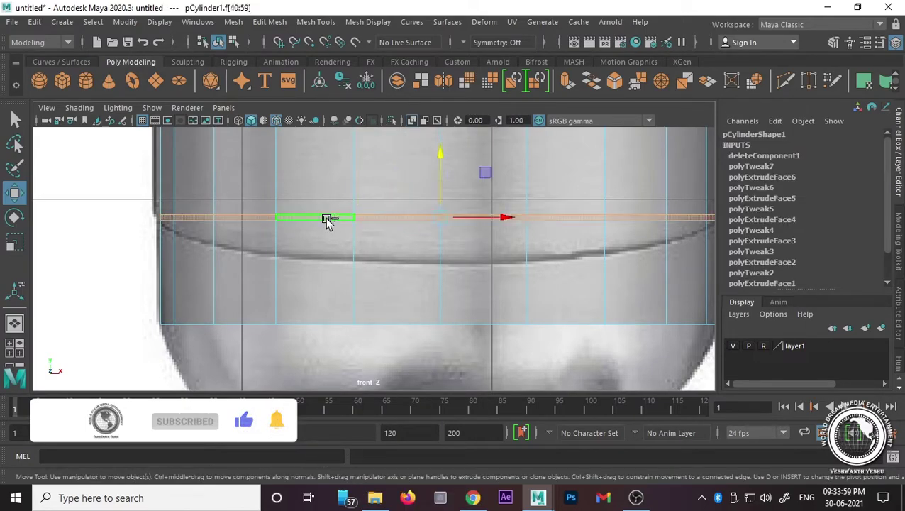
{"action": "left_click_drag", "start_coordinate": [354, 324], "coordinate": [440, 213]}
{"action": "key", "text": "space"}
{"action": "key", "text": "space"}
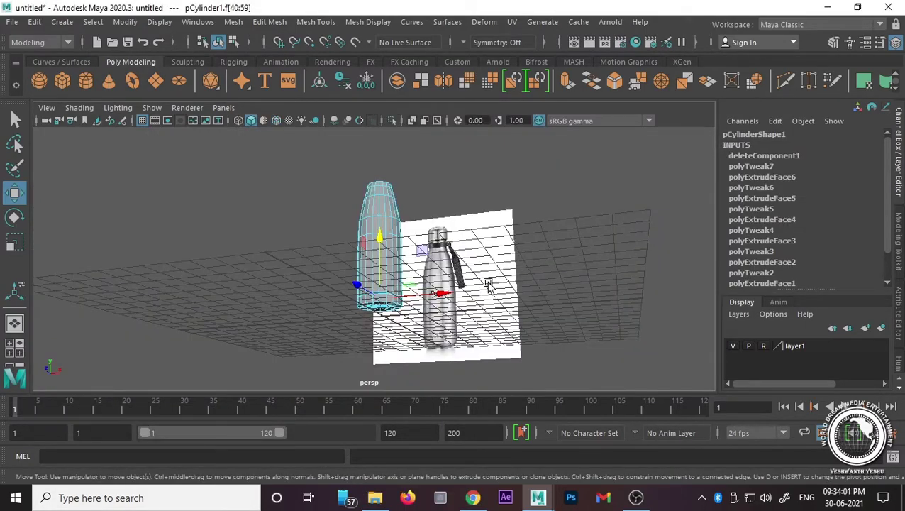
Step: Extrude the thin base ring and sink it inward by Local Translate Z -0.029
{"action": "key", "text": "f"}
{"action": "scroll", "coordinate": [437, 305], "scroll_direction": "up", "scroll_amount": 3}
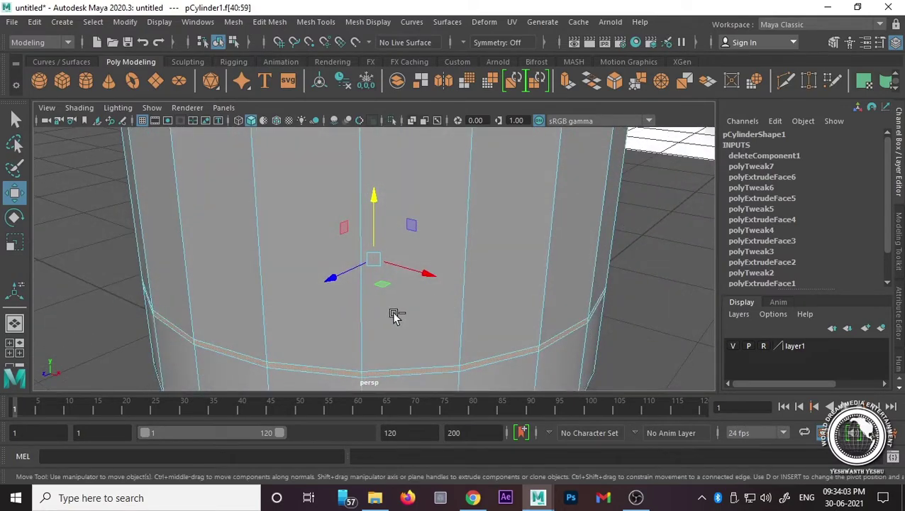
{"action": "left_click", "coordinate": [270, 21]}
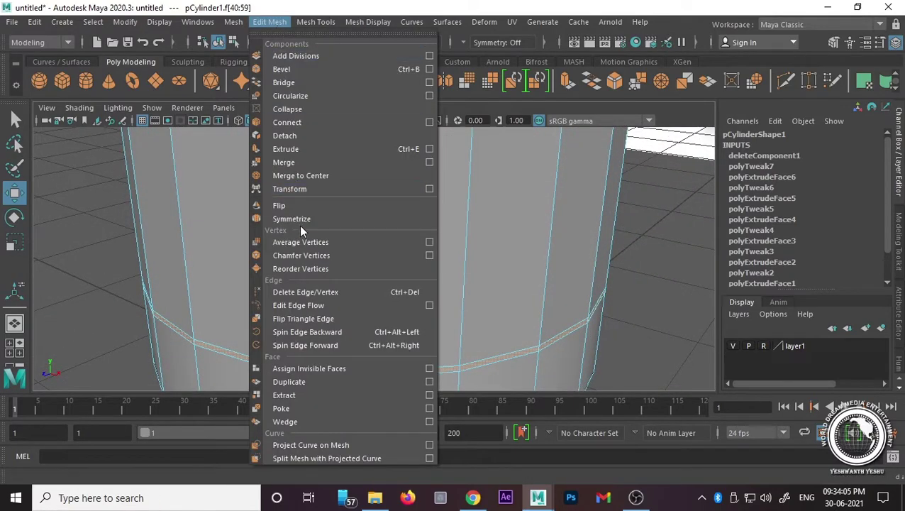
{"action": "left_click", "coordinate": [300, 153]}
{"action": "scroll", "coordinate": [425, 337], "scroll_direction": "down", "scroll_amount": 3}
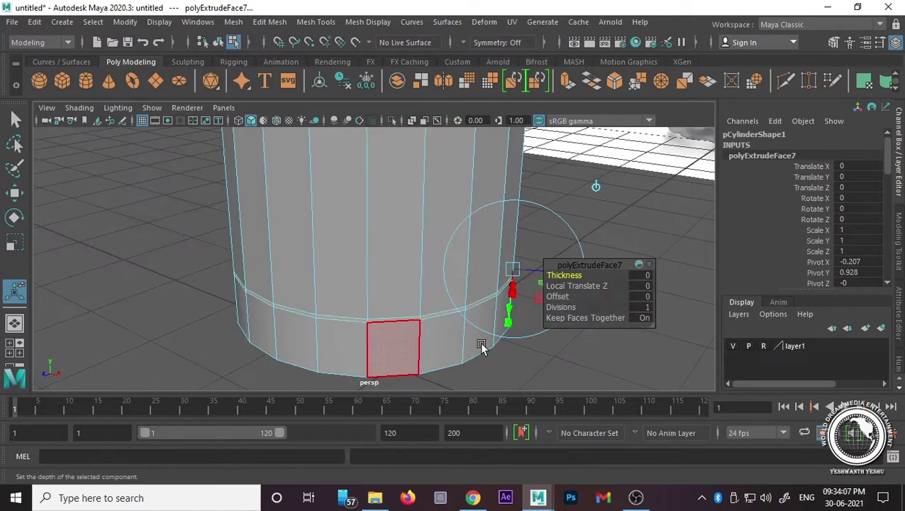
{"action": "scroll", "coordinate": [362, 347], "scroll_direction": "up", "scroll_amount": 4}
{"action": "mouse_move", "coordinate": [357, 367]}
{"action": "left_mouse_down", "text": "alt"}
{"action": "mouse_move", "coordinate": [457, 367]}
{"action": "mouse_move", "coordinate": [338, 332]}
{"action": "mouse_move", "coordinate": [451, 325]}
{"action": "mouse_move", "coordinate": [441, 327]}
{"action": "left_mouse_up", "text": "alt"}
{"action": "scroll", "coordinate": [441, 327], "scroll_direction": "down", "scroll_amount": 3}
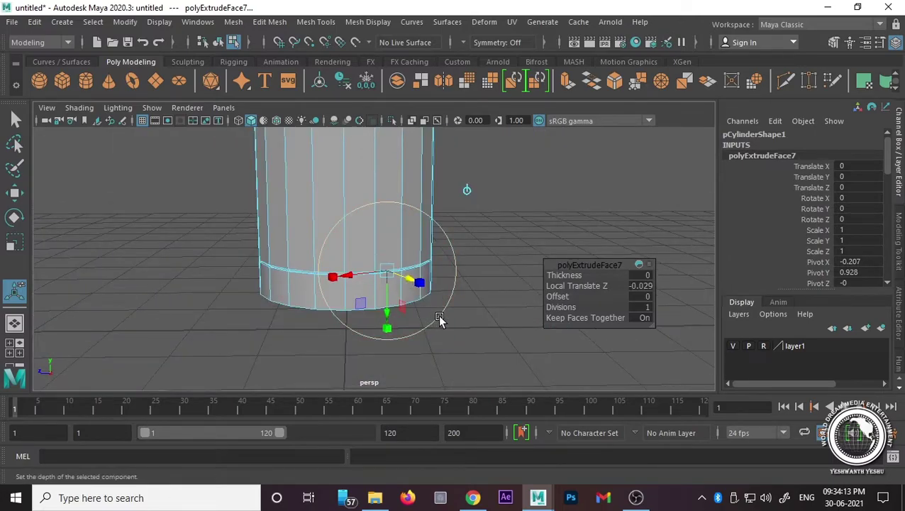
Step: Bevel the sunken ring at fraction 0.5, then reselect the bottle in Object Mode
{"action": "left_click", "coordinate": [270, 22]}
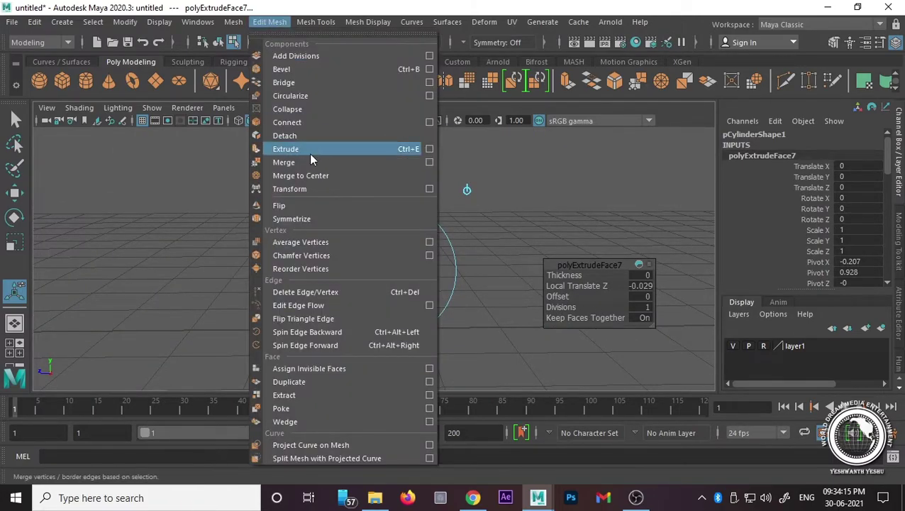
{"action": "left_click", "coordinate": [326, 71]}
{"action": "scroll", "coordinate": [436, 273], "scroll_direction": "up", "scroll_amount": 3}
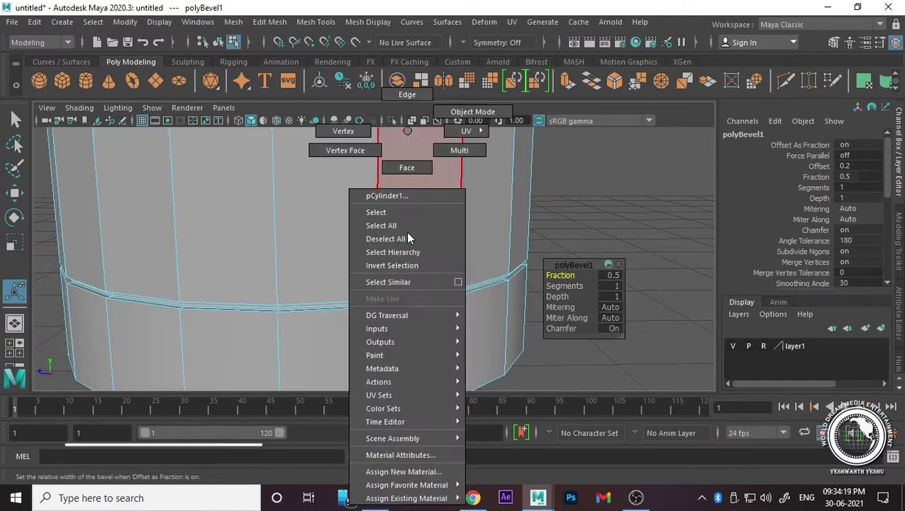
{"action": "right_click_drag", "start_coordinate": [404, 131], "coordinate": [452, 100]}
{"action": "left_click", "coordinate": [544, 230]}
{"action": "scroll", "coordinate": [458, 333], "scroll_direction": "down", "scroll_amount": 3}
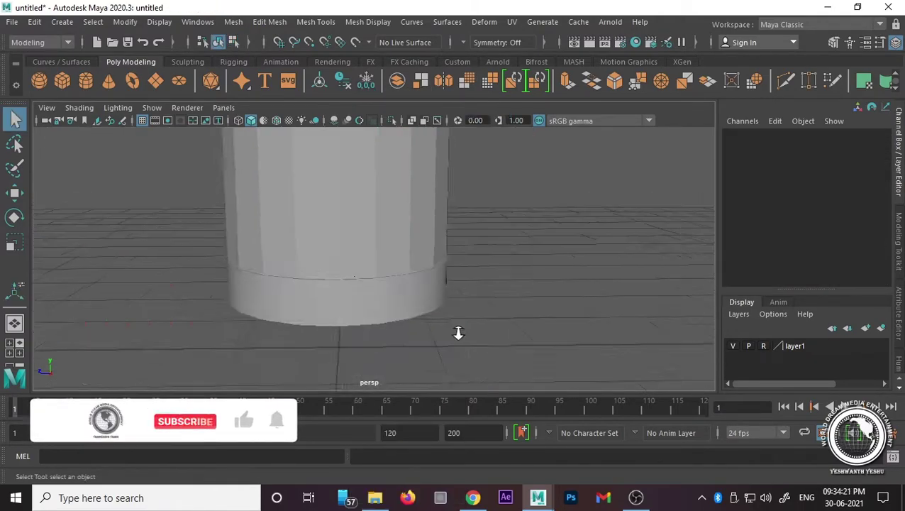
{"action": "left_click", "coordinate": [364, 281]}
{"action": "key", "text": "space"}
{"action": "key", "text": "space"}
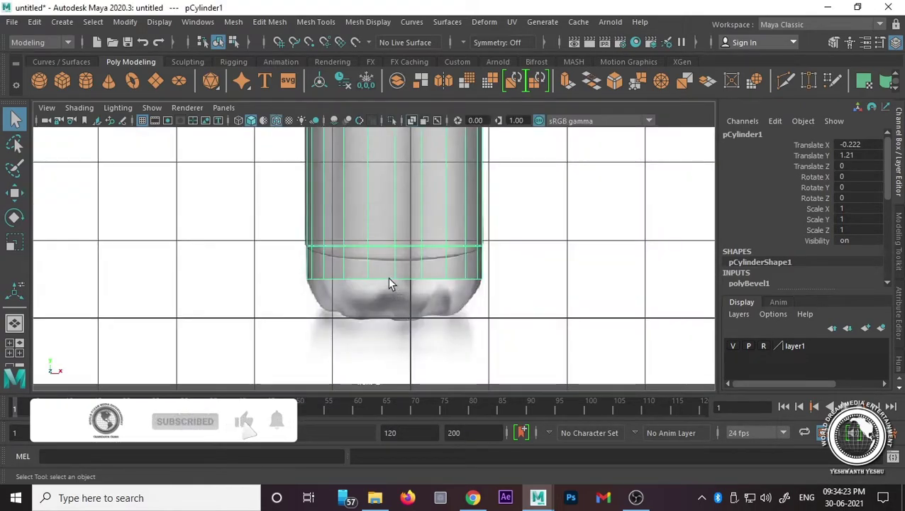
{"action": "scroll", "coordinate": [389, 312], "scroll_direction": "up", "scroll_amount": 2}
{"action": "key", "text": "space"}
{"action": "key", "text": "space"}
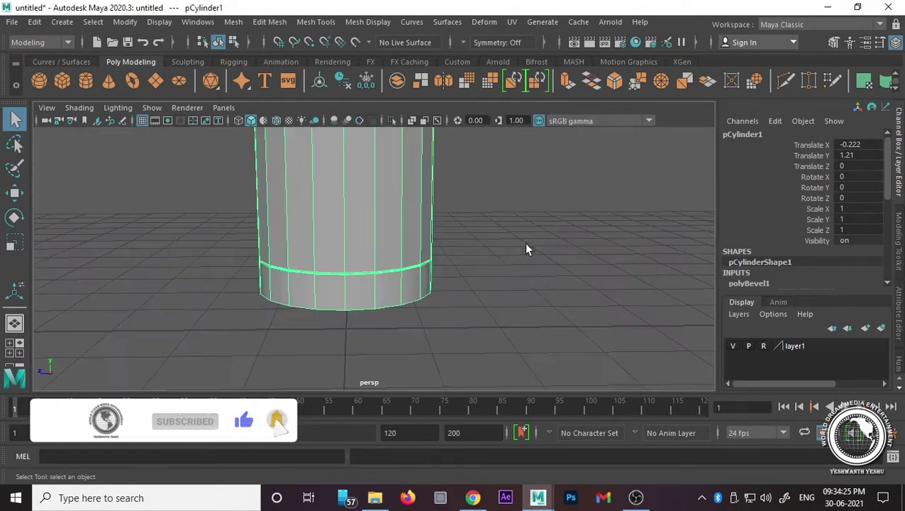
Step: In the front view, select the ring of faces at the cylinder's bottom
{"action": "left_click_drag", "start_coordinate": [525, 246], "coordinate": [414, 311], "text": "alt"}
{"action": "scroll", "coordinate": [412, 316], "scroll_direction": "up", "scroll_amount": 3}
{"action": "right_click", "coordinate": [388, 297]}
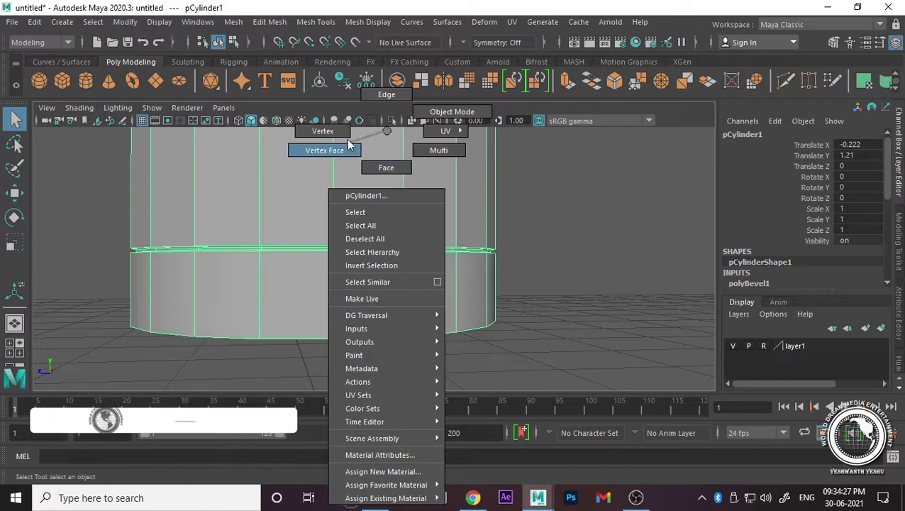
{"action": "right_click_drag", "start_coordinate": [388, 296], "coordinate": [323, 131]}
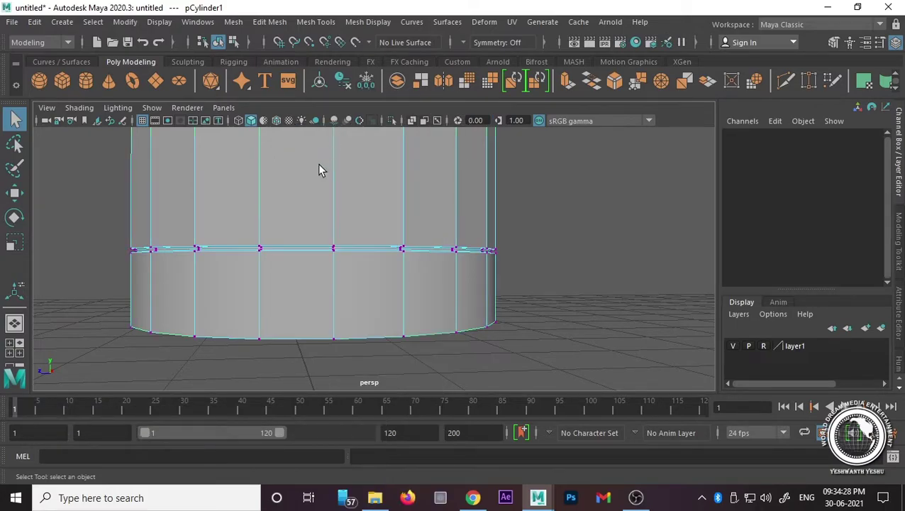
{"action": "left_click", "coordinate": [255, 337]}
{"action": "right_click_drag", "start_coordinate": [253, 335], "coordinate": [197, 134]}
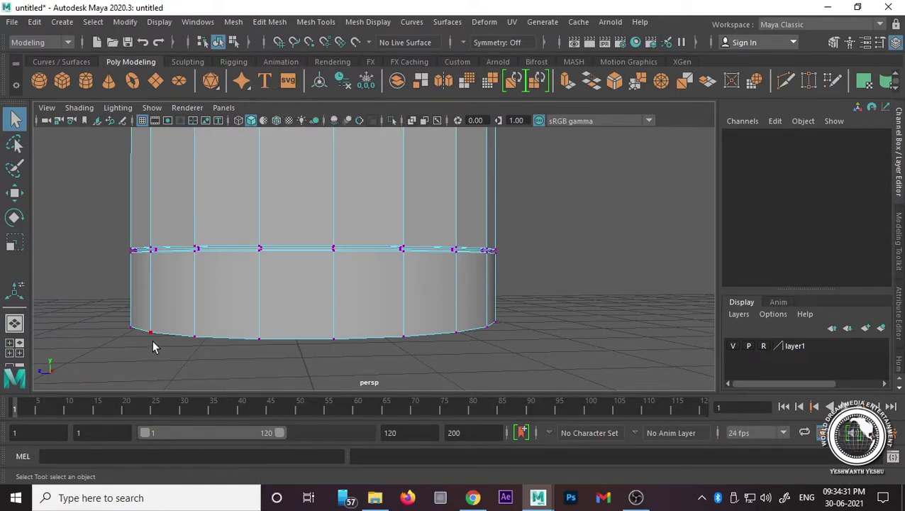
{"action": "key", "text": "space"}
{"action": "key", "text": "space"}
{"action": "left_click_drag", "start_coordinate": [277, 274], "coordinate": [528, 291]}
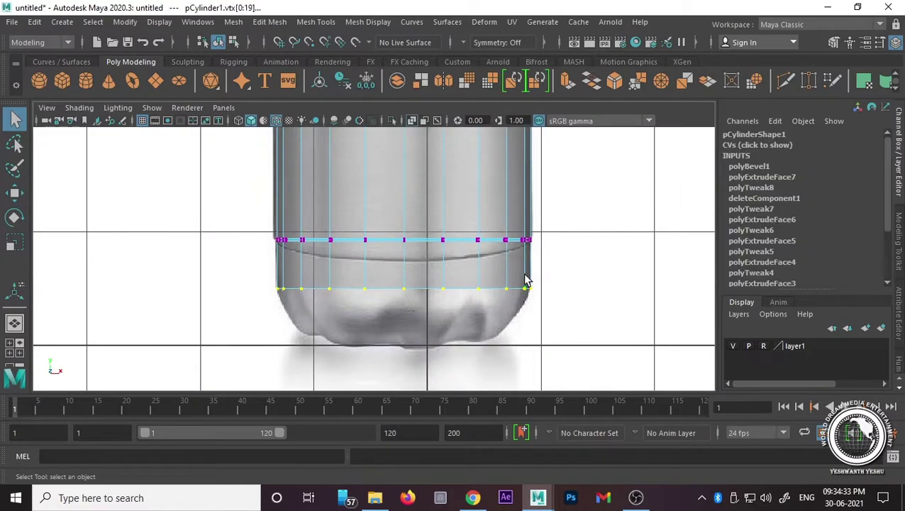
{"action": "right_click_drag", "start_coordinate": [402, 134], "coordinate": [404, 170]}
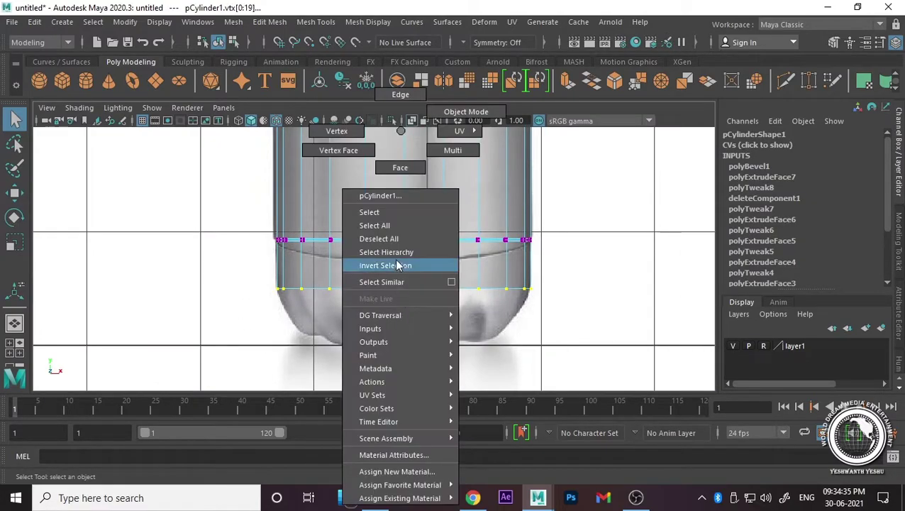
{"action": "left_click_drag", "start_coordinate": [241, 287], "coordinate": [218, 268]}
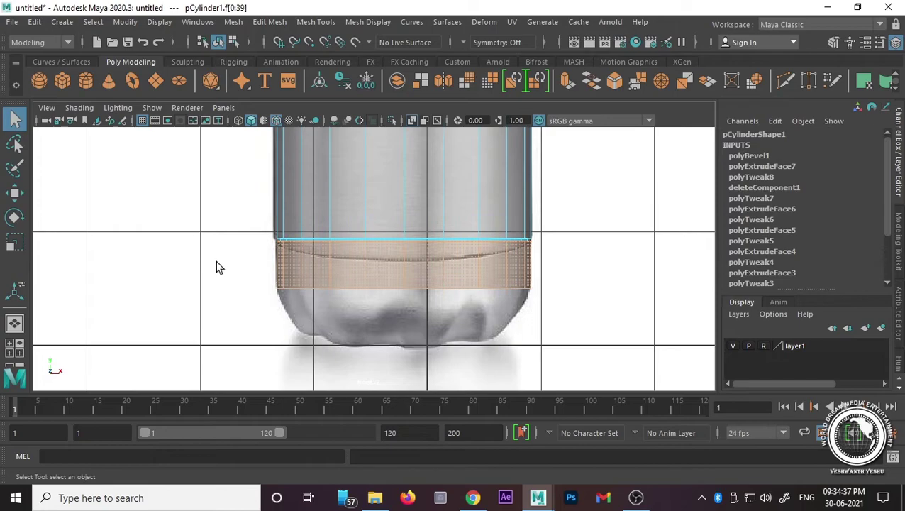
{"action": "left_click_drag", "start_coordinate": [546, 252], "coordinate": [585, 256], "text": "ctrl"}
Step: Extrude the bottom faces, move them down to the reference base and scale them inward
{"action": "key", "text": "ctrl+e"}
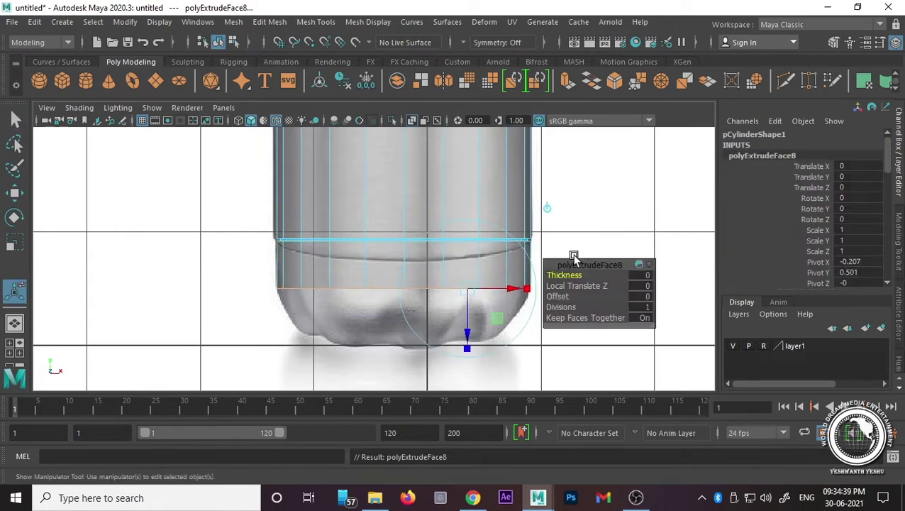
{"action": "key", "text": "w"}
{"action": "left_click_drag", "start_coordinate": [404, 232], "coordinate": [410, 291]}
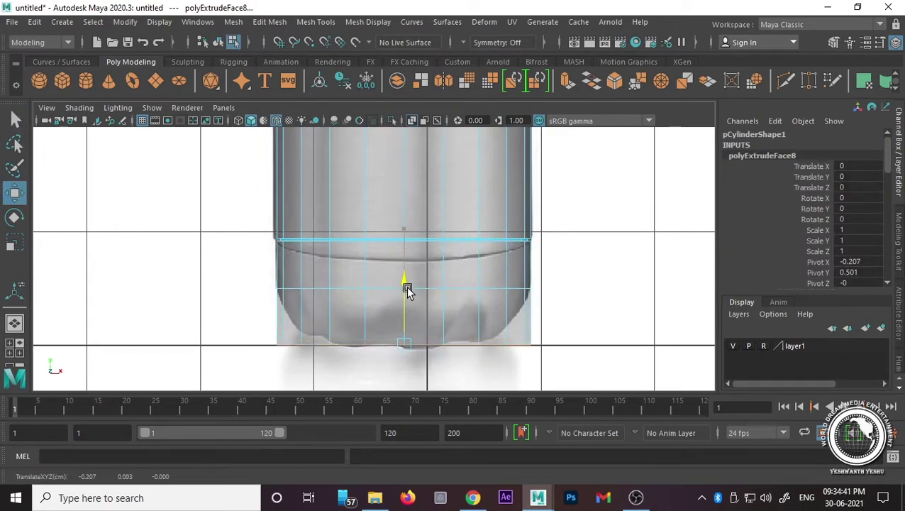
{"action": "key", "text": "r"}
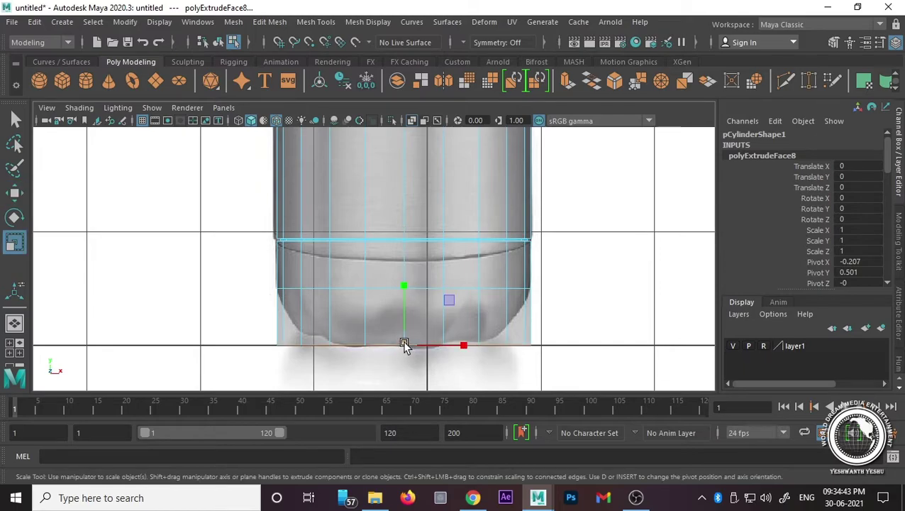
{"action": "left_click_drag", "start_coordinate": [404, 343], "coordinate": [318, 359]}
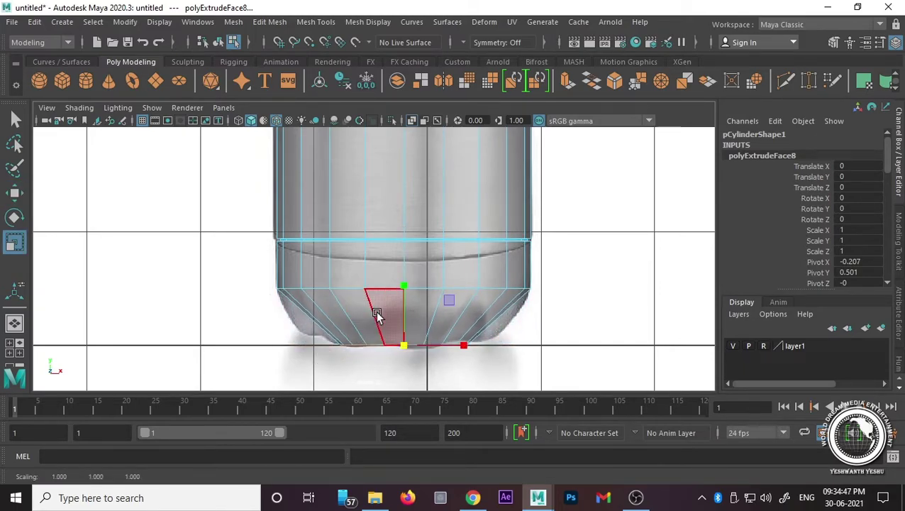
Step: Insert three edge loops across the tapered base using Insert Edge Loop with Multiple edge loops
{"action": "left_click", "coordinate": [316, 21]}
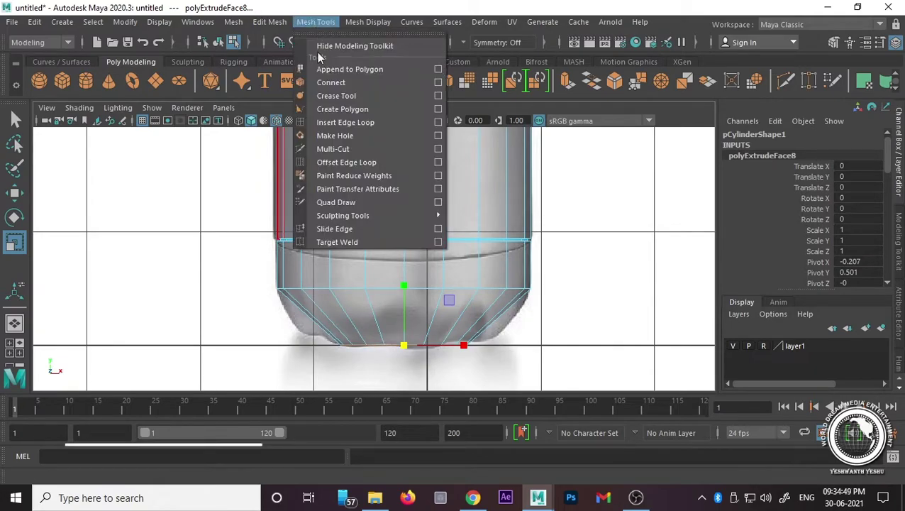
{"action": "left_click", "coordinate": [344, 121]}
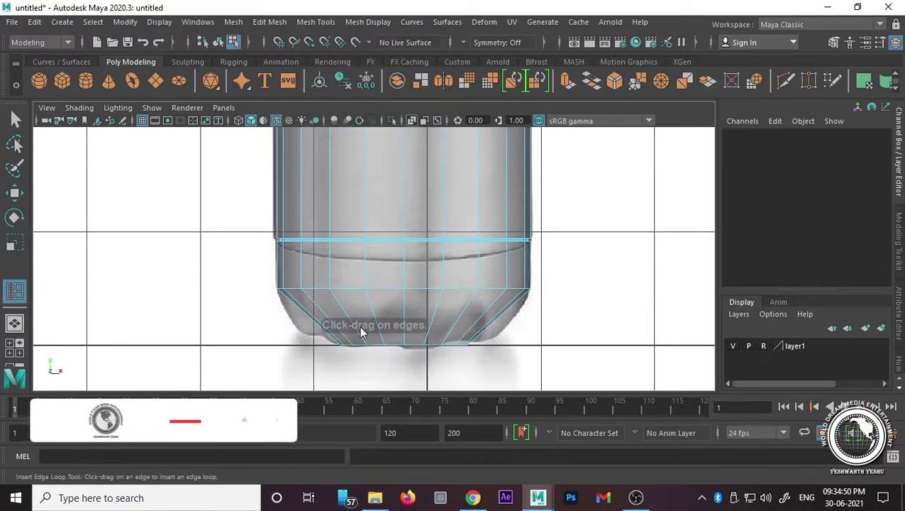
{"action": "double_click", "coordinate": [14, 290]}
{"action": "left_click", "coordinate": [321, 213]}
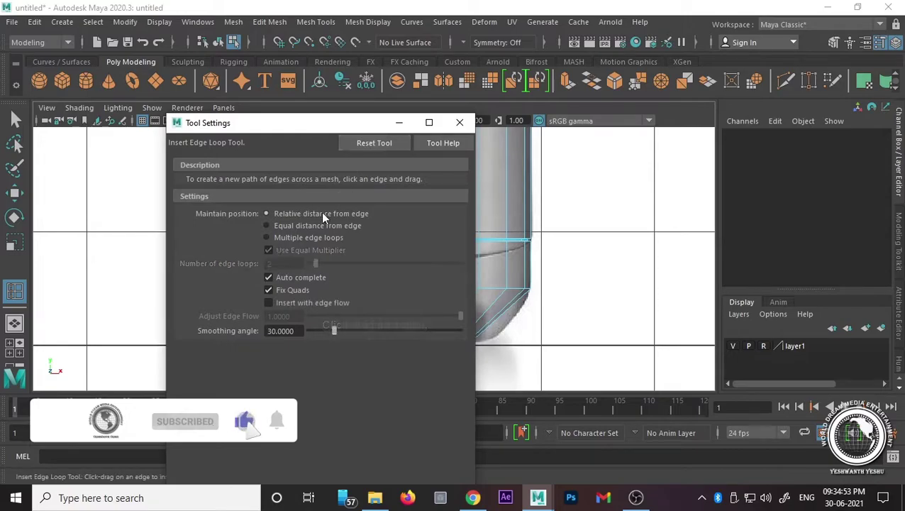
{"action": "left_click", "coordinate": [289, 236]}
{"action": "left_click", "coordinate": [270, 263]}
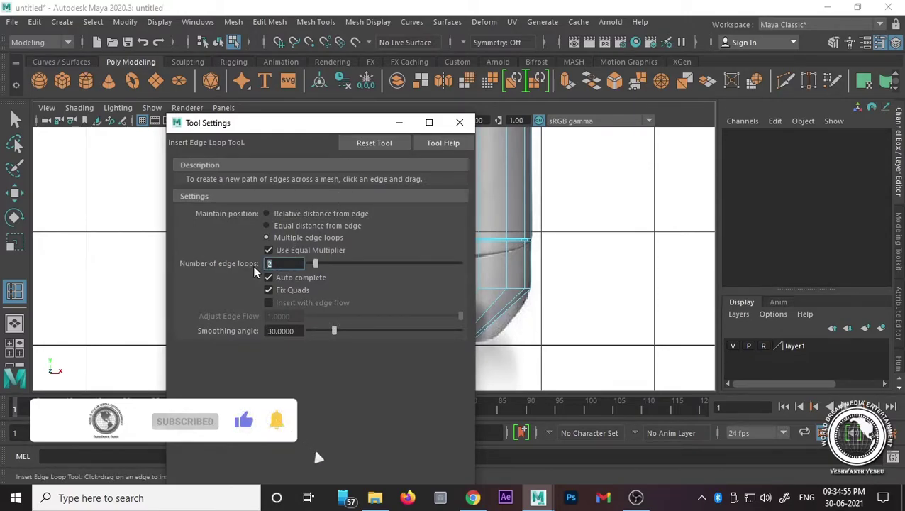
{"action": "type", "text": "1"}
{"action": "left_click", "coordinate": [398, 122]}
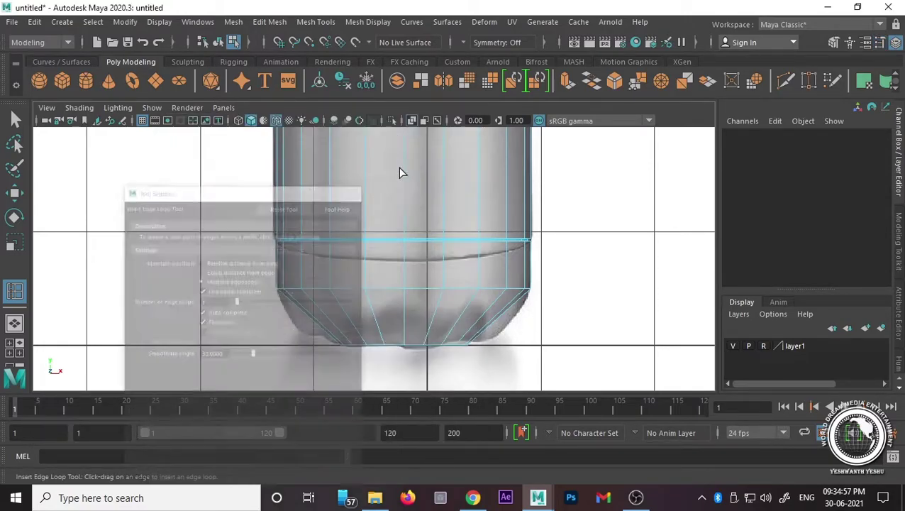
{"action": "left_click", "coordinate": [432, 329]}
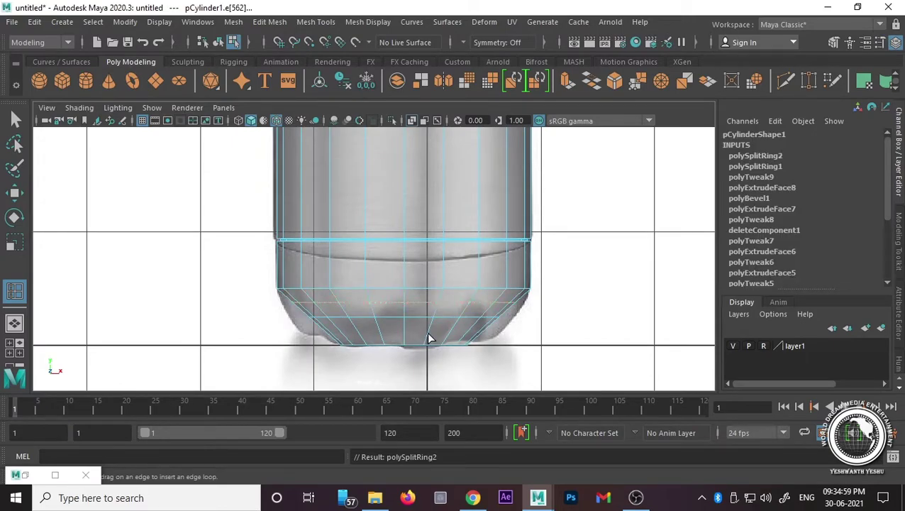
{"action": "left_click", "coordinate": [429, 333]}
Step: Scale the first horizontal vertex row of the base outward in X/Z
{"action": "key", "text": "w"}
{"action": "key", "text": "r"}
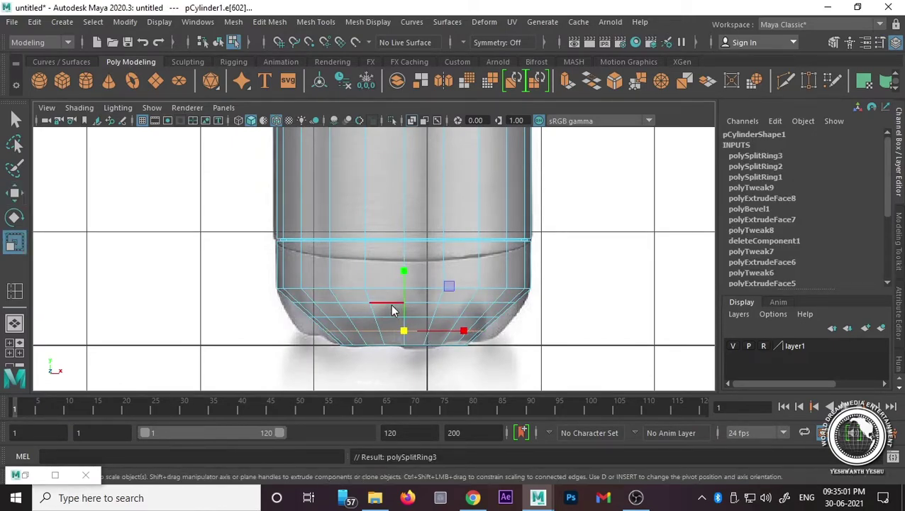
{"action": "mouse_move", "coordinate": [390, 130]}
{"action": "right_mouse_down"}
{"action": "mouse_move", "coordinate": [355, 134]}
{"action": "mouse_move", "coordinate": [337, 122]}
{"action": "right_mouse_up"}
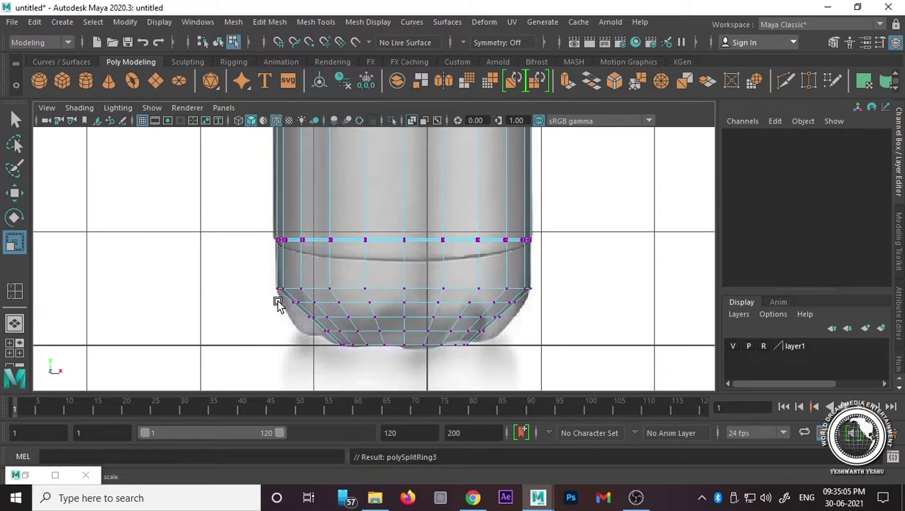
{"action": "left_click_drag", "start_coordinate": [559, 306], "coordinate": [565, 309]}
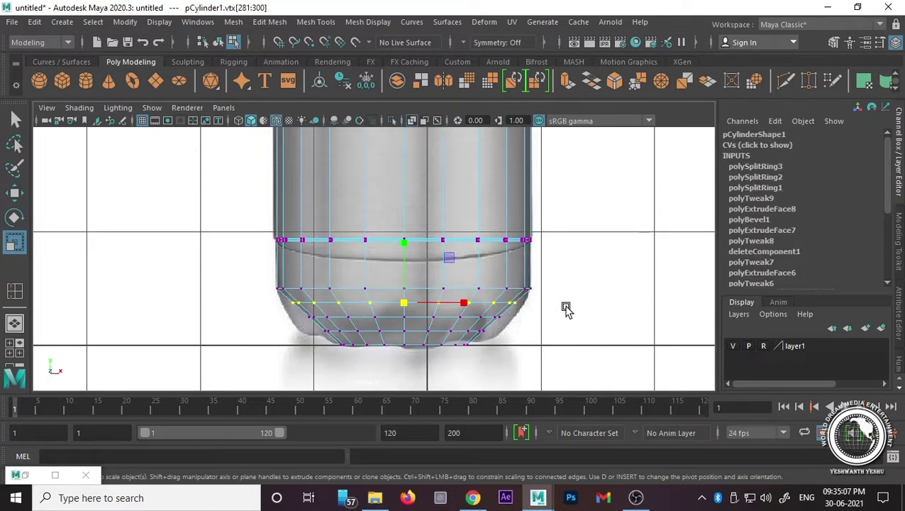
{"action": "scroll", "coordinate": [441, 334], "scroll_direction": "up", "scroll_amount": 5}
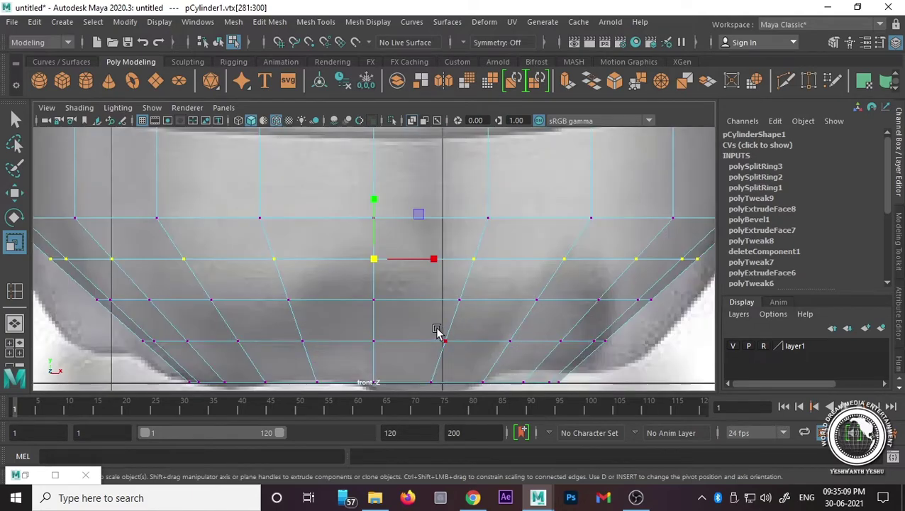
{"action": "scroll", "coordinate": [269, 253], "scroll_direction": "down", "scroll_amount": 5}
{"action": "scroll", "coordinate": [343, 263], "scroll_direction": "up", "scroll_amount": 2}
{"action": "scroll", "coordinate": [370, 264], "scroll_direction": "up", "scroll_amount": 1}
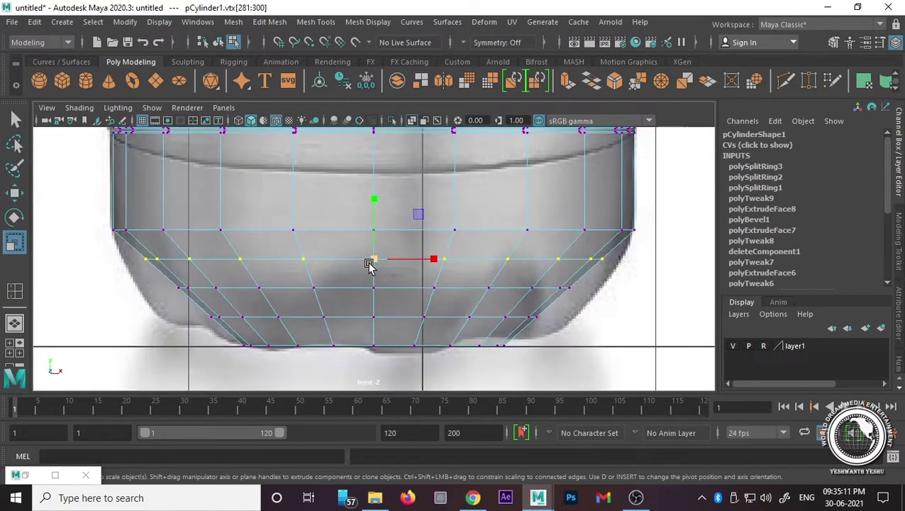
{"action": "left_click_drag", "start_coordinate": [369, 261], "coordinate": [402, 258]}
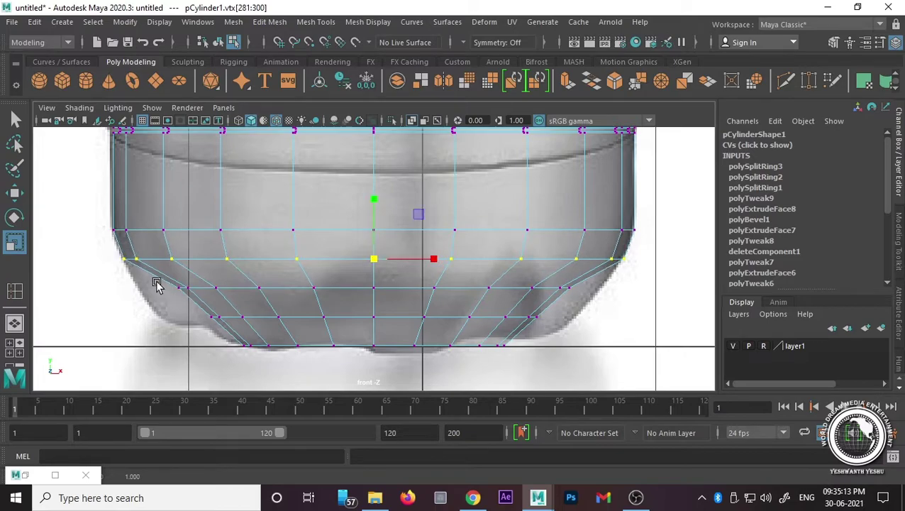
Step: Widen the next two lower vertex rows to match the reference, then select the bottom row
{"action": "left_click_drag", "start_coordinate": [156, 283], "coordinate": [624, 293]}
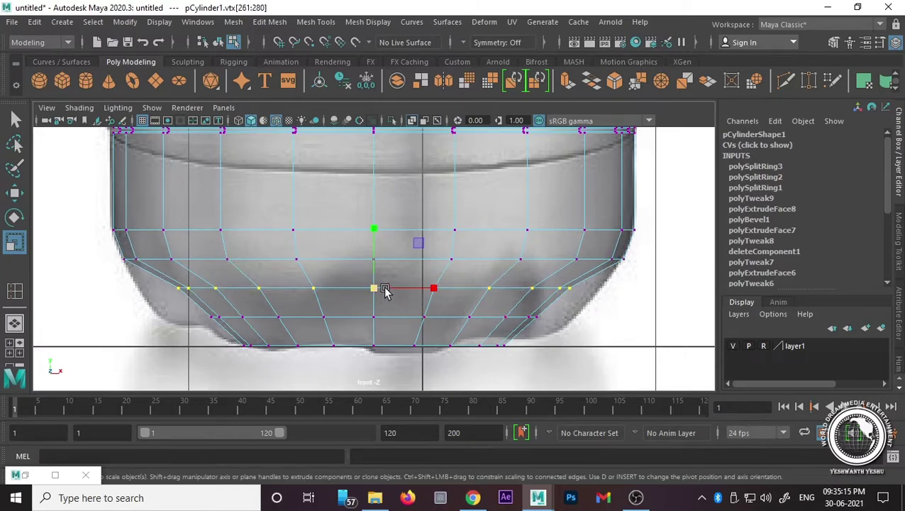
{"action": "left_click_drag", "start_coordinate": [385, 291], "coordinate": [432, 287]}
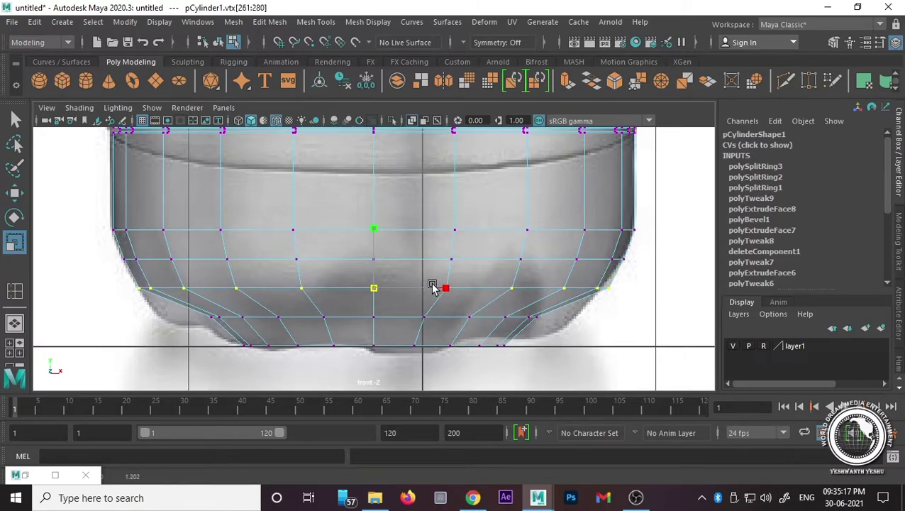
{"action": "left_click_drag", "start_coordinate": [269, 305], "coordinate": [611, 329]}
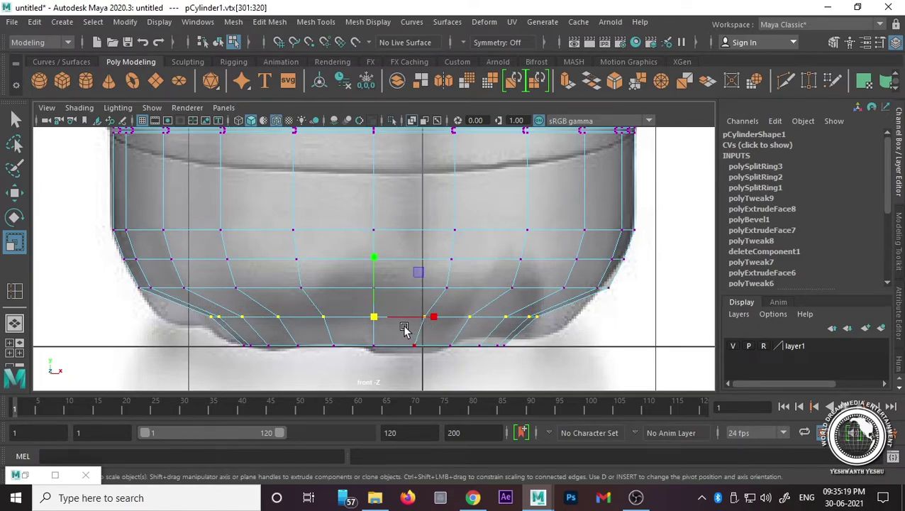
{"action": "left_click_drag", "start_coordinate": [378, 316], "coordinate": [444, 312]}
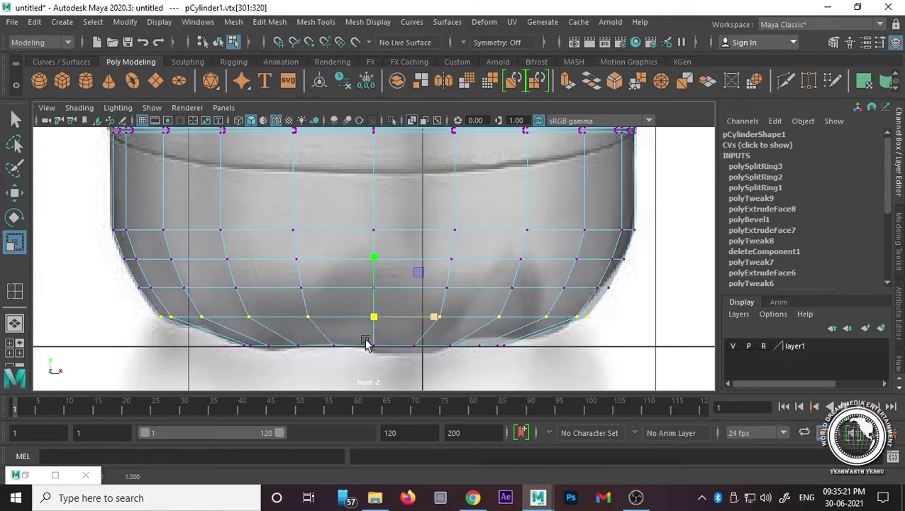
{"action": "left_click_drag", "start_coordinate": [224, 337], "coordinate": [576, 367]}
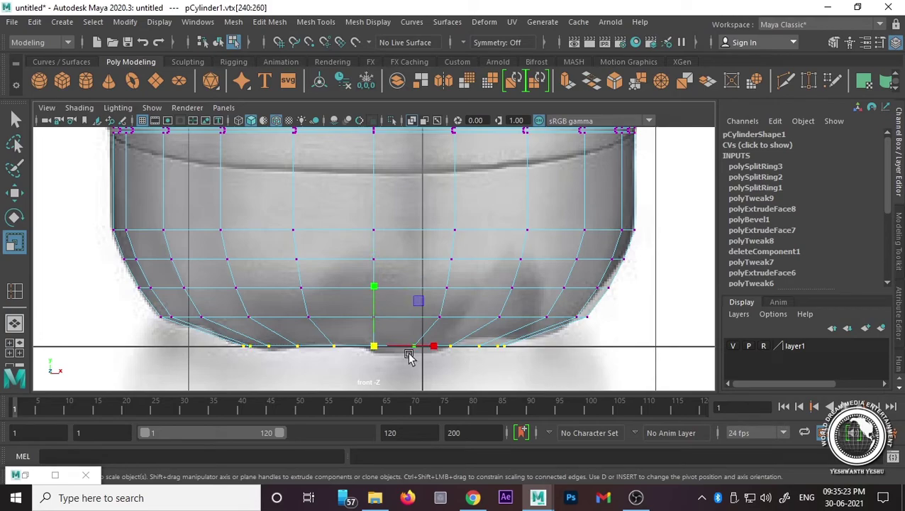
{"action": "key", "text": "w"}
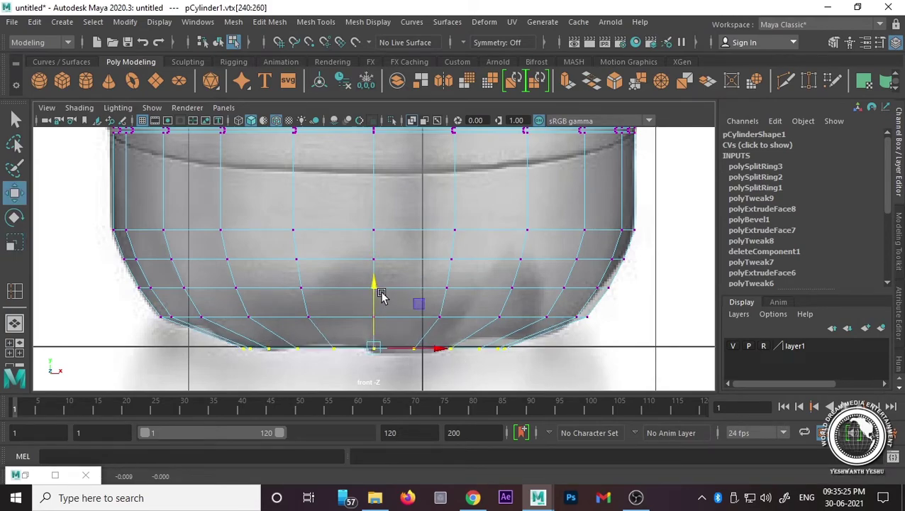
{"action": "right_click", "coordinate": [382, 299]}
Step: Select alternating faces around the bottle's lower band
{"action": "right_click_drag", "start_coordinate": [382, 299], "coordinate": [467, 193]}
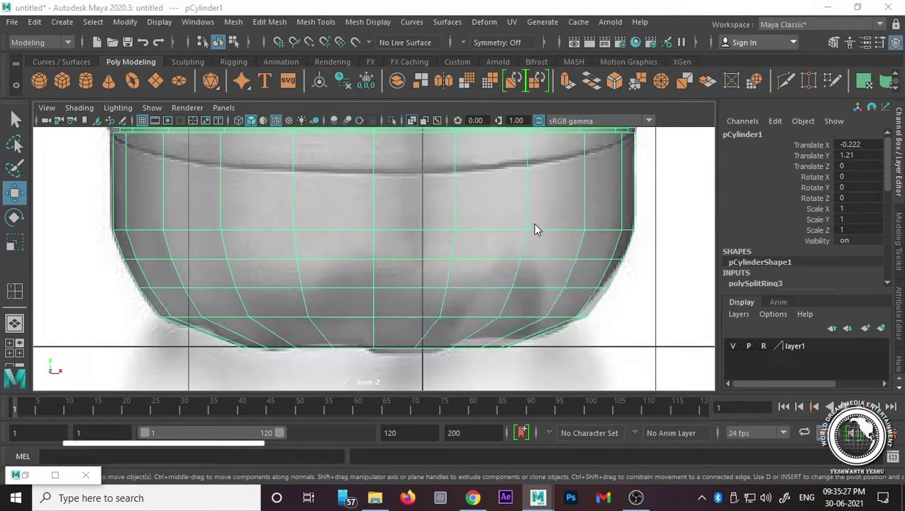
{"action": "mouse_move", "coordinate": [535, 228]}
{"action": "left_mouse_down", "text": "alt"}
{"action": "mouse_move", "coordinate": [522, 283]}
{"action": "mouse_move", "coordinate": [551, 354]}
{"action": "mouse_move", "coordinate": [469, 338]}
{"action": "mouse_move", "coordinate": [400, 292]}
{"action": "mouse_move", "coordinate": [353, 280]}
{"action": "left_mouse_up", "text": "alt"}
{"action": "right_click_drag", "start_coordinate": [353, 280], "coordinate": [355, 238]}
{"action": "left_click", "coordinate": [321, 301]}
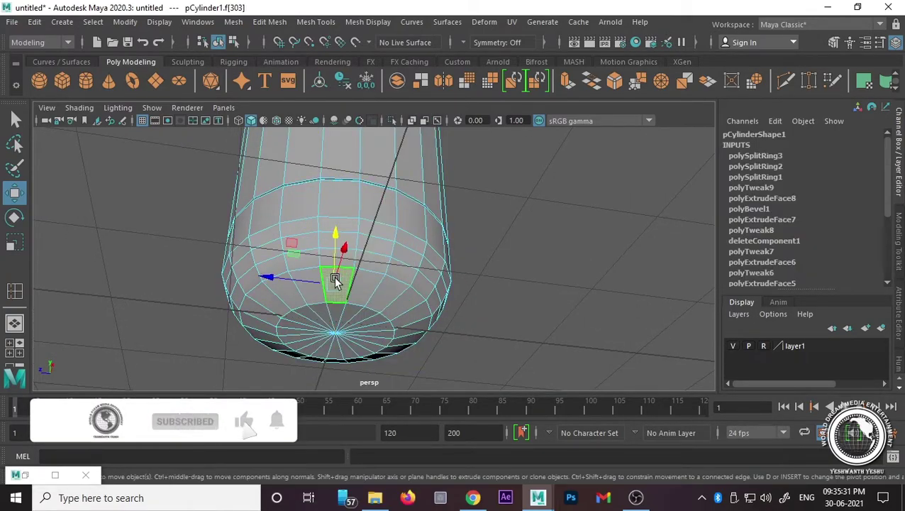
{"action": "scroll", "coordinate": [346, 287], "scroll_direction": "up", "scroll_amount": 2}
{"action": "left_click", "coordinate": [388, 299], "text": "shift"}
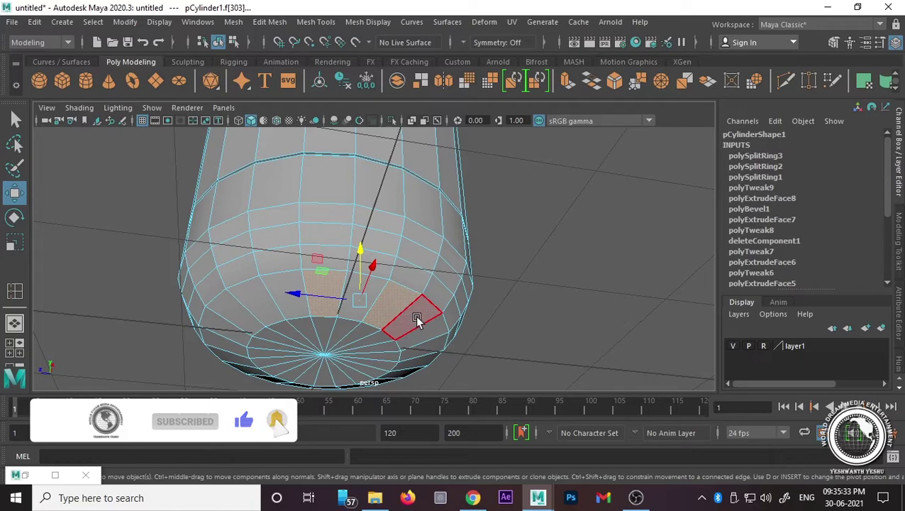
{"action": "mouse_move", "coordinate": [415, 315]}
{"action": "left_mouse_down", "text": "alt"}
{"action": "mouse_move", "coordinate": [321, 451]}
{"action": "mouse_move", "coordinate": [362, 304]}
{"action": "left_mouse_up", "text": "alt"}
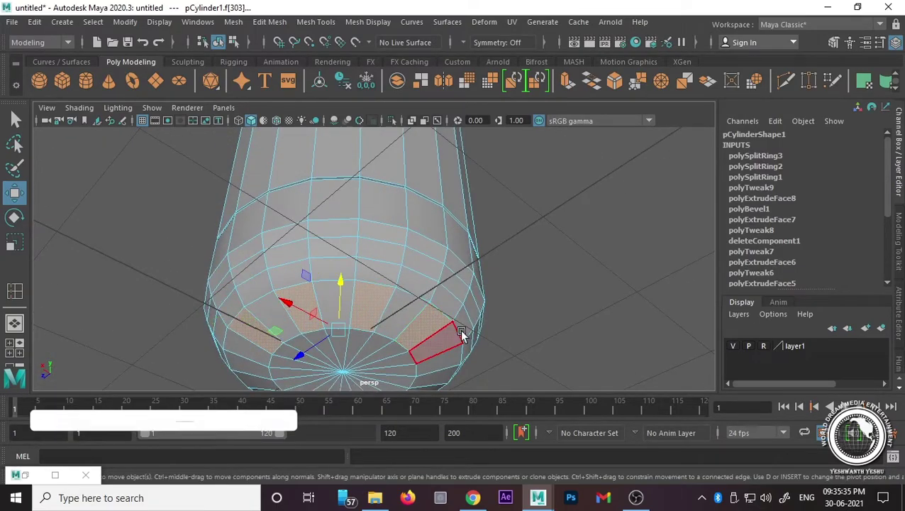
{"action": "mouse_move", "coordinate": [461, 333]}
{"action": "left_mouse_down", "text": "alt"}
{"action": "mouse_move", "coordinate": [368, 326]}
{"action": "mouse_move", "coordinate": [312, 343]}
{"action": "left_mouse_up", "text": "alt"}
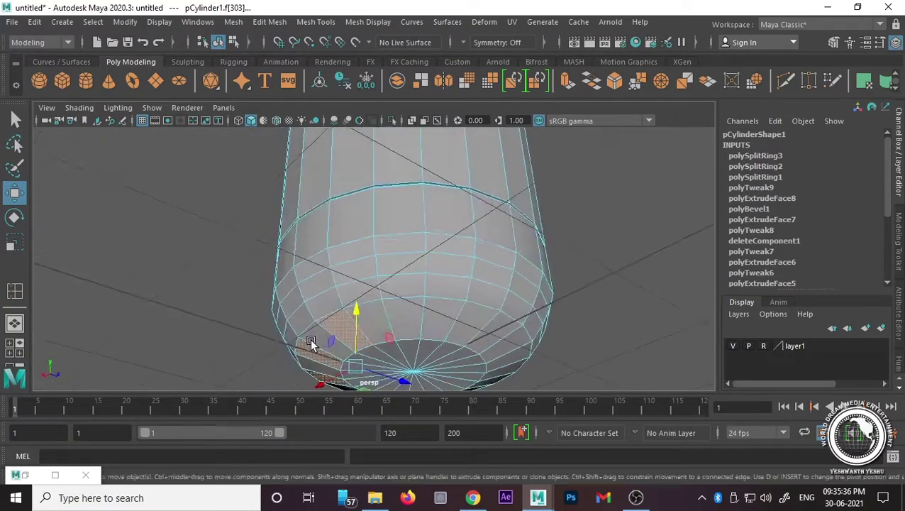
{"action": "left_click", "coordinate": [474, 319], "text": "shift"}
{"action": "mouse_move", "coordinate": [490, 334]}
{"action": "left_mouse_down", "text": "alt"}
{"action": "mouse_move", "coordinate": [356, 340]}
{"action": "mouse_move", "coordinate": [363, 337]}
{"action": "left_mouse_up", "text": "alt"}
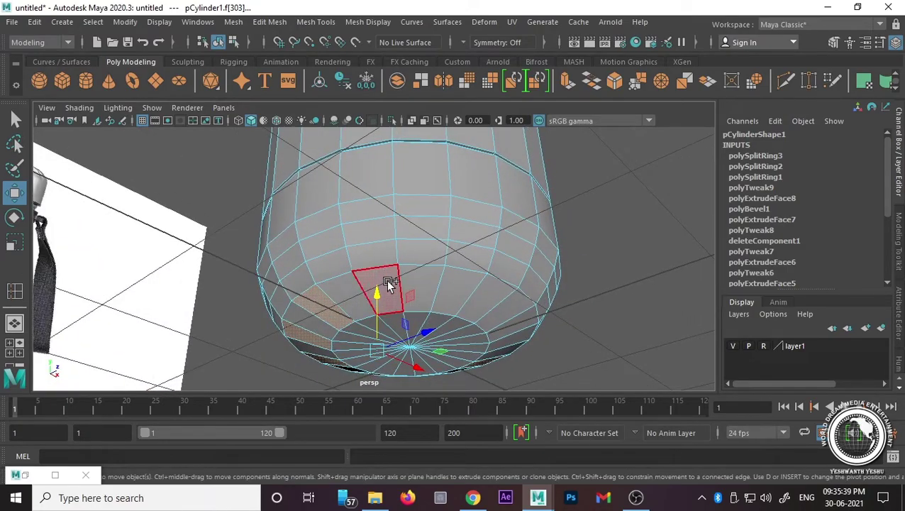
{"action": "left_click_drag", "start_coordinate": [497, 300], "coordinate": [366, 303], "text": "alt"}
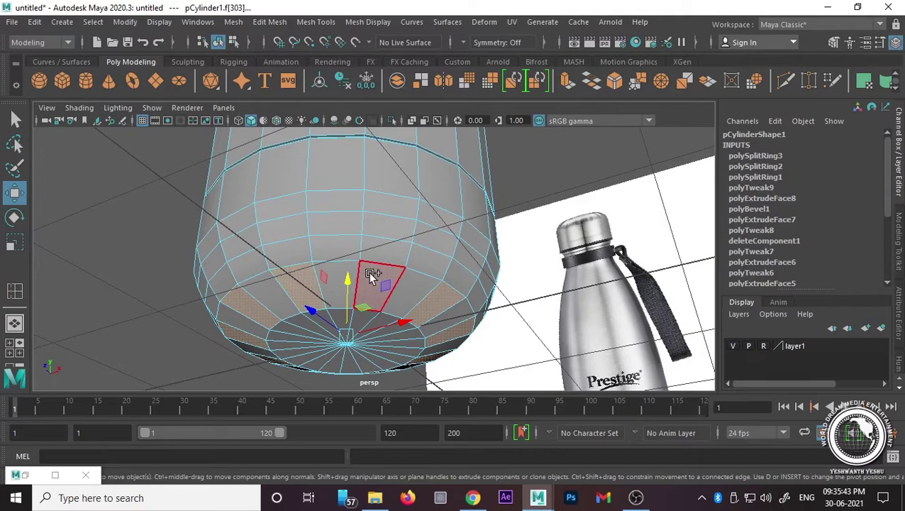
{"action": "left_click", "coordinate": [371, 273], "text": "shift"}
Step: Extrude the selected faces, trial-raise them in the front view, then undo the move
{"action": "key", "text": "ctrl+e"}
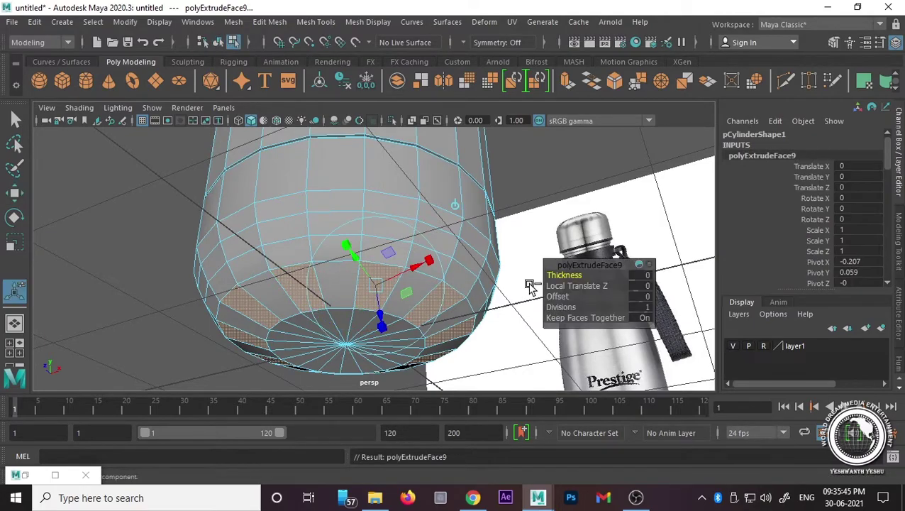
{"action": "key", "text": "space"}
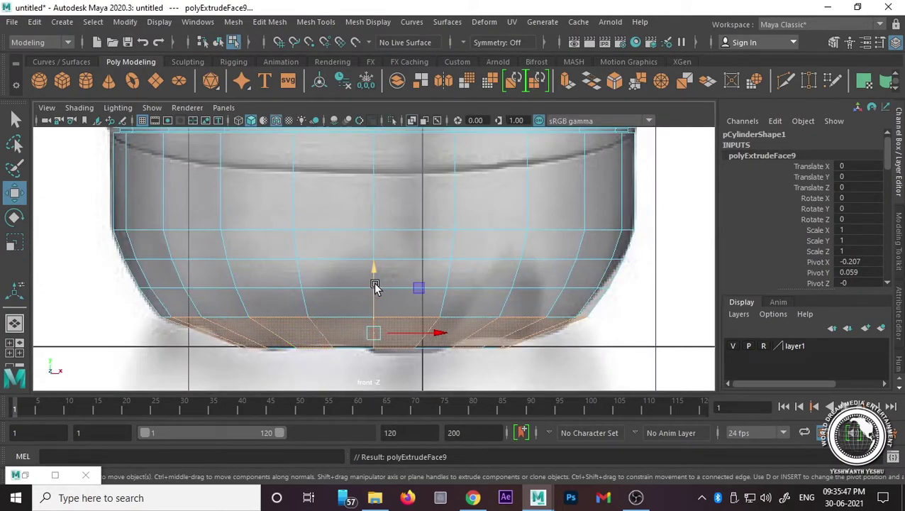
{"action": "left_click_drag", "start_coordinate": [375, 285], "coordinate": [376, 257]}
{"action": "key", "text": "space"}
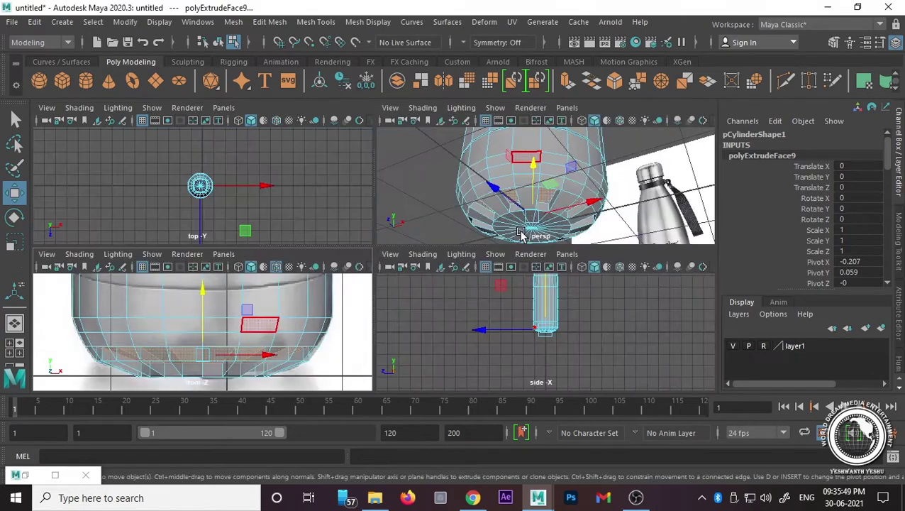
{"action": "key", "text": "space"}
{"action": "mouse_move", "coordinate": [360, 329]}
{"action": "left_mouse_down", "text": "alt"}
{"action": "mouse_move", "coordinate": [338, 329]}
{"action": "mouse_move", "coordinate": [348, 313]}
{"action": "left_mouse_up", "text": "alt"}
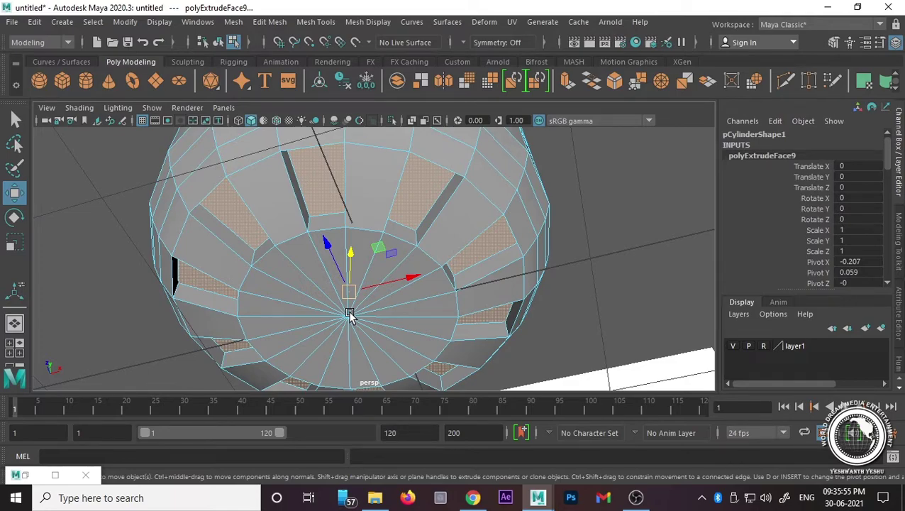
{"action": "key", "text": "ctrl+z"}
{"action": "right_click", "coordinate": [381, 298], "text": "shift"}
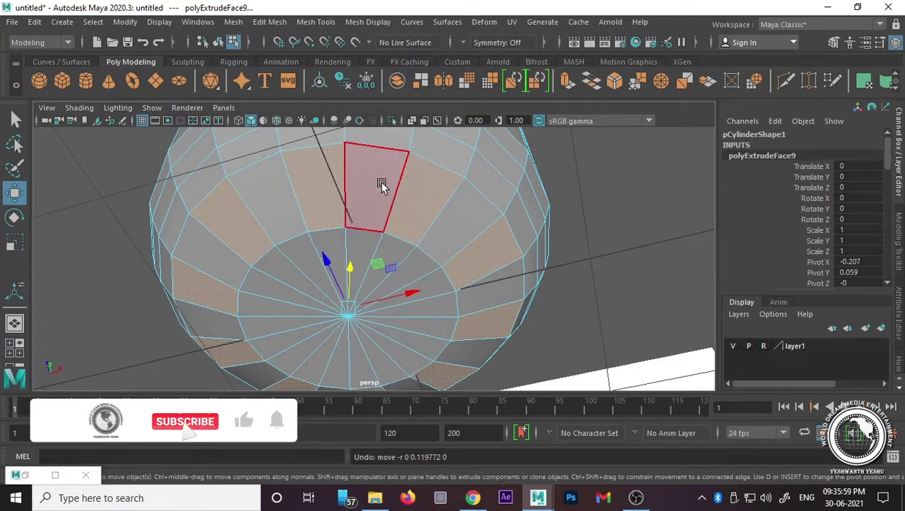
Step: Undo the trial extrusion and re-extrude with Keep Faces Together off, undoing a spread attempt
{"action": "key", "text": "ctrl+z"}
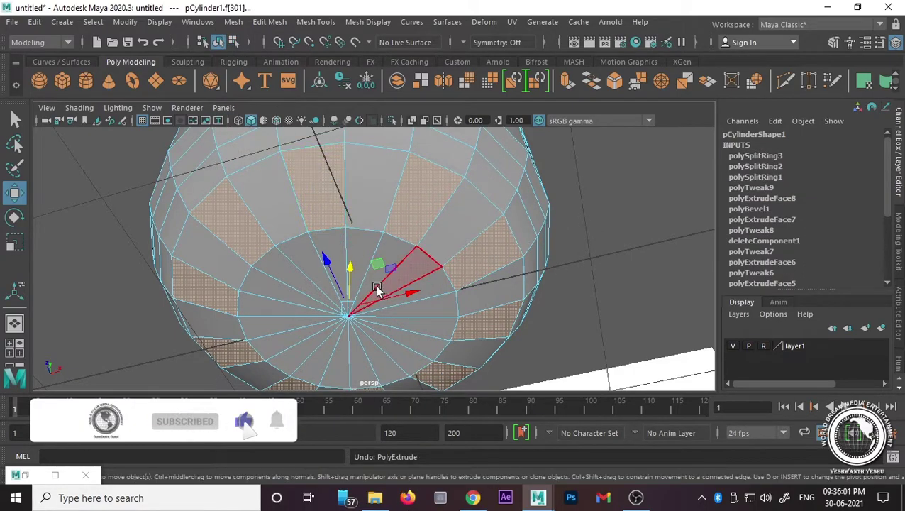
{"action": "left_click_drag", "start_coordinate": [375, 284], "coordinate": [371, 298], "text": "alt"}
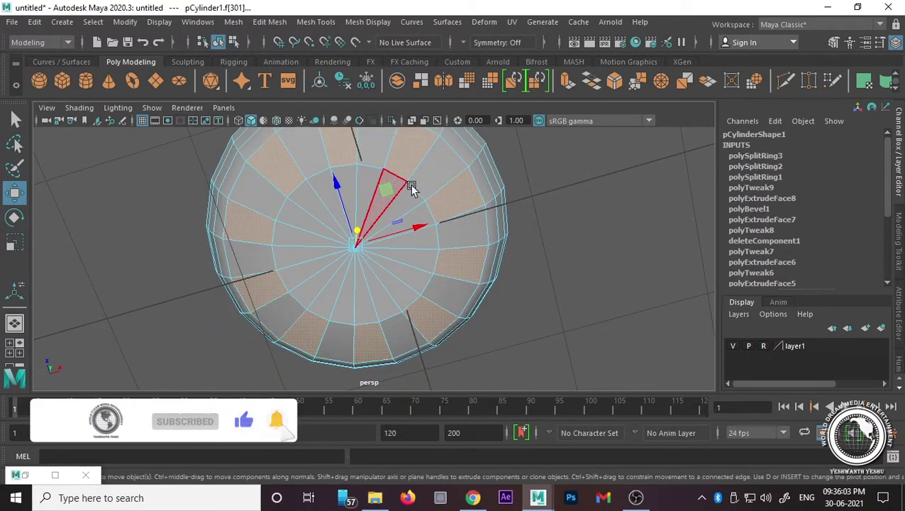
{"action": "left_click_drag", "start_coordinate": [583, 186], "coordinate": [582, 227], "text": "alt"}
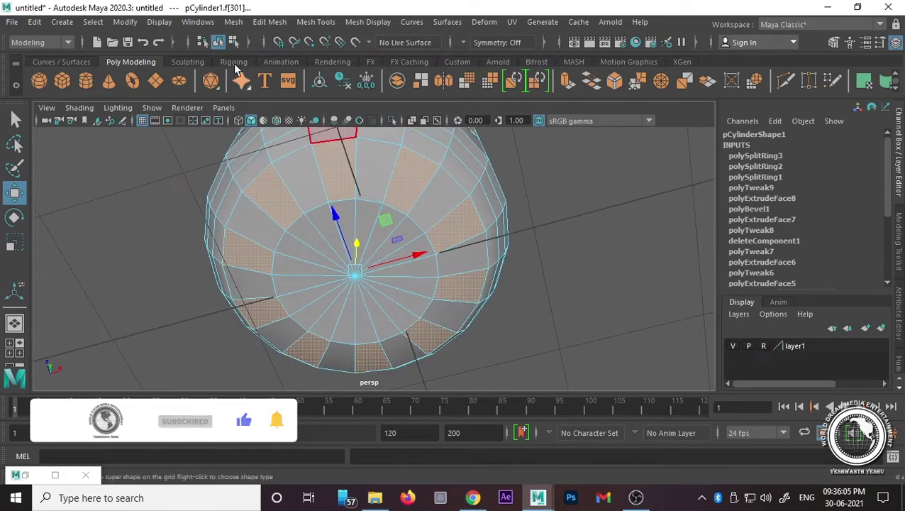
{"action": "left_click", "coordinate": [270, 22]}
{"action": "left_click", "coordinate": [315, 149]}
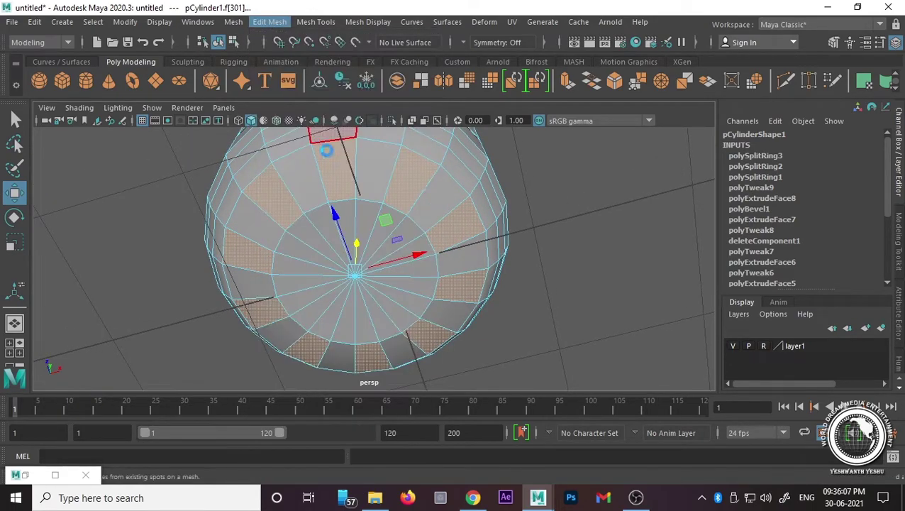
{"action": "left_click", "coordinate": [554, 318]}
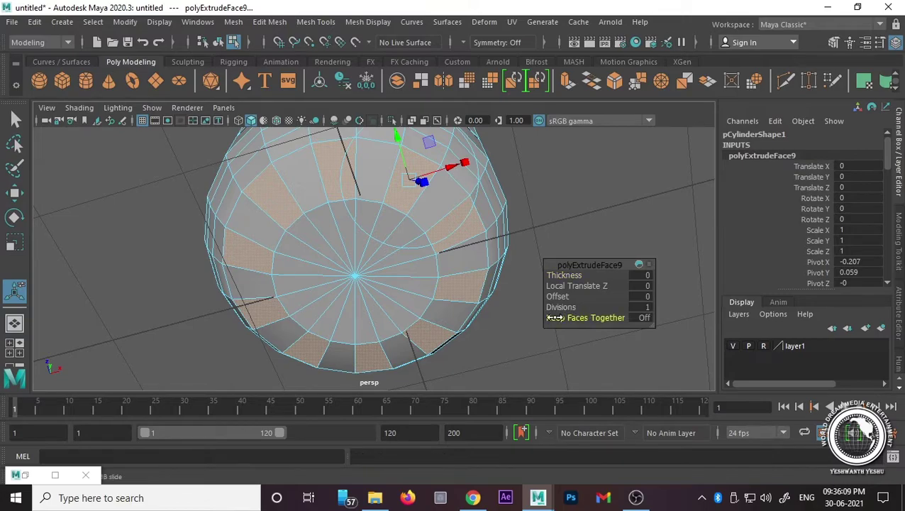
{"action": "left_click_drag", "start_coordinate": [424, 278], "coordinate": [427, 281], "text": "alt"}
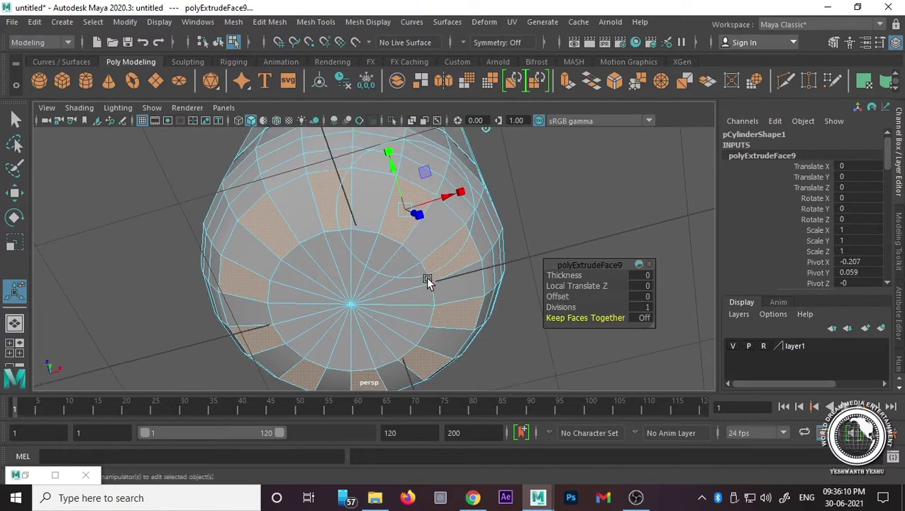
{"action": "left_click", "coordinate": [460, 188]}
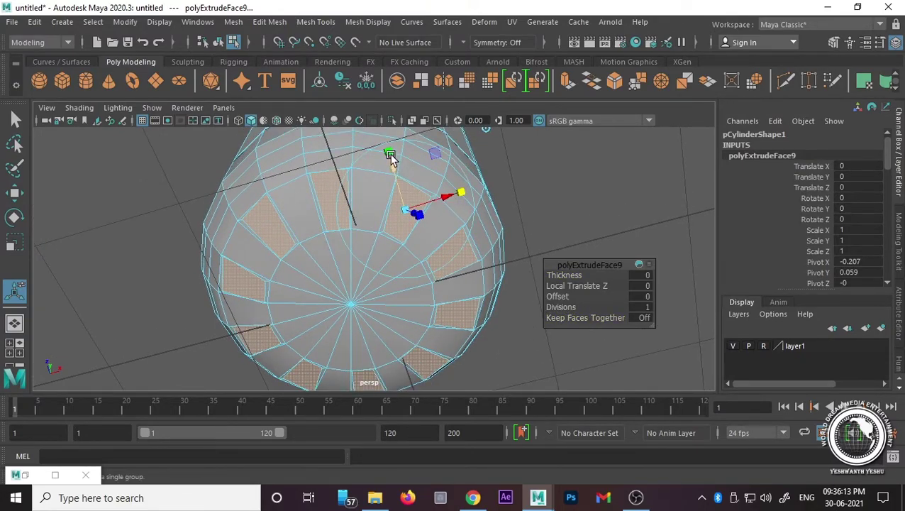
{"action": "left_click_drag", "start_coordinate": [390, 156], "coordinate": [392, 157]}
{"action": "key", "text": "ctrl+z"}
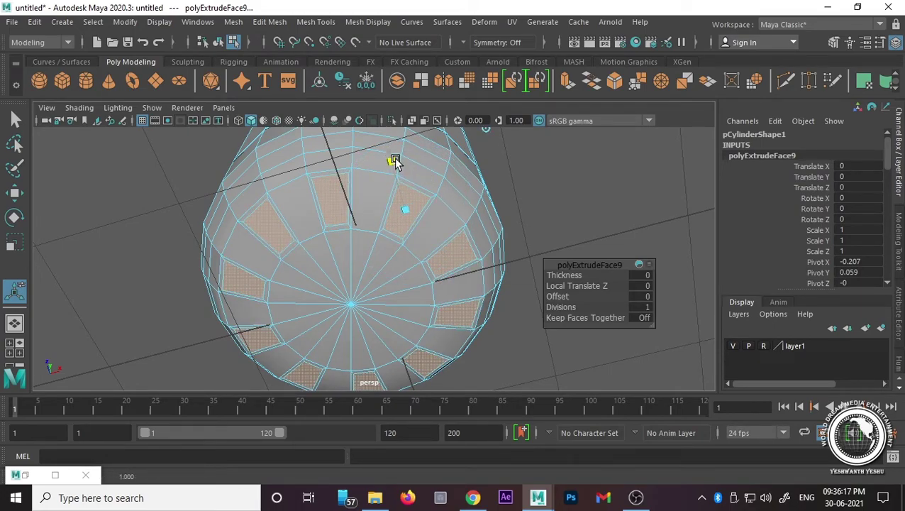
Step: Extrude the faces again, push them up into the body as dimples, and preview smoothed
{"action": "key", "text": "ctrl+e"}
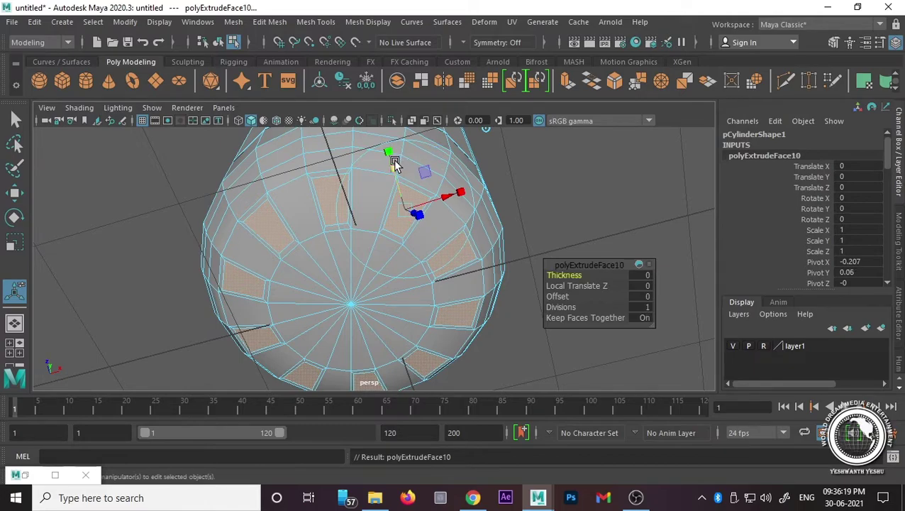
{"action": "left_click_drag", "start_coordinate": [343, 294], "coordinate": [293, 327]}
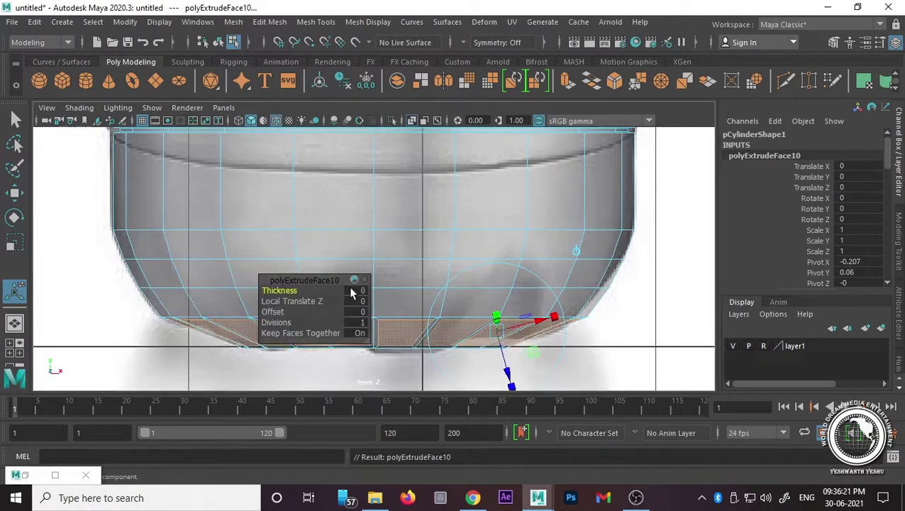
{"action": "key", "text": "w"}
{"action": "left_click_drag", "start_coordinate": [369, 273], "coordinate": [373, 253]}
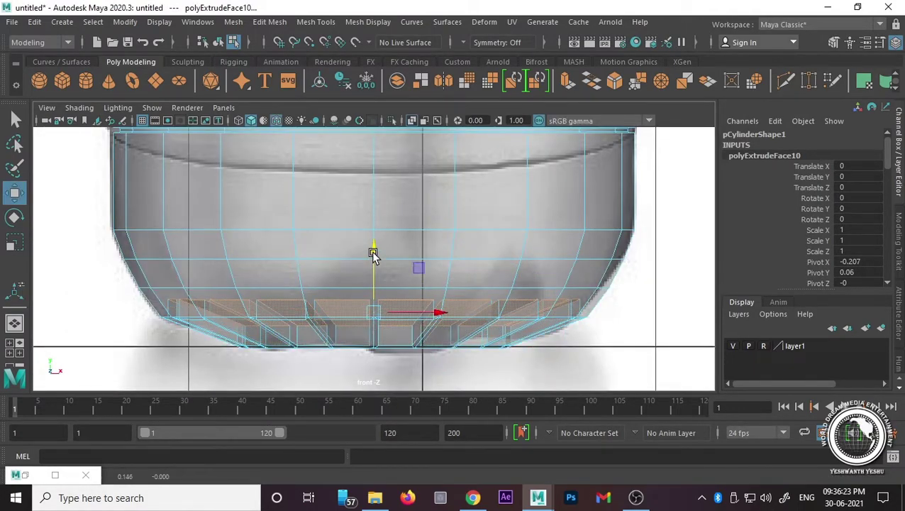
{"action": "key", "text": "3"}
{"action": "left_click_drag", "start_coordinate": [520, 252], "coordinate": [454, 218]}
{"action": "key", "text": "space"}
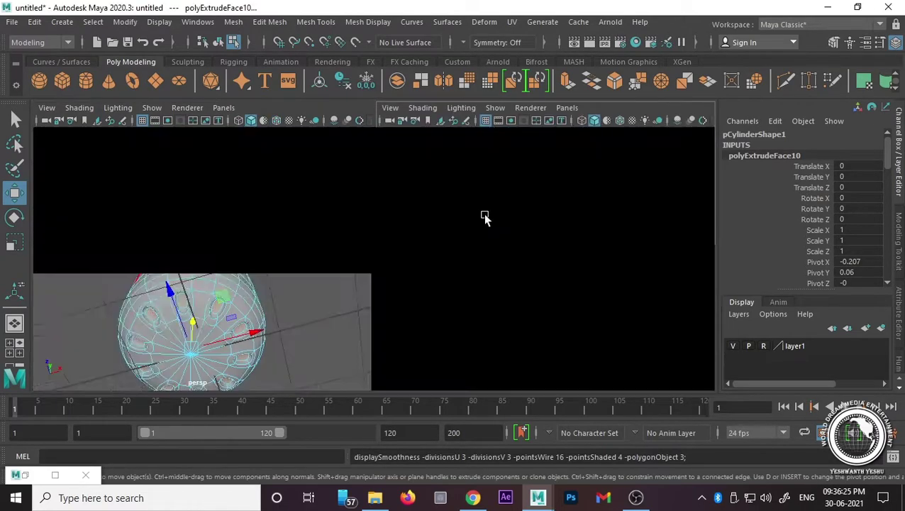
{"action": "key", "text": "space"}
{"action": "left_click_drag", "start_coordinate": [546, 264], "coordinate": [445, 302], "text": "alt"}
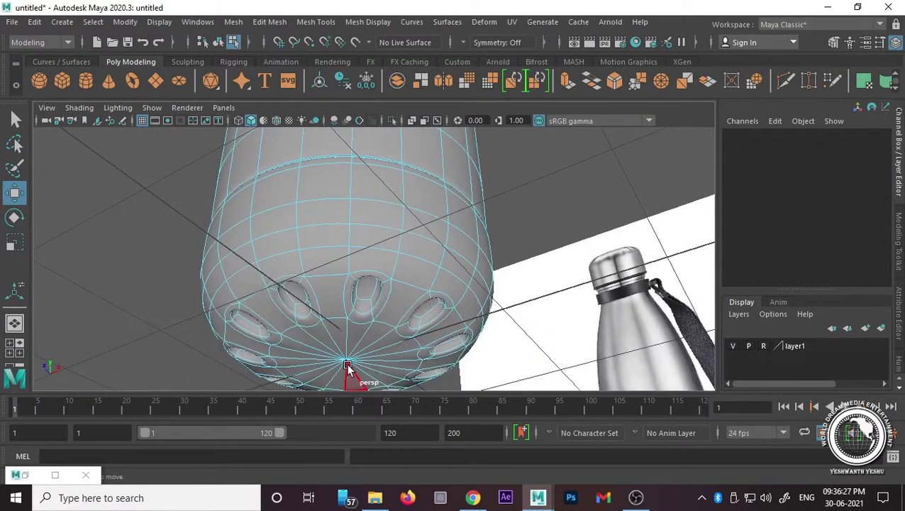
Step: Return to Object Mode, select the bottle body and show it smoothed
{"action": "right_click_drag", "start_coordinate": [348, 367], "coordinate": [420, 112]}
{"action": "mouse_move", "coordinate": [487, 293]}
{"action": "left_mouse_down", "text": "alt"}
{"action": "mouse_move", "coordinate": [446, 302]}
{"action": "mouse_move", "coordinate": [402, 279]}
{"action": "mouse_move", "coordinate": [522, 265]}
{"action": "mouse_move", "coordinate": [507, 312]}
{"action": "left_mouse_up", "text": "alt"}
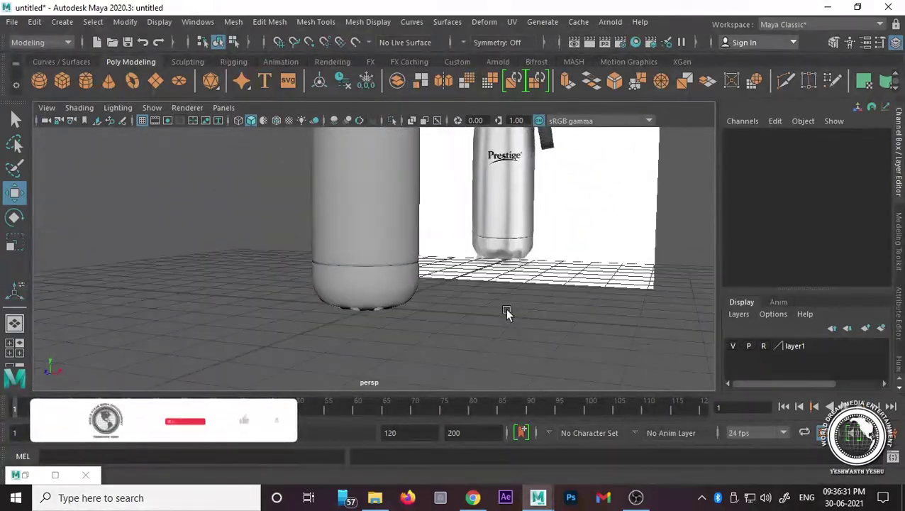
{"action": "scroll", "coordinate": [441, 315], "scroll_direction": "up", "scroll_amount": 3}
{"action": "mouse_move", "coordinate": [427, 329]}
{"action": "left_mouse_down", "text": "alt"}
{"action": "mouse_move", "coordinate": [426, 296]}
{"action": "mouse_move", "coordinate": [427, 318]}
{"action": "mouse_move", "coordinate": [398, 290]}
{"action": "mouse_move", "coordinate": [421, 202]}
{"action": "mouse_move", "coordinate": [404, 303]}
{"action": "left_mouse_up", "text": "alt"}
{"action": "mouse_move", "coordinate": [422, 267]}
{"action": "left_mouse_down", "text": "alt"}
{"action": "mouse_move", "coordinate": [374, 271]}
{"action": "mouse_move", "coordinate": [335, 294]}
{"action": "mouse_move", "coordinate": [391, 261]}
{"action": "mouse_move", "coordinate": [436, 254]}
{"action": "left_mouse_up", "text": "alt"}
{"action": "left_click", "coordinate": [372, 255]}
{"action": "key", "text": "3"}
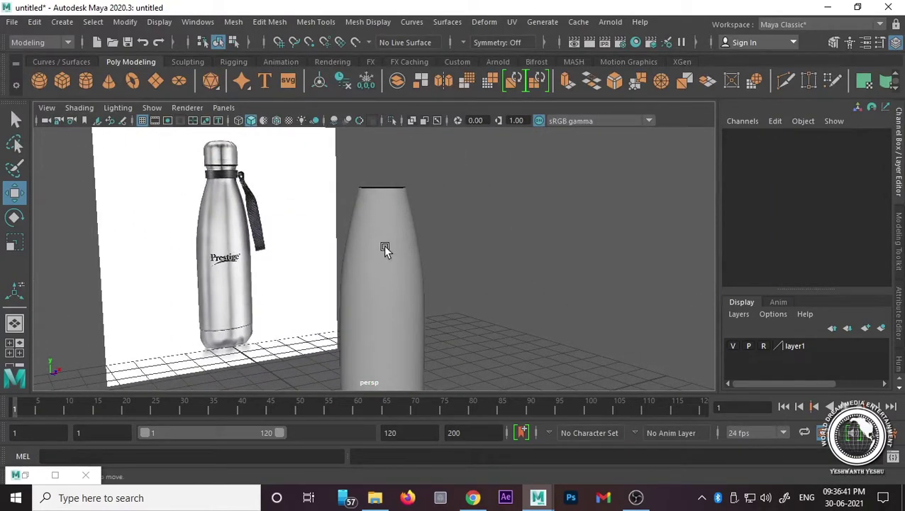
Step: Zoom the front view onto the reference's collar and strap lug, then open Create's shapes
{"action": "left_click_drag", "start_coordinate": [262, 288], "coordinate": [268, 292]}
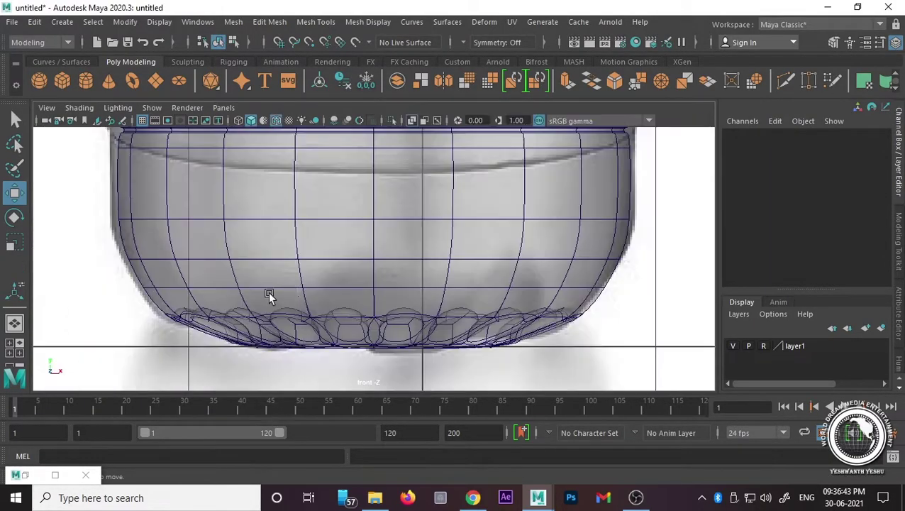
{"action": "scroll", "coordinate": [268, 292], "scroll_direction": "down", "scroll_amount": 5}
{"action": "middle_click_drag", "start_coordinate": [400, 206], "coordinate": [408, 307], "text": "alt"}
{"action": "scroll", "coordinate": [408, 267], "scroll_direction": "up", "scroll_amount": 1}
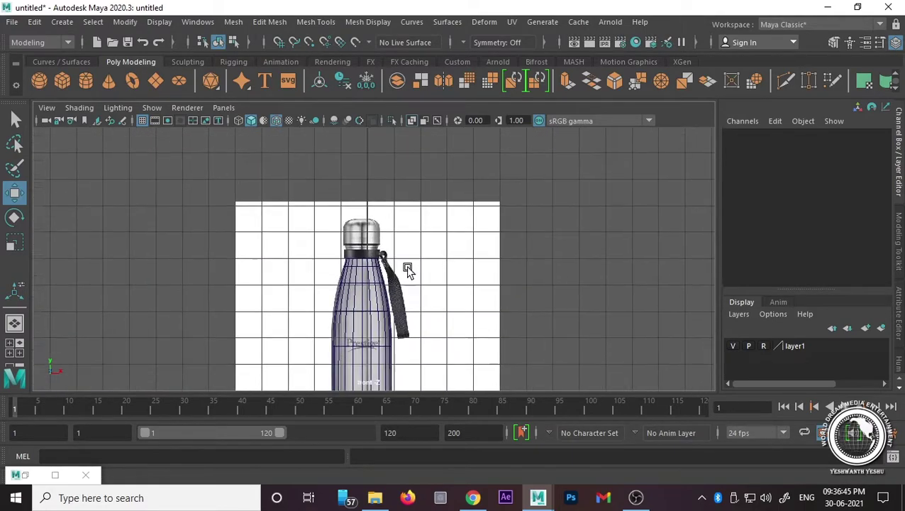
{"action": "scroll", "coordinate": [410, 279], "scroll_direction": "up", "scroll_amount": 3}
{"action": "scroll", "coordinate": [378, 284], "scroll_direction": "up", "scroll_amount": 2}
{"action": "scroll", "coordinate": [377, 282], "scroll_direction": "up", "scroll_amount": 2}
{"action": "middle_click_drag", "start_coordinate": [327, 297], "coordinate": [416, 275], "text": "alt"}
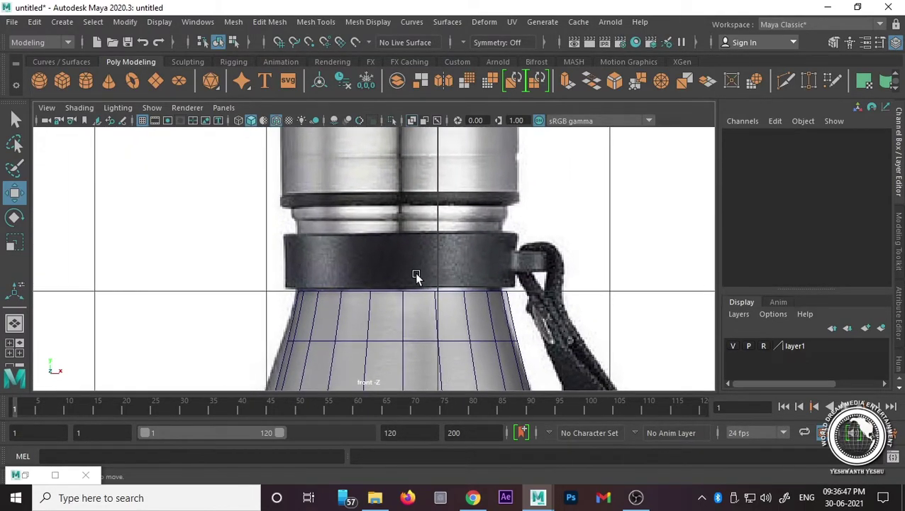
{"action": "left_click", "coordinate": [62, 22]}
{"action": "mouse_move", "coordinate": [102, 69]}
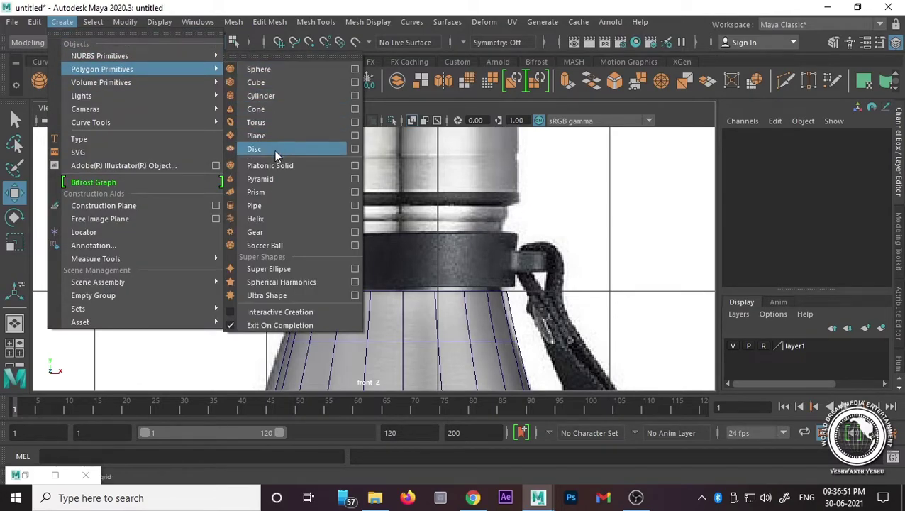
Step: Create a pipe primitive, shrink it and position it onto the bottle's collar
{"action": "left_click", "coordinate": [283, 205]}
{"action": "scroll", "coordinate": [437, 305], "scroll_direction": "down", "scroll_amount": 10}
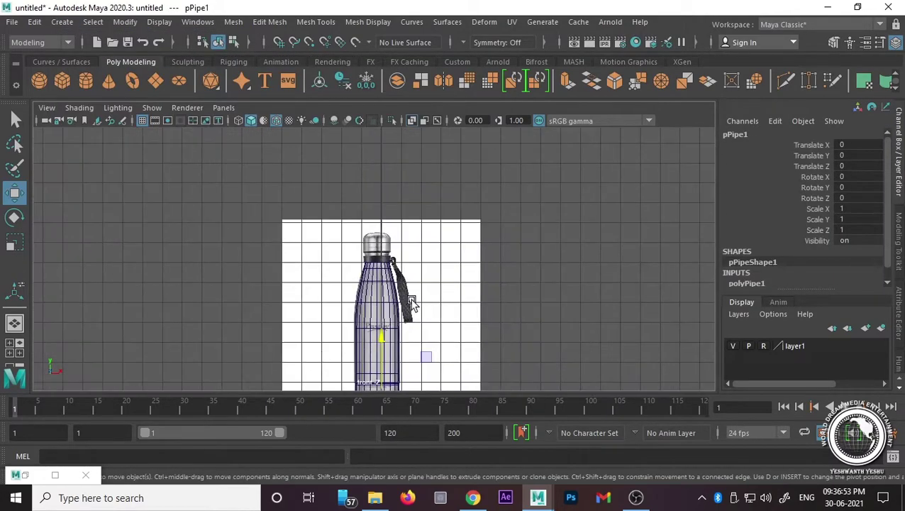
{"action": "left_click_drag", "start_coordinate": [385, 337], "coordinate": [387, 203]}
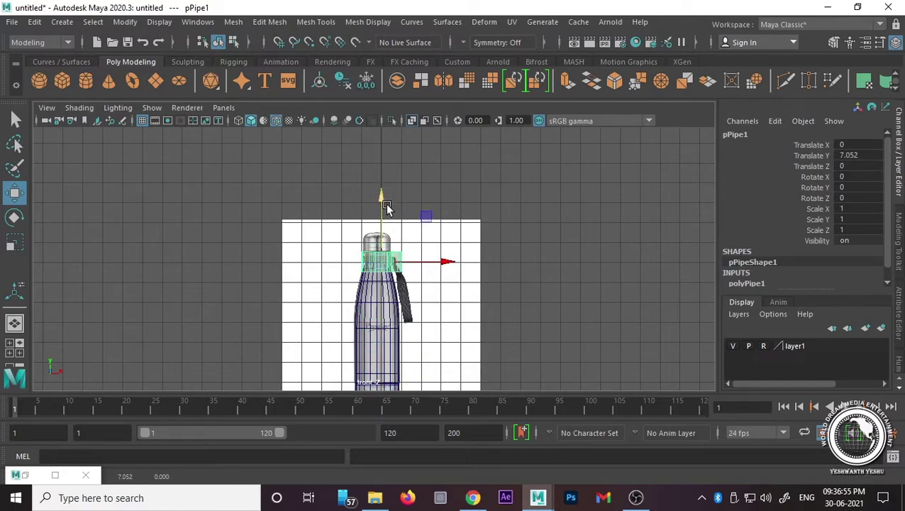
{"action": "key", "text": "f"}
{"action": "key", "text": "r"}
{"action": "left_click_drag", "start_coordinate": [374, 257], "coordinate": [230, 255]}
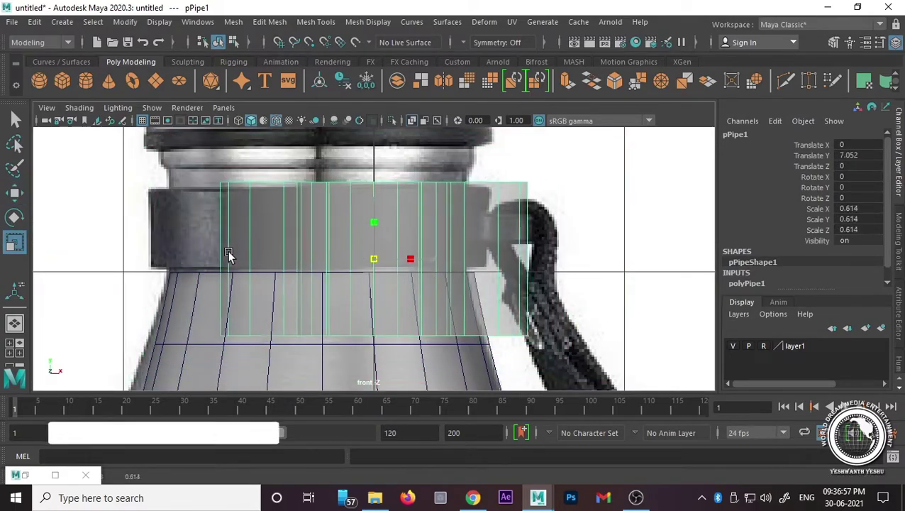
{"action": "key", "text": "w"}
{"action": "left_click_drag", "start_coordinate": [355, 261], "coordinate": [384, 261]}
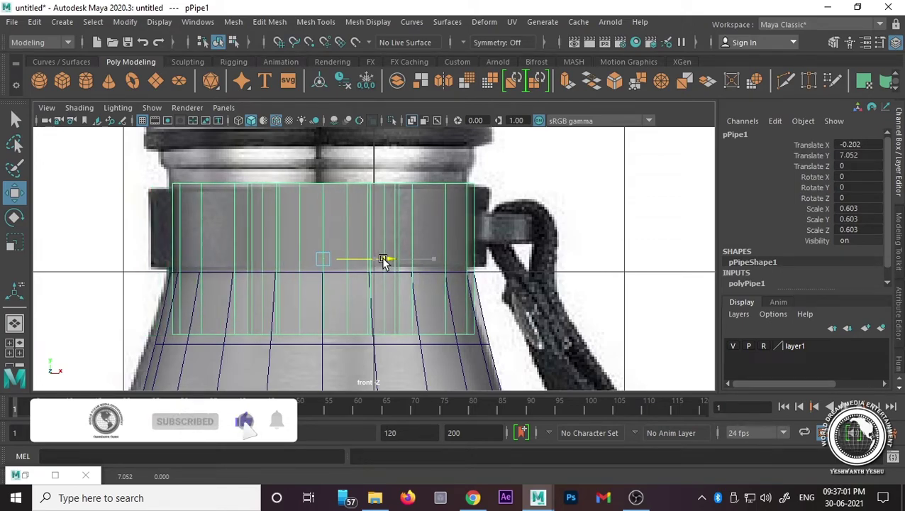
Step: Switch the top view to wireframe display (4) with the pipe deselected
{"action": "key", "text": "space"}
{"action": "key", "text": "space"}
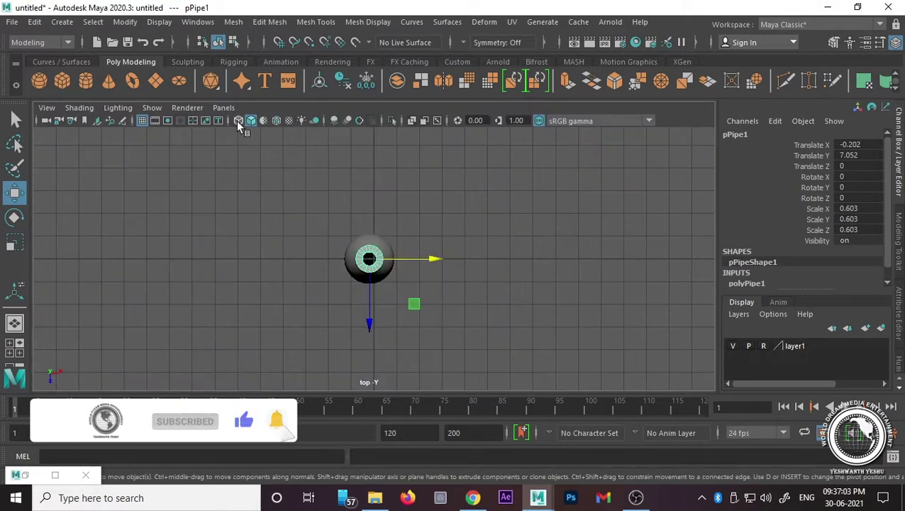
{"action": "left_click", "coordinate": [118, 107]}
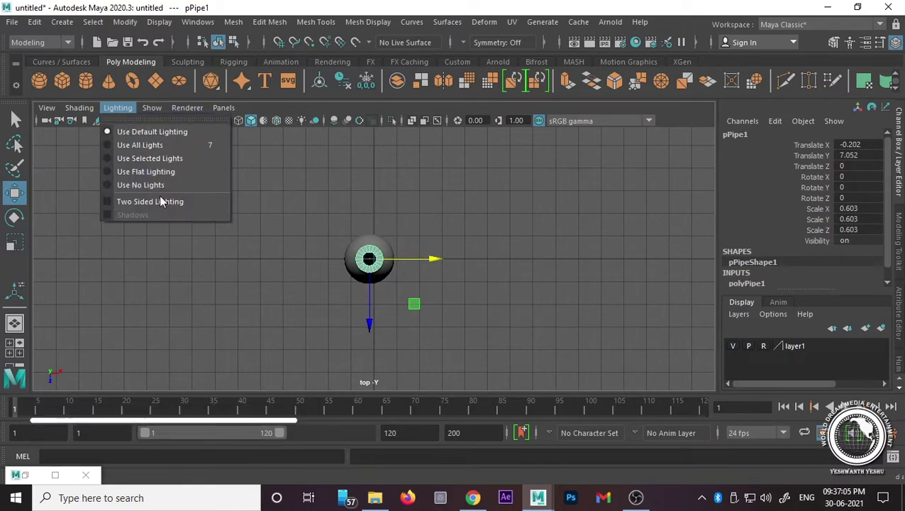
{"action": "left_click", "coordinate": [176, 201]}
{"action": "left_click", "coordinate": [430, 211]}
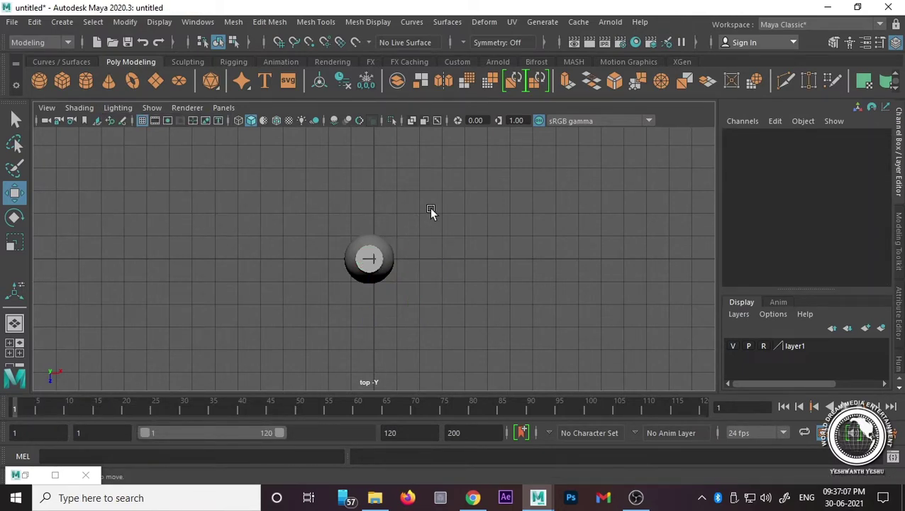
{"action": "key", "text": "4"}
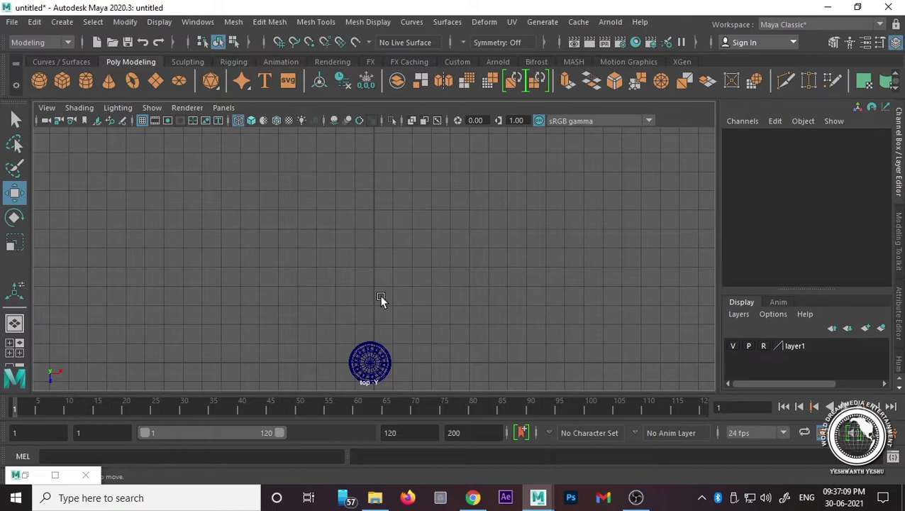
Step: Select the pipe ring pPipe1, move it down to Translate Y 0, and show the front view
{"action": "middle_click_drag", "start_coordinate": [389, 346], "coordinate": [413, 223], "text": "alt"}
{"action": "left_click_drag", "start_coordinate": [305, 216], "coordinate": [501, 297]}
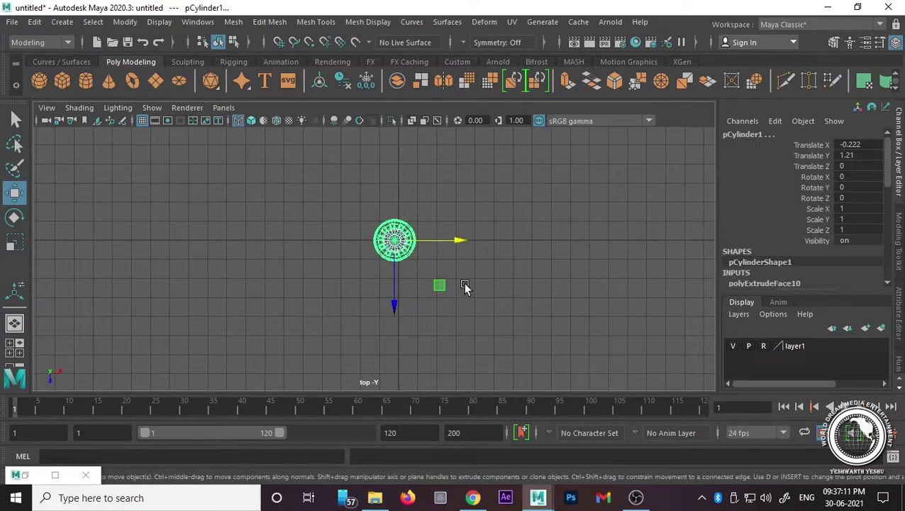
{"action": "key", "text": "f"}
{"action": "left_click", "coordinate": [395, 272]}
{"action": "key", "text": "f"}
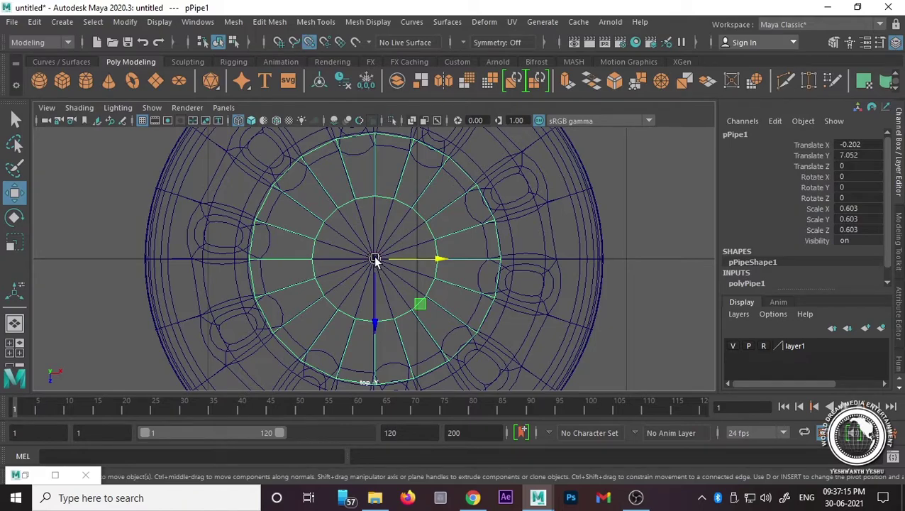
{"action": "left_click_drag", "start_coordinate": [374, 260], "coordinate": [376, 259]}
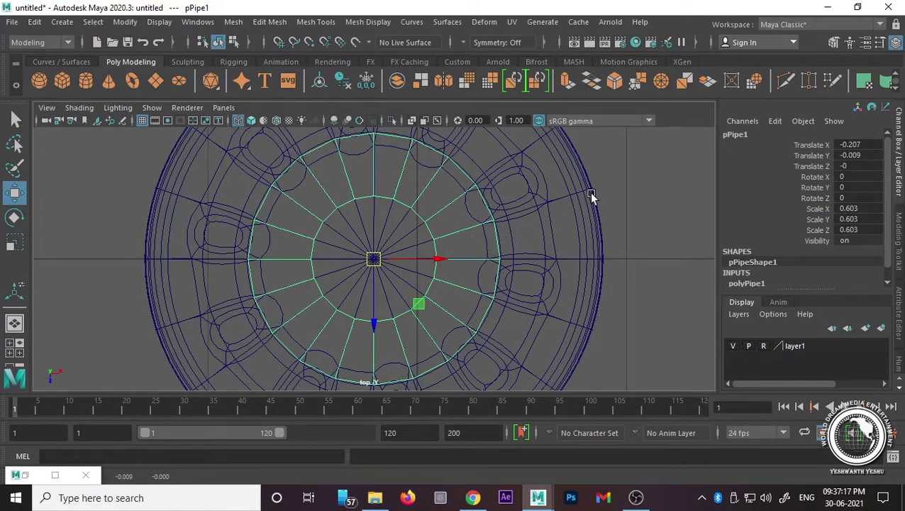
{"action": "key", "text": "space"}
{"action": "key", "text": "space"}
Step: Raise the pipe ring to the bottle's collar and scale it flatter vertically
{"action": "scroll", "coordinate": [379, 297], "scroll_direction": "down", "scroll_amount": 5}
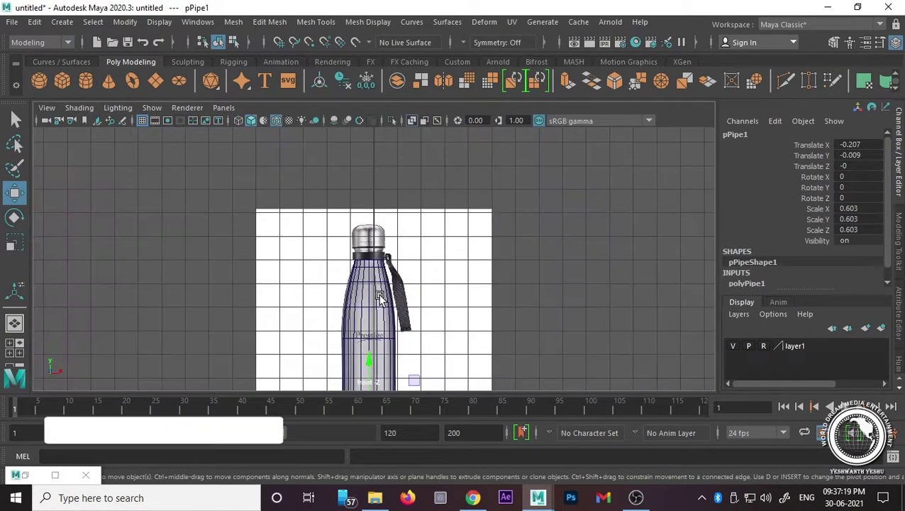
{"action": "left_click_drag", "start_coordinate": [369, 360], "coordinate": [399, 193]}
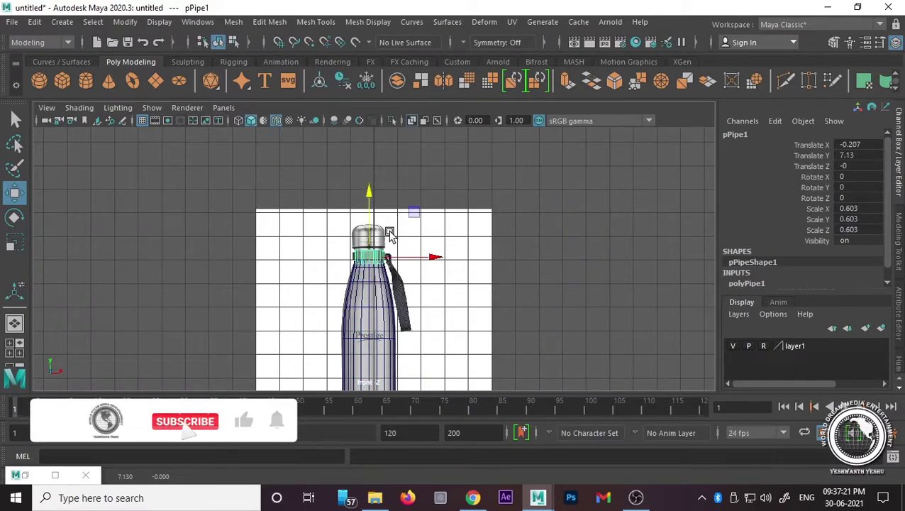
{"action": "key", "text": "f"}
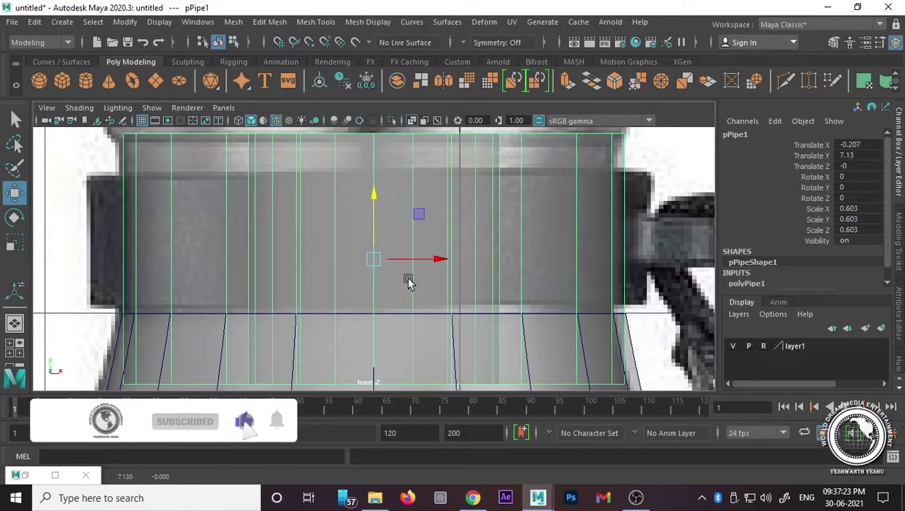
{"action": "scroll", "coordinate": [329, 227], "scroll_direction": "down", "scroll_amount": 5}
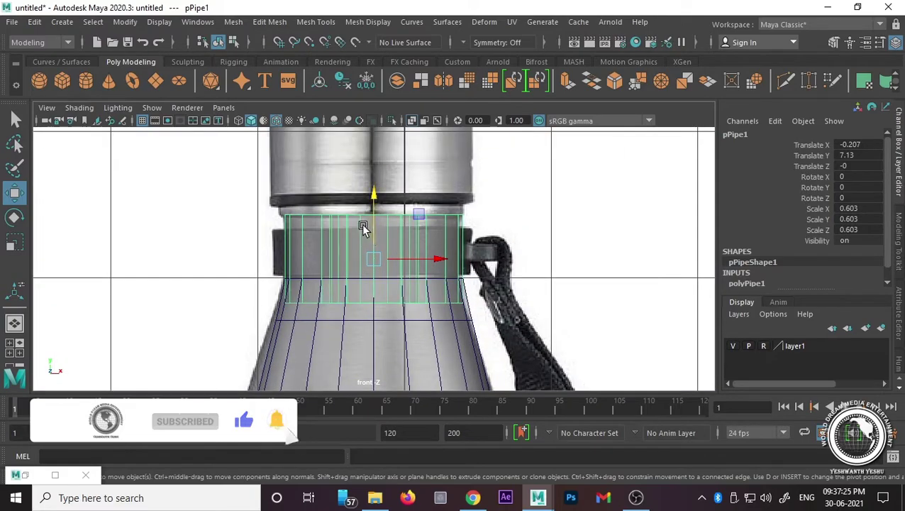
{"action": "key", "text": "r"}
{"action": "mouse_move", "coordinate": [374, 202]}
{"action": "left_mouse_down"}
{"action": "mouse_move", "coordinate": [372, 234]}
{"action": "mouse_move", "coordinate": [370, 206]}
{"action": "left_mouse_up"}
{"action": "scroll", "coordinate": [369, 249], "scroll_direction": "up", "scroll_amount": 3}
{"action": "key", "text": "w"}
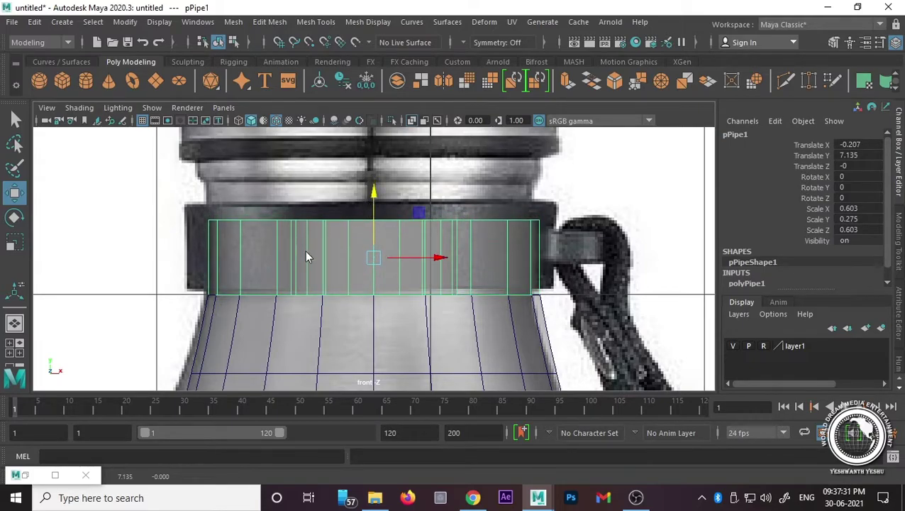
Step: In Vertex mode, select the pipe's top vertex ring and lower it onto the bottom ring
{"action": "right_click_drag", "start_coordinate": [305, 250], "coordinate": [227, 148]}
{"action": "double_click", "coordinate": [386, 300]}
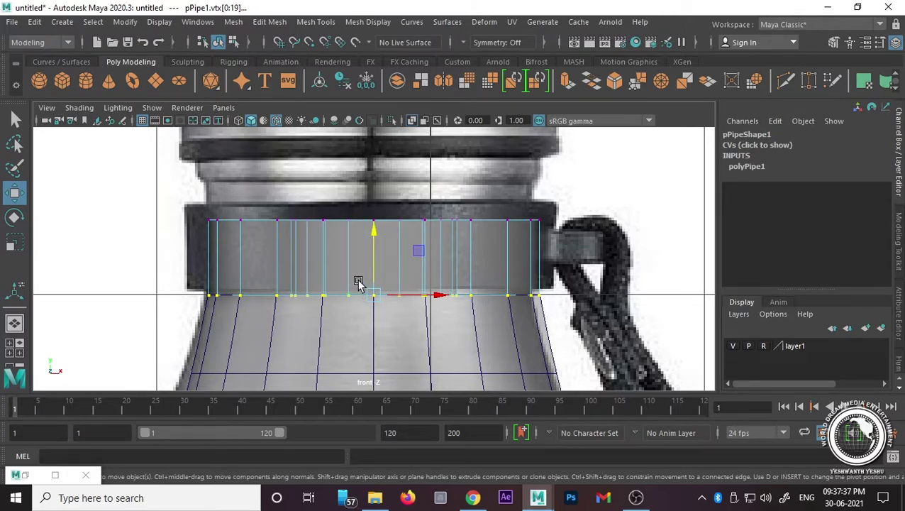
{"action": "mouse_move", "coordinate": [358, 131]}
{"action": "right_mouse_down"}
{"action": "mouse_move", "coordinate": [351, 177]}
{"action": "mouse_move", "coordinate": [220, 197]}
{"action": "right_mouse_up"}
{"action": "left_click_drag", "start_coordinate": [253, 224], "coordinate": [505, 255]}
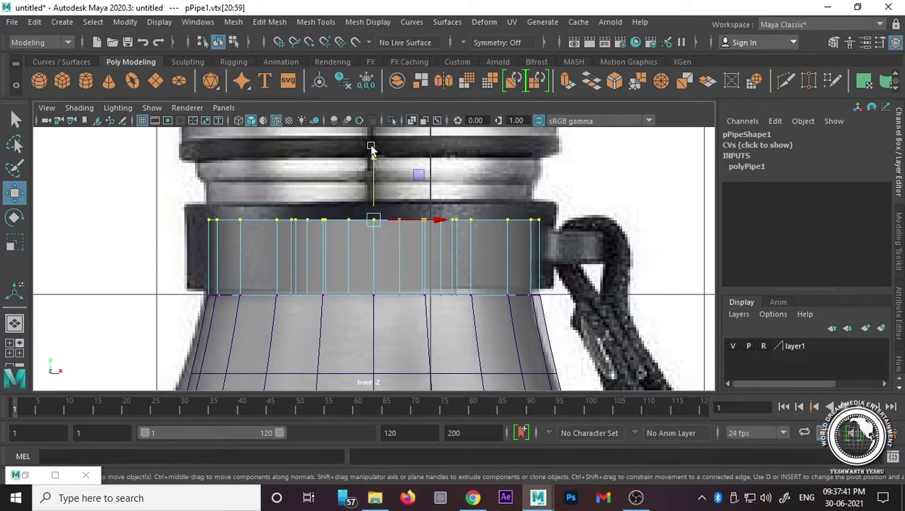
{"action": "left_click_drag", "start_coordinate": [370, 147], "coordinate": [373, 223]}
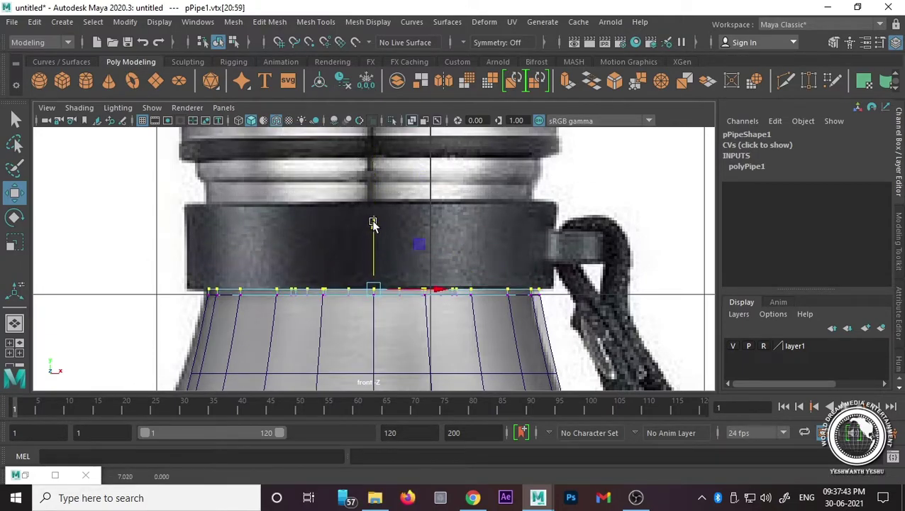
Step: Select the flat ring's top faces, extrude them and scale the extrusion outward
{"action": "key", "text": "r"}
{"action": "right_click", "coordinate": [369, 281]}
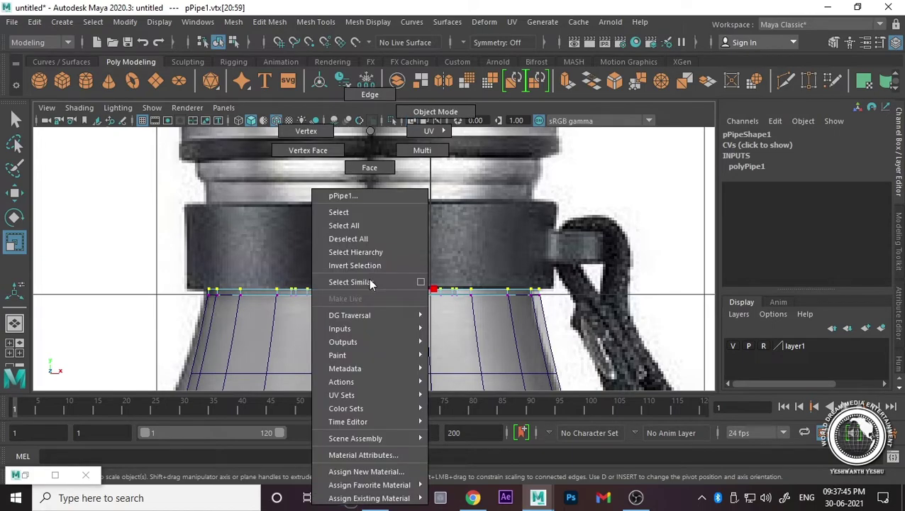
{"action": "left_click", "coordinate": [370, 167]}
{"action": "left_click_drag", "start_coordinate": [193, 239], "coordinate": [567, 312]}
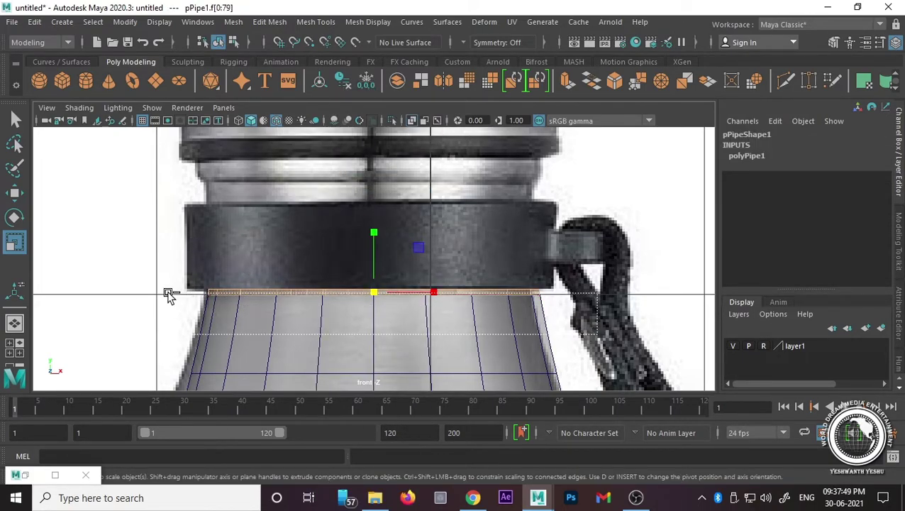
{"action": "left_click_drag", "start_coordinate": [166, 294], "coordinate": [166, 297]}
{"action": "key", "text": "ctrl+e"}
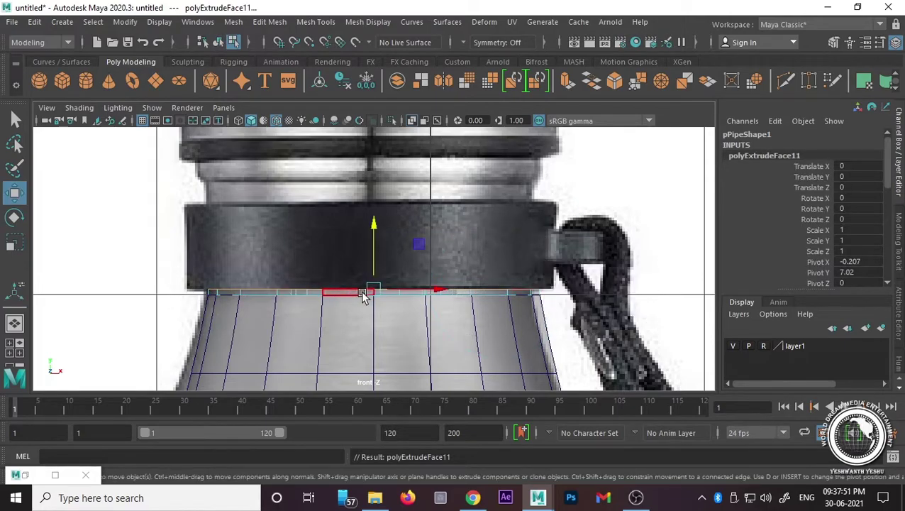
{"action": "left_click_drag", "start_coordinate": [374, 291], "coordinate": [393, 287]}
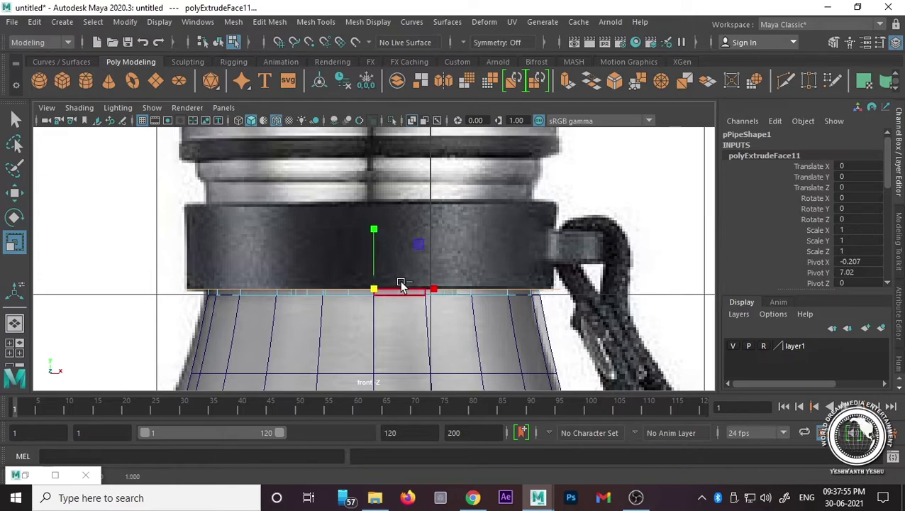
Step: Extrude the faces again up to the collar's top, then extrude once more and lift slightly
{"action": "key", "text": "ctrl+e"}
{"action": "key", "text": "w"}
{"action": "left_click_drag", "start_coordinate": [372, 237], "coordinate": [389, 152]}
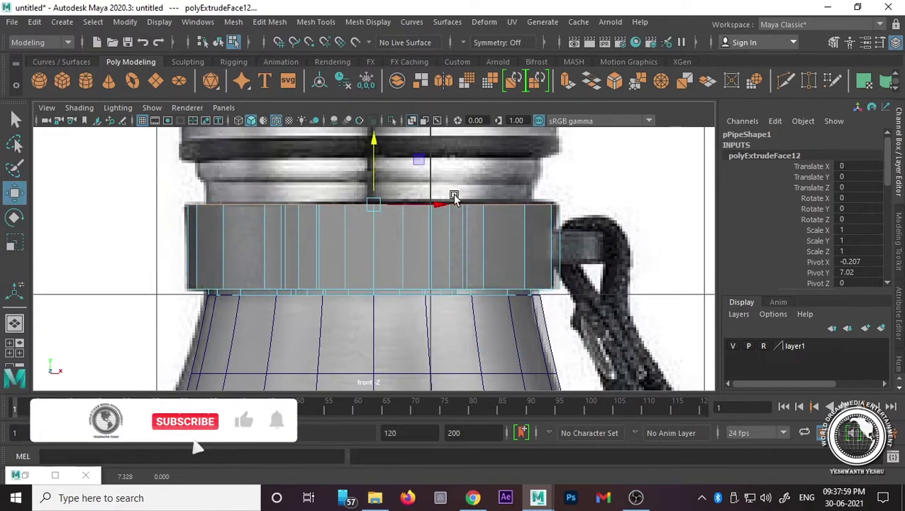
{"action": "key", "text": "ctrl+e"}
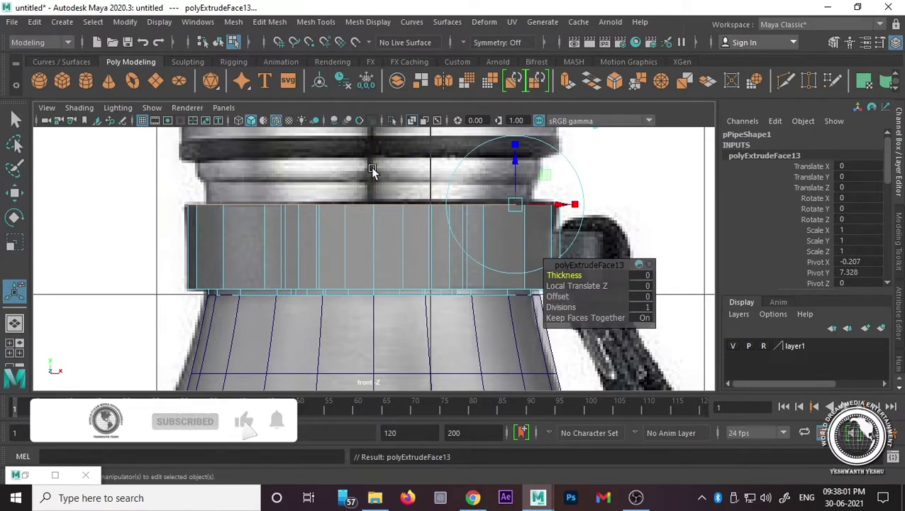
{"action": "key", "text": "w"}
{"action": "left_click_drag", "start_coordinate": [372, 174], "coordinate": [376, 172]}
Step: Frame the collar face ring in perspective and try a face bevel, then undo it
{"action": "key", "text": "space"}
{"action": "key", "text": "space"}
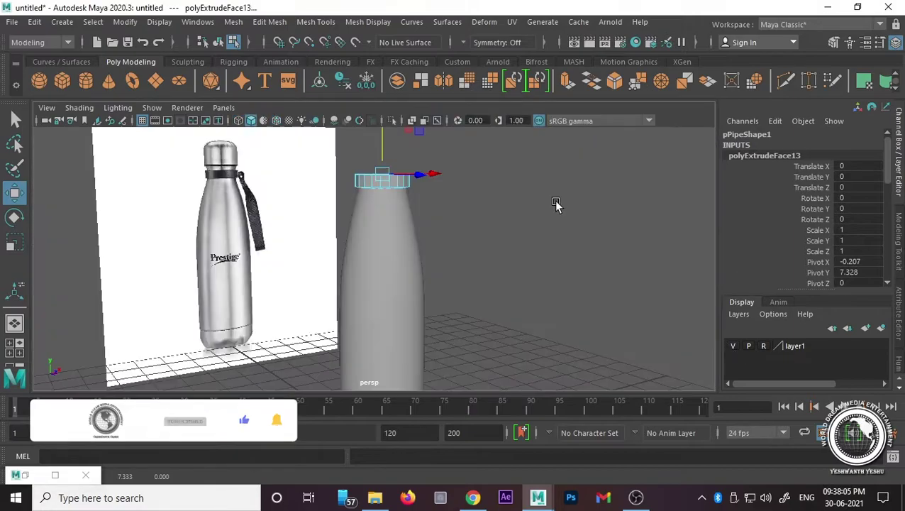
{"action": "key", "text": "f"}
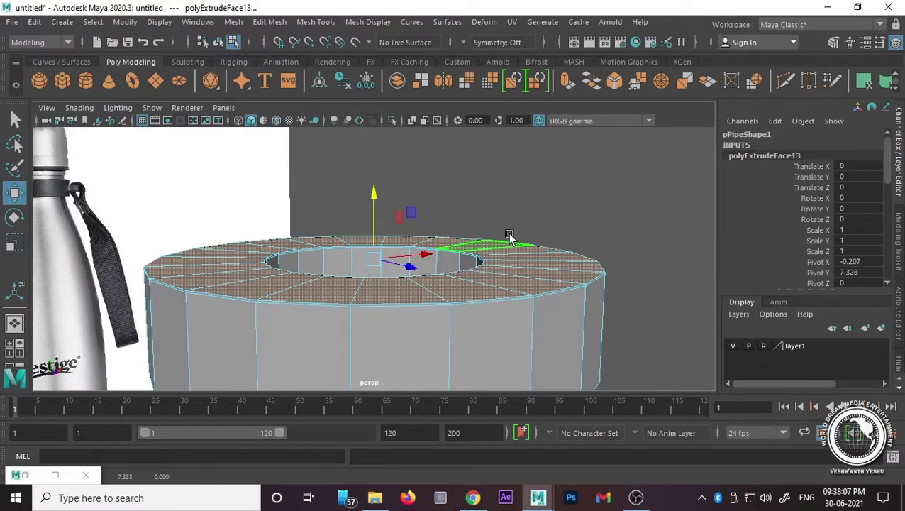
{"action": "mouse_move", "coordinate": [511, 241]}
{"action": "left_mouse_down", "text": "alt"}
{"action": "mouse_move", "coordinate": [445, 278]}
{"action": "mouse_move", "coordinate": [414, 248]}
{"action": "mouse_move", "coordinate": [406, 279]}
{"action": "mouse_move", "coordinate": [439, 226]}
{"action": "mouse_move", "coordinate": [441, 269]}
{"action": "mouse_move", "coordinate": [390, 302]}
{"action": "left_mouse_up", "text": "alt"}
{"action": "key", "text": "ctrl+z"}
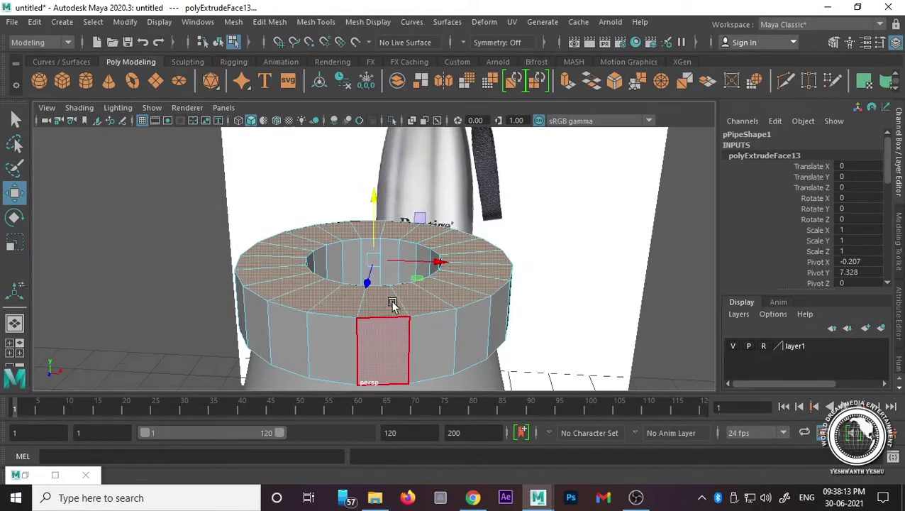
{"action": "right_click_drag", "start_coordinate": [388, 301], "coordinate": [455, 185], "text": "shift"}
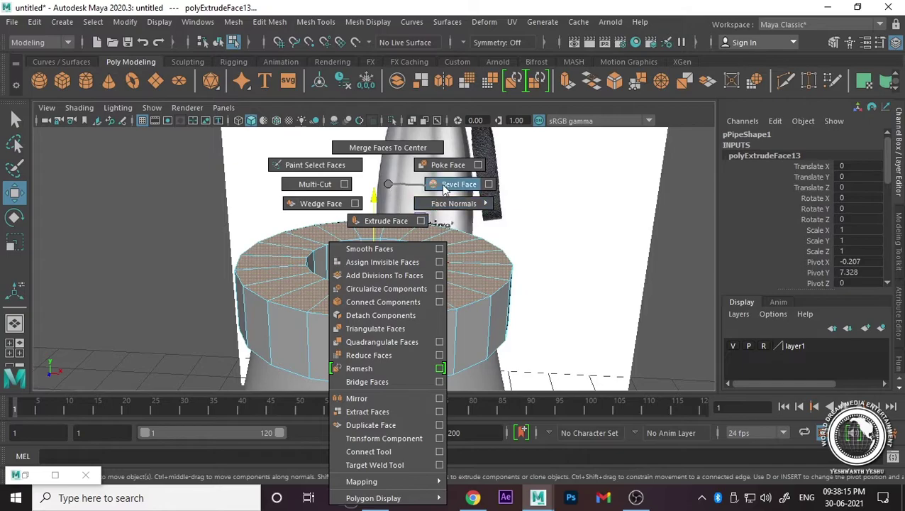
{"action": "key", "text": "ctrl+z"}
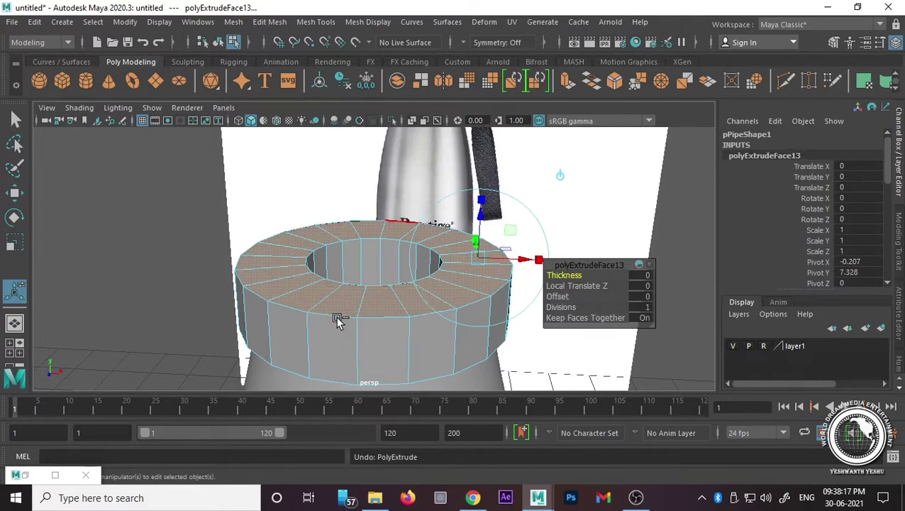
Step: Bevel the ring's top outer edge loop with a Fraction of 0.1
{"action": "right_click_drag", "start_coordinate": [336, 316], "coordinate": [339, 152]}
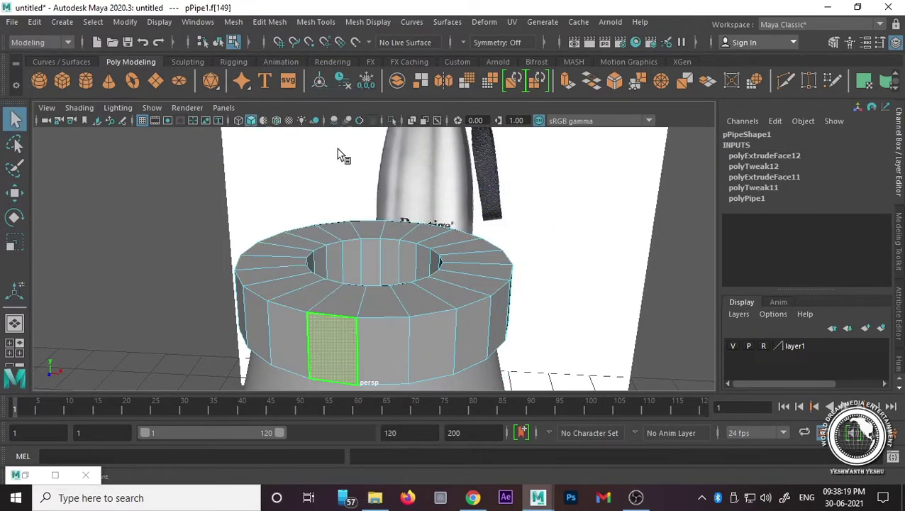
{"action": "double_click", "coordinate": [335, 316]}
{"action": "right_click_drag", "start_coordinate": [335, 316], "coordinate": [339, 251], "text": "shift"}
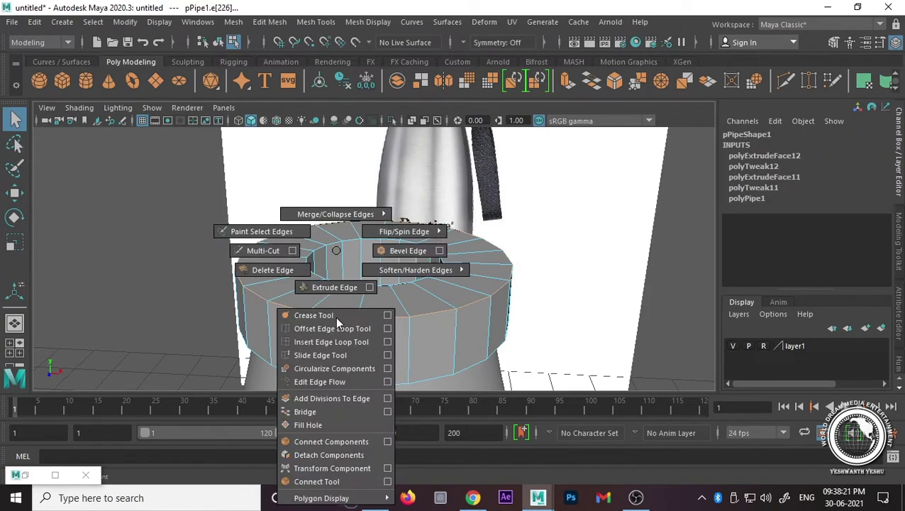
{"action": "left_click_drag", "start_coordinate": [376, 267], "coordinate": [401, 285], "text": "alt"}
{"action": "left_click", "coordinate": [613, 276]}
{"action": "type", "text": ".001"}
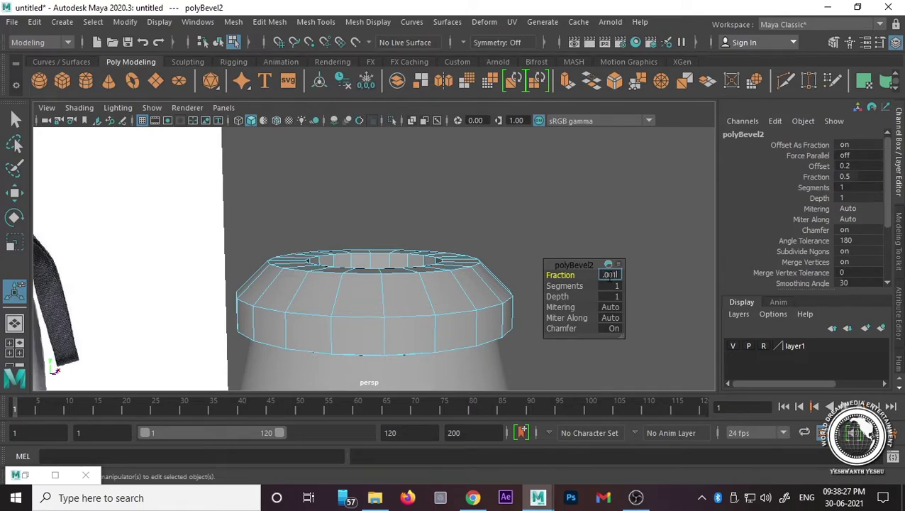
{"action": "type", "text": "0.001"}
{"action": "key", "text": "Return"}
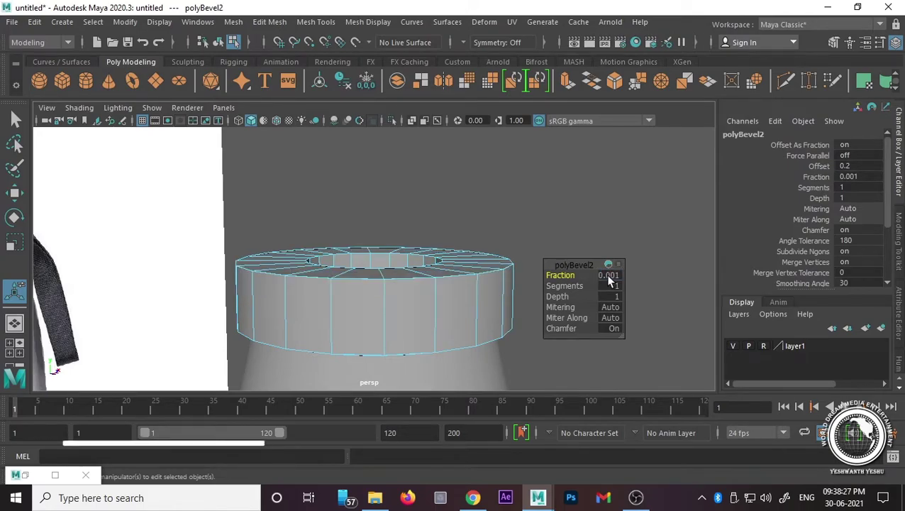
{"action": "type", "text": "0"}
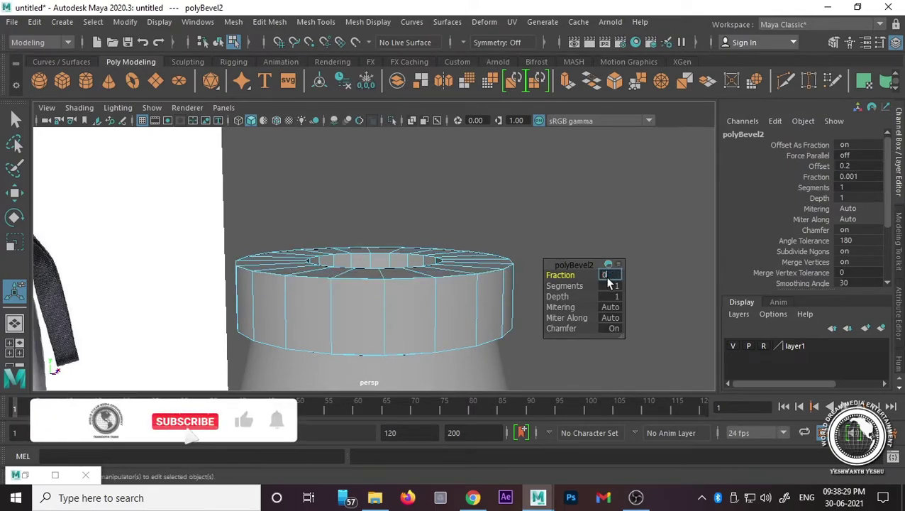
{"action": "key", "text": "Return"}
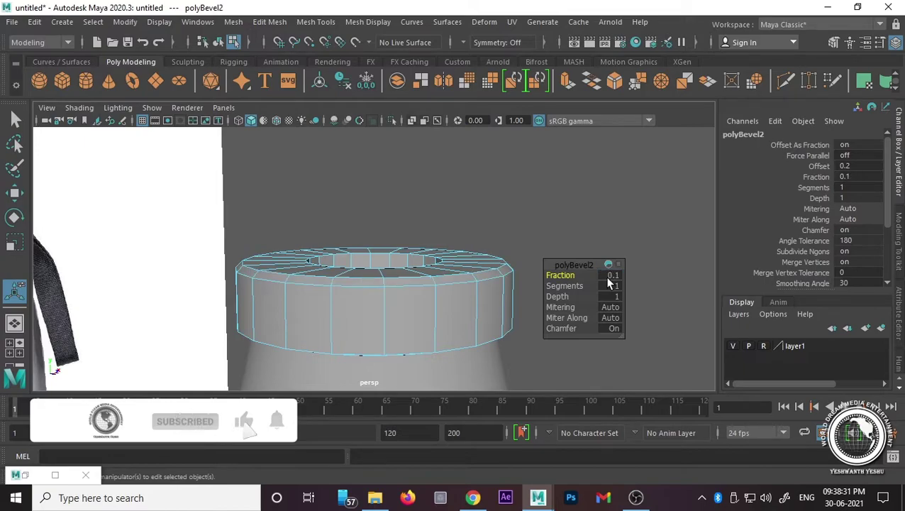
Step: Raise the polyBevel2 segment count from 1 to 4 in the front view
{"action": "key", "text": "space"}
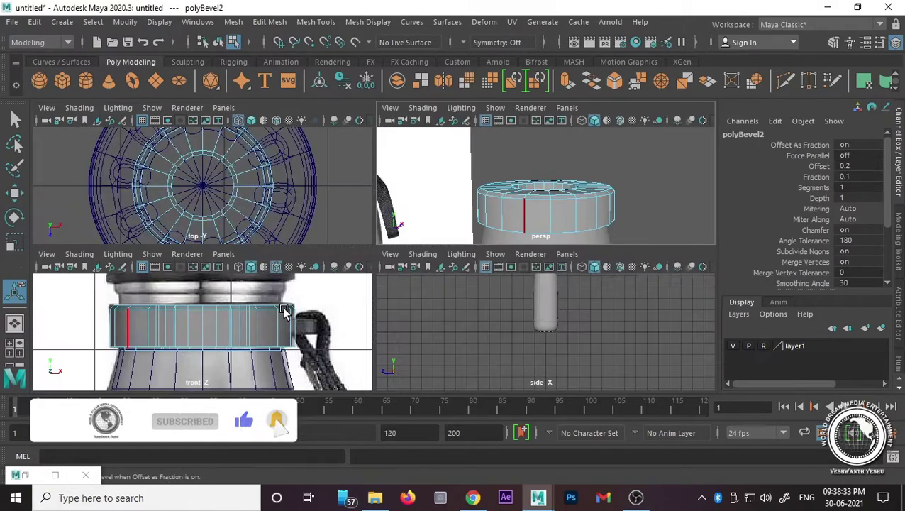
{"action": "key", "text": "space"}
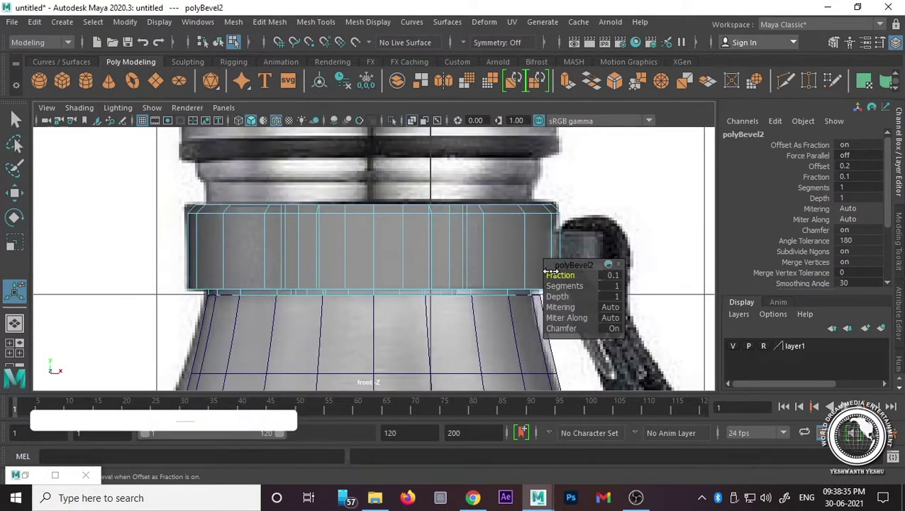
{"action": "left_click", "coordinate": [565, 285]}
{"action": "middle_click_drag", "start_coordinate": [425, 234], "coordinate": [322, 227]}
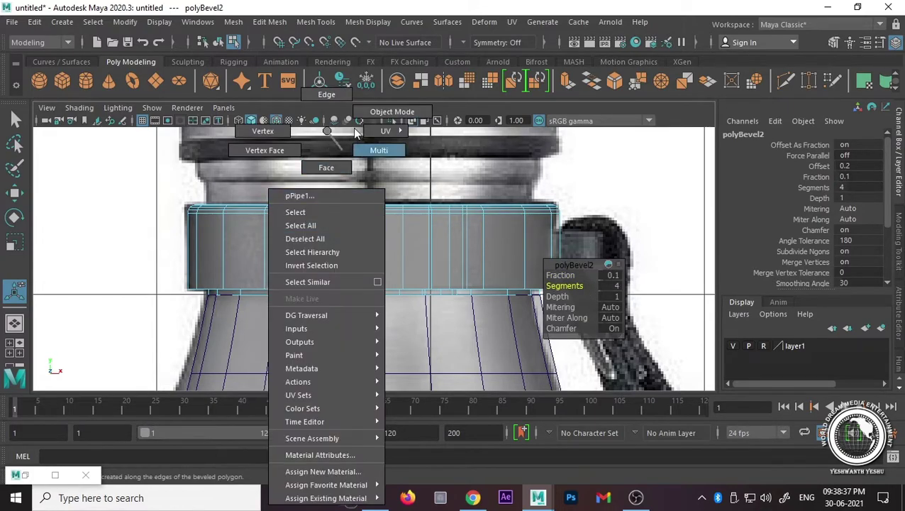
Step: Select the collar ring in Object Mode and move it slightly up in Y
{"action": "right_click_drag", "start_coordinate": [323, 129], "coordinate": [396, 109]}
{"action": "key", "text": "space"}
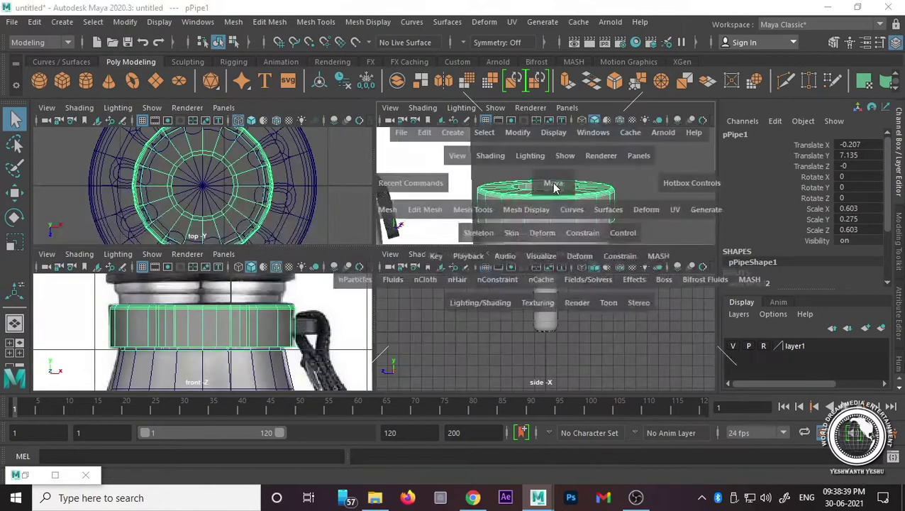
{"action": "key", "text": "space"}
{"action": "left_click", "coordinate": [571, 218]}
{"action": "mouse_move", "coordinate": [572, 218]}
{"action": "left_mouse_down", "text": "alt"}
{"action": "mouse_move", "coordinate": [468, 307]}
{"action": "mouse_move", "coordinate": [451, 292]}
{"action": "left_mouse_up", "text": "alt"}
{"action": "left_click", "coordinate": [364, 264]}
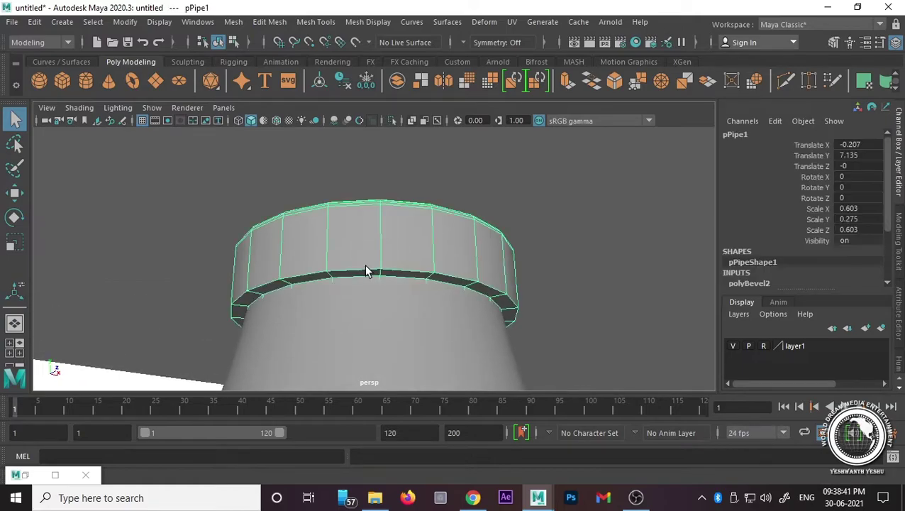
{"action": "key", "text": "w"}
{"action": "left_click_drag", "start_coordinate": [374, 243], "coordinate": [377, 215]}
{"action": "left_click", "coordinate": [525, 242]}
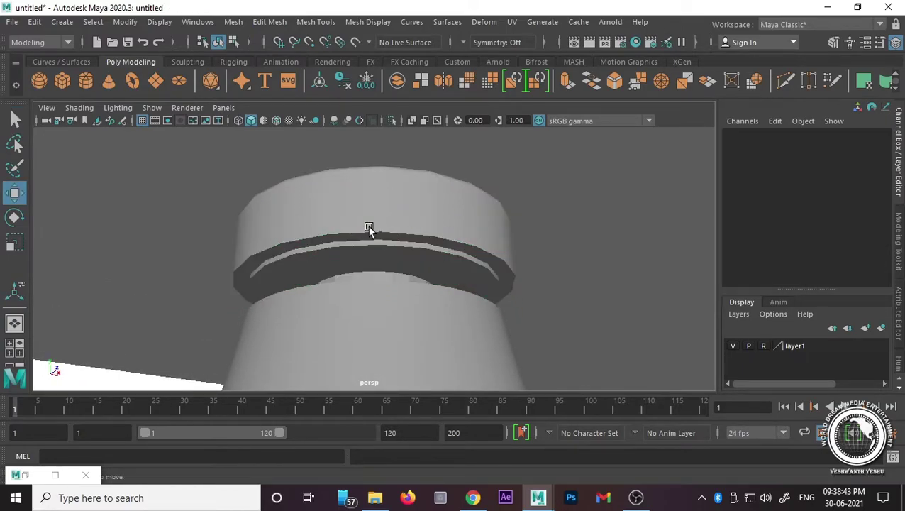
{"action": "right_click_drag", "start_coordinate": [374, 129], "coordinate": [366, 93]}
Step: Bevel an edge loop under the ring's lip with Fraction 0.1 and 2 segments
{"action": "left_click", "coordinate": [381, 201]}
{"action": "right_click", "coordinate": [381, 201]}
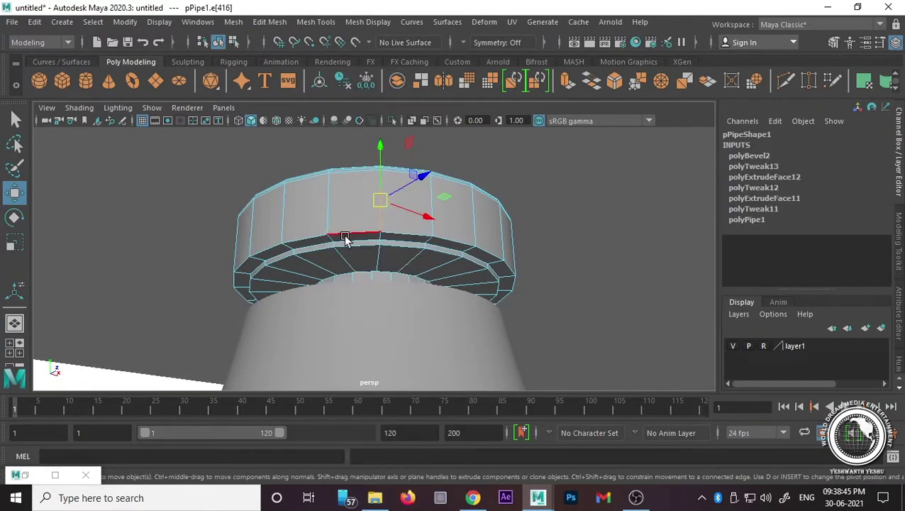
{"action": "scroll", "coordinate": [344, 237], "scroll_direction": "up", "scroll_amount": 3}
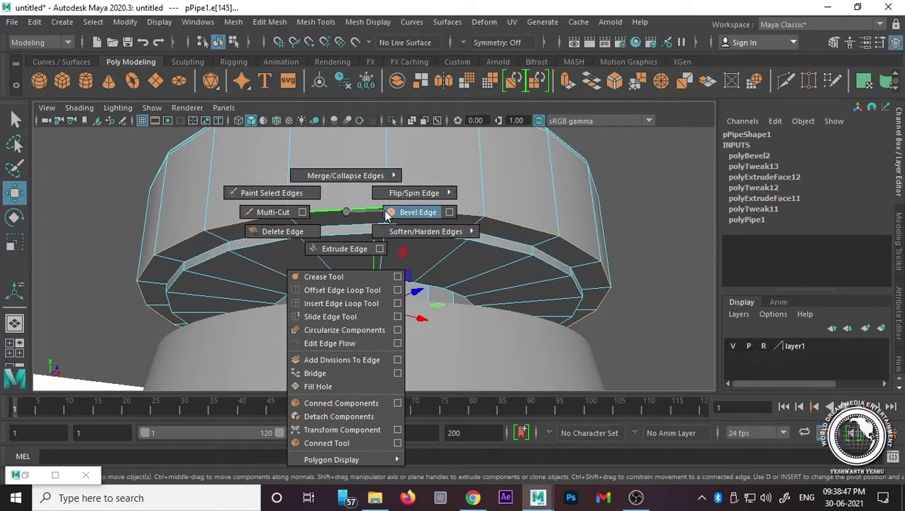
{"action": "right_click_drag", "start_coordinate": [345, 214], "coordinate": [413, 210], "text": "shift"}
{"action": "type", "text": ".1"}
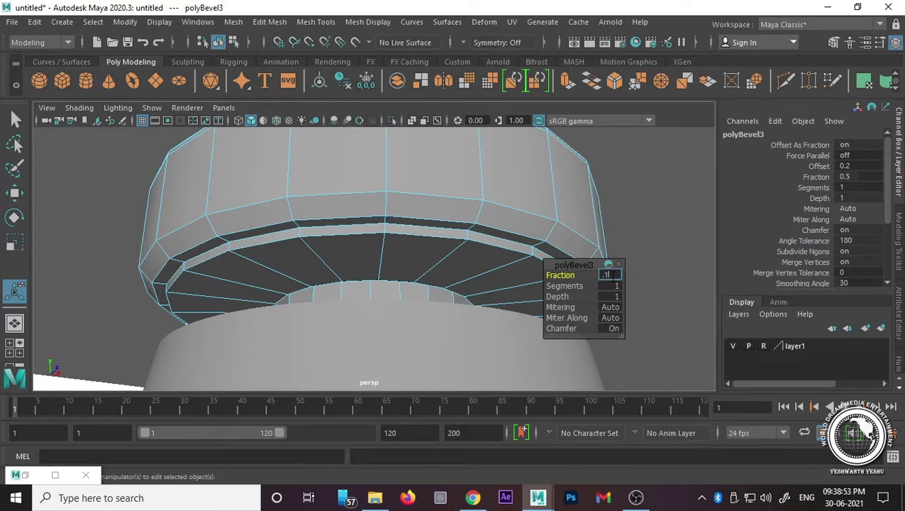
{"action": "key", "text": "Return"}
{"action": "left_click_drag", "start_coordinate": [571, 285], "coordinate": [534, 284]}
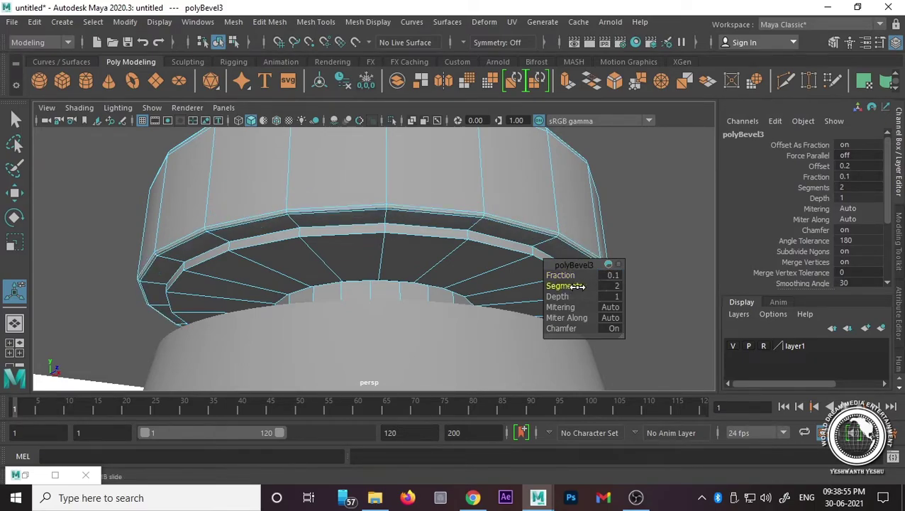
Step: Bevel the next underside edge loop, then reselect the whole collar ring in Object Mode
{"action": "left_click", "coordinate": [355, 225]}
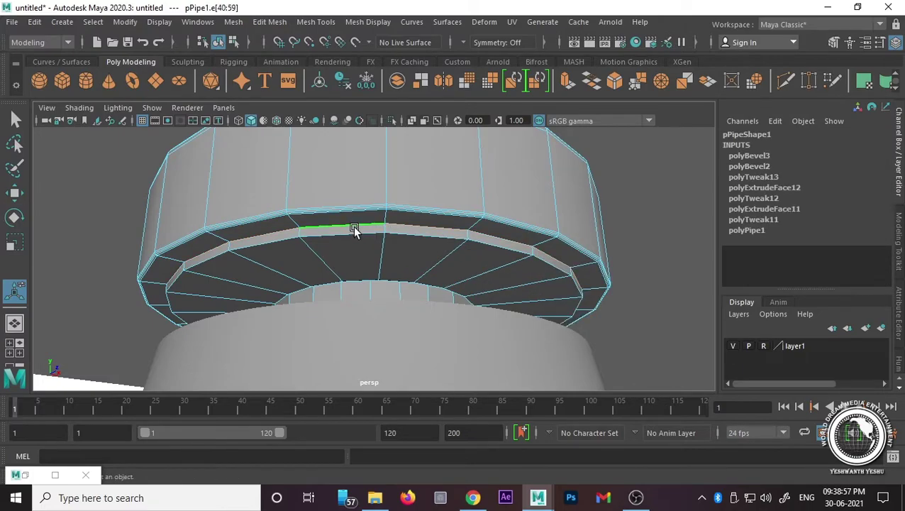
{"action": "right_click_drag", "start_coordinate": [356, 236], "coordinate": [425, 233], "text": "shift"}
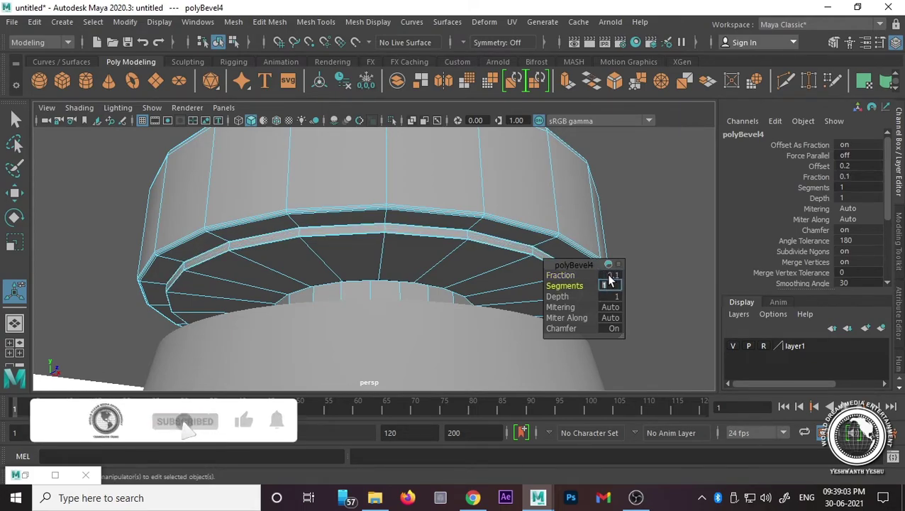
{"action": "right_click_drag", "start_coordinate": [380, 128], "coordinate": [441, 111]}
{"action": "left_click", "coordinate": [624, 181]}
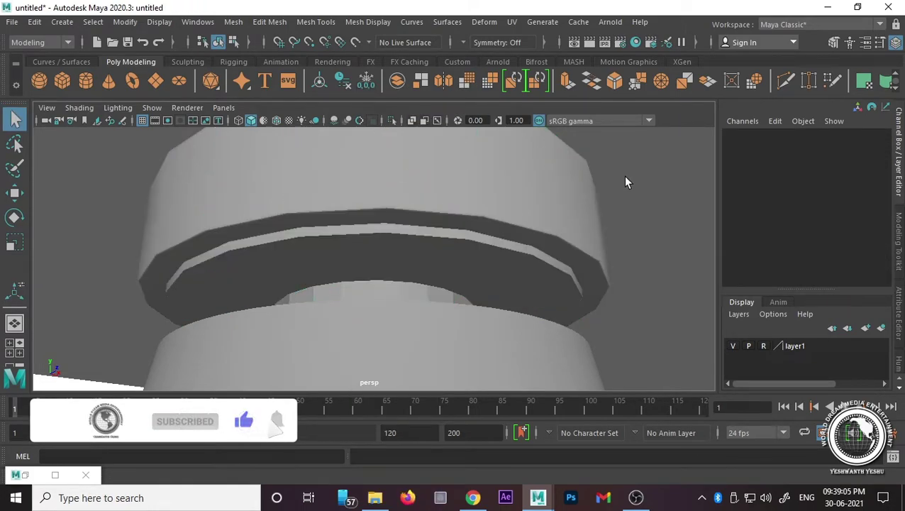
{"action": "left_click", "coordinate": [402, 229]}
Step: Preview the ring and bottle body smoothed (3) and show the front view against the reference
{"action": "key", "text": "3"}
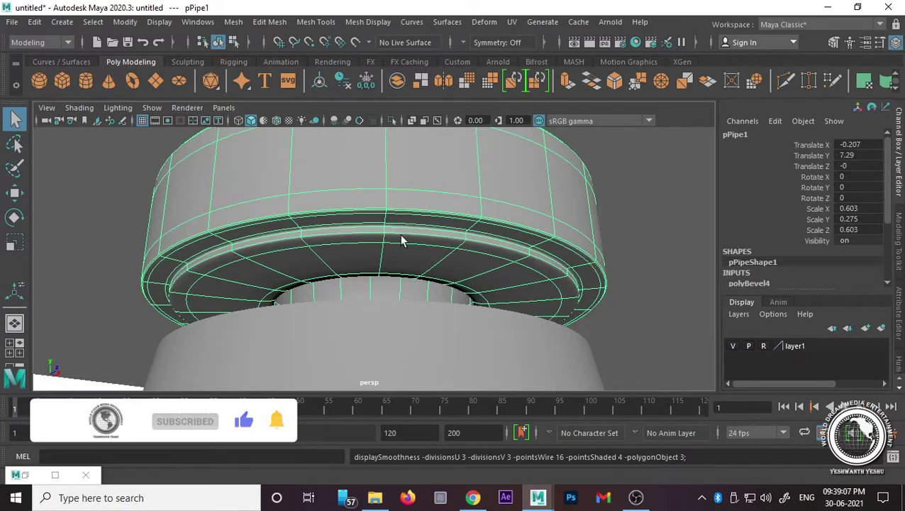
{"action": "left_click", "coordinate": [389, 315]}
{"action": "key", "text": "space"}
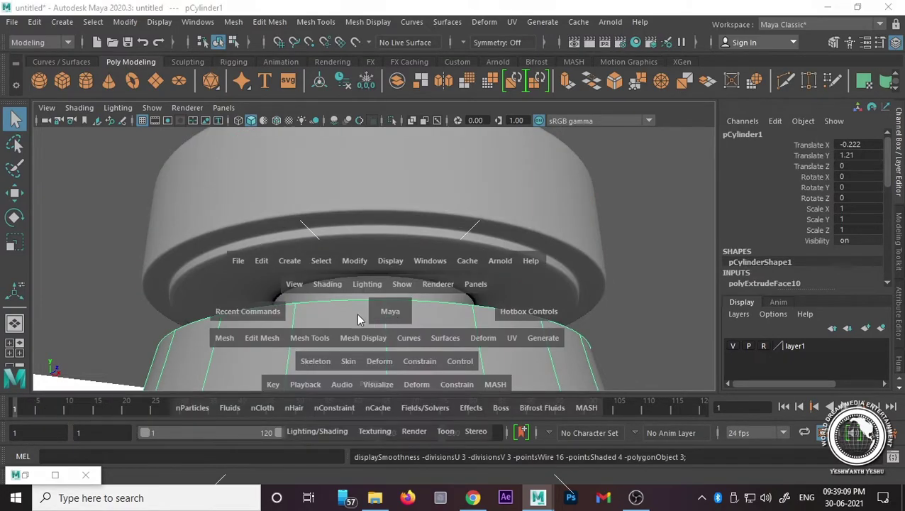
{"action": "key", "text": "space"}
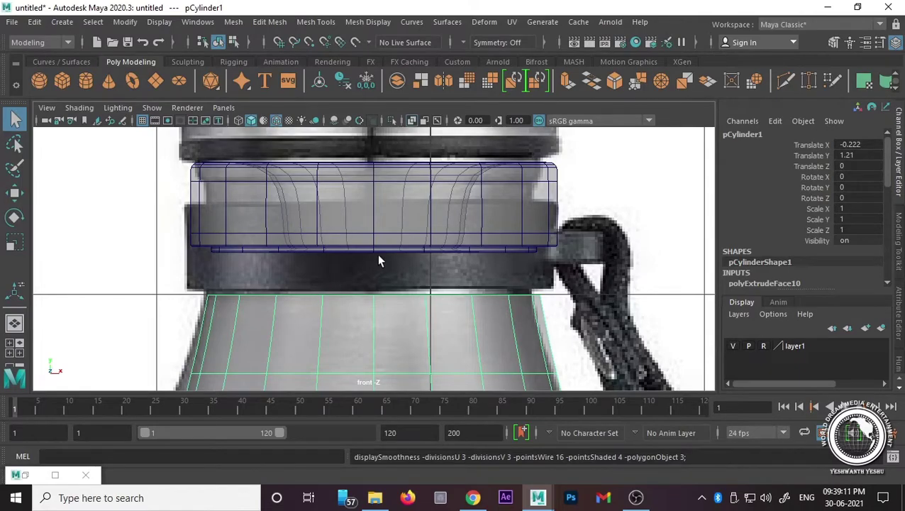
{"action": "scroll", "coordinate": [378, 260], "scroll_direction": "down", "scroll_amount": 5}
{"action": "left_click", "coordinate": [468, 237]}
{"action": "scroll", "coordinate": [434, 250], "scroll_direction": "up", "scroll_amount": 2}
{"action": "scroll", "coordinate": [341, 217], "scroll_direction": "up", "scroll_amount": 2}
Step: Lower the collar ring pPipe1 to Translate Y 7.143 to match the reference band
{"action": "left_click", "coordinate": [390, 243]}
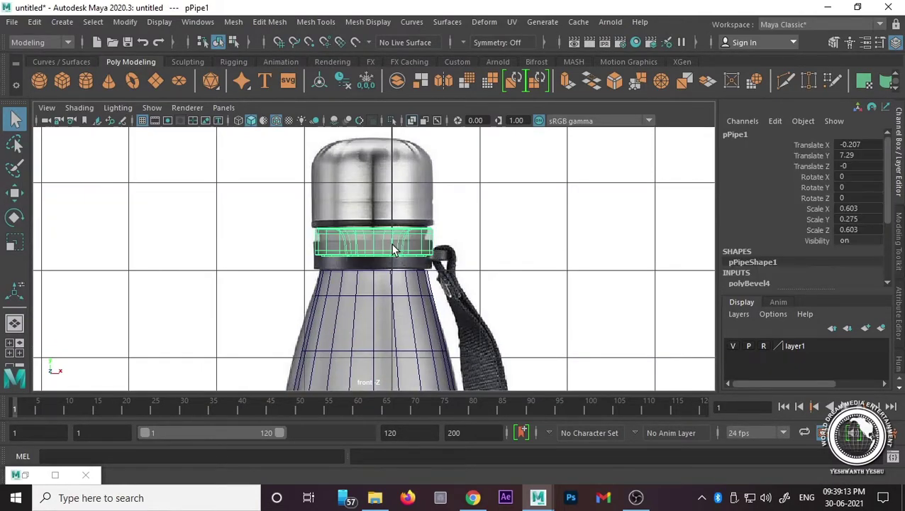
{"action": "scroll", "coordinate": [392, 248], "scroll_direction": "up", "scroll_amount": 2}
{"action": "key", "text": "w"}
{"action": "left_click_drag", "start_coordinate": [373, 190], "coordinate": [374, 210]}
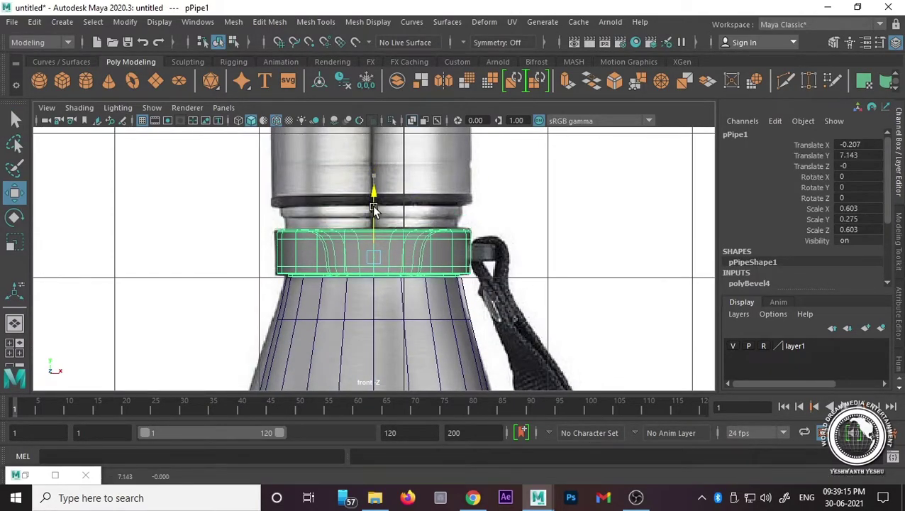
{"action": "scroll", "coordinate": [478, 218], "scroll_direction": "up", "scroll_amount": 2}
{"action": "scroll", "coordinate": [525, 190], "scroll_direction": "up", "scroll_amount": 1}
Step: Orbit the perspective view to check the lowered ring, then return to the front view
{"action": "key", "text": "space"}
{"action": "key", "text": "space"}
{"action": "left_click", "coordinate": [609, 201]}
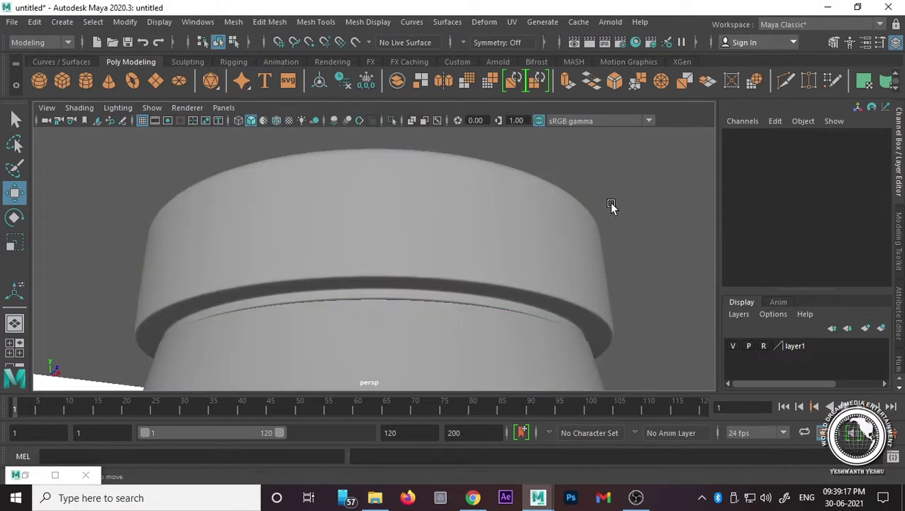
{"action": "scroll", "coordinate": [568, 238], "scroll_direction": "down", "scroll_amount": 3}
{"action": "mouse_move", "coordinate": [524, 269]}
{"action": "left_mouse_down", "text": "alt"}
{"action": "mouse_move", "coordinate": [400, 317]}
{"action": "mouse_move", "coordinate": [395, 260]}
{"action": "left_mouse_up", "text": "alt"}
{"action": "scroll", "coordinate": [508, 247], "scroll_direction": "down", "scroll_amount": 2}
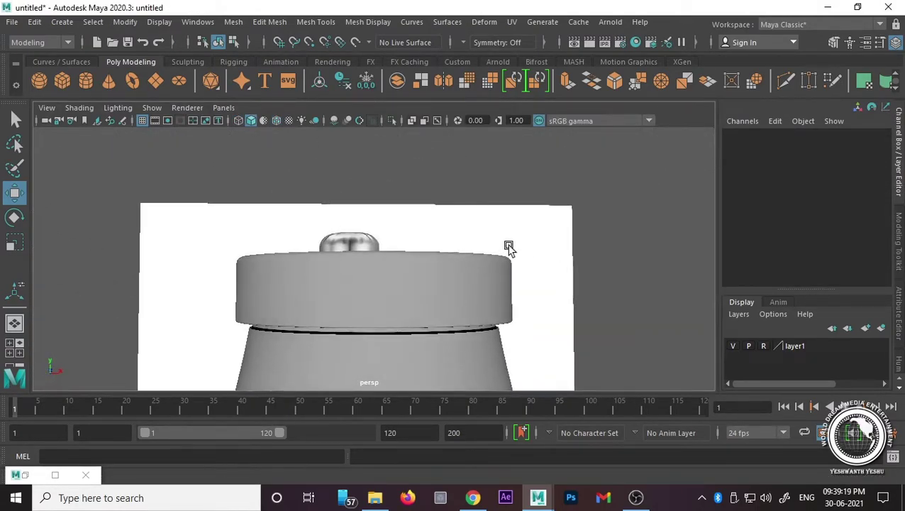
{"action": "mouse_move", "coordinate": [509, 247]}
{"action": "left_mouse_down", "text": "alt"}
{"action": "mouse_move", "coordinate": [506, 281]}
{"action": "mouse_move", "coordinate": [465, 260]}
{"action": "left_mouse_up", "text": "alt"}
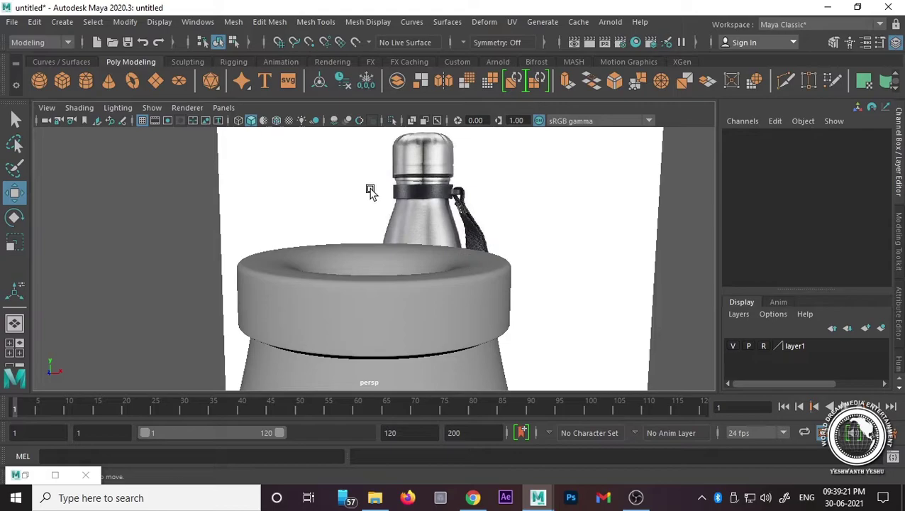
{"action": "key", "text": "space"}
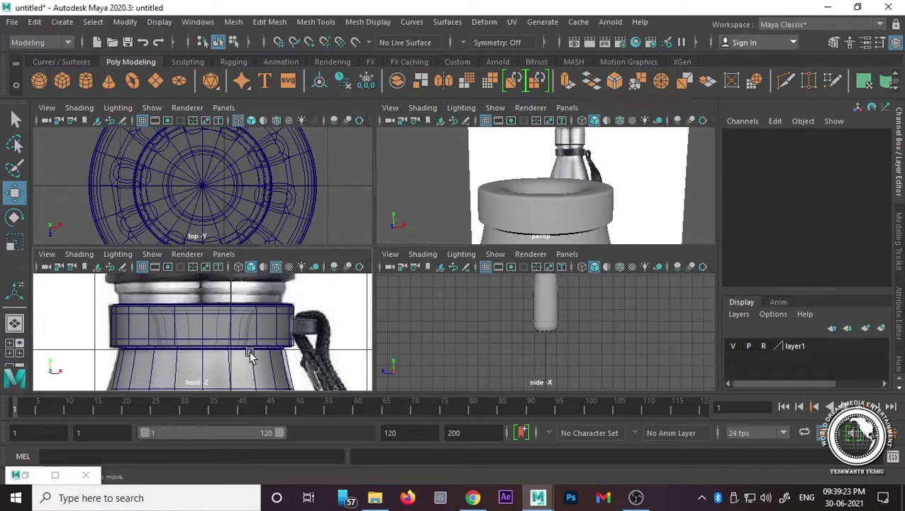
{"action": "key", "text": "space"}
{"action": "left_click", "coordinate": [523, 309]}
Step: Select the body's top edge loop in edge mode and scale it slightly inward
{"action": "middle_click_drag", "start_coordinate": [363, 313], "coordinate": [380, 268], "text": "alt"}
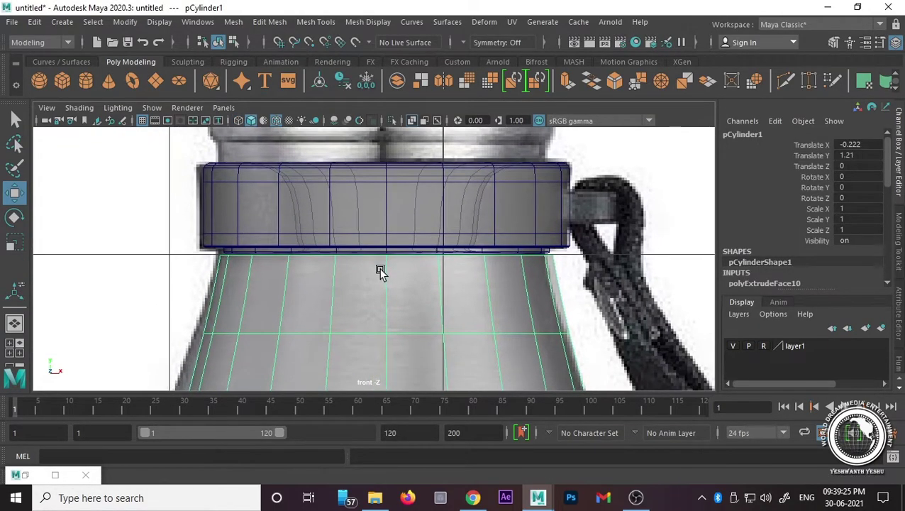
{"action": "right_click_drag", "start_coordinate": [380, 267], "coordinate": [388, 90]}
{"action": "scroll", "coordinate": [296, 259], "scroll_direction": "up", "scroll_amount": 2}
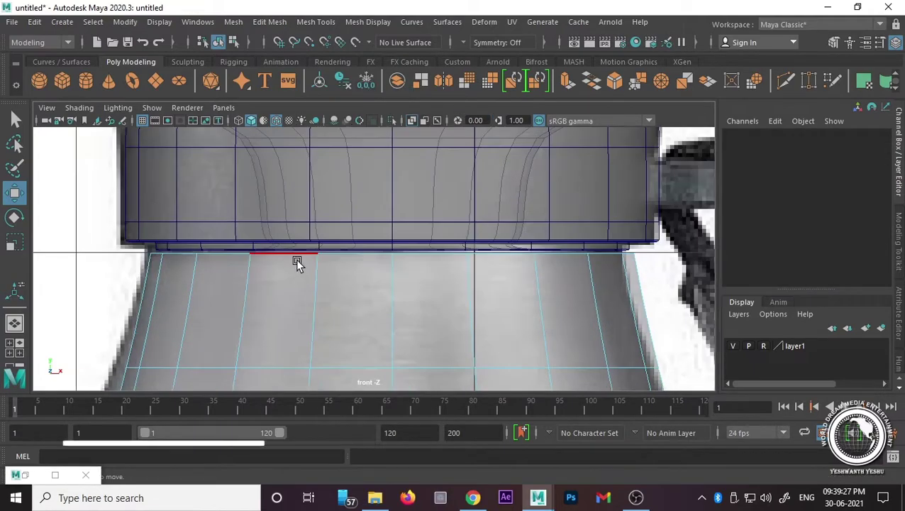
{"action": "left_click", "coordinate": [296, 259]}
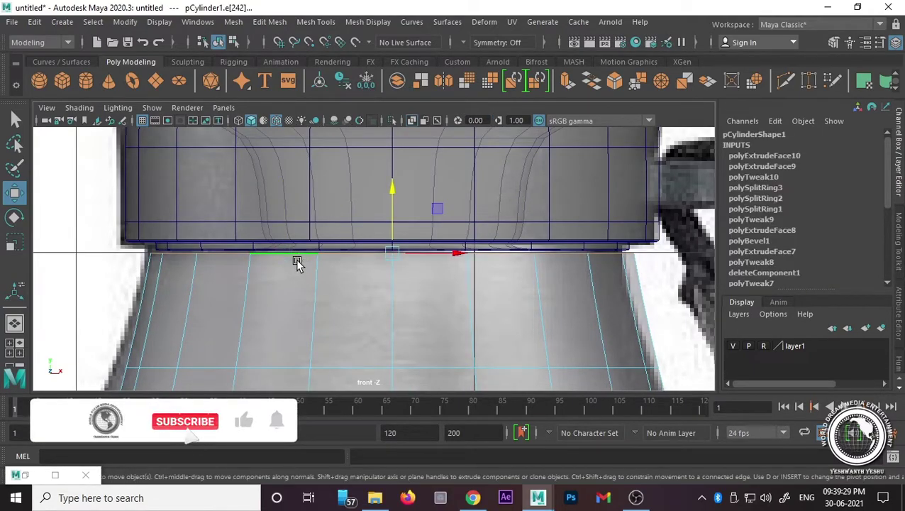
{"action": "key", "text": "r"}
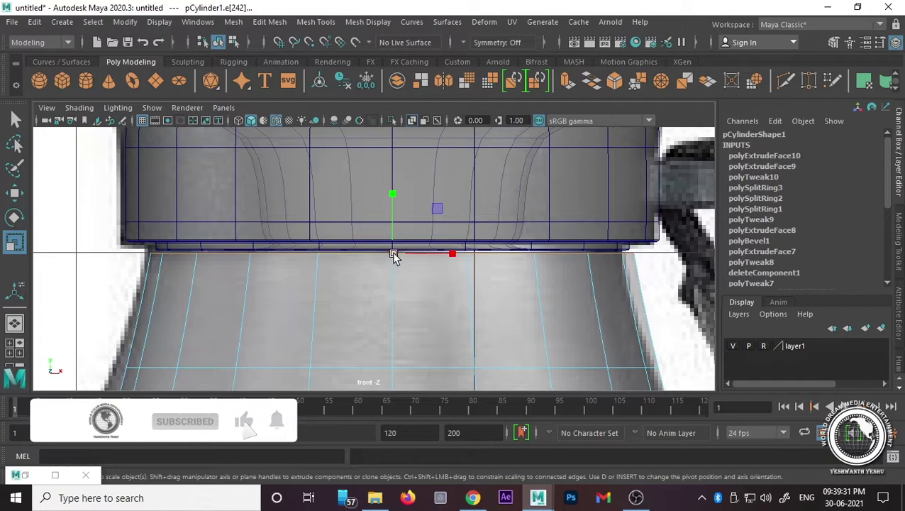
{"action": "left_click_drag", "start_coordinate": [394, 256], "coordinate": [383, 254]}
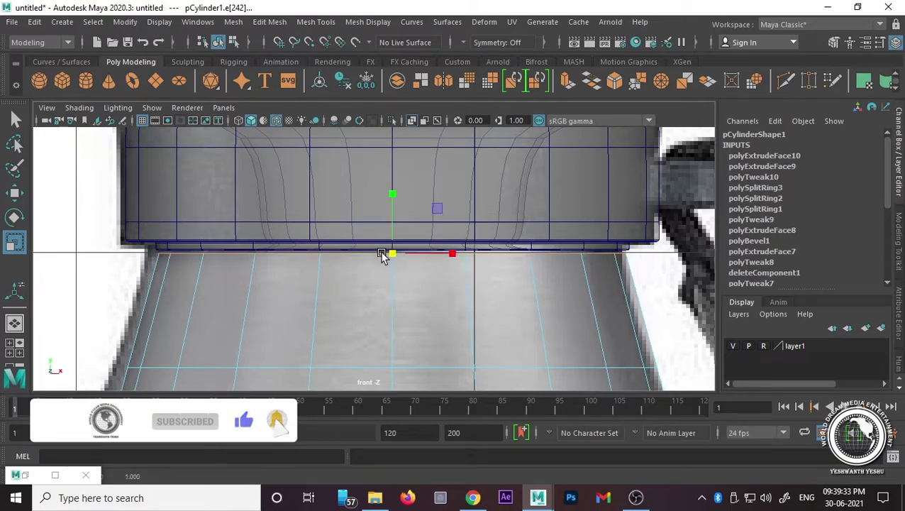
Step: Try an upward edge extrusion, undo it, and select the edge ring below the band
{"action": "key", "text": "ctrl+e"}
{"action": "key", "text": "w"}
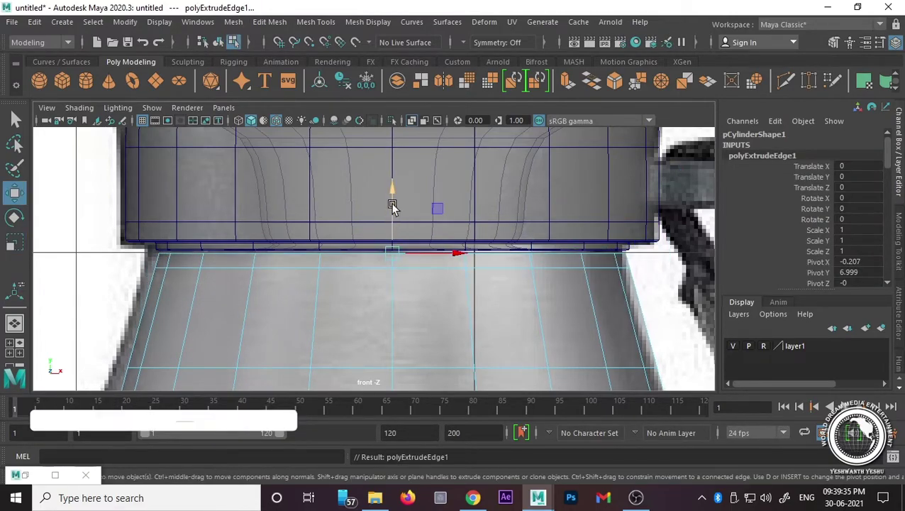
{"action": "left_click_drag", "start_coordinate": [393, 206], "coordinate": [390, 117]}
{"action": "key", "text": "ctrl+z"}
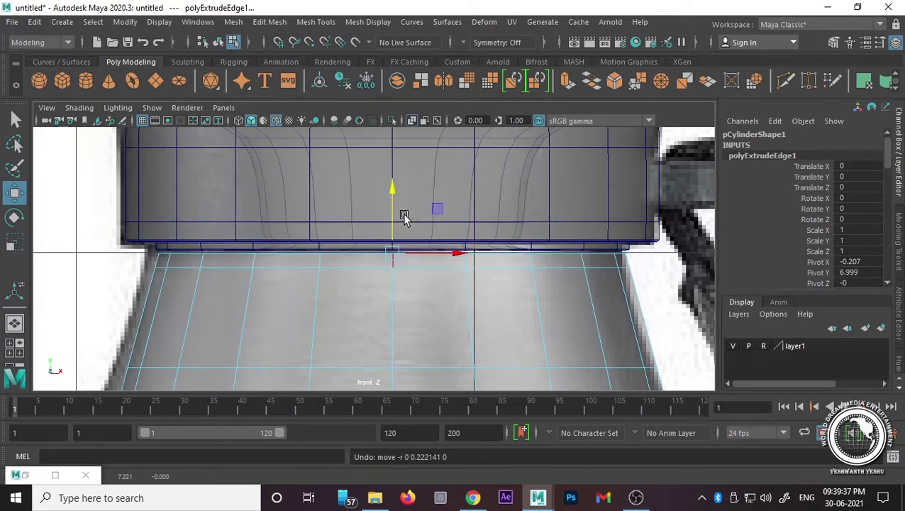
{"action": "key", "text": "1"}
{"action": "key", "text": "r"}
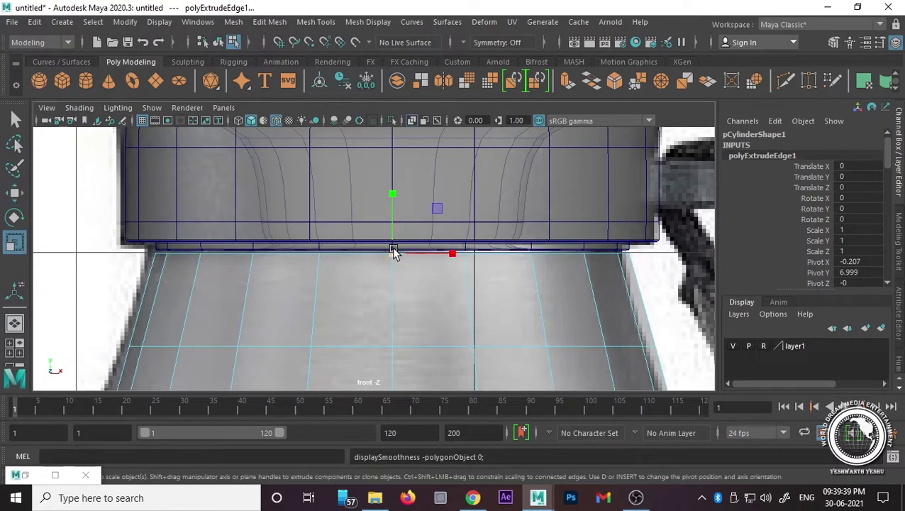
{"action": "key", "text": "ctrl+z"}
{"action": "key", "text": "ctrl+z"}
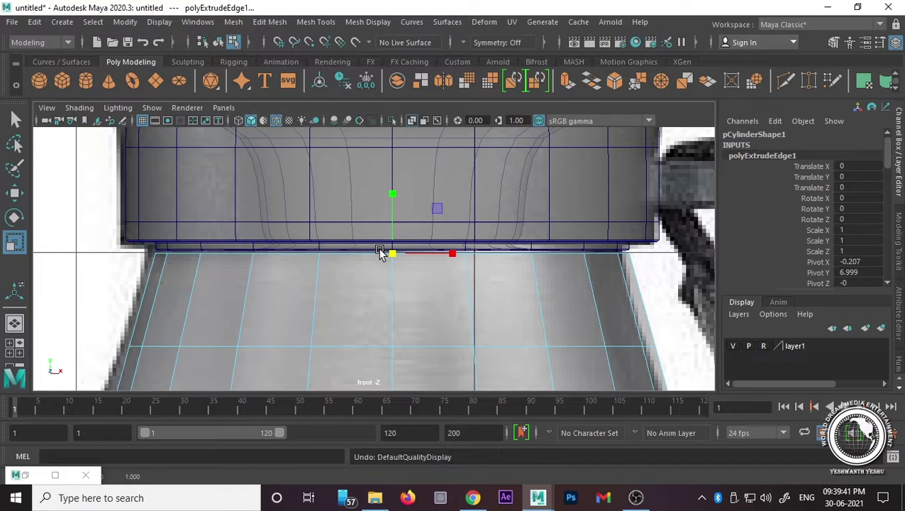
{"action": "left_click", "coordinate": [363, 257]}
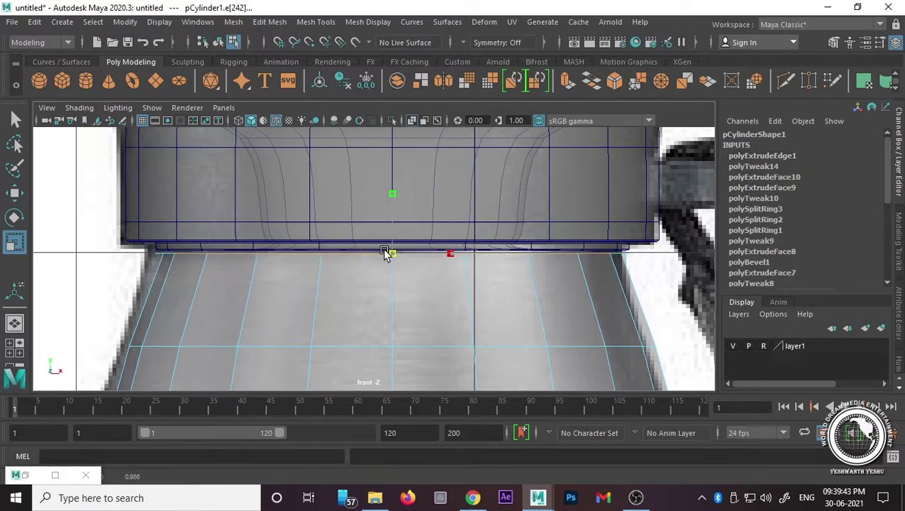
{"action": "key", "text": "ctrl+z"}
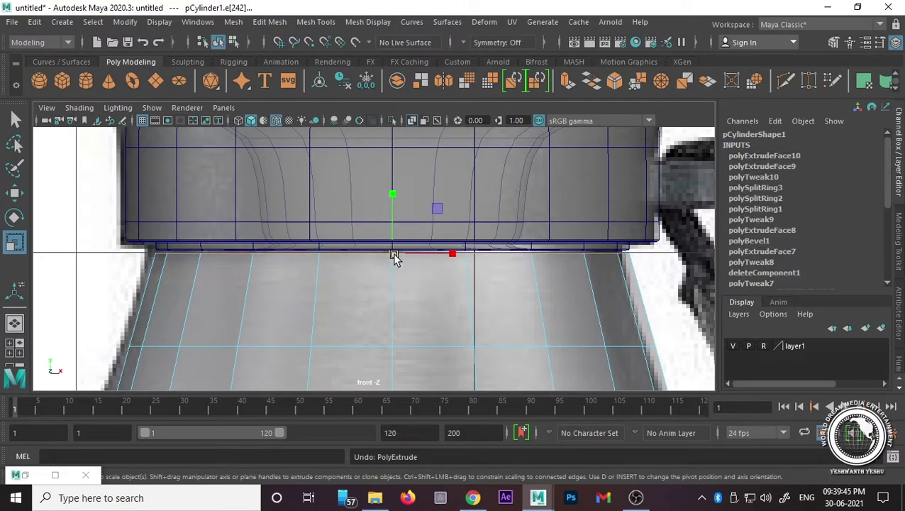
Step: Shrink the edge ring slightly, extrude it and raise it up through the collar band
{"action": "left_click_drag", "start_coordinate": [394, 254], "coordinate": [385, 254]}
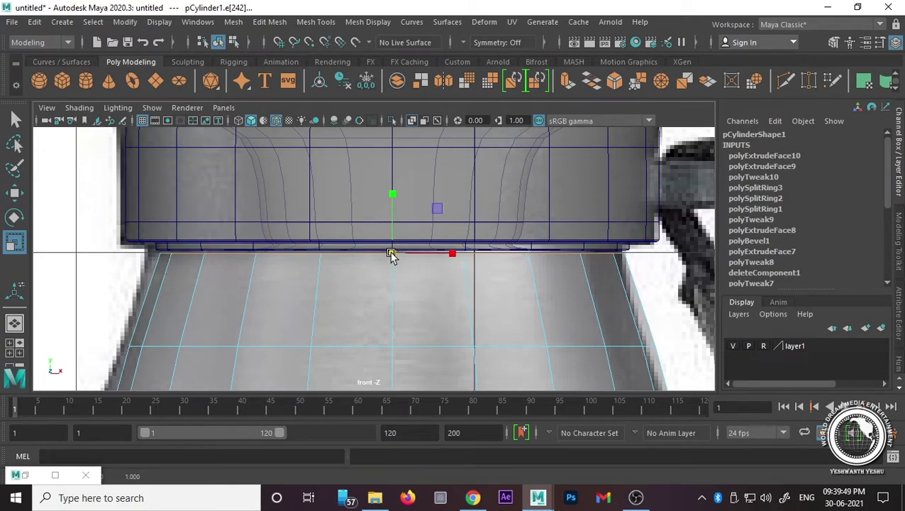
{"action": "key", "text": "ctrl+e"}
{"action": "key", "text": "w"}
{"action": "left_click_drag", "start_coordinate": [391, 220], "coordinate": [398, 159]}
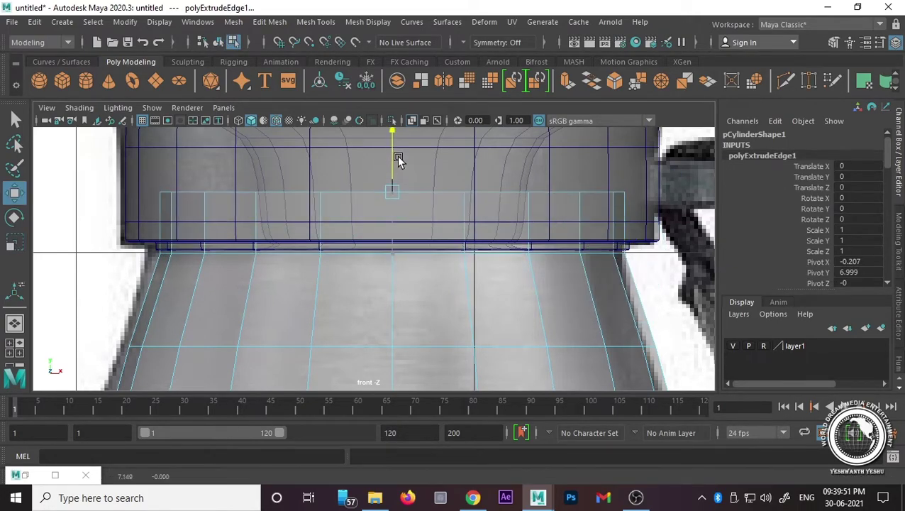
{"action": "scroll", "coordinate": [397, 210], "scroll_direction": "down", "scroll_amount": 5}
{"action": "scroll", "coordinate": [398, 210], "scroll_direction": "up", "scroll_amount": 1}
{"action": "scroll", "coordinate": [400, 216], "scroll_direction": "up", "scroll_amount": 2}
{"action": "scroll", "coordinate": [400, 215], "scroll_direction": "up", "scroll_amount": 2}
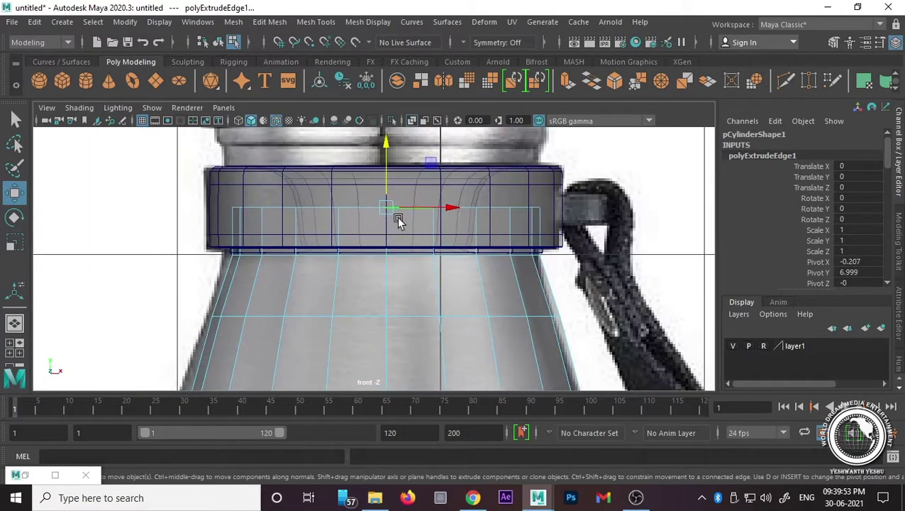
{"action": "middle_click_drag", "start_coordinate": [398, 216], "coordinate": [380, 282], "text": "alt"}
{"action": "left_click_drag", "start_coordinate": [381, 192], "coordinate": [381, 189]}
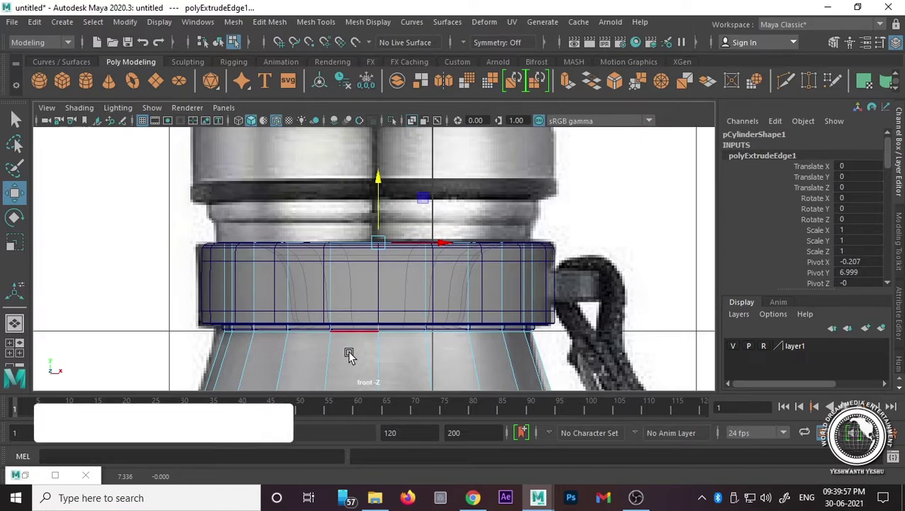
{"action": "mouse_move", "coordinate": [347, 353]}
{"action": "middle_mouse_down", "text": "alt"}
{"action": "mouse_move", "coordinate": [348, 212]}
{"action": "mouse_move", "coordinate": [342, 248]}
{"action": "middle_mouse_up", "text": "alt"}
Step: Select the new neck section's top vertex row and scale it slightly outward along X
{"action": "right_click_drag", "start_coordinate": [351, 248], "coordinate": [162, 281]}
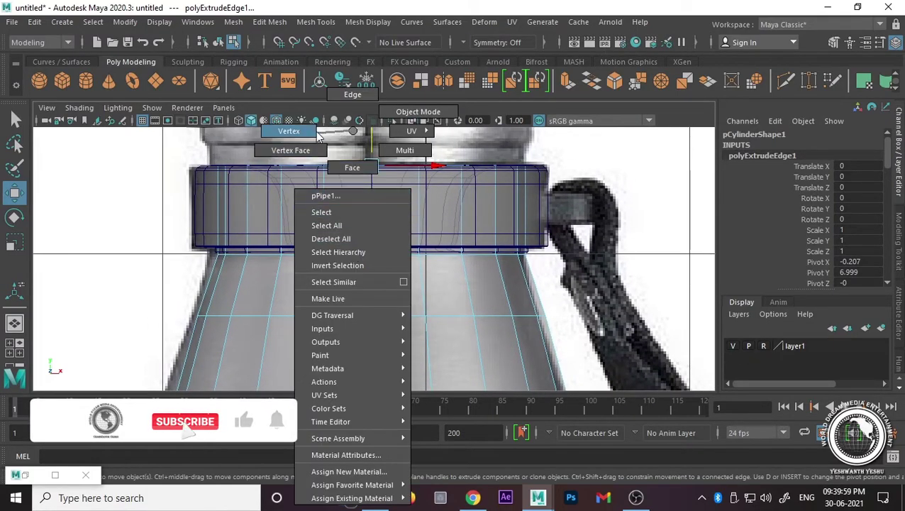
{"action": "left_click", "coordinate": [317, 313]}
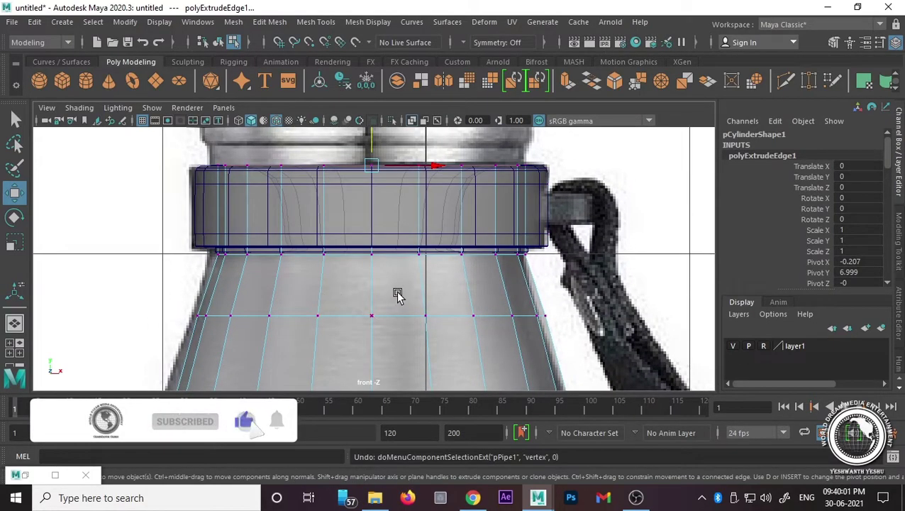
{"action": "right_click_drag", "start_coordinate": [397, 131], "coordinate": [334, 147]}
{"action": "left_click_drag", "start_coordinate": [528, 271], "coordinate": [206, 250]}
{"action": "scroll", "coordinate": [355, 259], "scroll_direction": "up", "scroll_amount": 3}
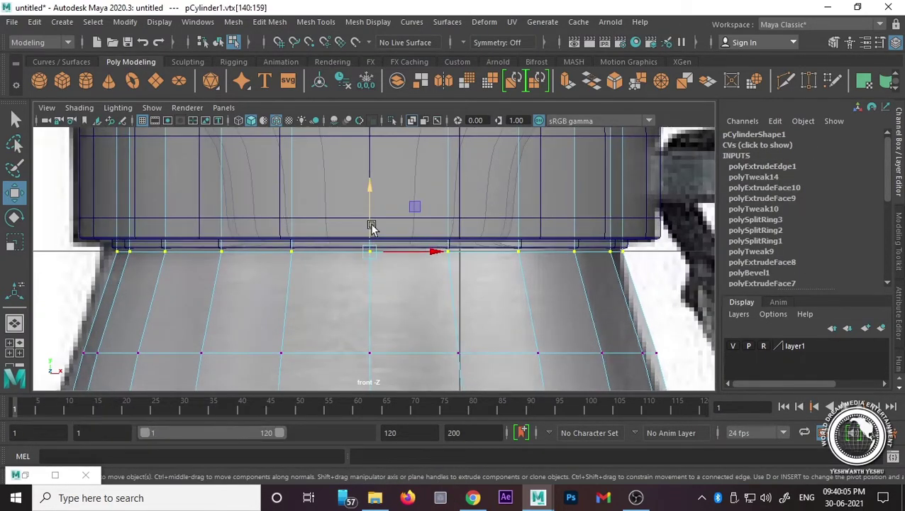
{"action": "key", "text": "r"}
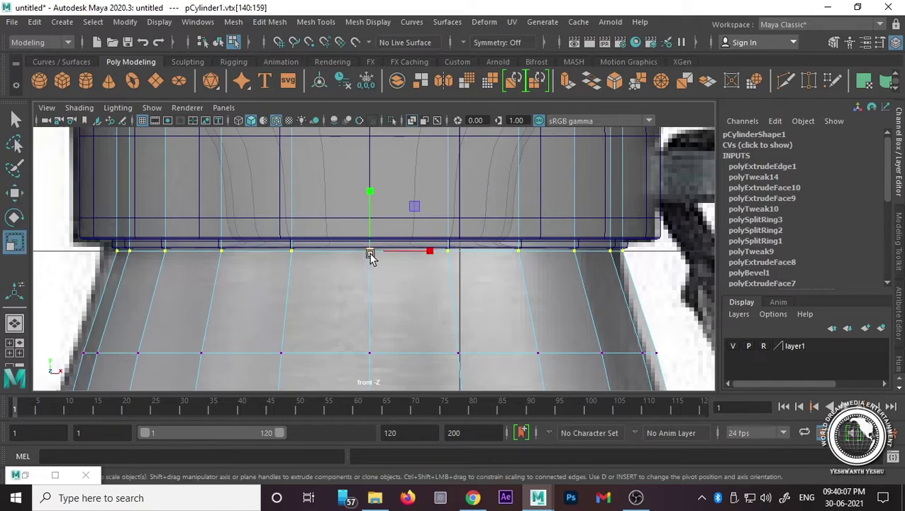
{"action": "right_click_drag", "start_coordinate": [371, 254], "coordinate": [318, 140]}
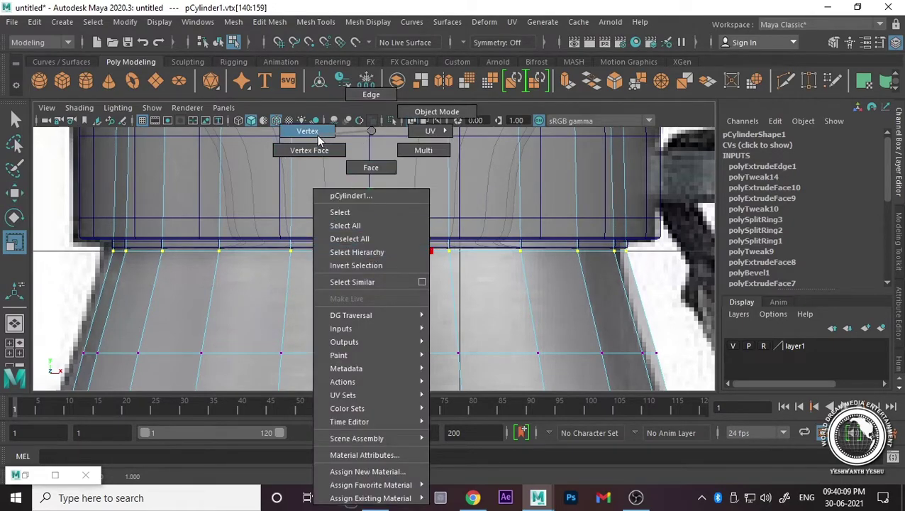
{"action": "middle_click_drag", "start_coordinate": [192, 128], "coordinate": [191, 260], "text": "alt"}
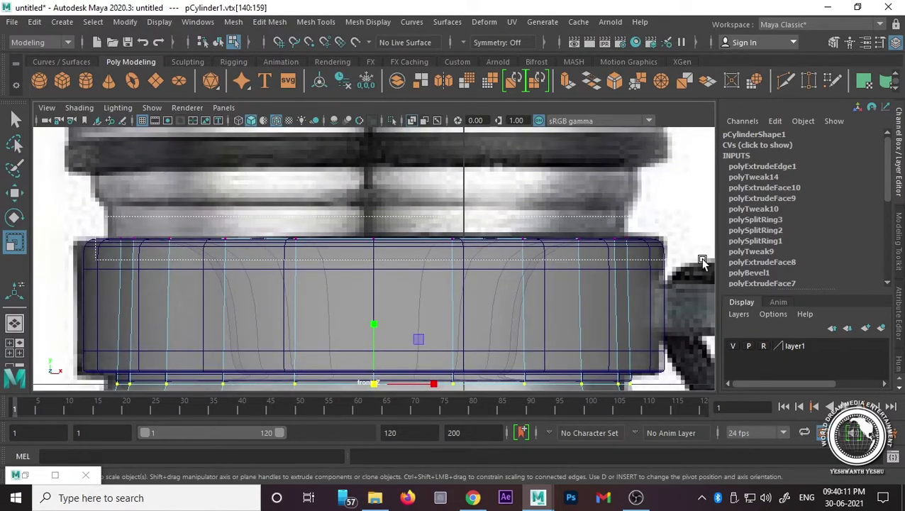
{"action": "left_click_drag", "start_coordinate": [173, 238], "coordinate": [655, 262]}
{"action": "middle_click_drag", "start_coordinate": [316, 340], "coordinate": [332, 301], "text": "alt"}
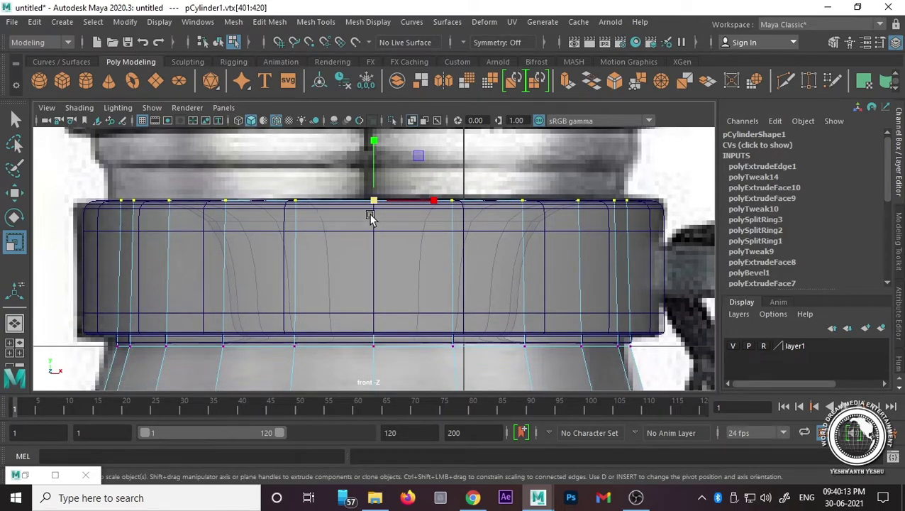
{"action": "left_click_drag", "start_coordinate": [377, 206], "coordinate": [395, 205]}
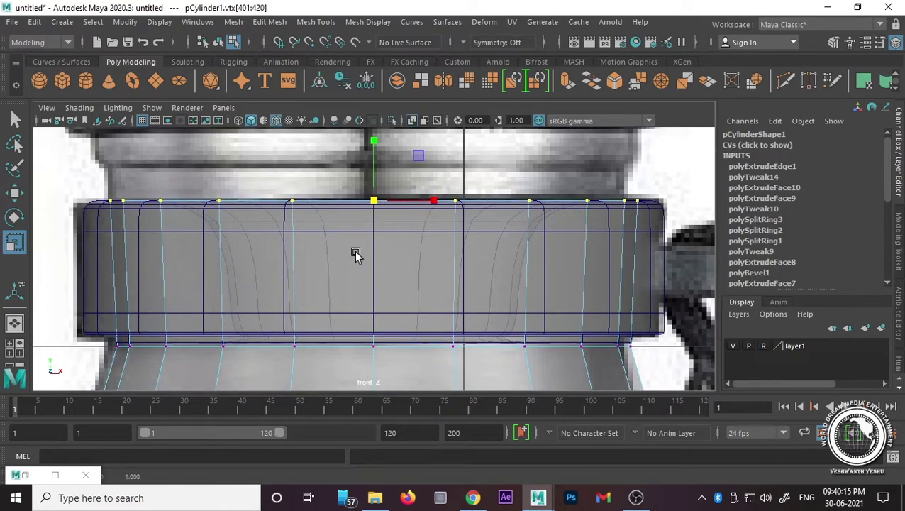
Step: Extrude the neck's top edge ring and raise it upward
{"action": "middle_click_drag", "start_coordinate": [343, 210], "coordinate": [352, 267], "text": "alt"}
{"action": "right_click", "coordinate": [350, 131]}
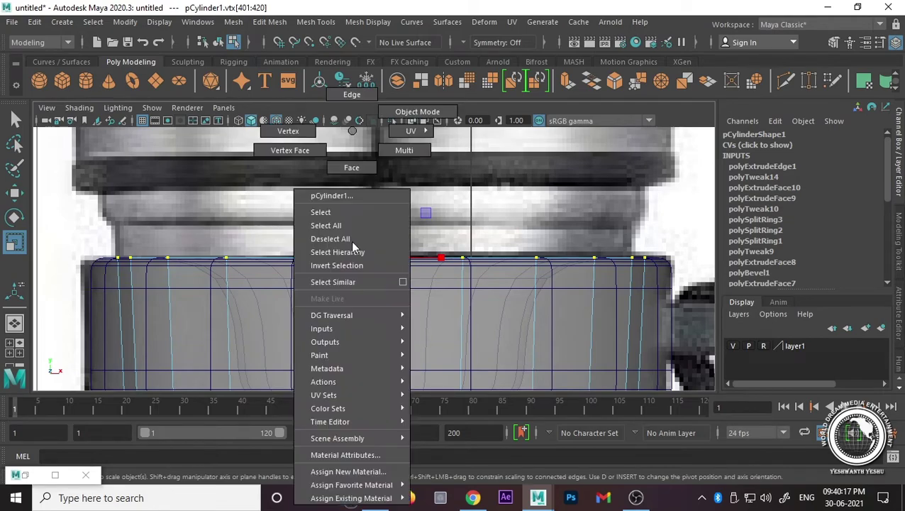
{"action": "left_click", "coordinate": [352, 94]}
{"action": "left_click", "coordinate": [314, 253]}
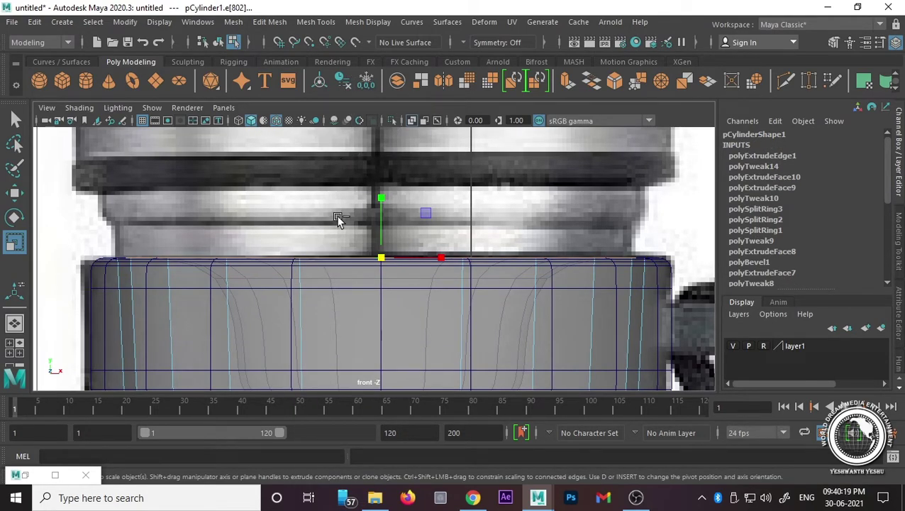
{"action": "key", "text": "ctrl+e"}
{"action": "left_click_drag", "start_coordinate": [376, 211], "coordinate": [380, 176]}
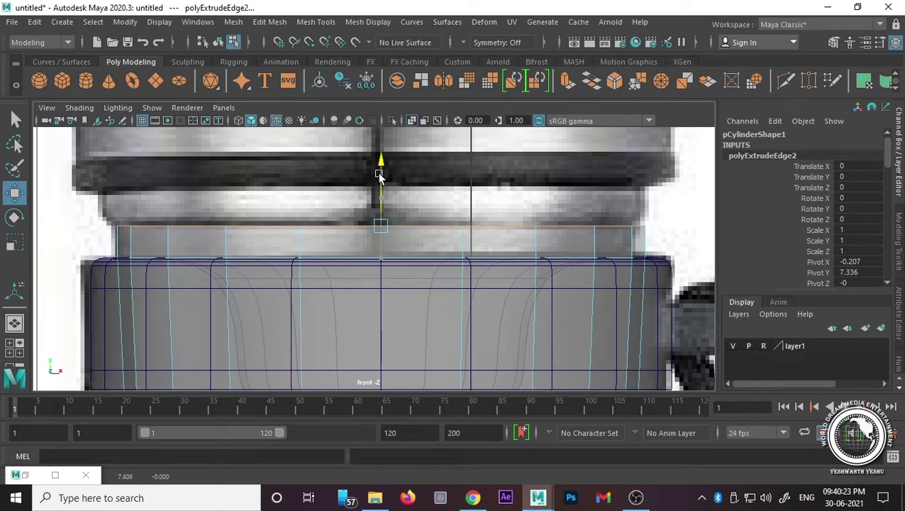
Step: Extrude a second edge ring, lift it slightly and flare it outward
{"action": "key", "text": "ctrl+e"}
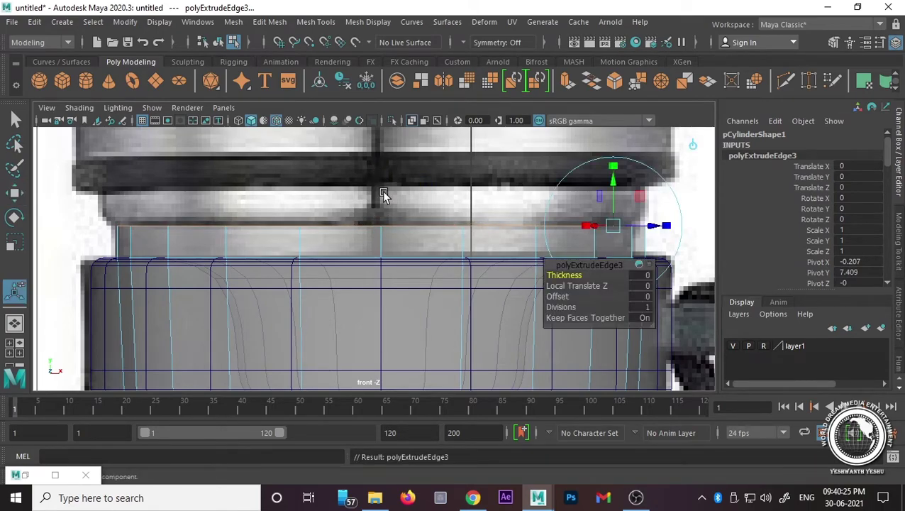
{"action": "key", "text": "w"}
{"action": "left_click_drag", "start_coordinate": [382, 191], "coordinate": [382, 181]}
{"action": "key", "text": "r"}
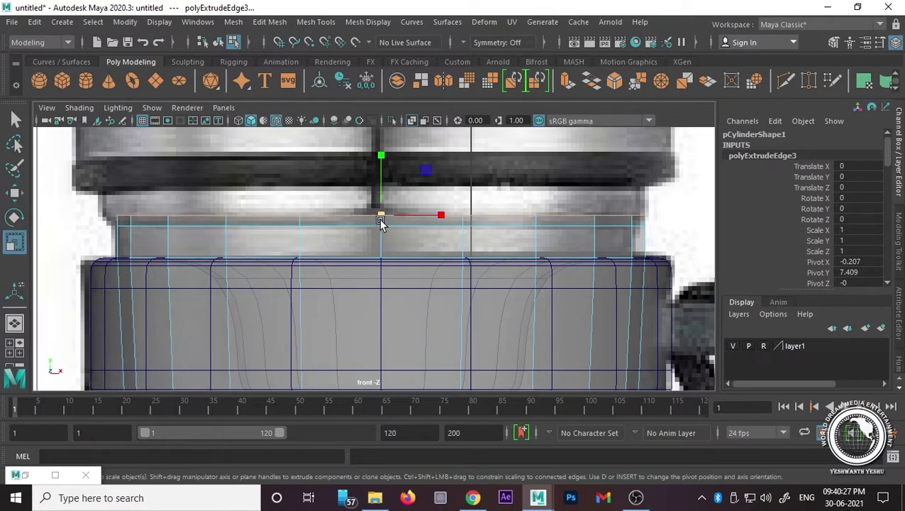
{"action": "left_click_drag", "start_coordinate": [381, 216], "coordinate": [402, 217]}
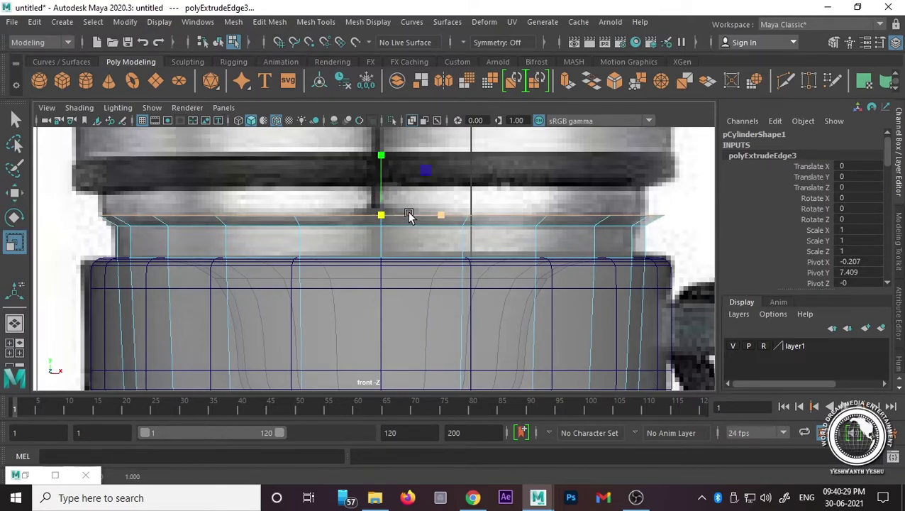
Step: Extrude a third edge ring and lift it higher toward the cap
{"action": "key", "text": "ctrl+e"}
{"action": "key", "text": "w"}
{"action": "left_click_drag", "start_coordinate": [377, 200], "coordinate": [378, 173]}
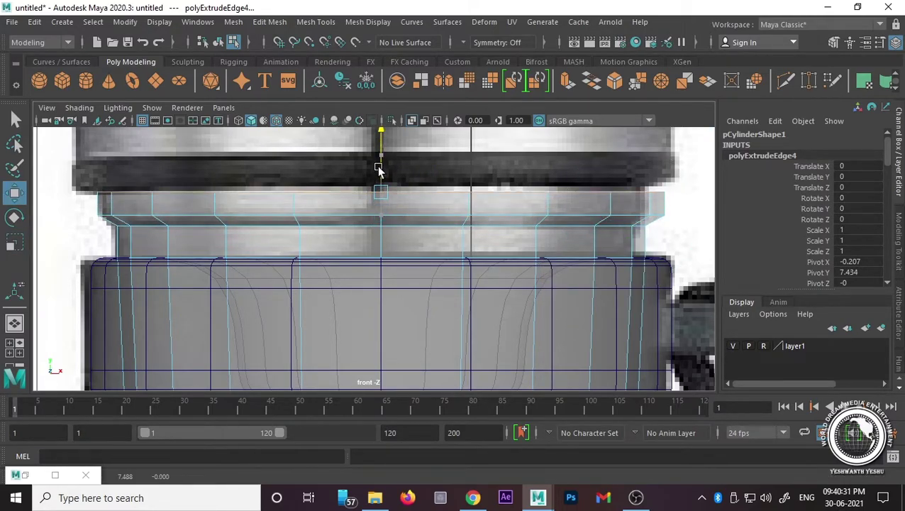
{"action": "scroll", "coordinate": [383, 190], "scroll_direction": "down", "scroll_amount": 5}
{"action": "scroll", "coordinate": [396, 241], "scroll_direction": "up", "scroll_amount": 4}
{"action": "scroll", "coordinate": [396, 240], "scroll_direction": "up", "scroll_amount": 2}
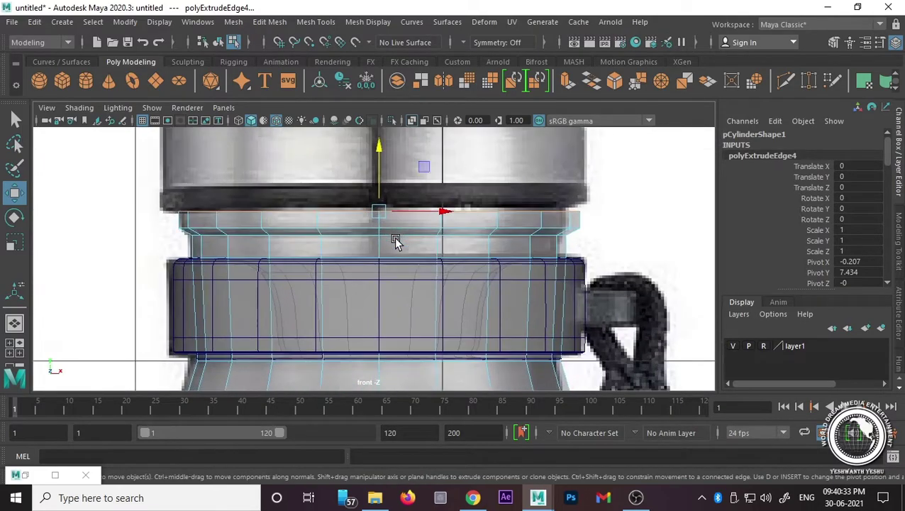
{"action": "scroll", "coordinate": [376, 259], "scroll_direction": "up", "scroll_amount": 1}
{"action": "scroll", "coordinate": [377, 259], "scroll_direction": "down", "scroll_amount": 2}
{"action": "scroll", "coordinate": [384, 305], "scroll_direction": "down", "scroll_amount": 4}
{"action": "scroll", "coordinate": [387, 309], "scroll_direction": "up", "scroll_amount": 1}
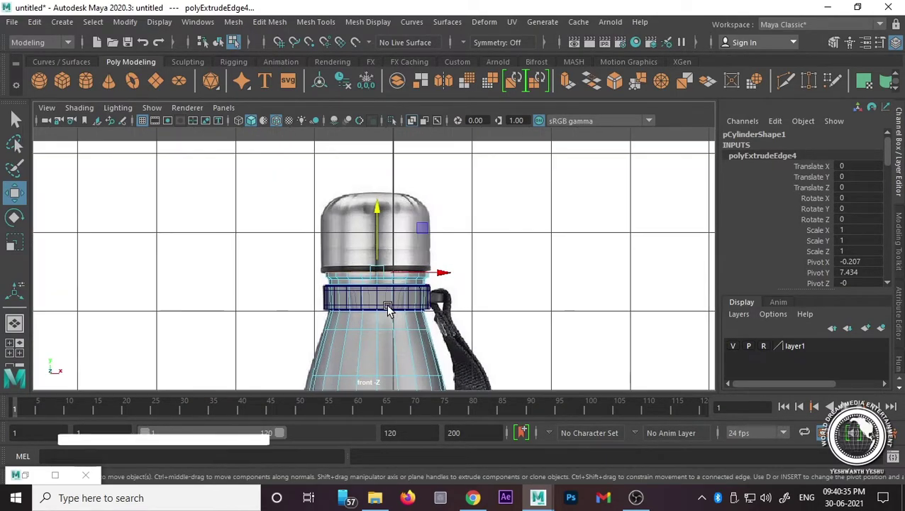
{"action": "scroll", "coordinate": [358, 320], "scroll_direction": "up", "scroll_amount": 3}
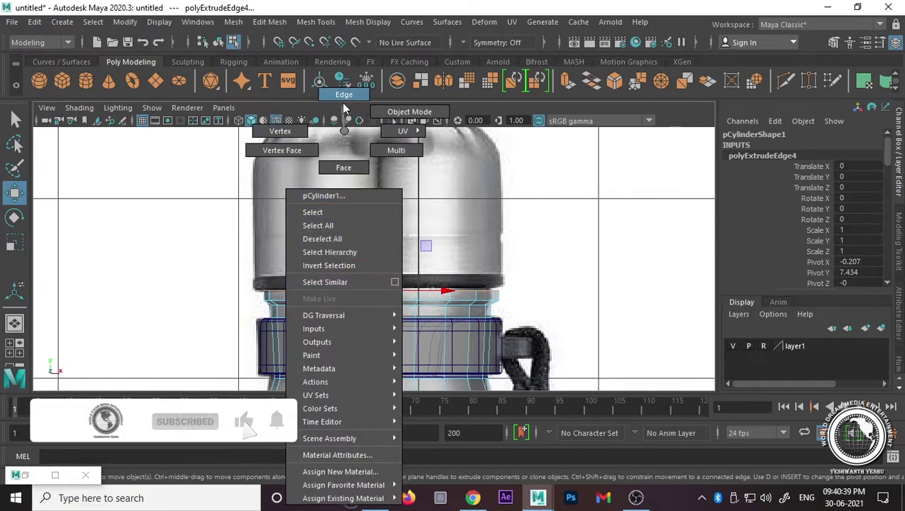
Step: In the full-size perspective view, return to object mode and look down into the neck's dark inner rim
{"action": "right_click_drag", "start_coordinate": [335, 202], "coordinate": [342, 92]}
{"action": "key", "text": "space"}
{"action": "key", "text": "space"}
{"action": "mouse_move", "coordinate": [554, 226]}
{"action": "left_mouse_down", "text": "alt"}
{"action": "mouse_move", "coordinate": [448, 273]}
{"action": "mouse_move", "coordinate": [469, 246]}
{"action": "mouse_move", "coordinate": [501, 232]}
{"action": "left_mouse_up", "text": "alt"}
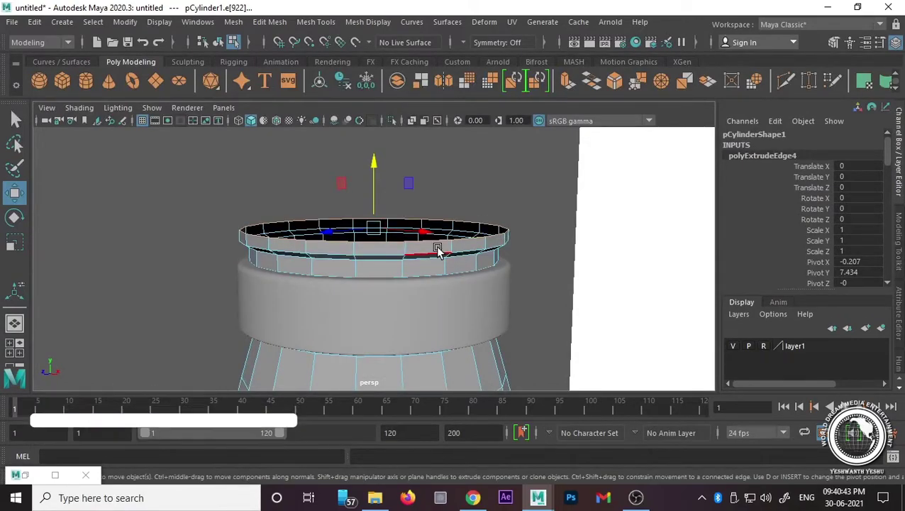
{"action": "left_click_drag", "start_coordinate": [440, 251], "coordinate": [425, 269], "text": "alt"}
{"action": "right_click", "coordinate": [404, 268]}
{"action": "left_click", "coordinate": [447, 112]}
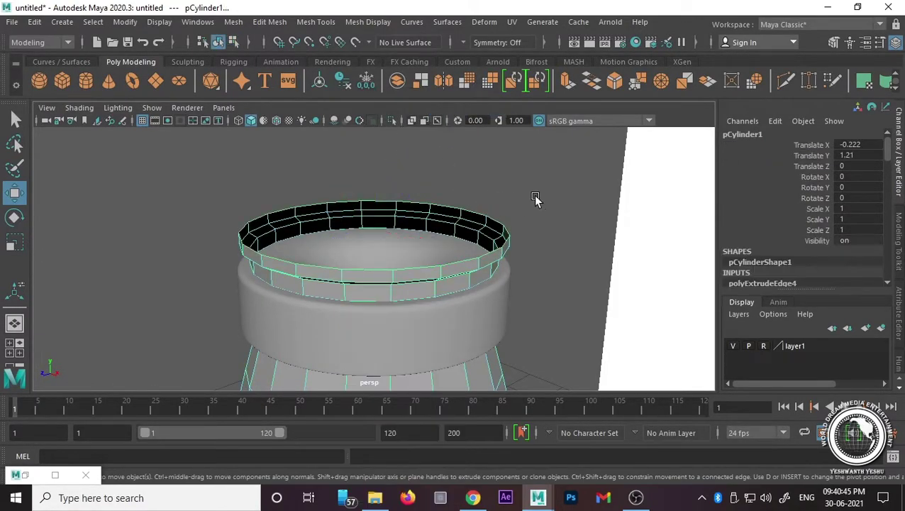
{"action": "left_click_drag", "start_coordinate": [536, 198], "coordinate": [405, 290], "text": "alt"}
{"action": "left_click", "coordinate": [387, 303]}
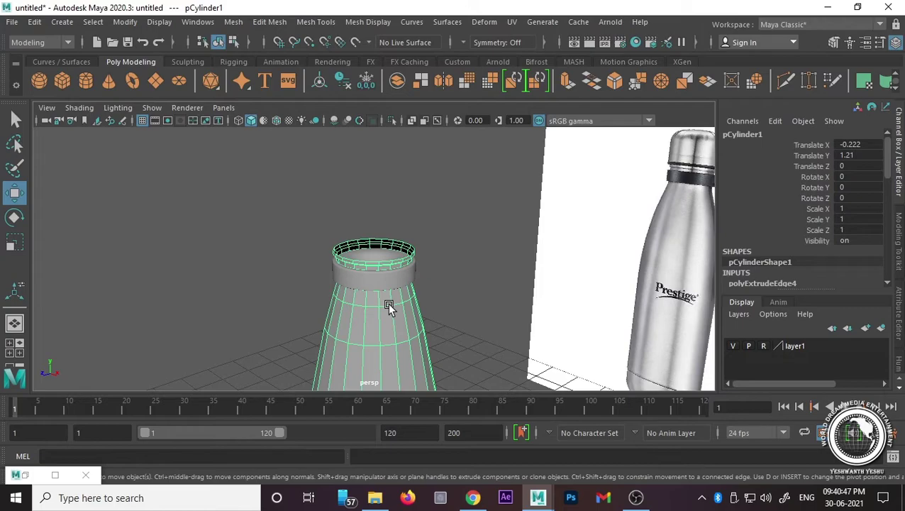
{"action": "left_click", "coordinate": [468, 281]}
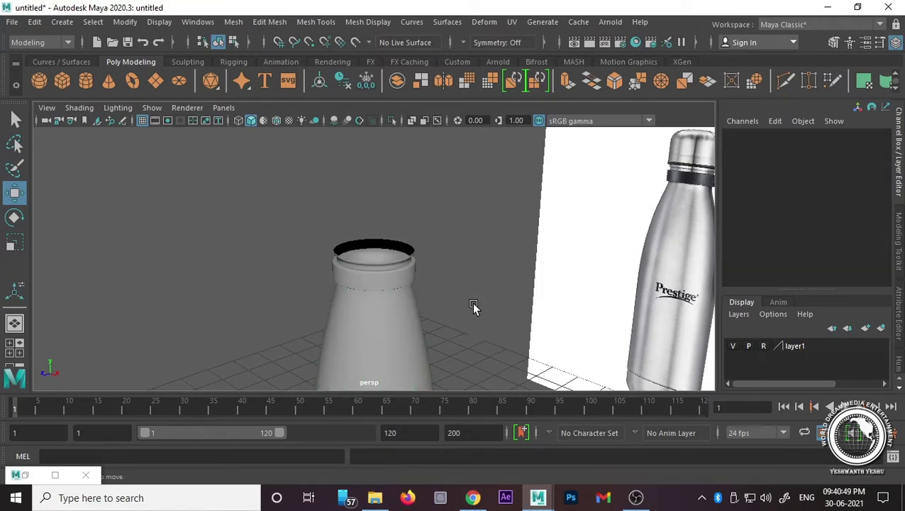
{"action": "mouse_move", "coordinate": [473, 306]}
{"action": "left_mouse_down", "text": "alt"}
{"action": "mouse_move", "coordinate": [375, 381]}
{"action": "mouse_move", "coordinate": [434, 281]}
{"action": "mouse_move", "coordinate": [530, 277]}
{"action": "mouse_move", "coordinate": [511, 301]}
{"action": "left_mouse_up", "text": "alt"}
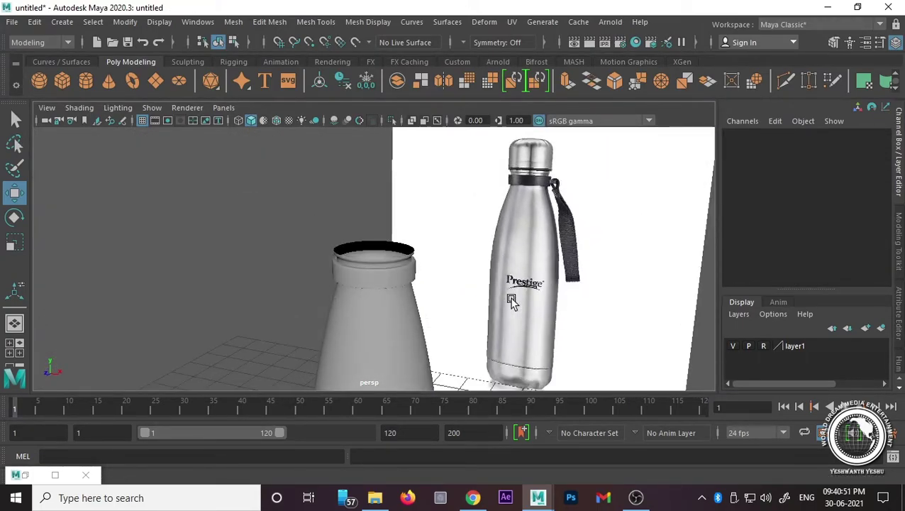
Step: Enable Two Sided Lighting, then go back through the four-view layout to the front view
{"action": "left_click", "coordinate": [119, 108]}
{"action": "left_click", "coordinate": [148, 197]}
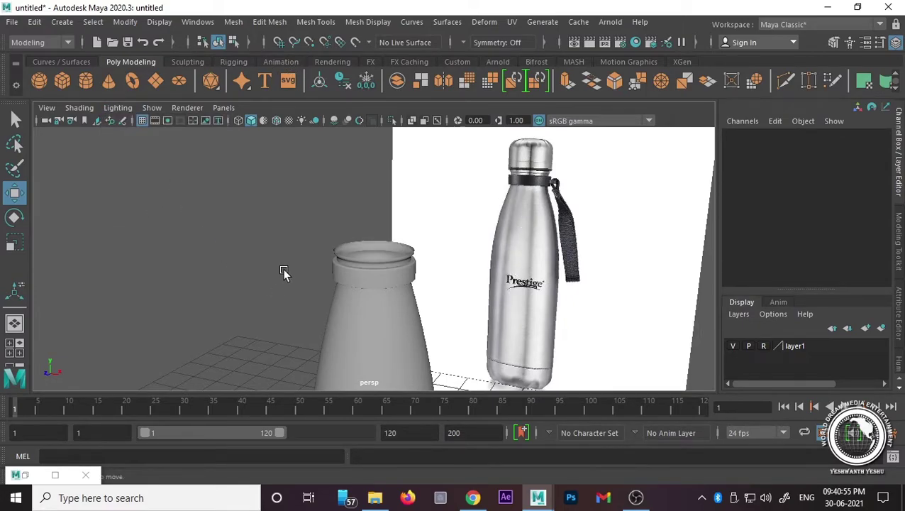
{"action": "scroll", "coordinate": [298, 276], "scroll_direction": "down", "scroll_amount": 3}
{"action": "scroll", "coordinate": [334, 288], "scroll_direction": "up", "scroll_amount": 1}
{"action": "mouse_move", "coordinate": [265, 334]}
{"action": "left_mouse_down", "text": "alt"}
{"action": "mouse_move", "coordinate": [355, 360]}
{"action": "mouse_move", "coordinate": [276, 338]}
{"action": "mouse_move", "coordinate": [312, 333]}
{"action": "left_mouse_up", "text": "alt"}
{"action": "key", "text": "space"}
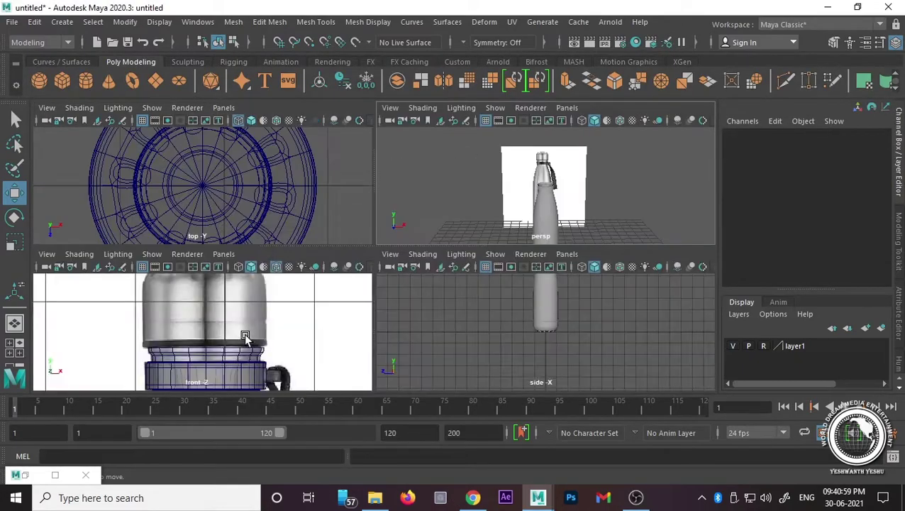
{"action": "key", "text": "space"}
Step: Select the collar ring pPipe1 in the front view and show its unsmoothed base mesh in edge mode
{"action": "middle_click_drag", "start_coordinate": [413, 314], "coordinate": [283, 203], "text": "alt"}
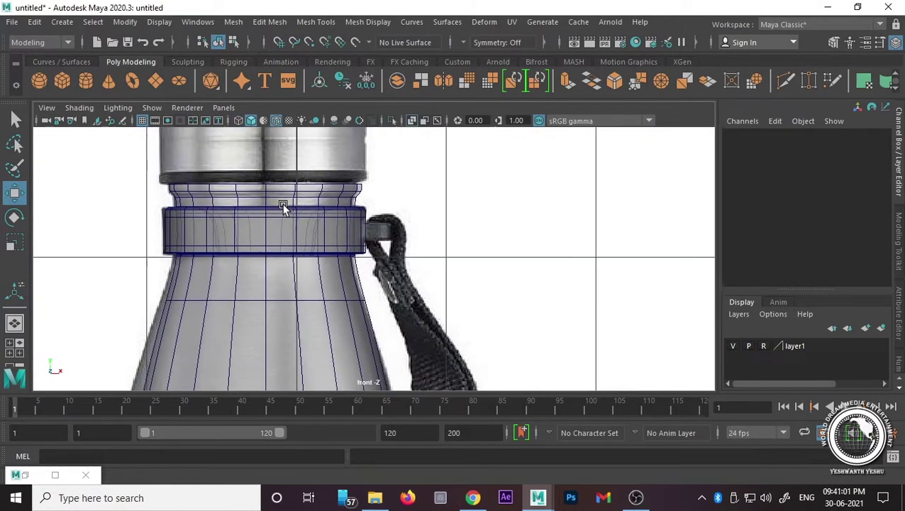
{"action": "scroll", "coordinate": [284, 212], "scroll_direction": "up", "scroll_amount": 1}
{"action": "left_click", "coordinate": [368, 238]}
{"action": "key", "text": "1"}
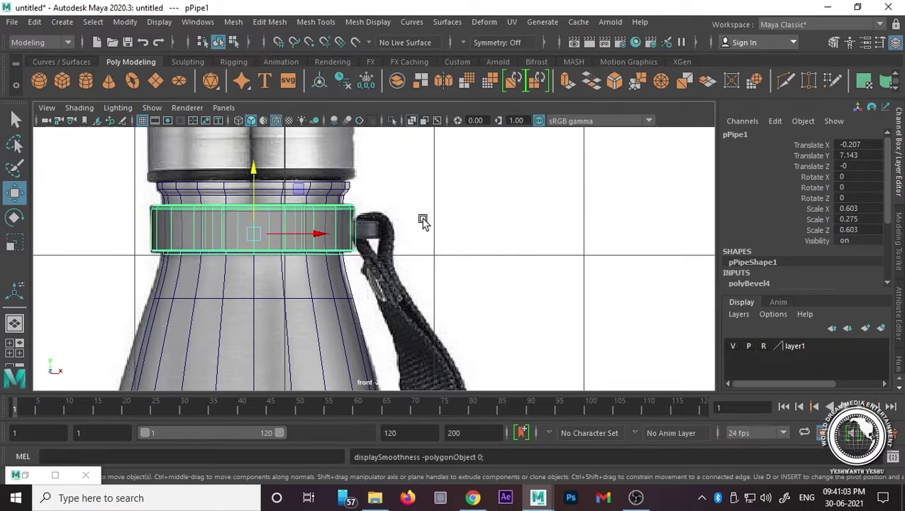
{"action": "scroll", "coordinate": [422, 221], "scroll_direction": "up", "scroll_amount": 2}
{"action": "right_click_drag", "start_coordinate": [315, 207], "coordinate": [343, 103]}
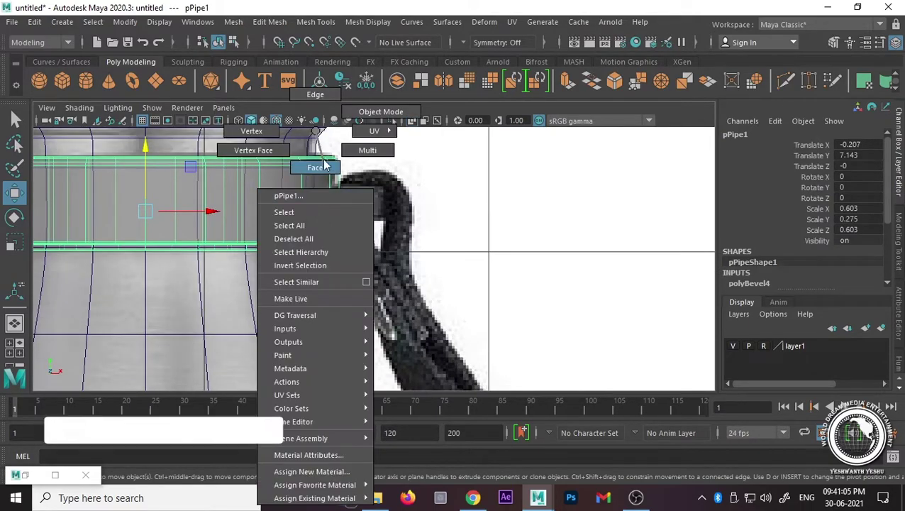
Step: Reset the Insert Edge Loop tool options to their defaults
{"action": "left_click", "coordinate": [315, 21]}
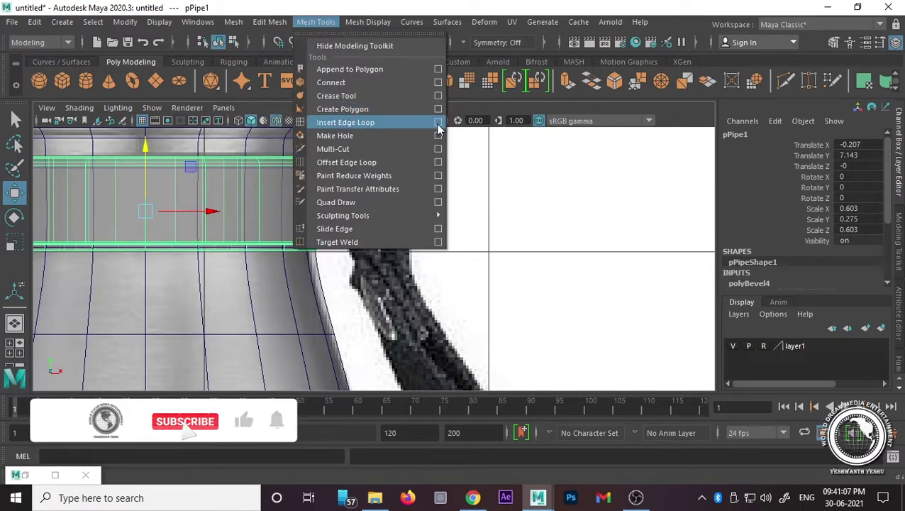
{"action": "left_click", "coordinate": [440, 122]}
{"action": "left_click_drag", "start_coordinate": [335, 124], "coordinate": [523, 108]}
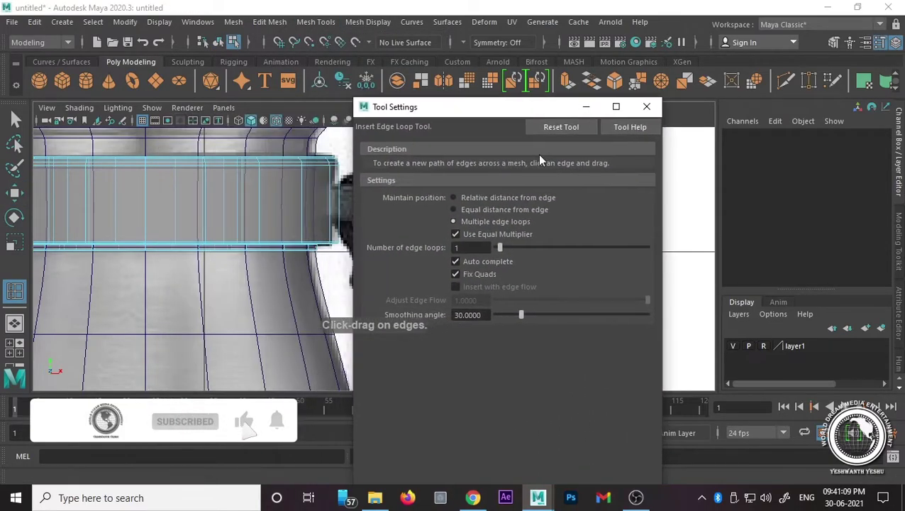
{"action": "left_click", "coordinate": [563, 128]}
{"action": "left_click", "coordinate": [646, 106]}
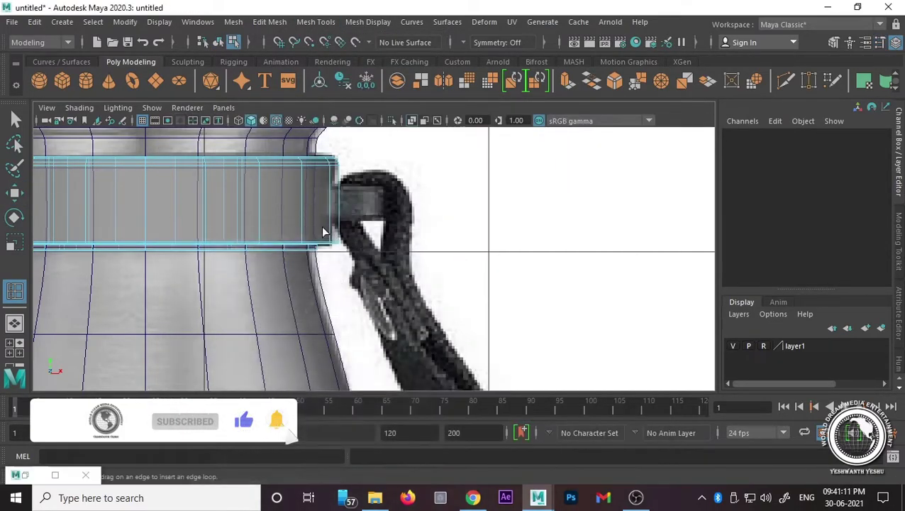
Step: Insert an edge loop around the collar at strap level and select the two faces beside the strap
{"action": "scroll", "coordinate": [323, 231], "scroll_direction": "up", "scroll_amount": 2}
{"action": "left_click", "coordinate": [310, 195]}
{"action": "middle_click_drag", "start_coordinate": [310, 196], "coordinate": [375, 278], "text": "alt"}
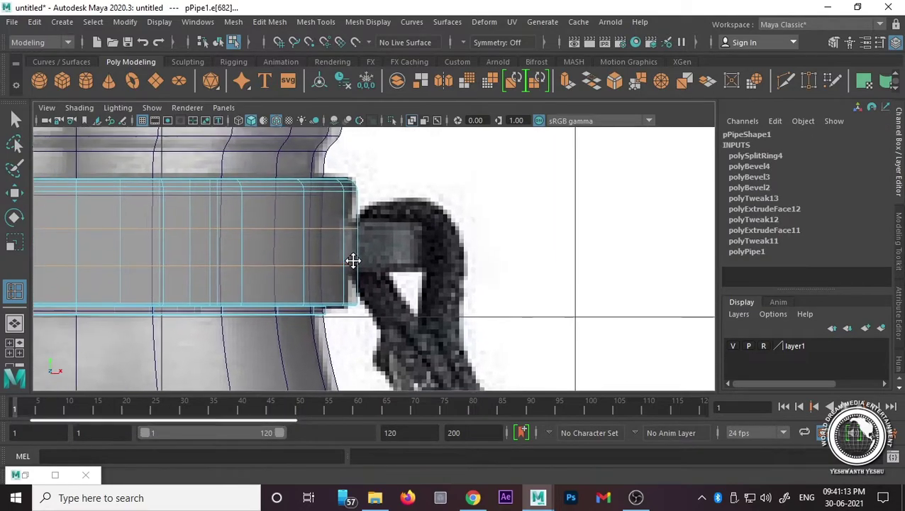
{"action": "key", "text": "w"}
{"action": "right_click_drag", "start_coordinate": [374, 149], "coordinate": [395, 160]}
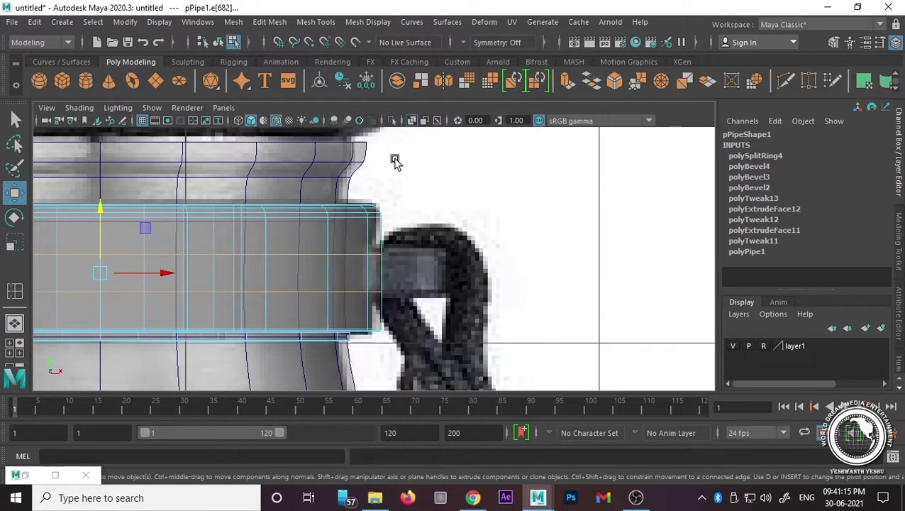
{"action": "right_click_drag", "start_coordinate": [374, 277], "coordinate": [369, 174]}
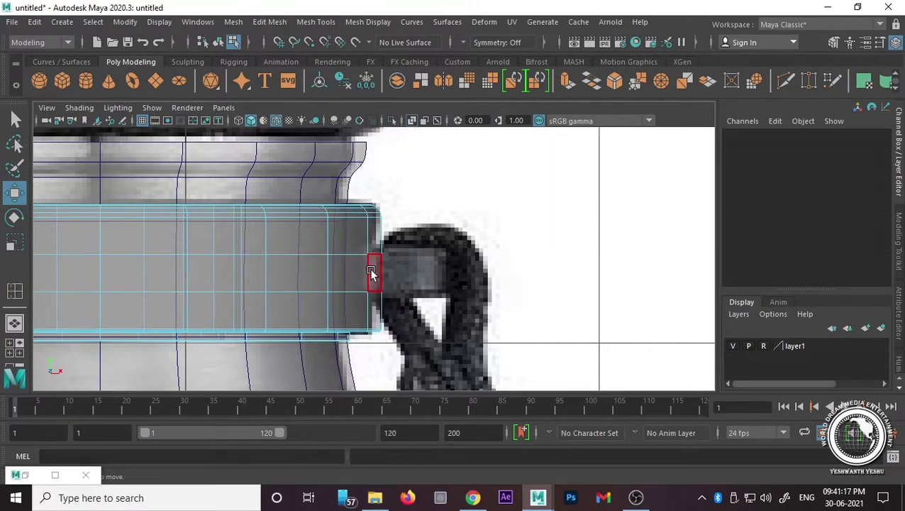
{"action": "left_click", "coordinate": [374, 271]}
{"action": "key", "text": "space"}
{"action": "key", "text": "space"}
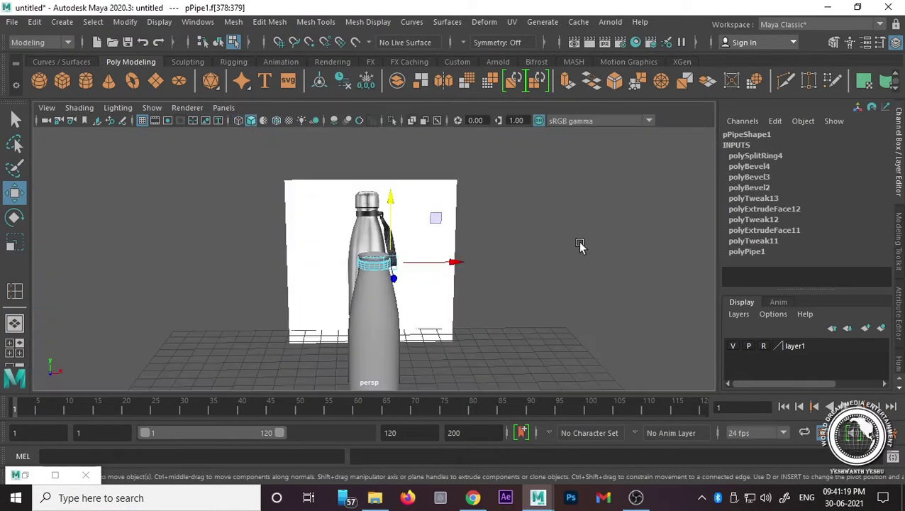
Step: Frame the selected collar faces and apply Bevel Face to them
{"action": "key", "text": "f"}
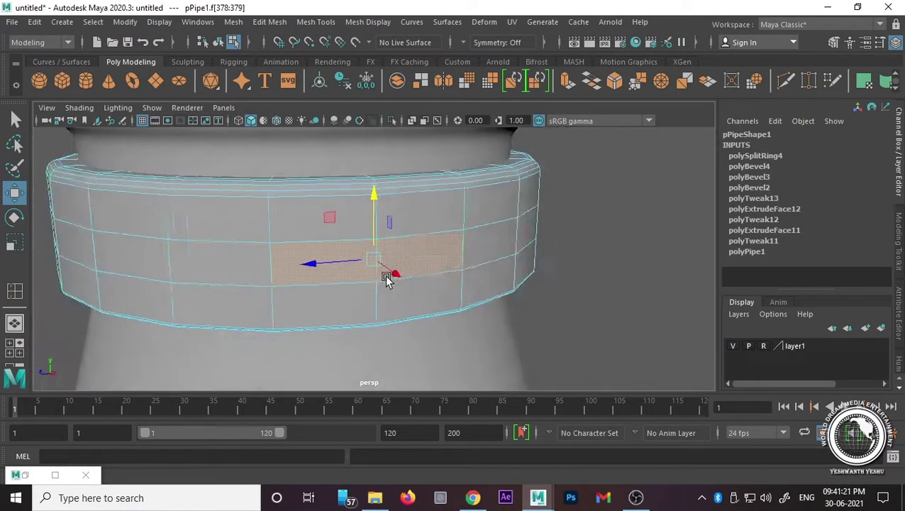
{"action": "left_click_drag", "start_coordinate": [395, 273], "coordinate": [449, 278], "text": "alt"}
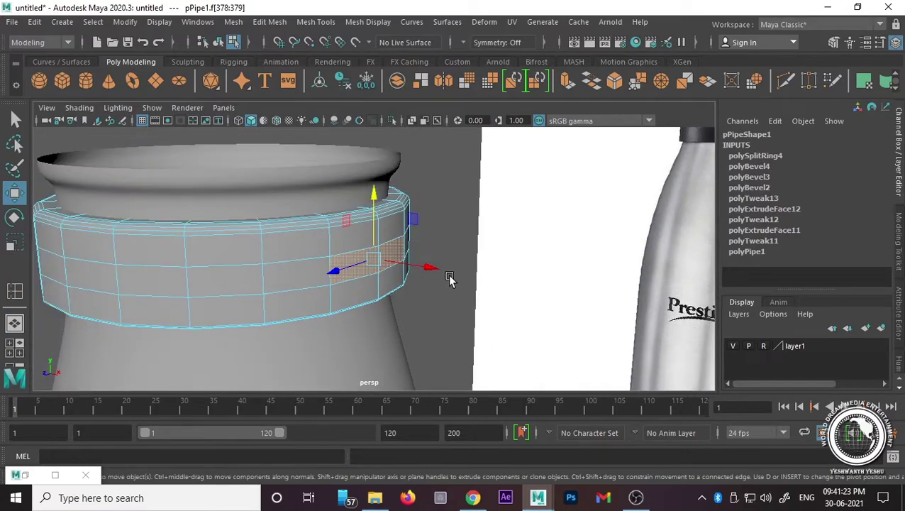
{"action": "key", "text": "space"}
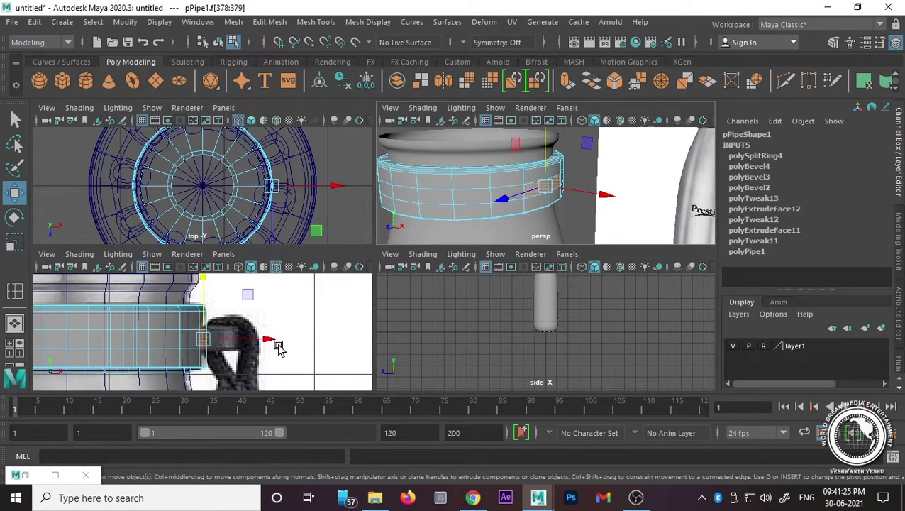
{"action": "scroll", "coordinate": [284, 346], "scroll_direction": "up", "scroll_amount": 3}
{"action": "key", "text": "space"}
{"action": "scroll", "coordinate": [305, 344], "scroll_direction": "down", "scroll_amount": 5}
{"action": "scroll", "coordinate": [436, 303], "scroll_direction": "up", "scroll_amount": 1}
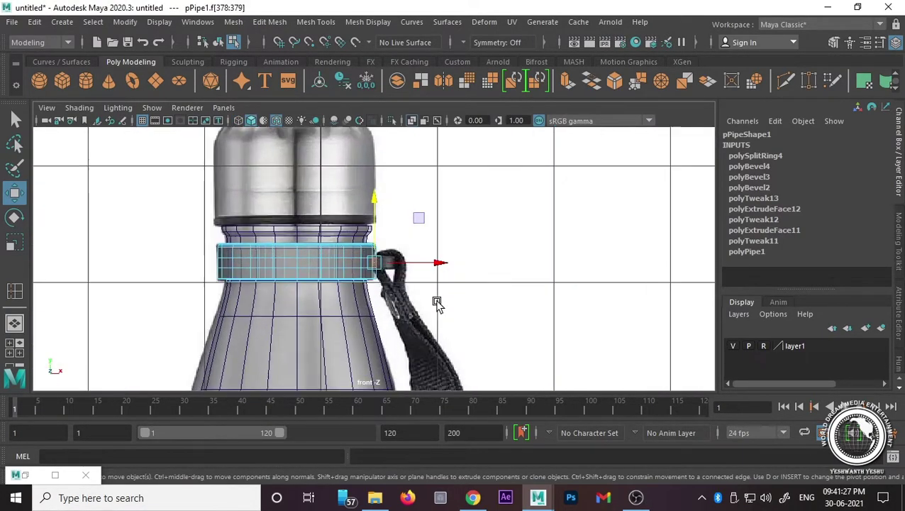
{"action": "scroll", "coordinate": [437, 304], "scroll_direction": "up", "scroll_amount": 4}
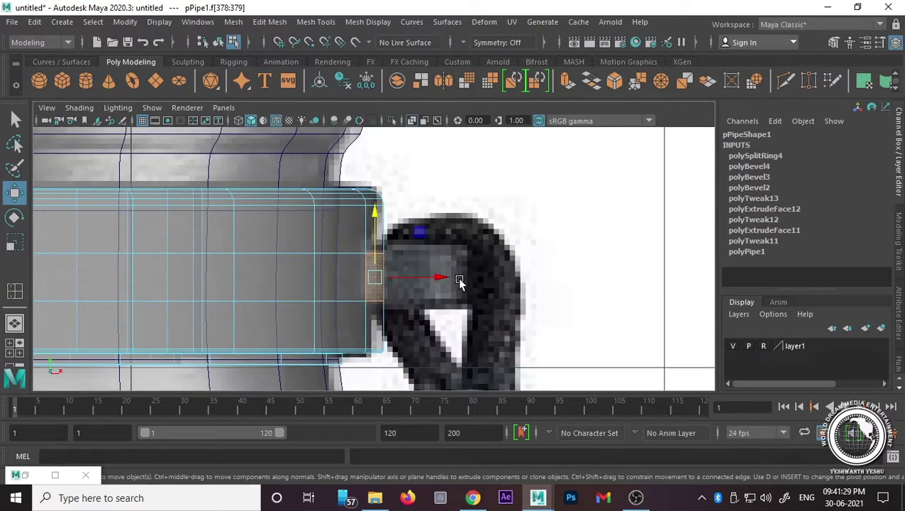
{"action": "key", "text": "space"}
{"action": "key", "text": "space"}
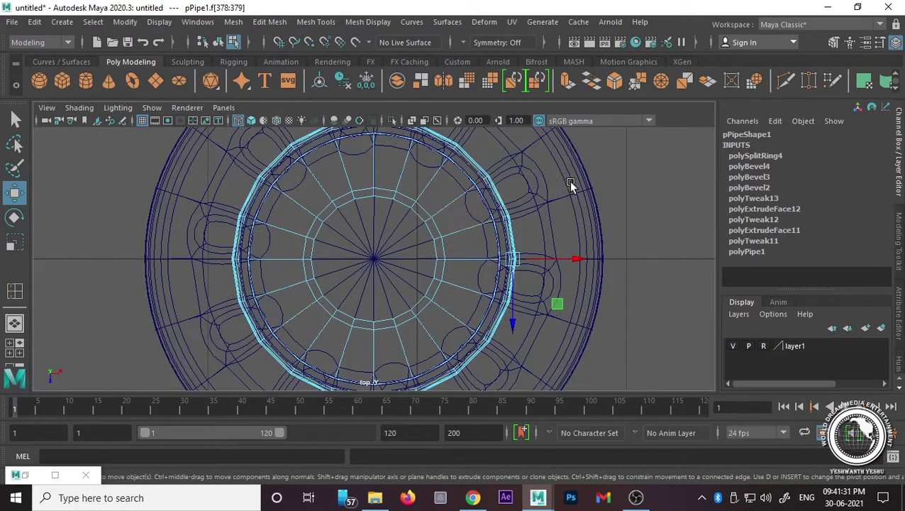
{"action": "key", "text": "space"}
{"action": "key", "text": "space"}
{"action": "scroll", "coordinate": [454, 234], "scroll_direction": "down", "scroll_amount": 2}
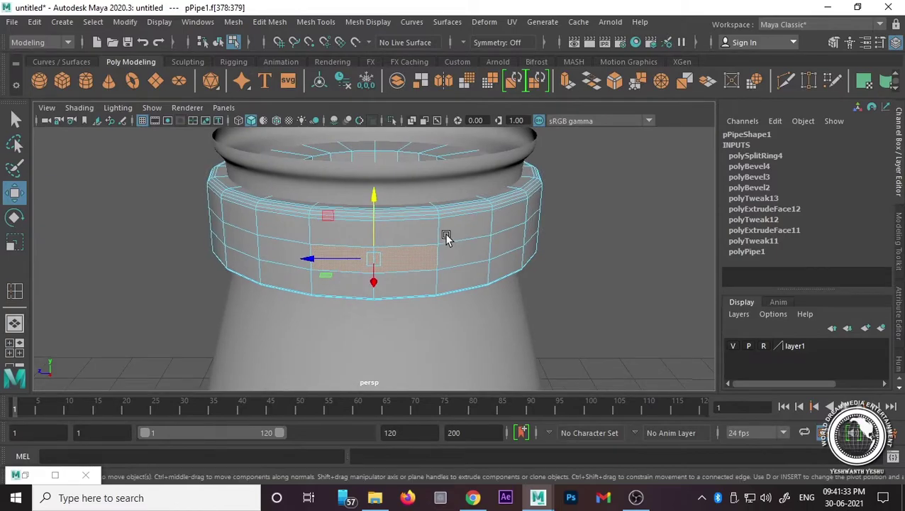
{"action": "scroll", "coordinate": [446, 236], "scroll_direction": "up", "scroll_amount": 2}
{"action": "right_click", "coordinate": [389, 266], "text": "shift"}
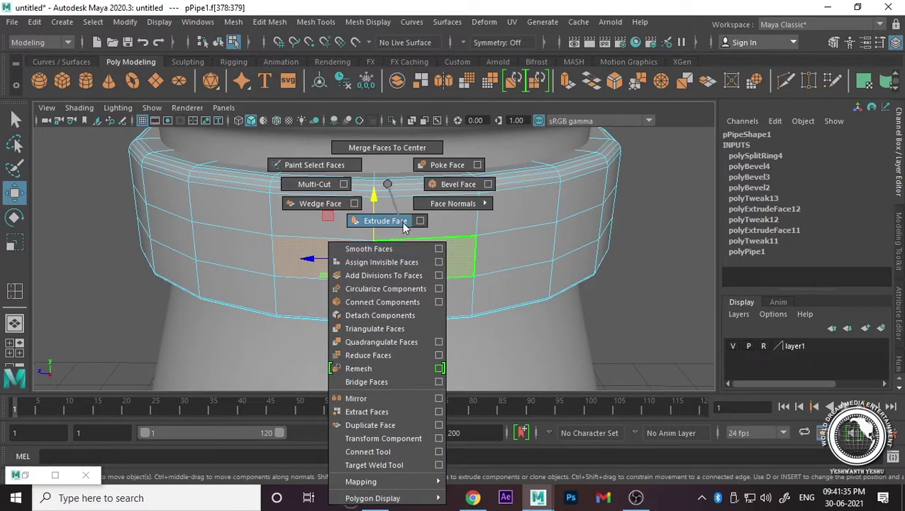
{"action": "left_click", "coordinate": [447, 184]}
Step: Select the five faces of the bevelled strip, extrude them and pull the lug outward
{"action": "mouse_move", "coordinate": [378, 257]}
{"action": "left_mouse_down", "text": "alt"}
{"action": "mouse_move", "coordinate": [375, 264]}
{"action": "mouse_move", "coordinate": [410, 255]}
{"action": "left_mouse_up", "text": "alt"}
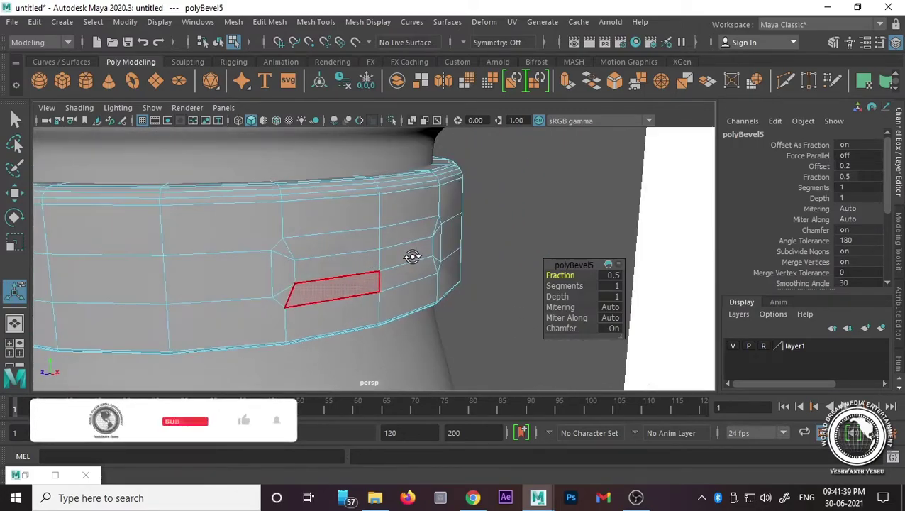
{"action": "left_click", "coordinate": [287, 266]}
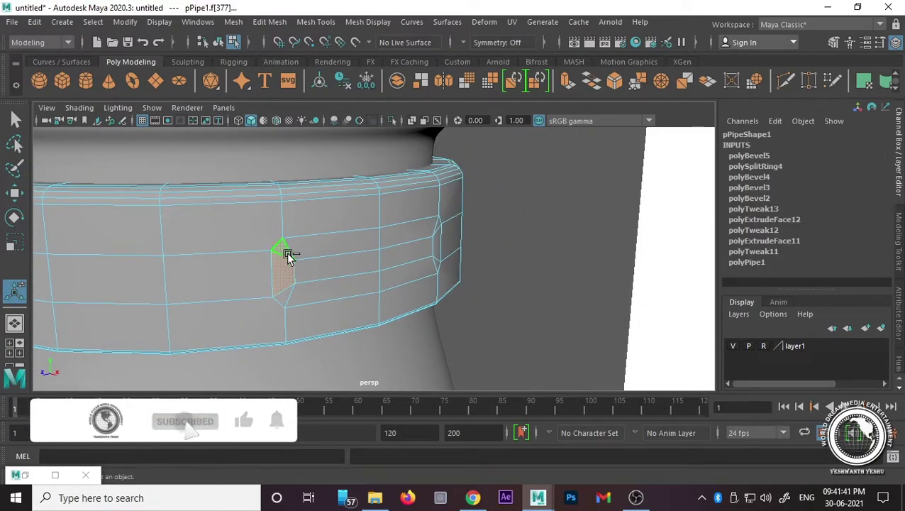
{"action": "left_click", "coordinate": [340, 294], "text": "shift"}
{"action": "left_click", "coordinate": [405, 275], "text": "shift"}
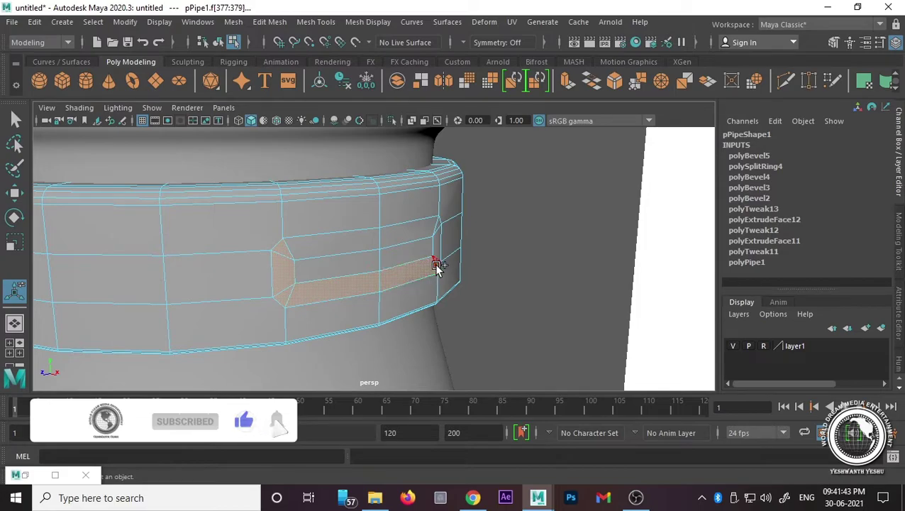
{"action": "left_click", "coordinate": [436, 260], "text": "shift"}
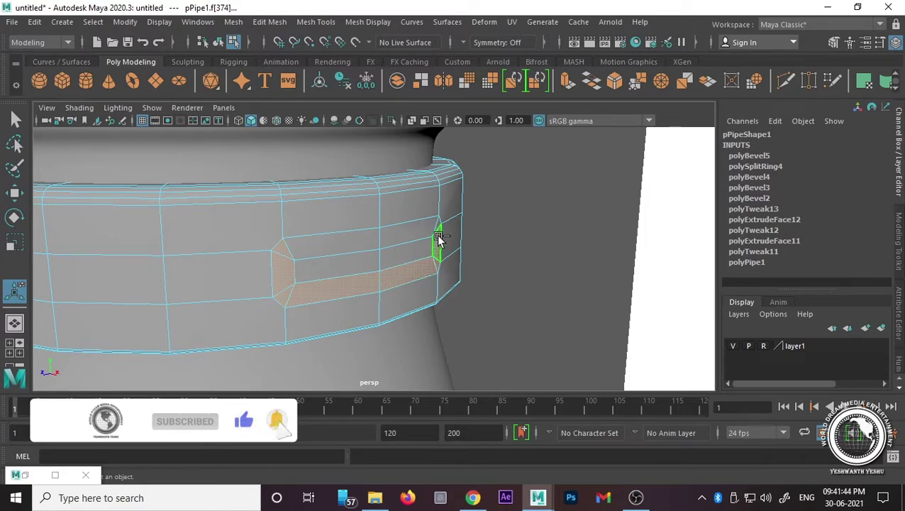
{"action": "left_click", "coordinate": [400, 231], "text": "shift"}
{"action": "key", "text": "ctrl+e"}
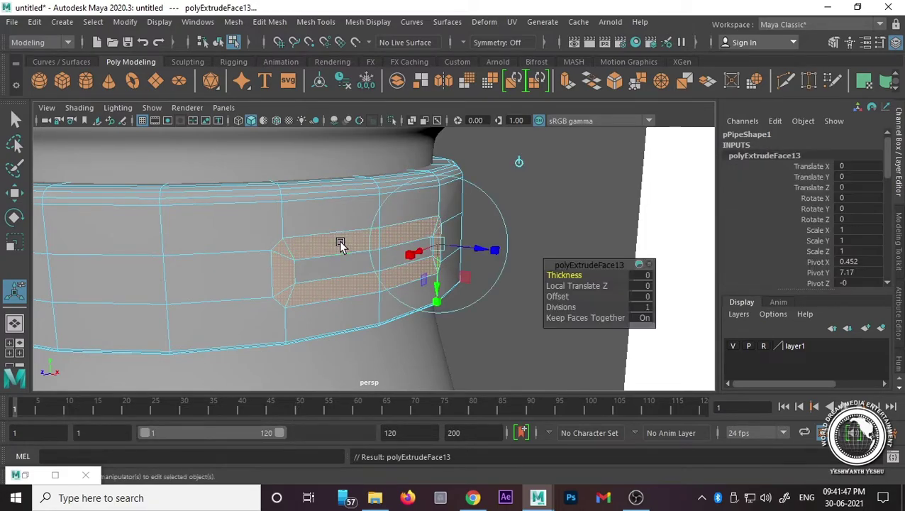
{"action": "key", "text": "w"}
{"action": "left_click_drag", "start_coordinate": [384, 257], "coordinate": [466, 277]}
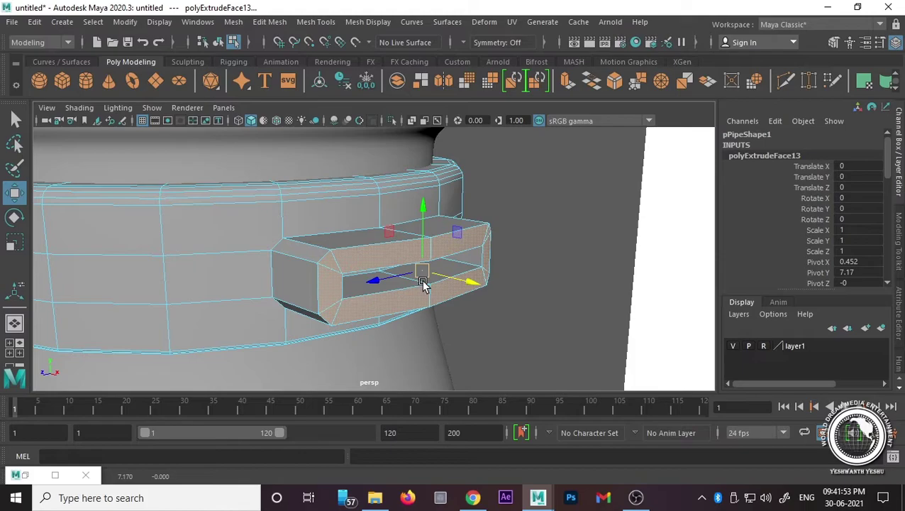
Step: Undo the lug extrusion back to the earlier face selection and reselect the pipe ring
{"action": "key", "text": "ctrl+z"}
{"action": "key", "text": "ctrl+z"}
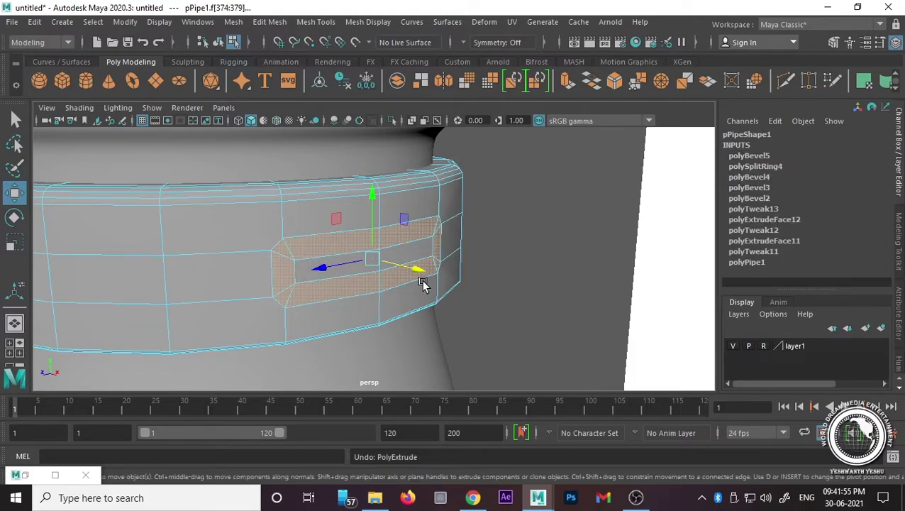
{"action": "key", "text": "ctrl+z"}
{"action": "key", "text": "ctrl+z"}
{"action": "key", "text": "ctrl+z"}
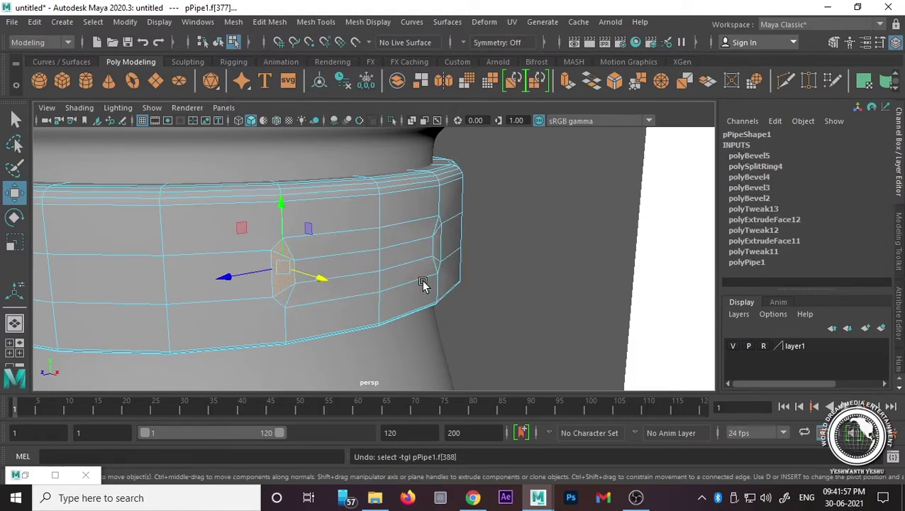
{"action": "key", "text": "ctrl+z"}
{"action": "key", "text": "ctrl+z"}
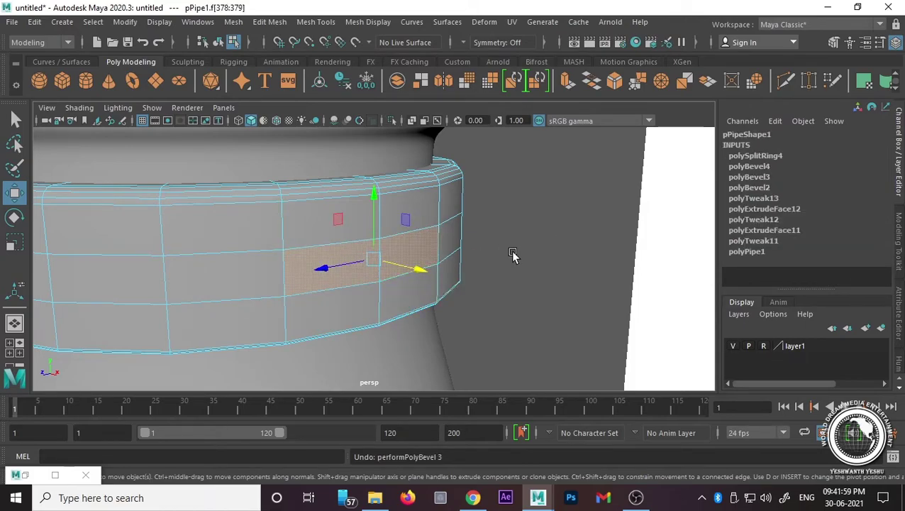
{"action": "left_click", "coordinate": [513, 255]}
{"action": "right_click_drag", "start_coordinate": [360, 160], "coordinate": [425, 111]}
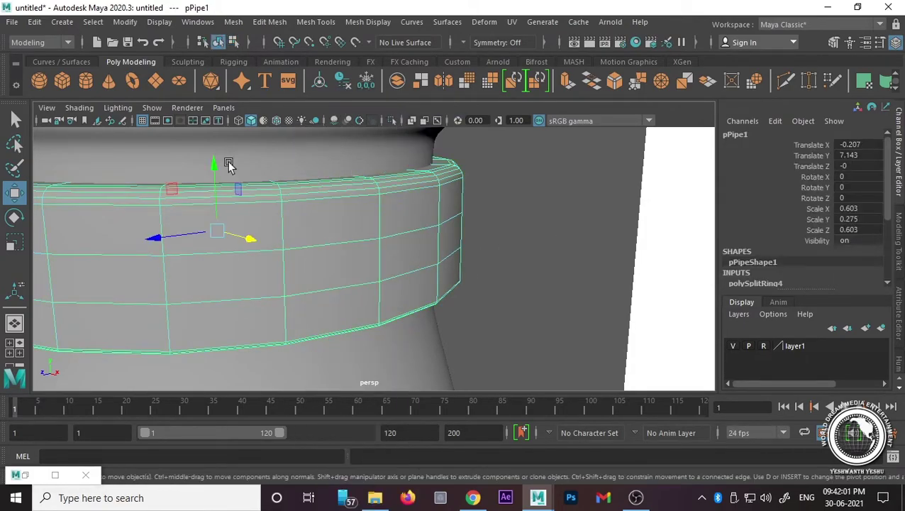
Step: Bevel two vertical edges of the neck ring at fraction 0.2, then select a face in the new strip
{"action": "right_click_drag", "start_coordinate": [301, 234], "coordinate": [300, 232]}
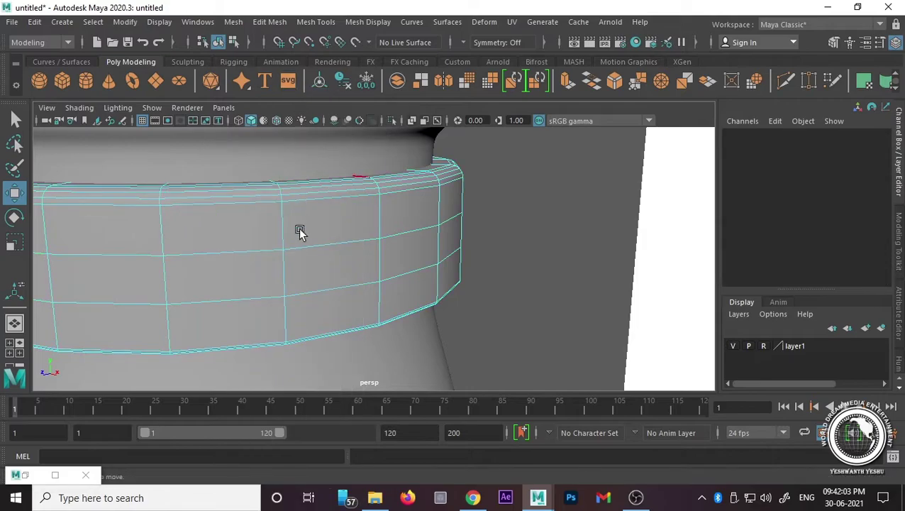
{"action": "left_click", "coordinate": [283, 264]}
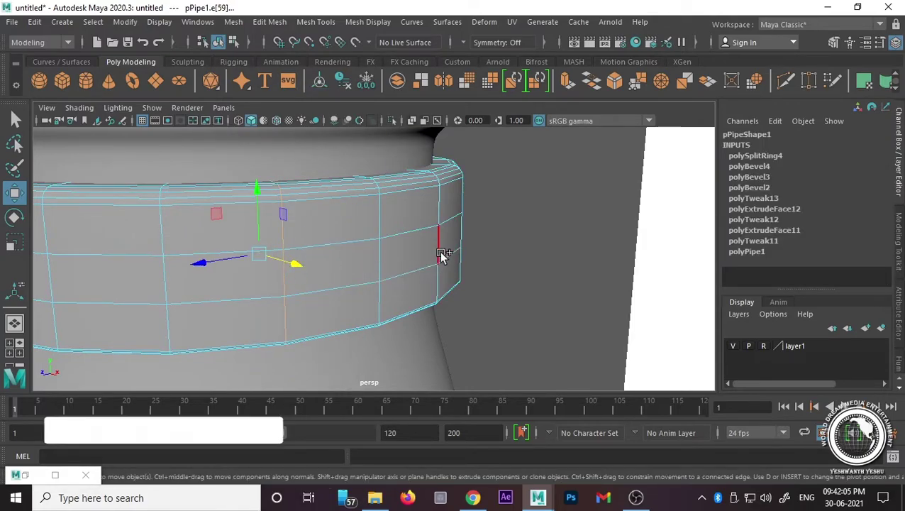
{"action": "left_click", "coordinate": [440, 254], "text": "shift"}
{"action": "right_click_drag", "start_coordinate": [508, 212], "coordinate": [555, 213], "text": "shift"}
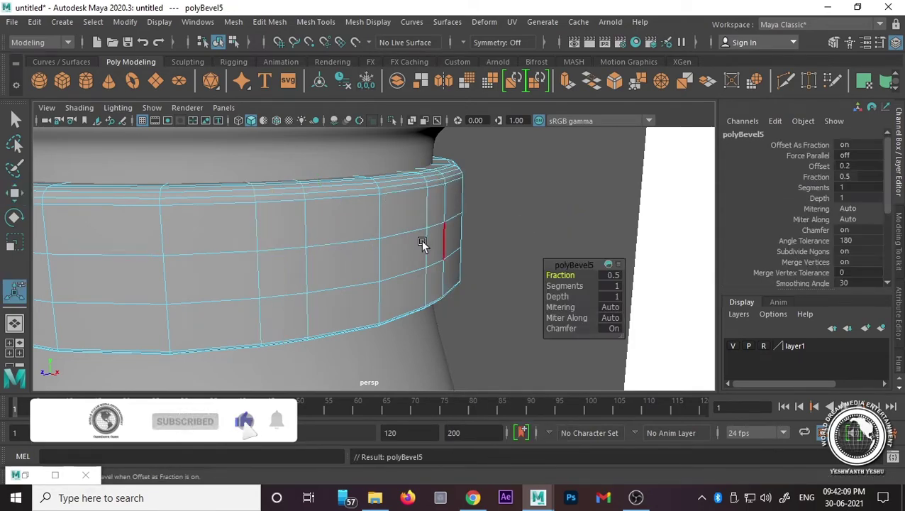
{"action": "left_click", "coordinate": [613, 276]}
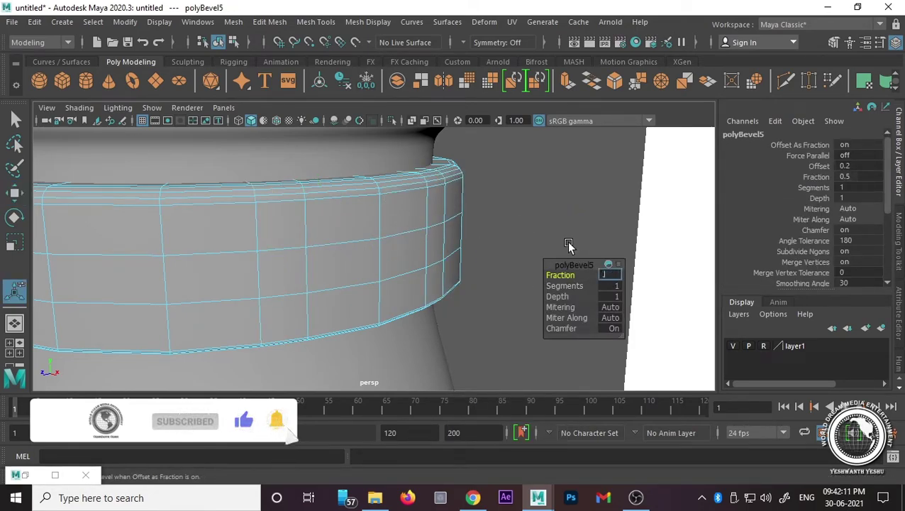
{"action": "type", "text": "2"}
{"action": "key", "text": "Return"}
{"action": "right_click_drag", "start_coordinate": [409, 132], "coordinate": [408, 96]}
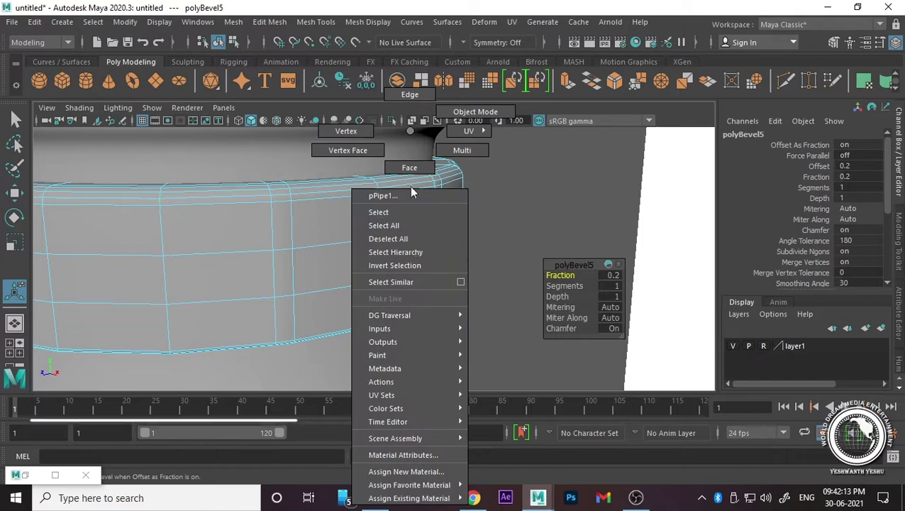
{"action": "left_click", "coordinate": [286, 236]}
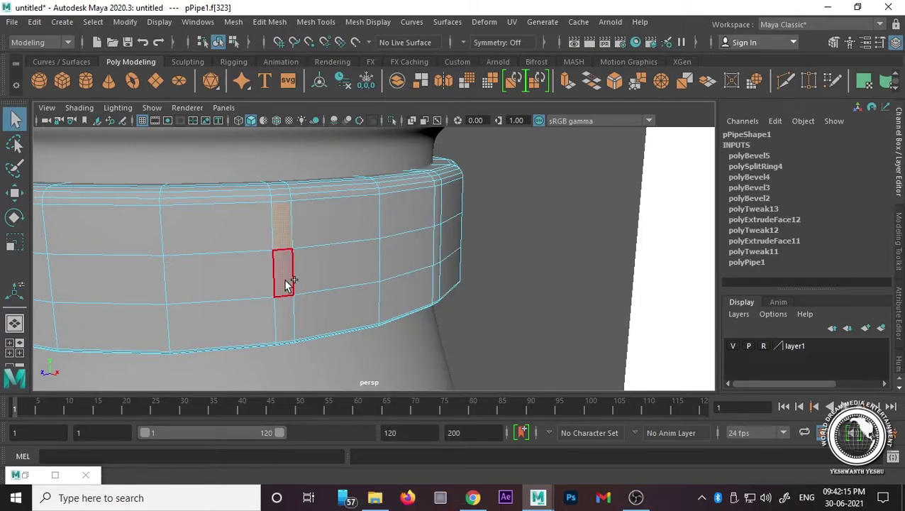
Step: Extrude the faces of both narrow strips outward into tabs
{"action": "left_click", "coordinate": [286, 284], "text": "shift"}
{"action": "left_click", "coordinate": [284, 314], "text": "shift"}
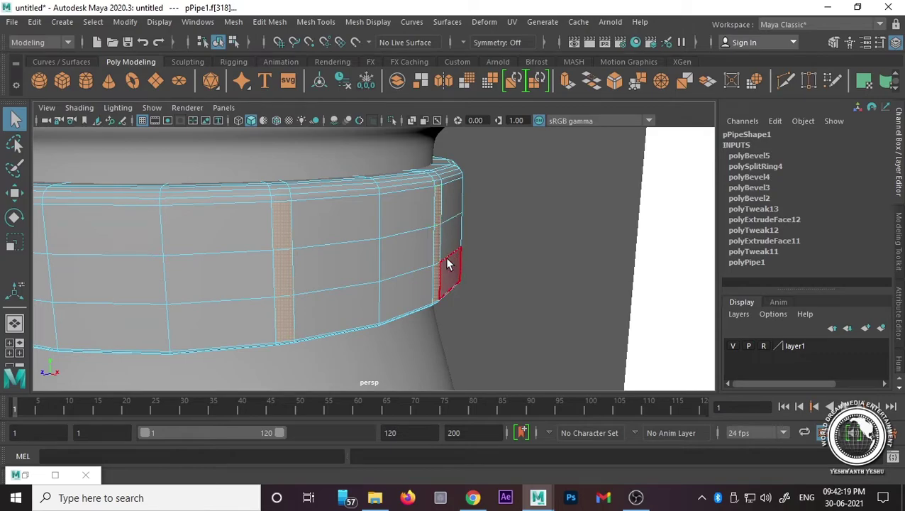
{"action": "key", "text": "ctrl+e"}
{"action": "mouse_move", "coordinate": [410, 265]}
{"action": "left_mouse_down"}
{"action": "mouse_move", "coordinate": [499, 268]}
{"action": "mouse_move", "coordinate": [414, 329]}
{"action": "mouse_move", "coordinate": [480, 321]}
{"action": "left_mouse_up"}
{"action": "scroll", "coordinate": [497, 273], "scroll_direction": "down", "scroll_amount": 3}
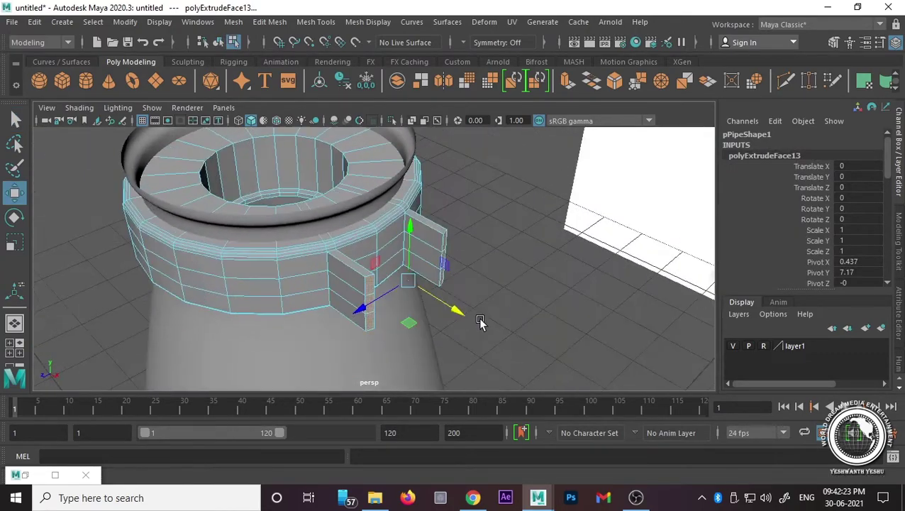
Step: Scale the extruded tab faces flat along X in the top view
{"action": "key", "text": "space"}
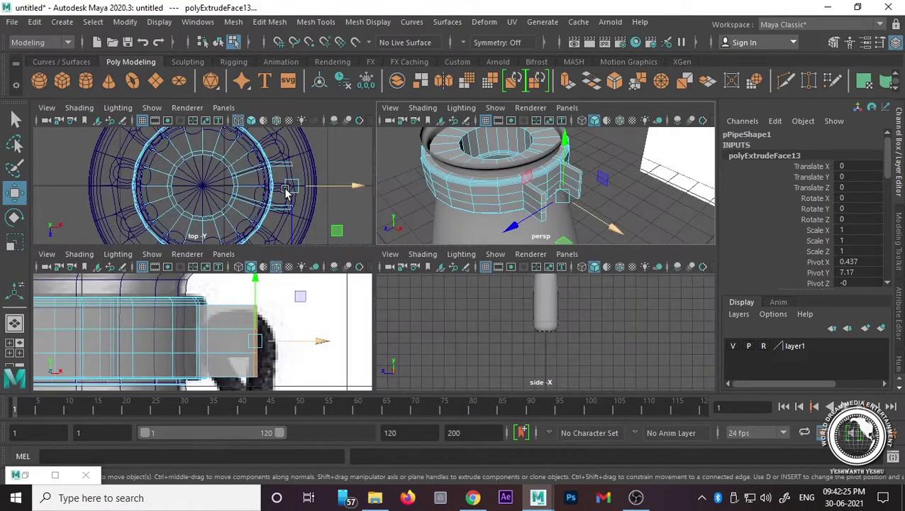
{"action": "key", "text": "space"}
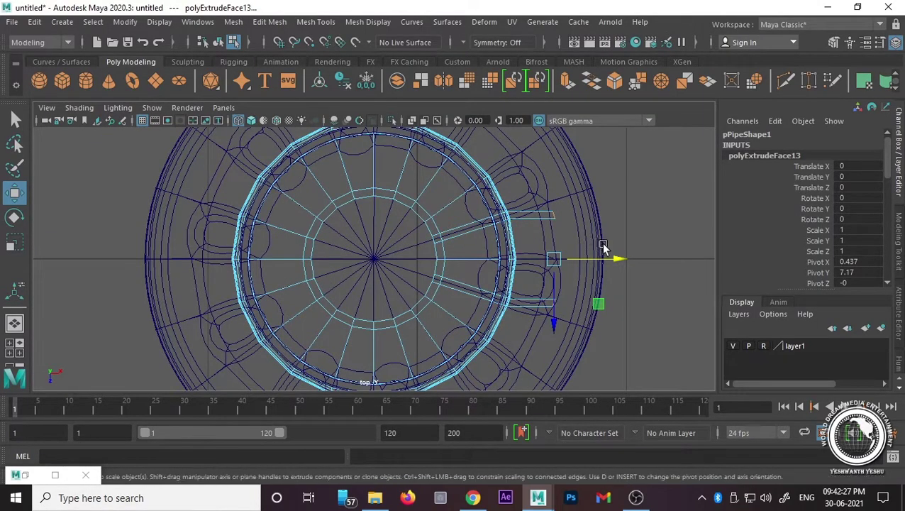
{"action": "key", "text": "r"}
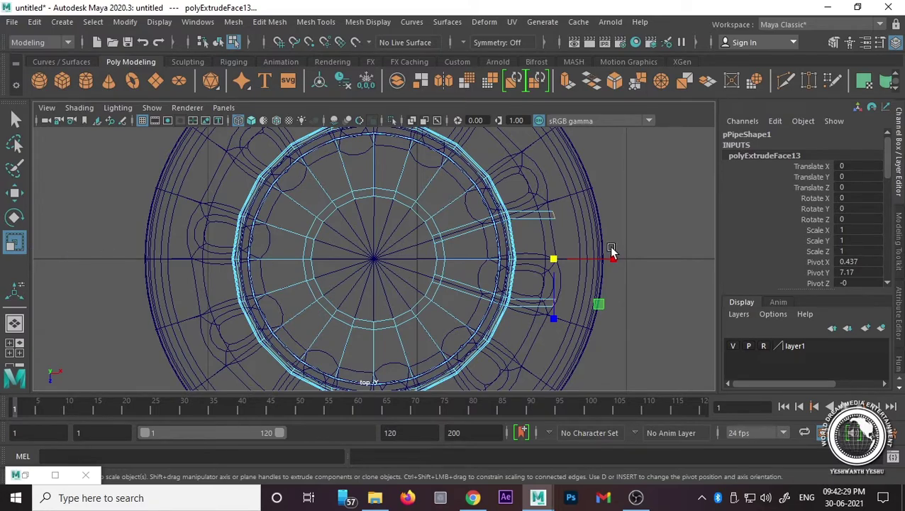
{"action": "left_click_drag", "start_coordinate": [611, 251], "coordinate": [600, 258]}
{"action": "mouse_move", "coordinate": [364, 244]}
{"action": "left_mouse_down"}
{"action": "mouse_move", "coordinate": [614, 246]}
{"action": "mouse_move", "coordinate": [667, 257]}
{"action": "left_mouse_up"}
{"action": "key", "text": "w"}
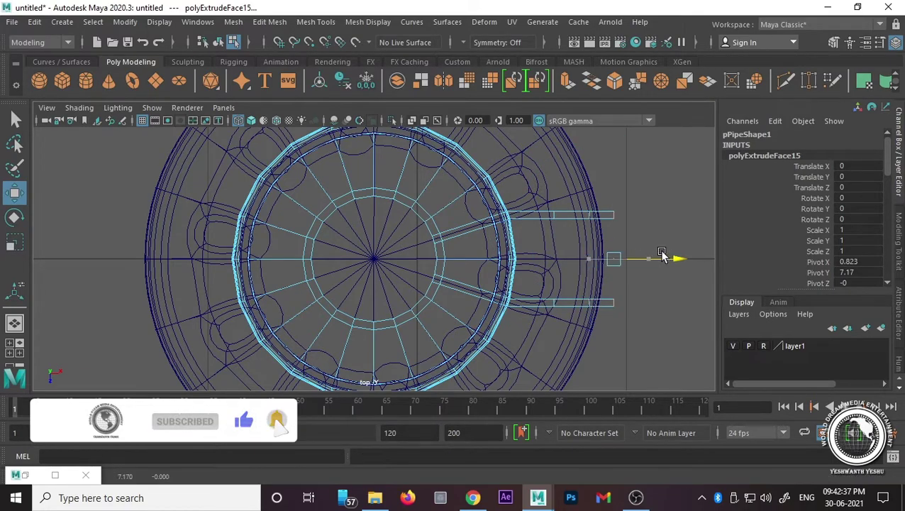
Step: Frame the tabs in the front view and check them against the reference lug
{"action": "key", "text": "space"}
{"action": "key", "text": "space"}
{"action": "scroll", "coordinate": [469, 294], "scroll_direction": "down", "scroll_amount": 5}
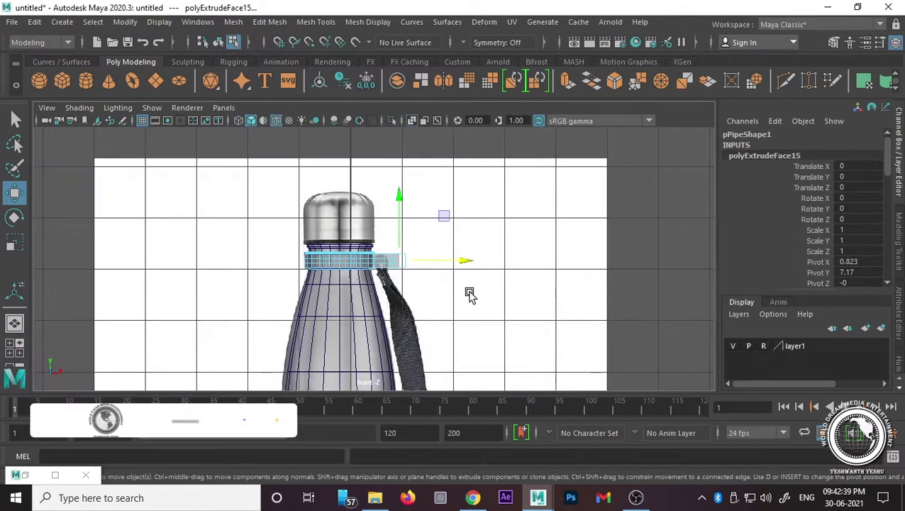
{"action": "scroll", "coordinate": [466, 294], "scroll_direction": "up", "scroll_amount": 3}
{"action": "scroll", "coordinate": [466, 294], "scroll_direction": "up", "scroll_amount": 3}
{"action": "middle_click_drag", "start_coordinate": [465, 294], "coordinate": [434, 277], "text": "alt"}
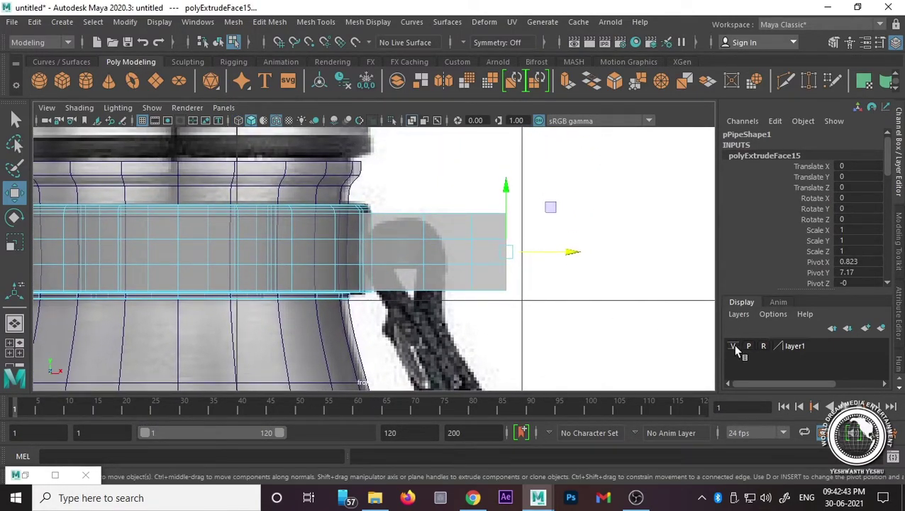
{"action": "scroll", "coordinate": [348, 266], "scroll_direction": "down", "scroll_amount": 5}
{"action": "right_click_drag", "start_coordinate": [345, 264], "coordinate": [419, 111]}
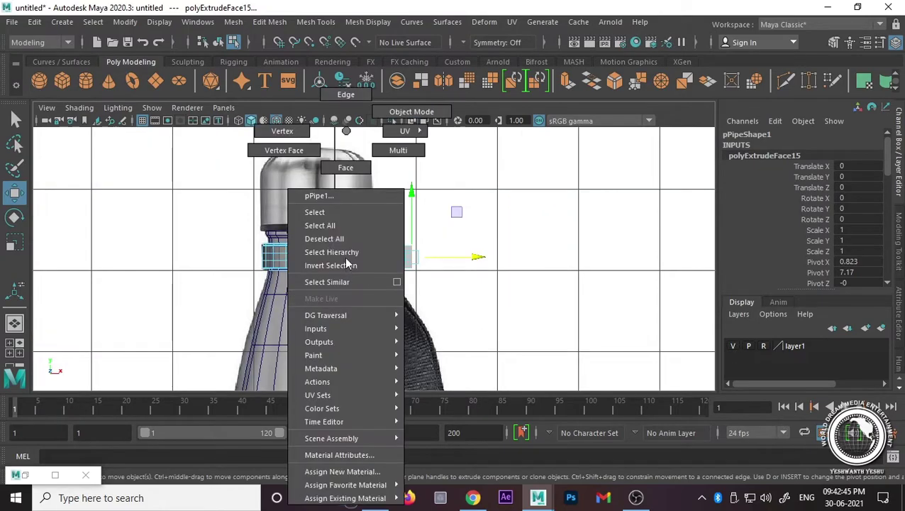
{"action": "scroll", "coordinate": [473, 271], "scroll_direction": "up", "scroll_amount": 3}
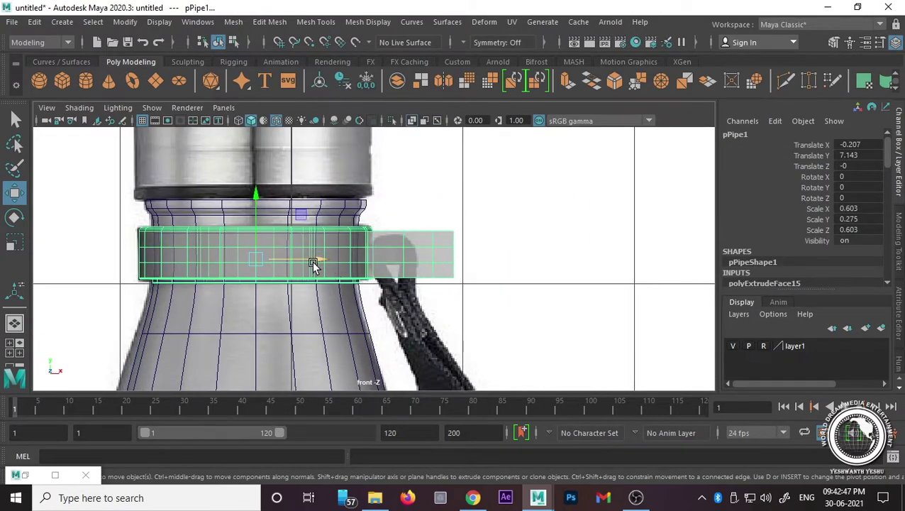
{"action": "mouse_move", "coordinate": [313, 264]}
{"action": "left_mouse_down"}
{"action": "mouse_move", "coordinate": [764, 226]}
{"action": "mouse_move", "coordinate": [621, 264]}
{"action": "left_mouse_up"}
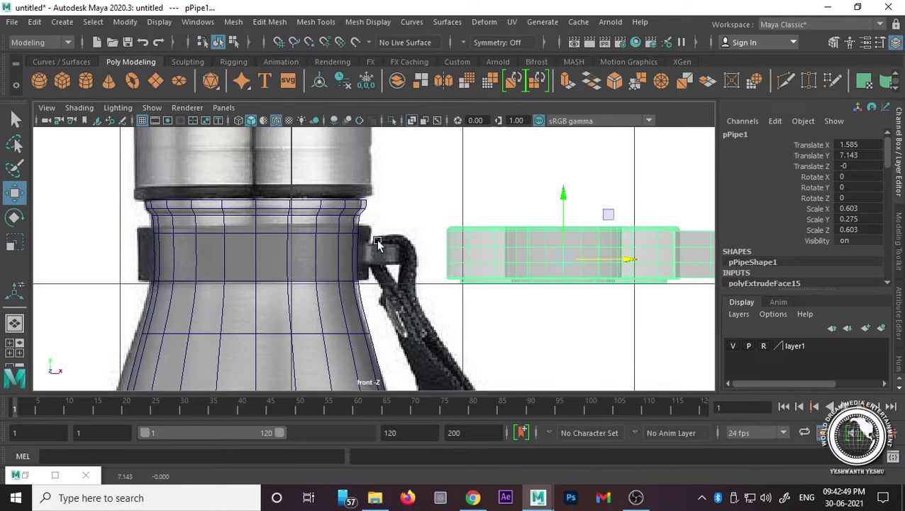
{"action": "key", "text": "ctrl+z"}
{"action": "scroll", "coordinate": [417, 275], "scroll_direction": "up", "scroll_amount": 3}
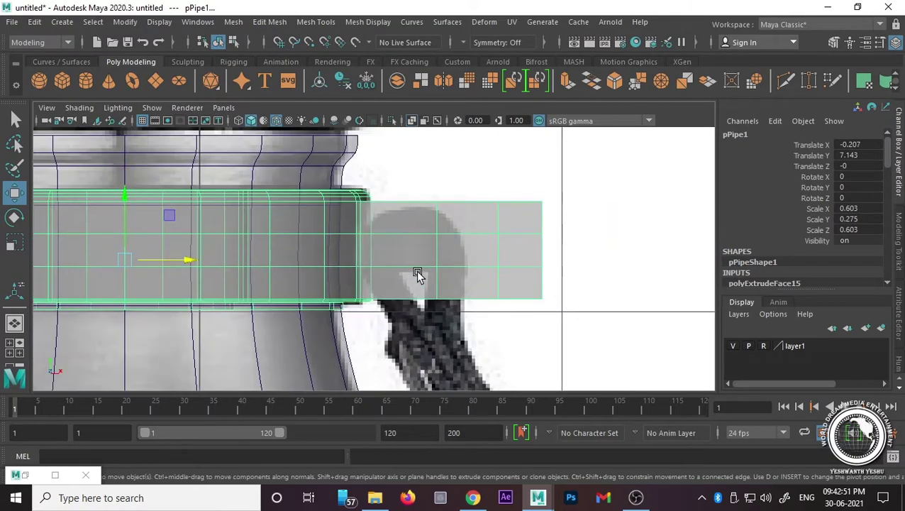
Step: Pull the tabs' end vertices back inward to line up with the lug
{"action": "right_click_drag", "start_coordinate": [461, 237], "coordinate": [426, 130]}
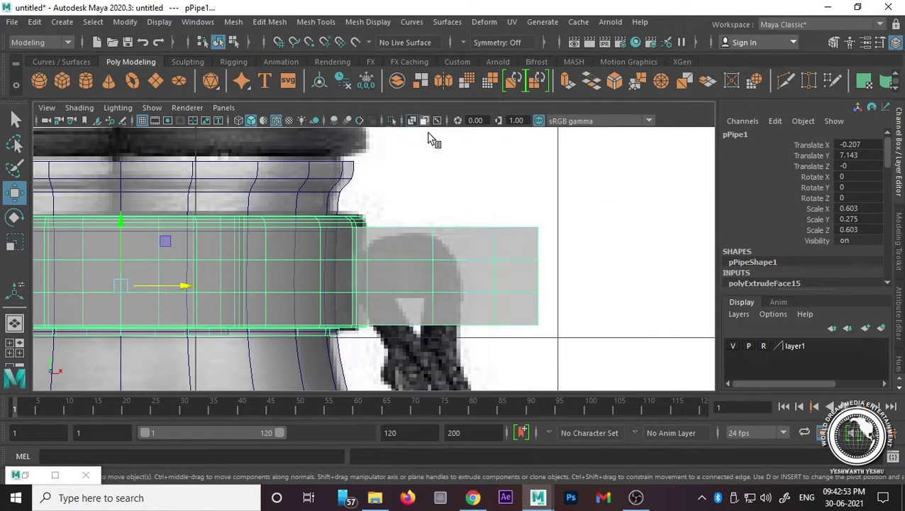
{"action": "left_click_drag", "start_coordinate": [516, 236], "coordinate": [638, 341]}
{"action": "mouse_move", "coordinate": [568, 278]}
{"action": "left_mouse_down"}
{"action": "mouse_move", "coordinate": [464, 271]}
{"action": "mouse_move", "coordinate": [407, 360]}
{"action": "left_mouse_up"}
{"action": "left_click_drag", "start_coordinate": [468, 276], "coordinate": [444, 276]}
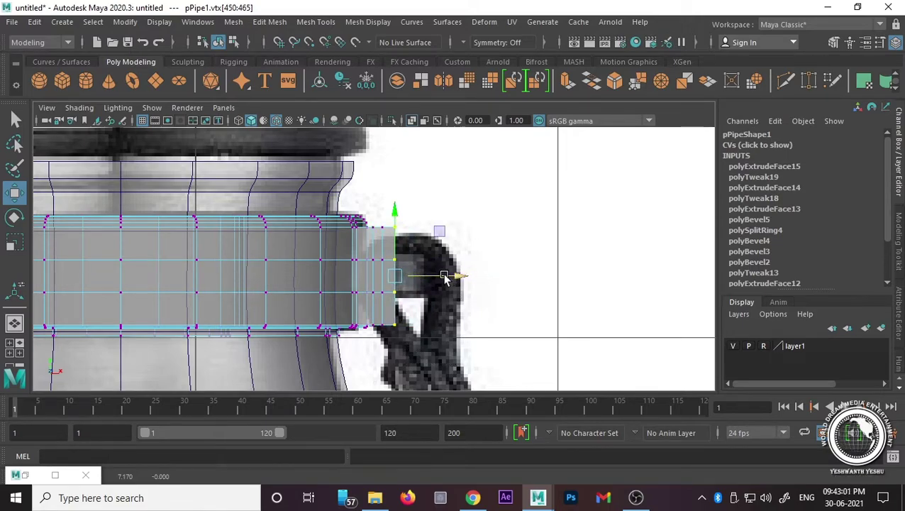
Step: Delete the inner faces of the two tabs in the perspective view
{"action": "key", "text": "space"}
{"action": "left_click", "coordinate": [507, 278]}
{"action": "mouse_move", "coordinate": [507, 279]}
{"action": "left_mouse_down", "text": "alt"}
{"action": "mouse_move", "coordinate": [405, 312]}
{"action": "mouse_move", "coordinate": [456, 291]}
{"action": "left_mouse_up", "text": "alt"}
{"action": "right_click_drag", "start_coordinate": [328, 271], "coordinate": [324, 165]}
{"action": "left_click", "coordinate": [353, 283]}
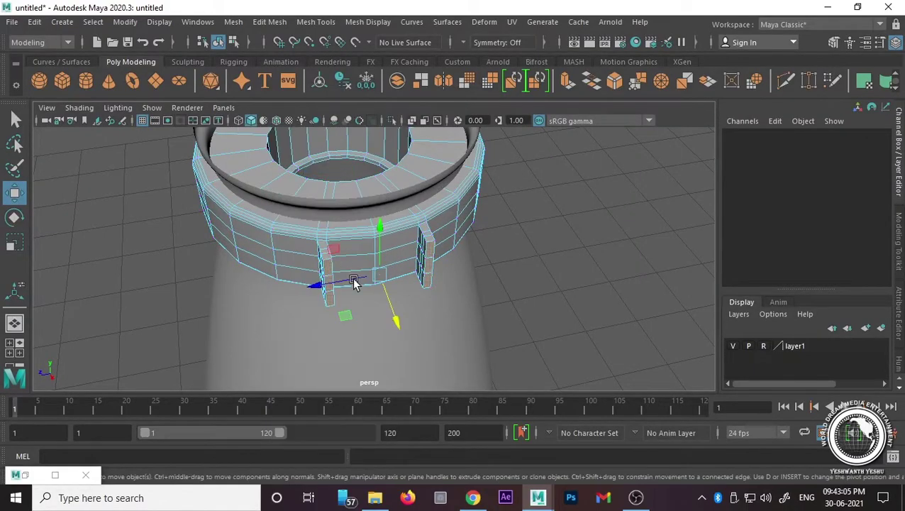
{"action": "scroll", "coordinate": [364, 290], "scroll_direction": "up", "scroll_amount": 3}
{"action": "mouse_move", "coordinate": [350, 307]}
{"action": "left_mouse_down", "text": "alt"}
{"action": "mouse_move", "coordinate": [276, 295]}
{"action": "mouse_move", "coordinate": [311, 290]}
{"action": "left_mouse_up", "text": "alt"}
{"action": "scroll", "coordinate": [323, 287], "scroll_direction": "up", "scroll_amount": 3}
{"action": "scroll", "coordinate": [311, 290], "scroll_direction": "down", "scroll_amount": 3}
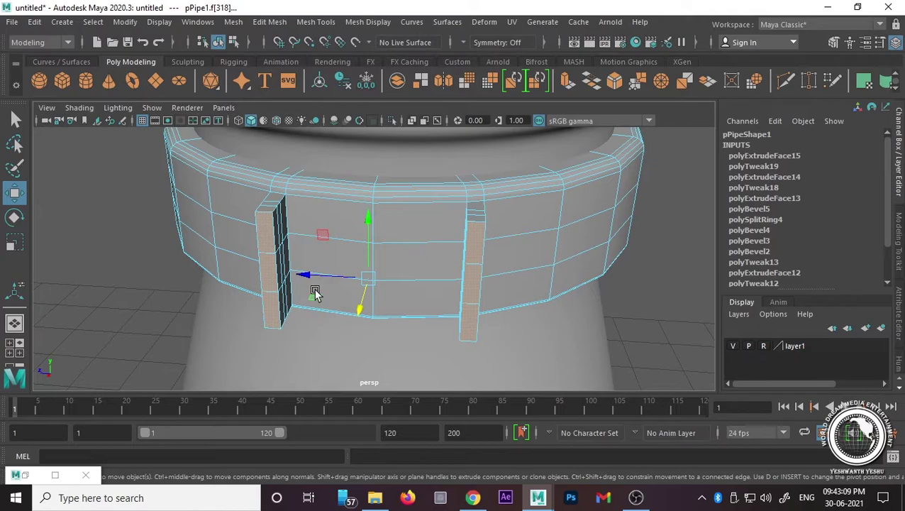
{"action": "key", "text": "Delete"}
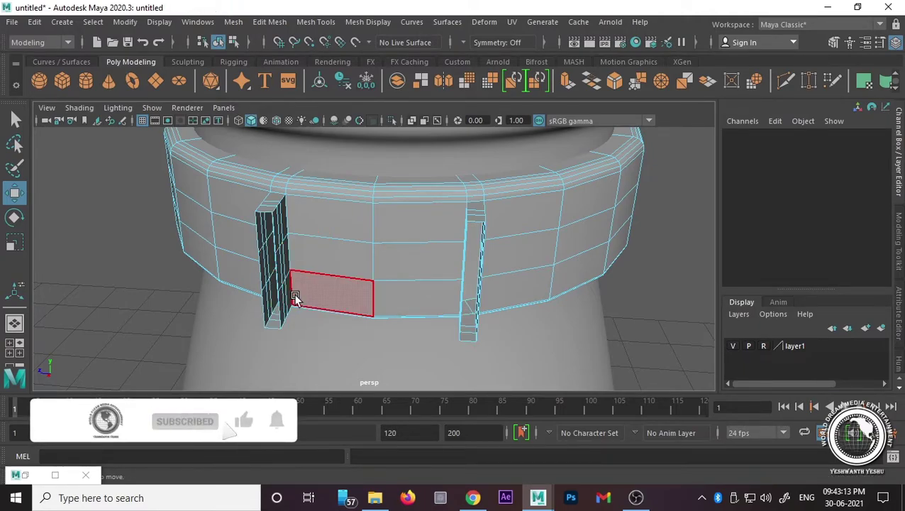
Step: Delete the three facing side faces of the first pillar
{"action": "mouse_move", "coordinate": [295, 299]}
{"action": "left_mouse_down", "text": "alt"}
{"action": "mouse_move", "coordinate": [253, 298]}
{"action": "mouse_move", "coordinate": [277, 293]}
{"action": "mouse_move", "coordinate": [275, 325]}
{"action": "left_mouse_up", "text": "alt"}
{"action": "scroll", "coordinate": [248, 305], "scroll_direction": "up", "scroll_amount": 3}
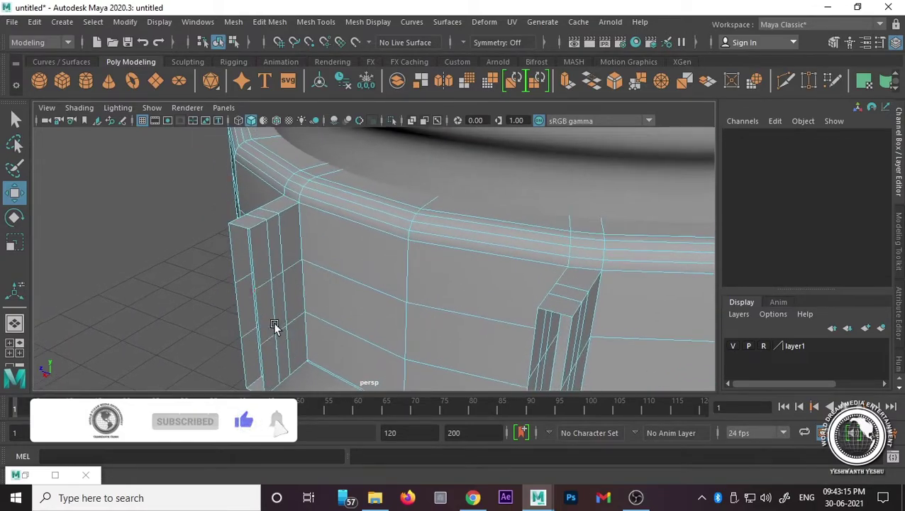
{"action": "left_click", "coordinate": [260, 273]}
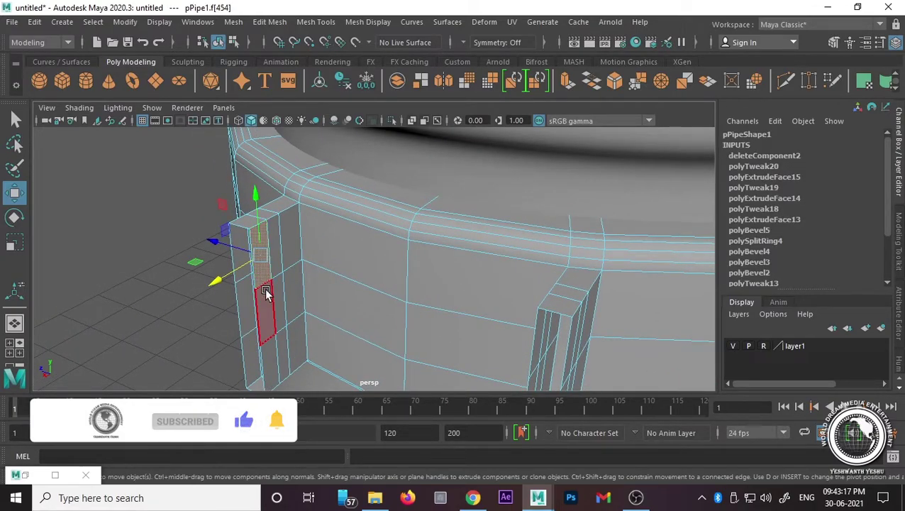
{"action": "key", "text": "Delete"}
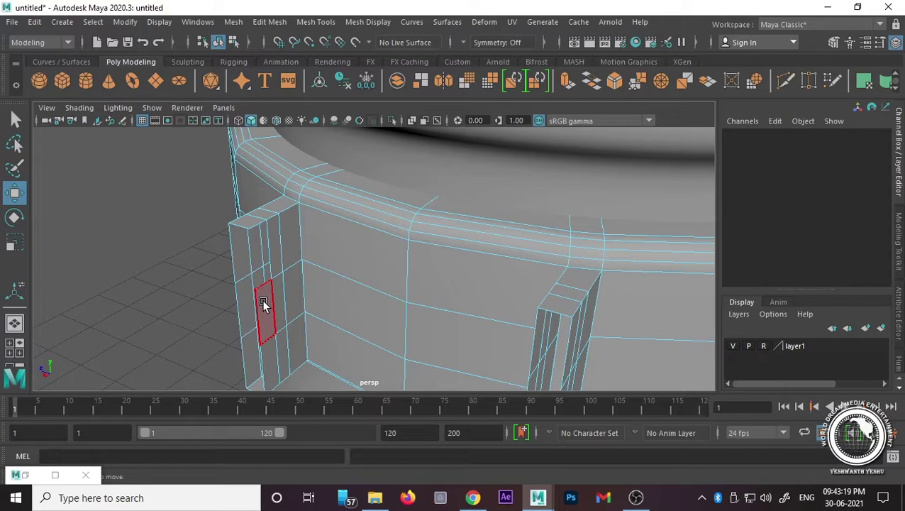
{"action": "left_click", "coordinate": [262, 299]}
{"action": "key", "text": "Delete"}
{"action": "left_click", "coordinate": [269, 355]}
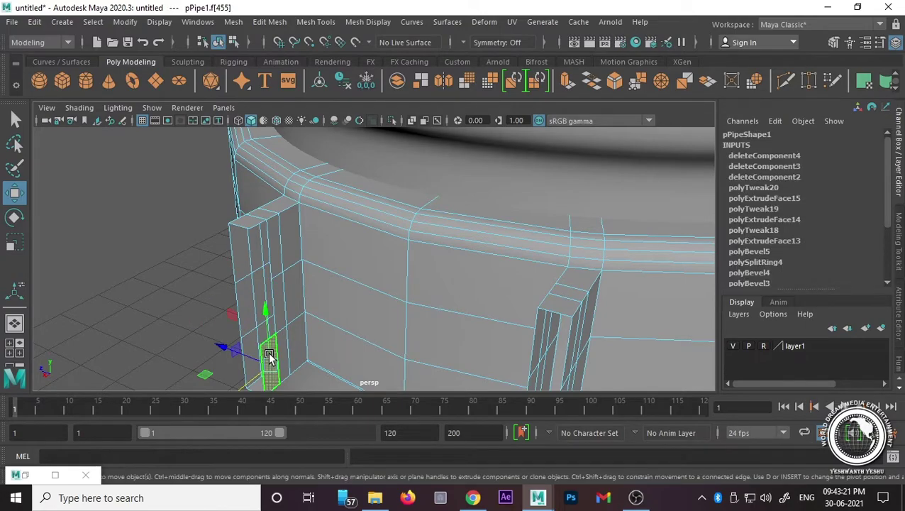
{"action": "key", "text": "Delete"}
Step: Delete the two facing side faces of the second pillar
{"action": "left_click_drag", "start_coordinate": [470, 334], "coordinate": [559, 323], "text": "alt"}
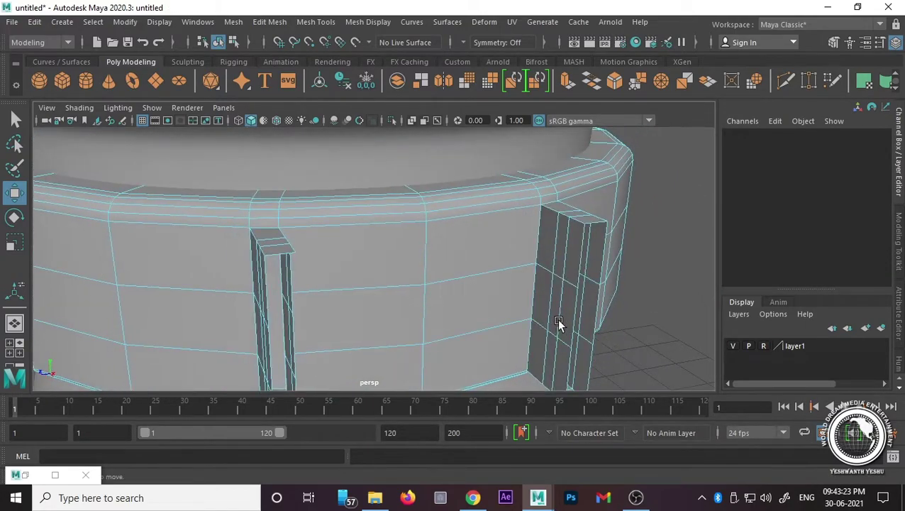
{"action": "left_click", "coordinate": [575, 252]}
{"action": "key", "text": "Delete"}
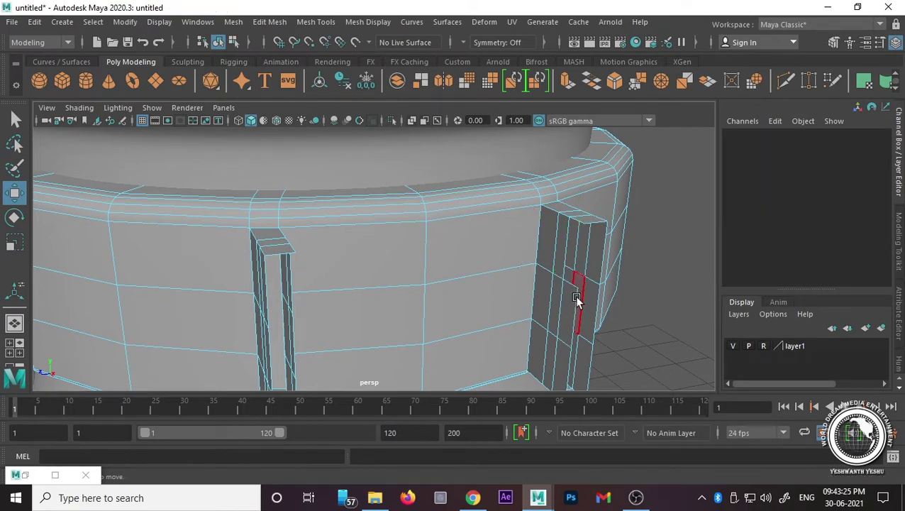
{"action": "left_click", "coordinate": [559, 303]}
{"action": "key", "text": "Delete"}
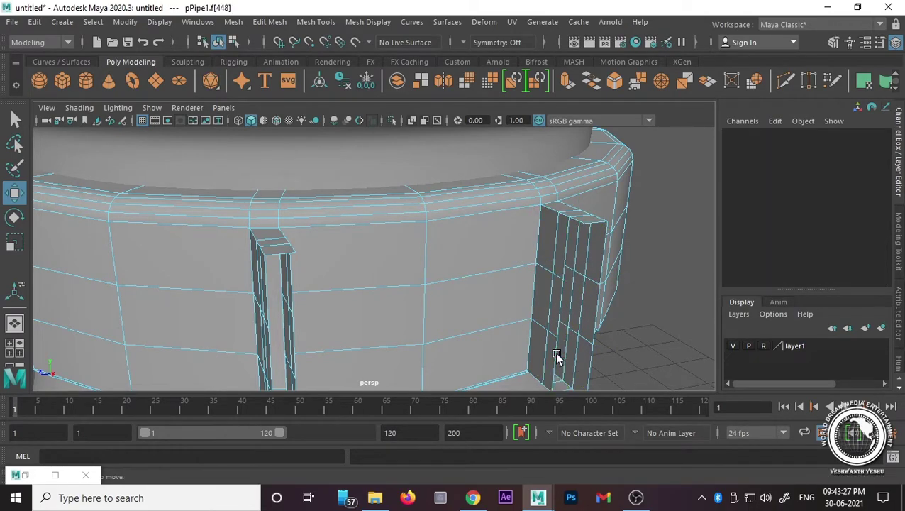
Step: Select the bottom edges of both pillar openings
{"action": "mouse_move", "coordinate": [381, 296]}
{"action": "left_mouse_down", "text": "alt"}
{"action": "mouse_move", "coordinate": [303, 308]}
{"action": "mouse_move", "coordinate": [354, 218]}
{"action": "mouse_move", "coordinate": [393, 220]}
{"action": "mouse_move", "coordinate": [373, 281]}
{"action": "left_mouse_up", "text": "alt"}
{"action": "right_click_drag", "start_coordinate": [344, 130], "coordinate": [342, 99]}
{"action": "scroll", "coordinate": [331, 186], "scroll_direction": "up", "scroll_amount": 2}
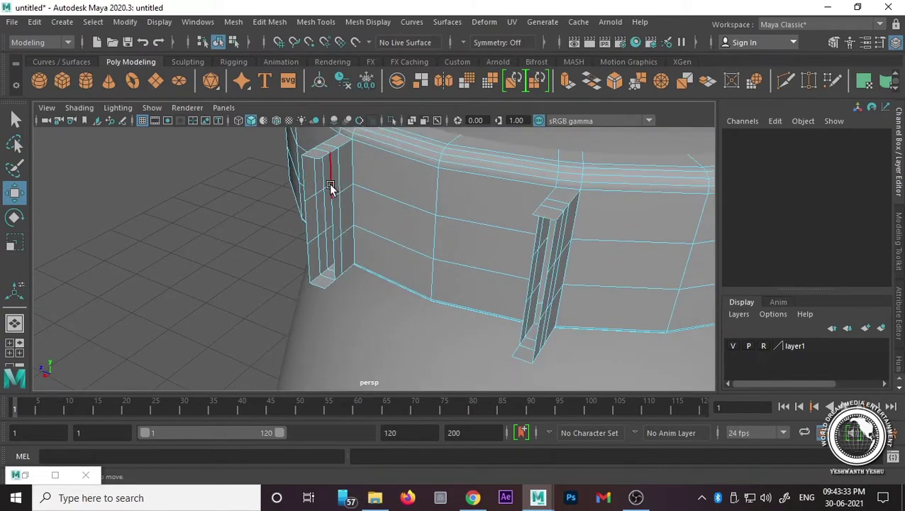
{"action": "scroll", "coordinate": [321, 262], "scroll_direction": "down", "scroll_amount": 1}
{"action": "left_click", "coordinate": [320, 272]}
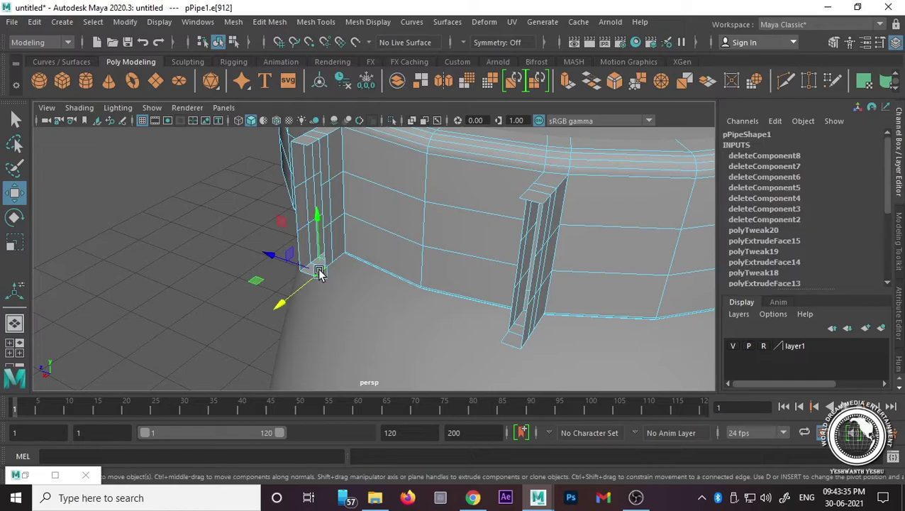
{"action": "left_click", "coordinate": [507, 336], "text": "shift"}
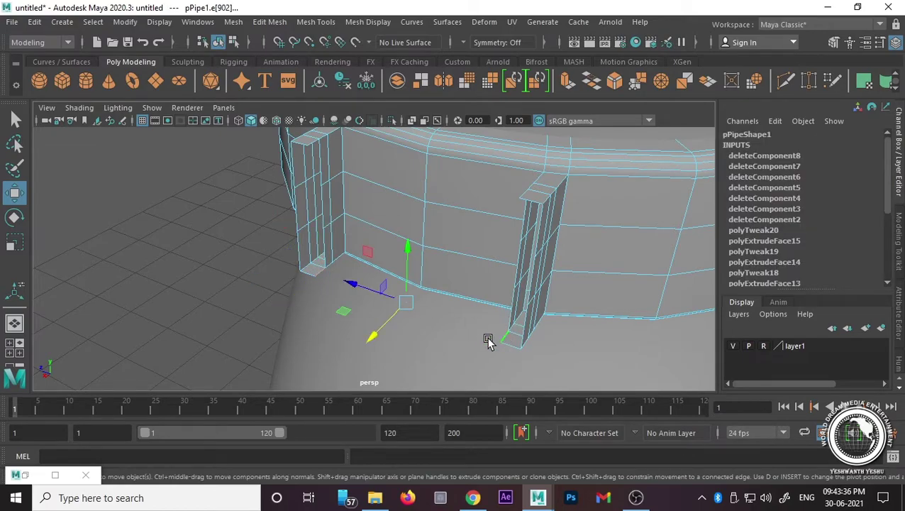
Step: Bridge the bottom edges of the pillars and fill the wall gap with Bridge
{"action": "left_click", "coordinate": [269, 22]}
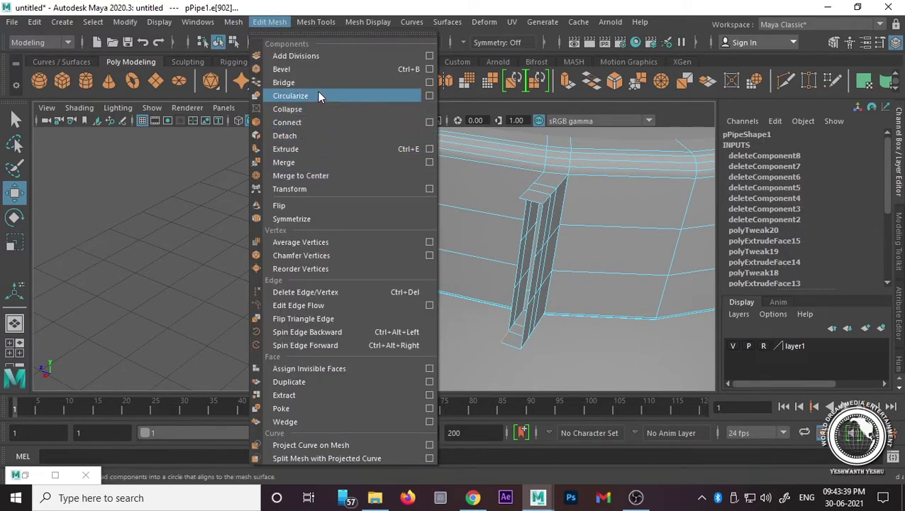
{"action": "left_click", "coordinate": [318, 82]}
{"action": "scroll", "coordinate": [340, 289], "scroll_direction": "up", "scroll_amount": 2}
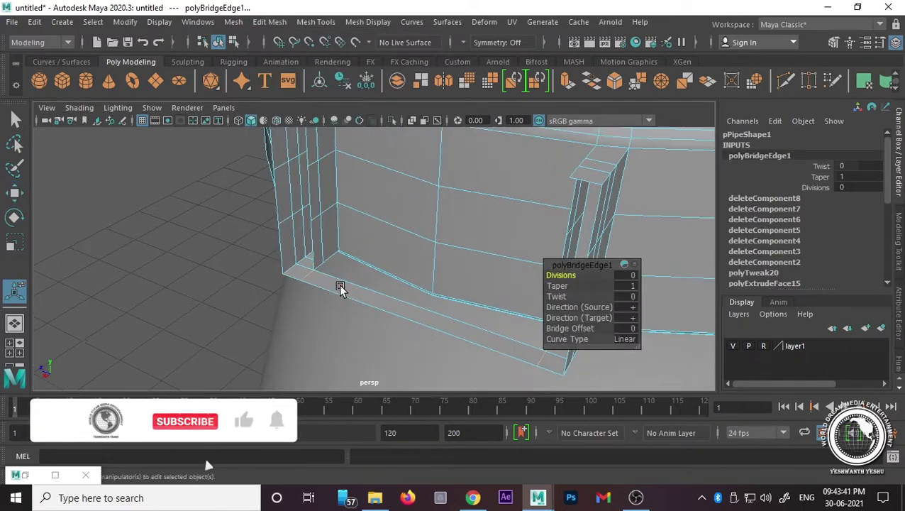
{"action": "mouse_move", "coordinate": [331, 293]}
{"action": "left_mouse_down", "text": "alt"}
{"action": "mouse_move", "coordinate": [361, 273]}
{"action": "mouse_move", "coordinate": [297, 258]}
{"action": "mouse_move", "coordinate": [340, 268]}
{"action": "left_mouse_up", "text": "alt"}
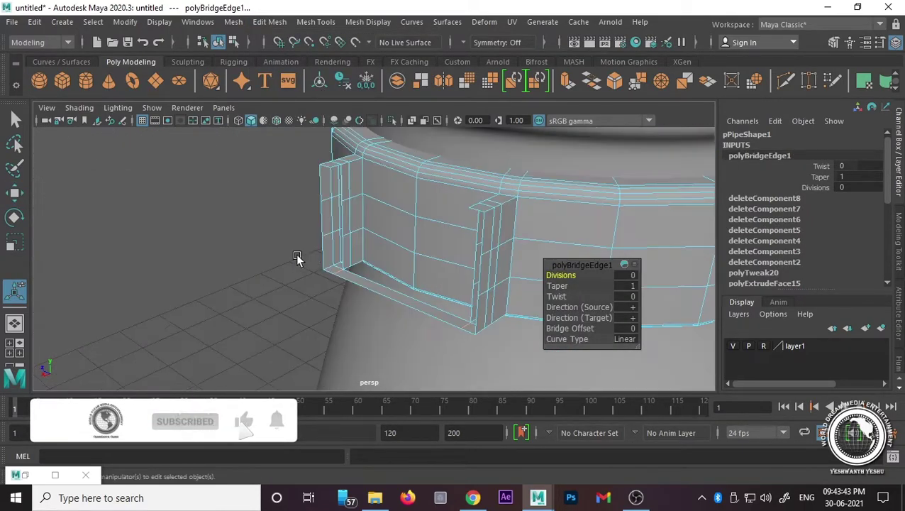
{"action": "left_click", "coordinate": [417, 260]}
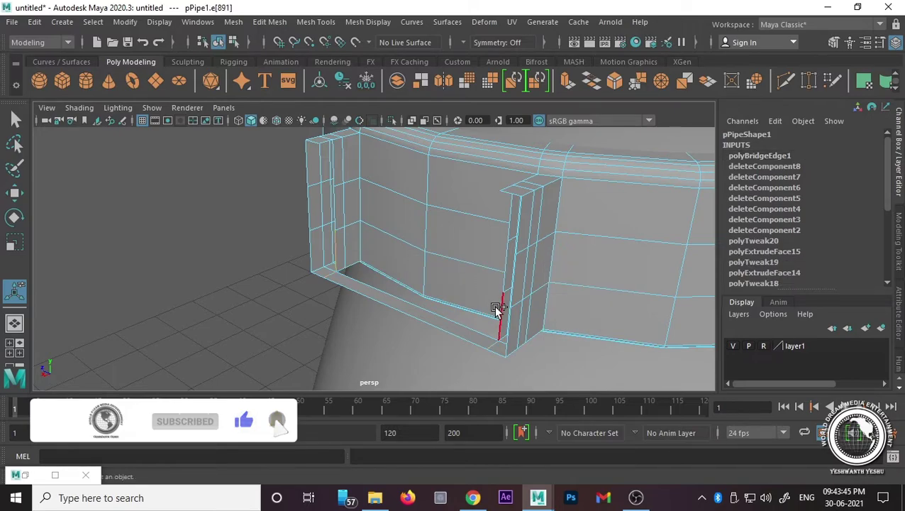
{"action": "key", "text": "g"}
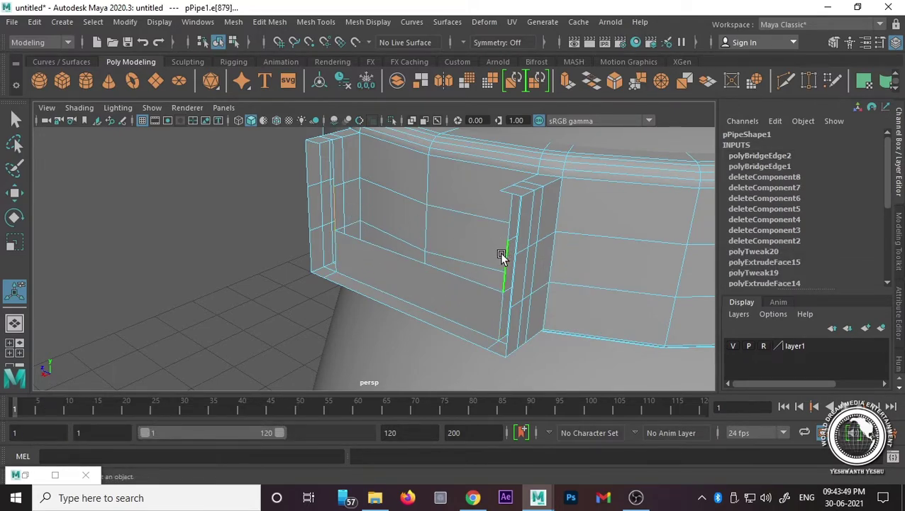
{"action": "key", "text": "g"}
Step: Bridge the top edges of the pillar openings closed
{"action": "left_click", "coordinate": [335, 164]}
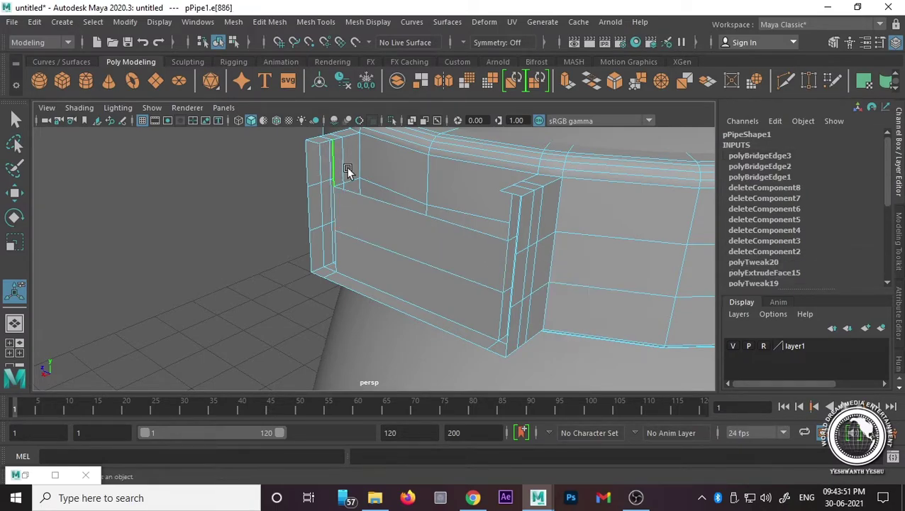
{"action": "key", "text": "g"}
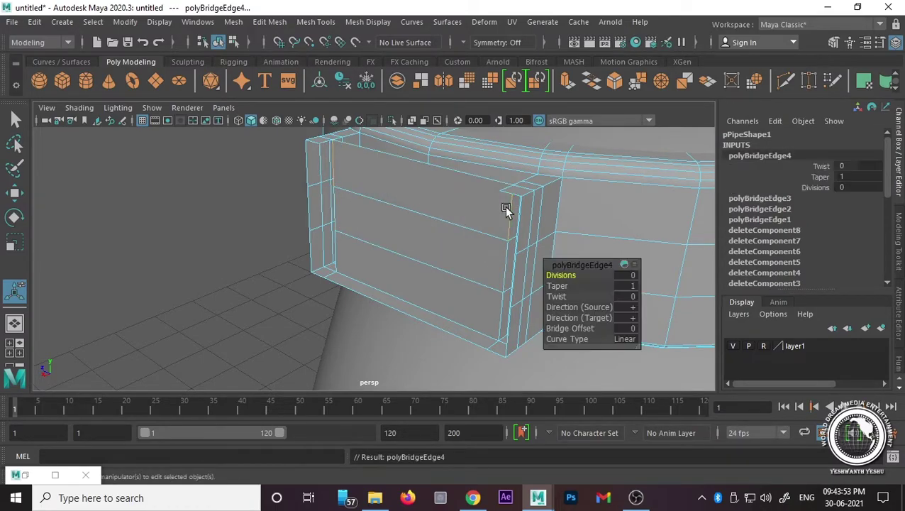
{"action": "mouse_move", "coordinate": [412, 196]}
{"action": "left_mouse_down", "text": "alt"}
{"action": "mouse_move", "coordinate": [343, 277]}
{"action": "mouse_move", "coordinate": [376, 287]}
{"action": "mouse_move", "coordinate": [329, 283]}
{"action": "mouse_move", "coordinate": [379, 265]}
{"action": "mouse_move", "coordinate": [422, 267]}
{"action": "mouse_move", "coordinate": [354, 229]}
{"action": "left_mouse_up", "text": "alt"}
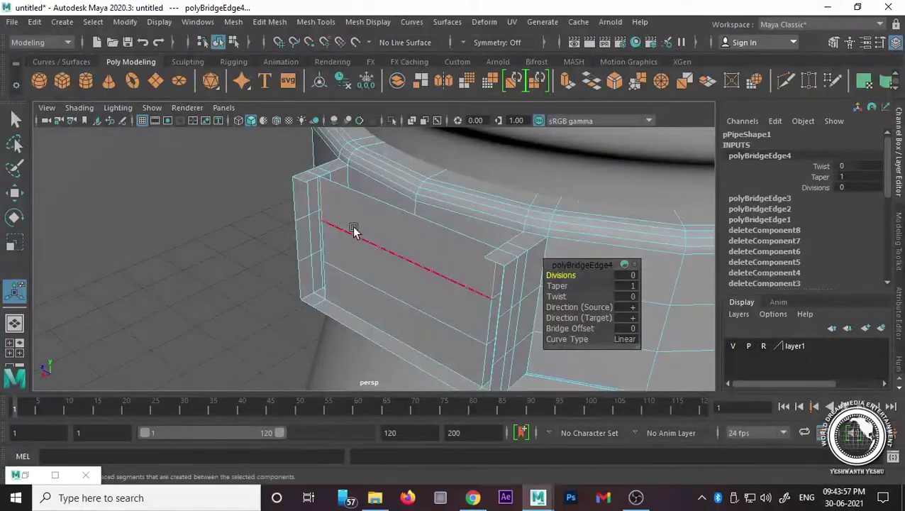
{"action": "left_click", "coordinate": [438, 227]}
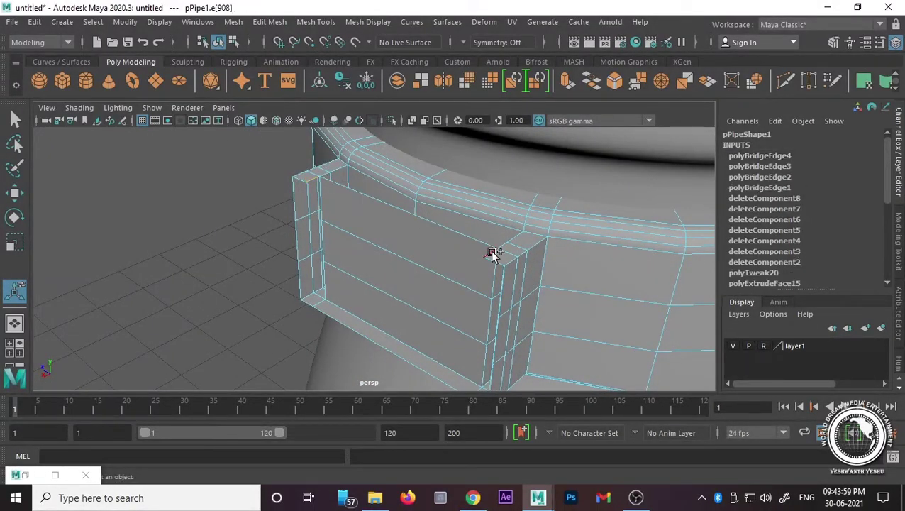
{"action": "key", "text": "g"}
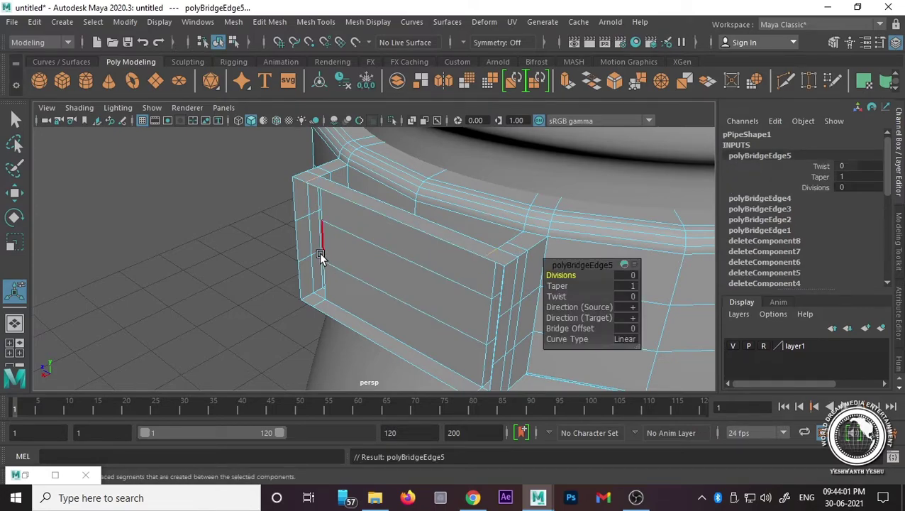
Step: Bridge the last pair of open edges to complete the strap loop
{"action": "left_click_drag", "start_coordinate": [317, 256], "coordinate": [307, 238], "text": "alt"}
{"action": "left_click", "coordinate": [283, 220]}
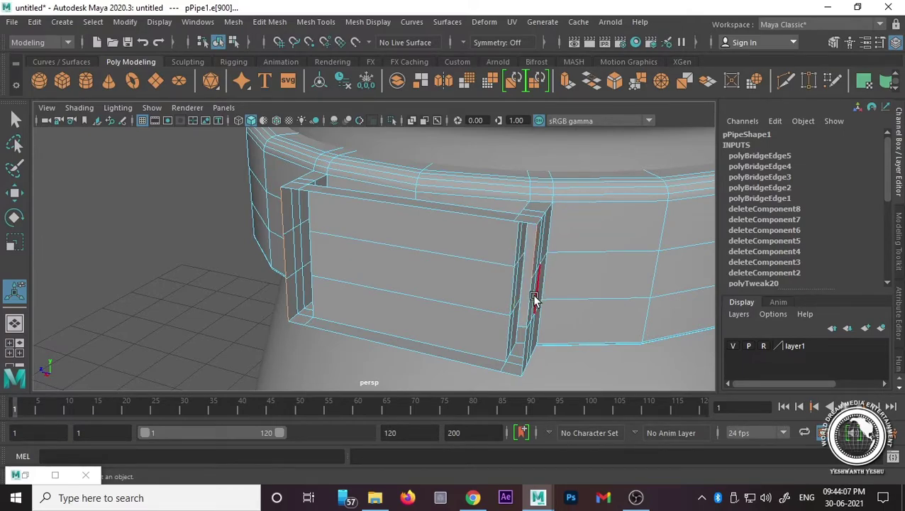
{"action": "left_click_drag", "start_coordinate": [534, 297], "coordinate": [494, 294], "text": "alt"}
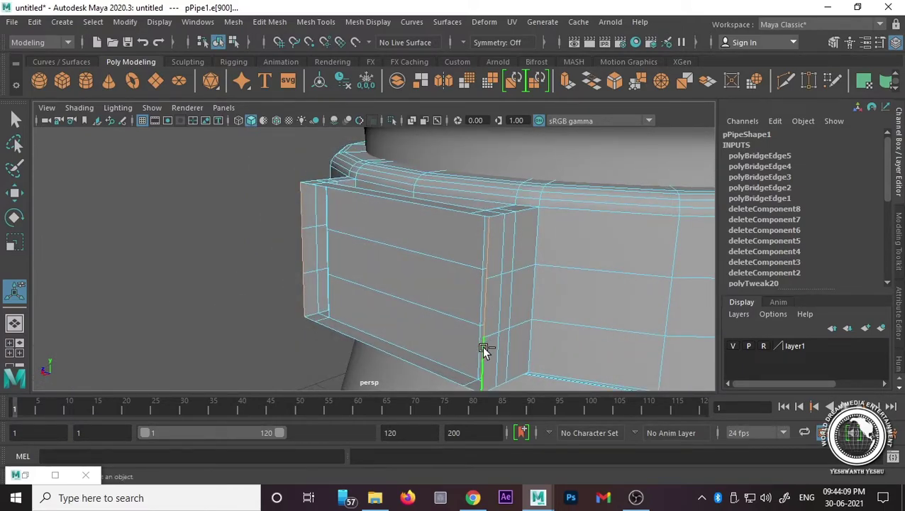
{"action": "left_click", "coordinate": [278, 23]}
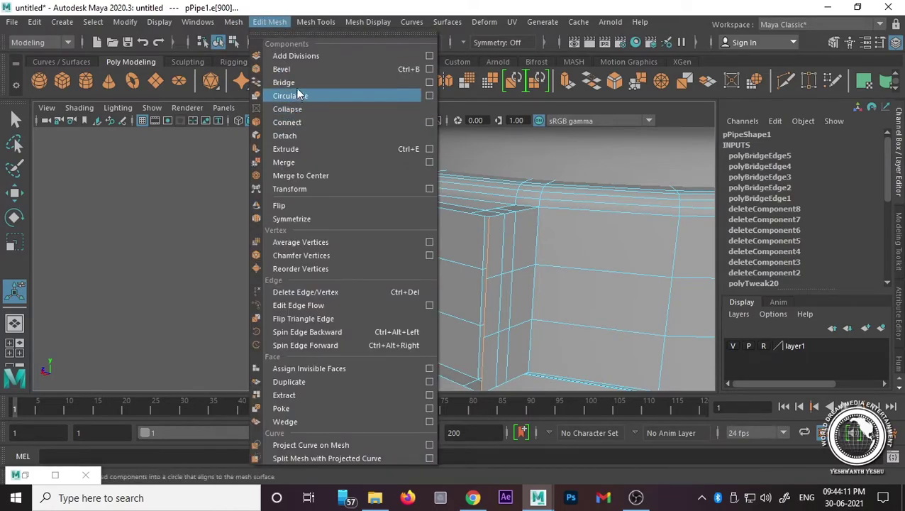
{"action": "left_click", "coordinate": [287, 81]}
{"action": "left_click_drag", "start_coordinate": [367, 254], "coordinate": [440, 234], "text": "alt"}
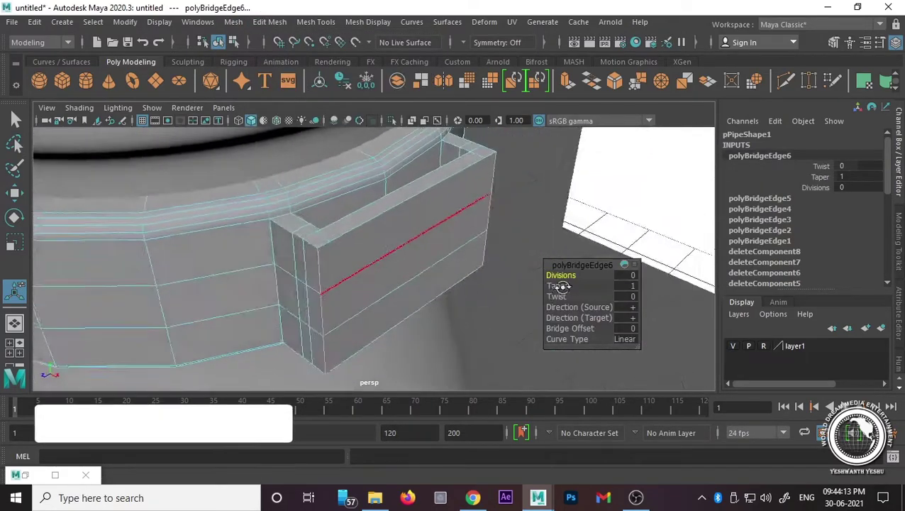
{"action": "mouse_move", "coordinate": [428, 130]}
{"action": "right_mouse_down"}
{"action": "mouse_move", "coordinate": [427, 207]}
{"action": "mouse_move", "coordinate": [494, 111]}
{"action": "right_mouse_up"}
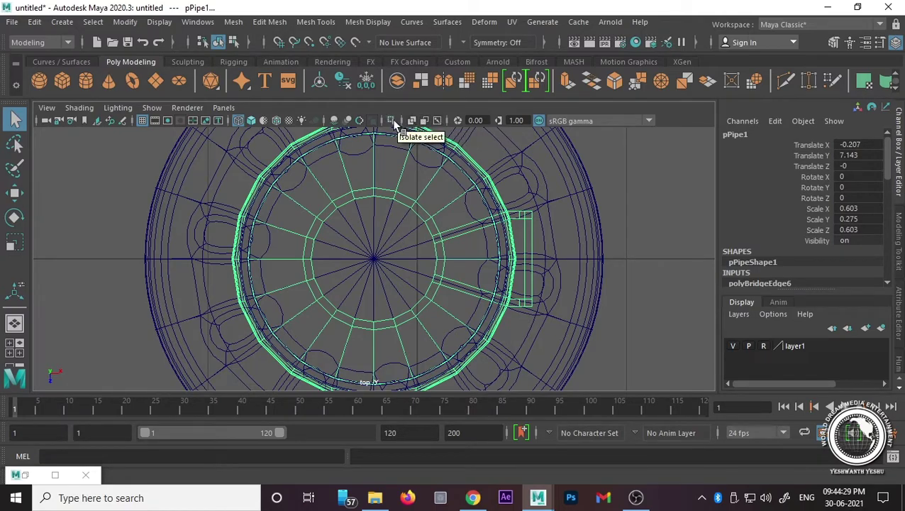
Step: Isolate the pipe ring in the view and return it to whole-object selection
{"action": "left_click", "coordinate": [393, 120]}
{"action": "left_click", "coordinate": [561, 205]}
{"action": "left_click", "coordinate": [531, 236]}
{"action": "middle_click_drag", "start_coordinate": [531, 236], "coordinate": [399, 215], "text": "alt"}
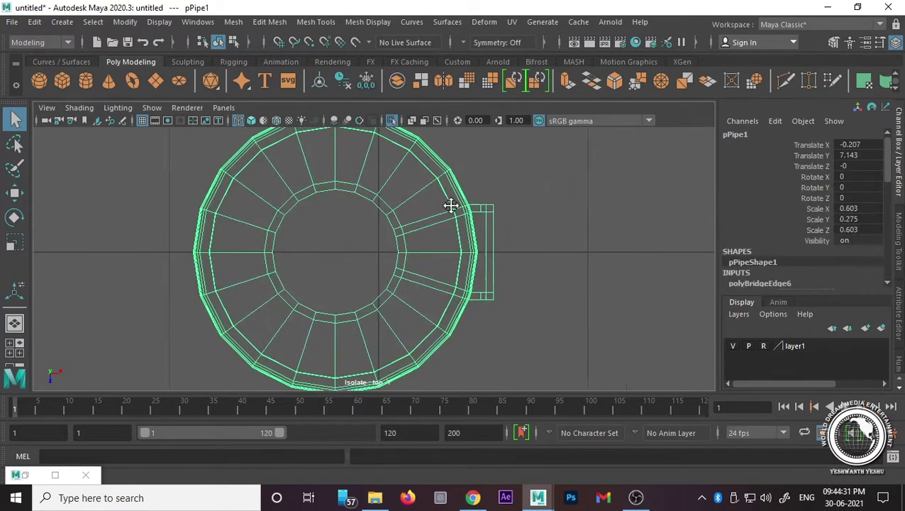
{"action": "mouse_move", "coordinate": [472, 132]}
{"action": "right_mouse_down"}
{"action": "mouse_move", "coordinate": [444, 148]}
{"action": "mouse_move", "coordinate": [409, 131]}
{"action": "right_mouse_up"}
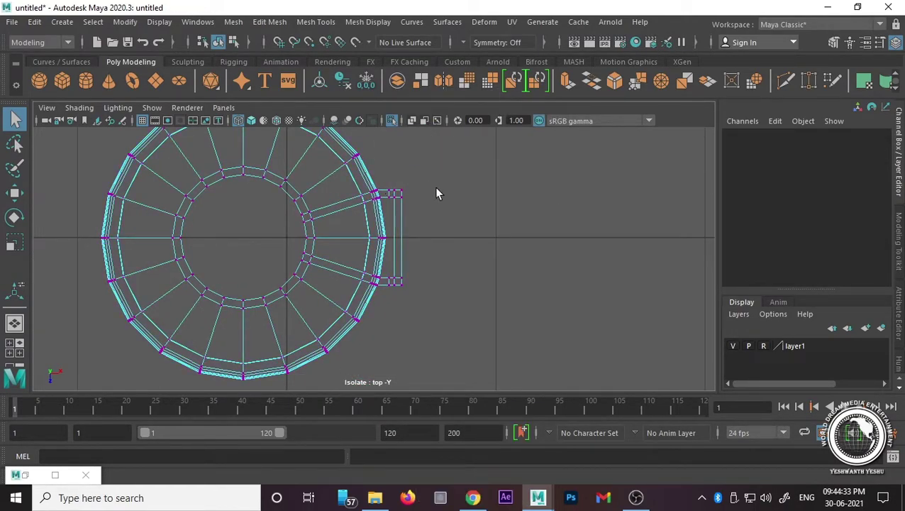
{"action": "right_click_drag", "start_coordinate": [420, 224], "coordinate": [438, 146]}
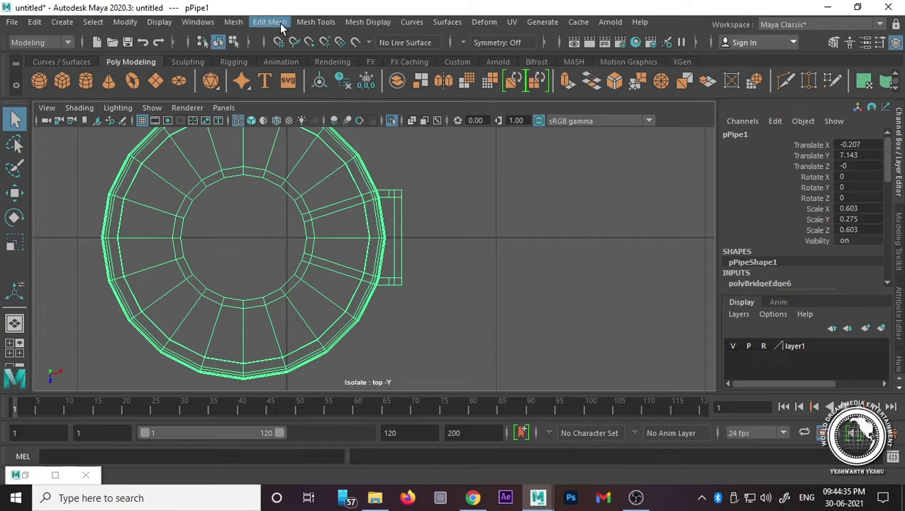
Step: Insert an edge loop across the joined strap tab, then go back to object selection
{"action": "left_click", "coordinate": [315, 22]}
{"action": "left_click", "coordinate": [366, 123]}
{"action": "scroll", "coordinate": [422, 241], "scroll_direction": "up", "scroll_amount": 3}
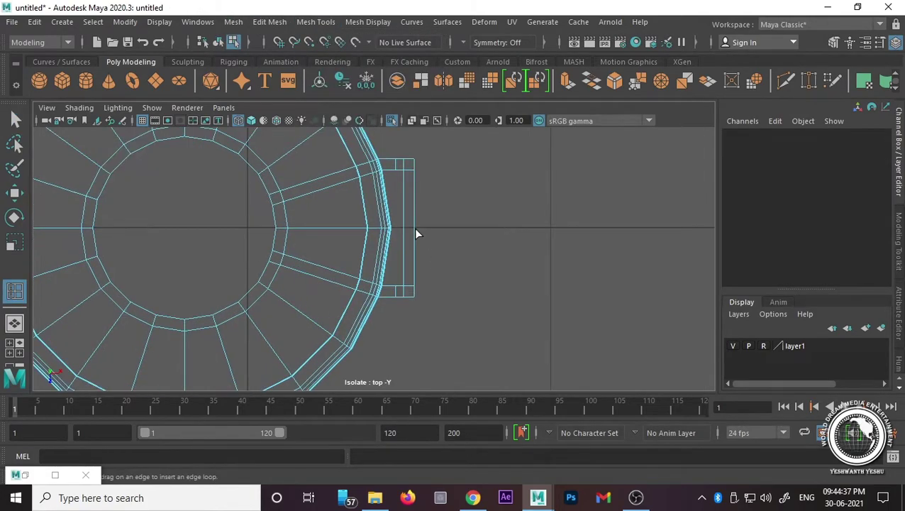
{"action": "left_click", "coordinate": [414, 228]}
{"action": "key", "text": "space"}
{"action": "key", "text": "space"}
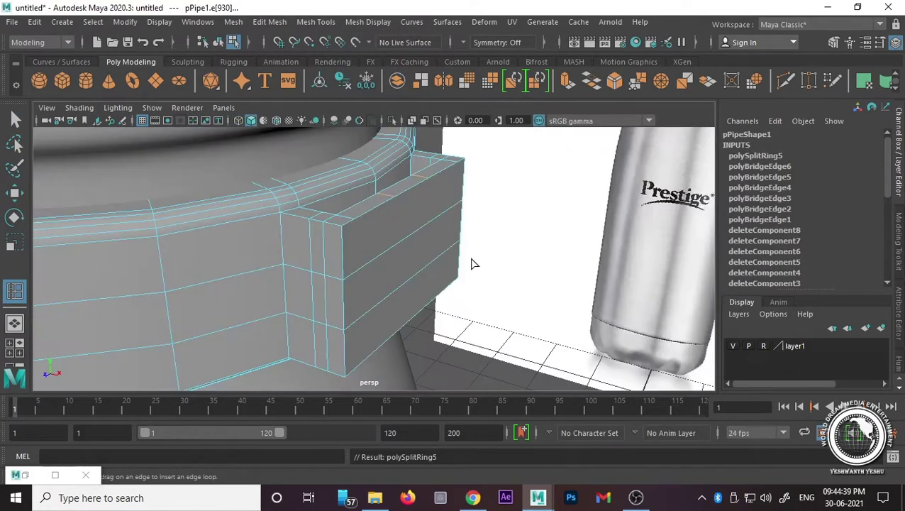
{"action": "mouse_move", "coordinate": [407, 221]}
{"action": "left_mouse_down", "text": "alt"}
{"action": "mouse_move", "coordinate": [396, 151]}
{"action": "mouse_move", "coordinate": [377, 242]}
{"action": "left_mouse_up", "text": "alt"}
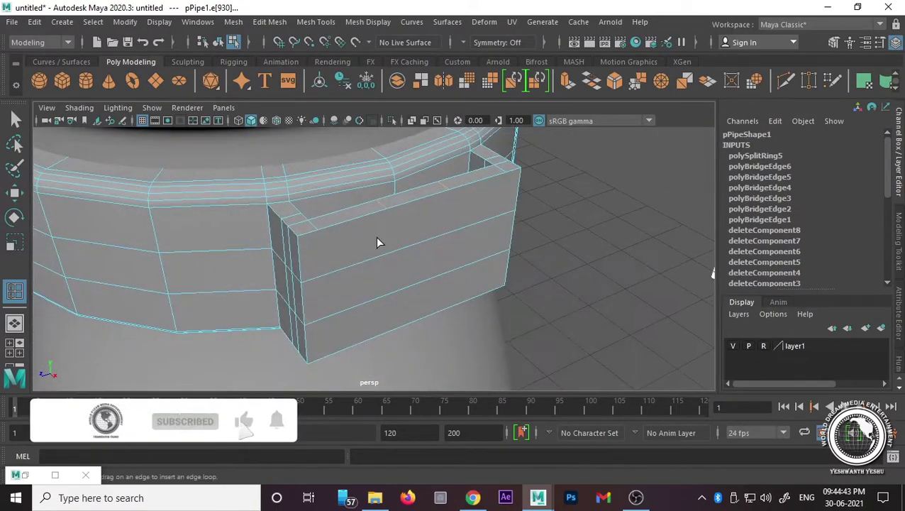
{"action": "key", "text": "w"}
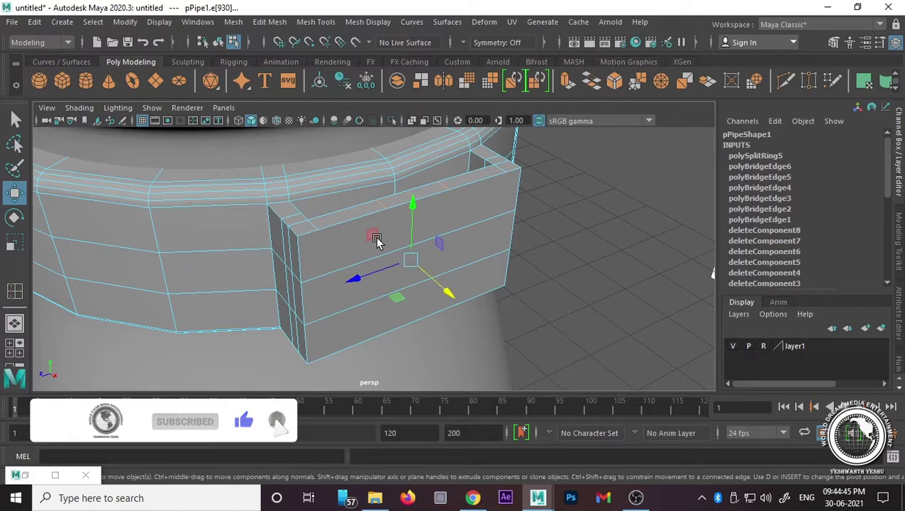
{"action": "right_click_drag", "start_coordinate": [378, 242], "coordinate": [434, 112]}
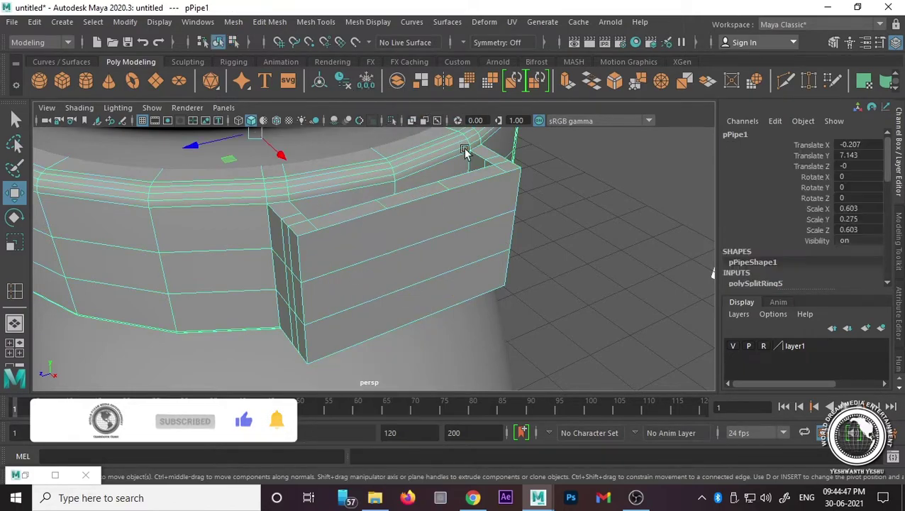
{"action": "left_click", "coordinate": [305, 24]}
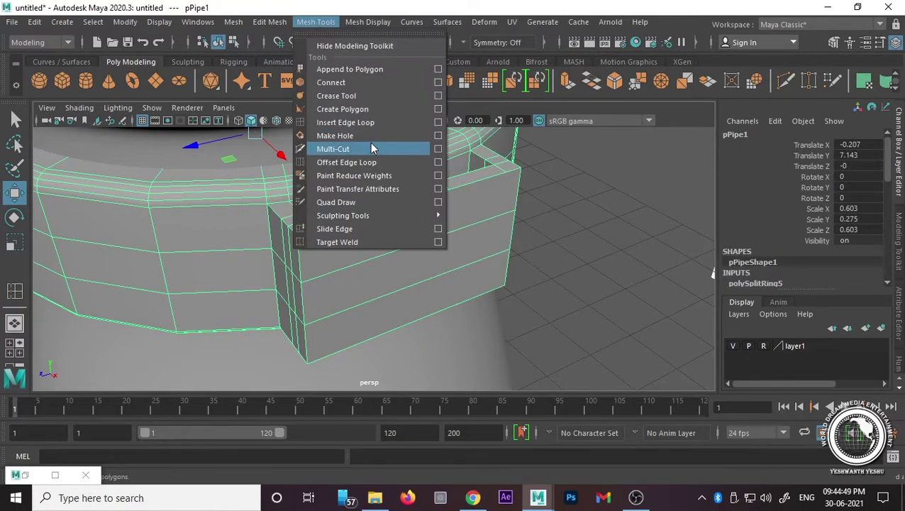
Step: Use Multi-Cut to slice a vertical edge loop through the box near its left end
{"action": "left_click", "coordinate": [332, 148]}
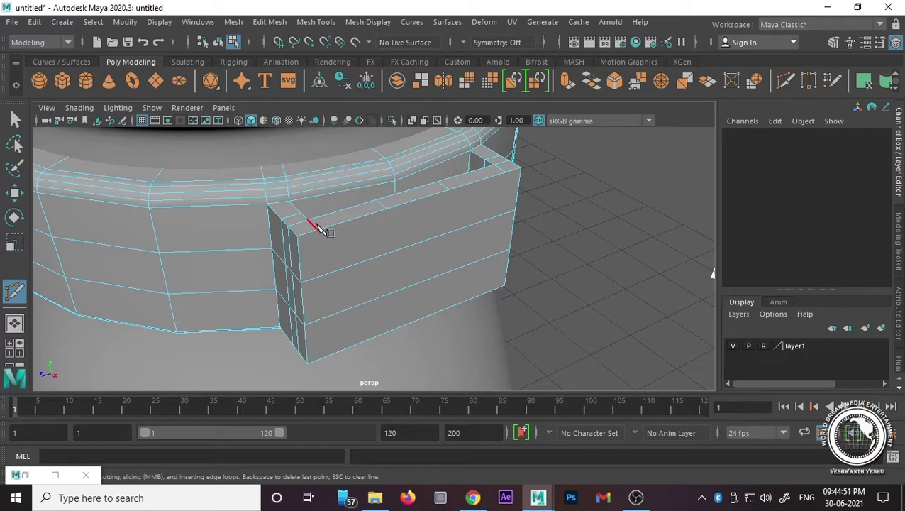
{"action": "mouse_move", "coordinate": [321, 234]}
{"action": "left_mouse_down", "text": "alt"}
{"action": "mouse_move", "coordinate": [360, 260]}
{"action": "mouse_move", "coordinate": [344, 229]}
{"action": "mouse_move", "coordinate": [307, 307]}
{"action": "left_mouse_up", "text": "alt"}
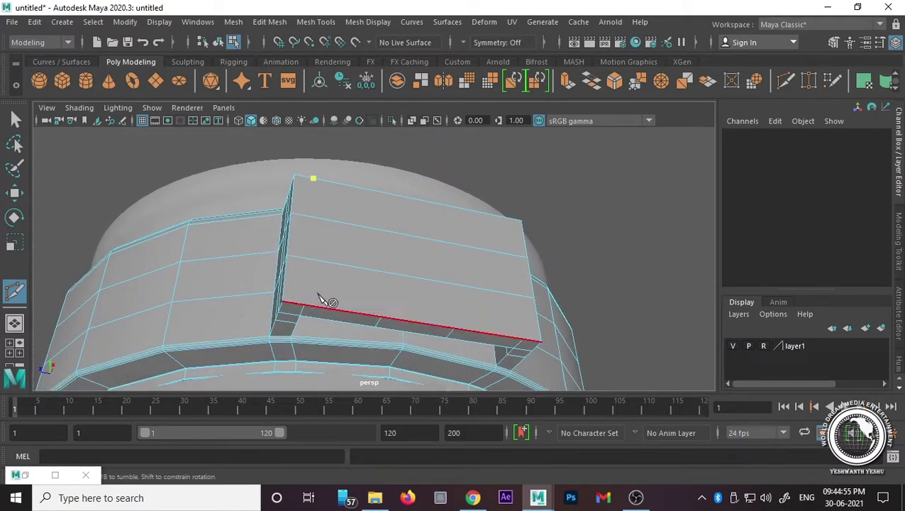
{"action": "left_click_drag", "start_coordinate": [343, 262], "coordinate": [355, 285], "text": "alt"}
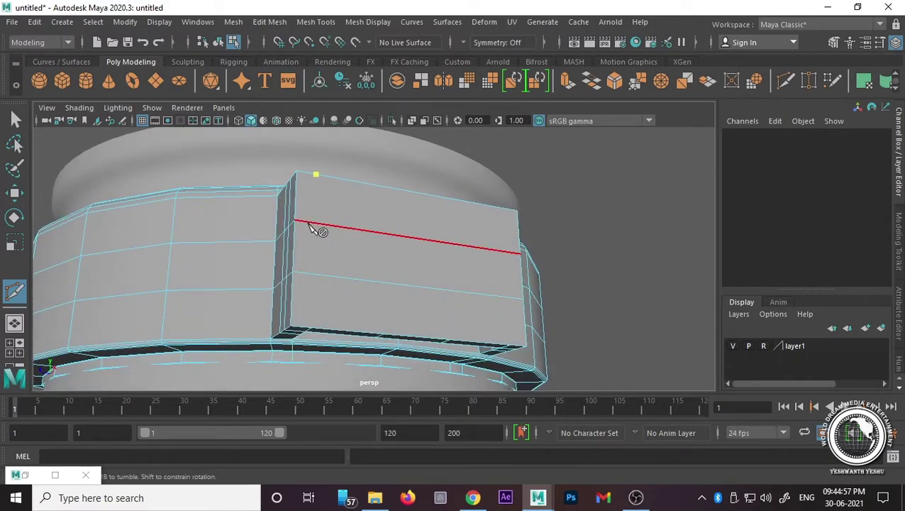
{"action": "key", "text": "ctrl+z"}
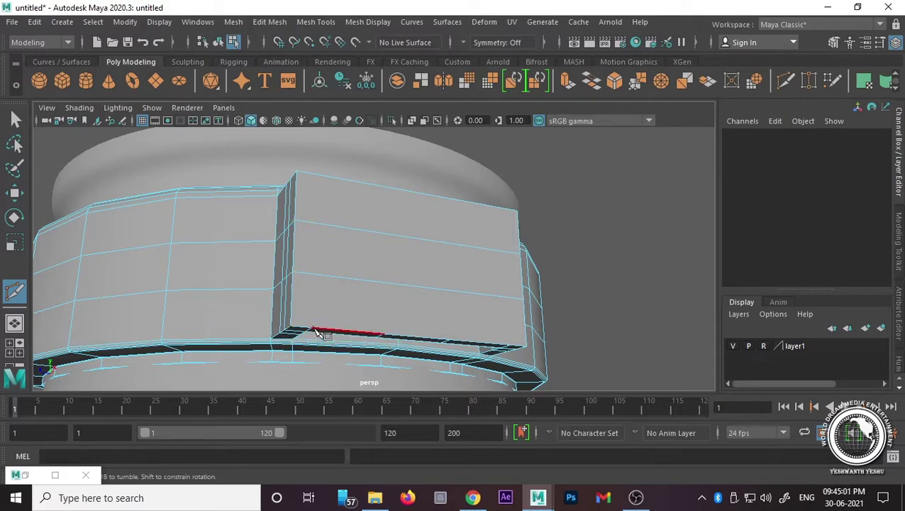
{"action": "mouse_move", "coordinate": [328, 301]}
{"action": "left_mouse_down", "text": "alt"}
{"action": "mouse_move", "coordinate": [343, 327]}
{"action": "mouse_move", "coordinate": [320, 242]}
{"action": "left_mouse_up", "text": "alt"}
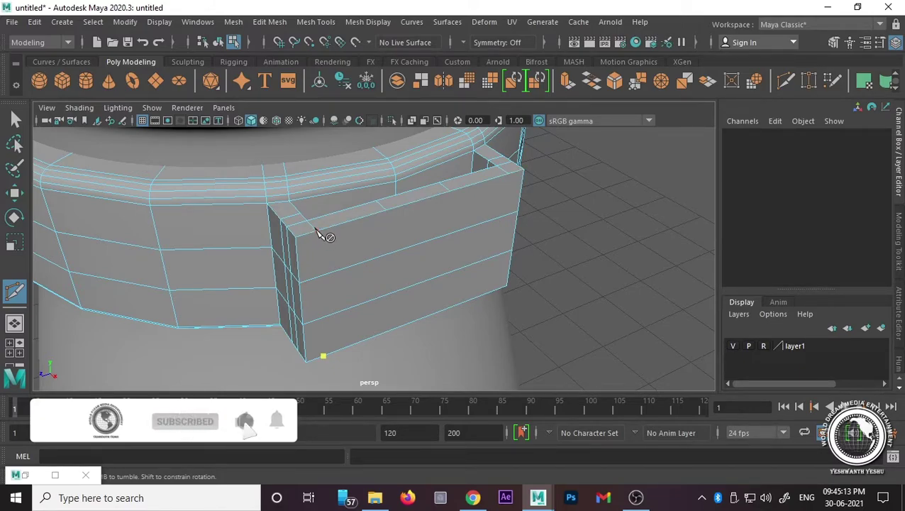
{"action": "left_click", "coordinate": [355, 259], "text": "ctrl"}
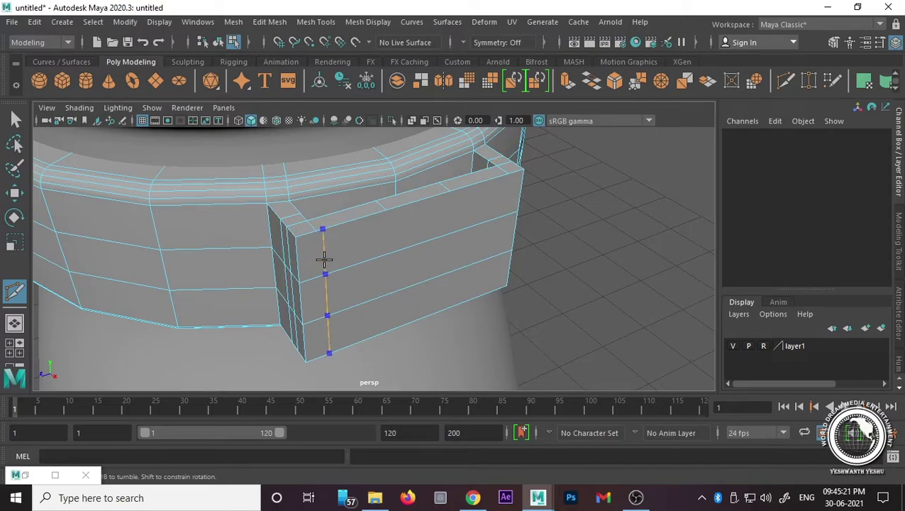
{"action": "left_click", "coordinate": [324, 259]}
{"action": "left_click_drag", "start_coordinate": [364, 293], "coordinate": [339, 213], "text": "alt"}
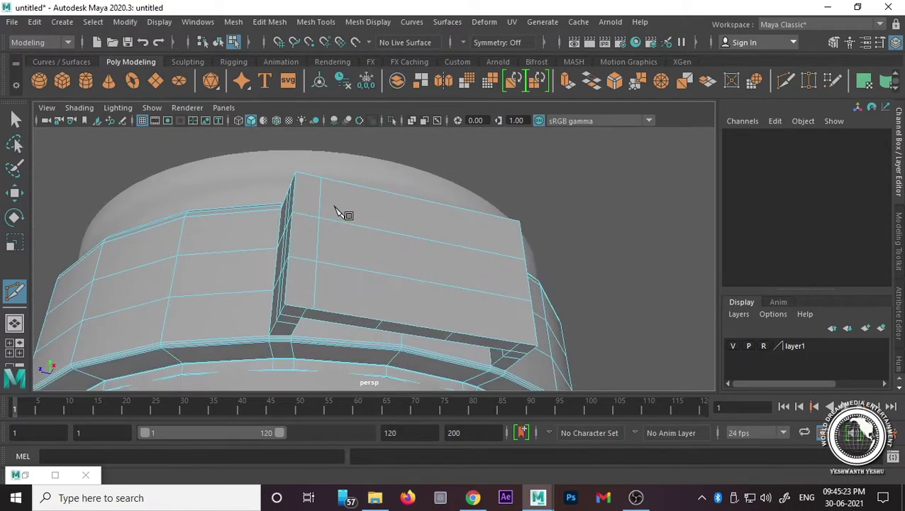
{"action": "key", "text": "w"}
{"action": "right_click_drag", "start_coordinate": [335, 239], "coordinate": [301, 129]}
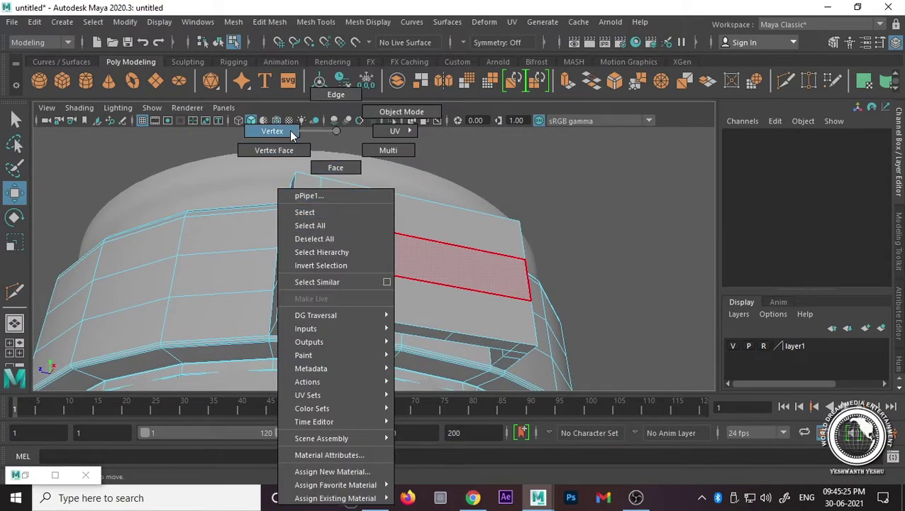
Step: Move the new cut's vertices left along X toward the box's left edge
{"action": "scroll", "coordinate": [318, 348], "scroll_direction": "up", "scroll_amount": 5}
{"action": "scroll", "coordinate": [308, 337], "scroll_direction": "down", "scroll_amount": 4}
{"action": "left_click", "coordinate": [296, 325]}
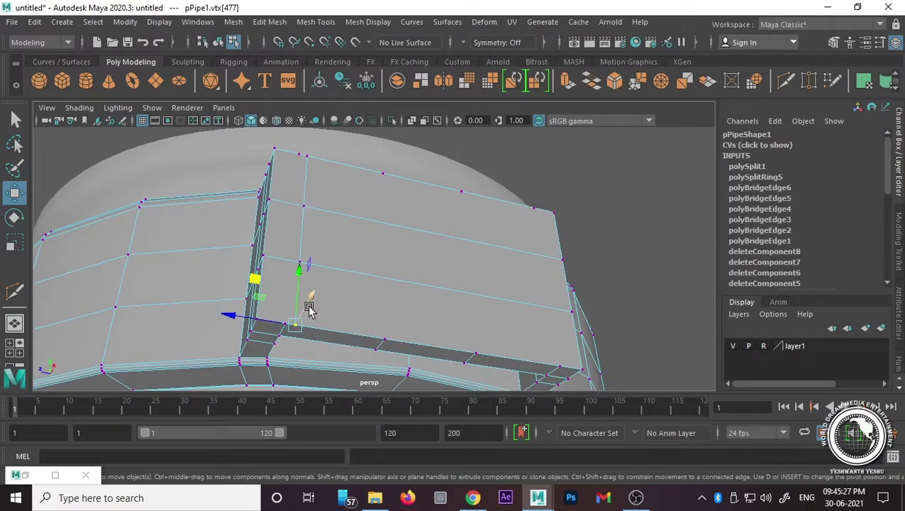
{"action": "key", "text": "q"}
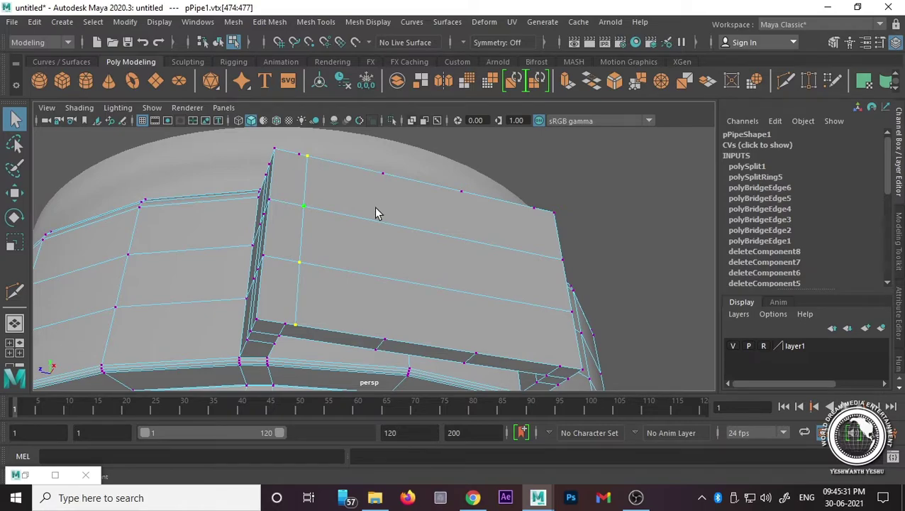
{"action": "key", "text": "w"}
{"action": "left_click_drag", "start_coordinate": [254, 234], "coordinate": [234, 228]}
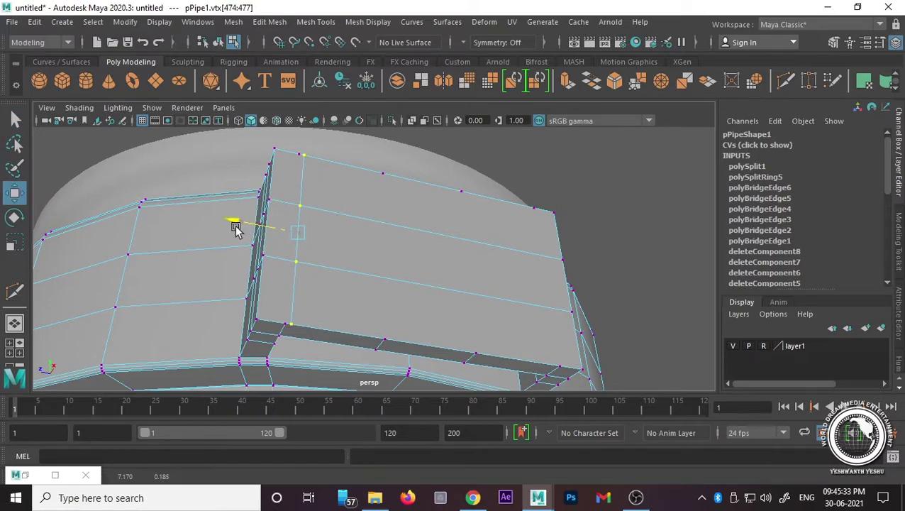
Step: Select a corner vertex on the top of the box for merging
{"action": "mouse_move", "coordinate": [341, 227]}
{"action": "left_mouse_down", "text": "alt"}
{"action": "mouse_move", "coordinate": [404, 252]}
{"action": "mouse_move", "coordinate": [431, 324]}
{"action": "mouse_move", "coordinate": [402, 317]}
{"action": "left_mouse_up", "text": "alt"}
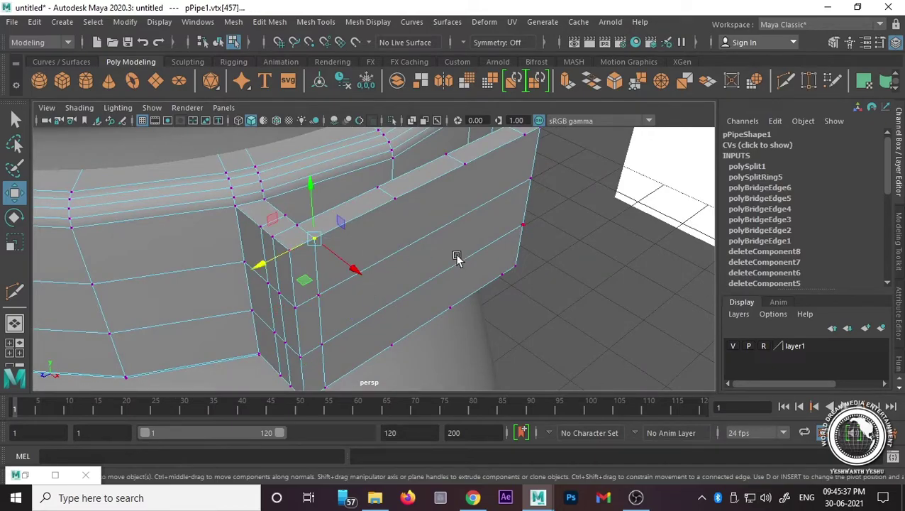
{"action": "left_click", "coordinate": [443, 282]}
{"action": "mouse_move", "coordinate": [442, 282]}
{"action": "left_mouse_down", "text": "alt"}
{"action": "mouse_move", "coordinate": [522, 299]}
{"action": "mouse_move", "coordinate": [424, 263]}
{"action": "mouse_move", "coordinate": [398, 264]}
{"action": "left_mouse_up", "text": "alt"}
{"action": "left_click", "coordinate": [433, 271]}
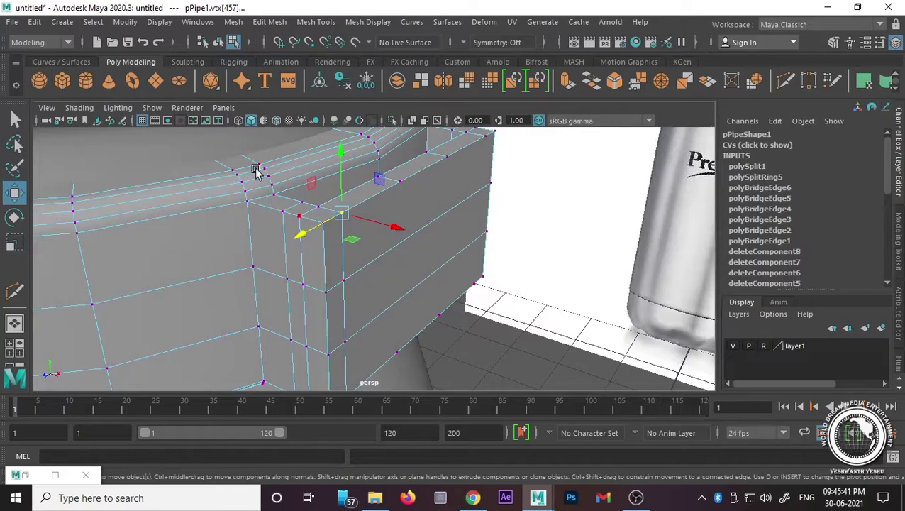
{"action": "left_click", "coordinate": [269, 21]}
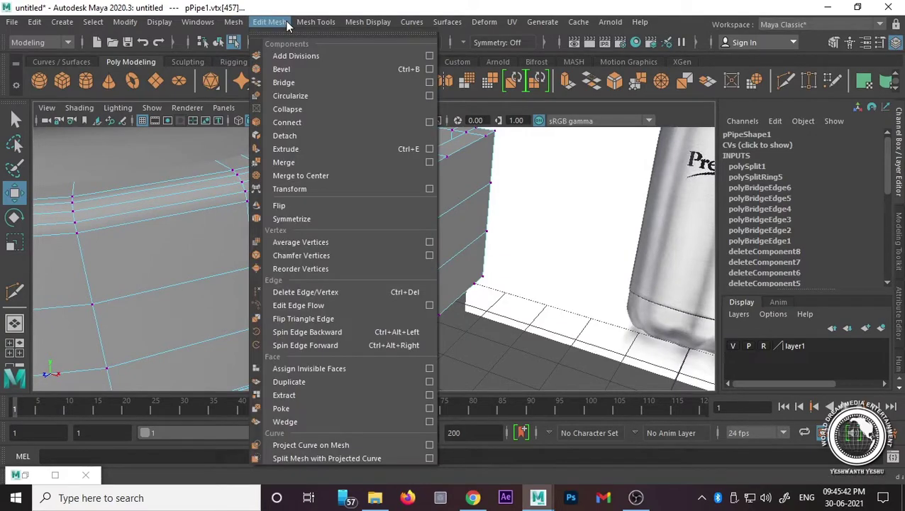
Step: Merge the selected vertices with a distance threshold of 1
{"action": "left_click", "coordinate": [316, 163]}
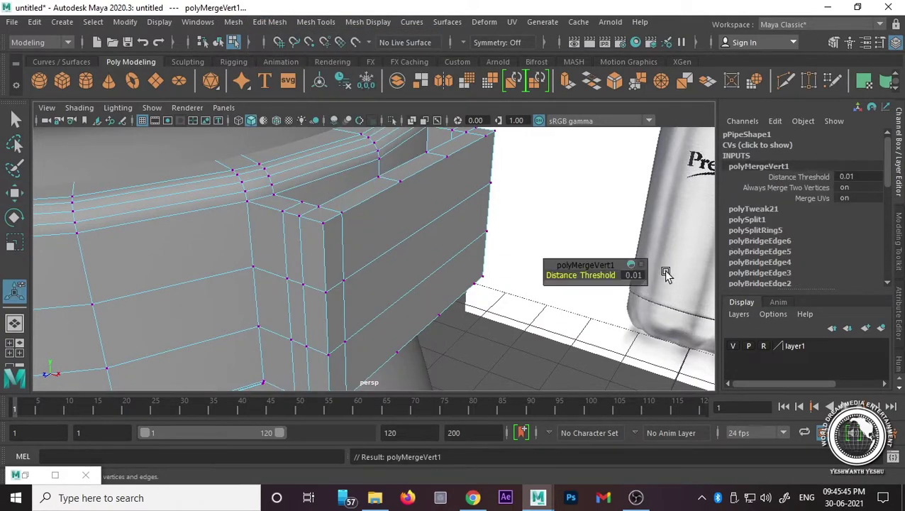
{"action": "left_click", "coordinate": [634, 276]}
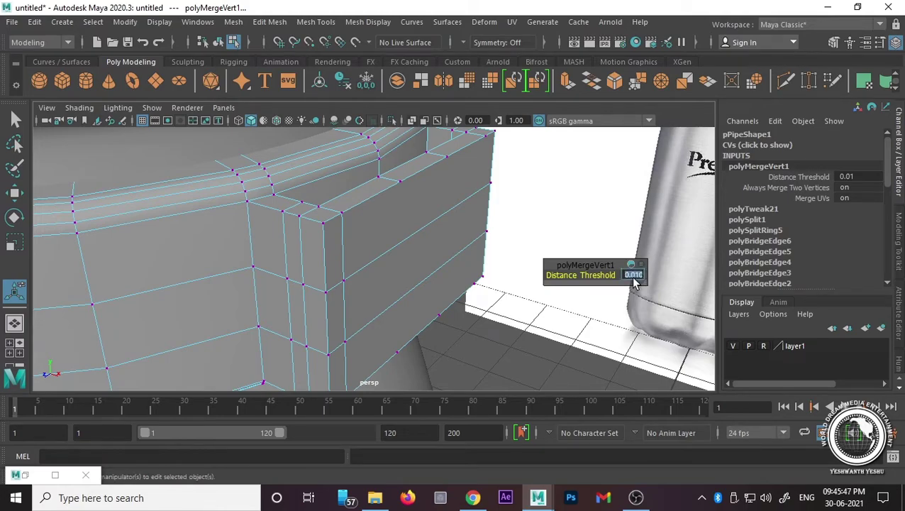
{"action": "type", "text": "1"}
{"action": "key", "text": "Return"}
{"action": "mouse_move", "coordinate": [365, 302]}
{"action": "left_mouse_down", "text": "alt"}
{"action": "mouse_move", "coordinate": [363, 225]}
{"action": "mouse_move", "coordinate": [465, 278]}
{"action": "left_mouse_up", "text": "alt"}
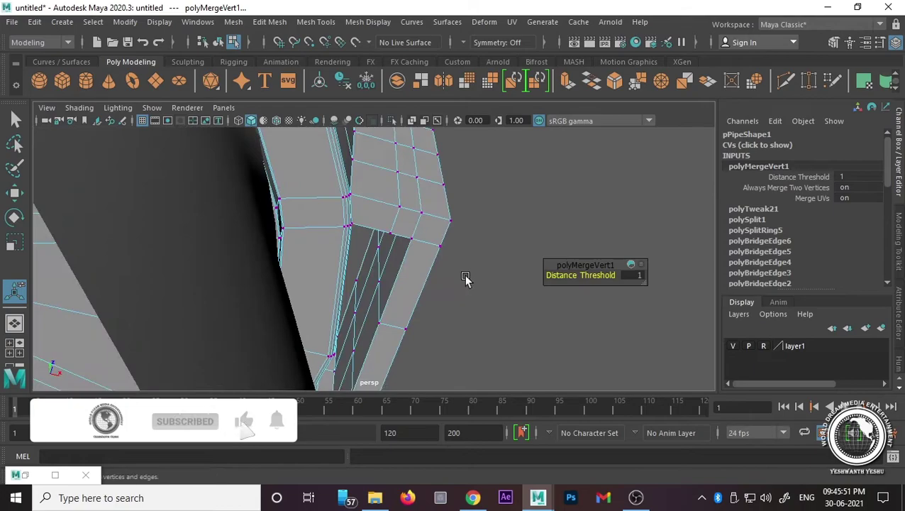
Step: Merge the next vertex pair the same way, then return the pipe to object mode
{"action": "left_click", "coordinate": [435, 244]}
{"action": "right_click_drag", "start_coordinate": [459, 264], "coordinate": [557, 267], "text": "shift"}
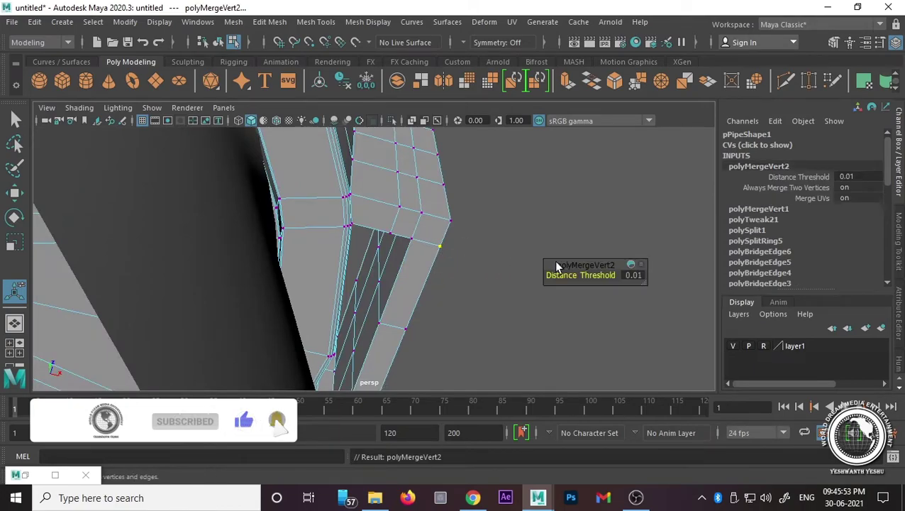
{"action": "left_click", "coordinate": [632, 275]}
{"action": "type", "text": "1"}
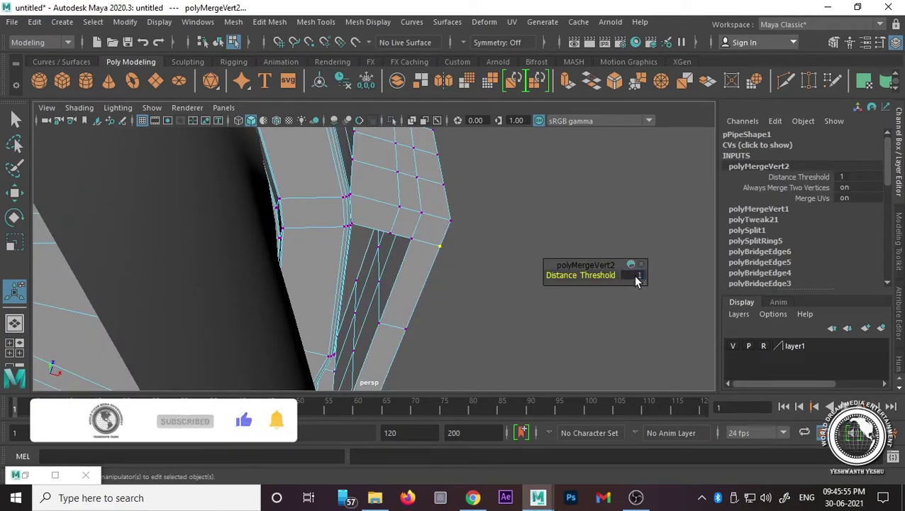
{"action": "left_click", "coordinate": [489, 218]}
{"action": "mouse_move", "coordinate": [496, 234]}
{"action": "left_mouse_down", "text": "alt"}
{"action": "mouse_move", "coordinate": [365, 292]}
{"action": "mouse_move", "coordinate": [344, 339]}
{"action": "mouse_move", "coordinate": [394, 349]}
{"action": "mouse_move", "coordinate": [368, 241]}
{"action": "left_mouse_up", "text": "alt"}
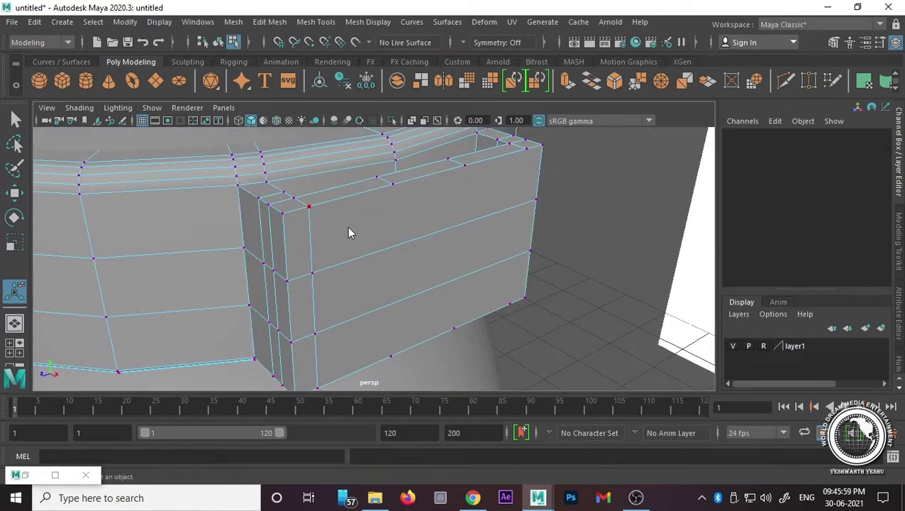
{"action": "right_click_drag", "start_coordinate": [347, 227], "coordinate": [413, 112]}
{"action": "mouse_move", "coordinate": [460, 224]}
{"action": "left_mouse_down", "text": "alt"}
{"action": "mouse_move", "coordinate": [380, 222]}
{"action": "mouse_move", "coordinate": [275, 236]}
{"action": "mouse_move", "coordinate": [305, 269]}
{"action": "mouse_move", "coordinate": [303, 224]}
{"action": "mouse_move", "coordinate": [273, 150]}
{"action": "left_mouse_up", "text": "alt"}
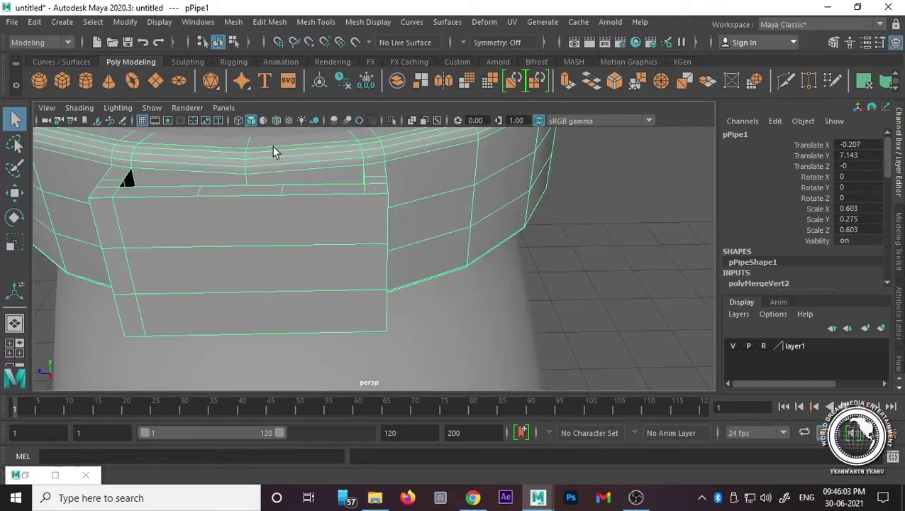
Step: Cut two new vertical edge loops across the front face of the lug block
{"action": "left_click", "coordinate": [308, 22]}
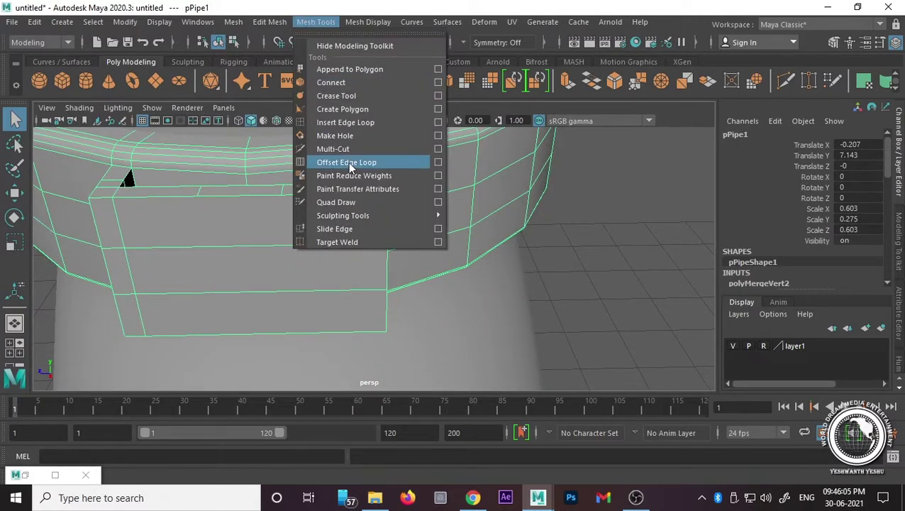
{"action": "left_click", "coordinate": [332, 149]}
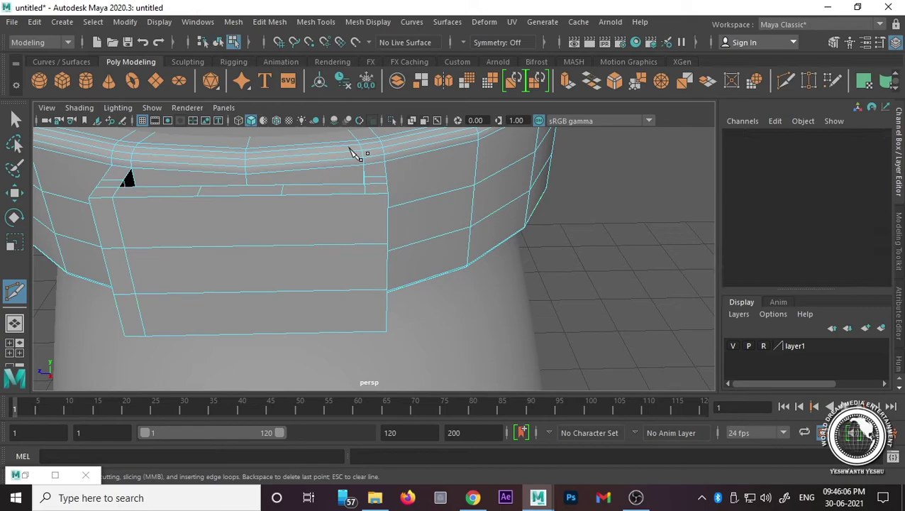
{"action": "left_click", "coordinate": [347, 197], "text": "ctrl"}
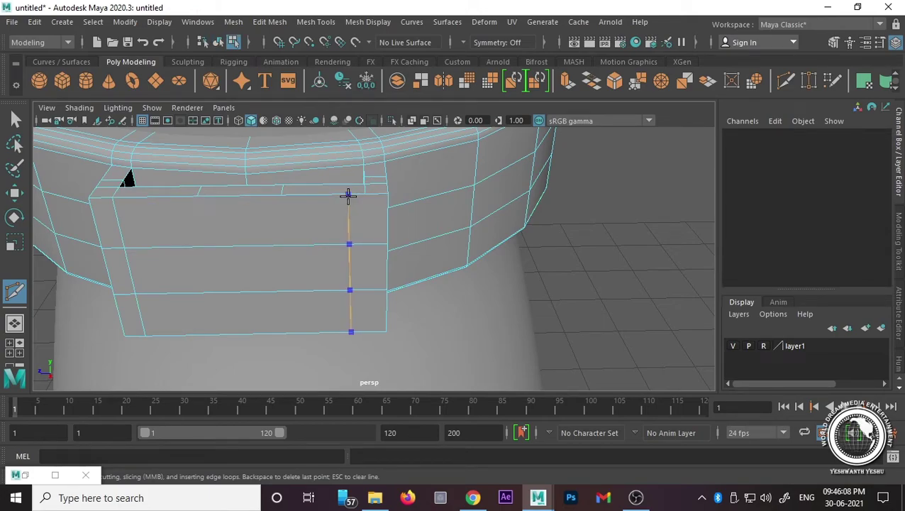
{"action": "left_click", "coordinate": [270, 196], "text": "ctrl"}
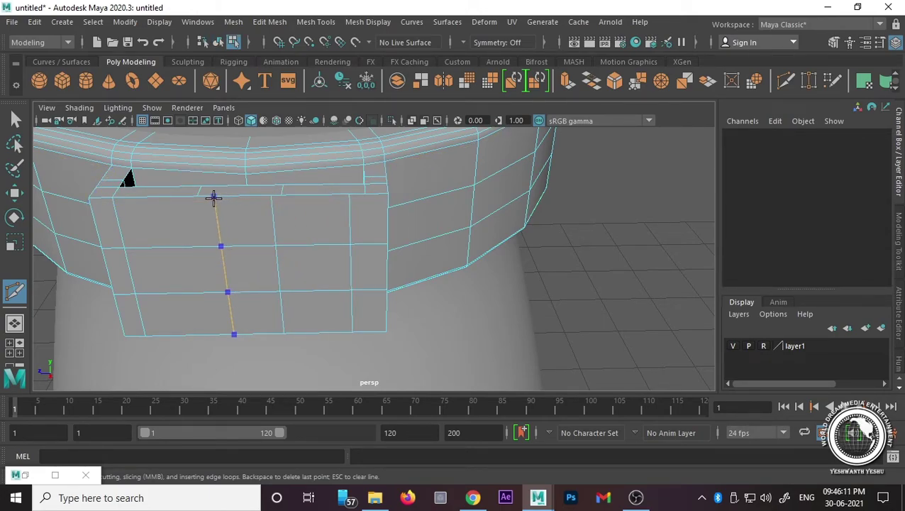
Step: Slide three vertical edge loops left and right along X to even out their spacing
{"action": "key", "text": "w"}
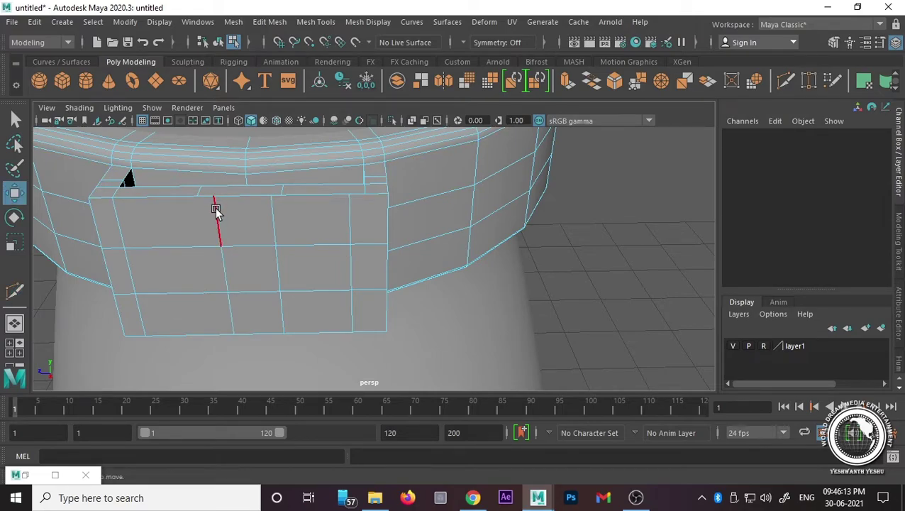
{"action": "left_click_drag", "start_coordinate": [178, 277], "coordinate": [154, 273]}
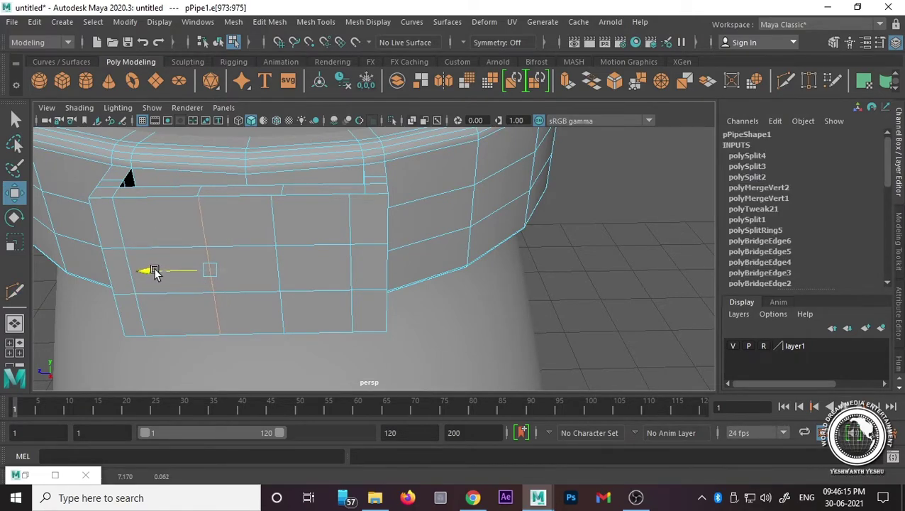
{"action": "double_click", "coordinate": [273, 237]}
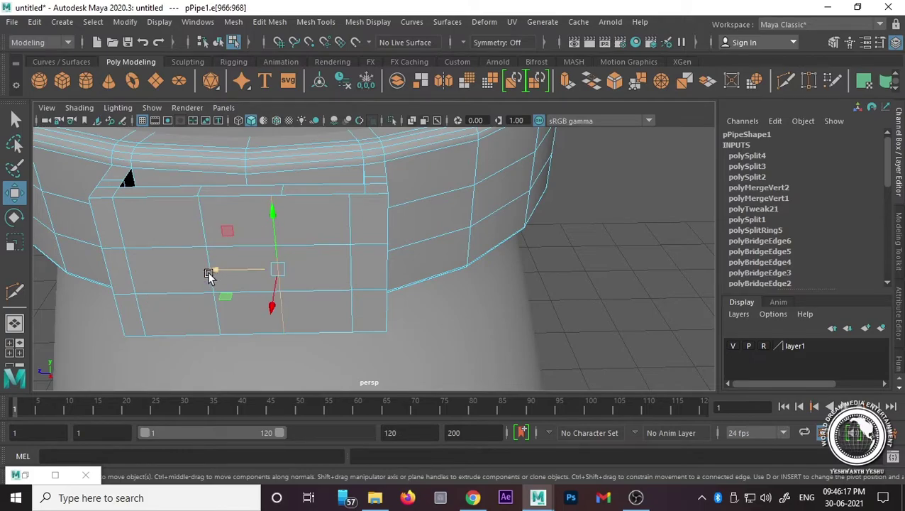
{"action": "left_click_drag", "start_coordinate": [209, 275], "coordinate": [221, 271]}
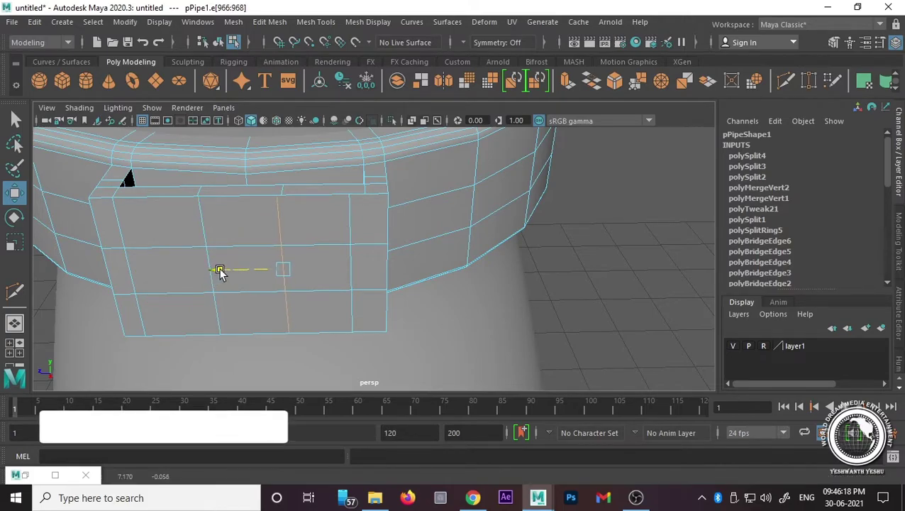
{"action": "double_click", "coordinate": [349, 222]}
{"action": "left_click_drag", "start_coordinate": [299, 271], "coordinate": [310, 270]}
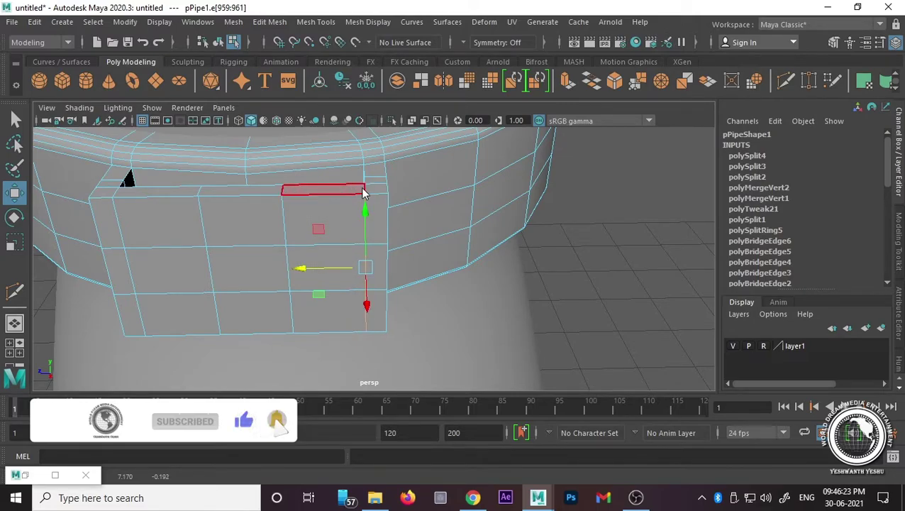
Step: Switch the block to vertex mode and pick the stray vertex at the frame corner
{"action": "right_click_drag", "start_coordinate": [316, 186], "coordinate": [291, 186]}
{"action": "scroll", "coordinate": [388, 208], "scroll_direction": "up", "scroll_amount": 3}
{"action": "mouse_move", "coordinate": [409, 232]}
{"action": "left_mouse_down", "text": "alt"}
{"action": "mouse_move", "coordinate": [434, 242]}
{"action": "mouse_move", "coordinate": [376, 251]}
{"action": "mouse_move", "coordinate": [421, 264]}
{"action": "left_mouse_up", "text": "alt"}
{"action": "scroll", "coordinate": [425, 245], "scroll_direction": "down", "scroll_amount": 3}
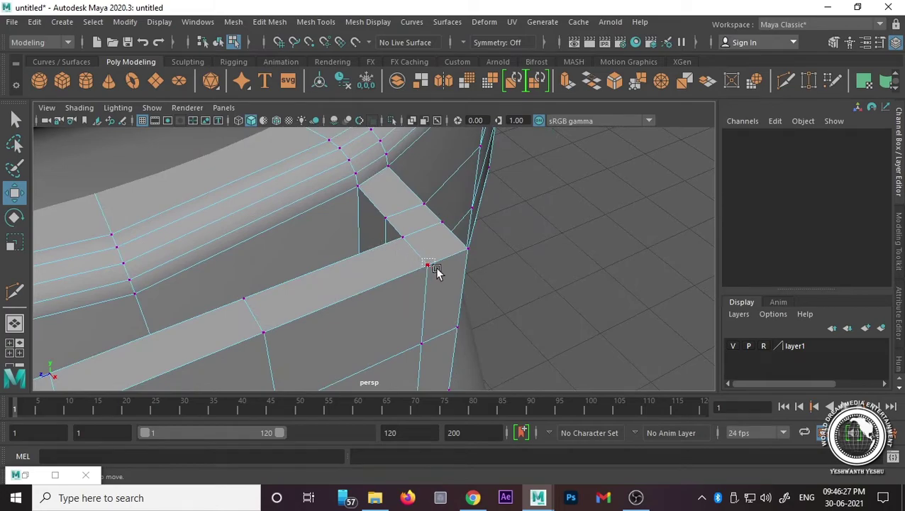
{"action": "left_click", "coordinate": [434, 266]}
{"action": "mouse_move", "coordinate": [479, 286]}
{"action": "left_mouse_down", "text": "alt"}
{"action": "mouse_move", "coordinate": [343, 257]}
{"action": "mouse_move", "coordinate": [307, 264]}
{"action": "left_mouse_up", "text": "alt"}
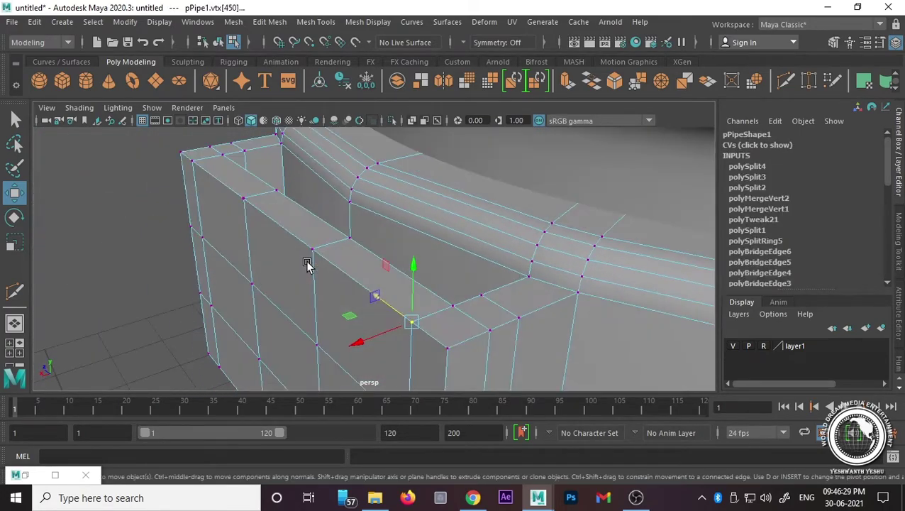
Step: Merge the selected corner vertices with Edit Mesh > Merge, adjusting the distance threshold
{"action": "left_click", "coordinate": [269, 22]}
{"action": "left_click", "coordinate": [307, 166]}
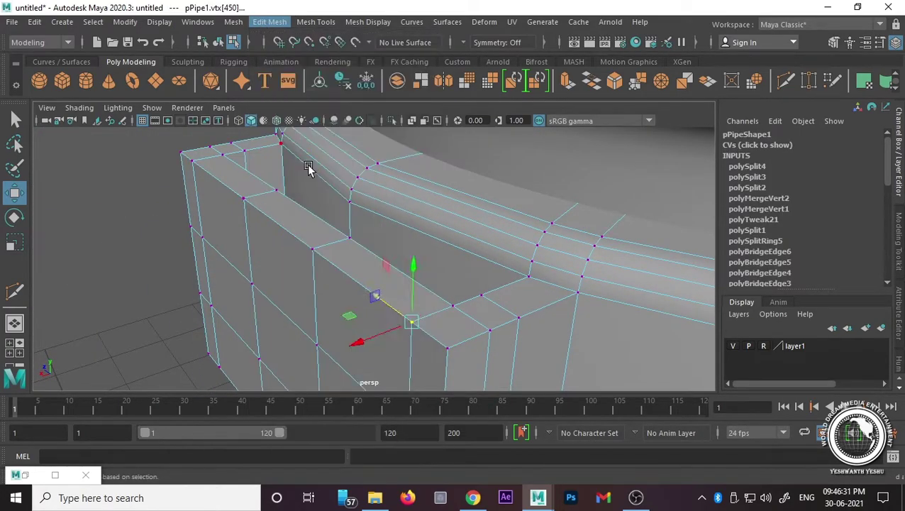
{"action": "left_click_drag", "start_coordinate": [307, 167], "coordinate": [312, 249]}
{"action": "left_click", "coordinate": [628, 275]}
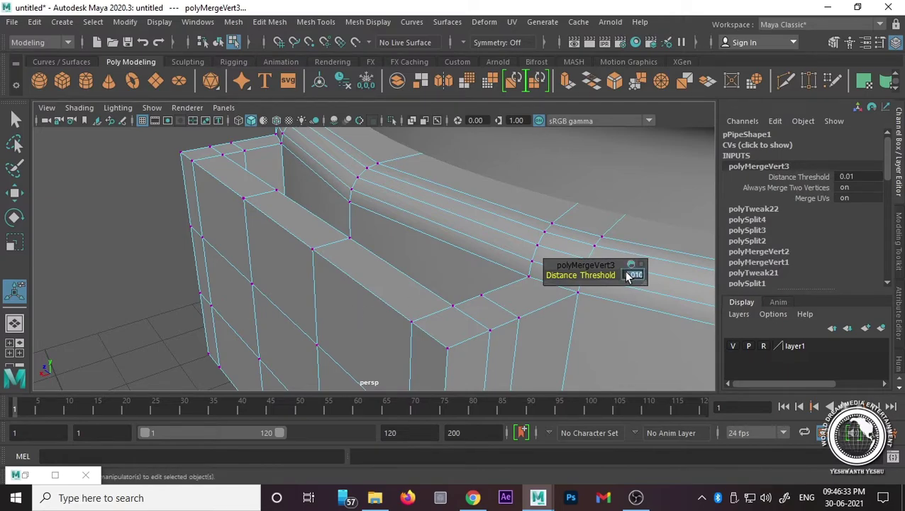
{"action": "type", "text": "1"}
{"action": "middle_click_drag", "start_coordinate": [369, 309], "coordinate": [382, 304], "text": "alt"}
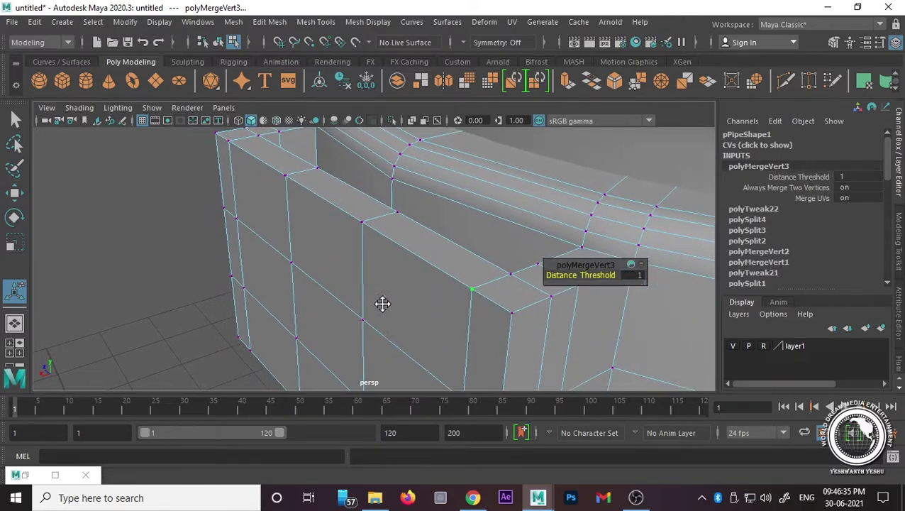
Step: Select the next corner vertex and merge it with a distance threshold of 1
{"action": "left_click", "coordinate": [361, 223]}
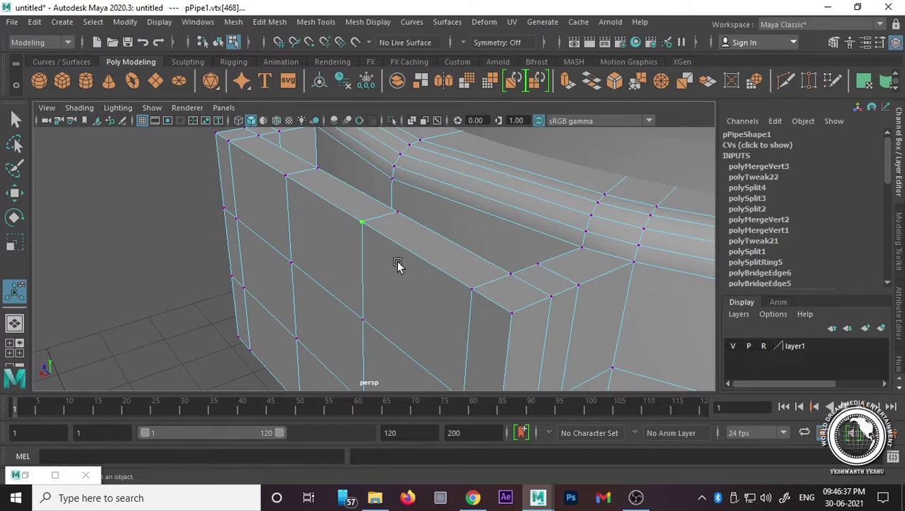
{"action": "key", "text": "w"}
{"action": "left_click_drag", "start_coordinate": [366, 269], "coordinate": [374, 244], "text": "alt"}
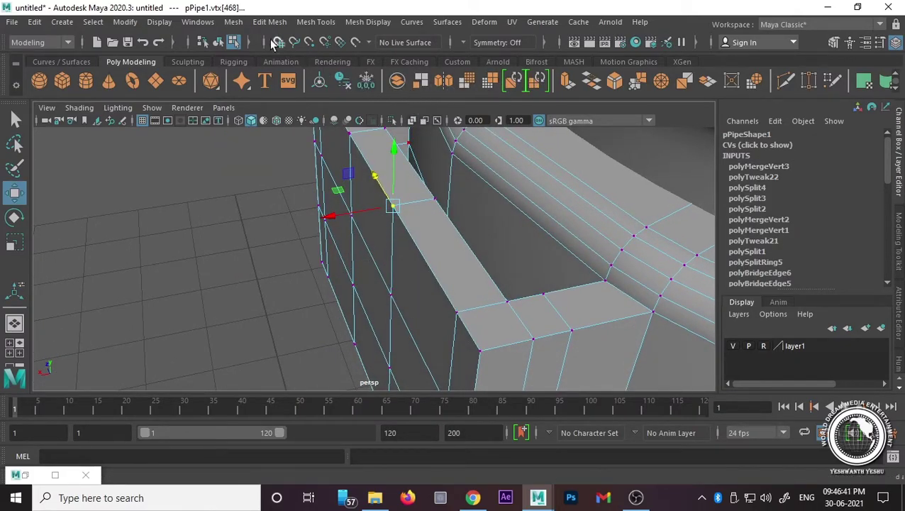
{"action": "left_click", "coordinate": [264, 26]}
{"action": "left_click", "coordinate": [283, 176]}
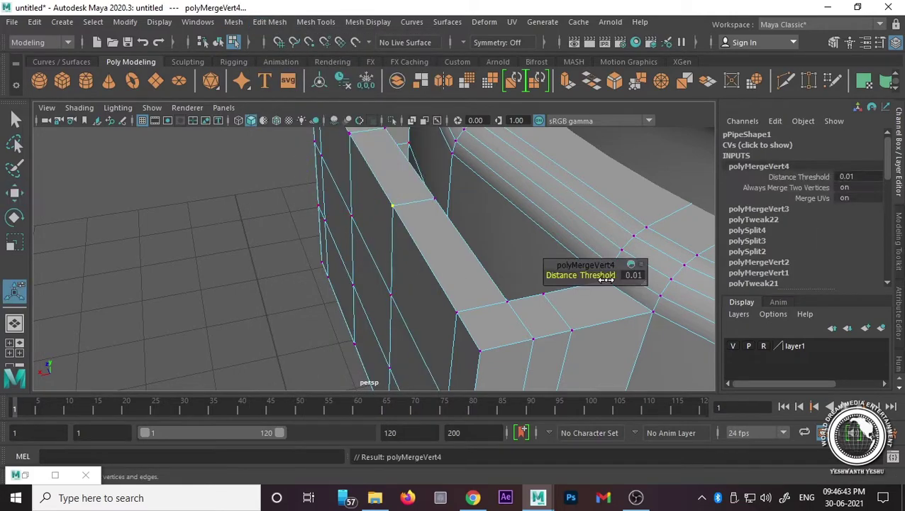
{"action": "left_click", "coordinate": [632, 275]}
{"action": "type", "text": "1"}
{"action": "key", "text": "Return"}
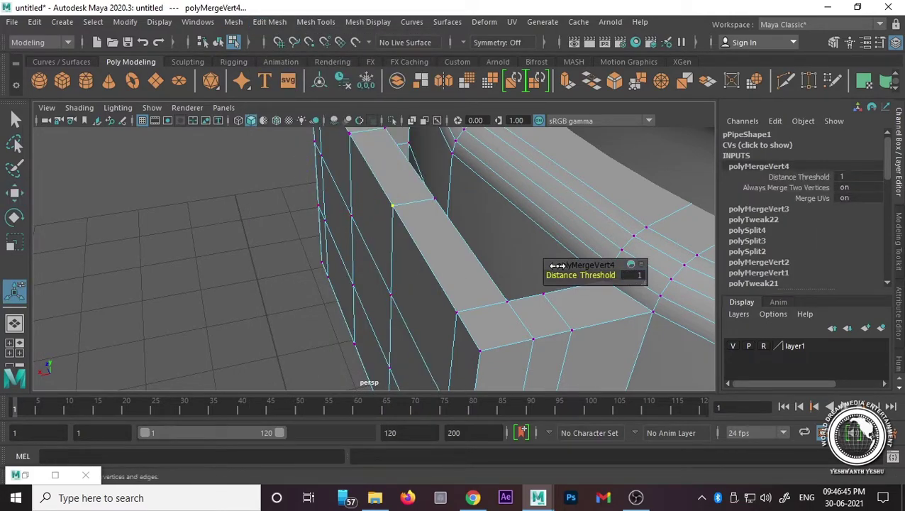
Step: Box-select the loose vertices on the pipe's far corner and repeat the merge
{"action": "mouse_move", "coordinate": [293, 206]}
{"action": "left_mouse_down", "text": "alt"}
{"action": "mouse_move", "coordinate": [298, 192]}
{"action": "mouse_move", "coordinate": [370, 222]}
{"action": "left_mouse_up", "text": "alt"}
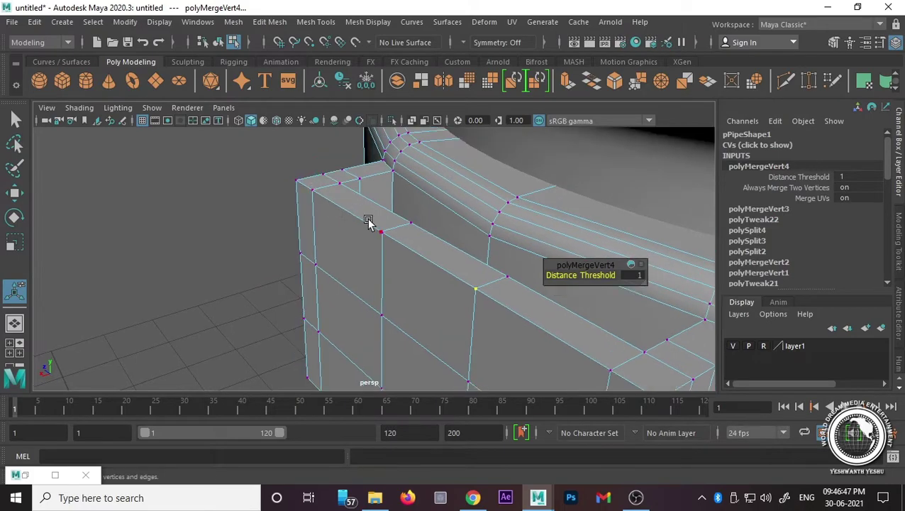
{"action": "left_click", "coordinate": [398, 243]}
{"action": "key", "text": "w"}
{"action": "mouse_move", "coordinate": [425, 261]}
{"action": "left_mouse_down", "text": "alt"}
{"action": "mouse_move", "coordinate": [339, 283]}
{"action": "mouse_move", "coordinate": [673, 264]}
{"action": "left_mouse_up", "text": "alt"}
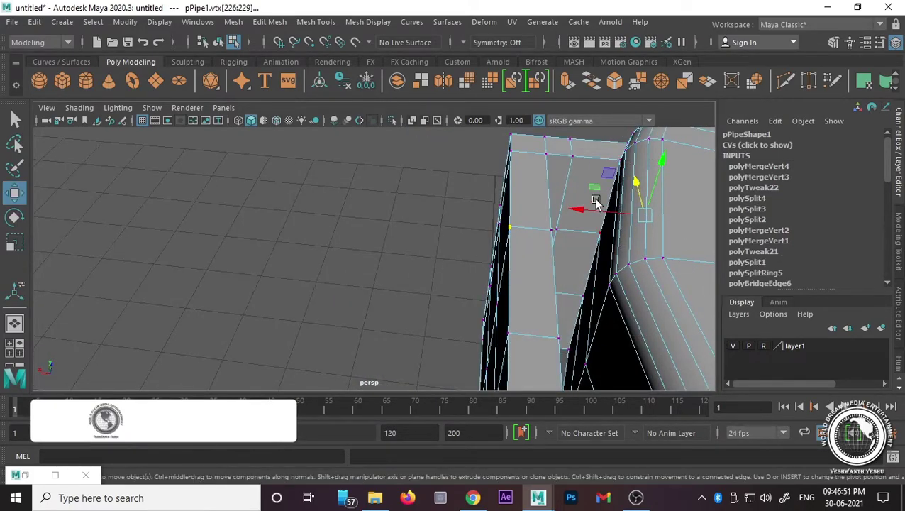
{"action": "left_click_drag", "start_coordinate": [599, 206], "coordinate": [578, 252], "text": "alt"}
{"action": "left_click_drag", "start_coordinate": [479, 161], "coordinate": [479, 226], "text": "alt"}
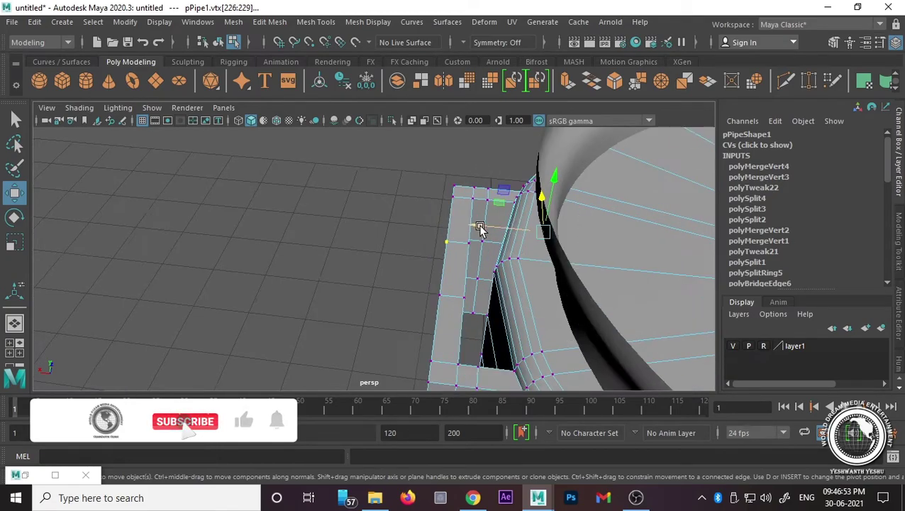
{"action": "mouse_move", "coordinate": [471, 149]}
{"action": "left_mouse_down"}
{"action": "mouse_move", "coordinate": [657, 349]}
{"action": "mouse_move", "coordinate": [495, 278]}
{"action": "mouse_move", "coordinate": [394, 289]}
{"action": "mouse_move", "coordinate": [519, 267]}
{"action": "left_mouse_up"}
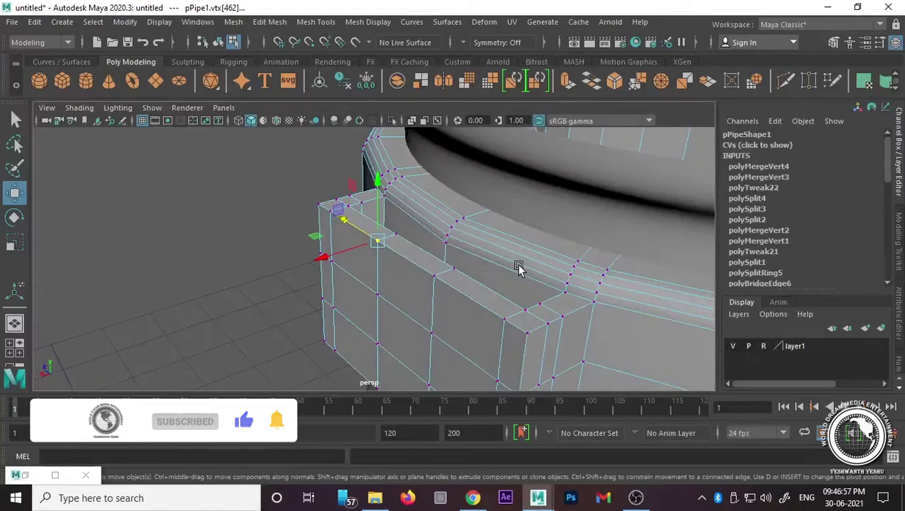
{"action": "key", "text": "g"}
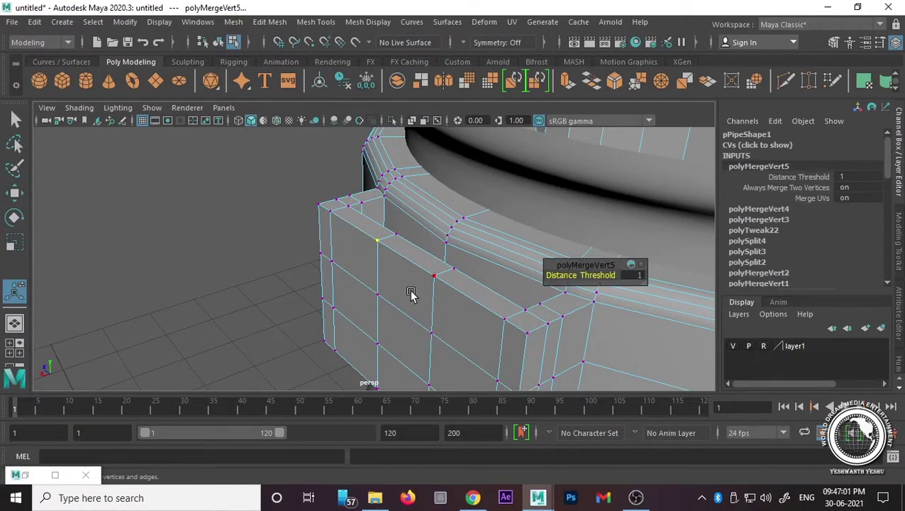
Step: Select the next stray vertex on the wall and merge it
{"action": "left_click_drag", "start_coordinate": [410, 293], "coordinate": [470, 254], "text": "alt"}
{"action": "left_click", "coordinate": [491, 260]}
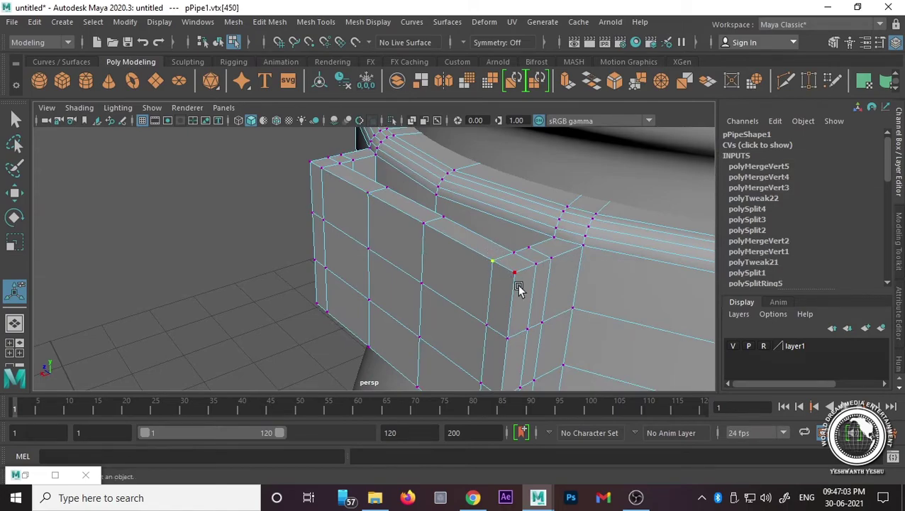
{"action": "key", "text": "w"}
{"action": "left_click_drag", "start_coordinate": [532, 288], "coordinate": [513, 299], "text": "alt"}
{"action": "left_click", "coordinate": [285, 24]}
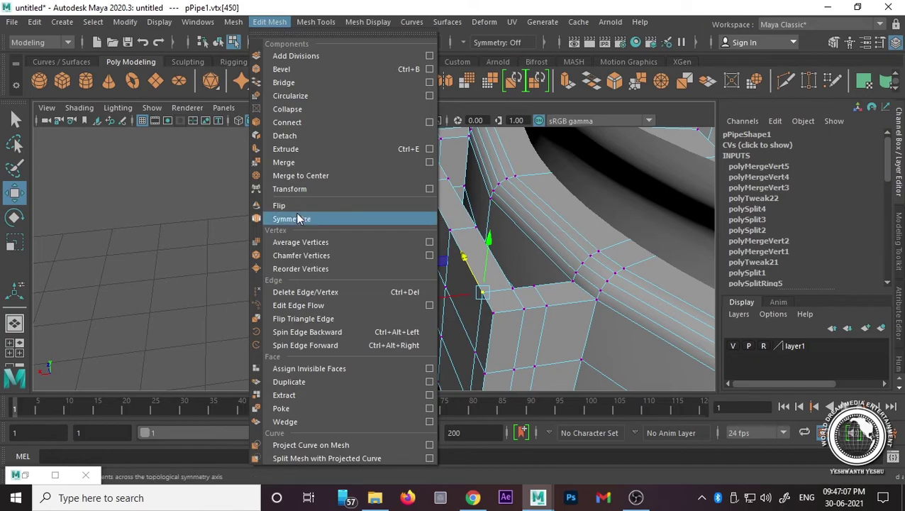
{"action": "left_click", "coordinate": [315, 161]}
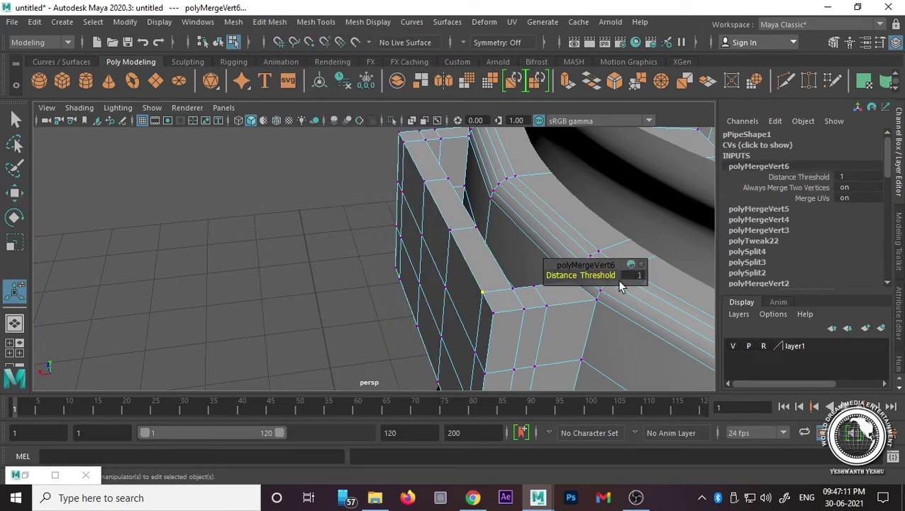
Step: Weld the bottom-edge vertices onto their neighbours and into the corner, then show the top view
{"action": "mouse_move", "coordinate": [619, 286]}
{"action": "left_mouse_down", "text": "alt"}
{"action": "mouse_move", "coordinate": [402, 307]}
{"action": "mouse_move", "coordinate": [434, 272]}
{"action": "mouse_move", "coordinate": [467, 204]}
{"action": "mouse_move", "coordinate": [422, 272]}
{"action": "mouse_move", "coordinate": [444, 242]}
{"action": "mouse_move", "coordinate": [383, 278]}
{"action": "left_mouse_up", "text": "alt"}
{"action": "left_click", "coordinate": [353, 291]}
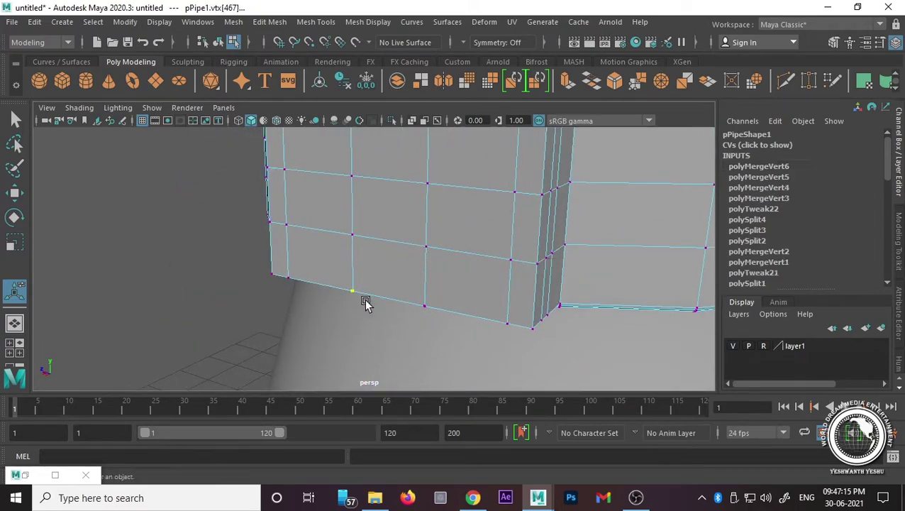
{"action": "key", "text": "w"}
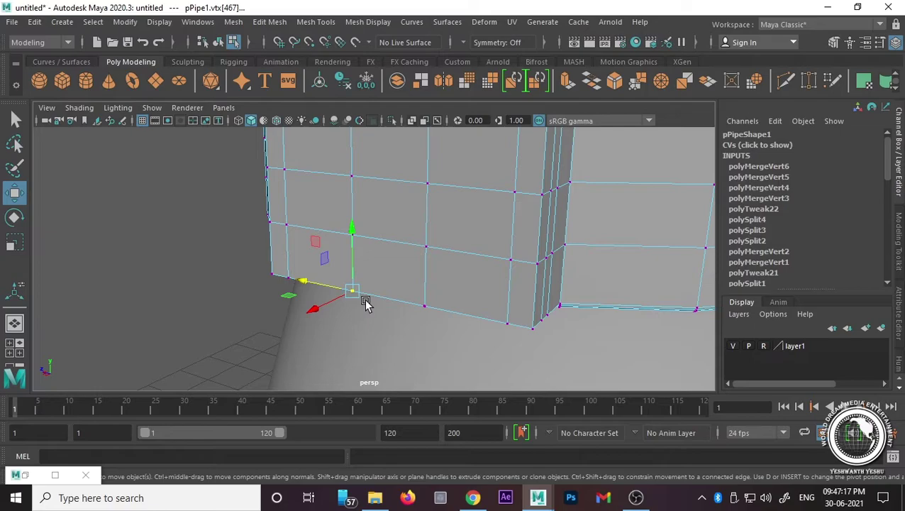
{"action": "right_click_drag", "start_coordinate": [365, 303], "coordinate": [366, 303], "text": "shift"}
{"action": "right_click_drag", "start_coordinate": [424, 303], "coordinate": [431, 320], "text": "shift"}
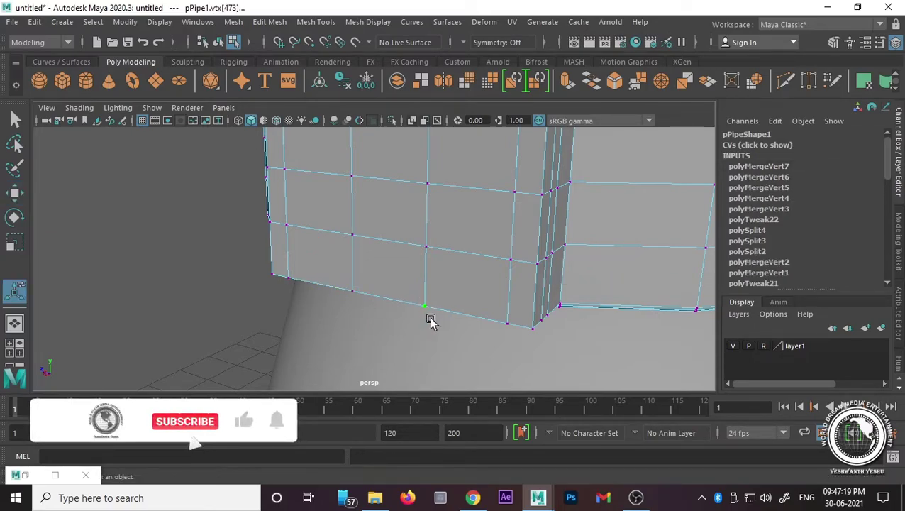
{"action": "left_click", "coordinate": [432, 321]}
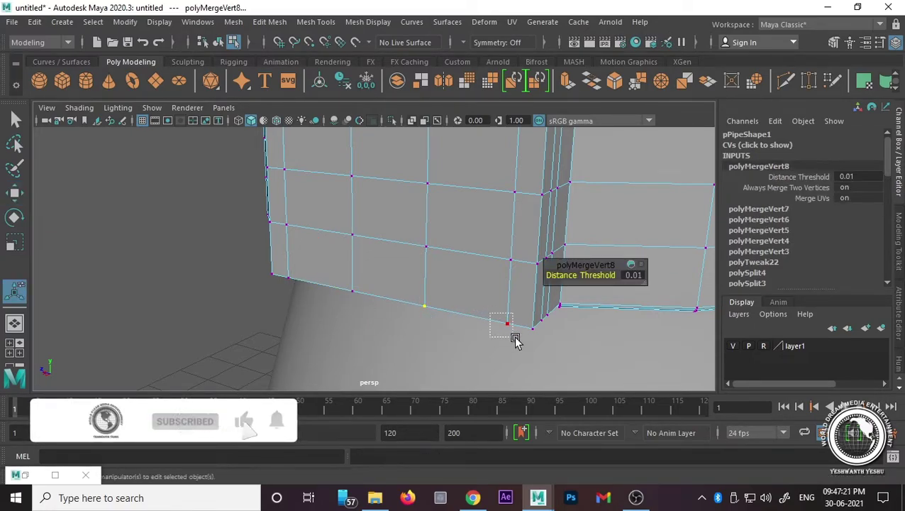
{"action": "left_click_drag", "start_coordinate": [515, 338], "coordinate": [516, 340]}
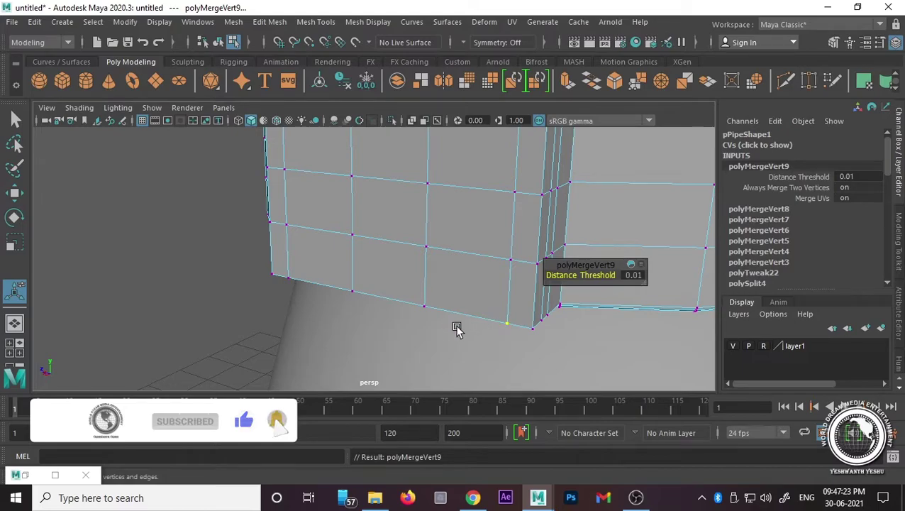
{"action": "mouse_move", "coordinate": [349, 236]}
{"action": "right_mouse_down"}
{"action": "mouse_move", "coordinate": [408, 217]}
{"action": "mouse_move", "coordinate": [454, 165]}
{"action": "right_mouse_up"}
{"action": "key", "text": "space"}
{"action": "key", "text": "space"}
Step: Box-select a column of vertices and push it outward along X
{"action": "left_click_drag", "start_coordinate": [399, 192], "coordinate": [426, 268]}
{"action": "key", "text": "w"}
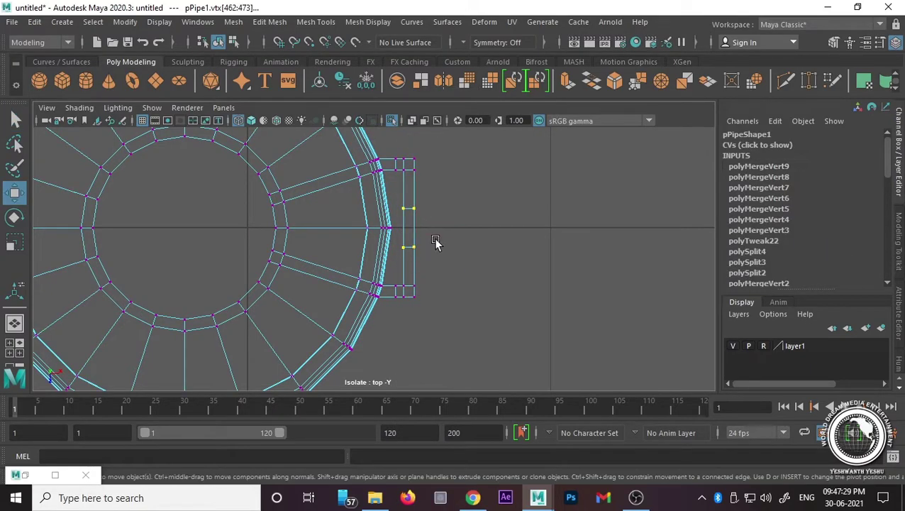
{"action": "left_click_drag", "start_coordinate": [436, 230], "coordinate": [447, 231]}
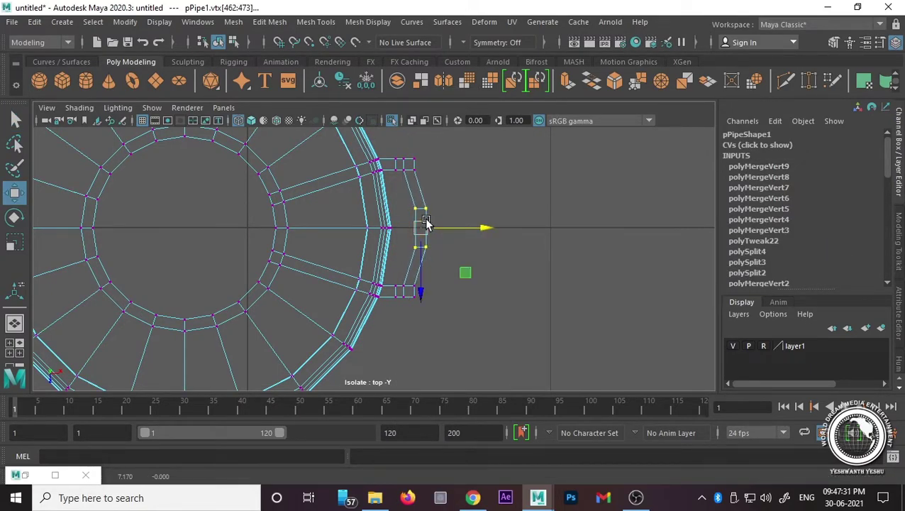
{"action": "key", "text": "space"}
{"action": "key", "text": "space"}
{"action": "scroll", "coordinate": [489, 247], "scroll_direction": "down", "scroll_amount": 3}
{"action": "scroll", "coordinate": [358, 275], "scroll_direction": "up", "scroll_amount": 3}
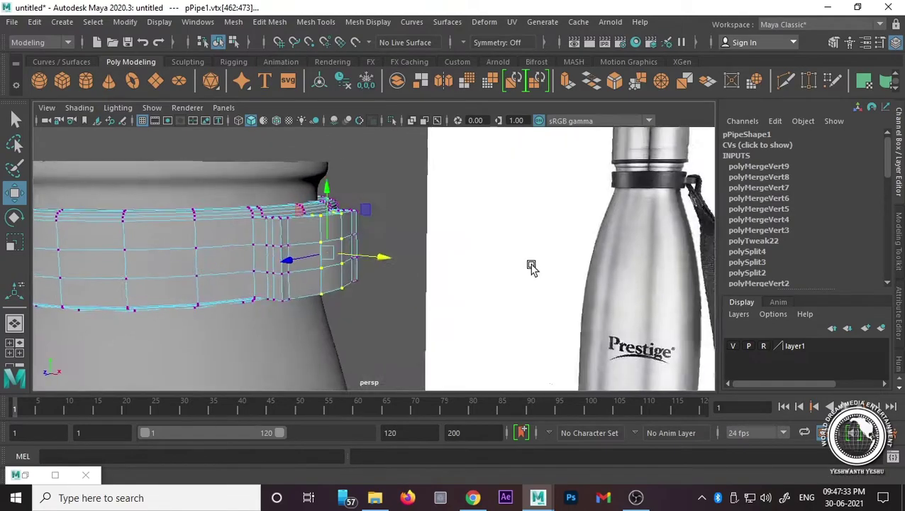
{"action": "left_click_drag", "start_coordinate": [531, 266], "coordinate": [407, 241], "text": "alt"}
Step: Insert three edge loops in the neck ring's lower band, then deselect the ring
{"action": "right_click_drag", "start_coordinate": [400, 232], "coordinate": [465, 113]}
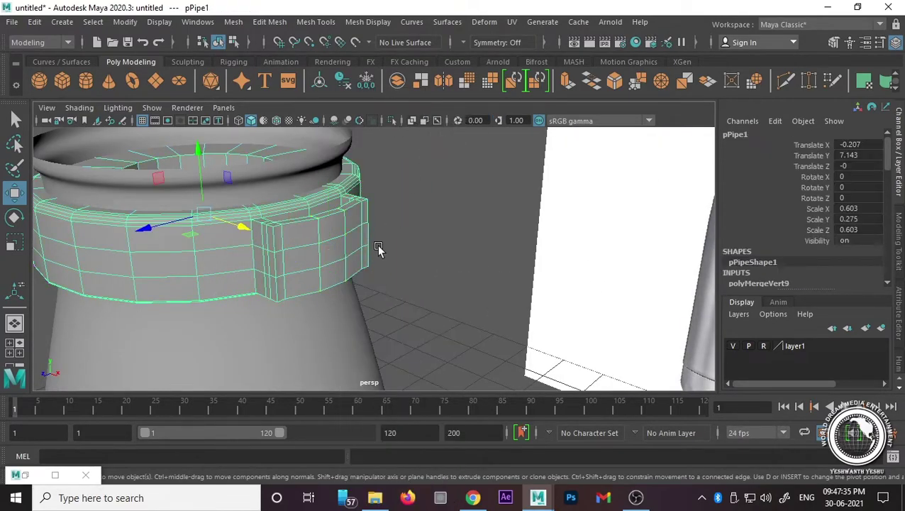
{"action": "left_click", "coordinate": [304, 22]}
{"action": "left_click", "coordinate": [345, 122]}
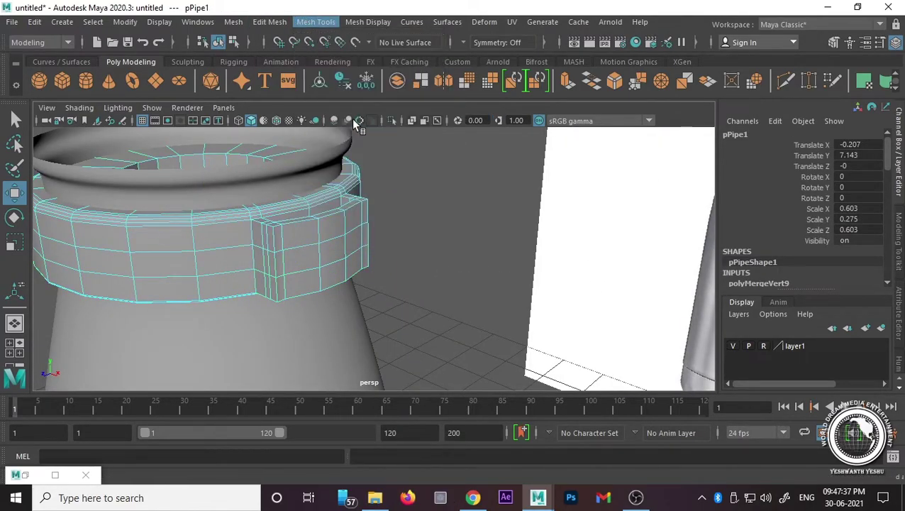
{"action": "left_click", "coordinate": [285, 283]}
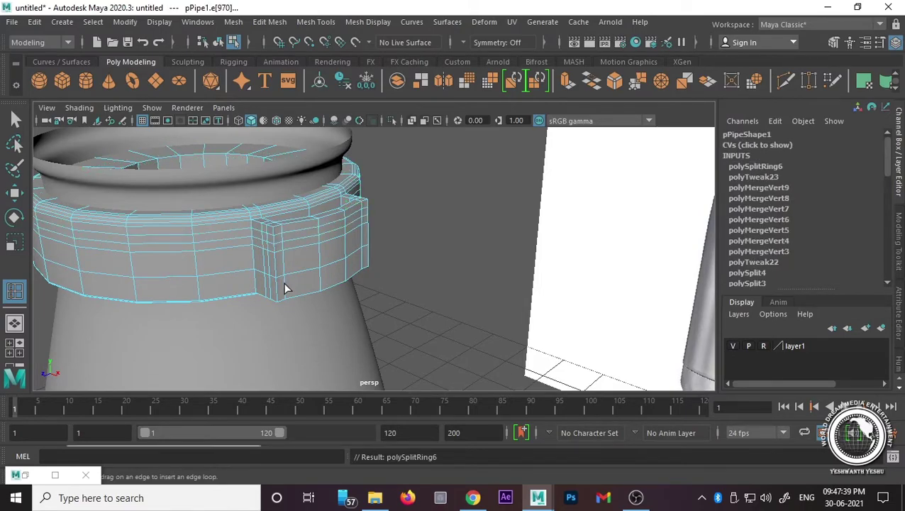
{"action": "left_click", "coordinate": [284, 272]}
{"action": "left_click", "coordinate": [283, 261]}
{"action": "key", "text": "w"}
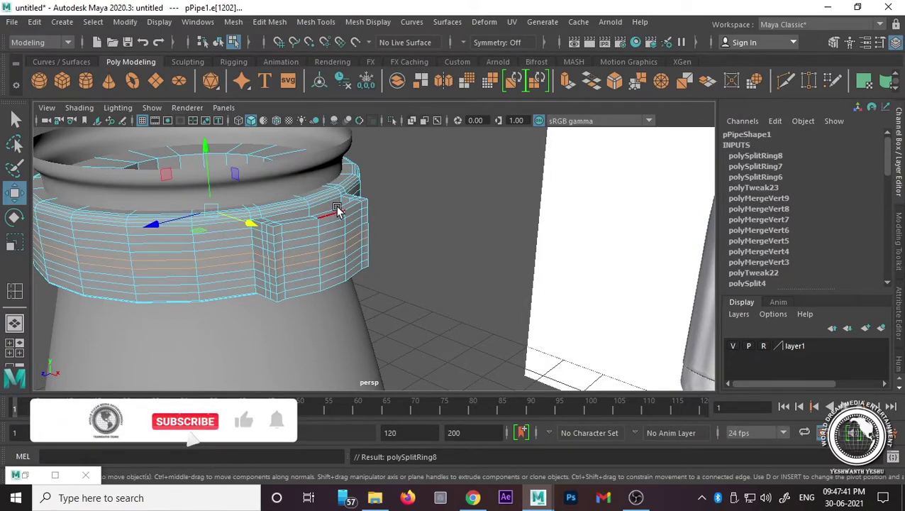
{"action": "right_click_drag", "start_coordinate": [333, 181], "coordinate": [393, 150]}
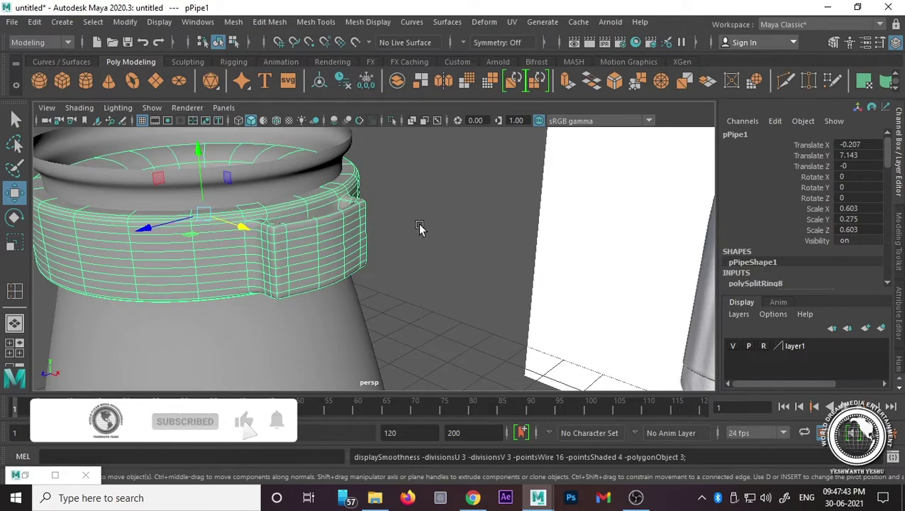
{"action": "left_click", "coordinate": [419, 225]}
{"action": "mouse_move", "coordinate": [420, 226]}
{"action": "left_mouse_down", "text": "alt"}
{"action": "mouse_move", "coordinate": [288, 204]}
{"action": "mouse_move", "coordinate": [169, 253]}
{"action": "mouse_move", "coordinate": [461, 204]}
{"action": "left_mouse_up", "text": "alt"}
Step: Zoom the front view onto the bottle's hanging strap and pick the Curves/Surfaces EP Curve tool
{"action": "key", "text": "space"}
{"action": "key", "text": "space"}
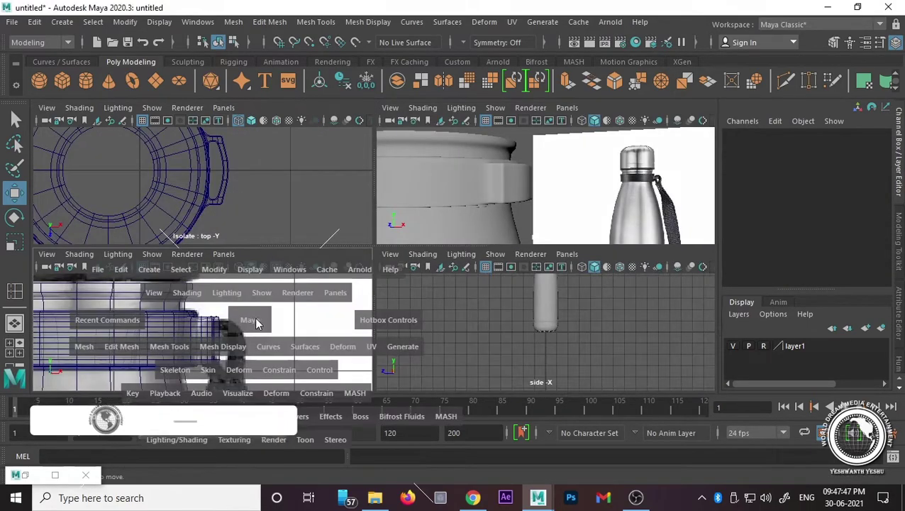
{"action": "scroll", "coordinate": [389, 274], "scroll_direction": "up", "scroll_amount": 2}
{"action": "scroll", "coordinate": [389, 273], "scroll_direction": "up", "scroll_amount": 2}
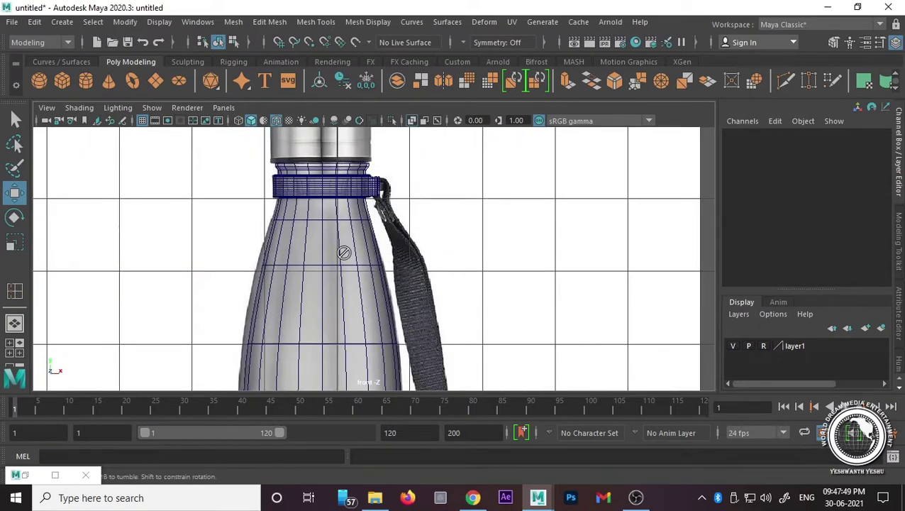
{"action": "scroll", "coordinate": [351, 254], "scroll_direction": "up", "scroll_amount": 1}
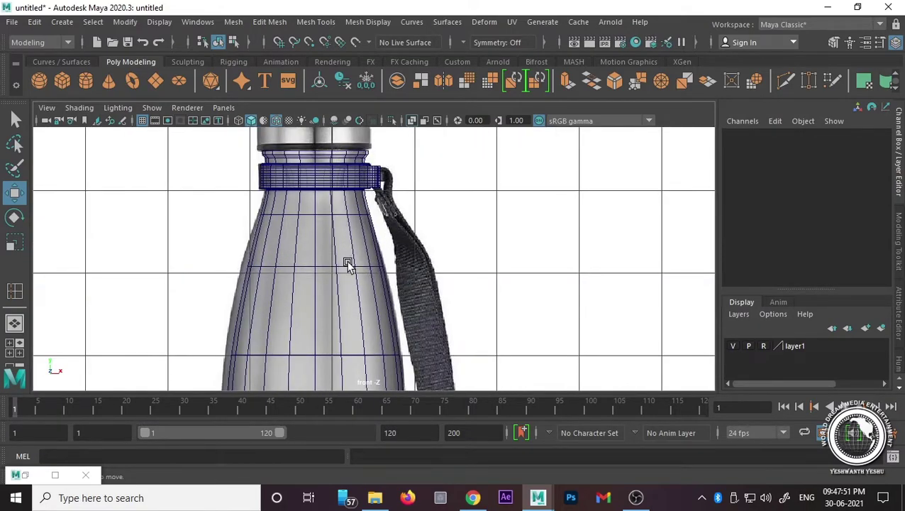
{"action": "left_click", "coordinate": [85, 64]}
{"action": "left_click", "coordinate": [85, 80]}
{"action": "scroll", "coordinate": [506, 319], "scroll_direction": "down", "scroll_amount": 3}
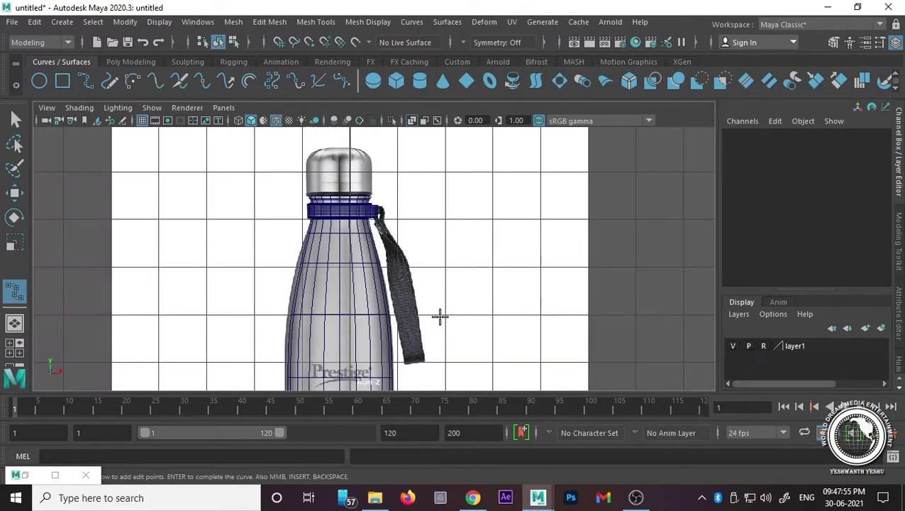
{"action": "scroll", "coordinate": [440, 317], "scroll_direction": "up", "scroll_amount": 1}
{"action": "scroll", "coordinate": [432, 298], "scroll_direction": "up", "scroll_amount": 1}
{"action": "scroll", "coordinate": [429, 334], "scroll_direction": "up", "scroll_amount": 1}
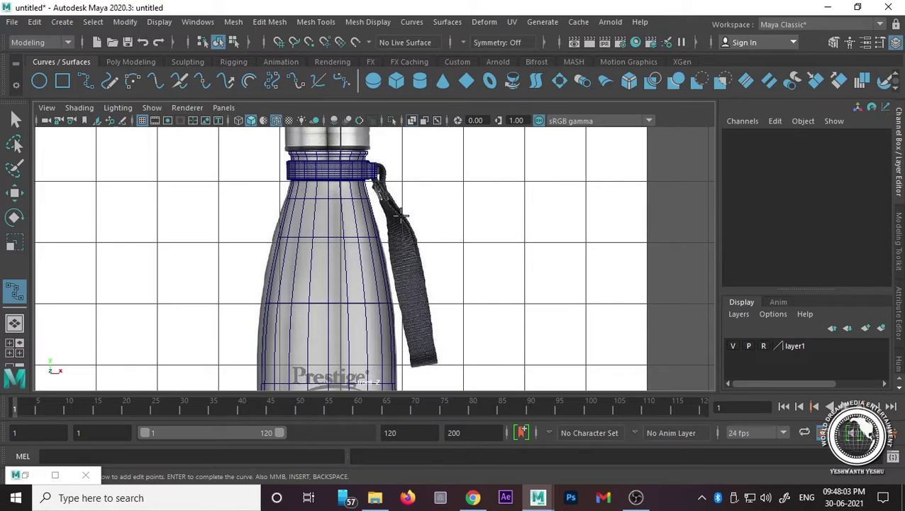
Step: Create a polygon cube, scale it thin and place it on the reference strap
{"action": "key", "text": "w"}
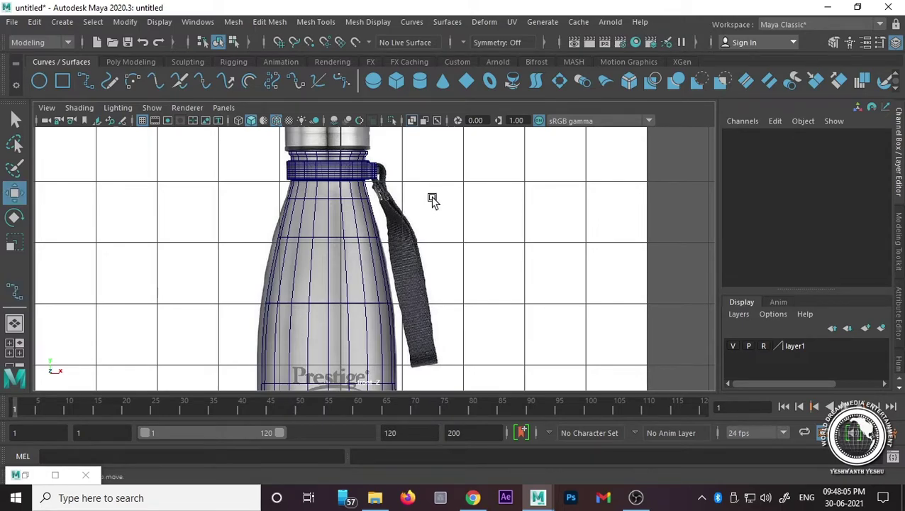
{"action": "left_click", "coordinate": [122, 64]}
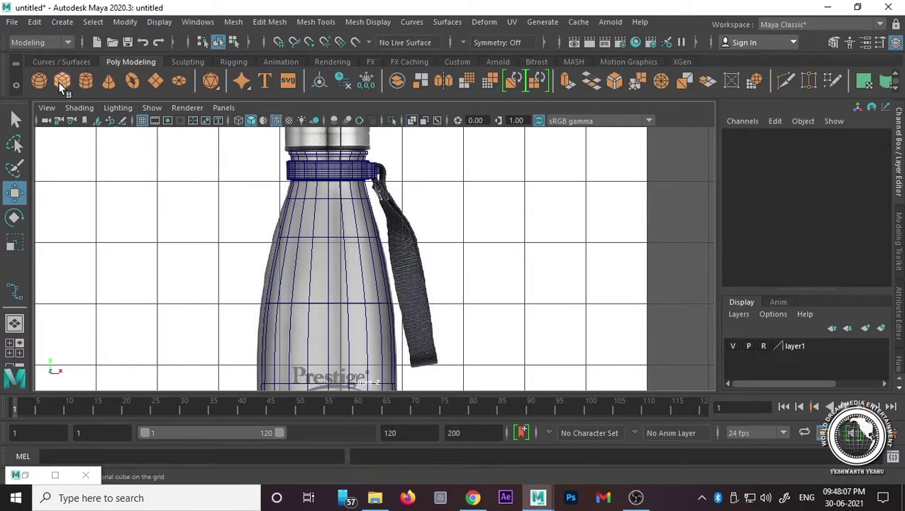
{"action": "left_click", "coordinate": [62, 81]}
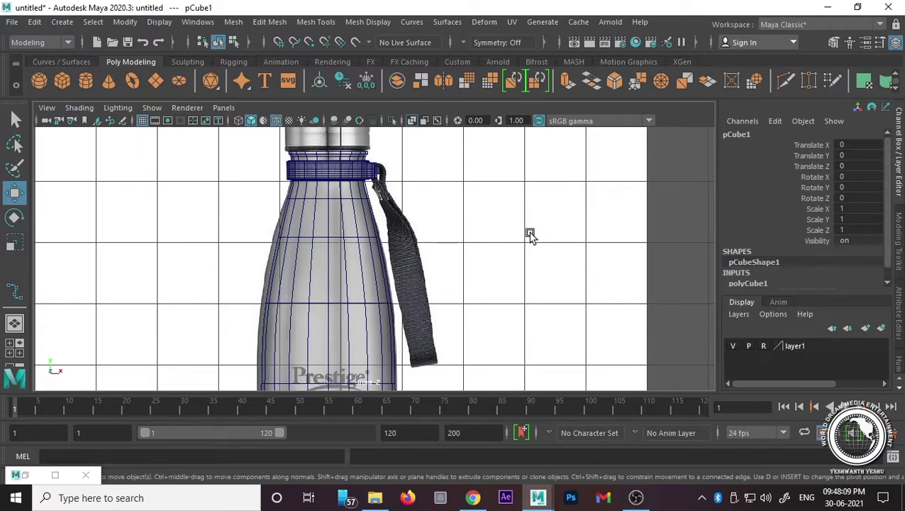
{"action": "scroll", "coordinate": [369, 287], "scroll_direction": "down", "scroll_amount": 3}
{"action": "mouse_move", "coordinate": [381, 325]}
{"action": "left_mouse_down"}
{"action": "mouse_move", "coordinate": [410, 259]}
{"action": "mouse_move", "coordinate": [484, 263]}
{"action": "mouse_move", "coordinate": [432, 269]}
{"action": "left_mouse_up"}
{"action": "scroll", "coordinate": [410, 259], "scroll_direction": "up", "scroll_amount": 2}
{"action": "scroll", "coordinate": [414, 262], "scroll_direction": "up", "scroll_amount": 2}
{"action": "key", "text": "r"}
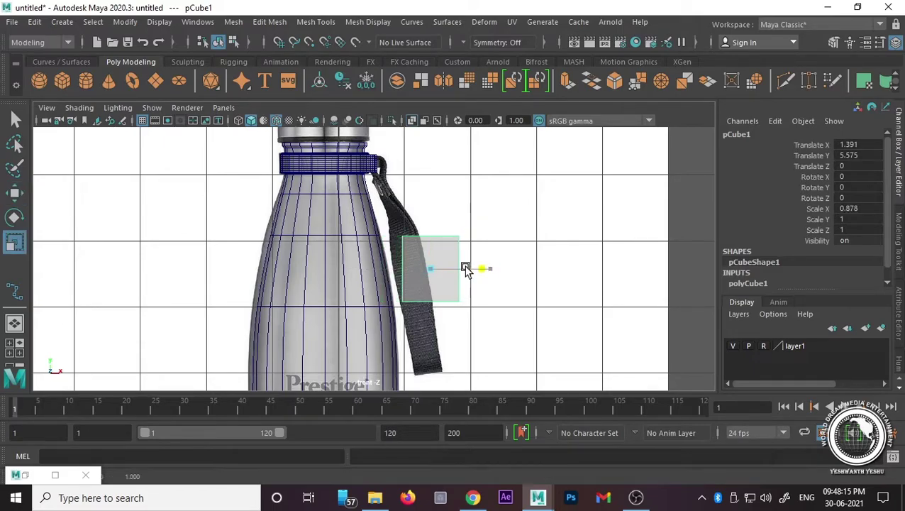
{"action": "key", "text": "w"}
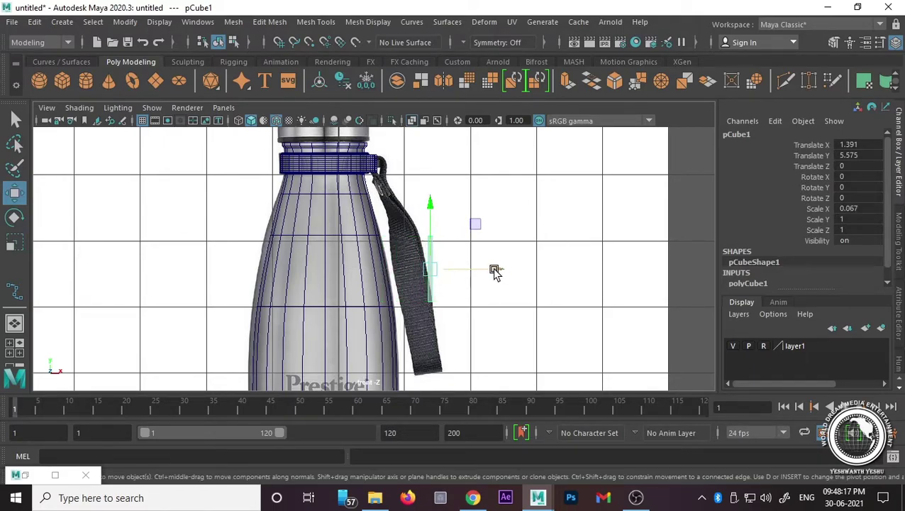
{"action": "left_click_drag", "start_coordinate": [495, 271], "coordinate": [471, 267]}
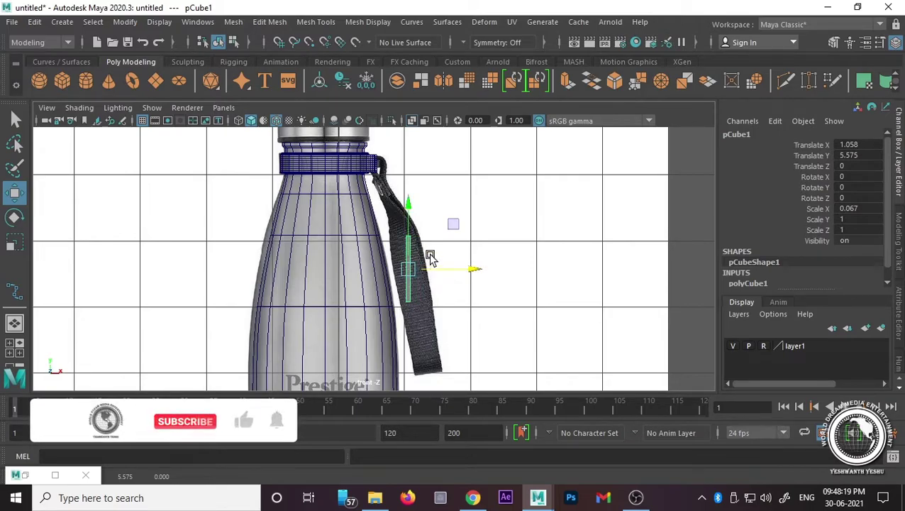
Step: Shift the cube's upper vertices to follow the strap and select its end face
{"action": "right_click_drag", "start_coordinate": [422, 238], "coordinate": [415, 243]}
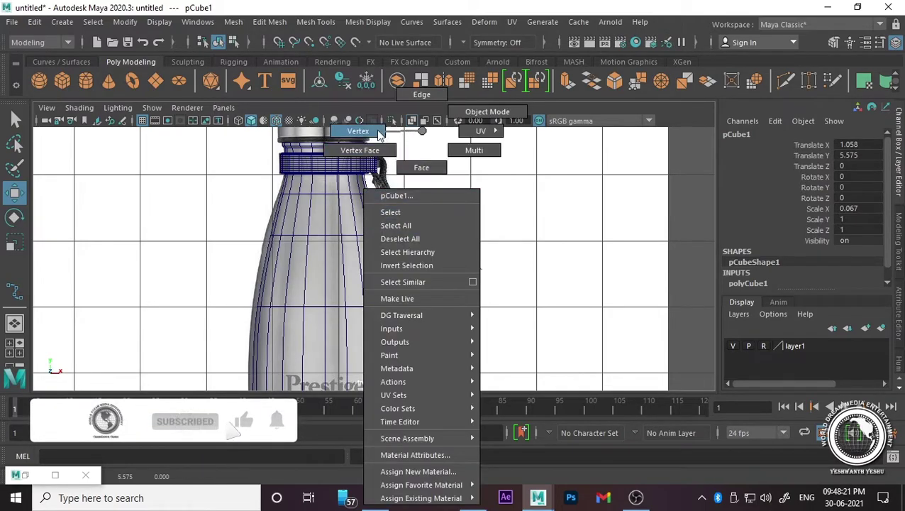
{"action": "left_click_drag", "start_coordinate": [448, 246], "coordinate": [454, 235]}
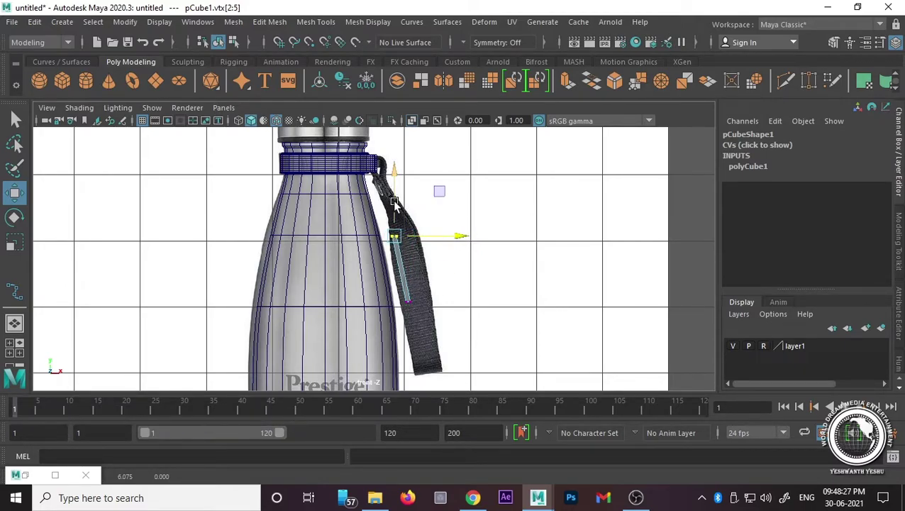
{"action": "right_click_drag", "start_coordinate": [400, 190], "coordinate": [401, 213]}
{"action": "left_click", "coordinate": [408, 262]}
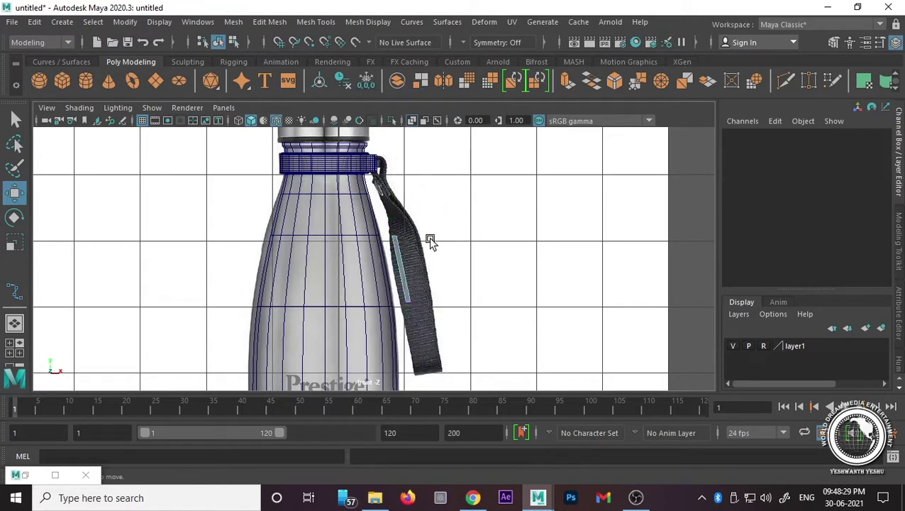
{"action": "scroll", "coordinate": [428, 238], "scroll_direction": "up", "scroll_amount": 3}
{"action": "left_click", "coordinate": [420, 350]}
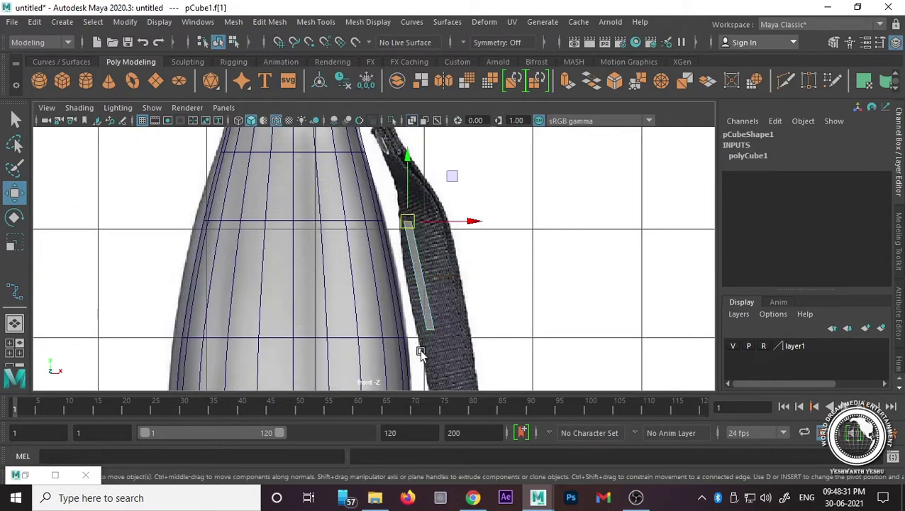
{"action": "middle_click_drag", "start_coordinate": [460, 188], "coordinate": [479, 296], "text": "alt"}
Step: Extrude the end face twice, pulling each segment up along the strap
{"action": "key", "text": "ctrl+e"}
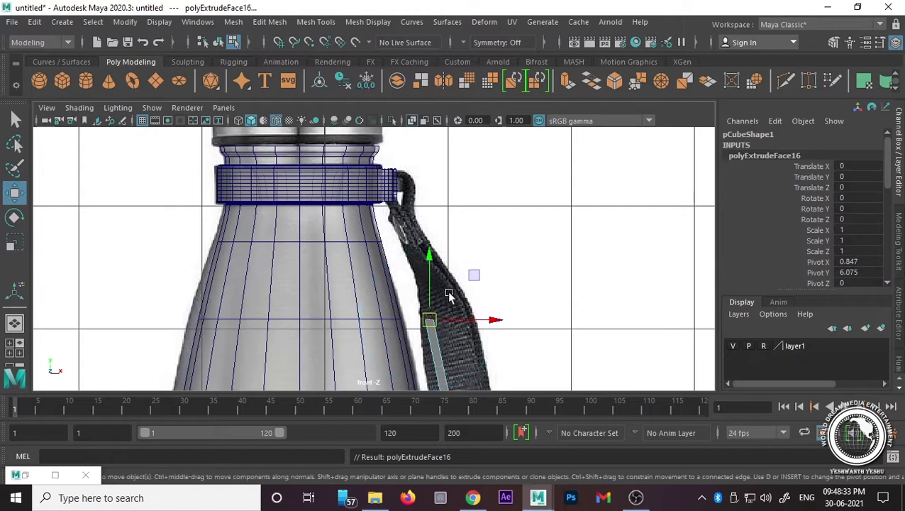
{"action": "left_click_drag", "start_coordinate": [475, 274], "coordinate": [478, 257]}
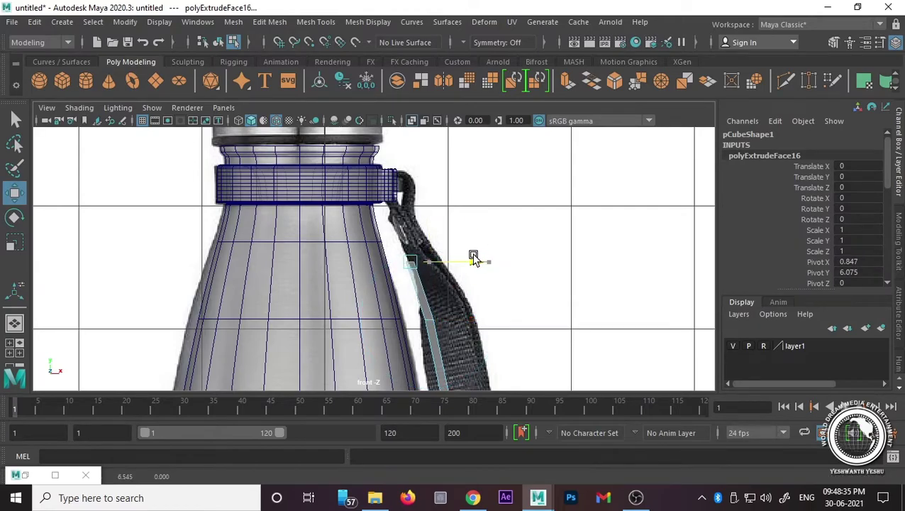
{"action": "key", "text": "w"}
{"action": "right_click_drag", "start_coordinate": [484, 129], "coordinate": [435, 206]}
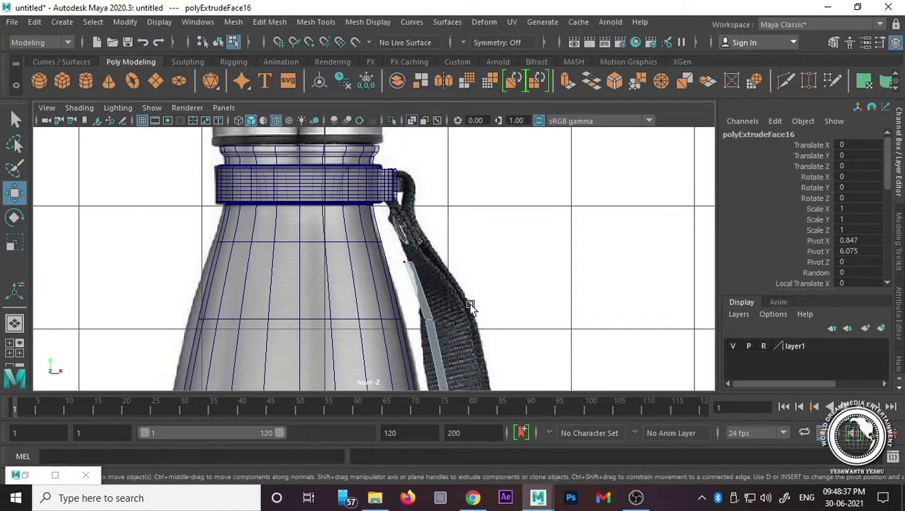
{"action": "mouse_move", "coordinate": [408, 301]}
{"action": "left_mouse_down"}
{"action": "mouse_move", "coordinate": [519, 322]}
{"action": "mouse_move", "coordinate": [491, 324]}
{"action": "left_mouse_up"}
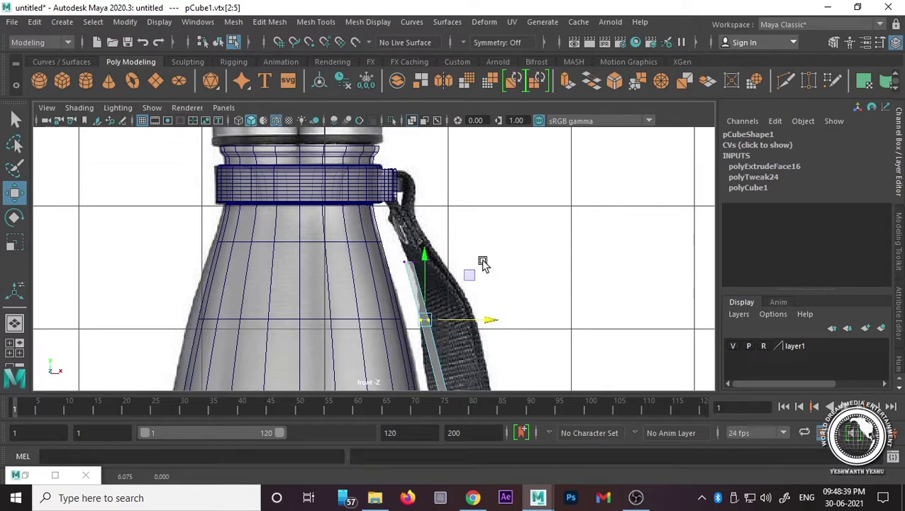
{"action": "right_click_drag", "start_coordinate": [428, 142], "coordinate": [427, 167]}
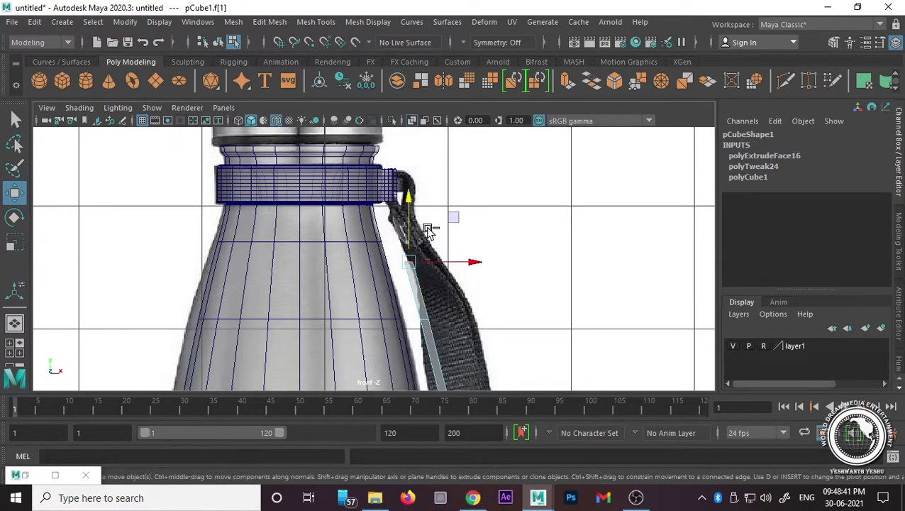
{"action": "key", "text": "ctrl+e"}
{"action": "left_click_drag", "start_coordinate": [410, 226], "coordinate": [458, 227]}
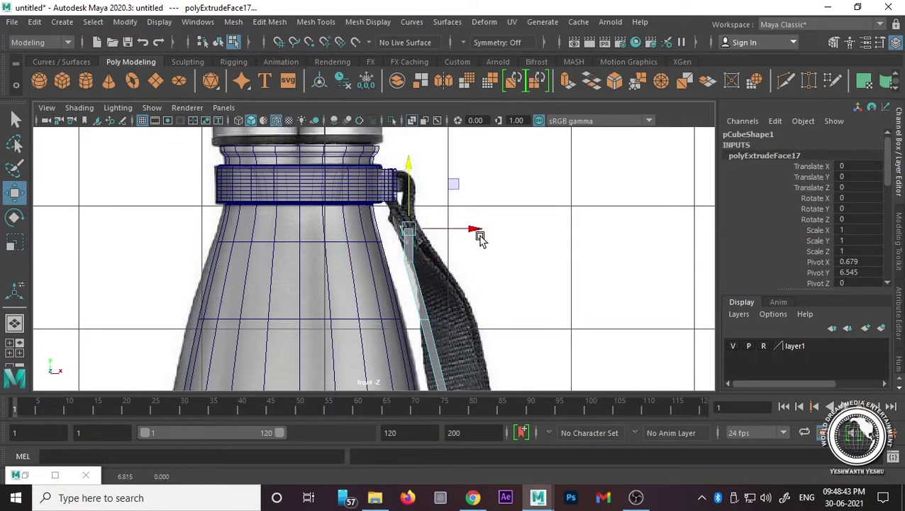
Step: Extrude another segment, raise it toward the lug and nudge it slightly left
{"action": "middle_click_drag", "start_coordinate": [459, 227], "coordinate": [463, 256], "text": "alt"}
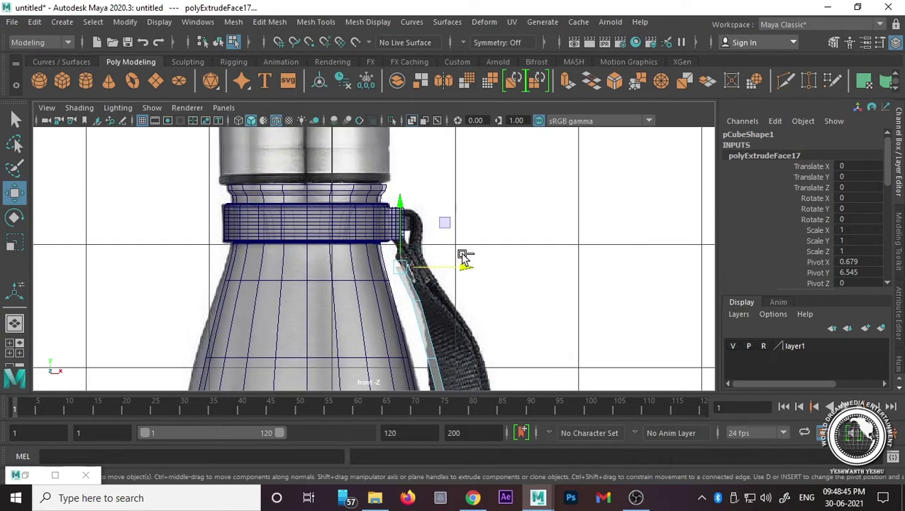
{"action": "key", "text": "ctrl+e"}
{"action": "left_click_drag", "start_coordinate": [408, 251], "coordinate": [399, 217]}
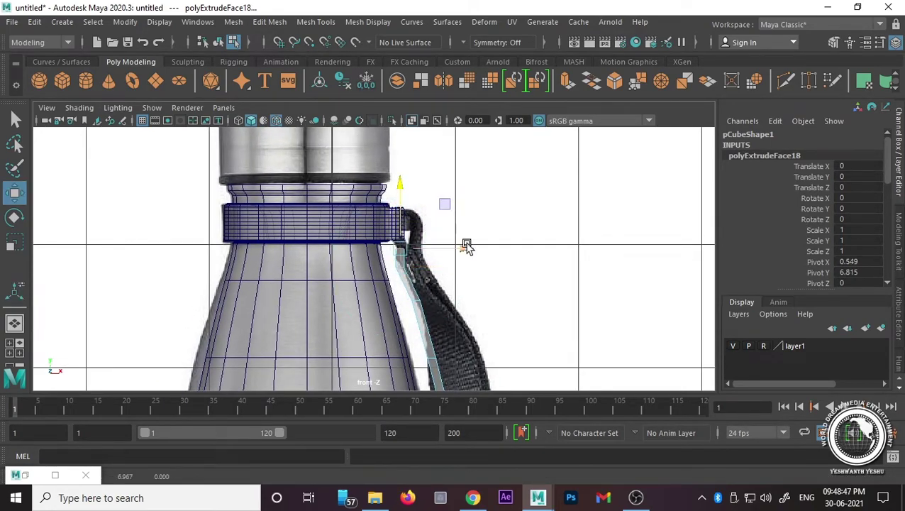
{"action": "scroll", "coordinate": [466, 245], "scroll_direction": "up", "scroll_amount": 1}
{"action": "scroll", "coordinate": [461, 268], "scroll_direction": "up", "scroll_amount": 1}
{"action": "scroll", "coordinate": [461, 268], "scroll_direction": "up", "scroll_amount": 1}
{"action": "scroll", "coordinate": [489, 269], "scroll_direction": "up", "scroll_amount": 1}
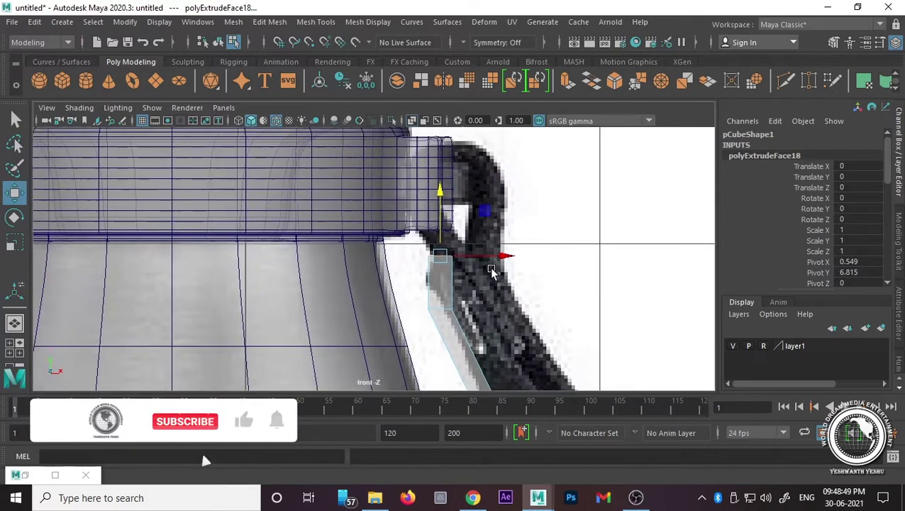
{"action": "middle_click_drag", "start_coordinate": [491, 270], "coordinate": [485, 291], "text": "alt"}
{"action": "left_click_drag", "start_coordinate": [496, 275], "coordinate": [485, 275]}
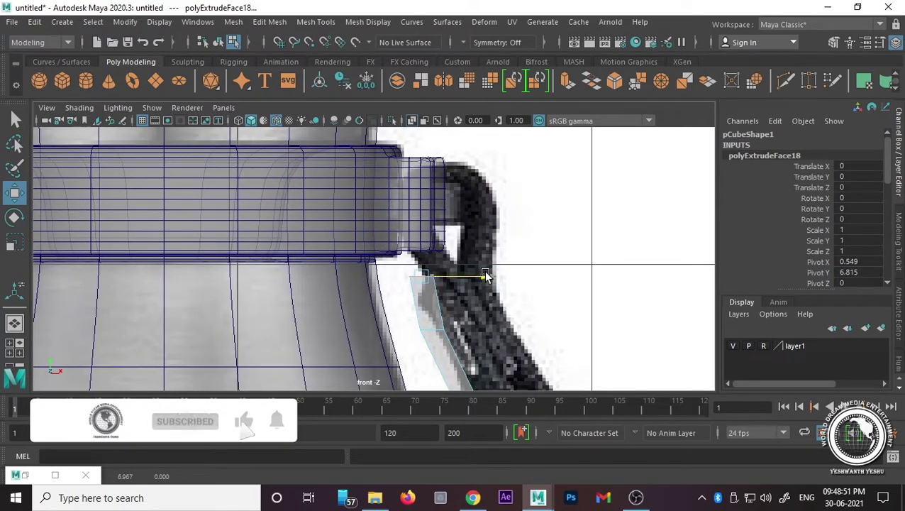
Step: Keep extruding the end face upward and sideways past the neck ring
{"action": "key", "text": "ctrl+e"}
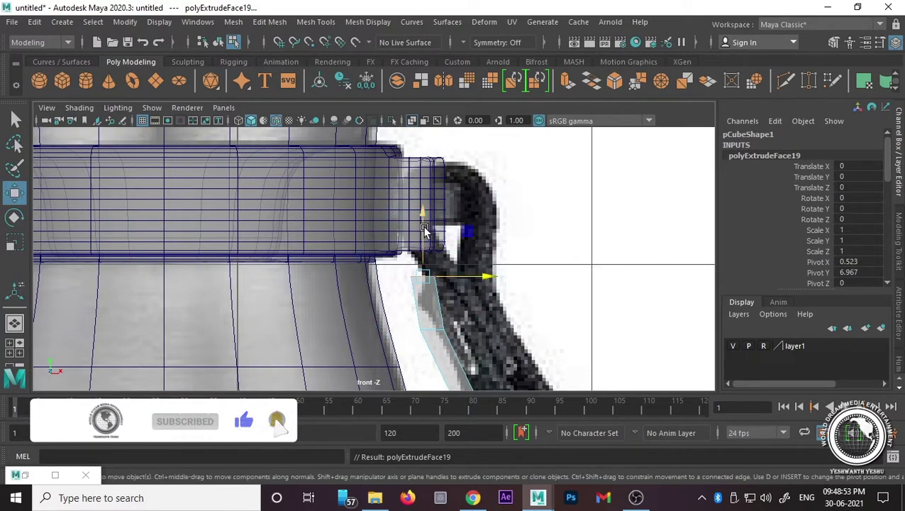
{"action": "left_click_drag", "start_coordinate": [424, 234], "coordinate": [426, 122]}
{"action": "middle_click_drag", "start_coordinate": [478, 217], "coordinate": [471, 289], "text": "alt"}
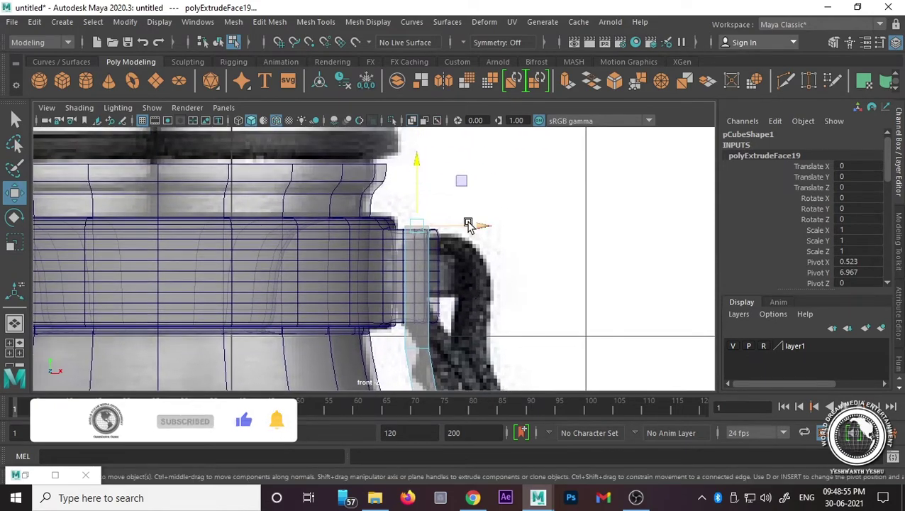
{"action": "key", "text": "ctrl+e"}
{"action": "key", "text": "w"}
{"action": "mouse_move", "coordinate": [414, 208]}
{"action": "left_mouse_down"}
{"action": "mouse_move", "coordinate": [418, 200]}
{"action": "mouse_move", "coordinate": [465, 216]}
{"action": "mouse_move", "coordinate": [440, 179]}
{"action": "mouse_move", "coordinate": [492, 197]}
{"action": "left_mouse_up"}
{"action": "scroll", "coordinate": [465, 227], "scroll_direction": "up", "scroll_amount": 2}
{"action": "key", "text": "ctrl+e"}
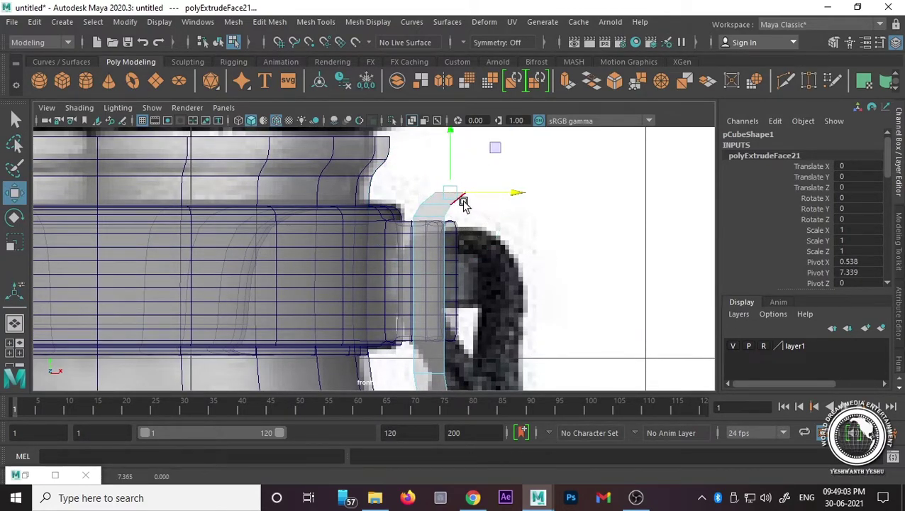
Step: Extrude the strap's top face up and to the right over the lug
{"action": "left_click", "coordinate": [463, 203]}
{"action": "key", "text": "space"}
{"action": "key", "text": "space"}
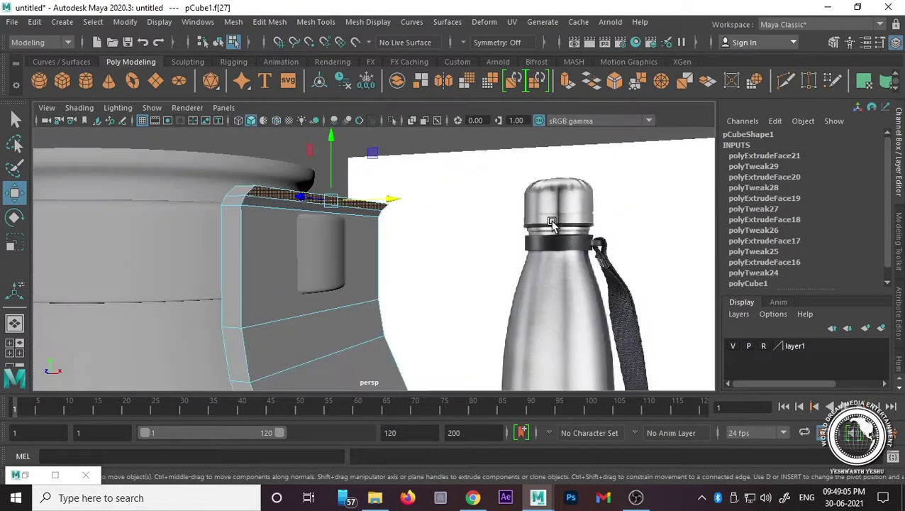
{"action": "mouse_move", "coordinate": [473, 256]}
{"action": "left_mouse_down", "text": "alt"}
{"action": "mouse_move", "coordinate": [448, 265]}
{"action": "mouse_move", "coordinate": [451, 273]}
{"action": "left_mouse_up", "text": "alt"}
{"action": "key", "text": "space"}
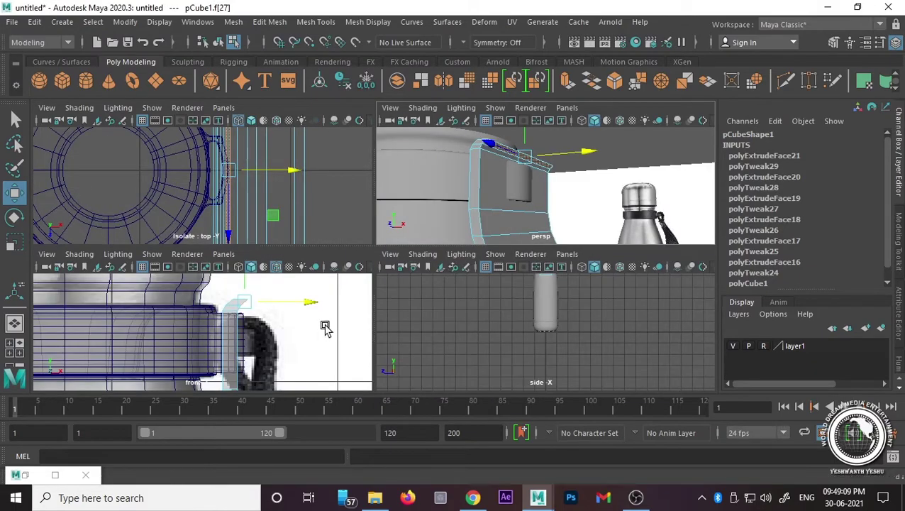
{"action": "key", "text": "space"}
{"action": "key", "text": "ctrl+e"}
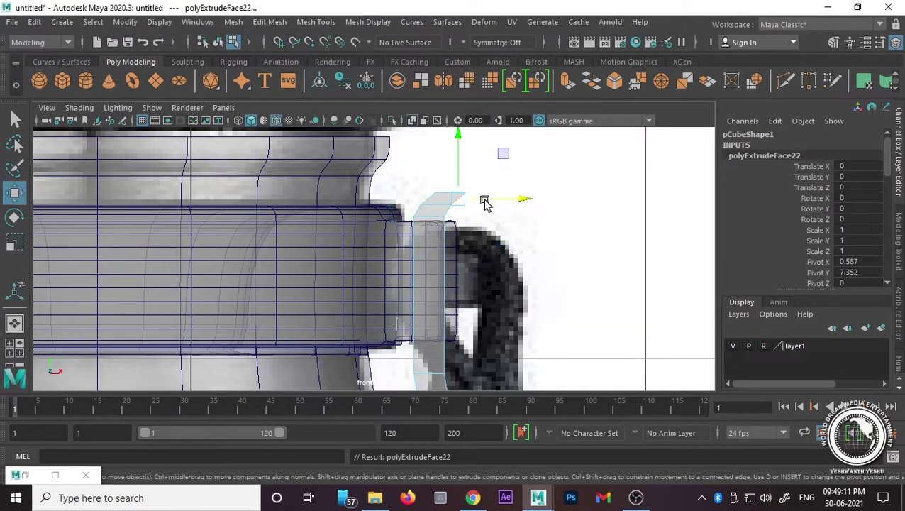
{"action": "mouse_move", "coordinate": [485, 198]}
{"action": "left_mouse_down"}
{"action": "mouse_move", "coordinate": [461, 178]}
{"action": "mouse_move", "coordinate": [531, 228]}
{"action": "left_mouse_up"}
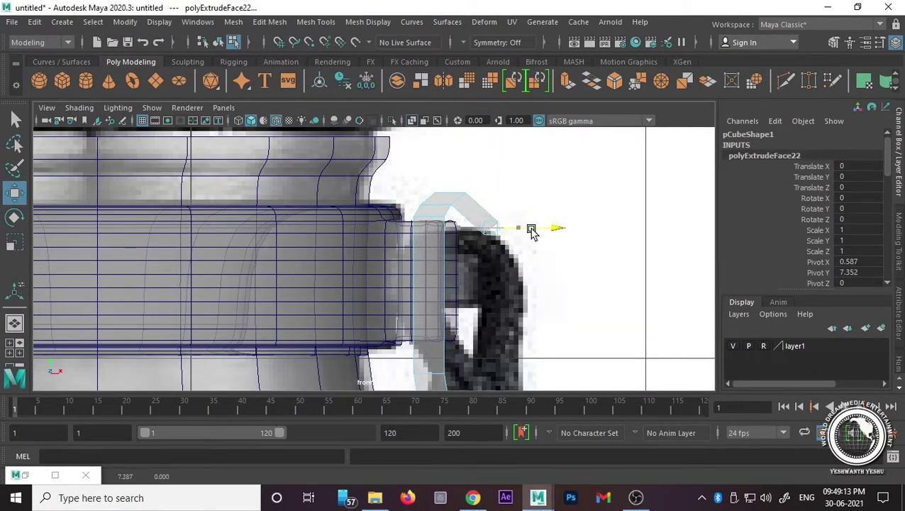
{"action": "mouse_move", "coordinate": [488, 179]}
{"action": "left_mouse_down"}
{"action": "mouse_move", "coordinate": [502, 186]}
{"action": "mouse_move", "coordinate": [509, 167]}
{"action": "left_mouse_up"}
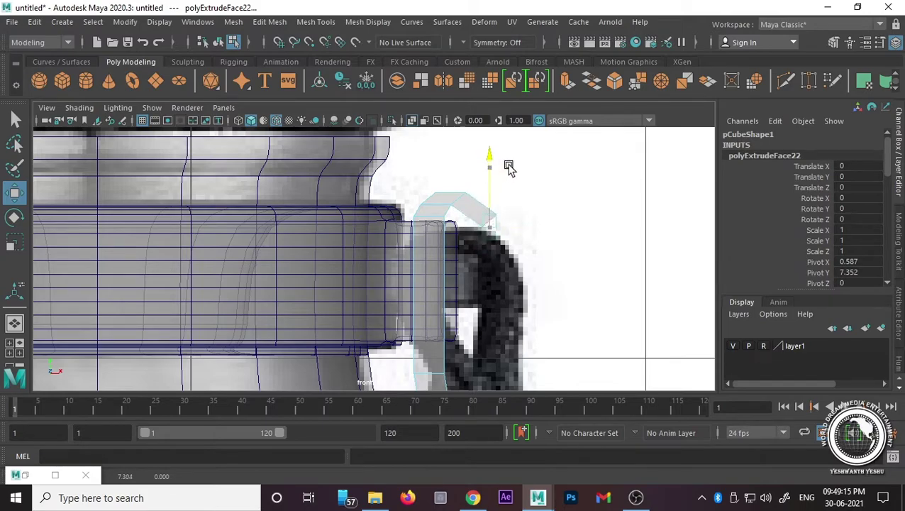
{"action": "scroll", "coordinate": [476, 229], "scroll_direction": "up", "scroll_amount": 2}
{"action": "right_click_drag", "start_coordinate": [485, 180], "coordinate": [484, 92]}
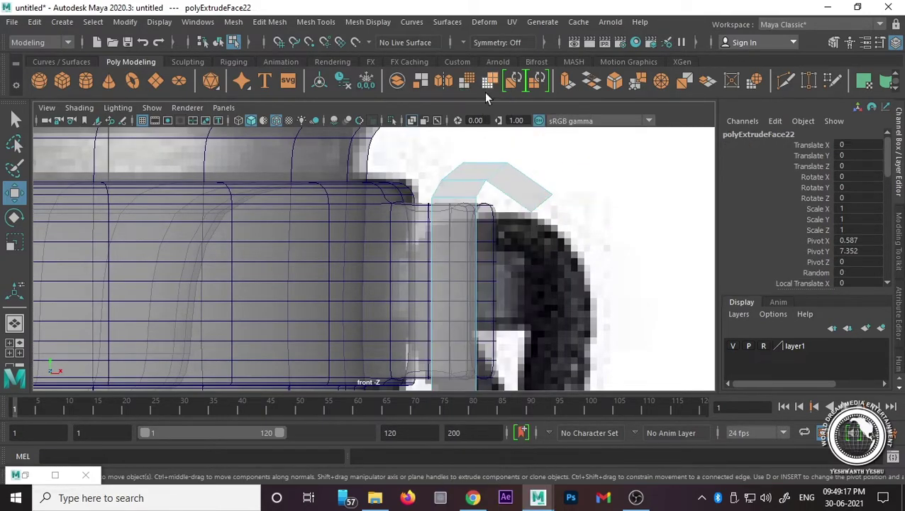
Step: Bevel the strap's outer top corner edge
{"action": "key", "text": "space"}
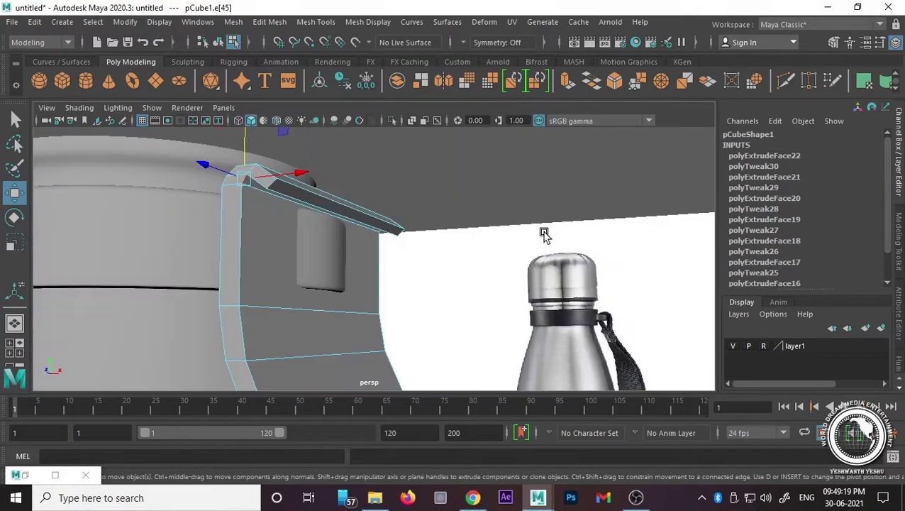
{"action": "mouse_move", "coordinate": [379, 261]}
{"action": "left_mouse_down", "text": "alt"}
{"action": "mouse_move", "coordinate": [404, 236]}
{"action": "mouse_move", "coordinate": [329, 196]}
{"action": "left_mouse_up", "text": "alt"}
{"action": "left_click", "coordinate": [330, 201]}
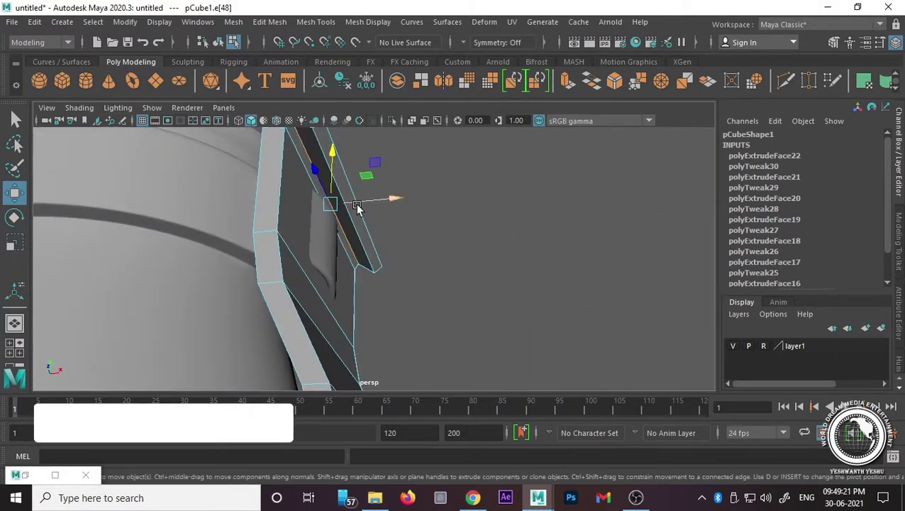
{"action": "right_click_drag", "start_coordinate": [472, 217], "coordinate": [515, 213], "text": "shift"}
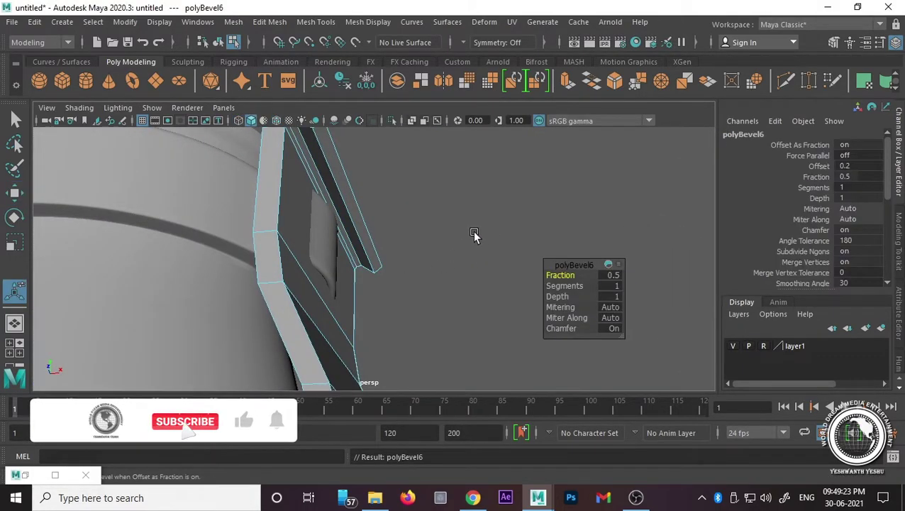
{"action": "scroll", "coordinate": [455, 242], "scroll_direction": "down", "scroll_amount": 5}
Step: Reselect the strap in the front view and extrude its end face to head back down
{"action": "right_click", "coordinate": [356, 212]}
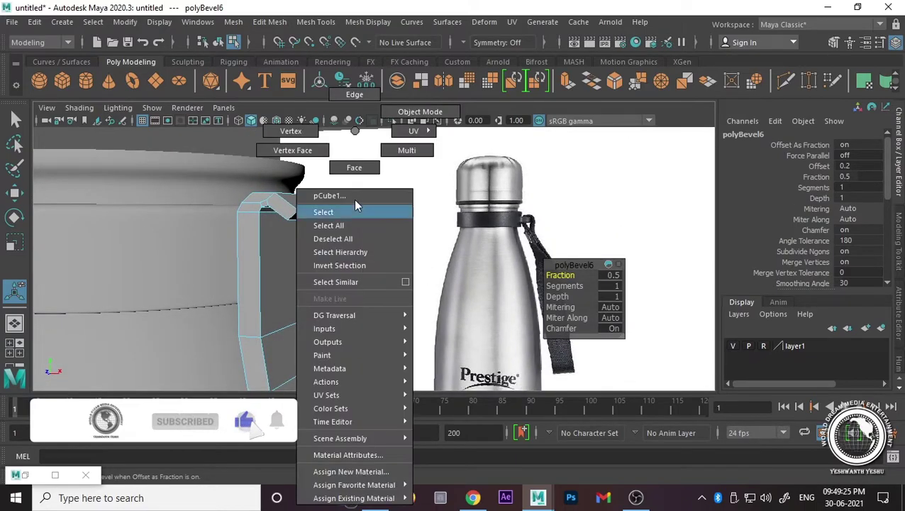
{"action": "left_click", "coordinate": [356, 211]}
{"action": "key", "text": "space"}
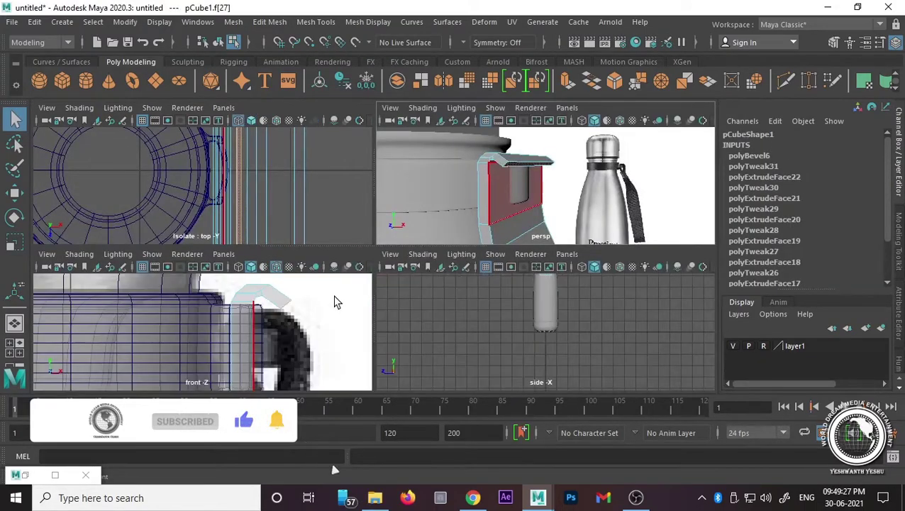
{"action": "key", "text": "space"}
{"action": "key", "text": "ctrl+e"}
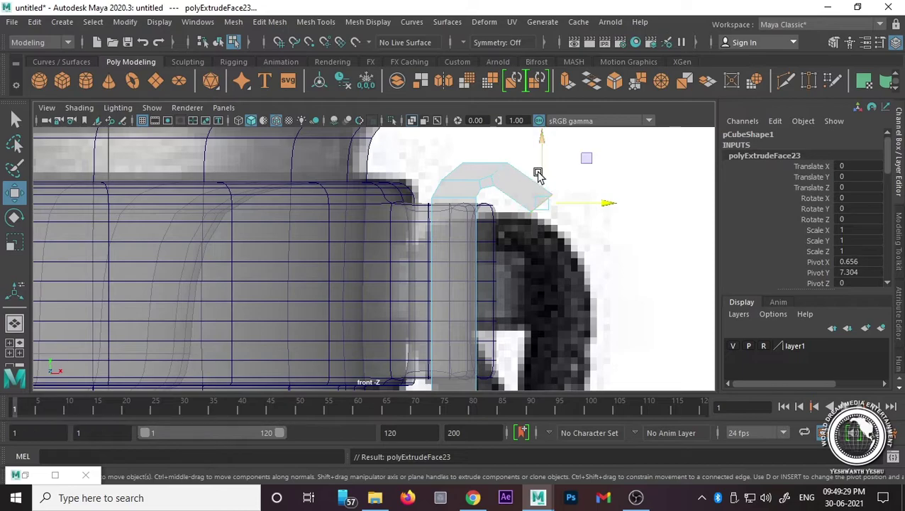
Step: Extrude the strap's end face several times, moving each new section down past the lug
{"action": "left_click_drag", "start_coordinate": [539, 172], "coordinate": [570, 290]}
{"action": "scroll", "coordinate": [570, 289], "scroll_direction": "down", "scroll_amount": 2}
{"action": "scroll", "coordinate": [606, 298], "scroll_direction": "down", "scroll_amount": 5}
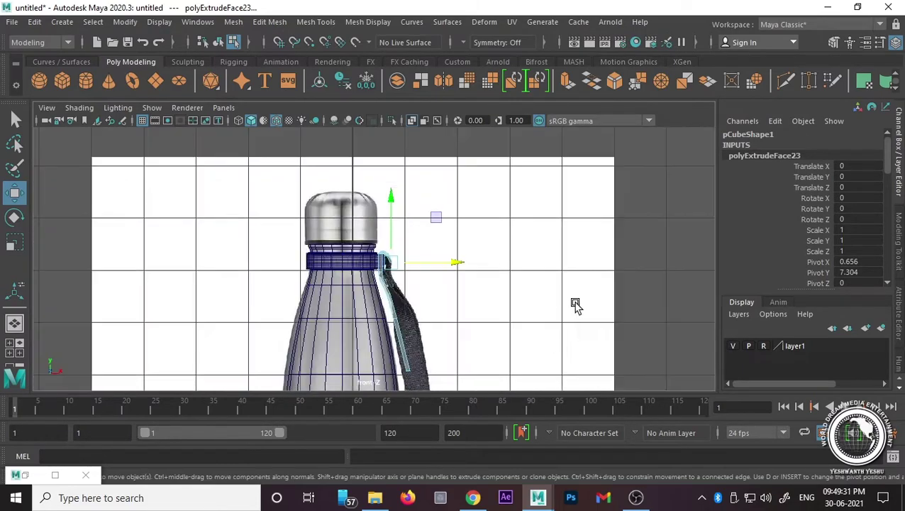
{"action": "scroll", "coordinate": [576, 303], "scroll_direction": "up", "scroll_amount": 2}
{"action": "scroll", "coordinate": [481, 287], "scroll_direction": "up", "scroll_amount": 2}
{"action": "key", "text": "ctrl+e"}
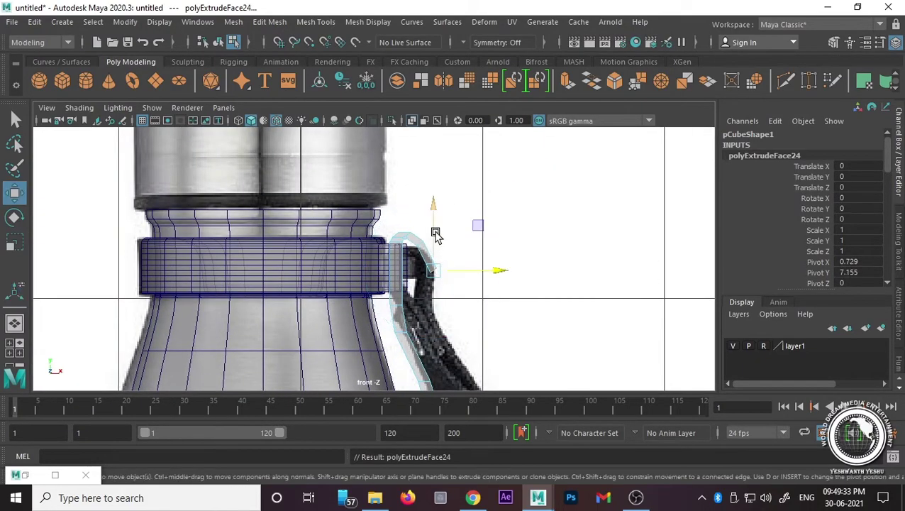
{"action": "left_click_drag", "start_coordinate": [436, 239], "coordinate": [443, 283]}
{"action": "middle_click_drag", "start_coordinate": [472, 325], "coordinate": [465, 252], "text": "alt"}
{"action": "key", "text": "ctrl+e"}
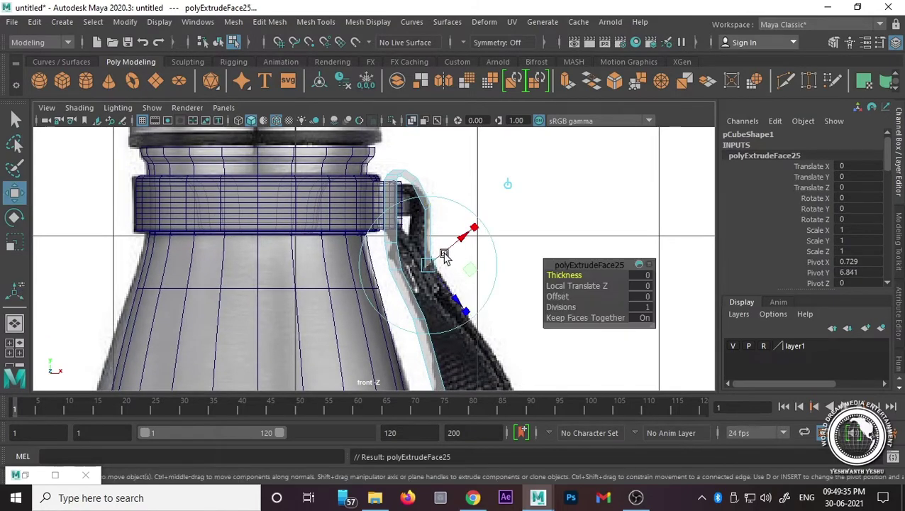
{"action": "left_click_drag", "start_coordinate": [430, 240], "coordinate": [462, 290]}
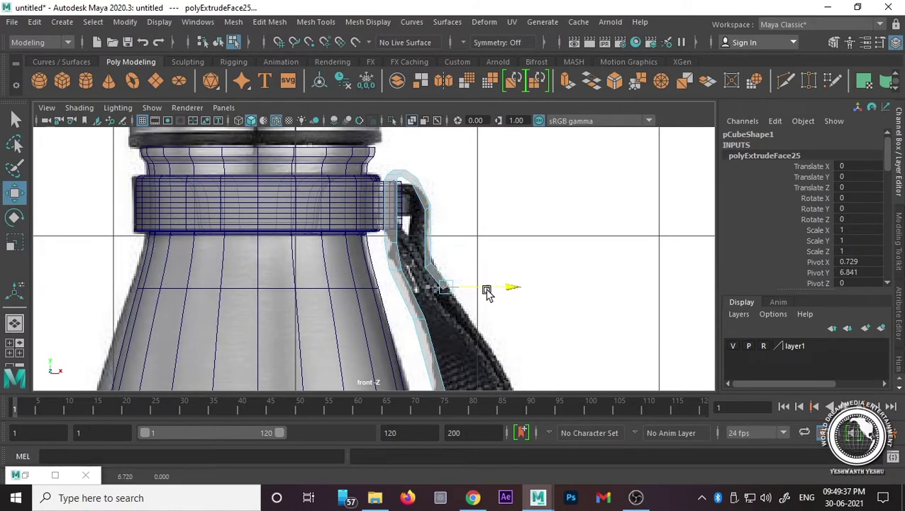
{"action": "key", "text": "ctrl+e"}
{"action": "left_click_drag", "start_coordinate": [441, 234], "coordinate": [441, 260]}
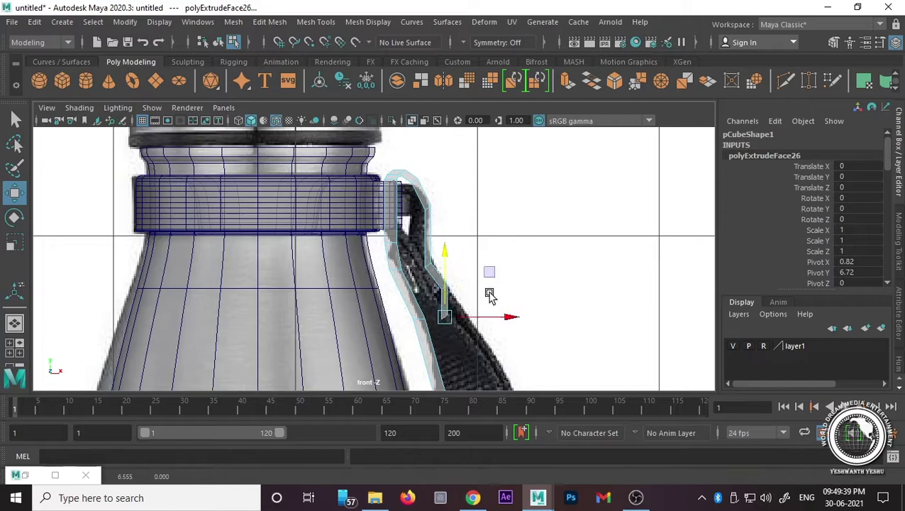
{"action": "left_click_drag", "start_coordinate": [497, 317], "coordinate": [514, 319]}
{"action": "middle_click_drag", "start_coordinate": [514, 319], "coordinate": [490, 236], "text": "alt"}
Step: Keep extruding the end face, moving each section down and right to follow the reference strap
{"action": "key", "text": "ctrl+e"}
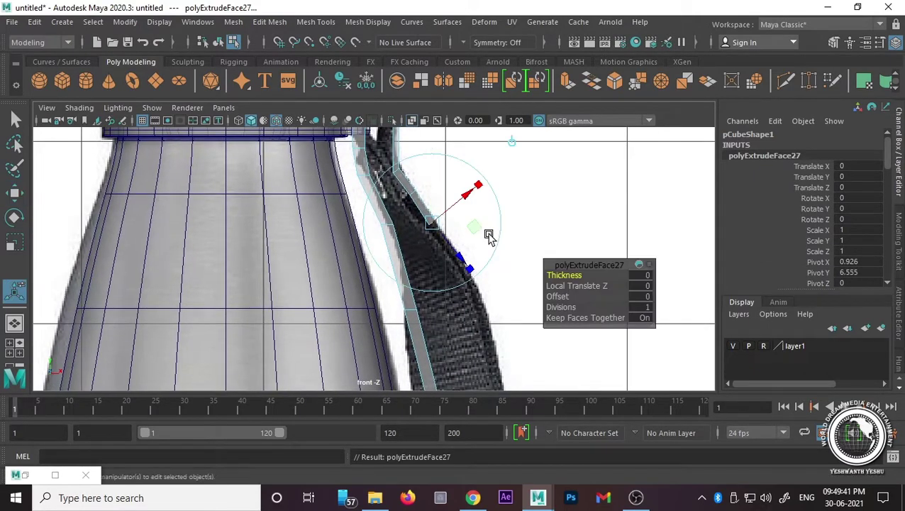
{"action": "left_click_drag", "start_coordinate": [474, 238], "coordinate": [477, 228]}
{"action": "left_click_drag", "start_coordinate": [440, 192], "coordinate": [459, 232]}
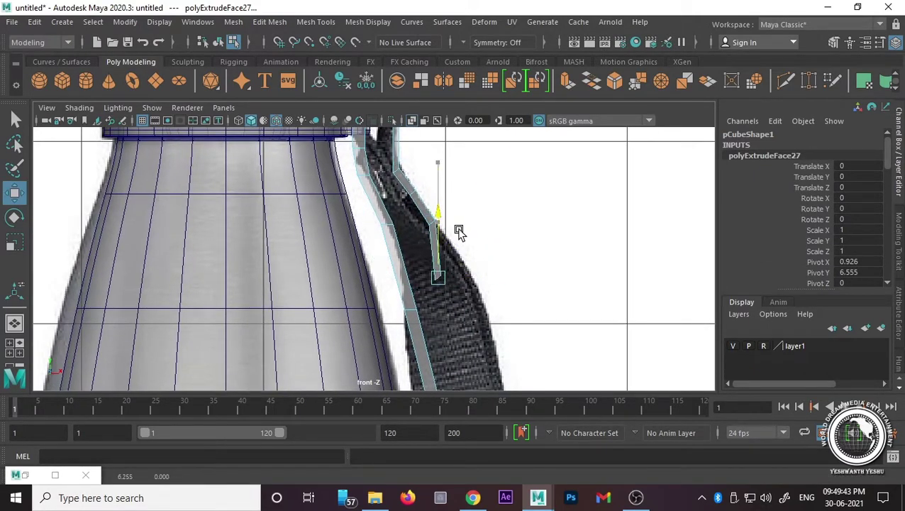
{"action": "left_click_drag", "start_coordinate": [481, 277], "coordinate": [505, 277]}
{"action": "key", "text": "ctrl+e"}
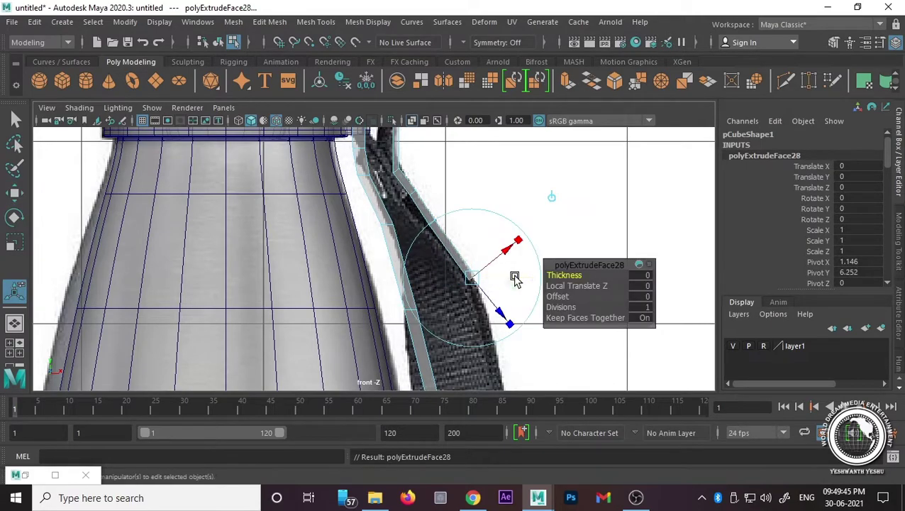
{"action": "left_click_drag", "start_coordinate": [471, 213], "coordinate": [479, 257]}
{"action": "middle_click_drag", "start_coordinate": [478, 257], "coordinate": [531, 279], "text": "alt"}
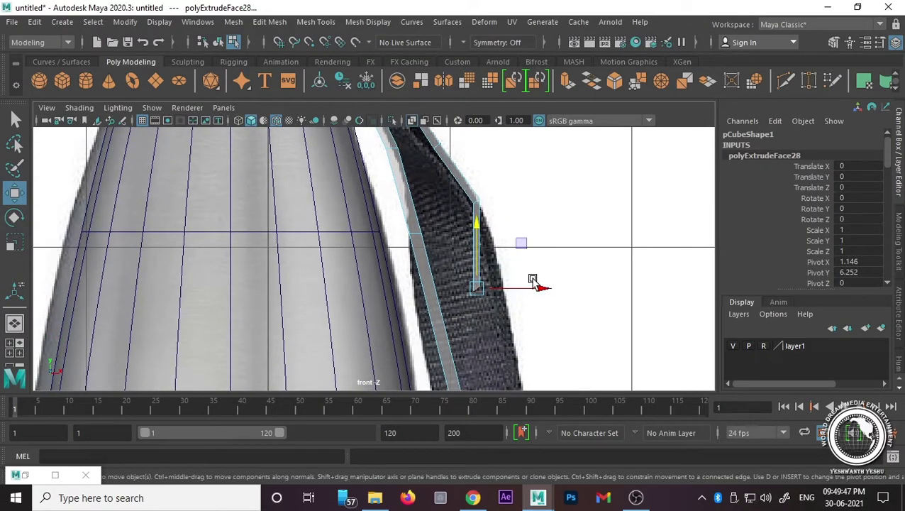
{"action": "left_click_drag", "start_coordinate": [531, 278], "coordinate": [564, 289]}
{"action": "key", "text": "ctrl+e"}
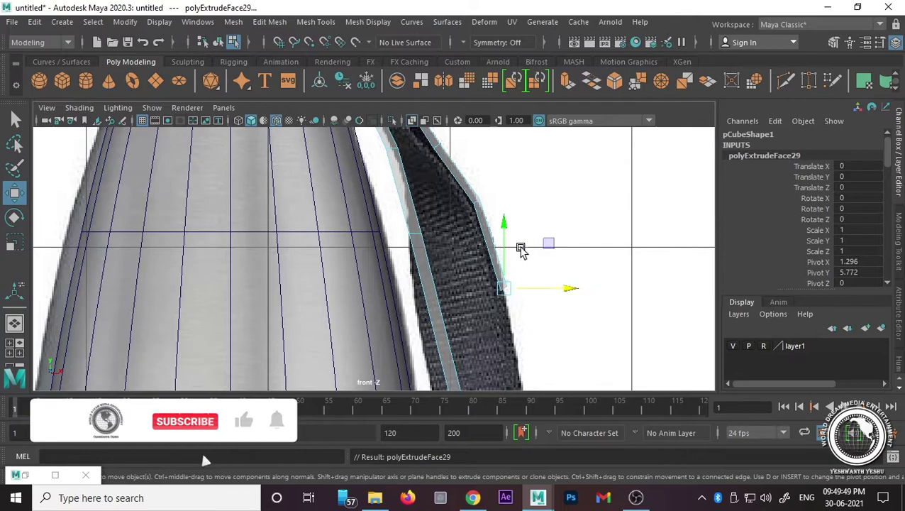
{"action": "left_click_drag", "start_coordinate": [505, 248], "coordinate": [508, 293]}
{"action": "mouse_move", "coordinate": [508, 293]}
{"action": "middle_mouse_down", "text": "alt"}
{"action": "mouse_move", "coordinate": [560, 268]}
{"action": "mouse_move", "coordinate": [562, 258]}
{"action": "middle_mouse_up", "text": "alt"}
{"action": "left_click_drag", "start_coordinate": [562, 259], "coordinate": [578, 257]}
{"action": "key", "text": "ctrl+e"}
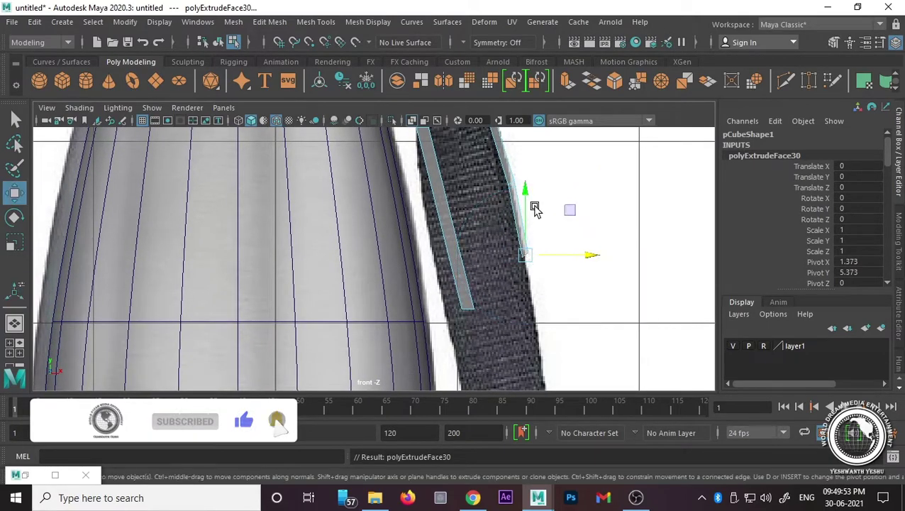
{"action": "left_click_drag", "start_coordinate": [536, 204], "coordinate": [539, 275]}
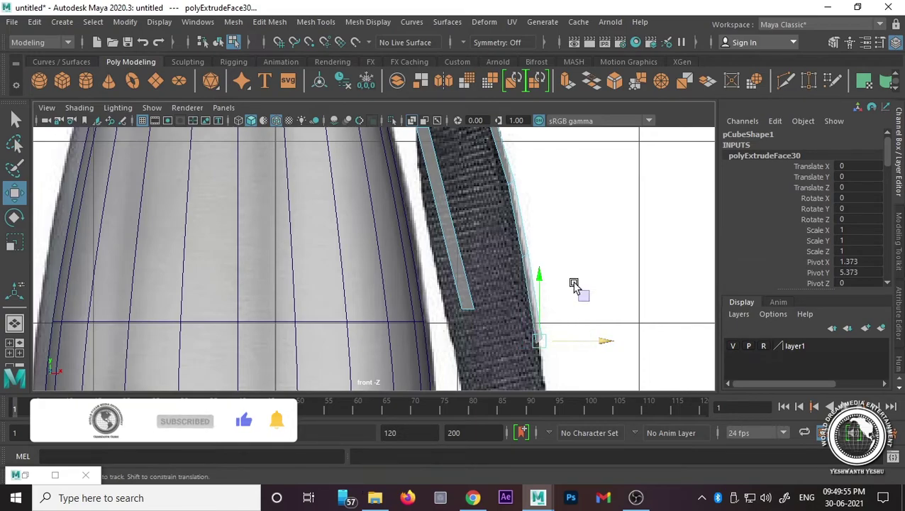
{"action": "middle_click_drag", "start_coordinate": [576, 289], "coordinate": [564, 213], "text": "alt"}
Step: Extrude the last sections down to the strap's lower corner and nudge the end face up slightly
{"action": "key", "text": "ctrl+e"}
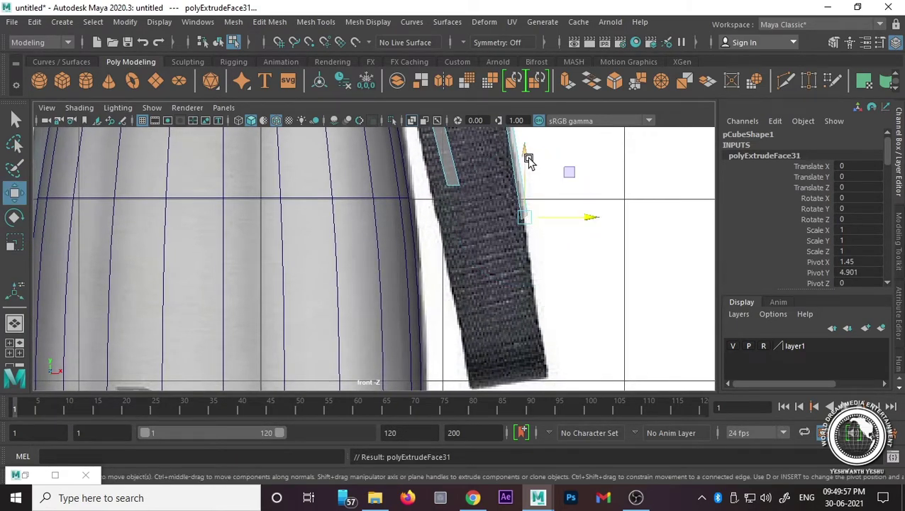
{"action": "left_click_drag", "start_coordinate": [528, 159], "coordinate": [572, 307]}
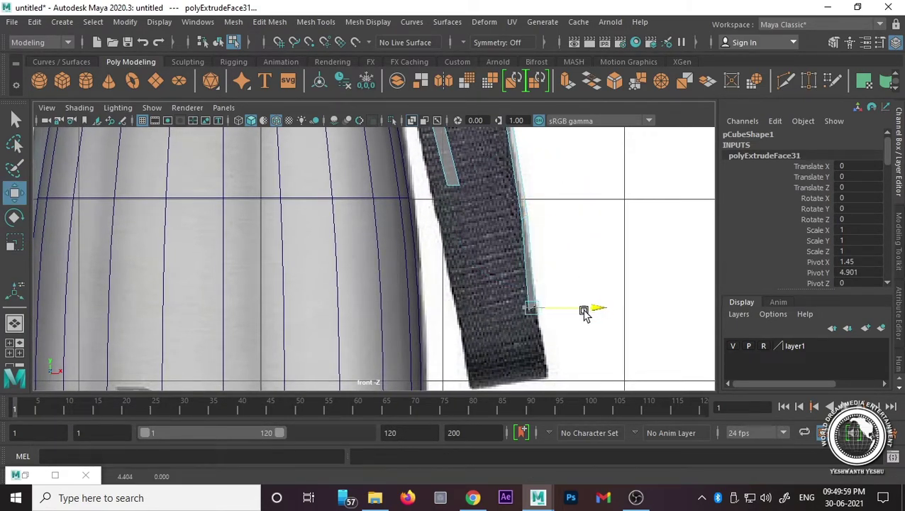
{"action": "key", "text": "ctrl+e"}
{"action": "left_click_drag", "start_coordinate": [546, 273], "coordinate": [579, 334]}
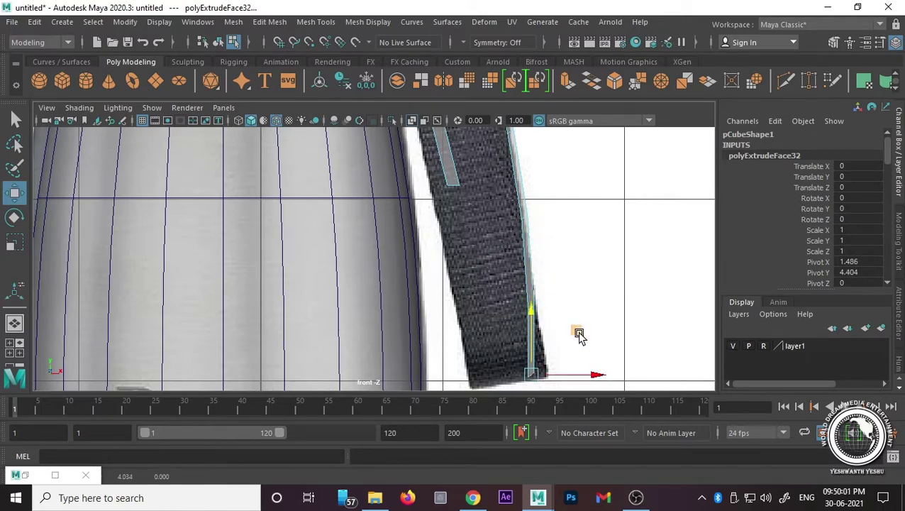
{"action": "middle_click_drag", "start_coordinate": [546, 314], "coordinate": [559, 263], "text": "alt"}
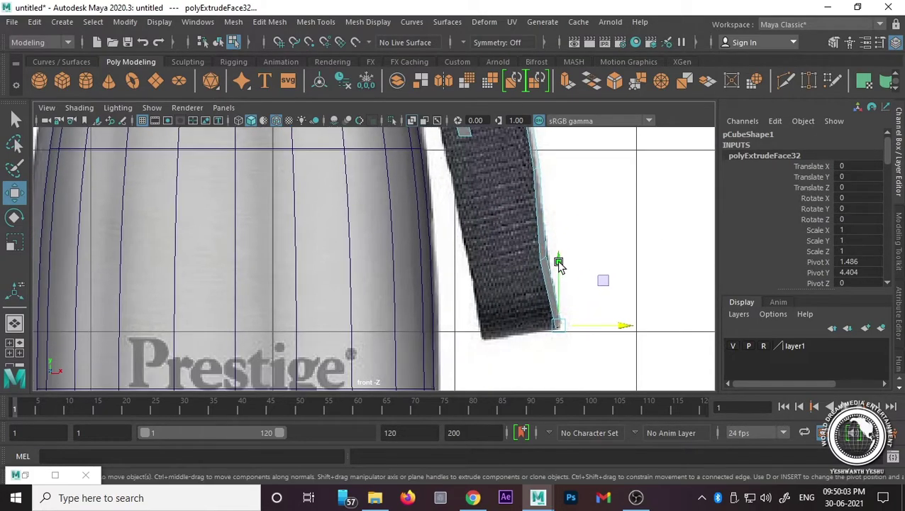
{"action": "scroll", "coordinate": [589, 326], "scroll_direction": "up", "scroll_amount": 1}
{"action": "scroll", "coordinate": [590, 328], "scroll_direction": "down", "scroll_amount": 5}
{"action": "scroll", "coordinate": [589, 326], "scroll_direction": "up", "scroll_amount": 8}
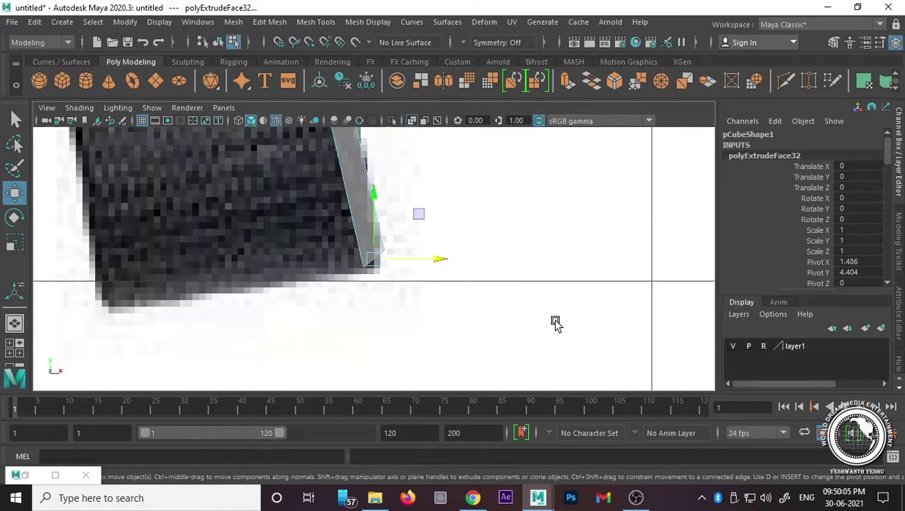
{"action": "scroll", "coordinate": [406, 276], "scroll_direction": "down", "scroll_amount": 5}
{"action": "scroll", "coordinate": [408, 259], "scroll_direction": "up", "scroll_amount": 2}
{"action": "scroll", "coordinate": [439, 279], "scroll_direction": "up", "scroll_amount": 2}
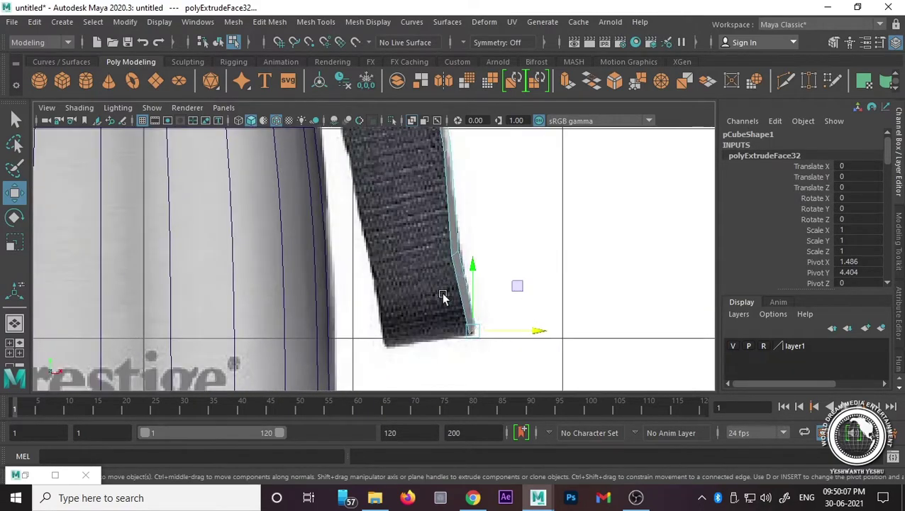
{"action": "scroll", "coordinate": [500, 283], "scroll_direction": "up", "scroll_amount": 2}
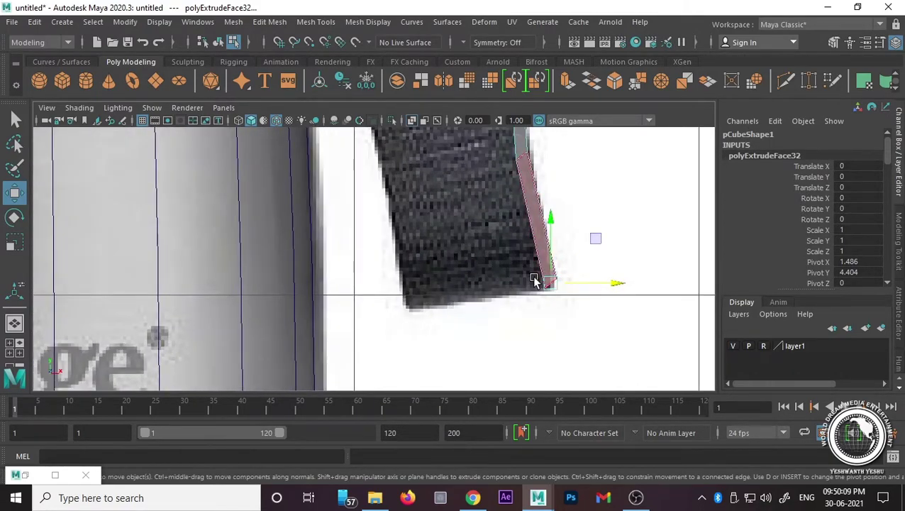
{"action": "key", "text": "r"}
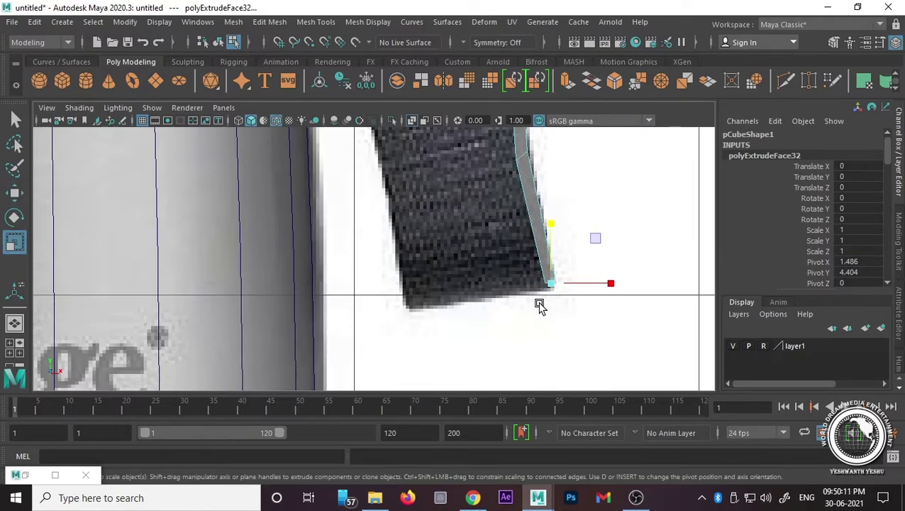
{"action": "key", "text": "w"}
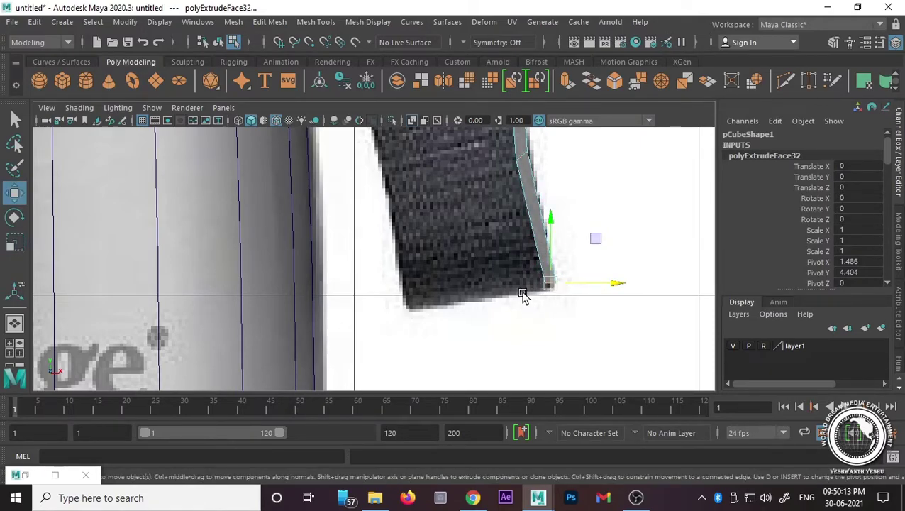
{"action": "key", "text": "ctrl+e"}
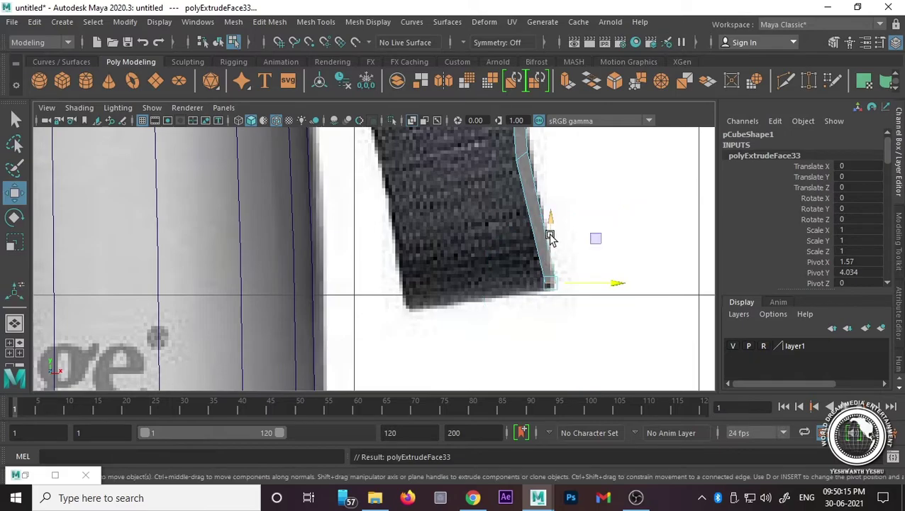
{"action": "scroll", "coordinate": [557, 256], "scroll_direction": "up", "scroll_amount": 3}
{"action": "scroll", "coordinate": [617, 316], "scroll_direction": "down", "scroll_amount": 2}
{"action": "scroll", "coordinate": [496, 263], "scroll_direction": "up", "scroll_amount": 1}
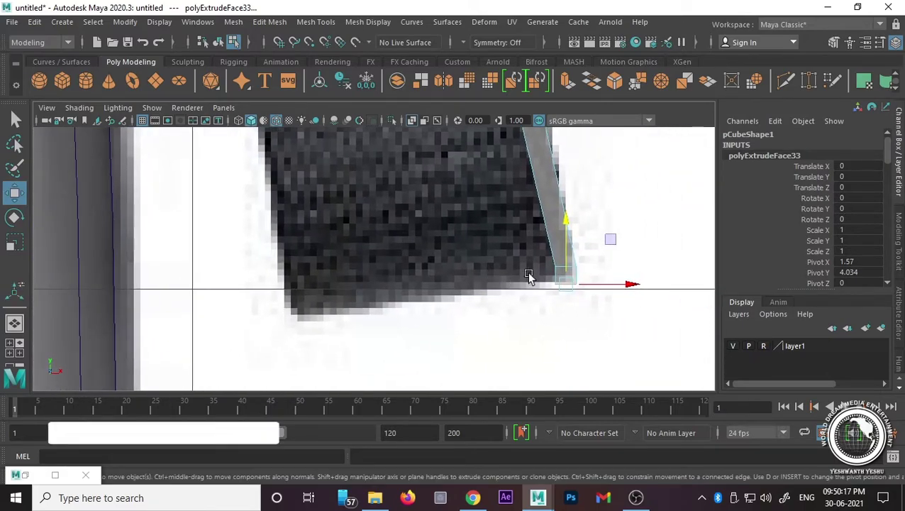
{"action": "left_click_drag", "start_coordinate": [564, 281], "coordinate": [565, 272]}
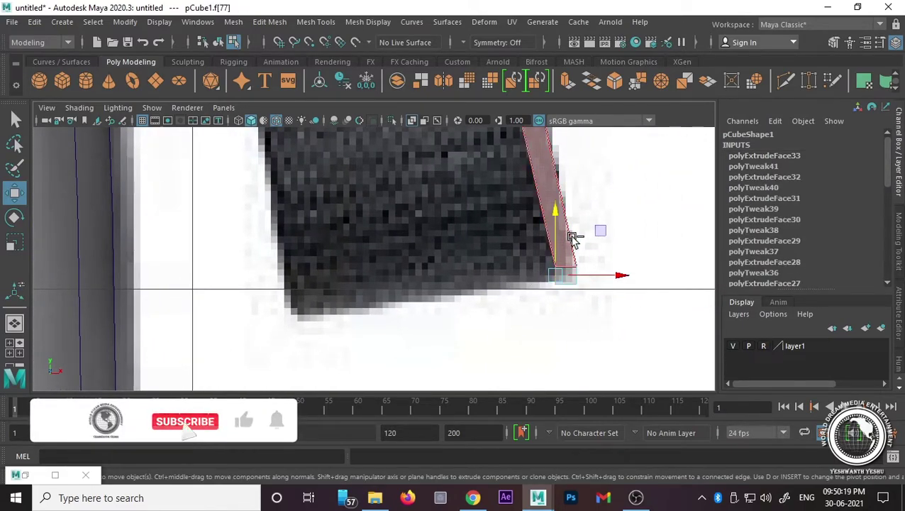
Step: Extrude the bottom face leftward along the reference strap's bottom edge
{"action": "key", "text": "ctrl+e"}
{"action": "mouse_move", "coordinate": [601, 276]}
{"action": "left_mouse_down"}
{"action": "mouse_move", "coordinate": [462, 279]}
{"action": "mouse_move", "coordinate": [396, 291]}
{"action": "left_mouse_up"}
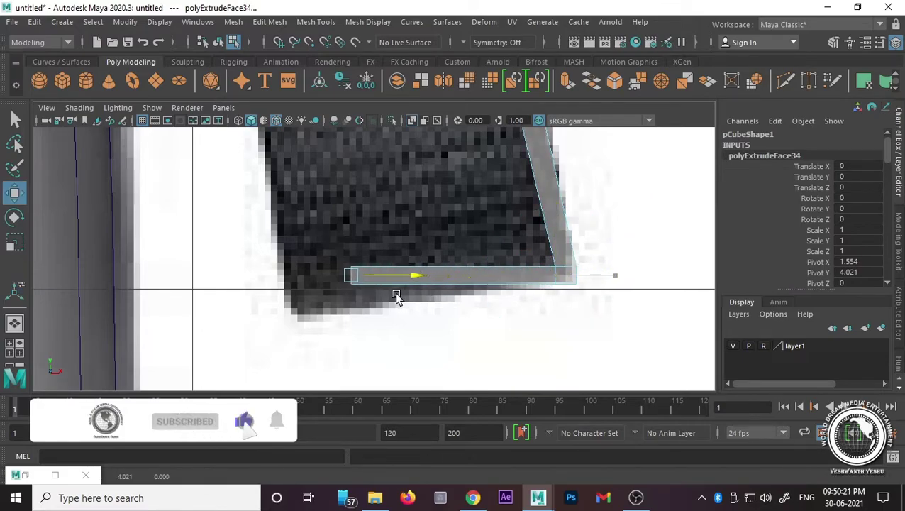
{"action": "left_click_drag", "start_coordinate": [350, 228], "coordinate": [348, 245]}
{"action": "left_click_drag", "start_coordinate": [401, 296], "coordinate": [336, 301]}
{"action": "key", "text": "ctrl+e"}
Step: Move the strip's left-end vertices left onto the strap's edge
{"action": "right_click_drag", "start_coordinate": [342, 142], "coordinate": [288, 146]}
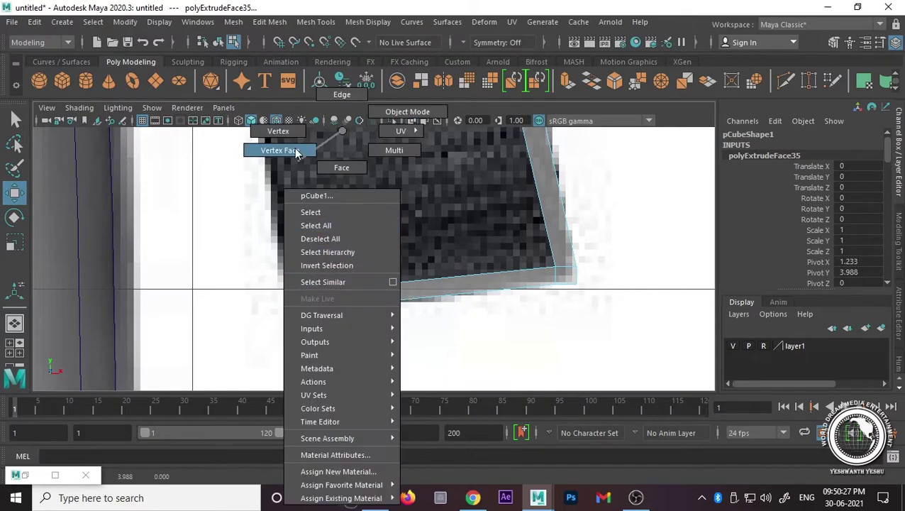
{"action": "left_click_drag", "start_coordinate": [342, 264], "coordinate": [405, 337]}
{"action": "left_click_drag", "start_coordinate": [403, 301], "coordinate": [378, 302]}
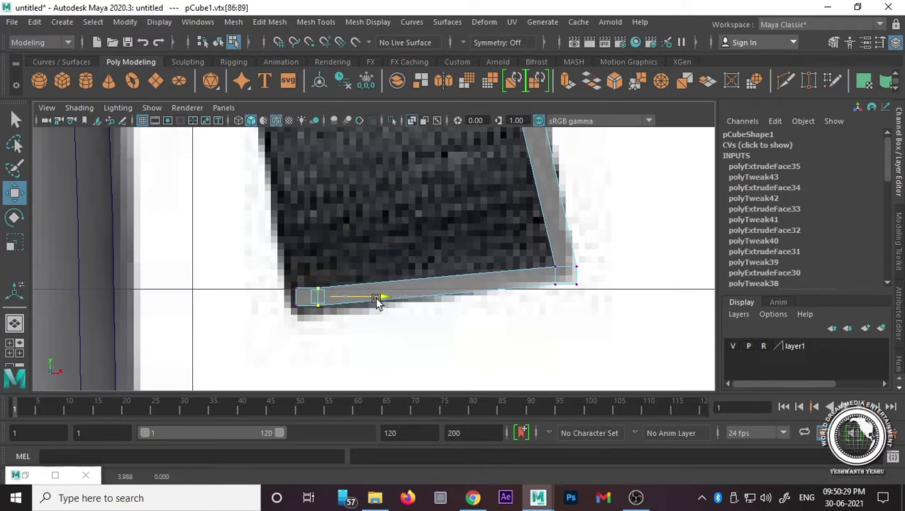
{"action": "right_click_drag", "start_coordinate": [424, 146], "coordinate": [491, 111]}
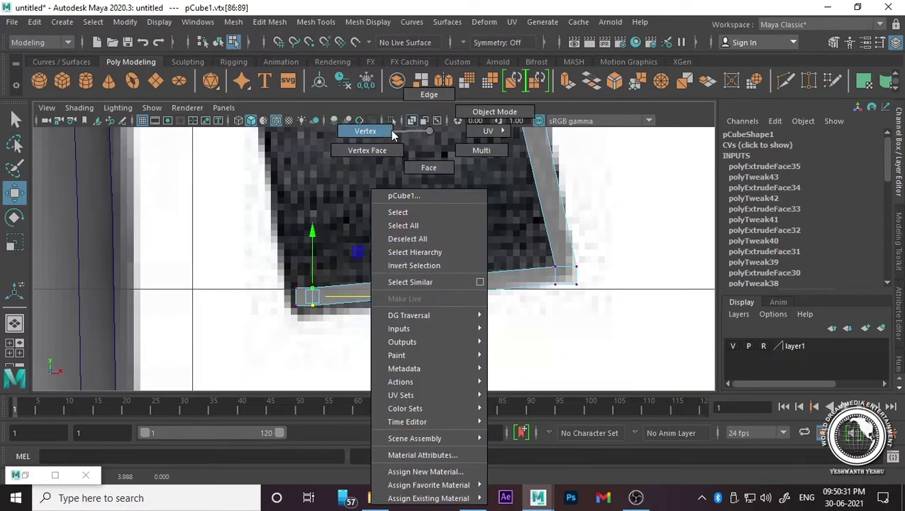
{"action": "left_click", "coordinate": [316, 22]}
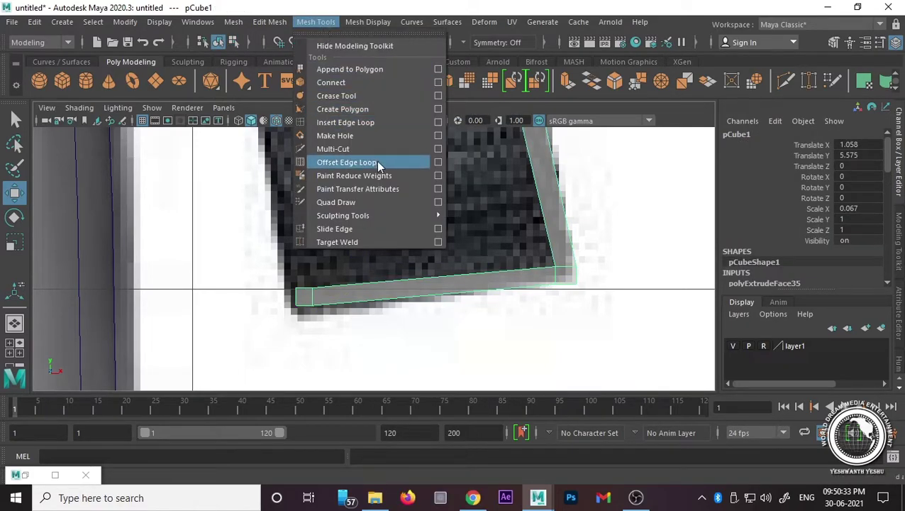
Step: Add an edge loop across the bottom strip and pull its middle vertices down to curve it
{"action": "left_click", "coordinate": [369, 118]}
{"action": "left_click", "coordinate": [422, 284]}
{"action": "key", "text": "w"}
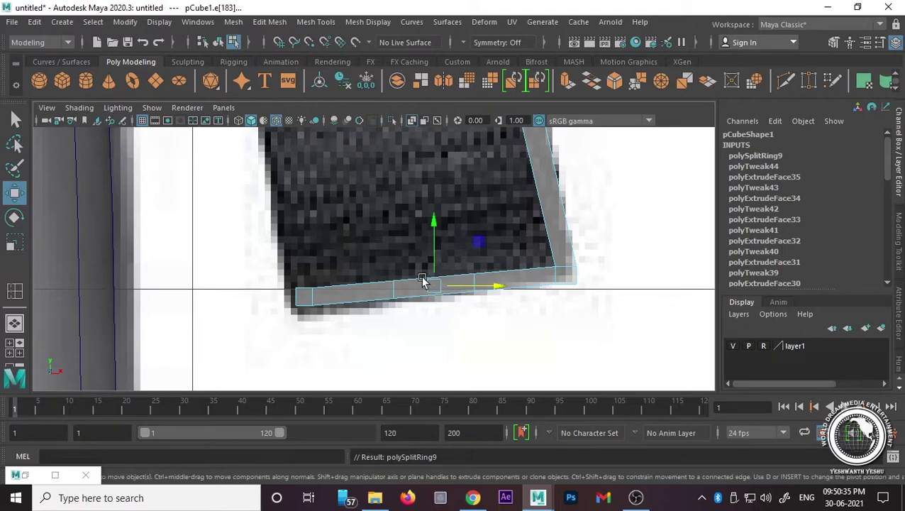
{"action": "right_click_drag", "start_coordinate": [418, 132], "coordinate": [376, 126]}
{"action": "left_click", "coordinate": [469, 278]}
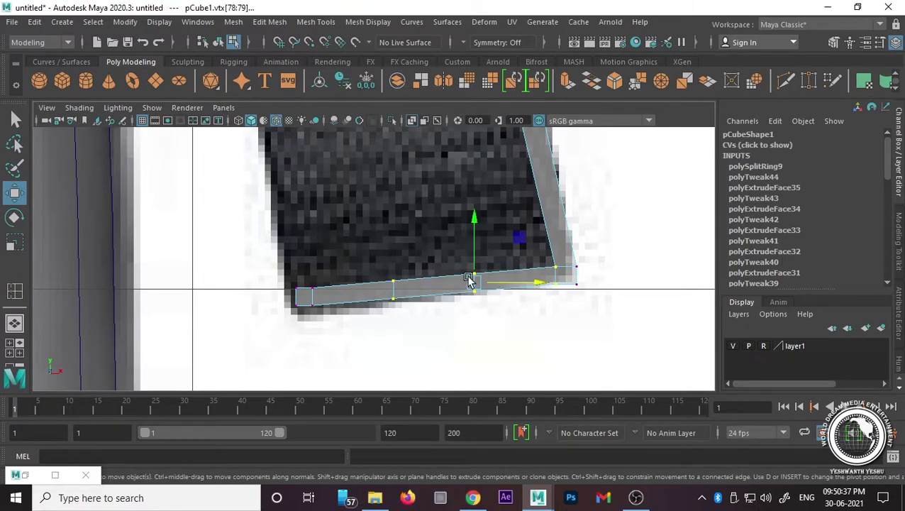
{"action": "left_click_drag", "start_coordinate": [412, 276], "coordinate": [467, 299], "text": "shift"}
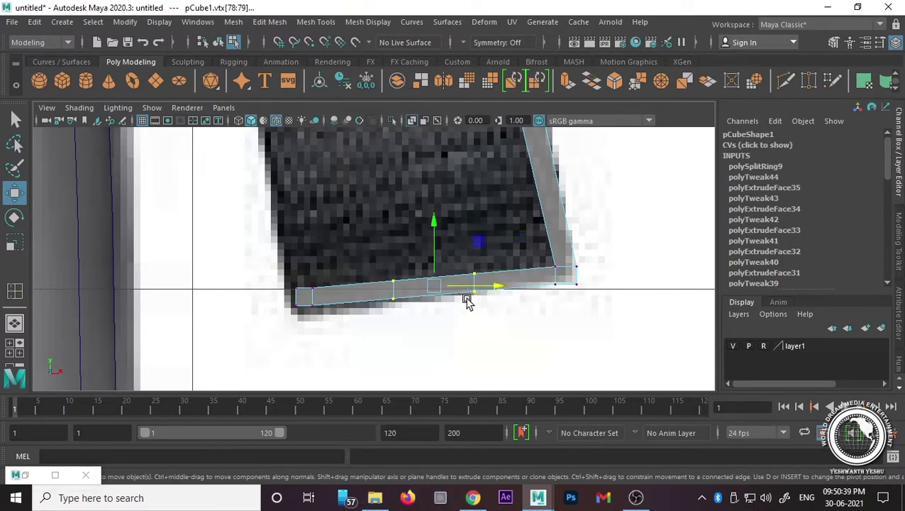
{"action": "left_click_drag", "start_coordinate": [436, 223], "coordinate": [442, 239]}
Step: Extrude the strip's outermost left end face up the strap's left side
{"action": "right_click_drag", "start_coordinate": [287, 171], "coordinate": [288, 232]}
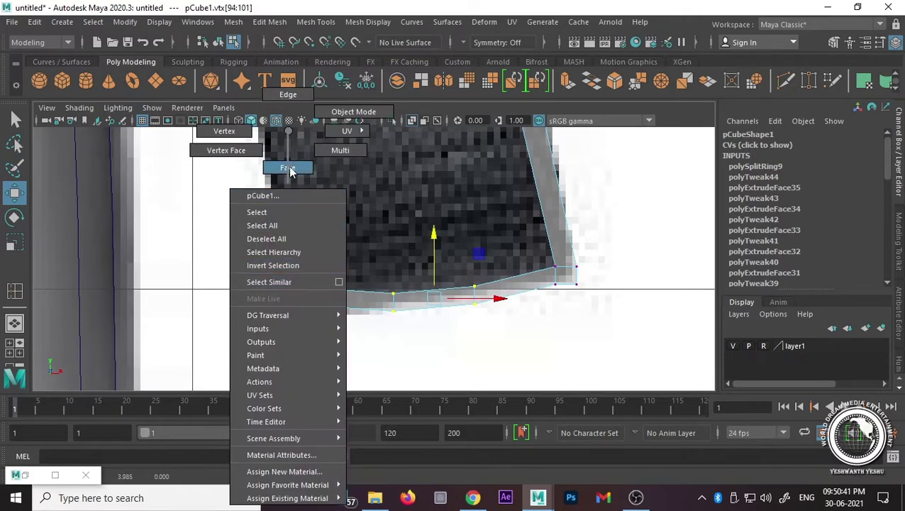
{"action": "left_click_drag", "start_coordinate": [317, 293], "coordinate": [337, 334]}
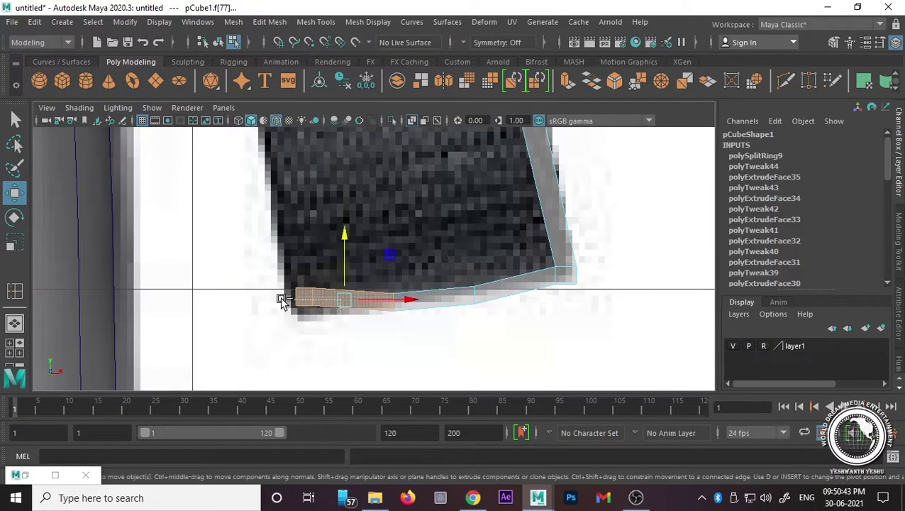
{"action": "left_click", "coordinate": [349, 255]}
{"action": "key", "text": "ctrl+e"}
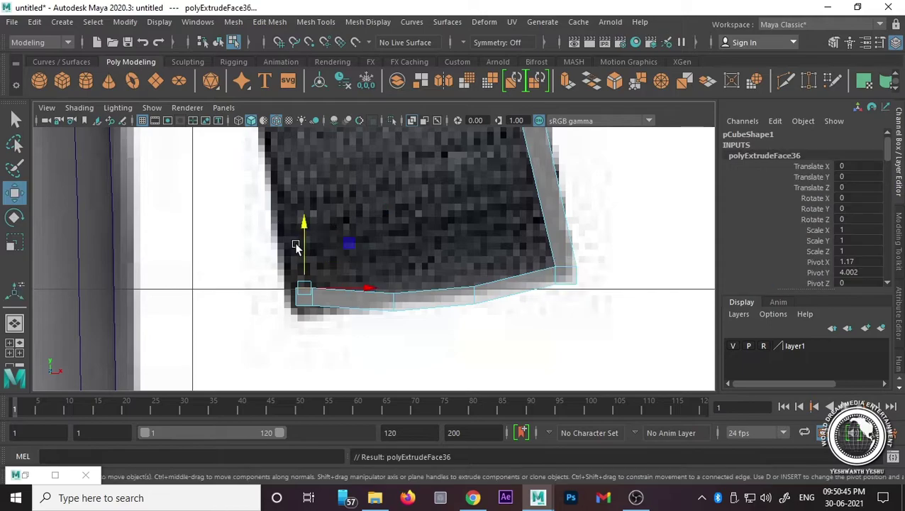
{"action": "left_click_drag", "start_coordinate": [302, 229], "coordinate": [360, 176]}
{"action": "middle_click_drag", "start_coordinate": [360, 176], "coordinate": [364, 278], "text": "alt"}
{"action": "mouse_move", "coordinate": [364, 279]}
{"action": "left_mouse_down"}
{"action": "mouse_move", "coordinate": [334, 272]}
{"action": "mouse_move", "coordinate": [274, 149]}
{"action": "left_mouse_up"}
Step: Extrude three more sections up the strap's left edge, shifting each slightly left
{"action": "key", "text": "ctrl+e"}
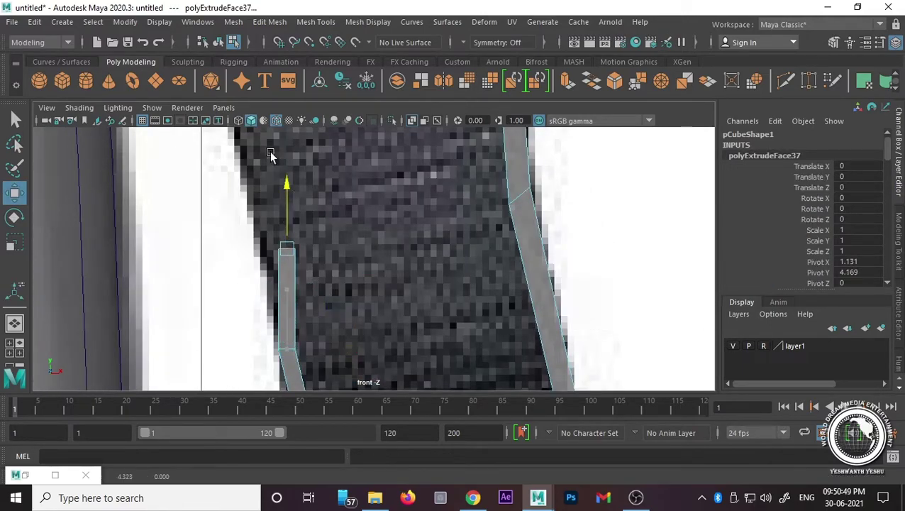
{"action": "left_click_drag", "start_coordinate": [352, 190], "coordinate": [309, 182]}
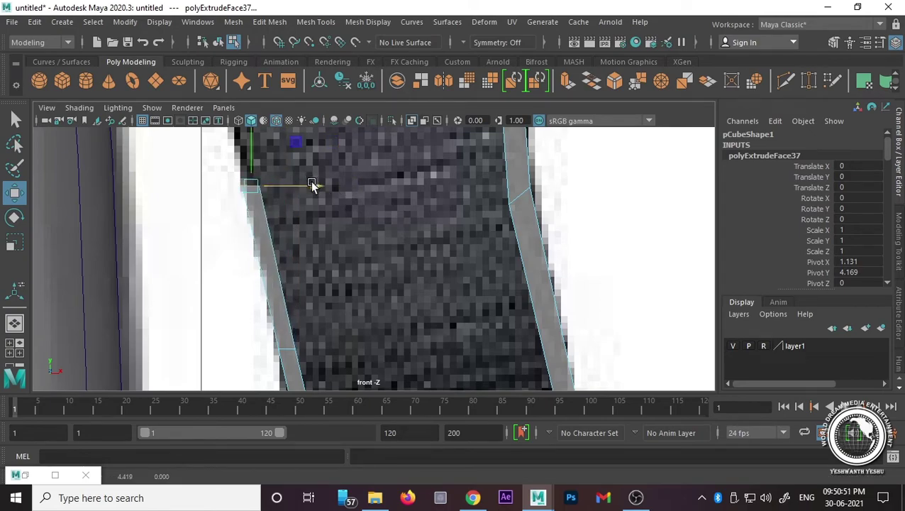
{"action": "middle_click_drag", "start_coordinate": [313, 184], "coordinate": [374, 300], "text": "alt"}
{"action": "key", "text": "ctrl+e"}
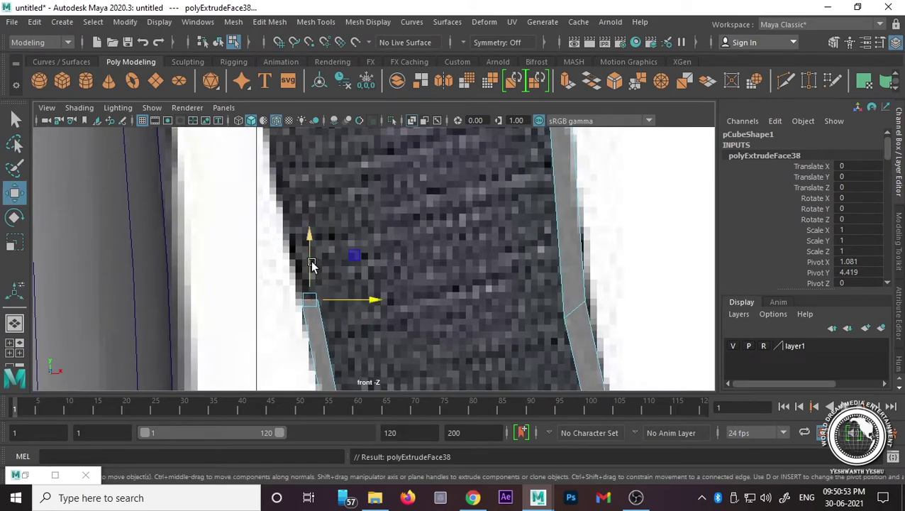
{"action": "left_click_drag", "start_coordinate": [312, 249], "coordinate": [314, 176]}
{"action": "left_click_drag", "start_coordinate": [373, 230], "coordinate": [358, 227]}
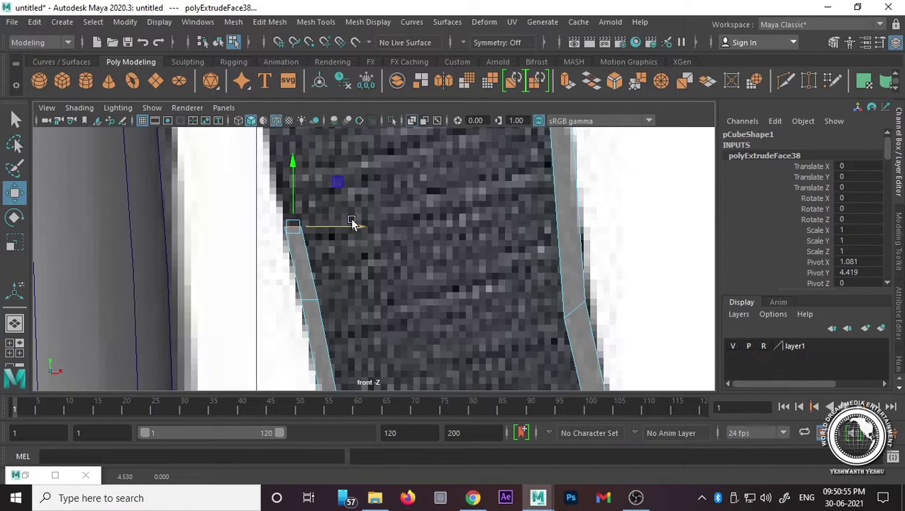
{"action": "middle_click_drag", "start_coordinate": [350, 218], "coordinate": [382, 318], "text": "alt"}
{"action": "key", "text": "ctrl+e"}
{"action": "left_click_drag", "start_coordinate": [325, 263], "coordinate": [339, 175]}
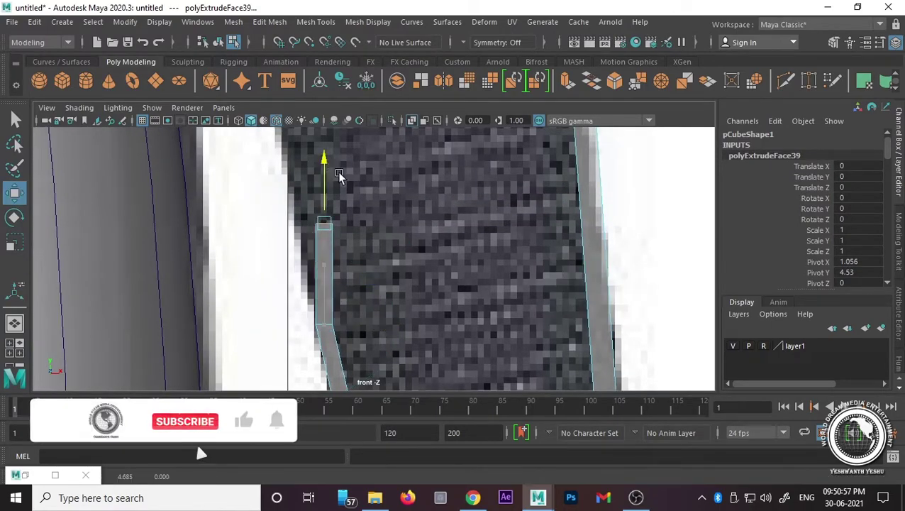
{"action": "left_click_drag", "start_coordinate": [373, 224], "coordinate": [360, 222]}
{"action": "middle_click_drag", "start_coordinate": [360, 222], "coordinate": [378, 308], "text": "alt"}
Step: Raise one more slanted section, then extrude a final section and move it up and right
{"action": "key", "text": "ctrl+e"}
{"action": "left_click_drag", "start_coordinate": [326, 284], "coordinate": [323, 178]}
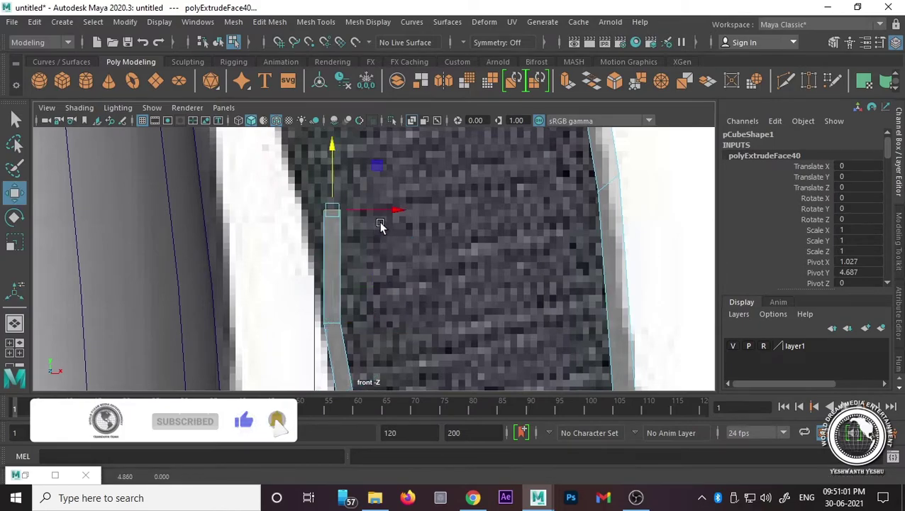
{"action": "left_click_drag", "start_coordinate": [383, 213], "coordinate": [370, 207]}
{"action": "middle_click_drag", "start_coordinate": [369, 208], "coordinate": [390, 348], "text": "alt"}
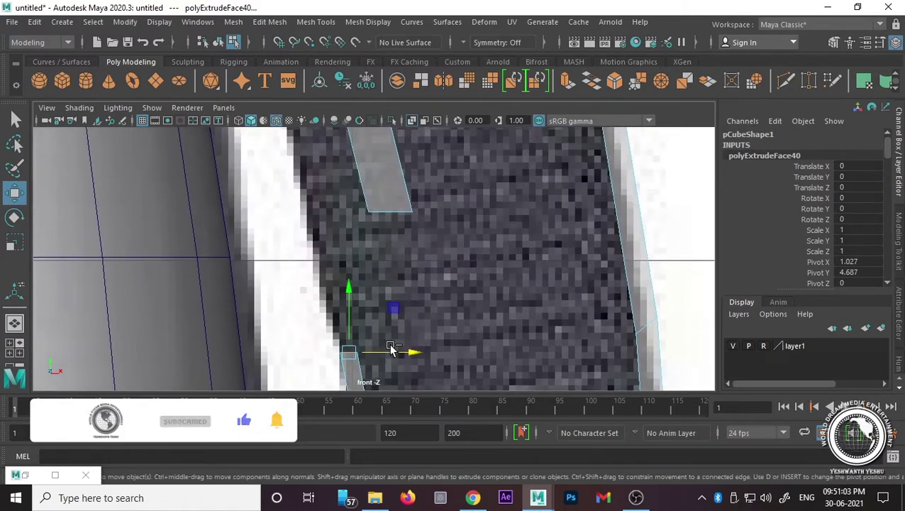
{"action": "key", "text": "ctrl+e"}
{"action": "left_click_drag", "start_coordinate": [390, 351], "coordinate": [411, 354]}
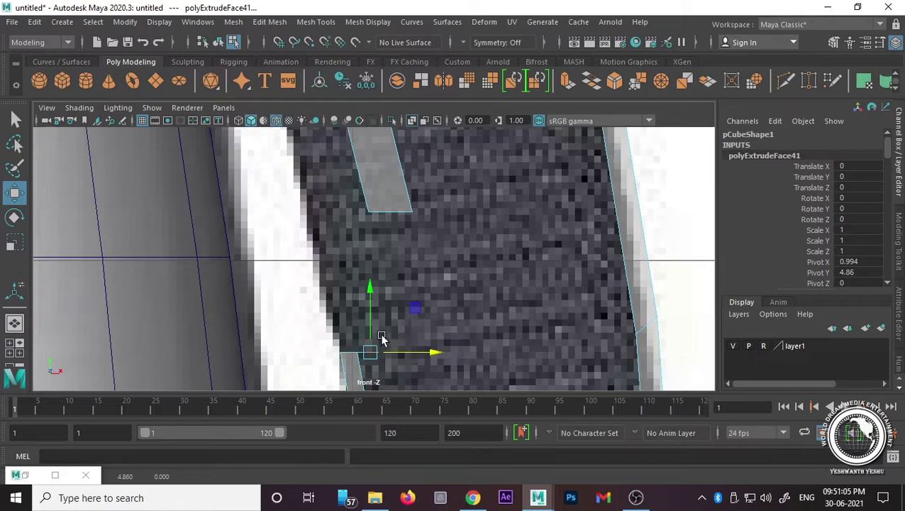
{"action": "mouse_move", "coordinate": [369, 295]}
{"action": "left_mouse_down"}
{"action": "mouse_move", "coordinate": [387, 262]}
{"action": "mouse_move", "coordinate": [418, 269]}
{"action": "left_mouse_up"}
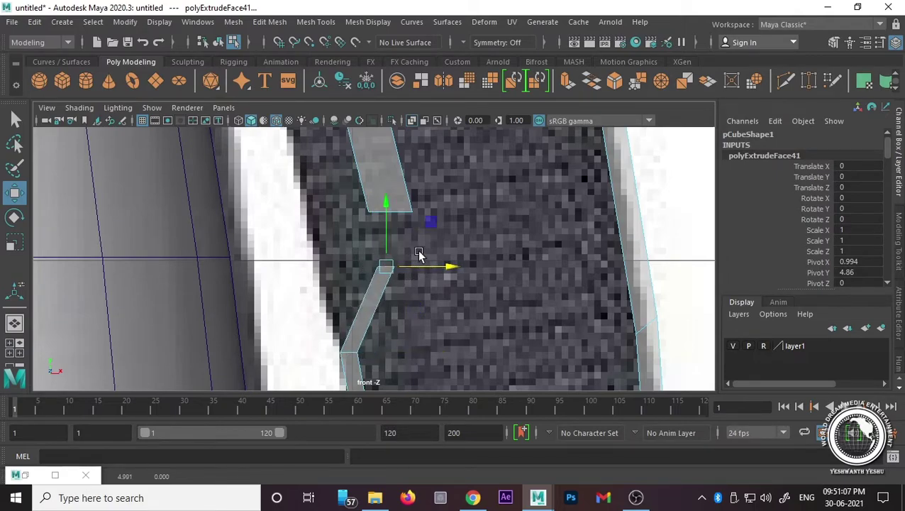
{"action": "middle_click_drag", "start_coordinate": [418, 252], "coordinate": [421, 294], "text": "alt"}
Step: Slide the strap section's corner vertices left onto the reference strap's edge
{"action": "scroll", "coordinate": [420, 294], "scroll_direction": "down", "scroll_amount": 1}
{"action": "scroll", "coordinate": [424, 307], "scroll_direction": "down", "scroll_amount": 5}
{"action": "scroll", "coordinate": [410, 303], "scroll_direction": "up", "scroll_amount": 4}
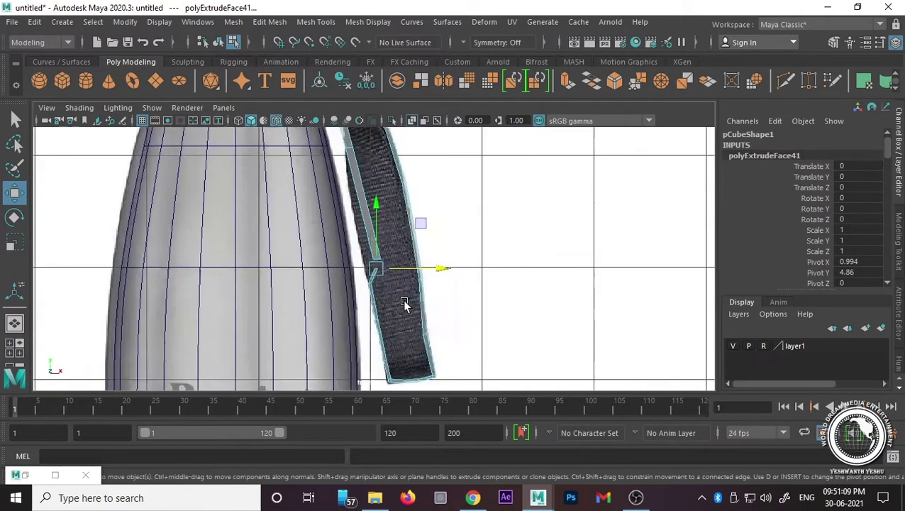
{"action": "scroll", "coordinate": [407, 303], "scroll_direction": "up", "scroll_amount": 2}
{"action": "scroll", "coordinate": [395, 281], "scroll_direction": "up", "scroll_amount": 2}
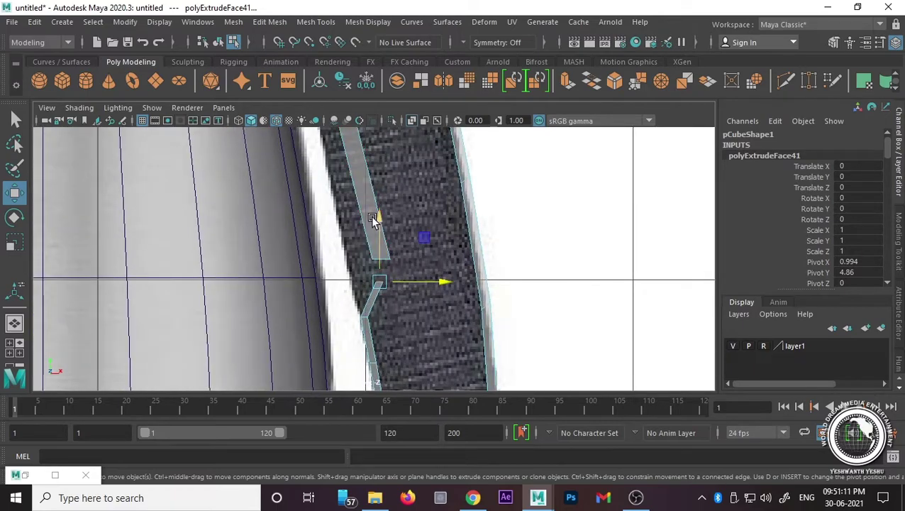
{"action": "right_click_drag", "start_coordinate": [372, 183], "coordinate": [359, 234]}
{"action": "left_click_drag", "start_coordinate": [359, 234], "coordinate": [411, 288]}
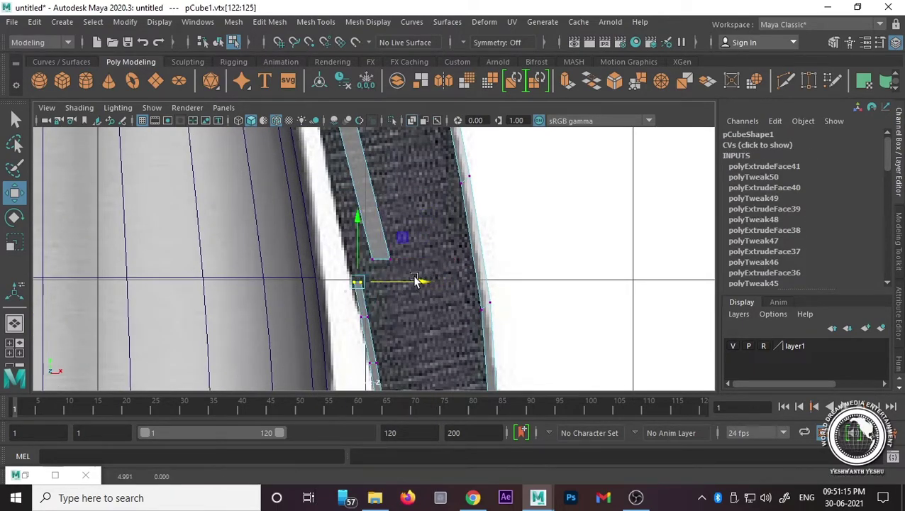
{"action": "left_click_drag", "start_coordinate": [429, 237], "coordinate": [378, 264]}
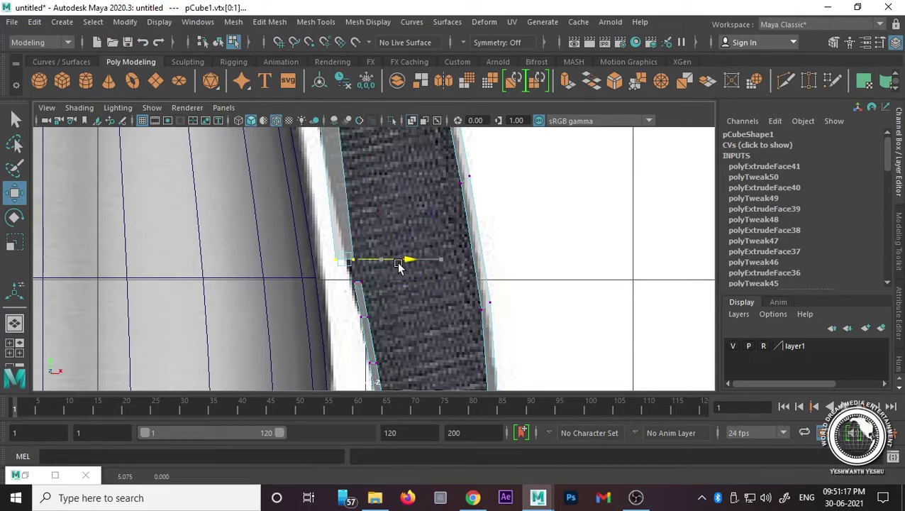
{"action": "left_click_drag", "start_coordinate": [433, 261], "coordinate": [339, 287]}
{"action": "left_click", "coordinate": [346, 239]}
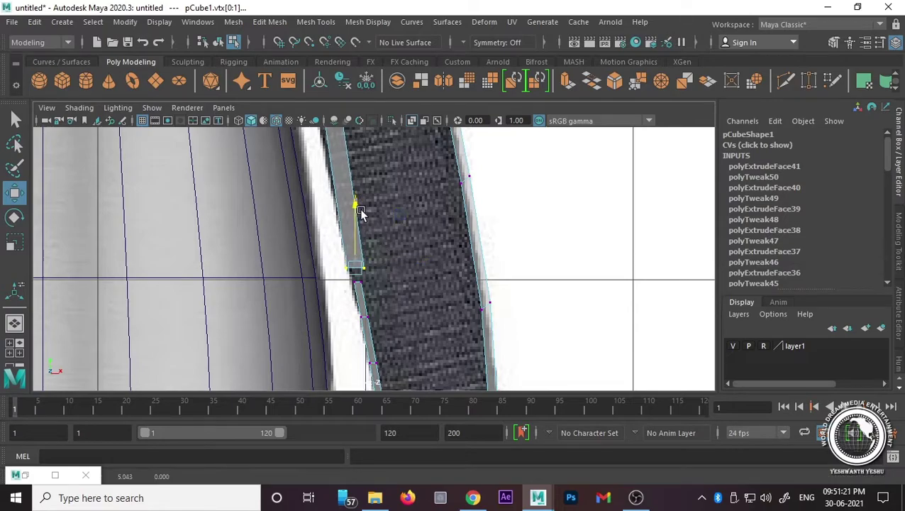
{"action": "left_click_drag", "start_coordinate": [358, 213], "coordinate": [366, 221]}
Step: Adjust the individual corner vertices so they follow the reference strap edge
{"action": "scroll", "coordinate": [385, 260], "scroll_direction": "up", "scroll_amount": 3}
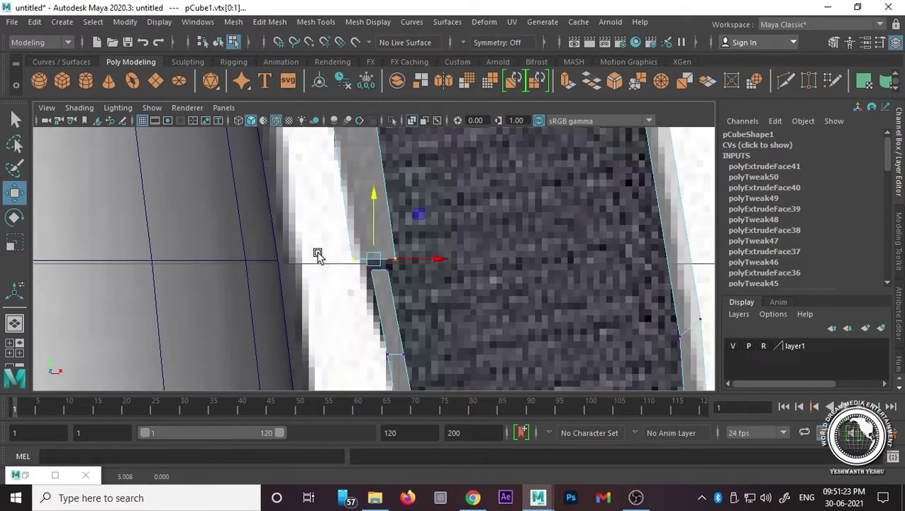
{"action": "mouse_move", "coordinate": [383, 263]}
{"action": "left_mouse_down"}
{"action": "mouse_move", "coordinate": [364, 267]}
{"action": "mouse_move", "coordinate": [424, 261]}
{"action": "left_mouse_up"}
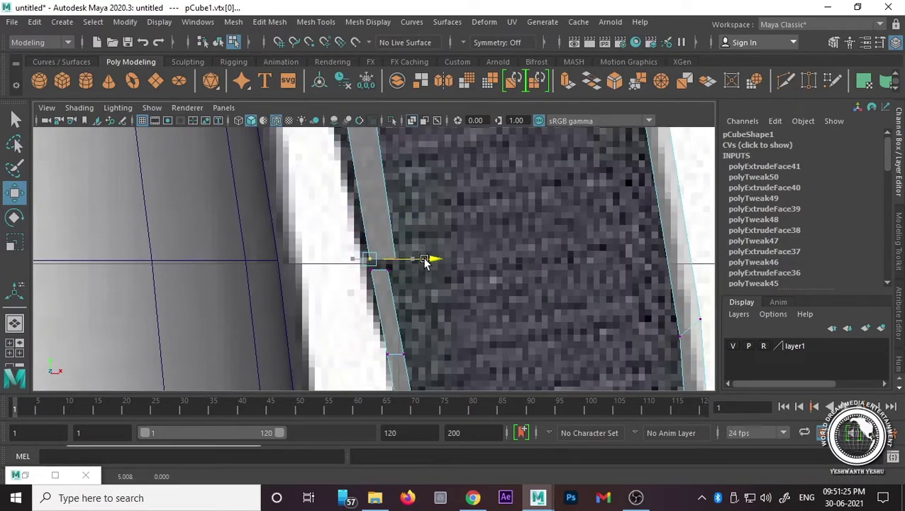
{"action": "left_click", "coordinate": [392, 250]}
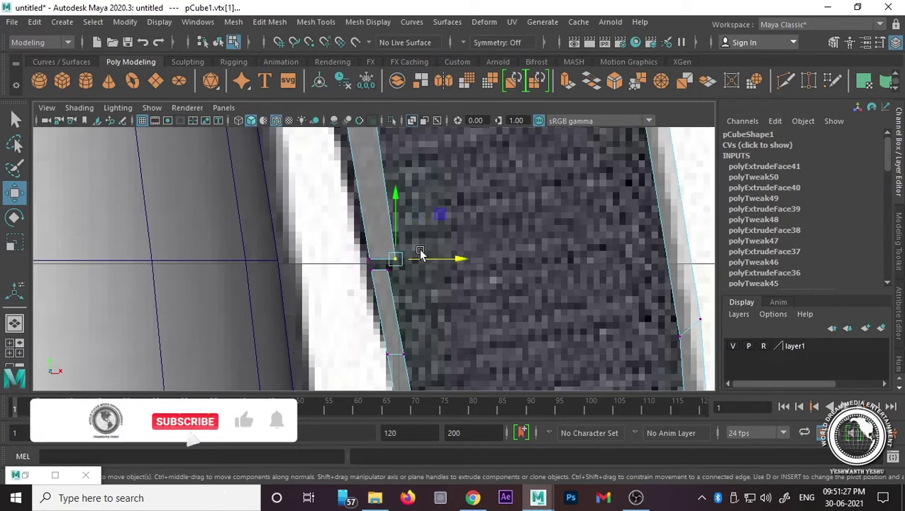
{"action": "left_click_drag", "start_coordinate": [420, 253], "coordinate": [440, 259]}
{"action": "mouse_move", "coordinate": [406, 182]}
{"action": "left_mouse_down", "text": "alt"}
{"action": "mouse_move", "coordinate": [386, 207]}
{"action": "mouse_move", "coordinate": [423, 361]}
{"action": "left_mouse_up", "text": "alt"}
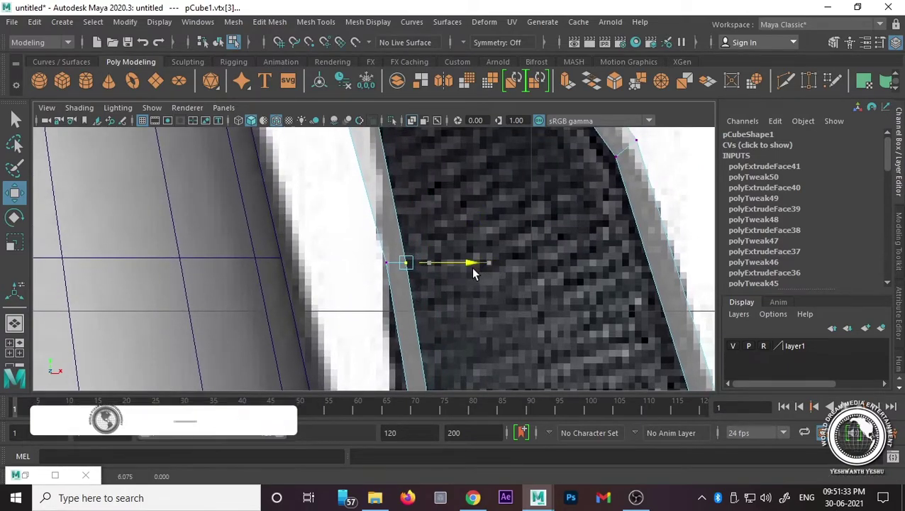
{"action": "left_click_drag", "start_coordinate": [496, 266], "coordinate": [467, 268]}
{"action": "scroll", "coordinate": [448, 276], "scroll_direction": "down", "scroll_amount": 10}
{"action": "scroll", "coordinate": [447, 275], "scroll_direction": "up", "scroll_amount": 4}
{"action": "scroll", "coordinate": [347, 239], "scroll_direction": "up", "scroll_amount": 3}
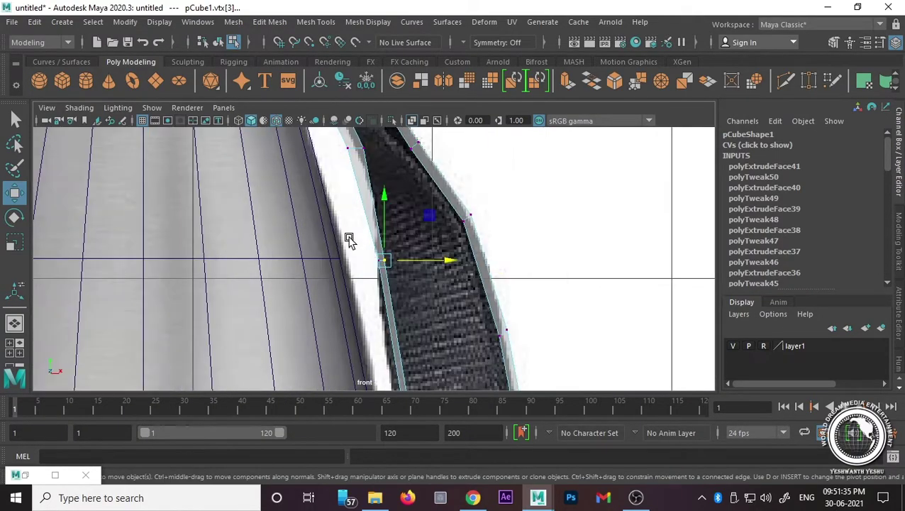
{"action": "scroll", "coordinate": [399, 275], "scroll_direction": "up", "scroll_amount": 3}
Step: Move the inner strap vertices near the neck ring right along the strap's curve
{"action": "left_click_drag", "start_coordinate": [423, 270], "coordinate": [424, 268]}
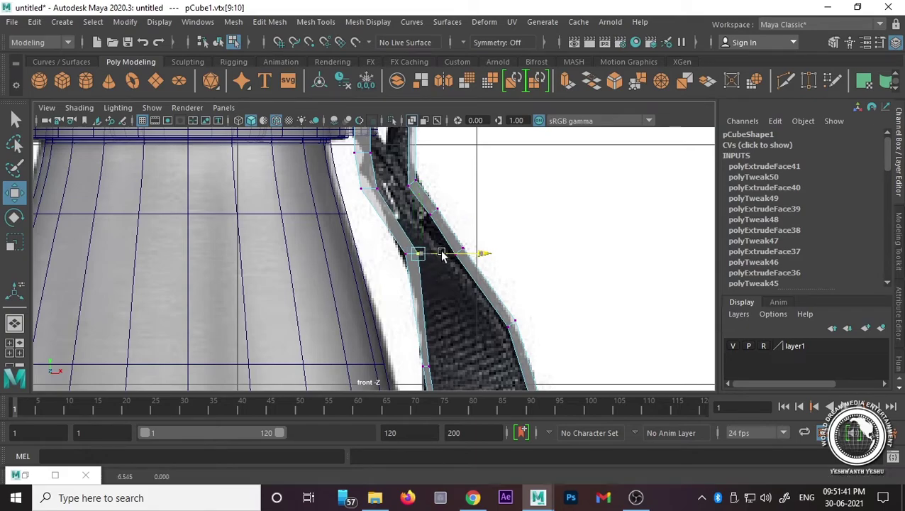
{"action": "left_click_drag", "start_coordinate": [424, 249], "coordinate": [438, 257]}
{"action": "middle_click_drag", "start_coordinate": [401, 253], "coordinate": [388, 275], "text": "alt"}
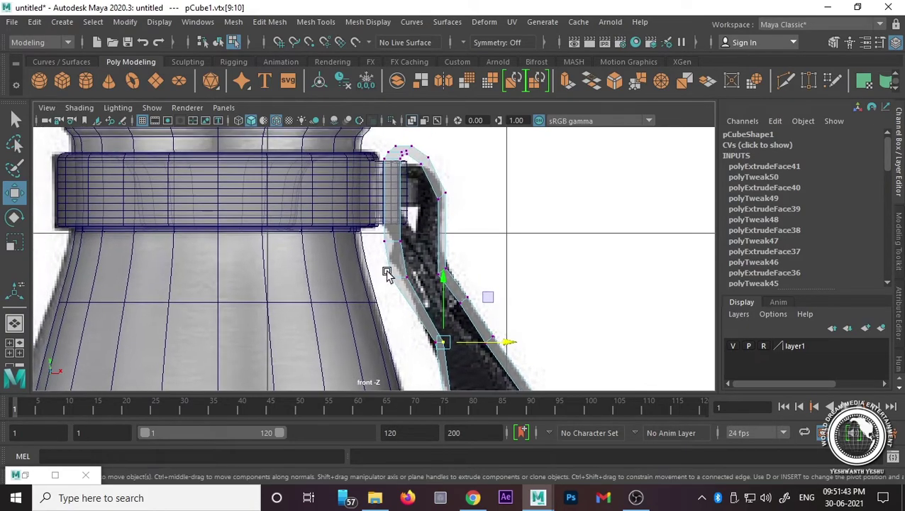
{"action": "left_click", "coordinate": [399, 285]}
{"action": "left_click_drag", "start_coordinate": [408, 277], "coordinate": [450, 277]}
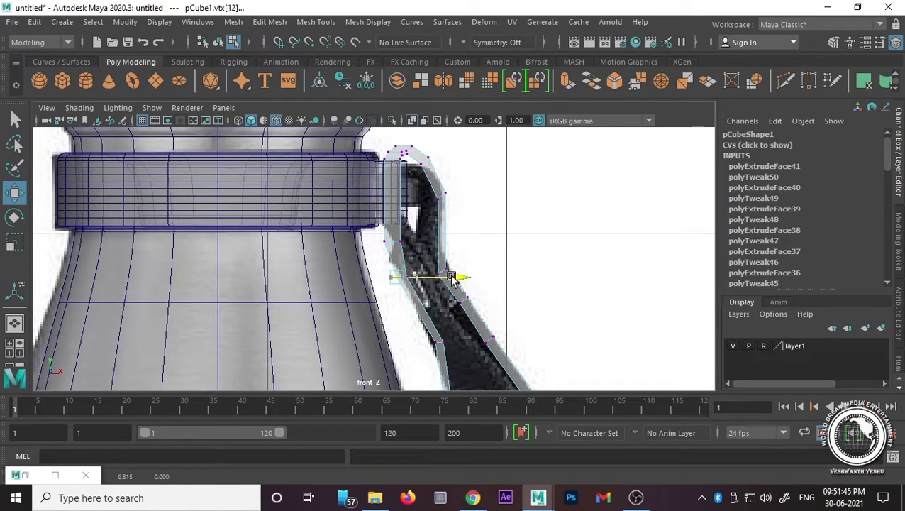
{"action": "mouse_move", "coordinate": [396, 264]}
{"action": "left_mouse_down"}
{"action": "mouse_move", "coordinate": [420, 292]}
{"action": "mouse_move", "coordinate": [436, 279]}
{"action": "left_mouse_up"}
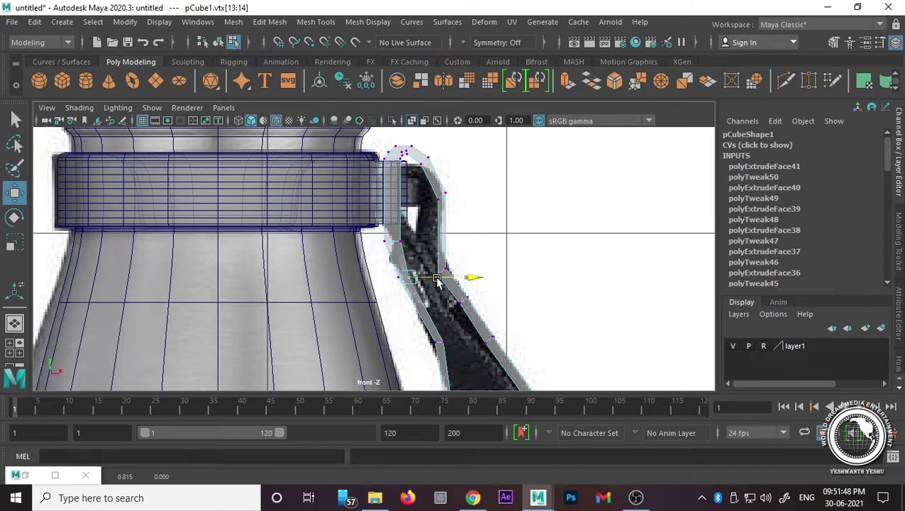
{"action": "left_click", "coordinate": [384, 284]}
{"action": "left_click_drag", "start_coordinate": [419, 290], "coordinate": [430, 286]}
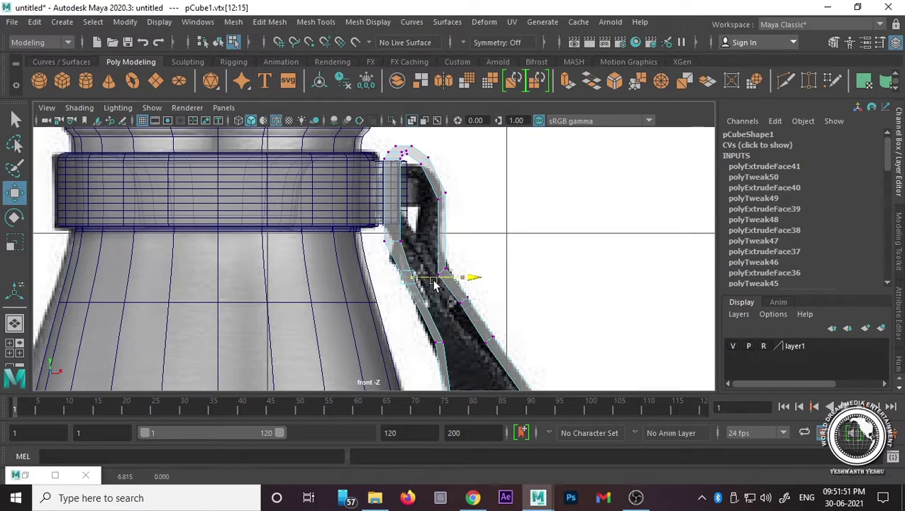
{"action": "middle_click_drag", "start_coordinate": [449, 305], "coordinate": [421, 303], "text": "alt"}
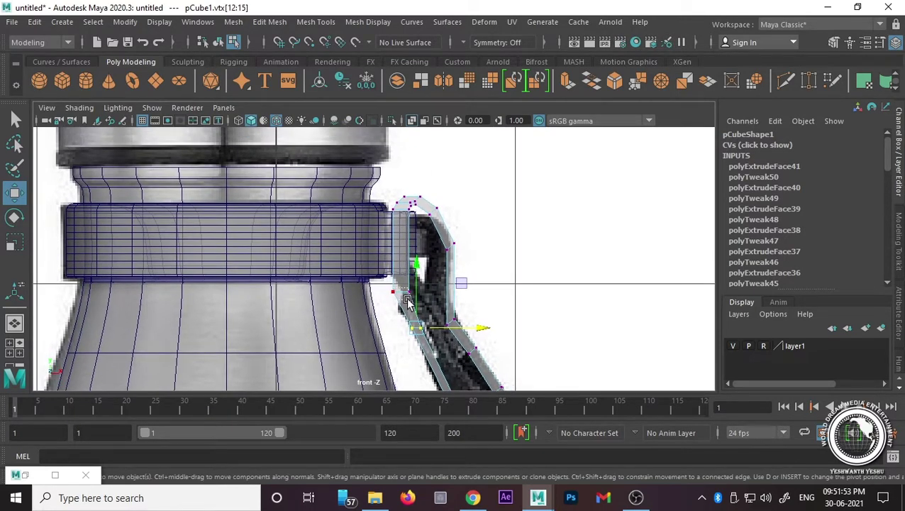
Step: Select the vertices at the top of the strap loop and move its outer corner right
{"action": "left_click", "coordinate": [436, 292]}
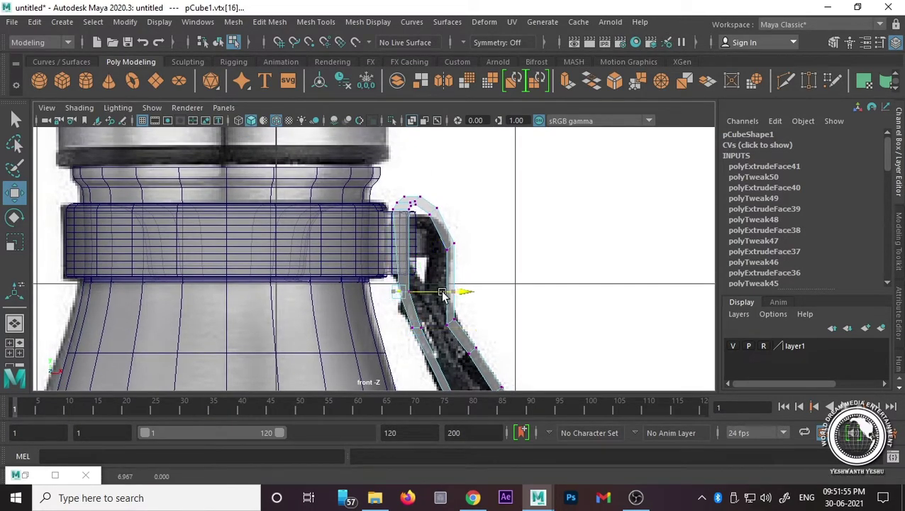
{"action": "scroll", "coordinate": [420, 298], "scroll_direction": "up", "scroll_amount": 2}
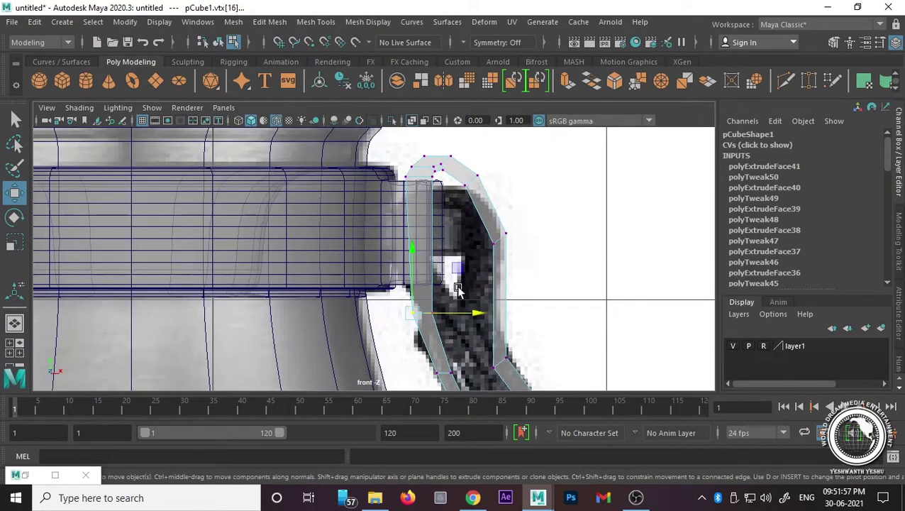
{"action": "left_click_drag", "start_coordinate": [429, 325], "coordinate": [463, 318]}
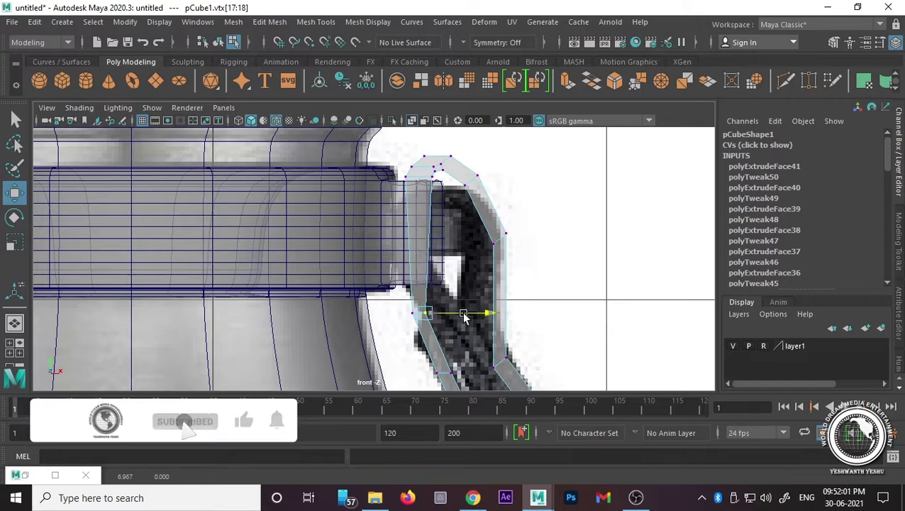
{"action": "middle_click_drag", "start_coordinate": [418, 227], "coordinate": [408, 241], "text": "alt"}
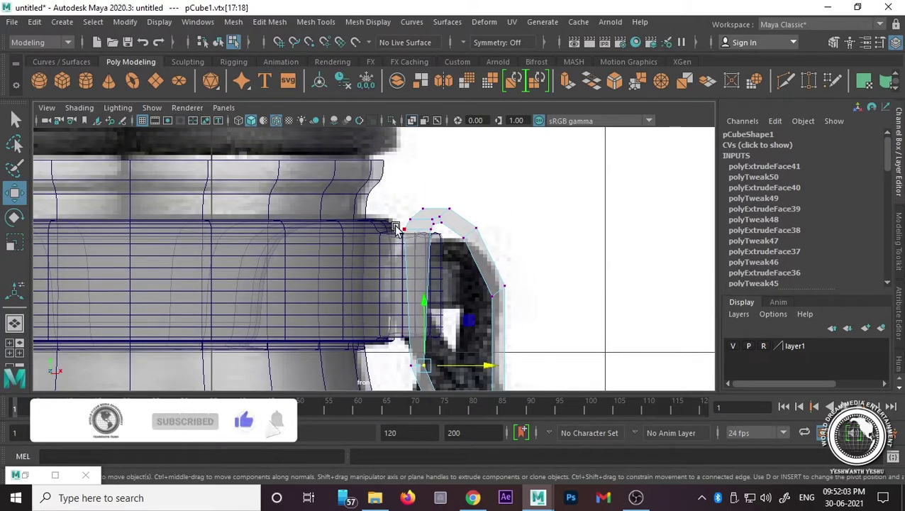
{"action": "left_click_drag", "start_coordinate": [435, 239], "coordinate": [460, 243]}
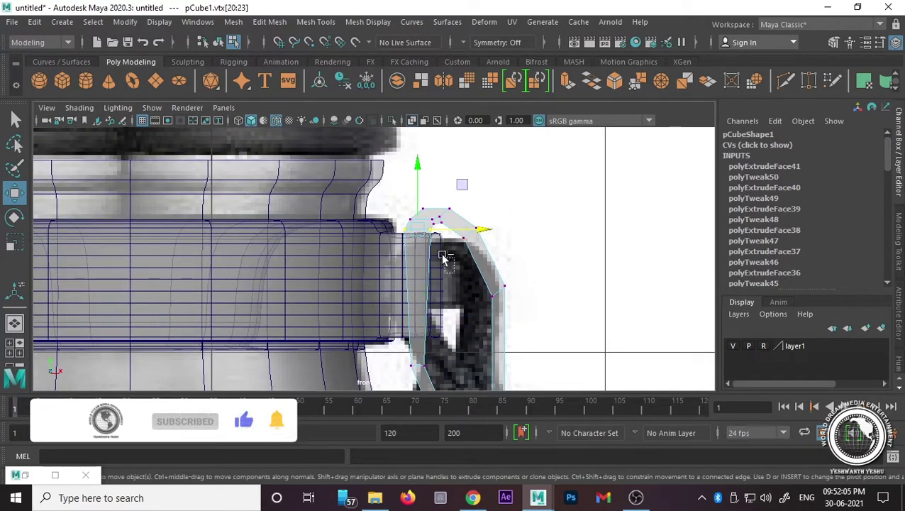
{"action": "left_click", "coordinate": [465, 231]}
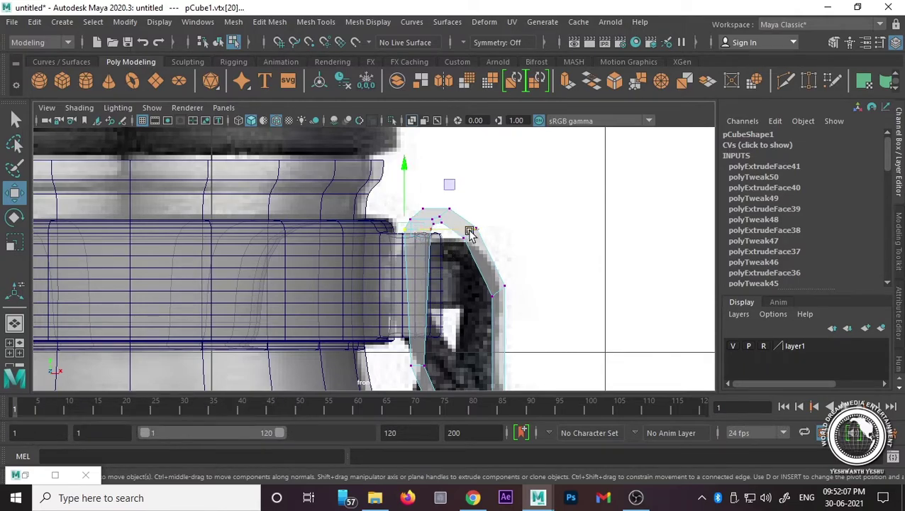
{"action": "left_click_drag", "start_coordinate": [458, 270], "coordinate": [421, 229]}
{"action": "left_click_drag", "start_coordinate": [493, 241], "coordinate": [490, 235]}
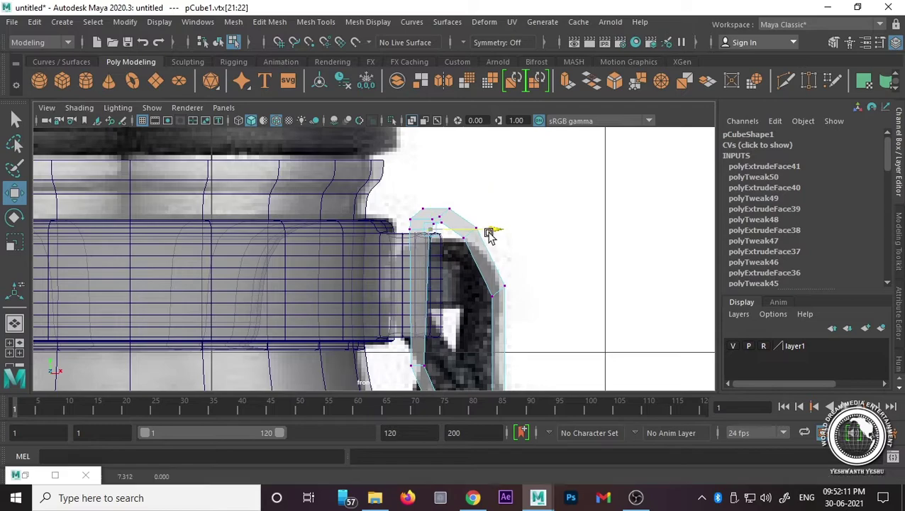
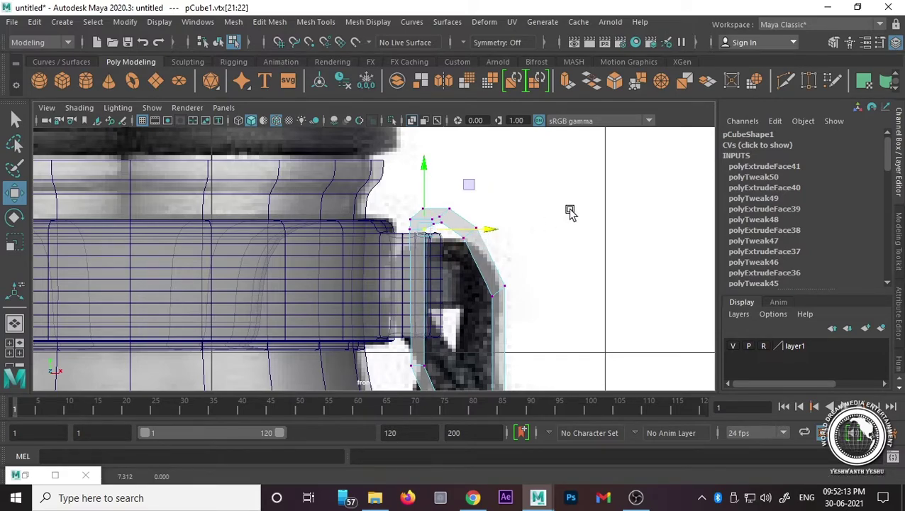
Step: Return to the perspective view and switch from vertex editing to the whole strap object
{"action": "scroll", "coordinate": [568, 211], "scroll_direction": "down", "scroll_amount": 5}
{"action": "key", "text": "space"}
{"action": "key", "text": "space"}
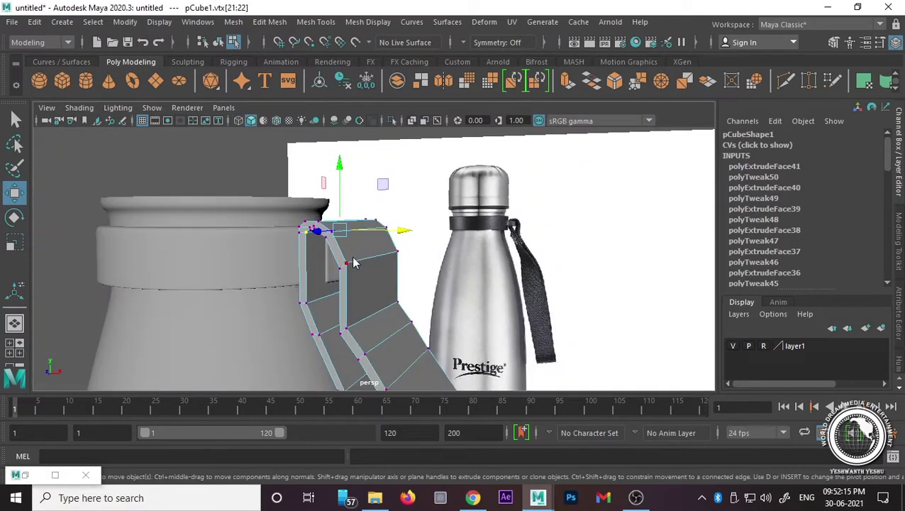
{"action": "right_click_drag", "start_coordinate": [350, 128], "coordinate": [414, 110]}
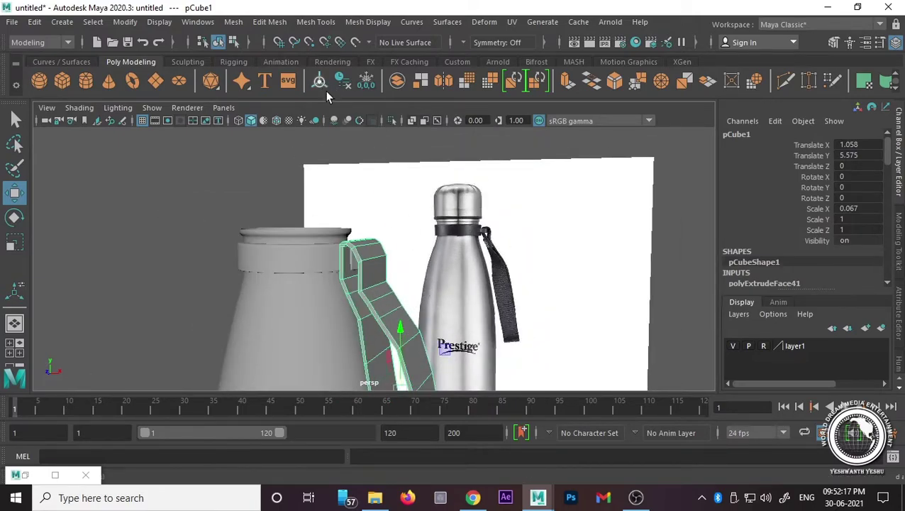
{"action": "scroll", "coordinate": [369, 284], "scroll_direction": "down", "scroll_amount": 3}
{"action": "left_click_drag", "start_coordinate": [368, 284], "coordinate": [391, 316], "text": "alt"}
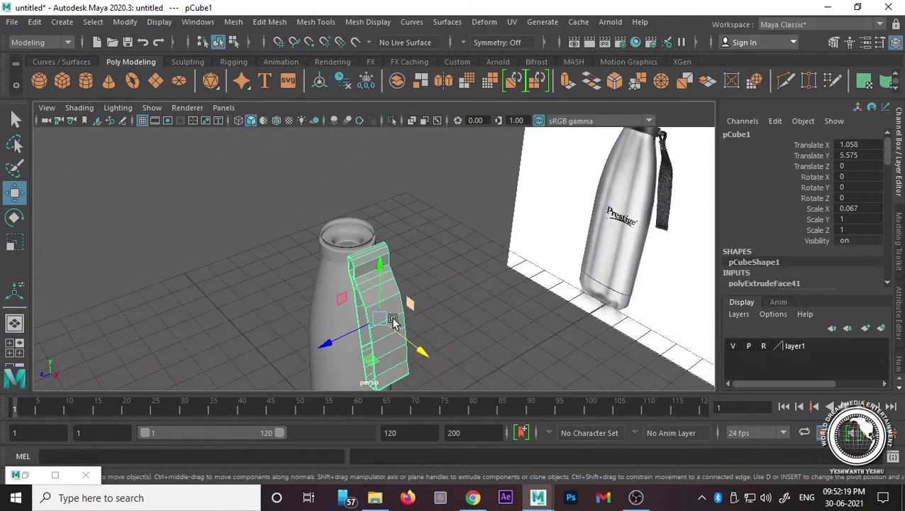
{"action": "scroll", "coordinate": [391, 316], "scroll_direction": "up", "scroll_amount": 3}
Step: Scale the strap pCube1 along Z down to 0.201, then reselect it
{"action": "key", "text": "r"}
{"action": "left_click_drag", "start_coordinate": [323, 279], "coordinate": [370, 276]}
{"action": "left_click", "coordinate": [461, 241]}
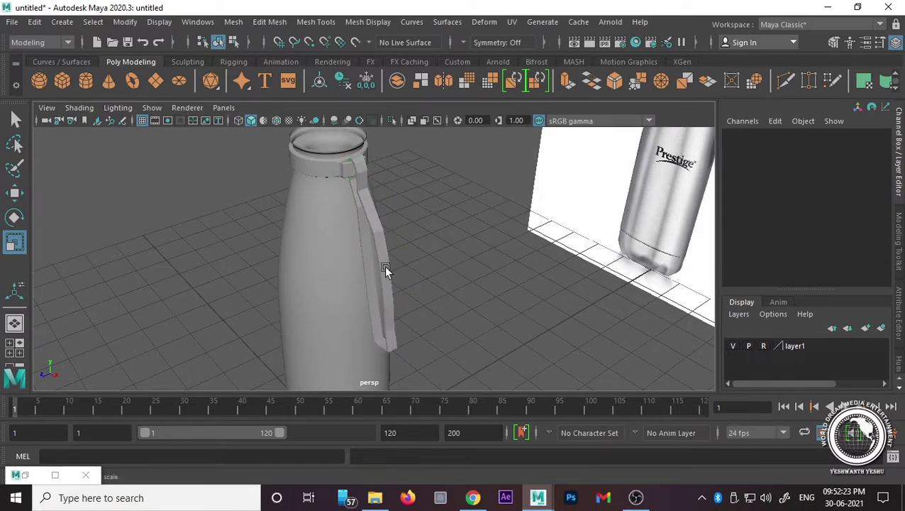
{"action": "left_click", "coordinate": [384, 267]}
{"action": "left_click", "coordinate": [459, 222]}
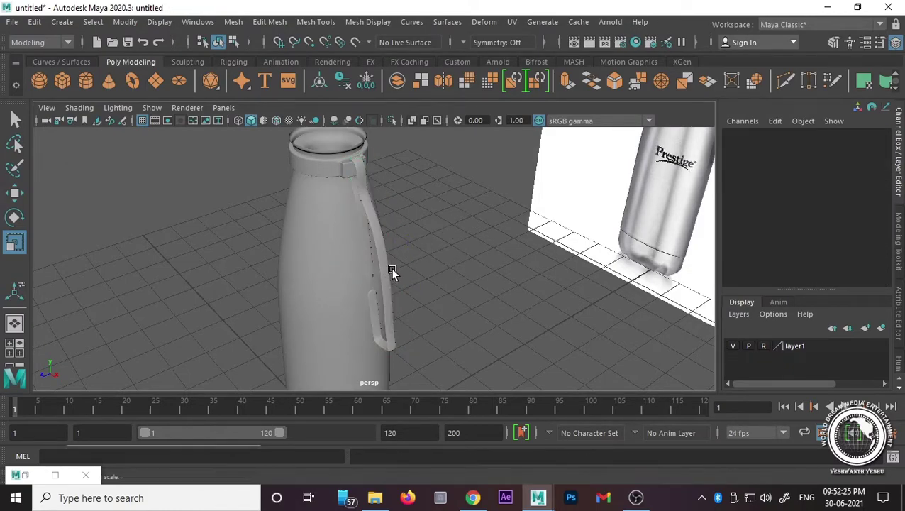
{"action": "mouse_move", "coordinate": [392, 272]}
{"action": "left_mouse_down", "text": "alt"}
{"action": "mouse_move", "coordinate": [483, 248]}
{"action": "mouse_move", "coordinate": [448, 263]}
{"action": "mouse_move", "coordinate": [402, 250]}
{"action": "left_mouse_up", "text": "alt"}
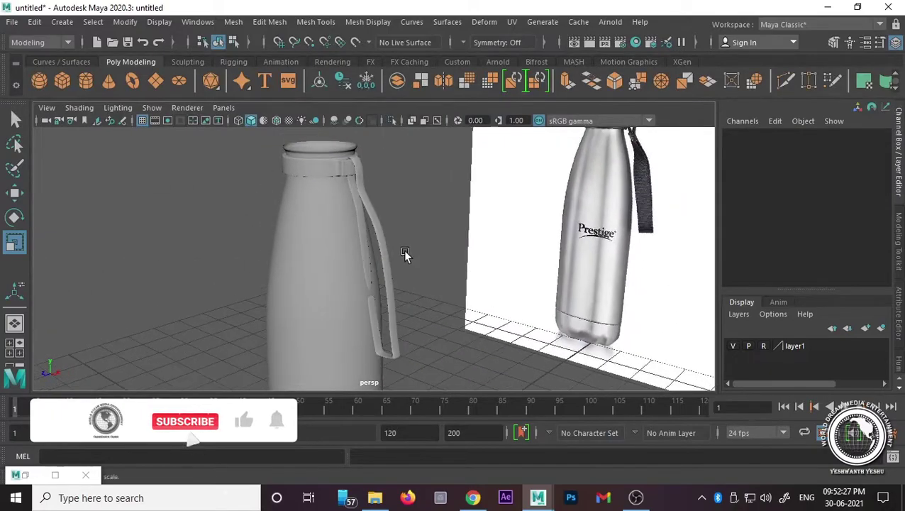
{"action": "left_click", "coordinate": [391, 282]}
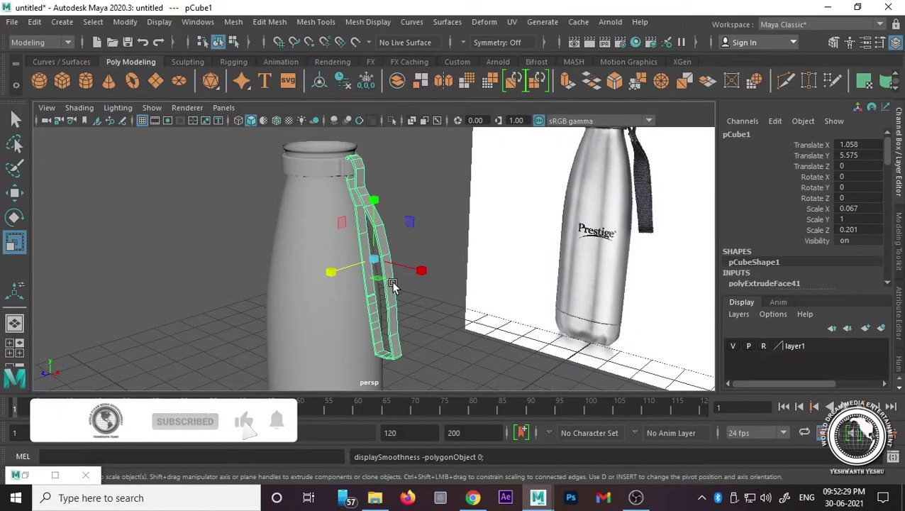
{"action": "scroll", "coordinate": [424, 321], "scroll_direction": "up", "scroll_amount": 1}
Step: Select the end faces on both sides of the strap's gap
{"action": "scroll", "coordinate": [403, 247], "scroll_direction": "up", "scroll_amount": 1}
{"action": "scroll", "coordinate": [430, 240], "scroll_direction": "up", "scroll_amount": 1}
{"action": "right_click_drag", "start_coordinate": [434, 150], "coordinate": [426, 93]}
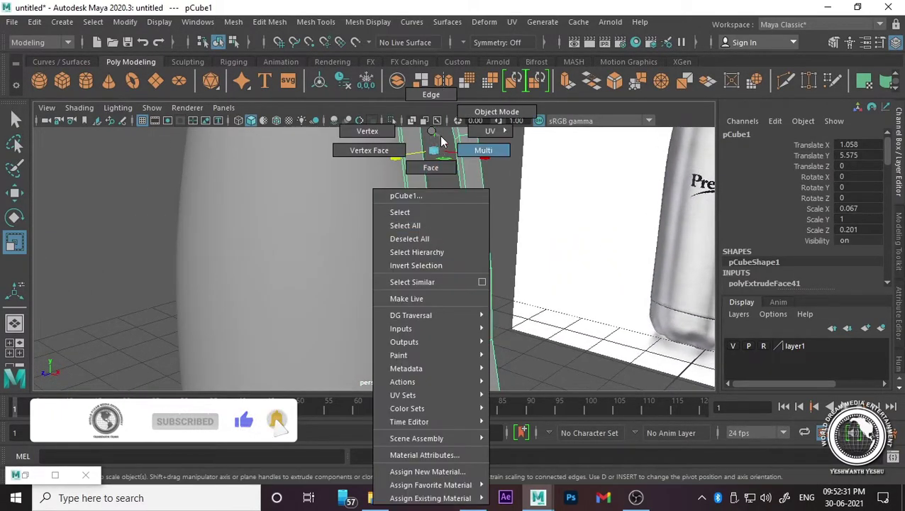
{"action": "scroll", "coordinate": [435, 258], "scroll_direction": "up", "scroll_amount": 2}
{"action": "left_click_drag", "start_coordinate": [415, 220], "coordinate": [479, 256]}
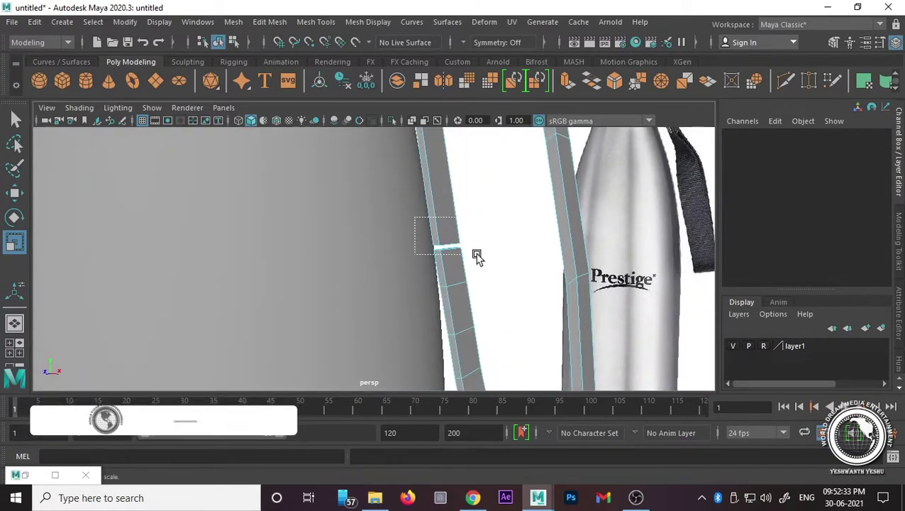
{"action": "right_click_drag", "start_coordinate": [436, 146], "coordinate": [434, 100]}
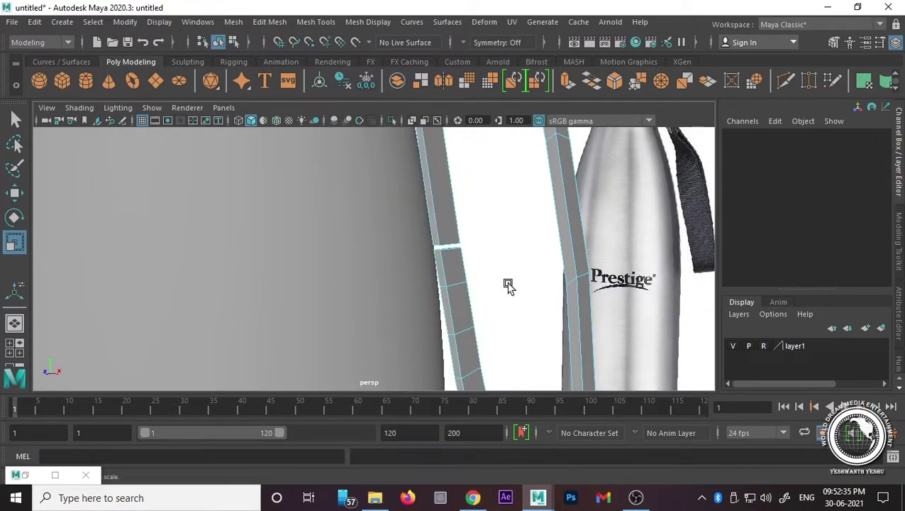
{"action": "left_click_drag", "start_coordinate": [434, 240], "coordinate": [428, 256]}
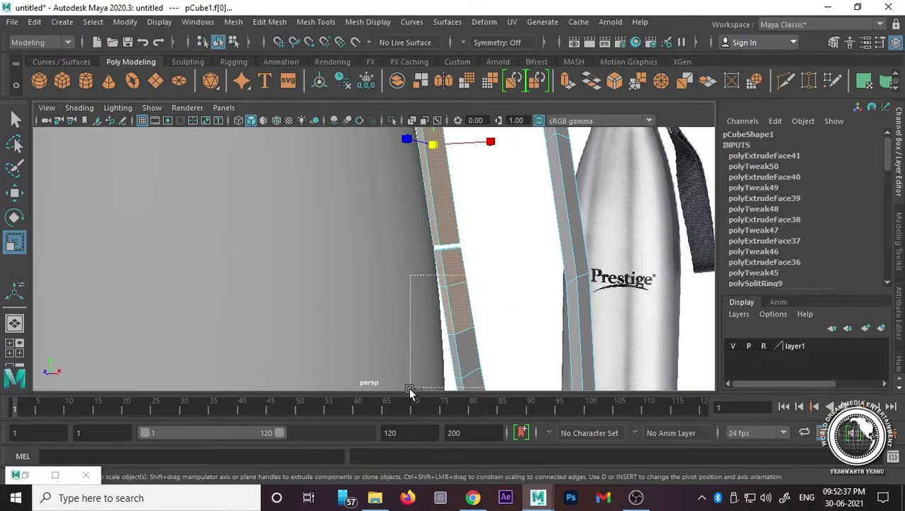
{"action": "left_click_drag", "start_coordinate": [410, 390], "coordinate": [411, 389]}
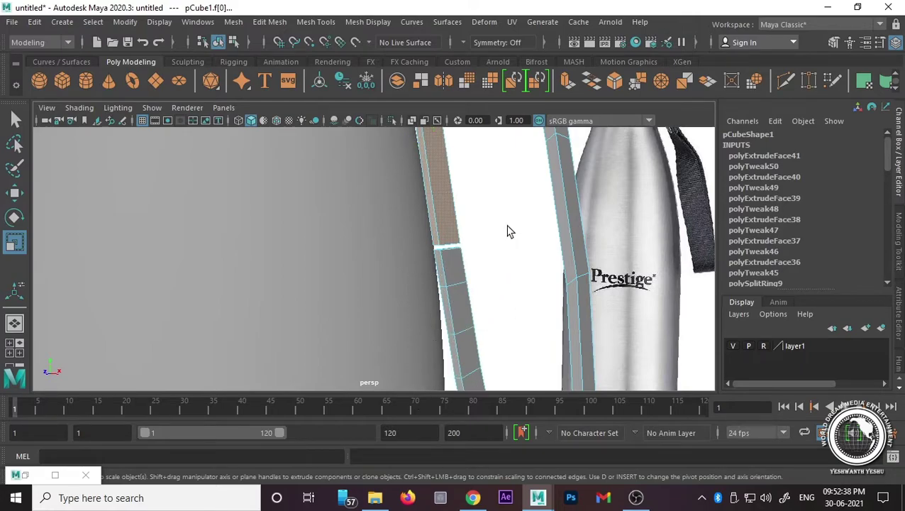
{"action": "left_click", "coordinate": [392, 195]}
Step: Bridge the open border edges across the gap with Edit Mesh > Bridge
{"action": "right_click_drag", "start_coordinate": [439, 215], "coordinate": [439, 105]}
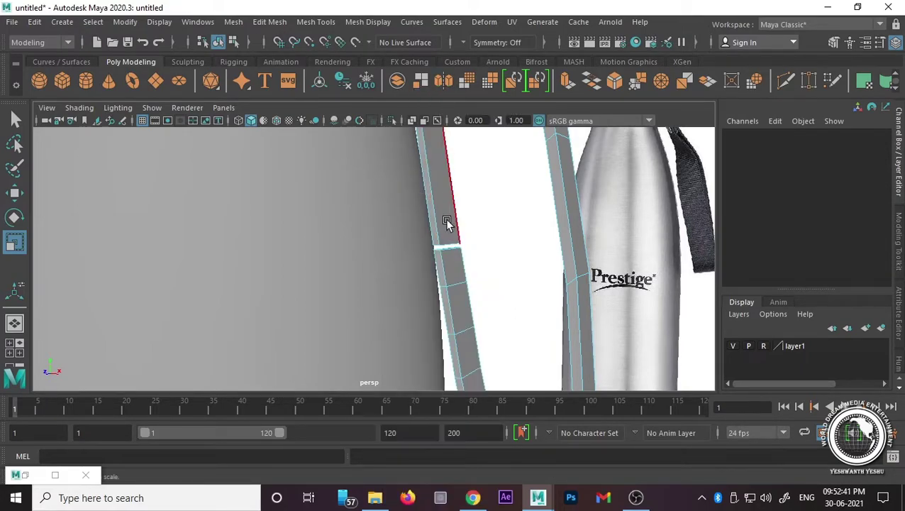
{"action": "left_click_drag", "start_coordinate": [443, 242], "coordinate": [444, 243]}
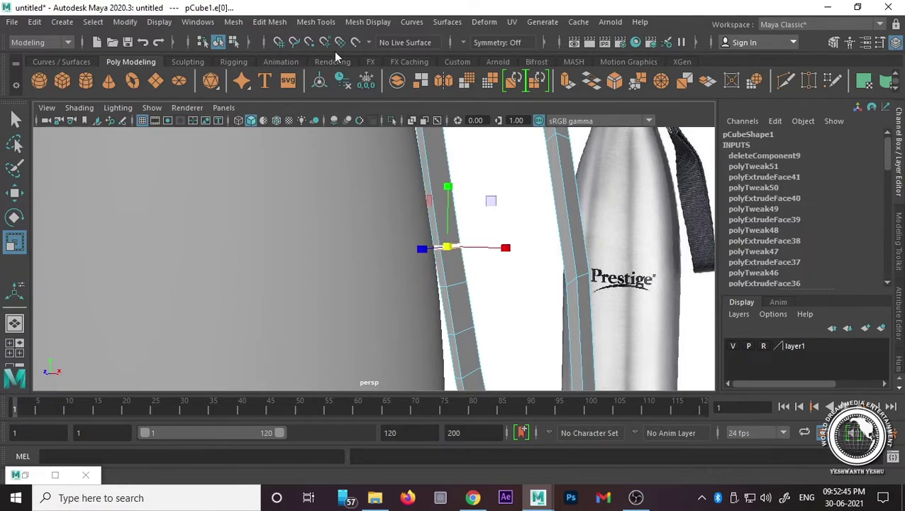
{"action": "left_click", "coordinate": [270, 22]}
{"action": "left_click", "coordinate": [303, 81]}
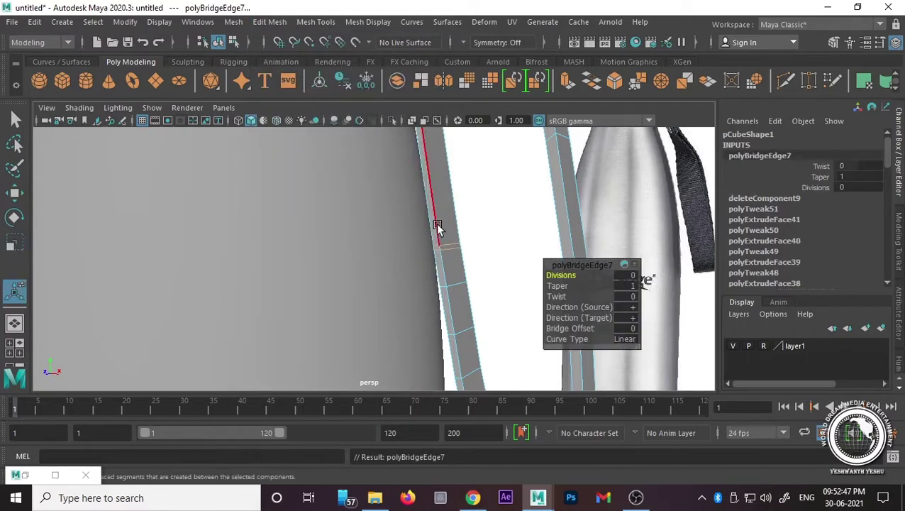
{"action": "right_click_drag", "start_coordinate": [445, 162], "coordinate": [507, 114]}
Step: Select the strap pCube1 and scale it wider along Z
{"action": "scroll", "coordinate": [493, 265], "scroll_direction": "down", "scroll_amount": 5}
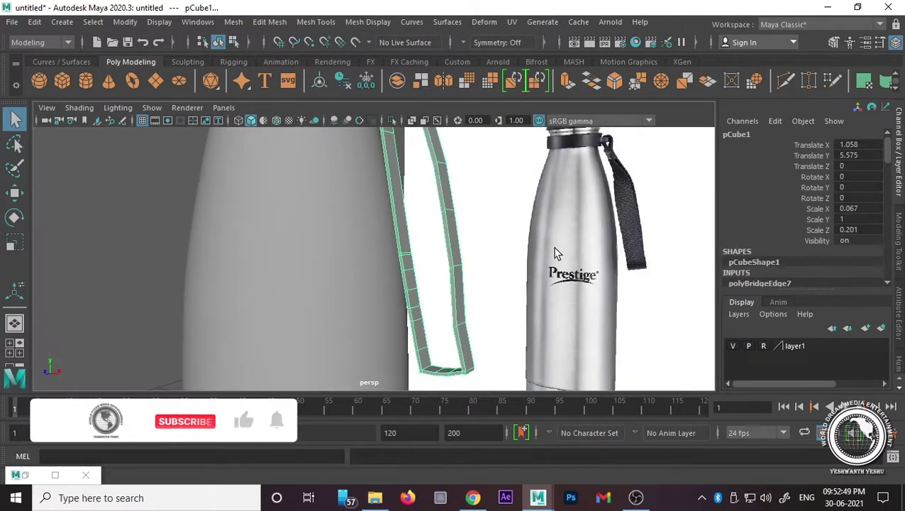
{"action": "left_click_drag", "start_coordinate": [425, 269], "coordinate": [293, 285], "text": "alt"}
{"action": "left_click", "coordinate": [405, 257]}
{"action": "mouse_move", "coordinate": [404, 257]}
{"action": "left_mouse_down", "text": "alt"}
{"action": "mouse_move", "coordinate": [441, 283]}
{"action": "mouse_move", "coordinate": [398, 248]}
{"action": "mouse_move", "coordinate": [431, 285]}
{"action": "left_mouse_up", "text": "alt"}
{"action": "scroll", "coordinate": [447, 263], "scroll_direction": "down", "scroll_amount": 5}
{"action": "scroll", "coordinate": [460, 236], "scroll_direction": "up", "scroll_amount": 5}
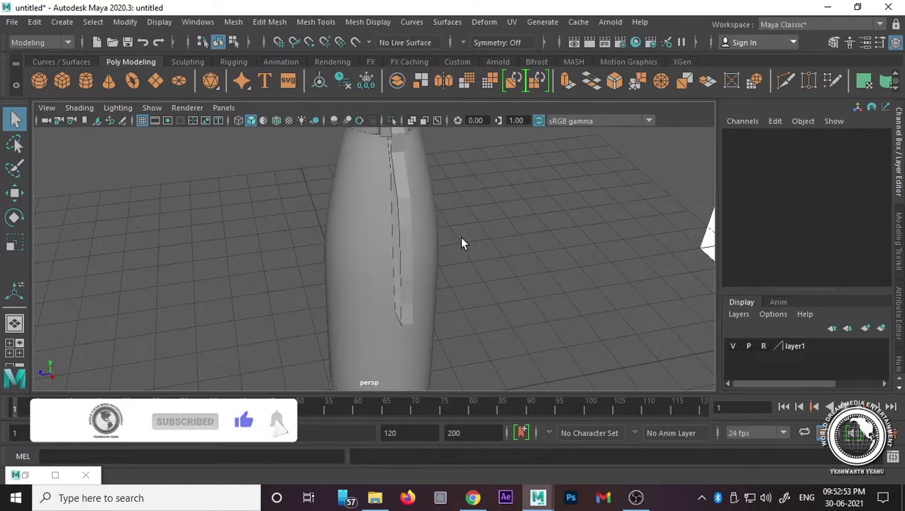
{"action": "mouse_move", "coordinate": [460, 236]}
{"action": "left_mouse_down", "text": "alt"}
{"action": "mouse_move", "coordinate": [416, 235]}
{"action": "mouse_move", "coordinate": [416, 276]}
{"action": "left_mouse_up", "text": "alt"}
{"action": "left_click", "coordinate": [402, 274]}
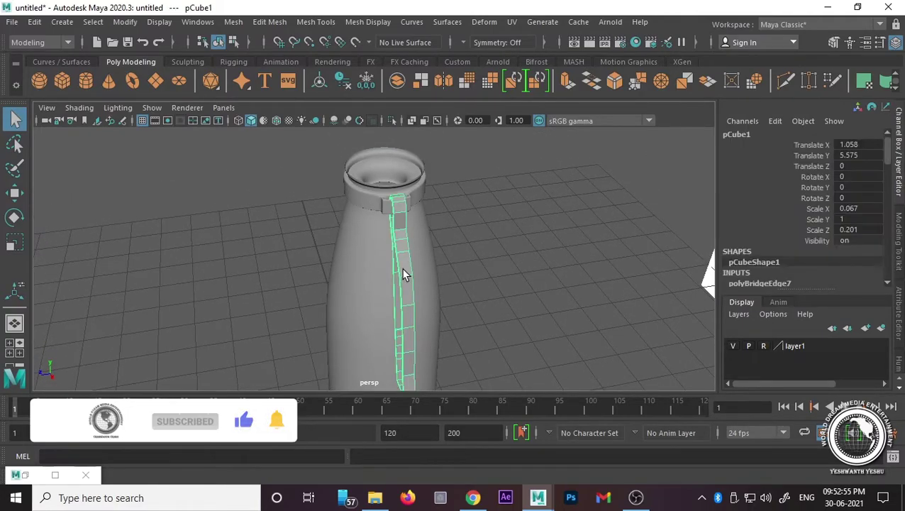
{"action": "key", "text": "r"}
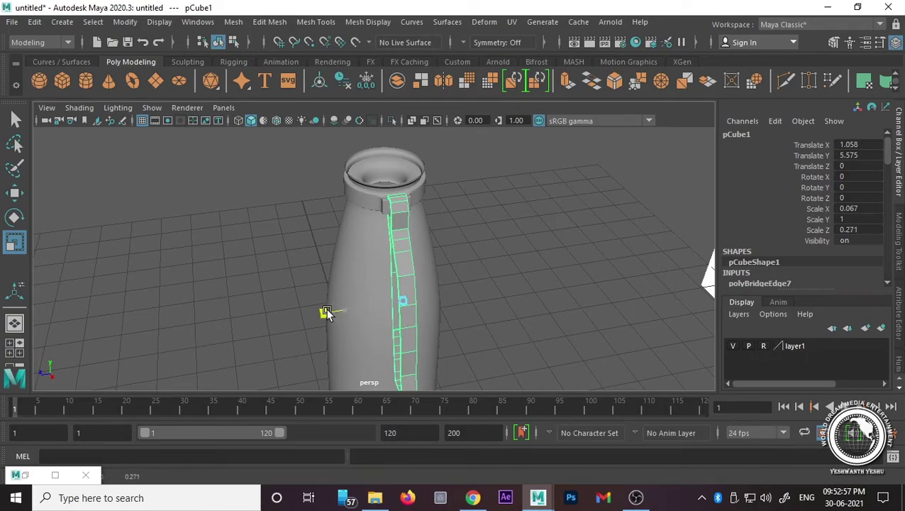
{"action": "left_click", "coordinate": [304, 312]}
{"action": "left_click_drag", "start_coordinate": [306, 316], "coordinate": [431, 293], "text": "alt"}
{"action": "left_click", "coordinate": [415, 284]}
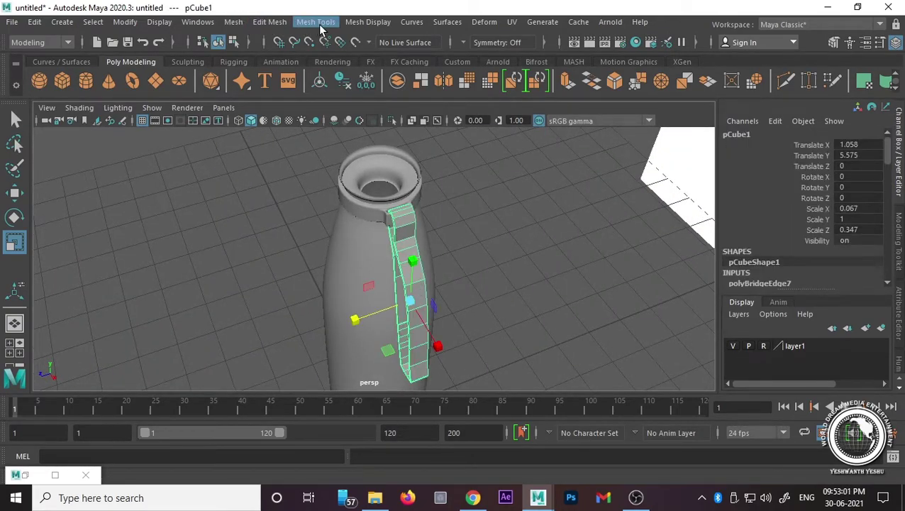
Step: Insert two edge loops across the strap with Mesh Tools > Insert Edge Loop
{"action": "left_click", "coordinate": [316, 22]}
{"action": "left_click", "coordinate": [373, 123]}
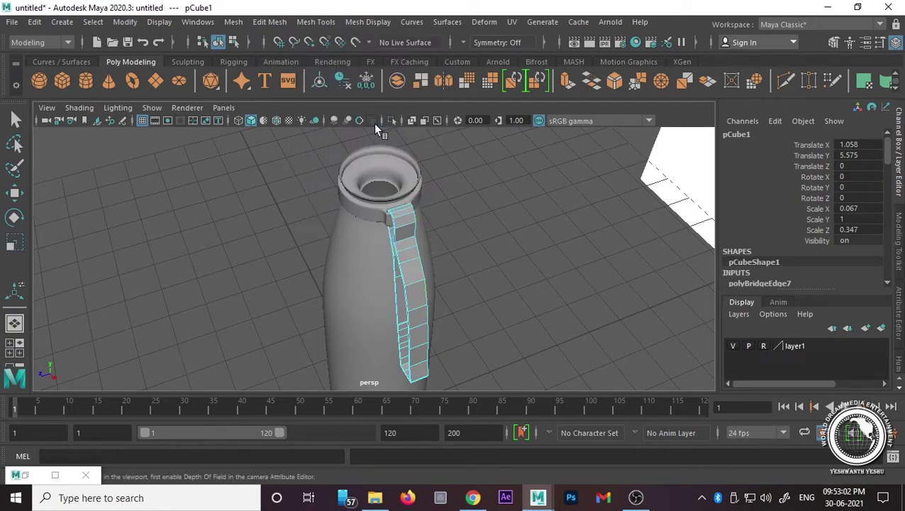
{"action": "left_click", "coordinate": [412, 279]}
{"action": "mouse_move", "coordinate": [420, 293]}
{"action": "left_mouse_down", "text": "alt"}
{"action": "mouse_move", "coordinate": [511, 266]}
{"action": "mouse_move", "coordinate": [459, 263]}
{"action": "left_mouse_up", "text": "alt"}
{"action": "scroll", "coordinate": [468, 293], "scroll_direction": "up", "scroll_amount": 3}
{"action": "left_click", "coordinate": [474, 243]}
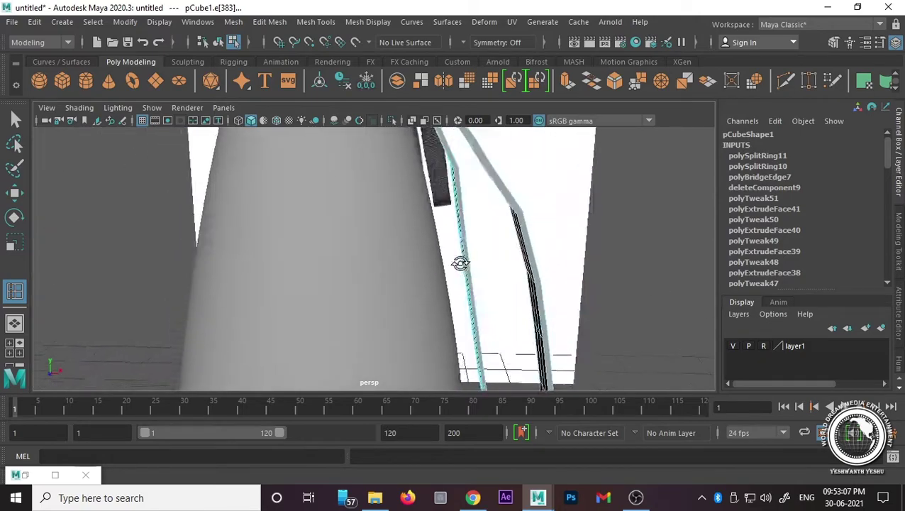
{"action": "scroll", "coordinate": [455, 282], "scroll_direction": "down", "scroll_amount": 3}
{"action": "scroll", "coordinate": [465, 284], "scroll_direction": "down", "scroll_amount": 3}
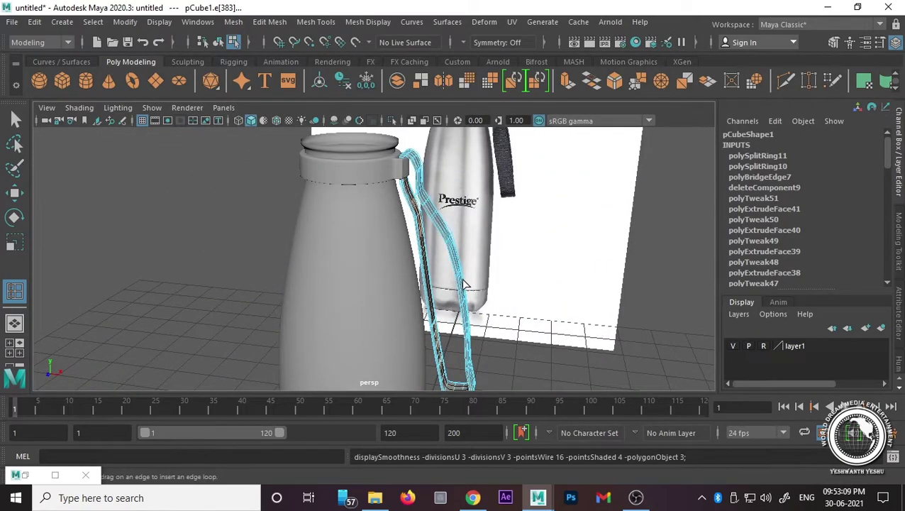
Step: Return to object mode with the Move tool and reselect the strap from a low angle
{"action": "key", "text": "w"}
{"action": "right_click_drag", "start_coordinate": [461, 160], "coordinate": [530, 113]}
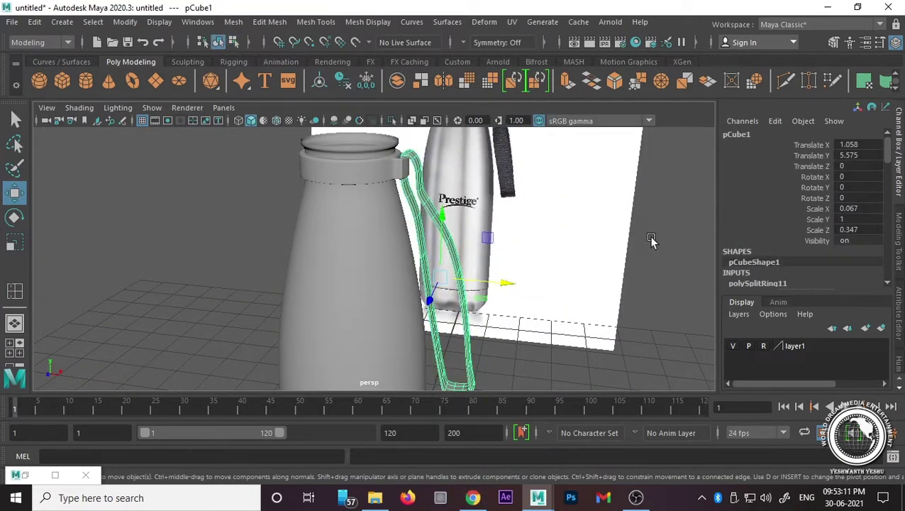
{"action": "left_click", "coordinate": [648, 235]}
{"action": "mouse_move", "coordinate": [648, 236]}
{"action": "left_mouse_down", "text": "alt"}
{"action": "mouse_move", "coordinate": [504, 315]}
{"action": "mouse_move", "coordinate": [321, 320]}
{"action": "mouse_move", "coordinate": [358, 253]}
{"action": "mouse_move", "coordinate": [530, 267]}
{"action": "mouse_move", "coordinate": [514, 301]}
{"action": "left_mouse_up", "text": "alt"}
{"action": "left_click", "coordinate": [428, 328]}
Step: Maximise the front view and hide the reference image layer
{"action": "key", "text": "space"}
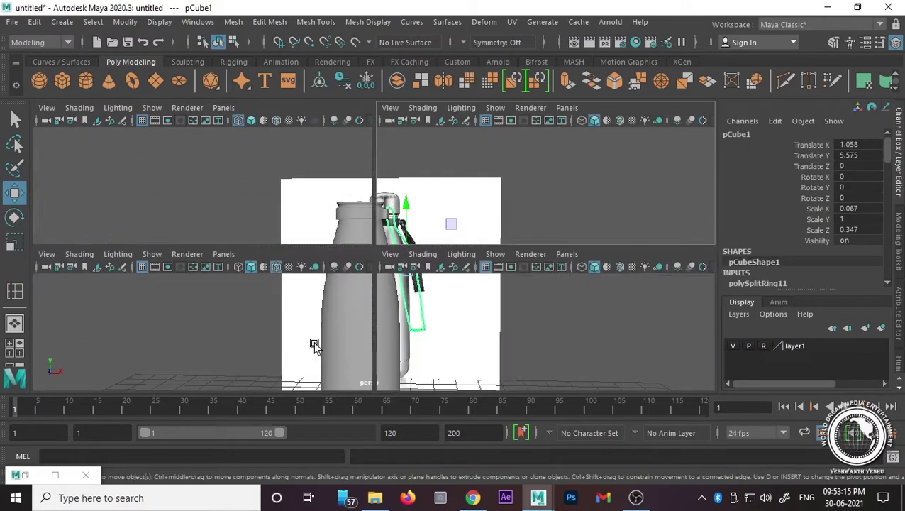
{"action": "key", "text": "space"}
{"action": "scroll", "coordinate": [401, 339], "scroll_direction": "down", "scroll_amount": 5}
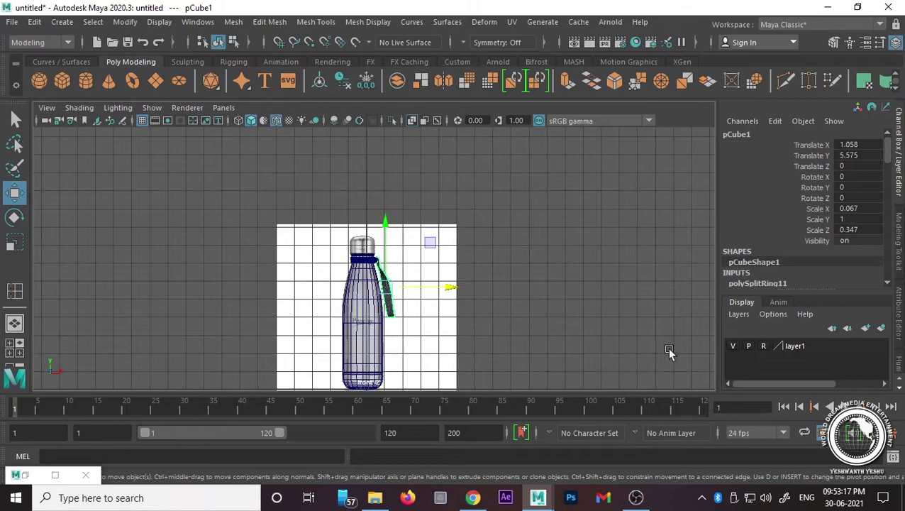
{"action": "left_click", "coordinate": [733, 346]}
{"action": "scroll", "coordinate": [461, 307], "scroll_direction": "up", "scroll_amount": 5}
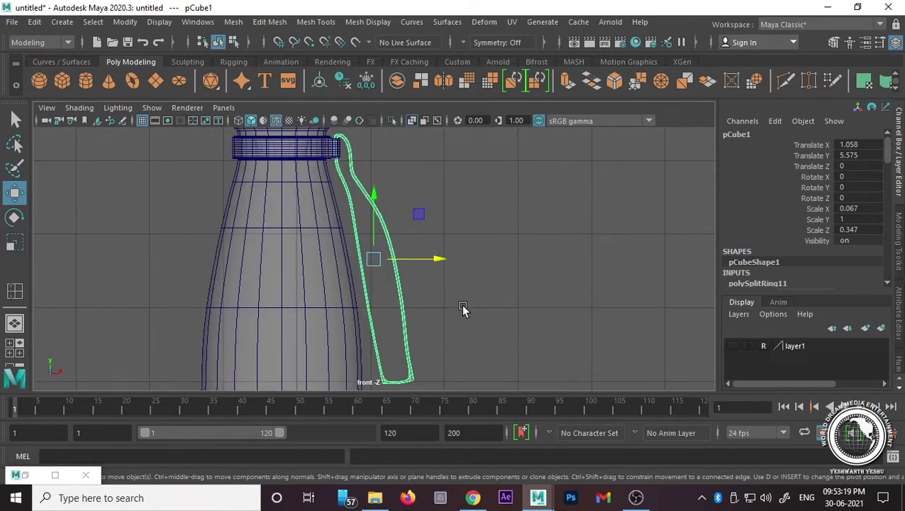
{"action": "scroll", "coordinate": [390, 252], "scroll_direction": "up", "scroll_amount": 1}
Step: Move the strap's upper and lower vertices left along X toward the bottle
{"action": "right_click_drag", "start_coordinate": [446, 131], "coordinate": [408, 129]}
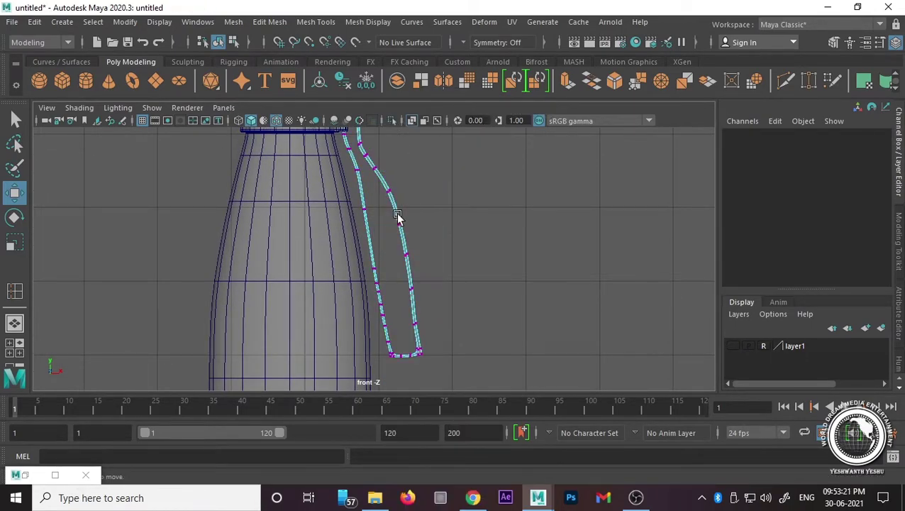
{"action": "left_click", "coordinate": [400, 225]}
{"action": "left_click_drag", "start_coordinate": [466, 224], "coordinate": [454, 223]}
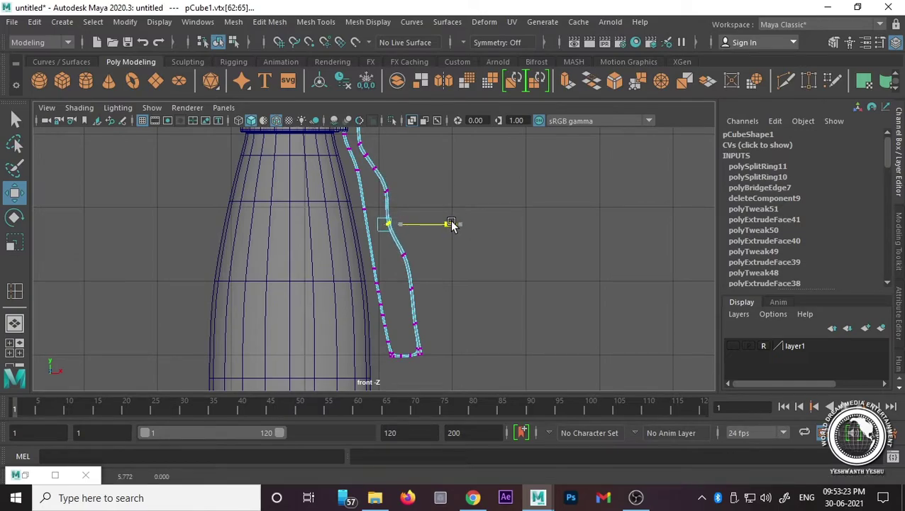
{"action": "left_click_drag", "start_coordinate": [369, 179], "coordinate": [391, 200]}
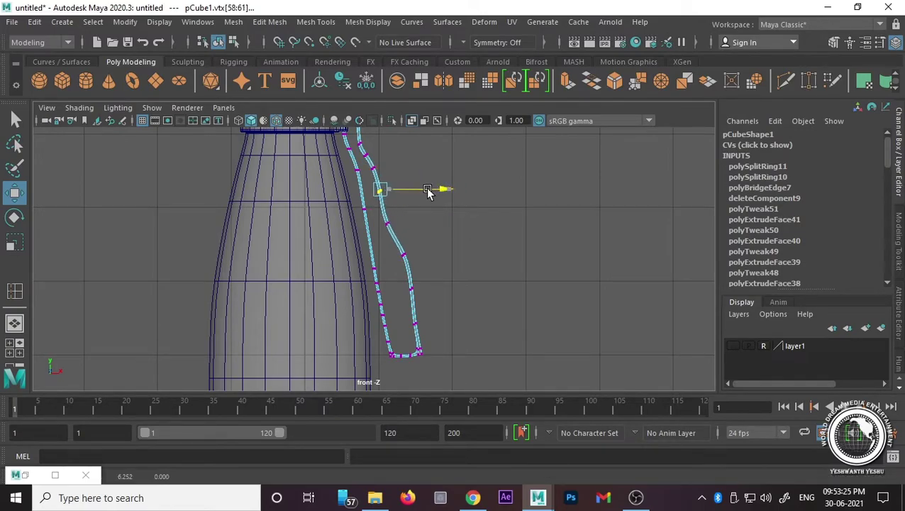
{"action": "left_click_drag", "start_coordinate": [449, 243], "coordinate": [394, 272]}
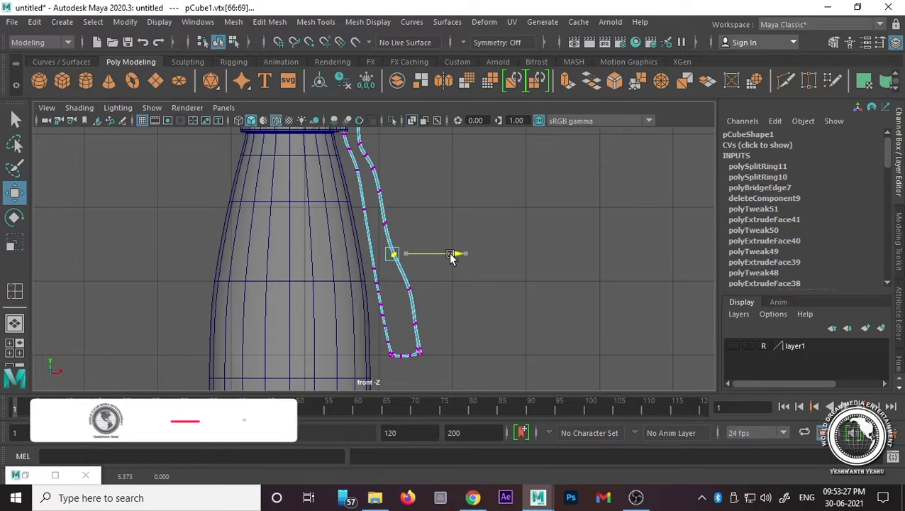
{"action": "left_click_drag", "start_coordinate": [460, 275], "coordinate": [403, 387]}
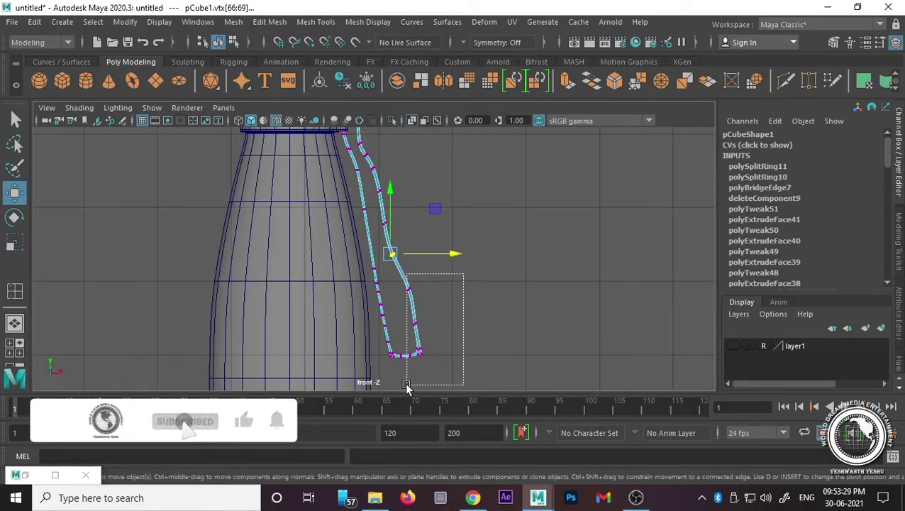
{"action": "left_click_drag", "start_coordinate": [486, 322], "coordinate": [477, 324]}
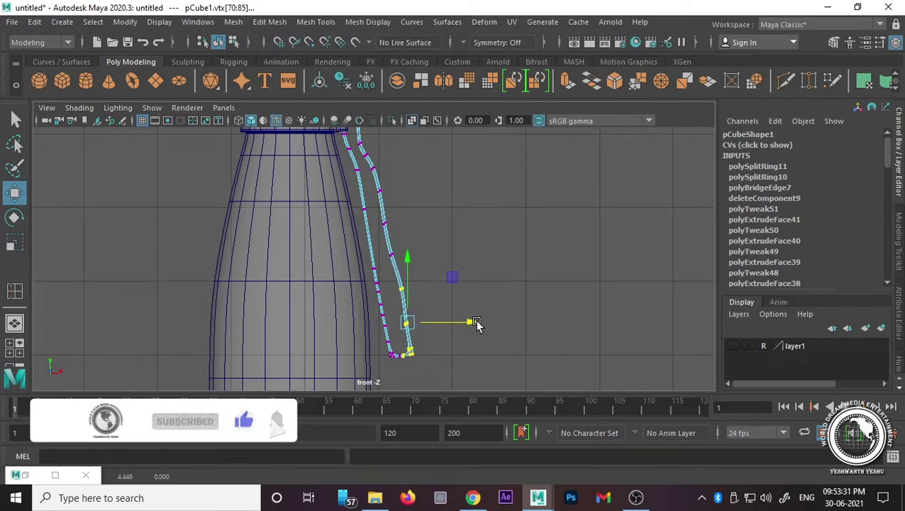
Step: Select four mid-loop strap vertices, then return to object mode and the four-view layout
{"action": "left_click", "coordinate": [468, 345]}
{"action": "left_click_drag", "start_coordinate": [400, 284], "coordinate": [375, 306]}
{"action": "scroll", "coordinate": [461, 289], "scroll_direction": "down", "scroll_amount": 3}
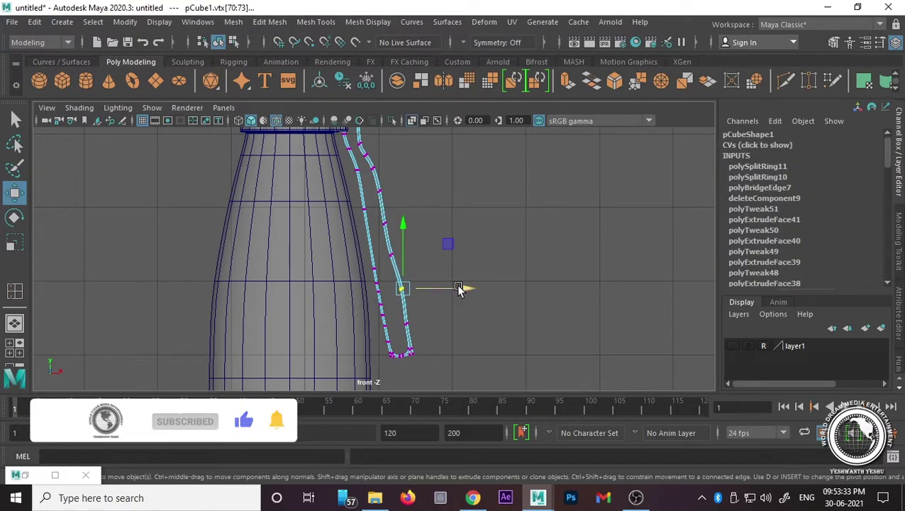
{"action": "scroll", "coordinate": [417, 257], "scroll_direction": "up", "scroll_amount": 2}
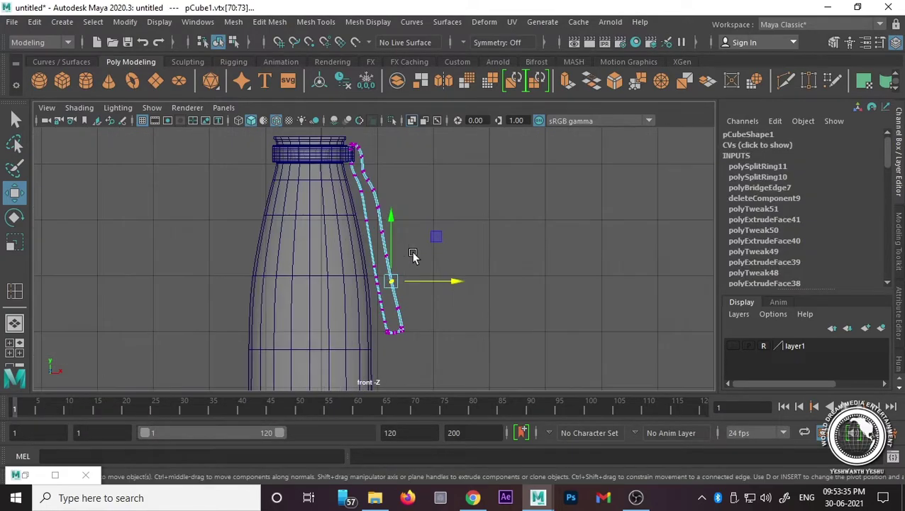
{"action": "right_click_drag", "start_coordinate": [374, 163], "coordinate": [444, 113]}
{"action": "key", "text": "space"}
{"action": "key", "text": "space"}
Step: Orbit the perspective view, turn layer1's visibility back on, and zoom onto the cap
{"action": "left_click", "coordinate": [567, 224]}
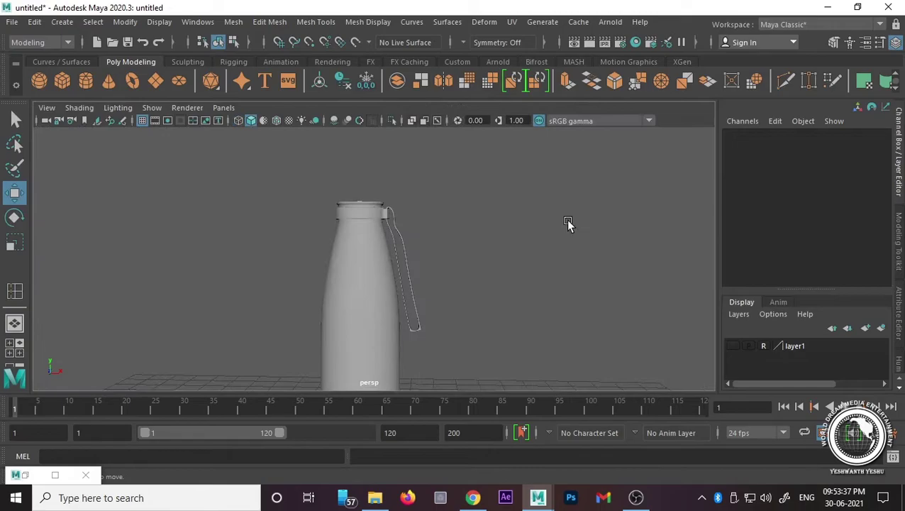
{"action": "mouse_move", "coordinate": [568, 224]}
{"action": "left_mouse_down", "text": "alt"}
{"action": "mouse_move", "coordinate": [419, 287]}
{"action": "mouse_move", "coordinate": [350, 251]}
{"action": "left_mouse_up", "text": "alt"}
{"action": "mouse_move", "coordinate": [266, 228]}
{"action": "left_mouse_down", "text": "alt"}
{"action": "mouse_move", "coordinate": [323, 308]}
{"action": "mouse_move", "coordinate": [493, 256]}
{"action": "mouse_move", "coordinate": [497, 265]}
{"action": "mouse_move", "coordinate": [436, 301]}
{"action": "mouse_move", "coordinate": [432, 240]}
{"action": "mouse_move", "coordinate": [451, 319]}
{"action": "left_mouse_up", "text": "alt"}
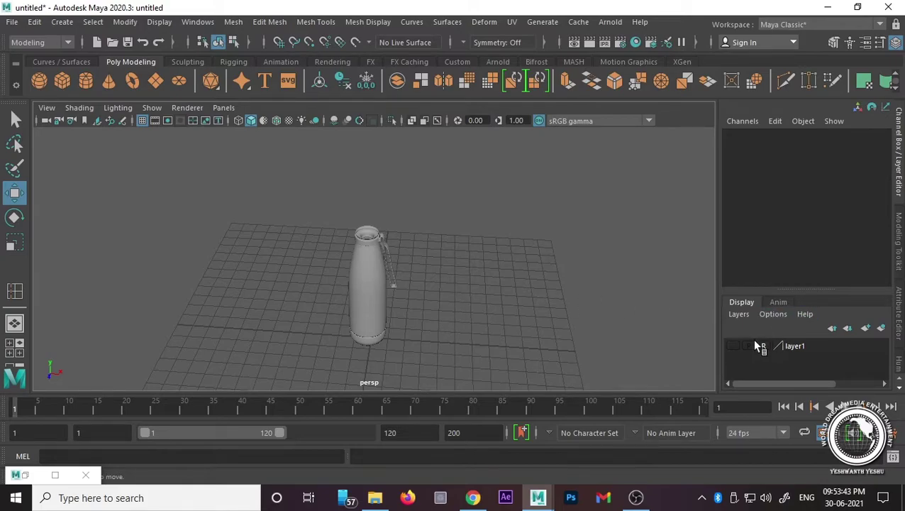
{"action": "left_click", "coordinate": [732, 346]}
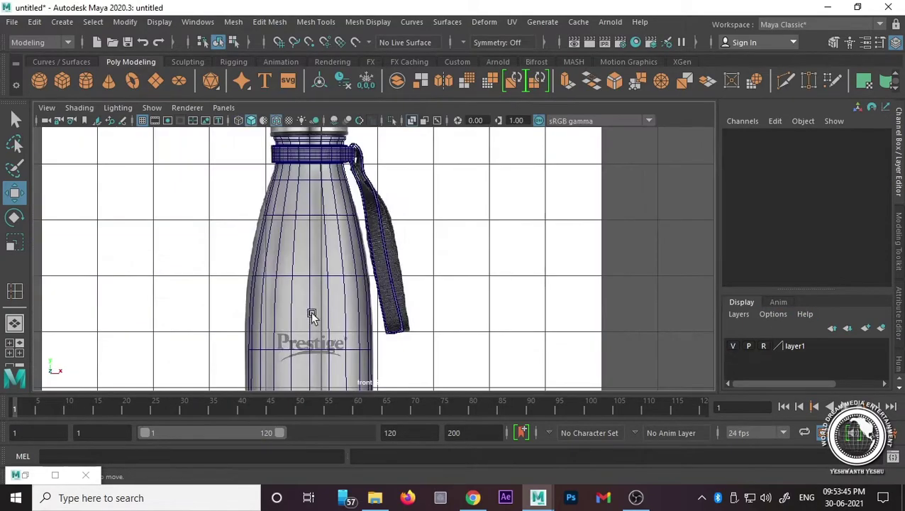
{"action": "scroll", "coordinate": [434, 273], "scroll_direction": "up", "scroll_amount": 2}
{"action": "scroll", "coordinate": [452, 273], "scroll_direction": "up", "scroll_amount": 2}
{"action": "scroll", "coordinate": [490, 297], "scroll_direction": "up", "scroll_amount": 2}
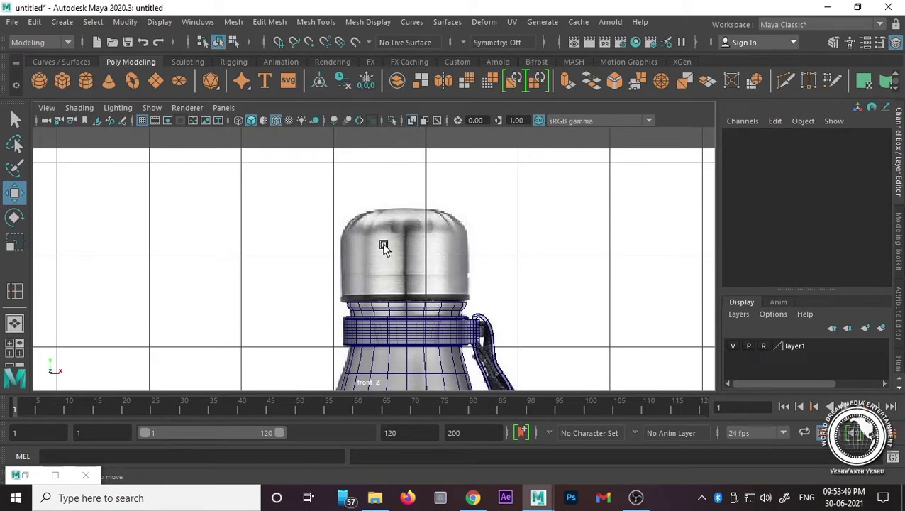
Step: Create a polygon pipe and raise it onto the bottle top
{"action": "left_click", "coordinate": [62, 22]}
{"action": "mouse_move", "coordinate": [82, 96]}
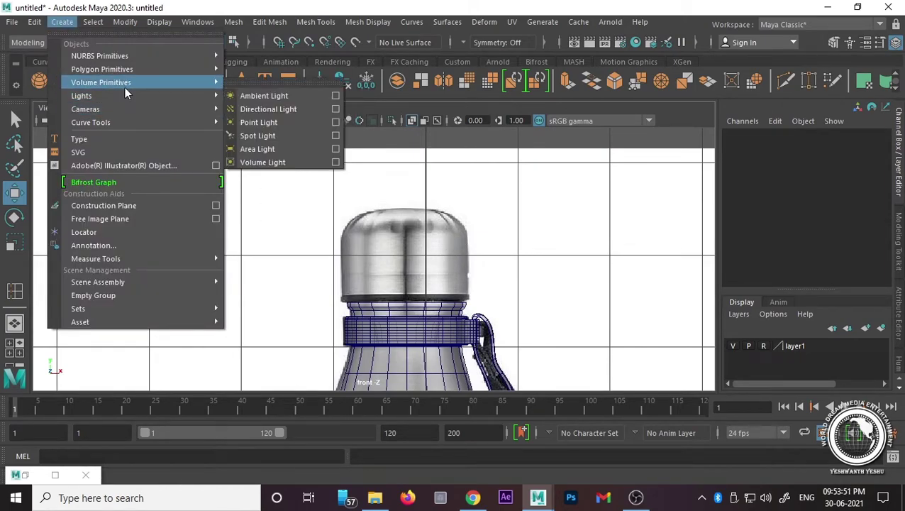
{"action": "left_click", "coordinate": [308, 205]}
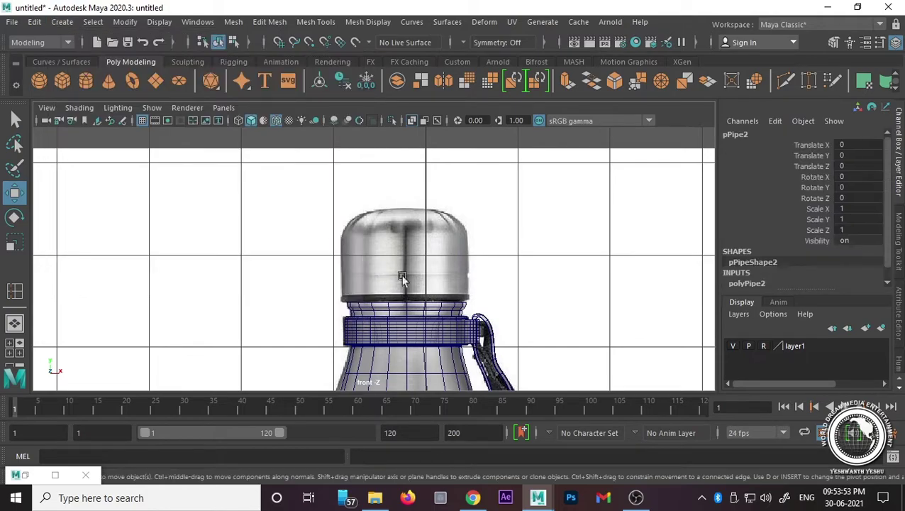
{"action": "scroll", "coordinate": [447, 291], "scroll_direction": "down", "scroll_amount": 5}
{"action": "left_click_drag", "start_coordinate": [389, 384], "coordinate": [414, 187]}
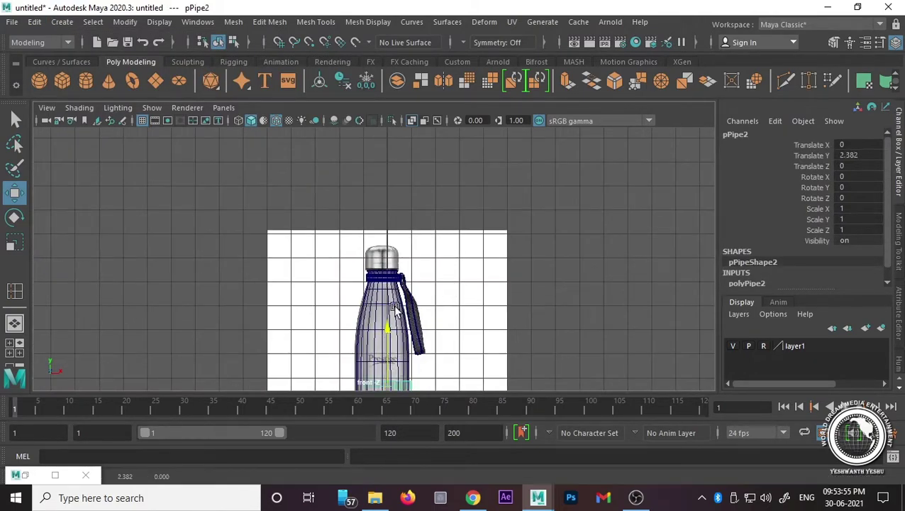
{"action": "left_click", "coordinate": [417, 191]}
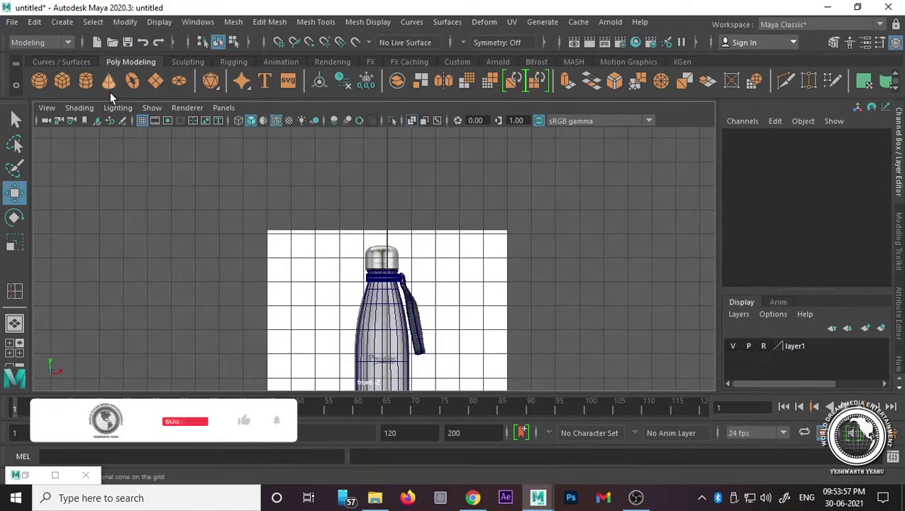
Step: Add a polygon cylinder, raise it onto the bottle top and scale it to 0.675
{"action": "left_click", "coordinate": [87, 82]}
{"action": "scroll", "coordinate": [378, 245], "scroll_direction": "down", "scroll_amount": 3}
{"action": "left_click_drag", "start_coordinate": [388, 324], "coordinate": [389, 197]}
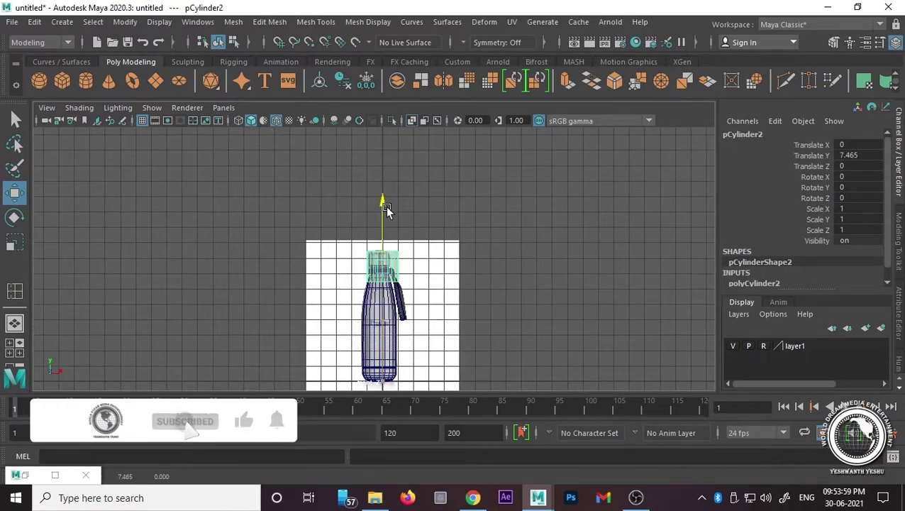
{"action": "key", "text": "f"}
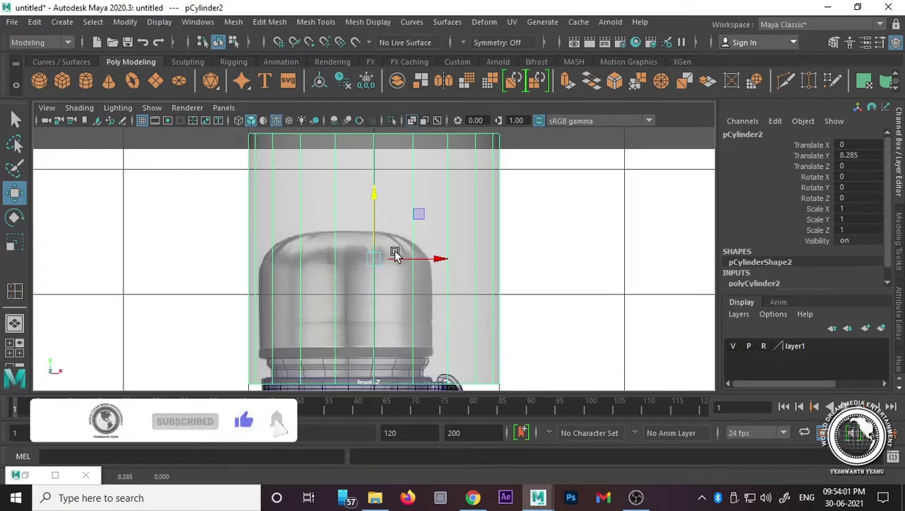
{"action": "key", "text": "r"}
{"action": "mouse_move", "coordinate": [373, 258]}
{"action": "left_mouse_down"}
{"action": "mouse_move", "coordinate": [297, 256]}
{"action": "mouse_move", "coordinate": [319, 258]}
{"action": "left_mouse_up"}
Step: Nudge the cylinder left, switch to the top view and isolate the selected parts
{"action": "key", "text": "w"}
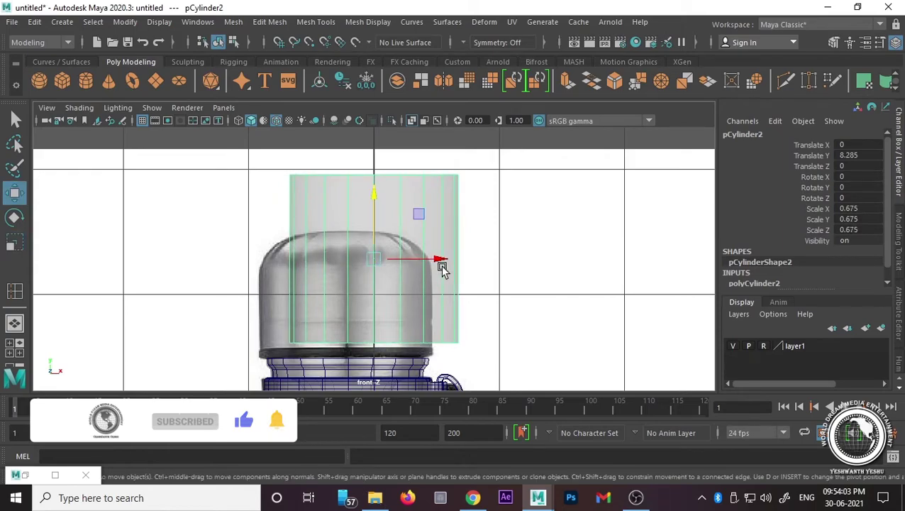
{"action": "left_click_drag", "start_coordinate": [435, 260], "coordinate": [415, 262]}
{"action": "left_click_drag", "start_coordinate": [299, 269], "coordinate": [262, 198]}
{"action": "key", "text": "ctrl+1"}
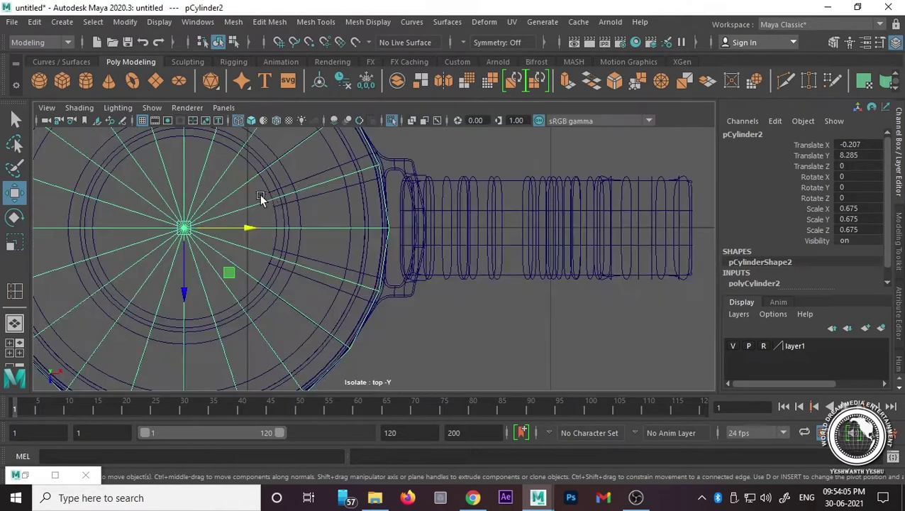
{"action": "scroll", "coordinate": [262, 198], "scroll_direction": "down", "scroll_amount": 3}
{"action": "scroll", "coordinate": [290, 238], "scroll_direction": "up", "scroll_amount": 3}
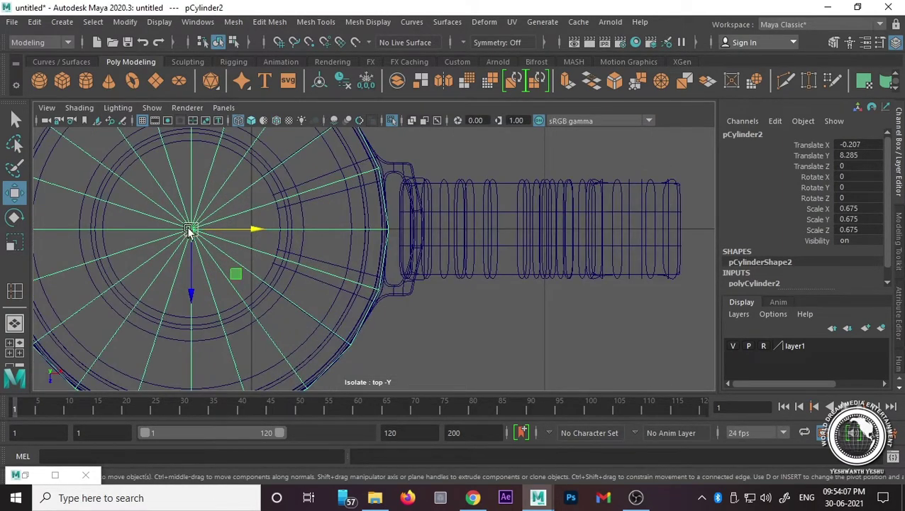
Step: Centre pCylinder2 over the bottle opening at X -0.214, Z -0.007
{"action": "left_click_drag", "start_coordinate": [197, 229], "coordinate": [198, 229]}
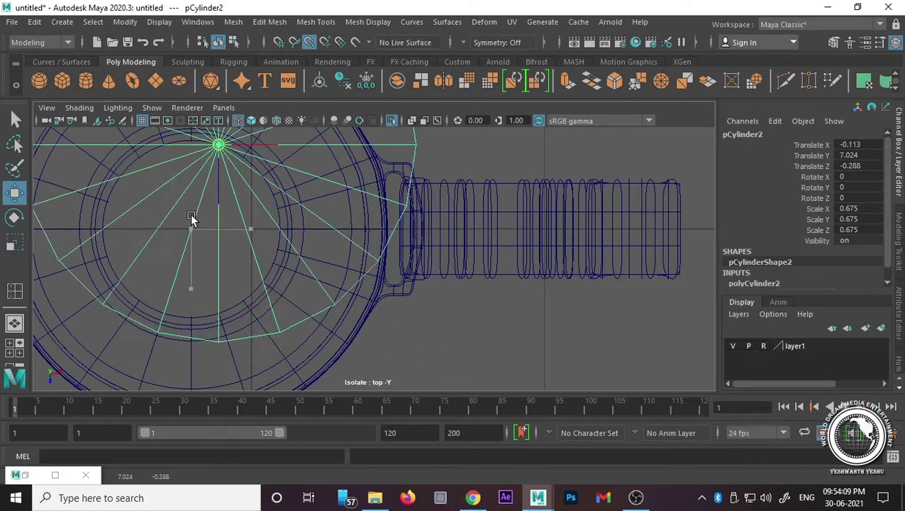
{"action": "scroll", "coordinate": [198, 229], "scroll_direction": "down", "scroll_amount": 4}
{"action": "middle_click_drag", "start_coordinate": [262, 237], "coordinate": [329, 238]}
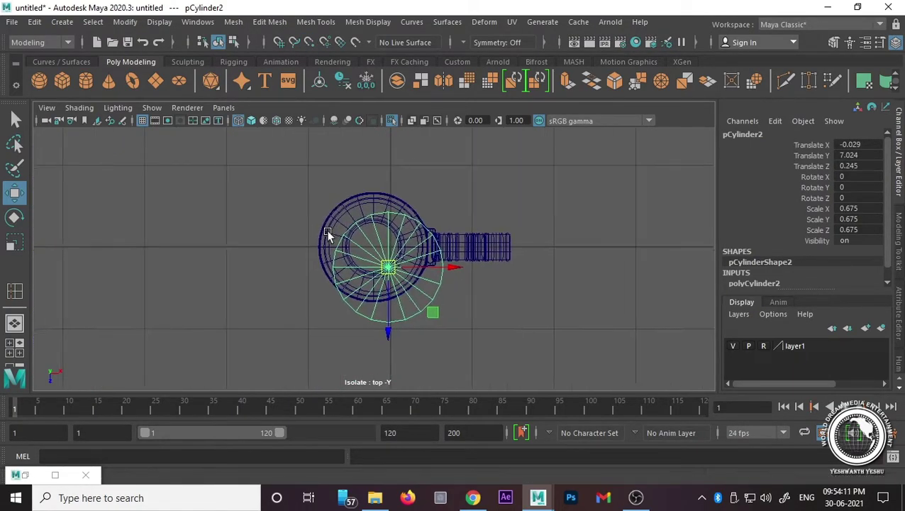
{"action": "scroll", "coordinate": [329, 238], "scroll_direction": "up", "scroll_amount": 2}
{"action": "scroll", "coordinate": [449, 270], "scroll_direction": "up", "scroll_amount": 2}
{"action": "middle_click_drag", "start_coordinate": [449, 269], "coordinate": [396, 295], "text": "alt"}
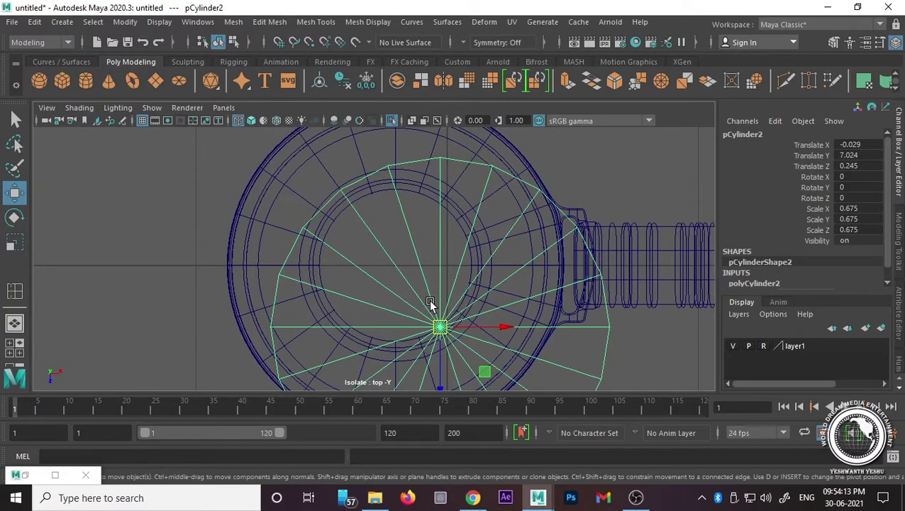
{"action": "left_click_drag", "start_coordinate": [441, 329], "coordinate": [395, 268]}
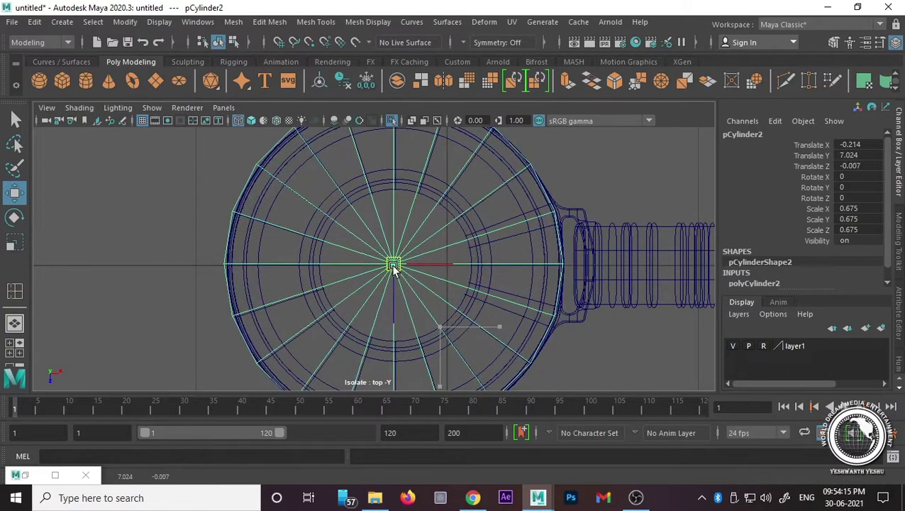
{"action": "scroll", "coordinate": [423, 303], "scroll_direction": "up", "scroll_amount": 2}
{"action": "scroll", "coordinate": [423, 302], "scroll_direction": "down", "scroll_amount": 2}
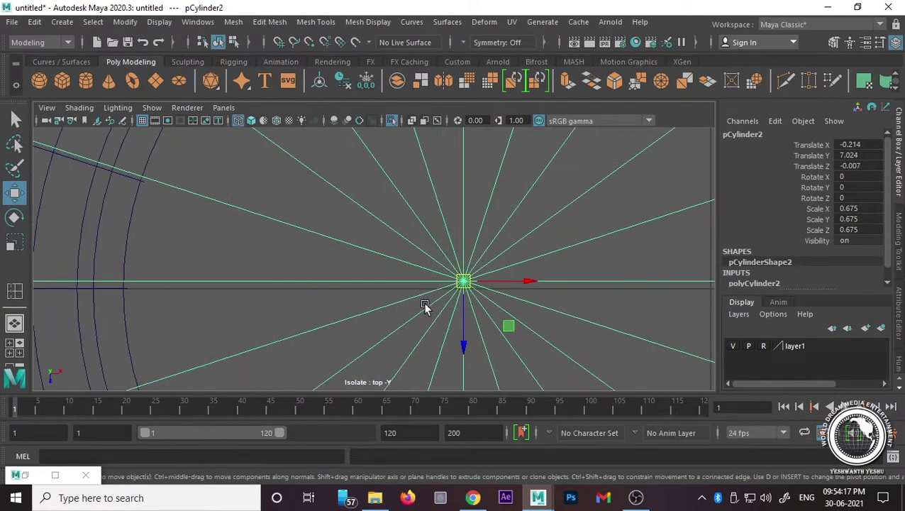
{"action": "scroll", "coordinate": [433, 305], "scroll_direction": "down", "scroll_amount": 5}
Step: Select the strap pCube1, exit isolate view and return to full-size perspective
{"action": "left_click", "coordinate": [519, 299]}
{"action": "scroll", "coordinate": [519, 299], "scroll_direction": "up", "scroll_amount": 5}
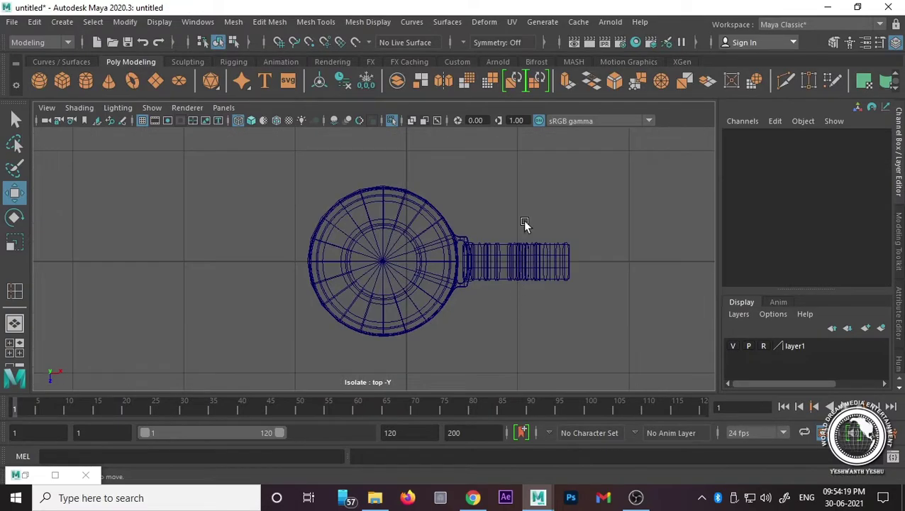
{"action": "left_click_drag", "start_coordinate": [525, 224], "coordinate": [576, 299]}
{"action": "left_click", "coordinate": [440, 311]}
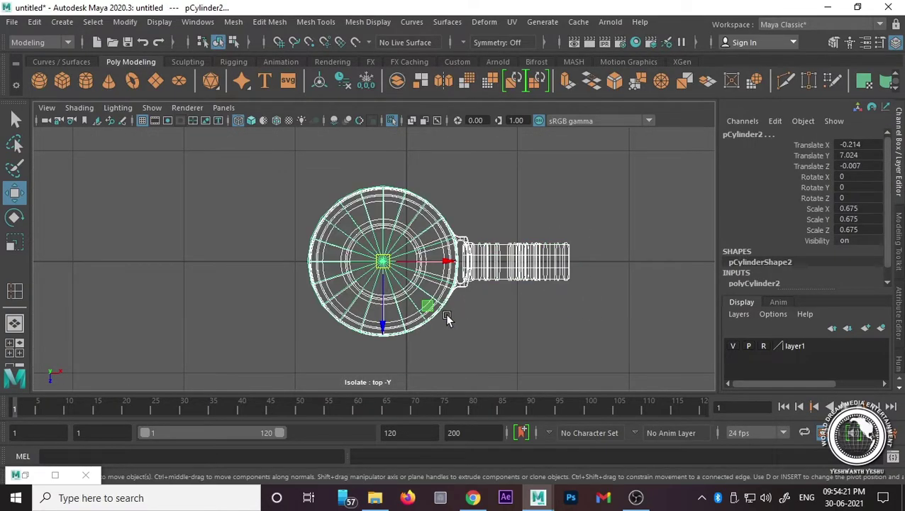
{"action": "scroll", "coordinate": [493, 301], "scroll_direction": "up", "scroll_amount": 2}
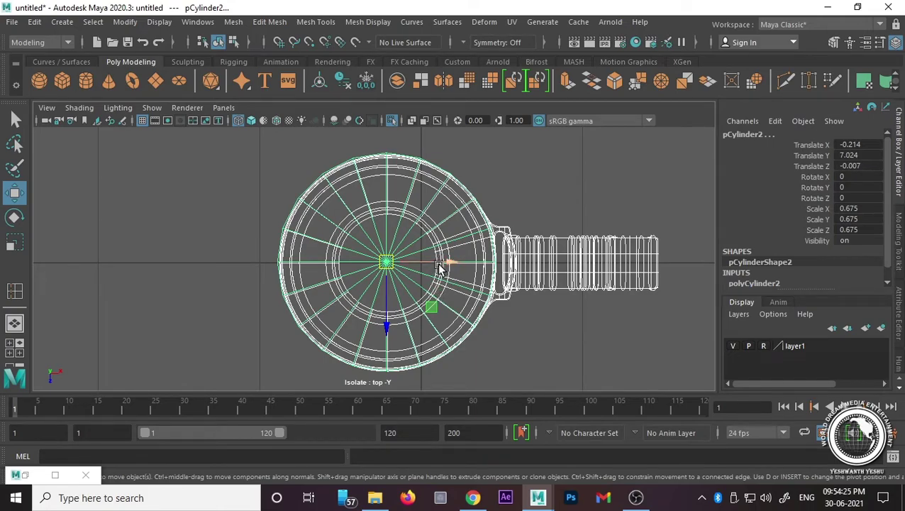
{"action": "left_click", "coordinate": [465, 213]}
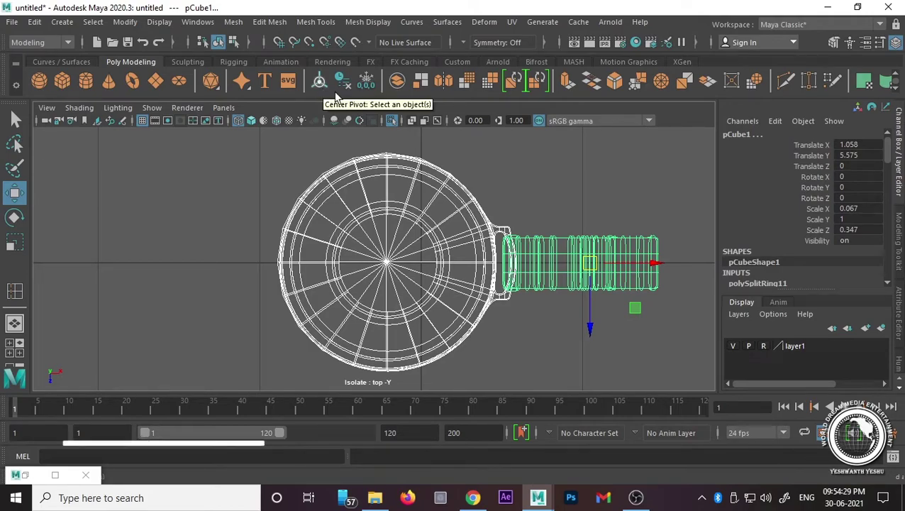
{"action": "left_click", "coordinate": [550, 185]}
{"action": "key", "text": "space"}
{"action": "key", "text": "space"}
Step: Raise the second cylinder in the front view up to the base of the cap
{"action": "left_click_drag", "start_coordinate": [461, 276], "coordinate": [492, 269], "text": "alt"}
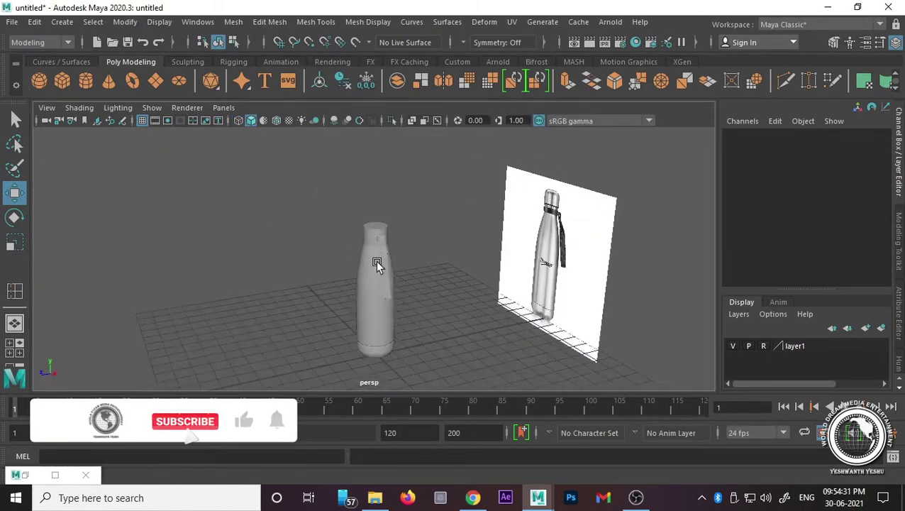
{"action": "left_click", "coordinate": [368, 238]}
{"action": "key", "text": "space"}
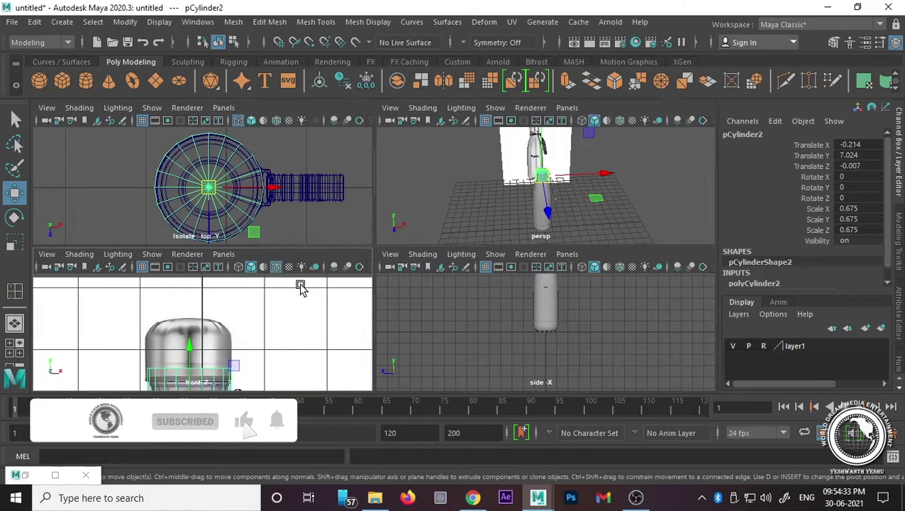
{"action": "key", "text": "space"}
{"action": "middle_click_drag", "start_coordinate": [379, 269], "coordinate": [395, 239], "text": "alt"}
{"action": "scroll", "coordinate": [395, 239], "scroll_direction": "up", "scroll_amount": 3}
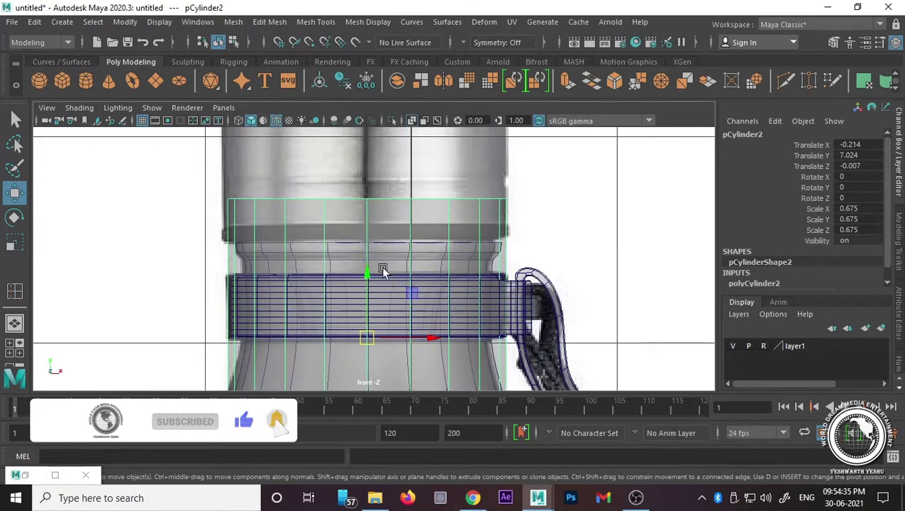
{"action": "mouse_move", "coordinate": [367, 279]}
{"action": "left_mouse_down"}
{"action": "mouse_move", "coordinate": [396, 81]}
{"action": "mouse_move", "coordinate": [415, 42]}
{"action": "left_mouse_up"}
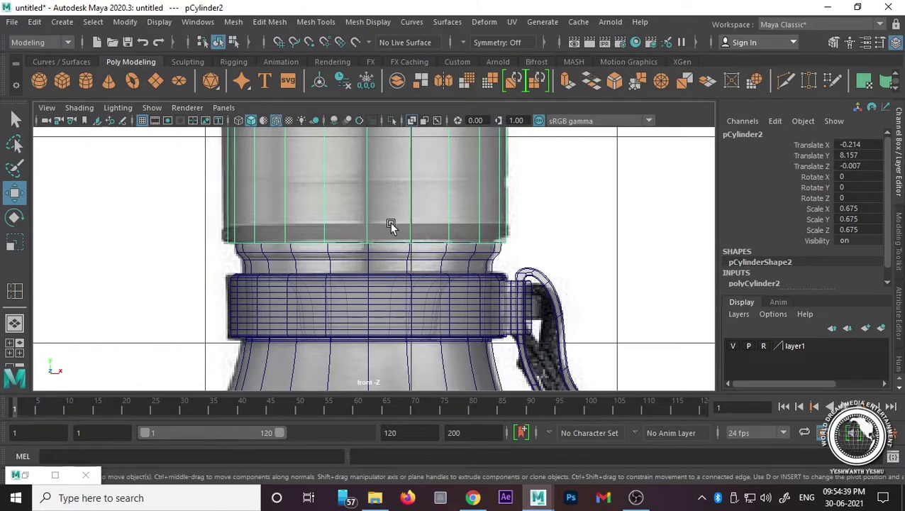
{"action": "scroll", "coordinate": [379, 216], "scroll_direction": "down", "scroll_amount": 2}
{"action": "scroll", "coordinate": [383, 242], "scroll_direction": "down", "scroll_amount": 3}
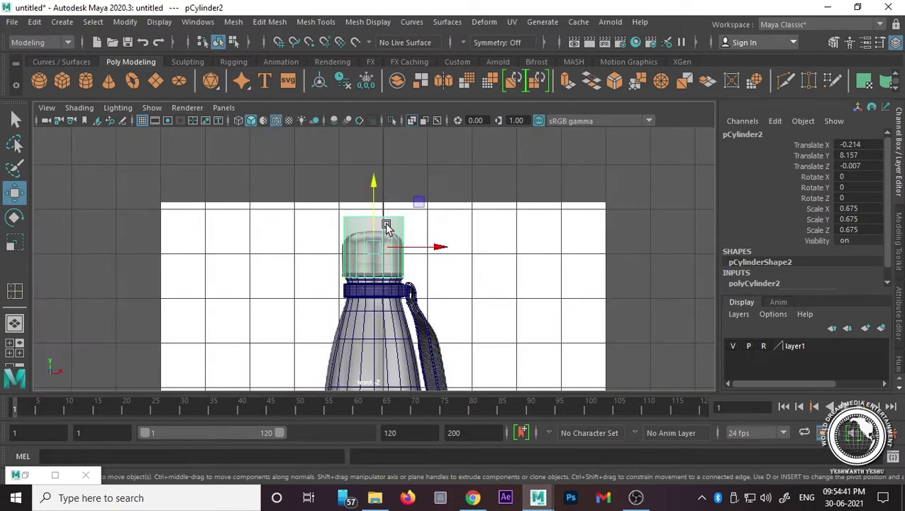
{"action": "scroll", "coordinate": [387, 225], "scroll_direction": "up", "scroll_amount": 2}
Step: Pull the cylinder's top vertex row down to shorten it into a short band
{"action": "right_click_drag", "start_coordinate": [387, 226], "coordinate": [284, 147]}
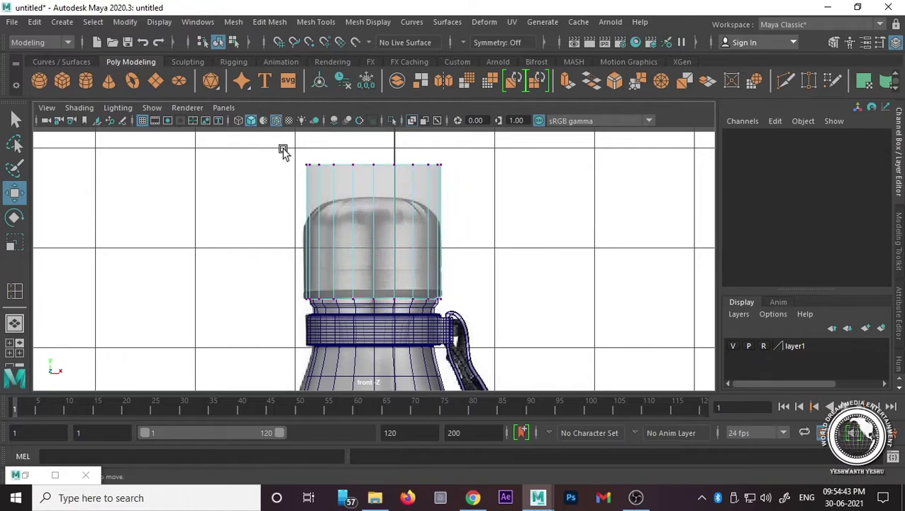
{"action": "left_click_drag", "start_coordinate": [283, 148], "coordinate": [466, 172]}
{"action": "left_click_drag", "start_coordinate": [376, 149], "coordinate": [372, 198]}
{"action": "scroll", "coordinate": [364, 342], "scroll_direction": "up", "scroll_amount": 2}
{"action": "left_click_drag", "start_coordinate": [210, 310], "coordinate": [482, 331]}
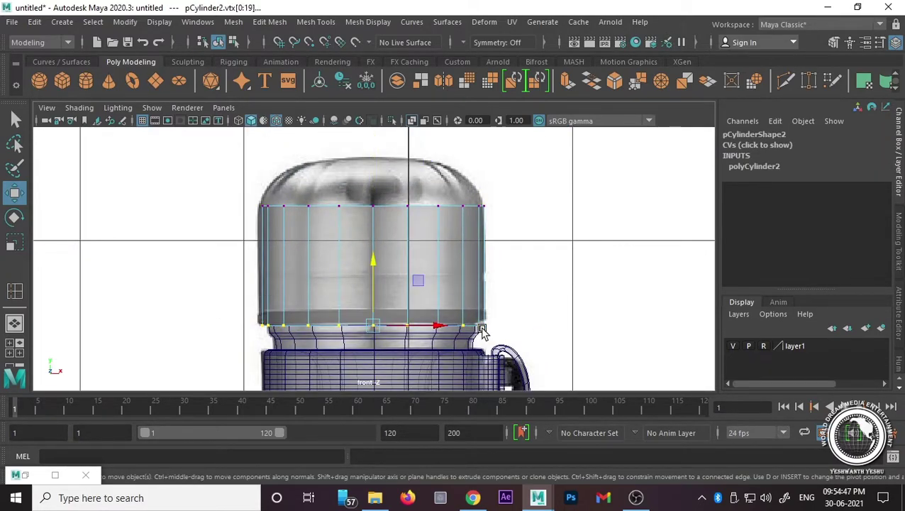
{"action": "scroll", "coordinate": [420, 319], "scroll_direction": "up", "scroll_amount": 2}
{"action": "scroll", "coordinate": [421, 319], "scroll_direction": "up", "scroll_amount": 1}
{"action": "left_click_drag", "start_coordinate": [153, 163], "coordinate": [647, 201]}
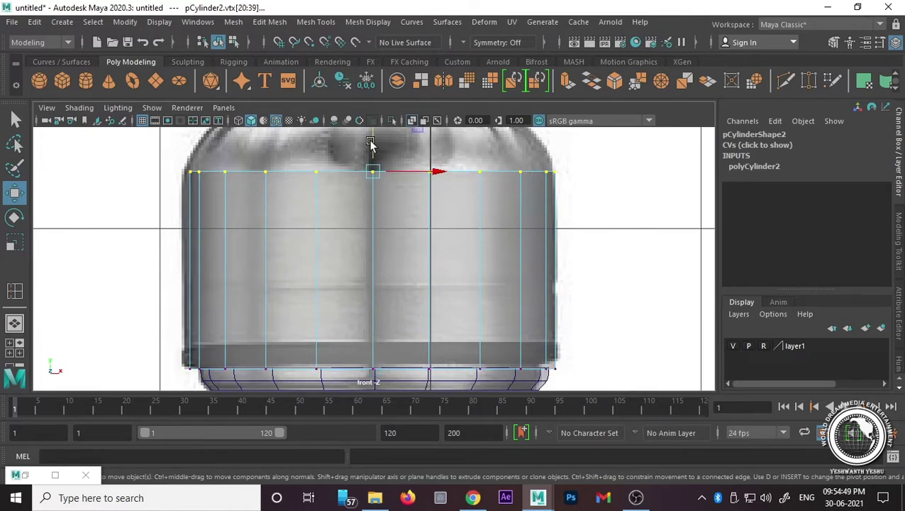
{"action": "mouse_move", "coordinate": [370, 144]}
{"action": "left_mouse_down"}
{"action": "mouse_move", "coordinate": [353, 319]}
{"action": "mouse_move", "coordinate": [356, 312]}
{"action": "left_mouse_up"}
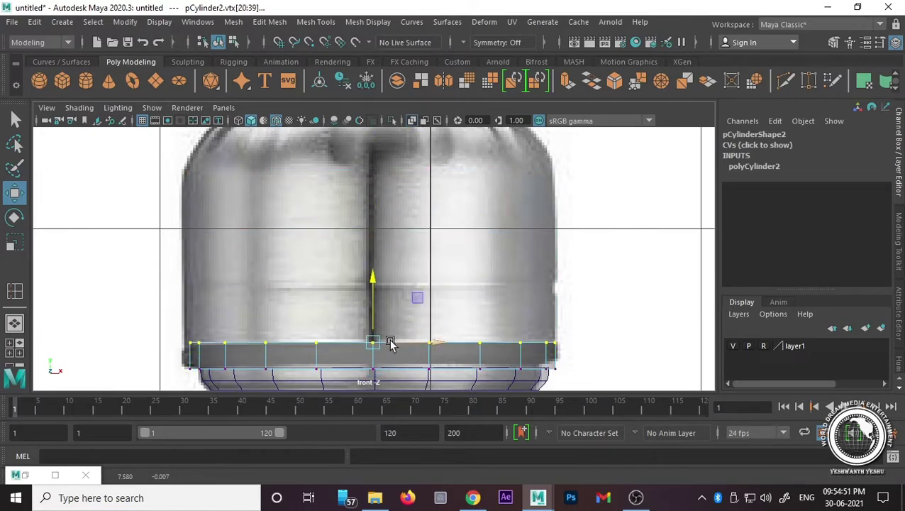
Step: Widen the band's top ring and nudge the bottom and top rings closer together
{"action": "middle_click_drag", "start_coordinate": [390, 342], "coordinate": [376, 285], "text": "alt"}
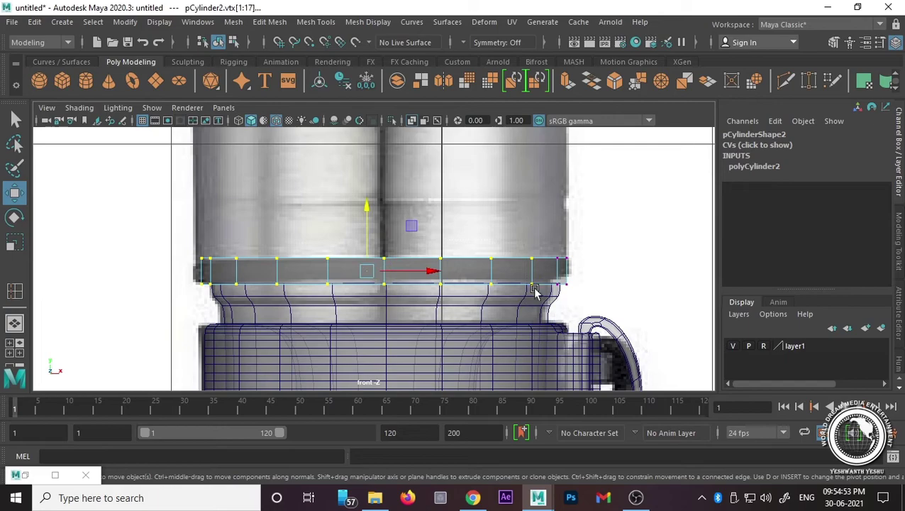
{"action": "key", "text": "r"}
{"action": "left_click_drag", "start_coordinate": [367, 268], "coordinate": [382, 271]}
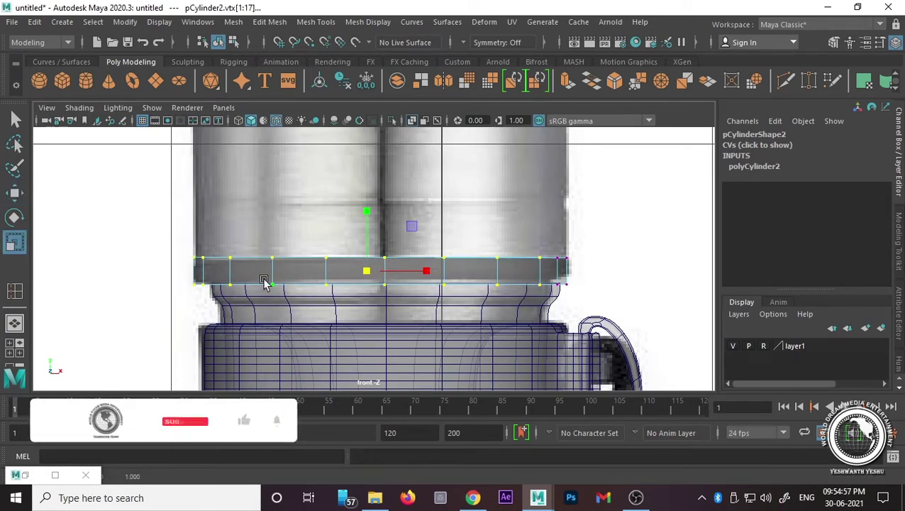
{"action": "left_click_drag", "start_coordinate": [185, 292], "coordinate": [574, 278]}
{"action": "key", "text": "w"}
{"action": "left_click_drag", "start_coordinate": [380, 234], "coordinate": [378, 231]}
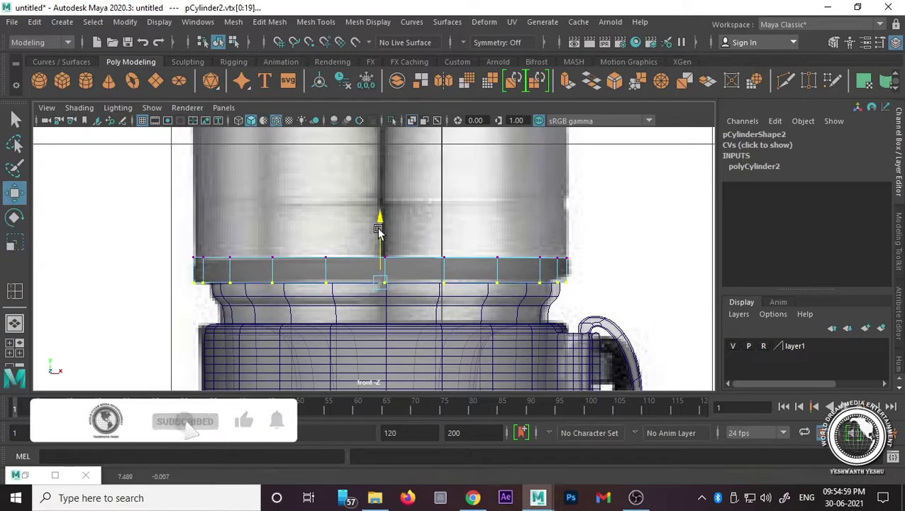
{"action": "left_click_drag", "start_coordinate": [167, 242], "coordinate": [604, 259]}
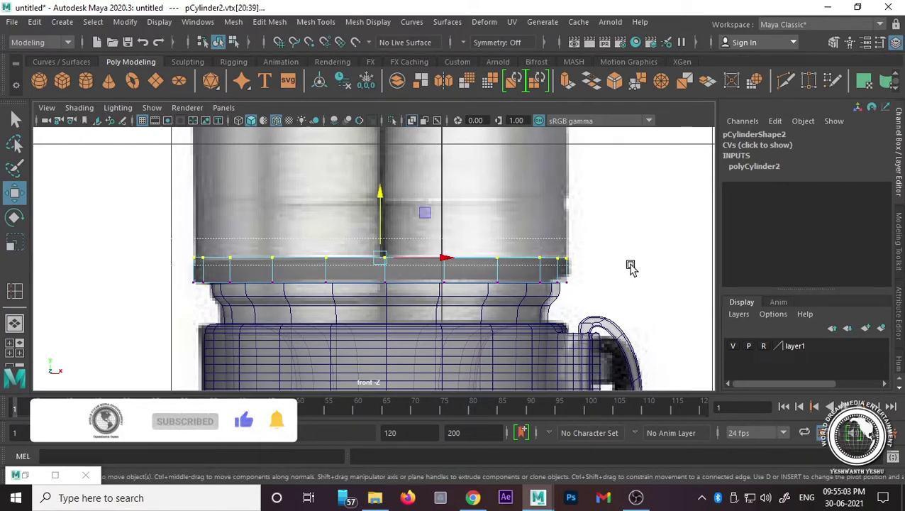
{"action": "left_click_drag", "start_coordinate": [379, 204], "coordinate": [380, 210]}
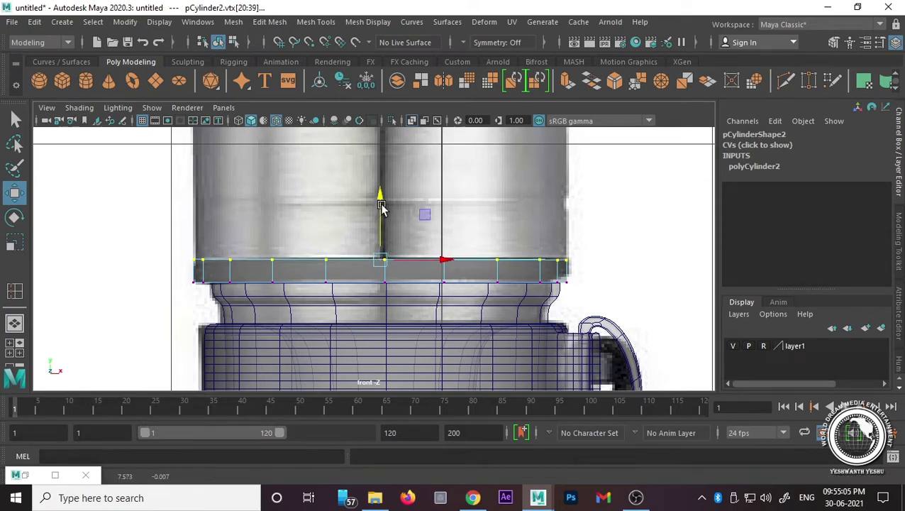
Step: Move both vertex rings down so the band sits at the cap's lower rim
{"action": "left_click_drag", "start_coordinate": [170, 248], "coordinate": [603, 342]}
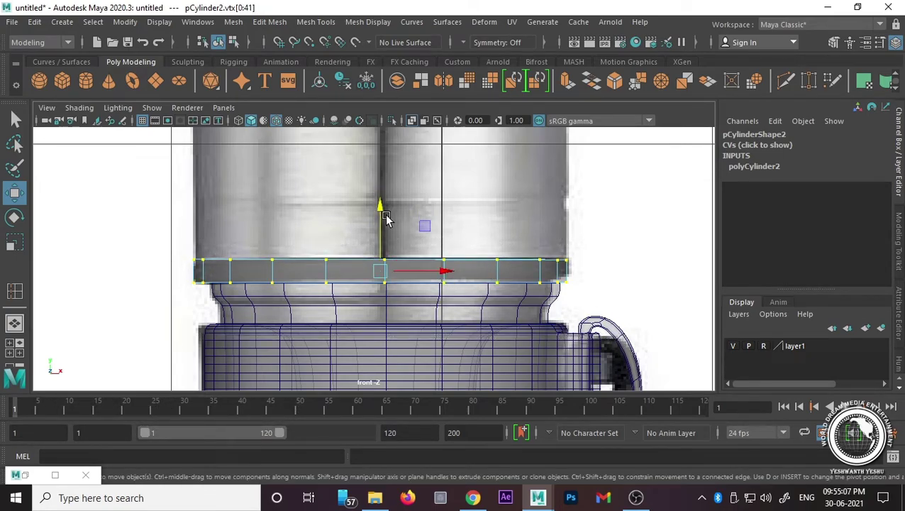
{"action": "mouse_move", "coordinate": [385, 218]}
{"action": "left_mouse_down"}
{"action": "mouse_move", "coordinate": [389, 381]}
{"action": "mouse_move", "coordinate": [454, 213]}
{"action": "left_mouse_up"}
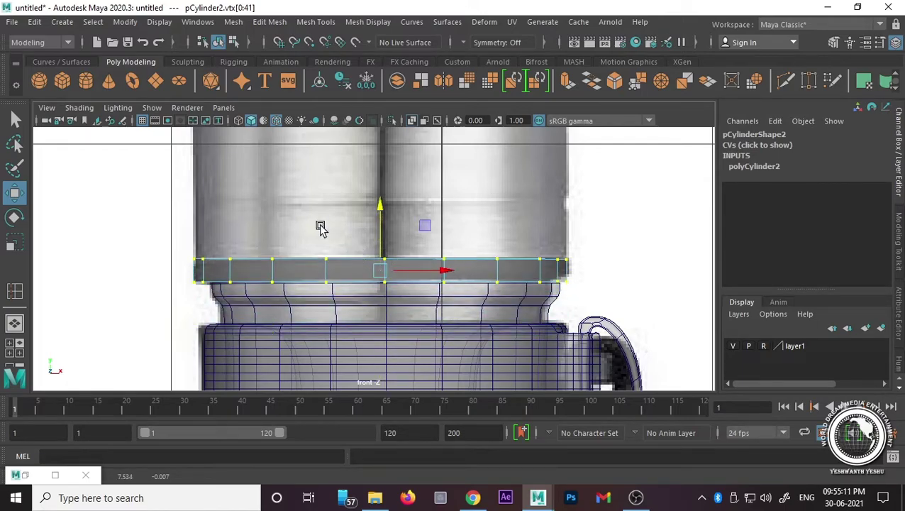
{"action": "right_click_drag", "start_coordinate": [321, 227], "coordinate": [329, 164]}
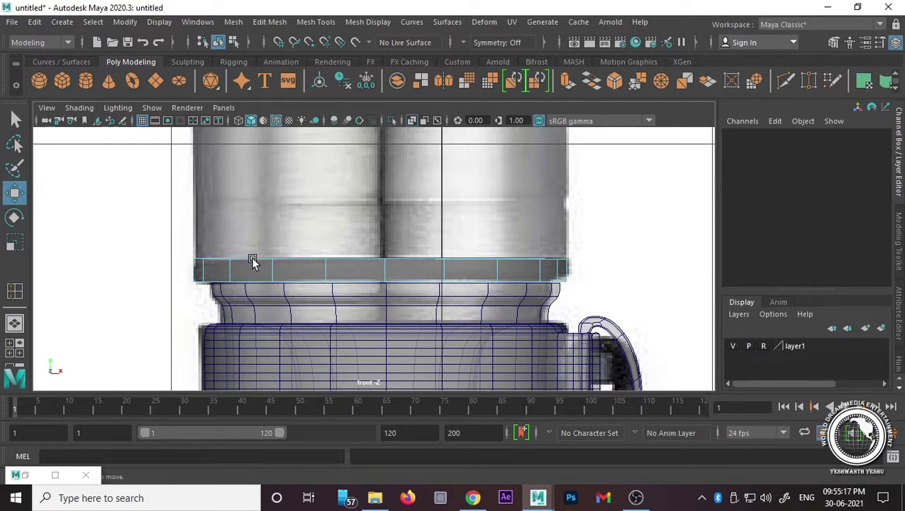
{"action": "left_click_drag", "start_coordinate": [253, 261], "coordinate": [597, 280]}
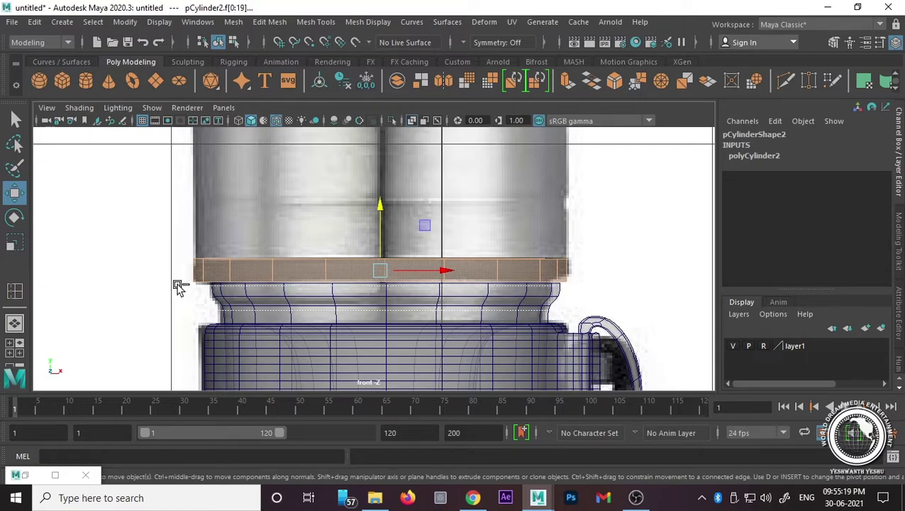
Step: Extrude the band's top faces up to the cap's shoulder, then extrude and taper inward
{"action": "key", "text": "ctrl+z"}
{"action": "key", "text": "ctrl+e"}
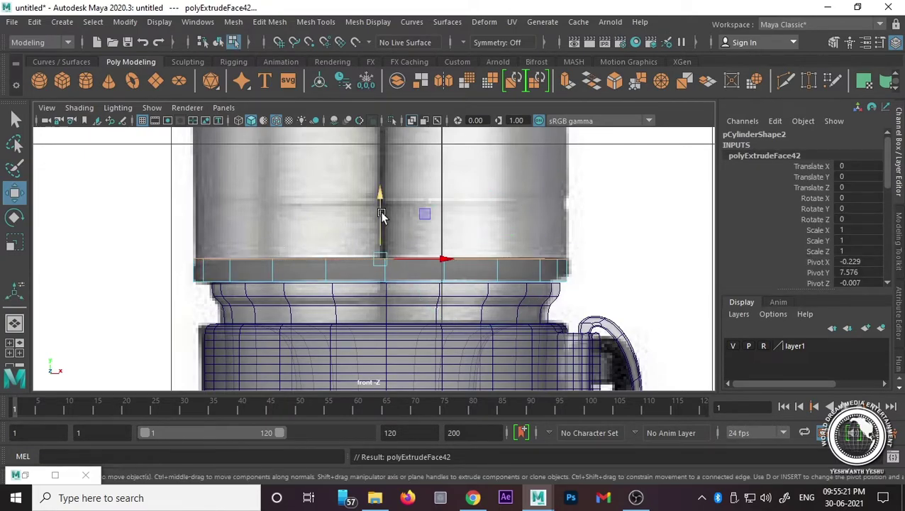
{"action": "left_click_drag", "start_coordinate": [384, 202], "coordinate": [391, 135]}
{"action": "middle_click_drag", "start_coordinate": [391, 135], "coordinate": [424, 313], "text": "alt"}
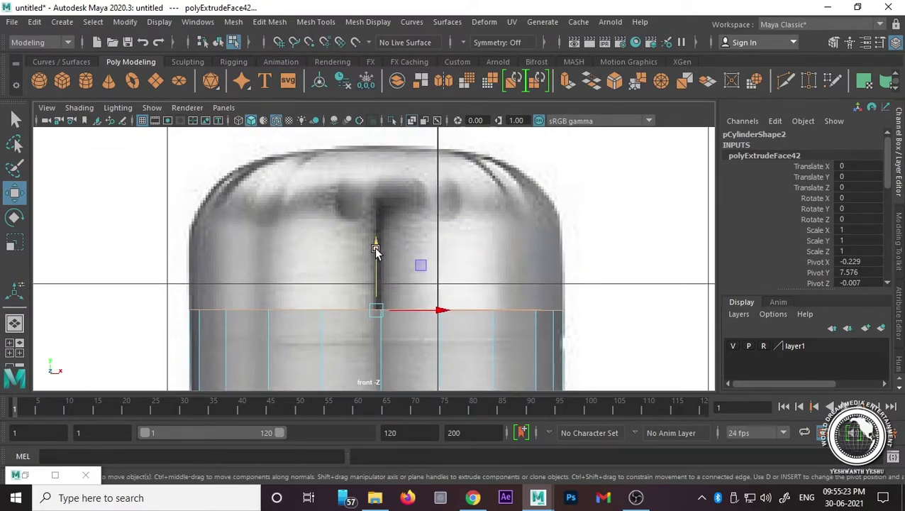
{"action": "mouse_move", "coordinate": [376, 252]}
{"action": "left_mouse_down"}
{"action": "mouse_move", "coordinate": [383, 165]}
{"action": "mouse_move", "coordinate": [374, 167]}
{"action": "left_mouse_up"}
{"action": "key", "text": "ctrl+e"}
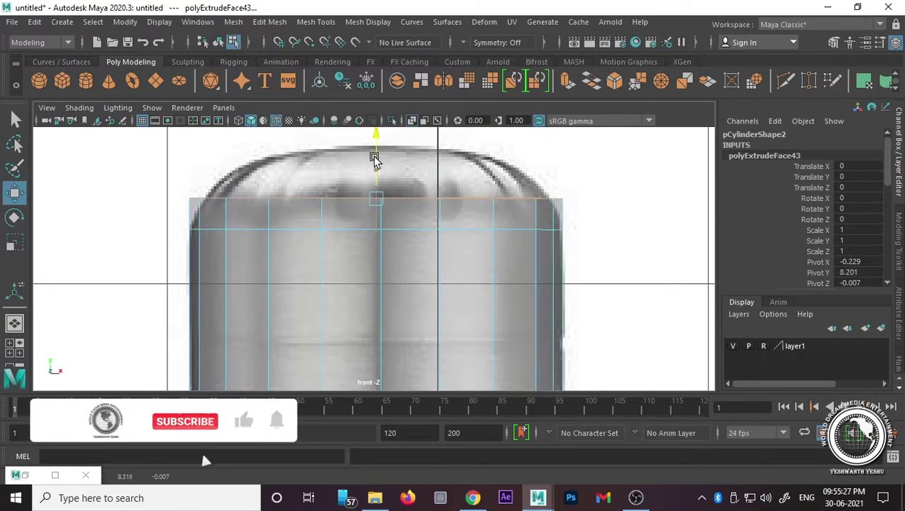
{"action": "key", "text": "r"}
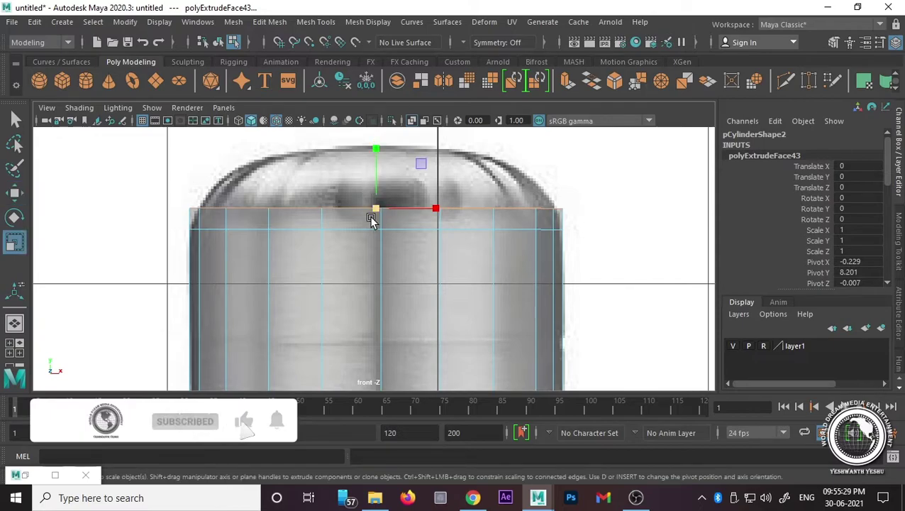
{"action": "mouse_move", "coordinate": [373, 204]}
{"action": "left_mouse_down"}
{"action": "mouse_move", "coordinate": [353, 207]}
{"action": "mouse_move", "coordinate": [363, 202]}
{"action": "left_mouse_up"}
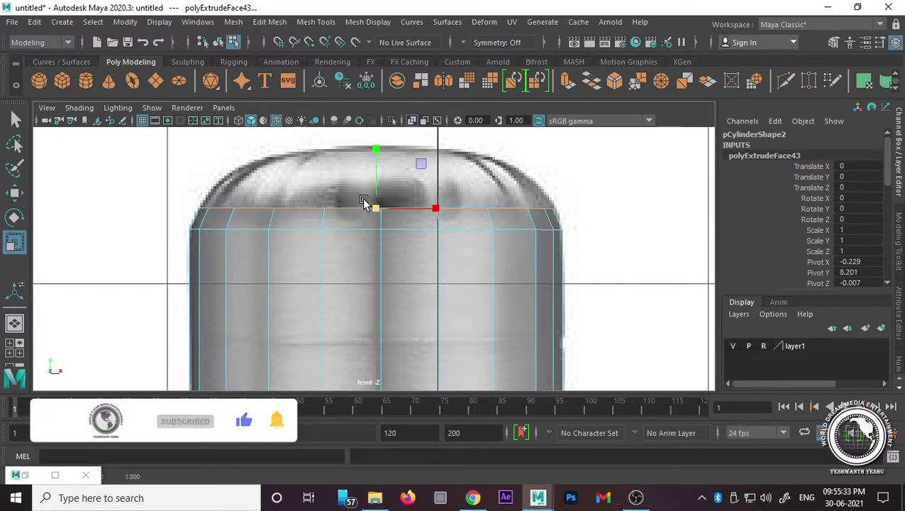
Step: Extrude two more raised, narrowed sections so the cap top is nearly closed
{"action": "key", "text": "ctrl+e"}
{"action": "key", "text": "w"}
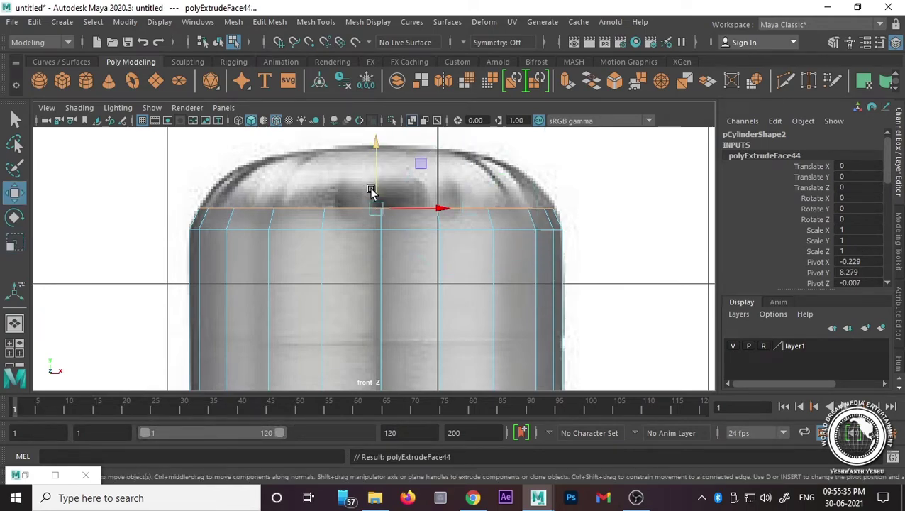
{"action": "left_click_drag", "start_coordinate": [374, 190], "coordinate": [387, 131]}
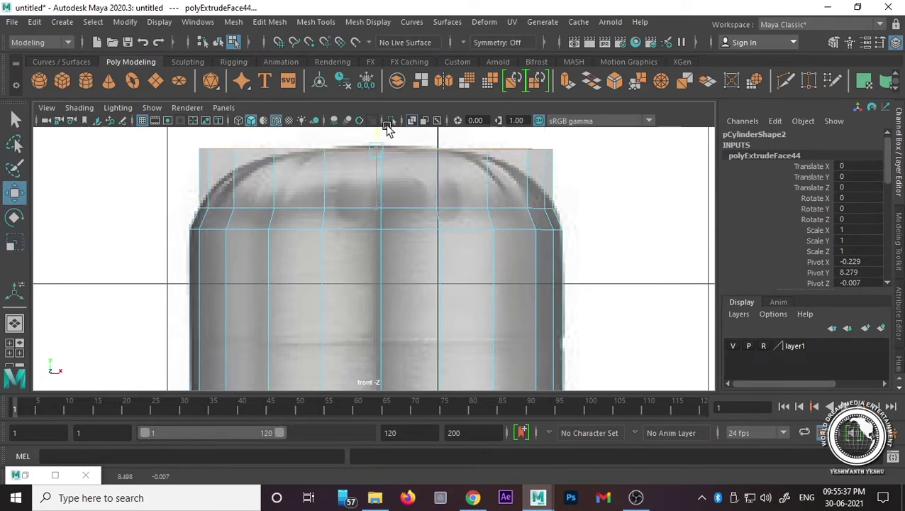
{"action": "key", "text": "r"}
{"action": "left_click_drag", "start_coordinate": [379, 152], "coordinate": [221, 157]}
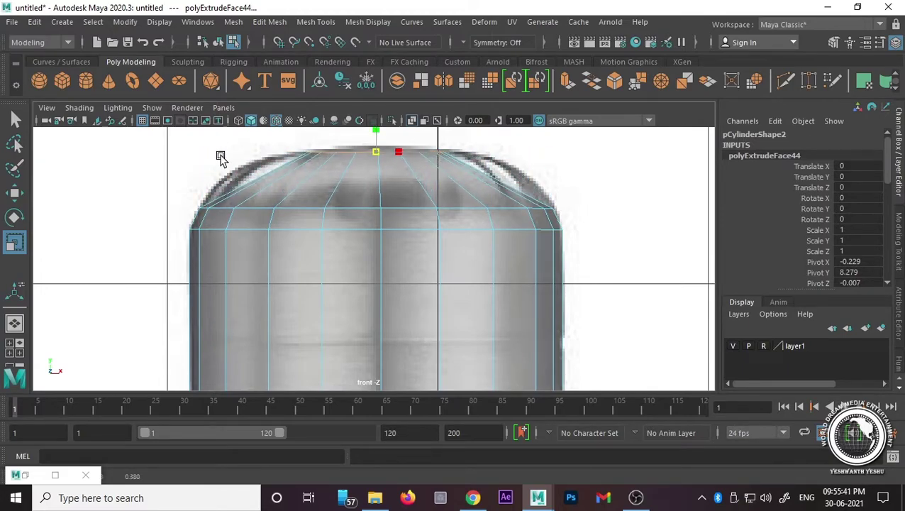
{"action": "middle_click_drag", "start_coordinate": [404, 183], "coordinate": [403, 240], "text": "alt"}
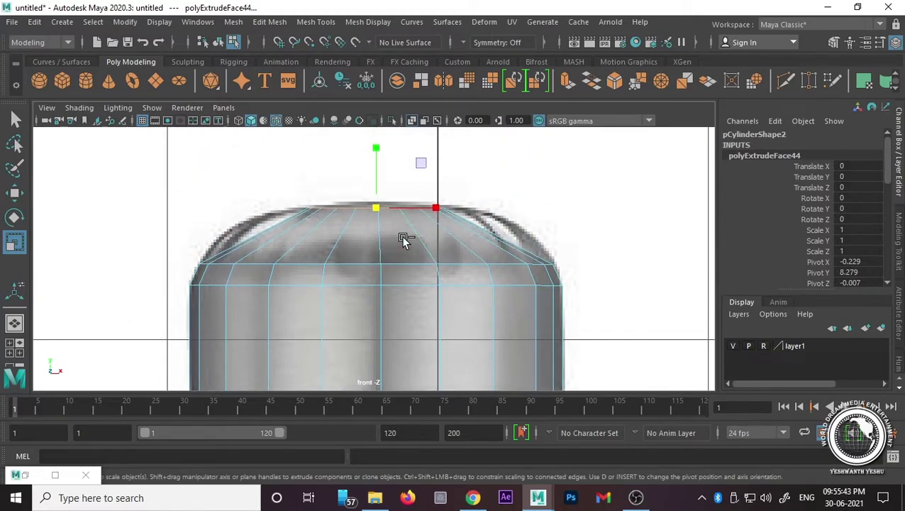
{"action": "key", "text": "ctrl+e"}
{"action": "key", "text": "w"}
{"action": "left_click_drag", "start_coordinate": [376, 186], "coordinate": [333, 201]}
{"action": "key", "text": "r"}
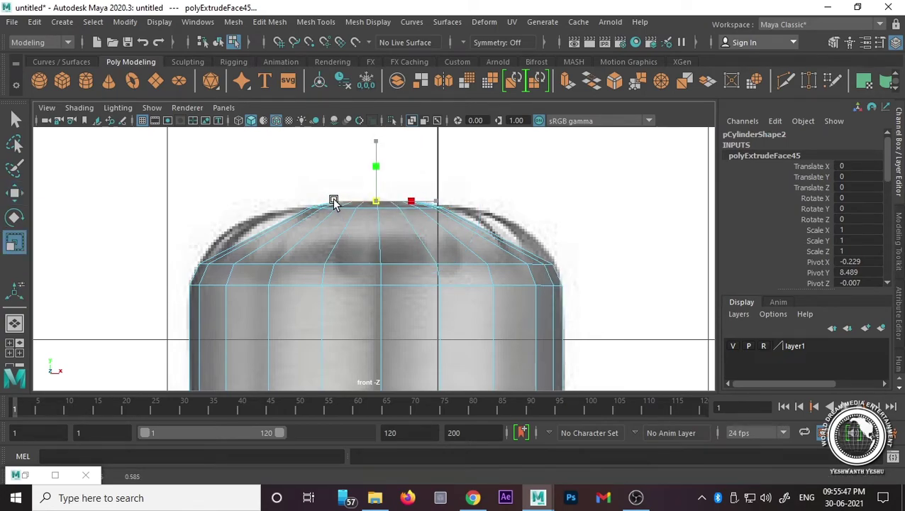
Step: Insert an edge loop near the cap top and scale it and the two loops above outward
{"action": "left_click", "coordinate": [324, 23]}
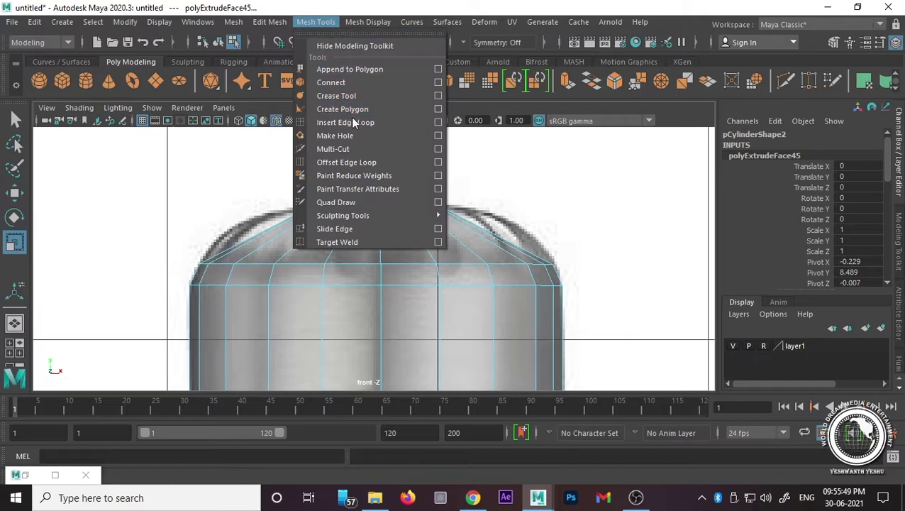
{"action": "left_click", "coordinate": [401, 123]}
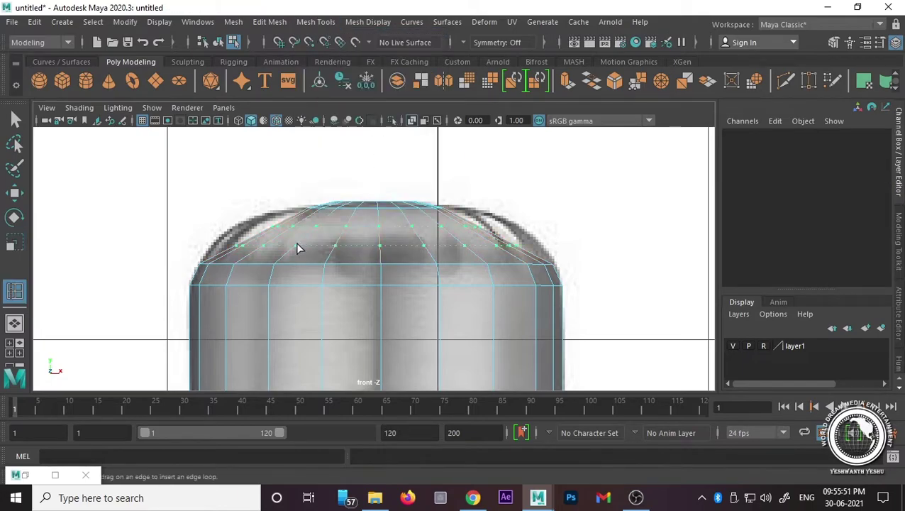
{"action": "left_click", "coordinate": [297, 248]}
{"action": "key", "text": "r"}
{"action": "left_click_drag", "start_coordinate": [379, 239], "coordinate": [418, 239]}
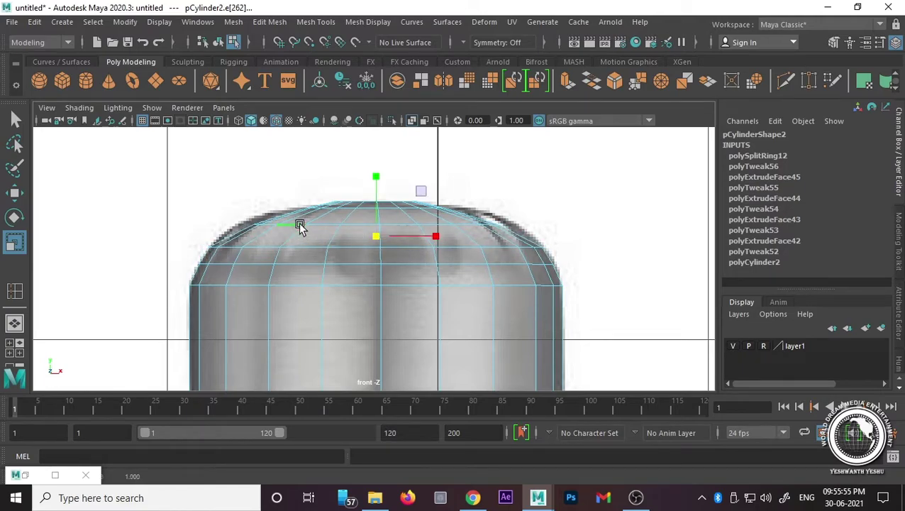
{"action": "double_click", "coordinate": [289, 222]}
{"action": "left_click_drag", "start_coordinate": [379, 224], "coordinate": [399, 226]}
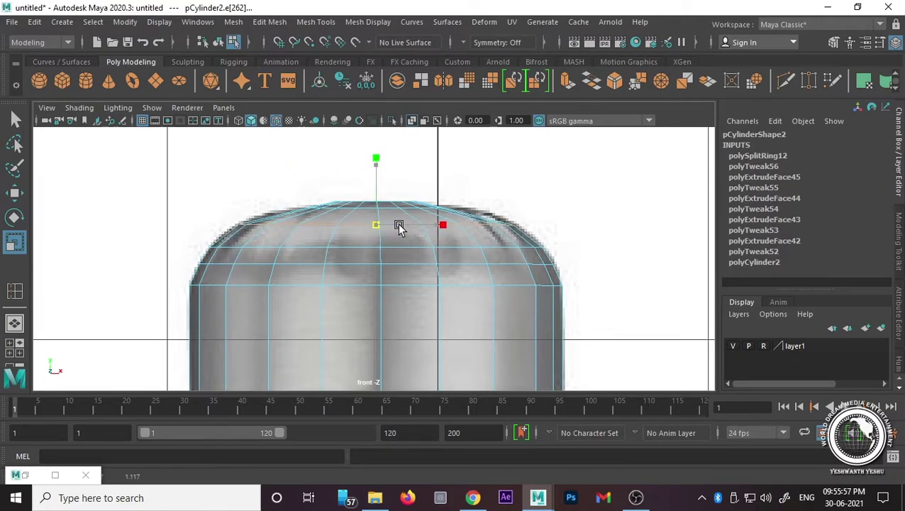
{"action": "double_click", "coordinate": [348, 207]}
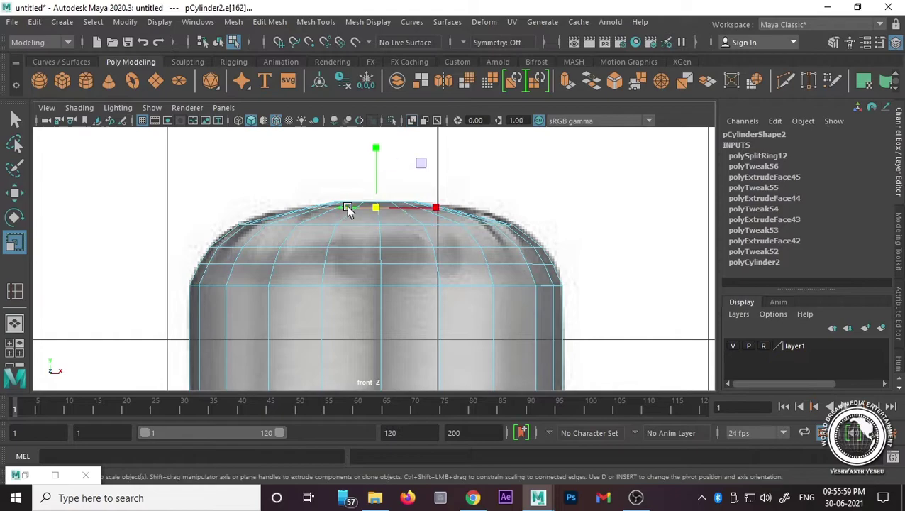
{"action": "left_click_drag", "start_coordinate": [376, 211], "coordinate": [399, 210]}
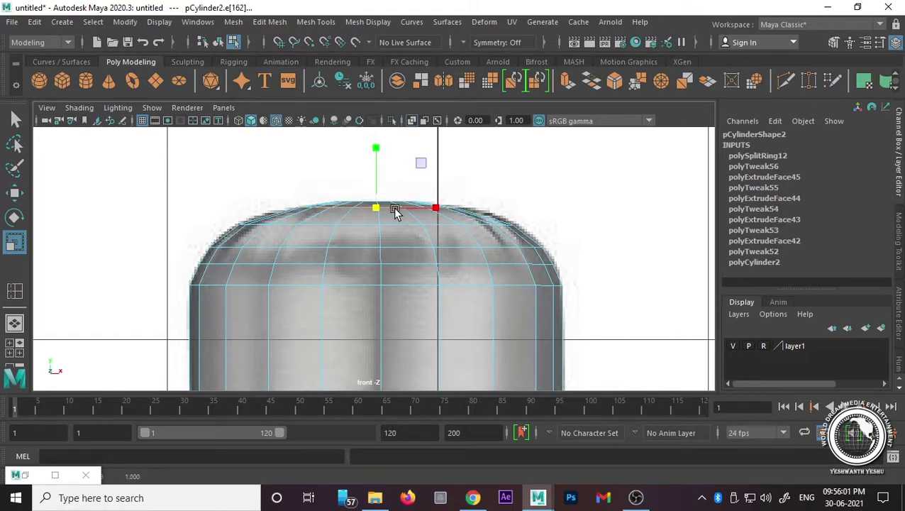
Step: Inspect the rounded cap in perspective, then return to the front view and check a ring of cap faces
{"action": "key", "text": "space"}
{"action": "left_click_drag", "start_coordinate": [547, 192], "coordinate": [556, 213]}
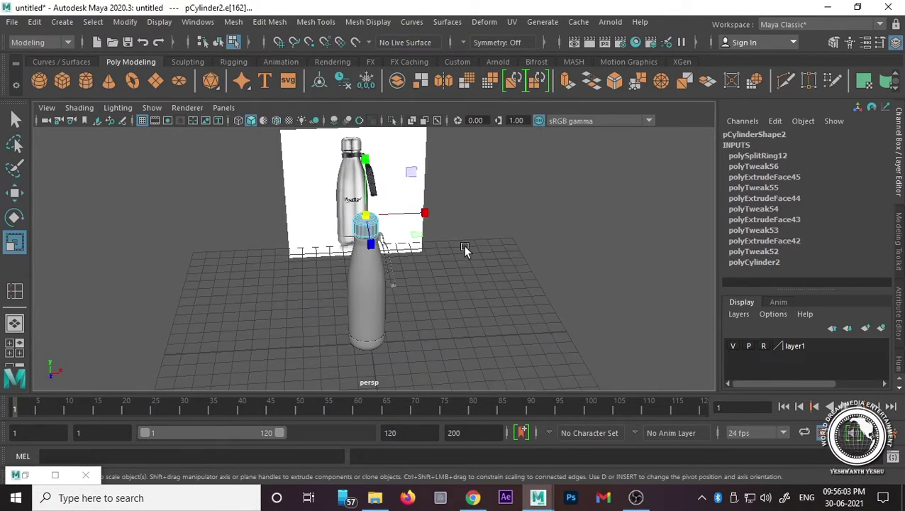
{"action": "key", "text": "f"}
{"action": "scroll", "coordinate": [465, 248], "scroll_direction": "down", "scroll_amount": 2}
{"action": "scroll", "coordinate": [454, 250], "scroll_direction": "down", "scroll_amount": 2}
{"action": "scroll", "coordinate": [439, 269], "scroll_direction": "down", "scroll_amount": 2}
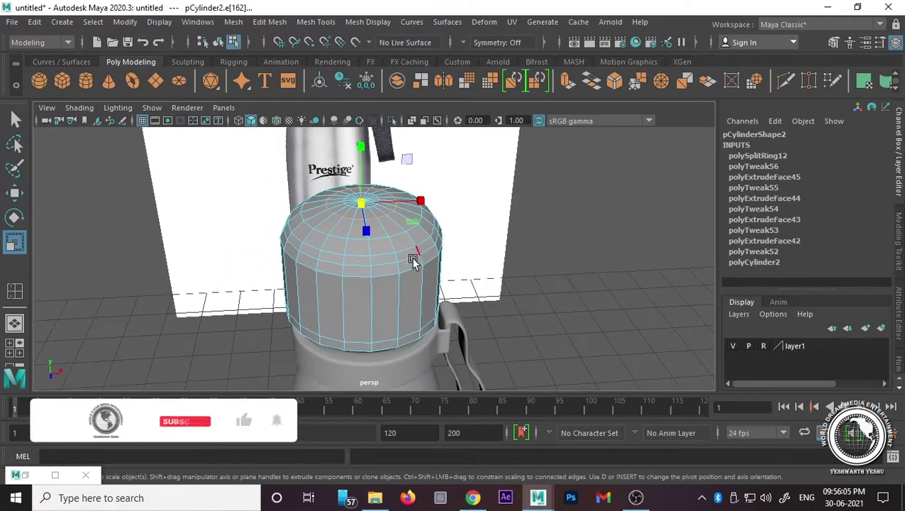
{"action": "right_click", "coordinate": [414, 142]}
{"action": "key", "text": "space"}
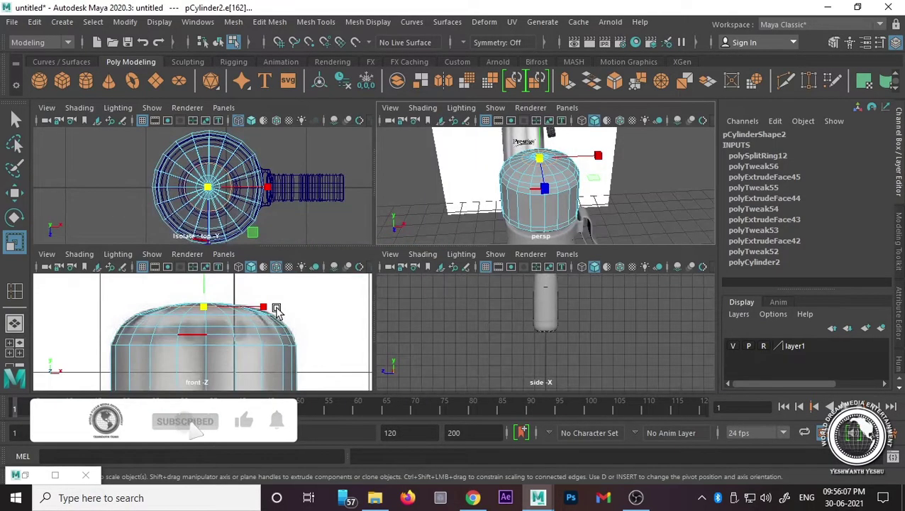
{"action": "key", "text": "space"}
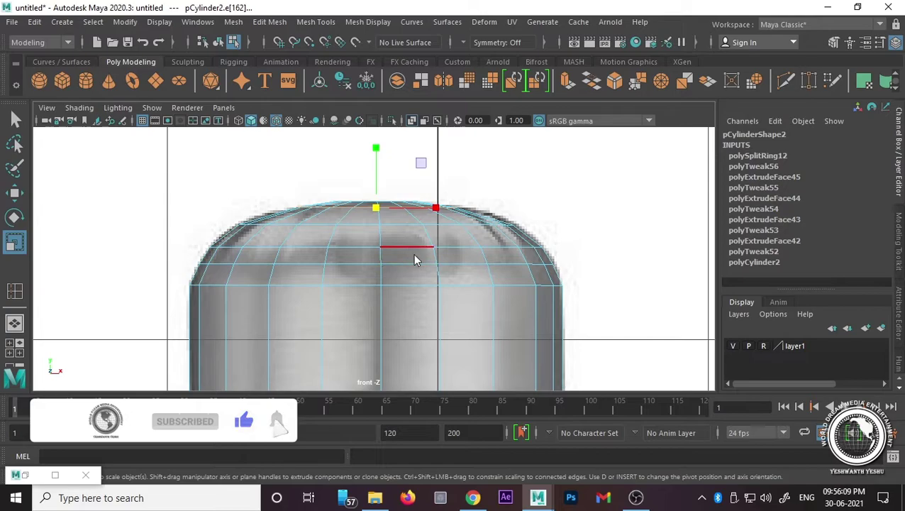
{"action": "right_click_drag", "start_coordinate": [415, 257], "coordinate": [415, 169]}
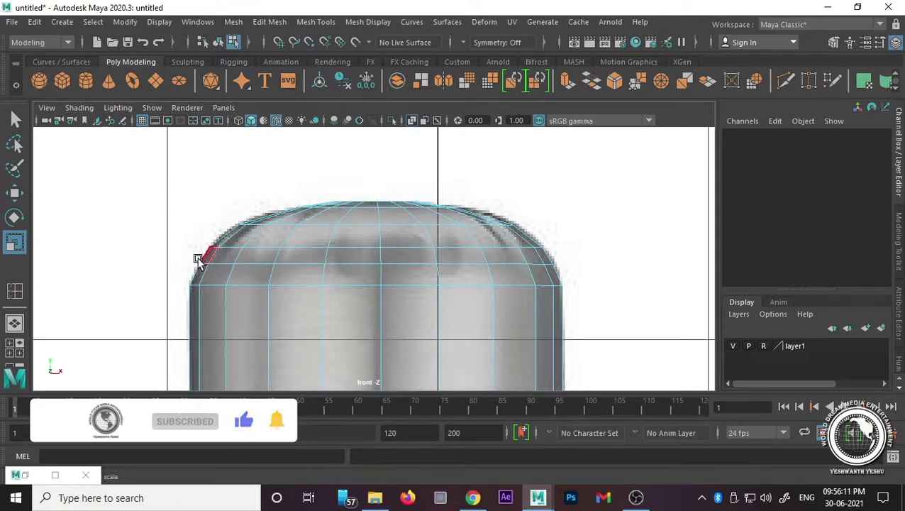
{"action": "left_click_drag", "start_coordinate": [189, 256], "coordinate": [581, 252]}
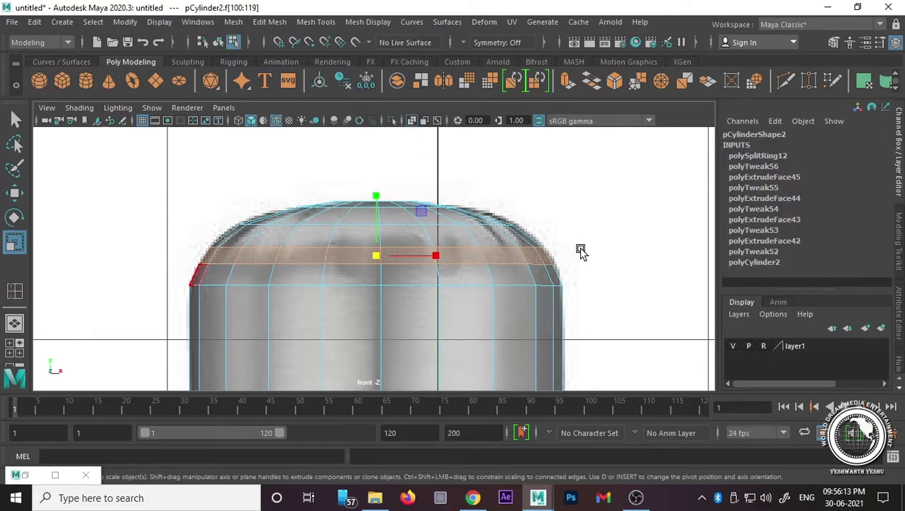
{"action": "left_click", "coordinate": [588, 242]}
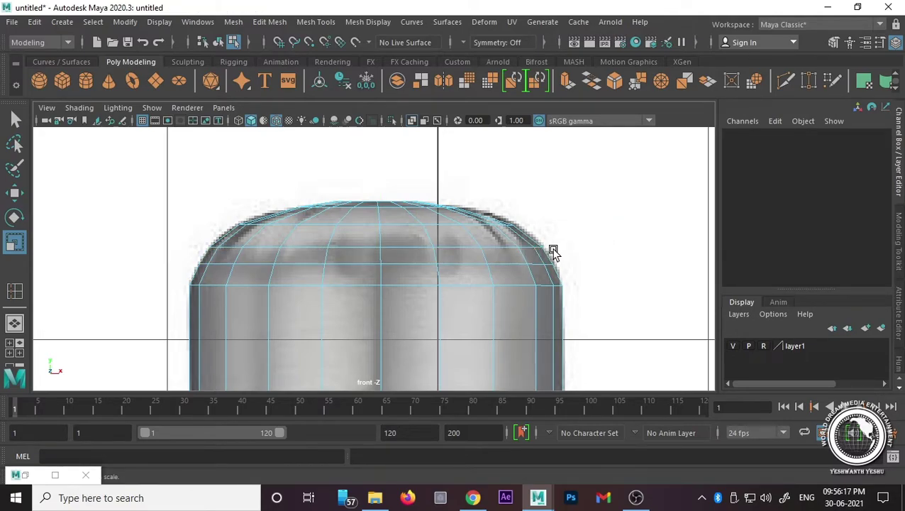
{"action": "key", "text": "space"}
{"action": "key", "text": "space"}
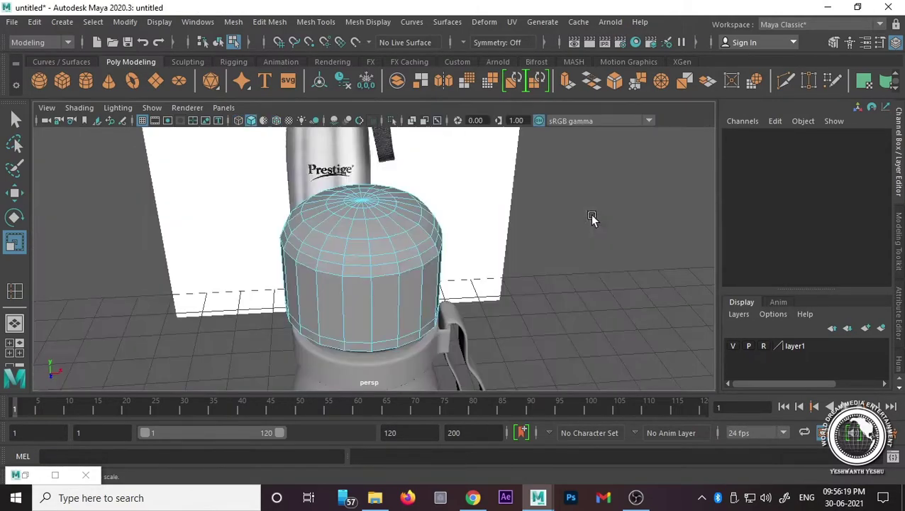
{"action": "mouse_move", "coordinate": [592, 218]}
{"action": "left_mouse_down", "text": "alt"}
{"action": "mouse_move", "coordinate": [509, 269]}
{"action": "mouse_move", "coordinate": [421, 268]}
{"action": "mouse_move", "coordinate": [529, 258]}
{"action": "mouse_move", "coordinate": [478, 348]}
{"action": "mouse_move", "coordinate": [420, 371]}
{"action": "mouse_move", "coordinate": [378, 365]}
{"action": "mouse_move", "coordinate": [414, 228]}
{"action": "left_mouse_up", "text": "alt"}
{"action": "key", "text": "space"}
{"action": "key", "text": "space"}
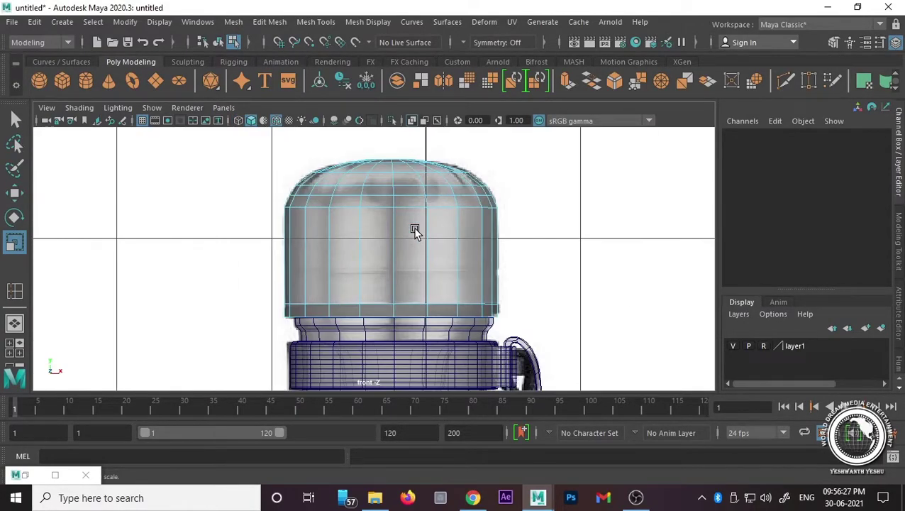
{"action": "scroll", "coordinate": [415, 231], "scroll_direction": "up", "scroll_amount": 2}
{"action": "key", "text": "space"}
{"action": "key", "text": "space"}
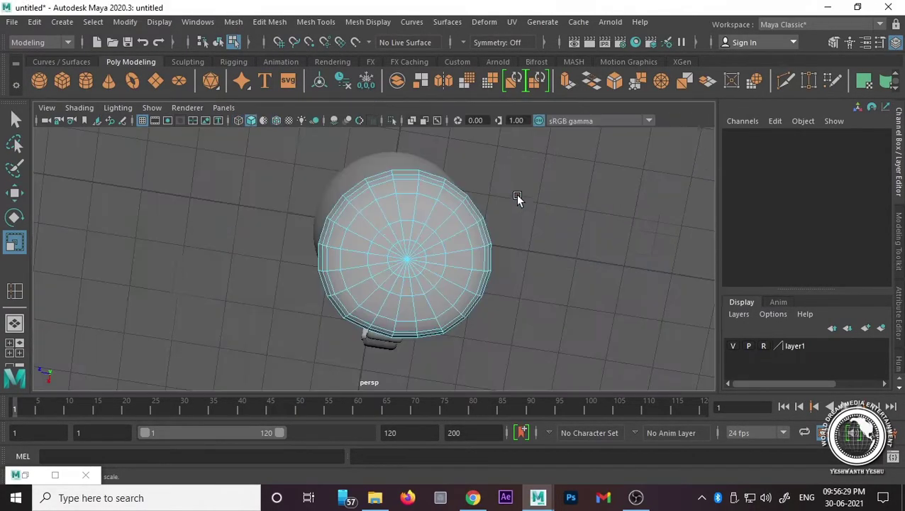
{"action": "mouse_move", "coordinate": [529, 233]}
{"action": "left_mouse_down", "text": "alt"}
{"action": "mouse_move", "coordinate": [475, 202]}
{"action": "mouse_move", "coordinate": [517, 188]}
{"action": "mouse_move", "coordinate": [628, 121]}
{"action": "left_mouse_up", "text": "alt"}
{"action": "mouse_move", "coordinate": [331, 311]}
{"action": "left_mouse_down", "text": "alt"}
{"action": "mouse_move", "coordinate": [491, 312]}
{"action": "mouse_move", "coordinate": [524, 333]}
{"action": "mouse_move", "coordinate": [580, 348]}
{"action": "mouse_move", "coordinate": [649, 331]}
{"action": "mouse_move", "coordinate": [592, 327]}
{"action": "left_mouse_up", "text": "alt"}
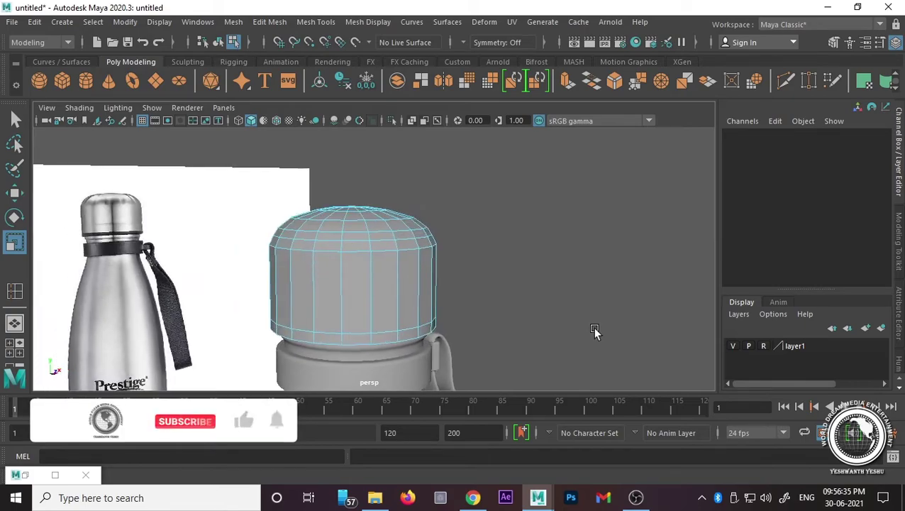
{"action": "left_click", "coordinate": [284, 291]}
{"action": "left_click", "coordinate": [469, 249]}
{"action": "mouse_move", "coordinate": [469, 249]}
{"action": "left_mouse_down", "text": "alt"}
{"action": "mouse_move", "coordinate": [476, 299]}
{"action": "mouse_move", "coordinate": [395, 343]}
{"action": "mouse_move", "coordinate": [363, 336]}
{"action": "mouse_move", "coordinate": [364, 298]}
{"action": "mouse_move", "coordinate": [296, 298]}
{"action": "mouse_move", "coordinate": [310, 293]}
{"action": "left_mouse_up", "text": "alt"}
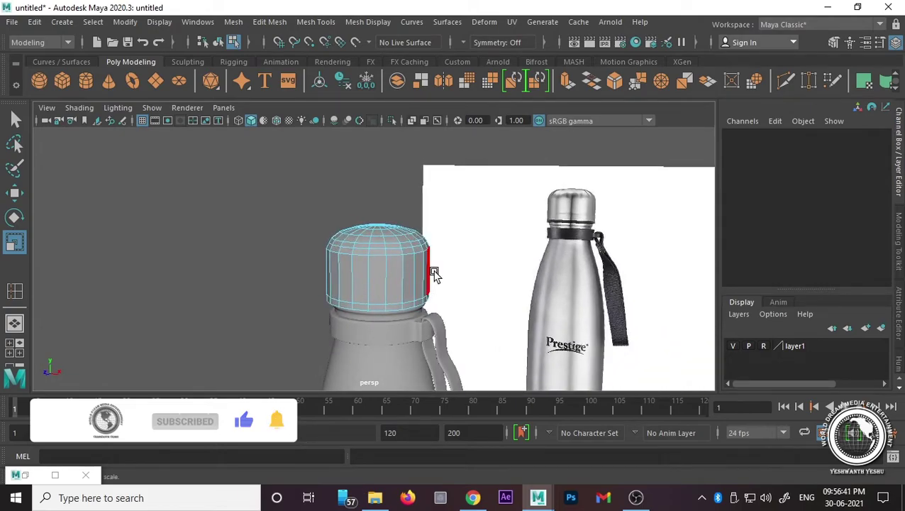
{"action": "mouse_move", "coordinate": [434, 276]}
{"action": "left_mouse_down", "text": "alt"}
{"action": "mouse_move", "coordinate": [403, 265]}
{"action": "mouse_move", "coordinate": [404, 237]}
{"action": "mouse_move", "coordinate": [424, 236]}
{"action": "left_mouse_up", "text": "alt"}
{"action": "scroll", "coordinate": [409, 248], "scroll_direction": "up", "scroll_amount": 2}
{"action": "scroll", "coordinate": [435, 236], "scroll_direction": "up", "scroll_amount": 2}
Step: Select the cap's top edge loop and several vertical edge loops around the dome
{"action": "right_click_drag", "start_coordinate": [424, 134], "coordinate": [424, 96]}
{"action": "double_click", "coordinate": [412, 218]}
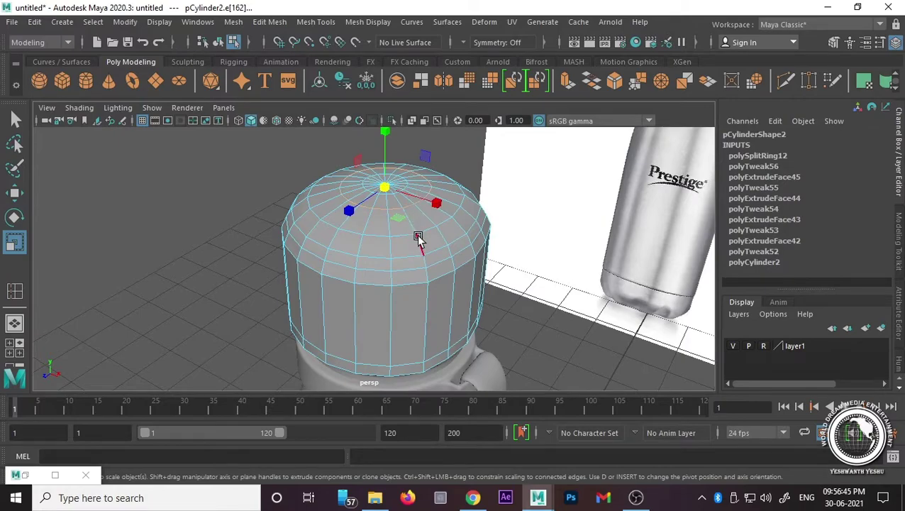
{"action": "double_click", "coordinate": [418, 238]}
{"action": "mouse_move", "coordinate": [418, 236]}
{"action": "left_mouse_down", "text": "alt"}
{"action": "mouse_move", "coordinate": [398, 245]}
{"action": "mouse_move", "coordinate": [375, 276]}
{"action": "left_mouse_up", "text": "alt"}
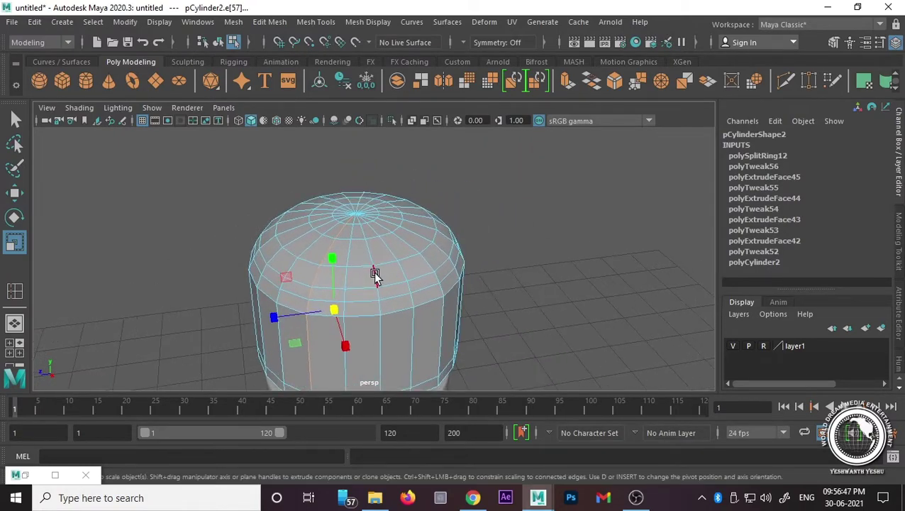
{"action": "middle_click_drag", "start_coordinate": [375, 275], "coordinate": [378, 276]}
{"action": "double_click", "coordinate": [424, 261]}
{"action": "mouse_move", "coordinate": [424, 263]}
{"action": "left_mouse_down", "text": "alt"}
{"action": "mouse_move", "coordinate": [436, 281]}
{"action": "mouse_move", "coordinate": [362, 288]}
{"action": "left_mouse_up", "text": "alt"}
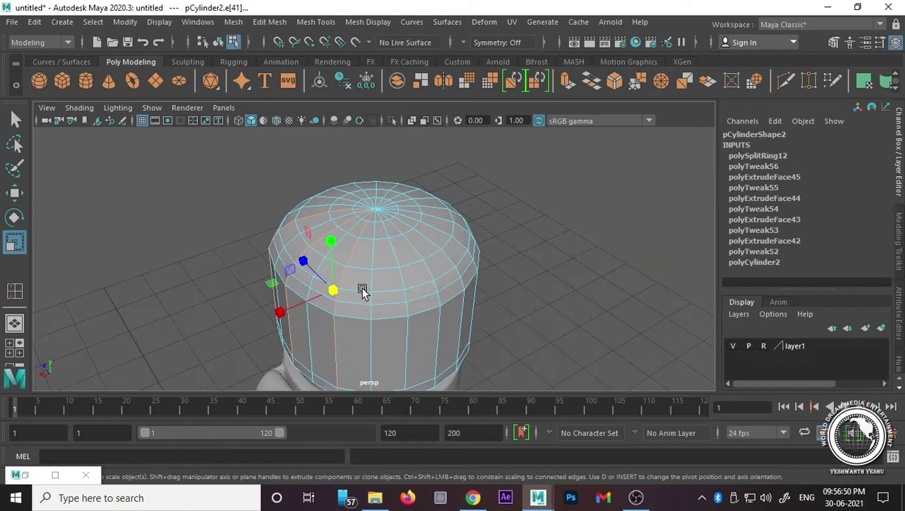
{"action": "double_click", "coordinate": [448, 254]}
{"action": "double_click", "coordinate": [444, 215]}
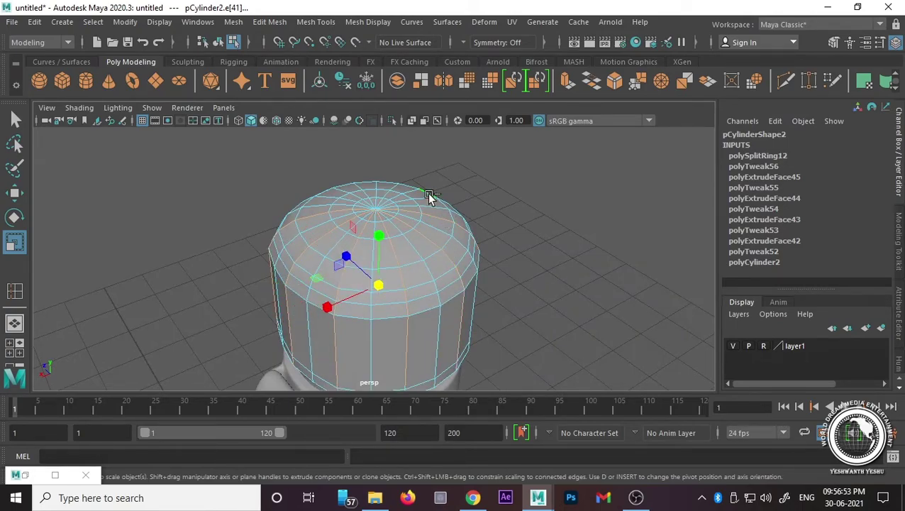
{"action": "mouse_move", "coordinate": [556, 244]}
{"action": "left_mouse_down", "text": "alt"}
{"action": "mouse_move", "coordinate": [394, 238]}
{"action": "mouse_move", "coordinate": [415, 256]}
{"action": "left_mouse_up", "text": "alt"}
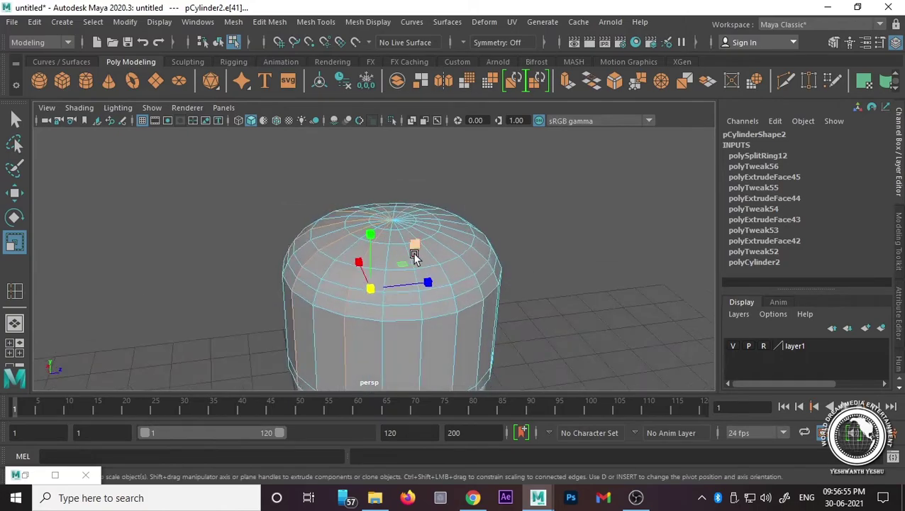
{"action": "double_click", "coordinate": [421, 334], "text": "shift"}
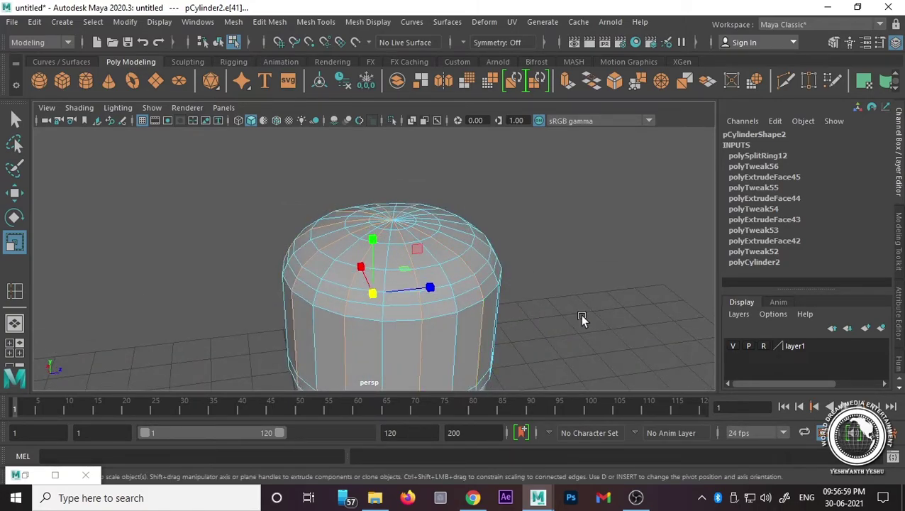
{"action": "left_click_drag", "start_coordinate": [579, 314], "coordinate": [501, 319], "text": "alt"}
{"action": "left_click", "coordinate": [459, 338], "text": "shift"}
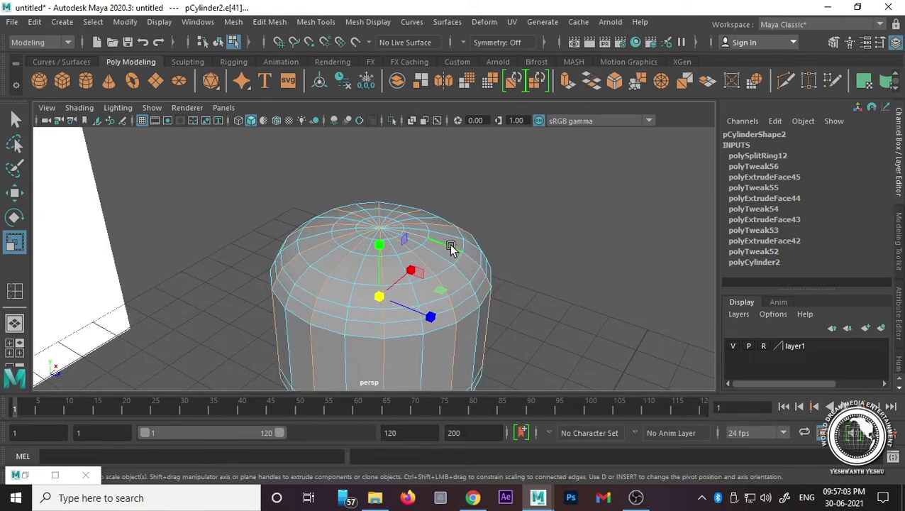
Step: Hide the reference image layer and bevel the cap-top edges (fraction 0.5, 1 segment)
{"action": "key", "text": "space"}
{"action": "key", "text": "space"}
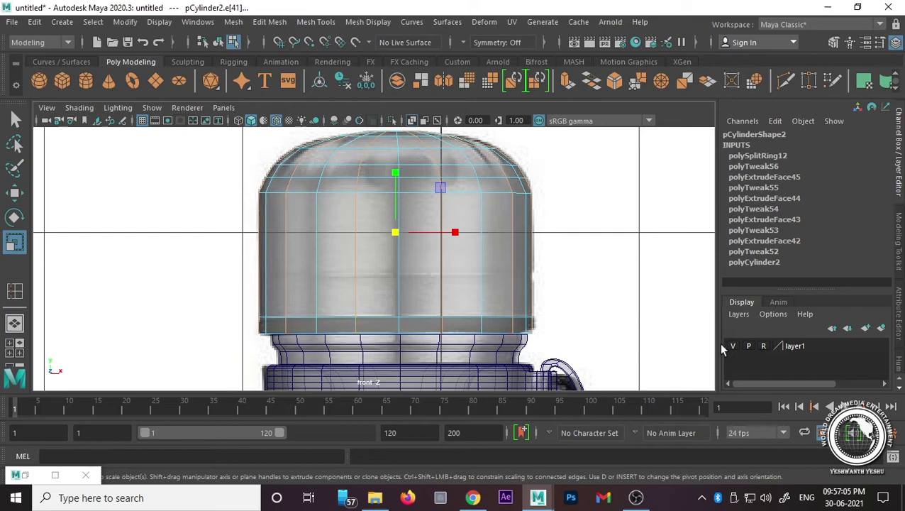
{"action": "left_click", "coordinate": [733, 345]}
{"action": "scroll", "coordinate": [491, 328], "scroll_direction": "down", "scroll_amount": 5}
{"action": "left_click_drag", "start_coordinate": [387, 279], "coordinate": [304, 241]}
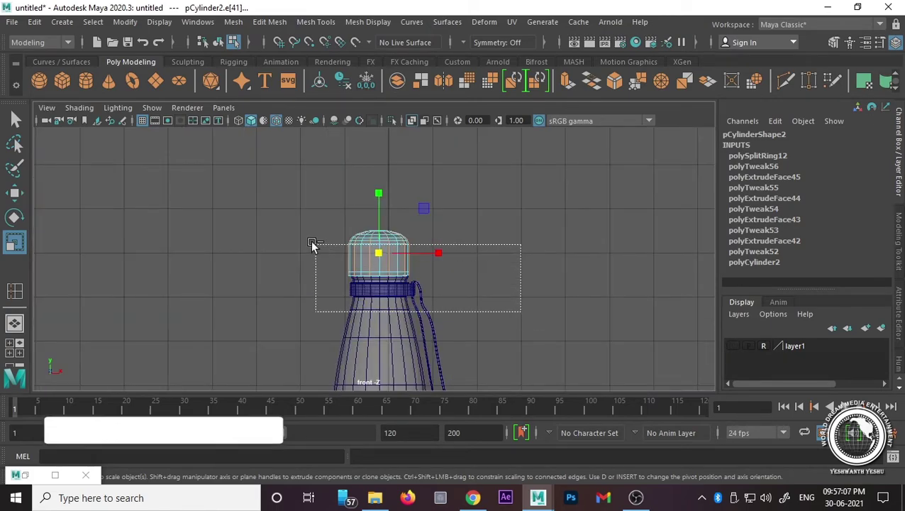
{"action": "key", "text": "space"}
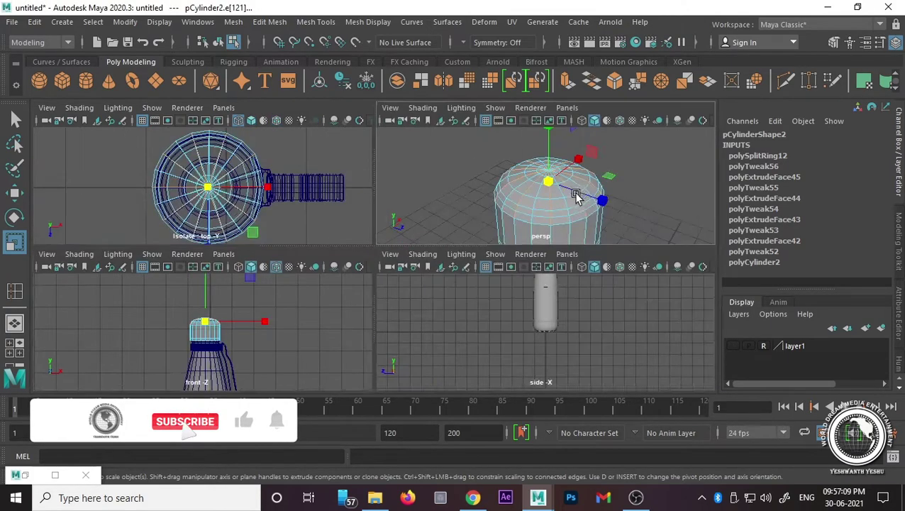
{"action": "key", "text": "space"}
{"action": "right_click_drag", "start_coordinate": [525, 234], "coordinate": [570, 225], "text": "shift"}
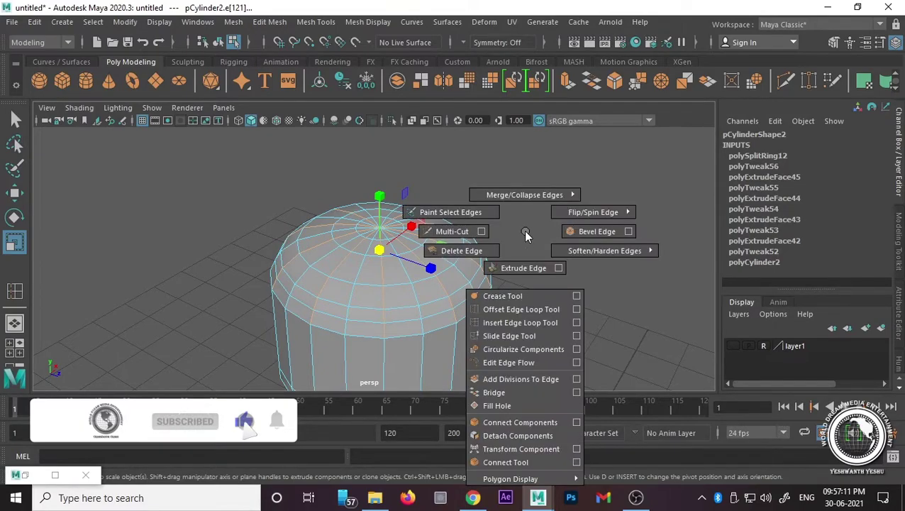
{"action": "left_click_drag", "start_coordinate": [528, 234], "coordinate": [471, 208], "text": "alt"}
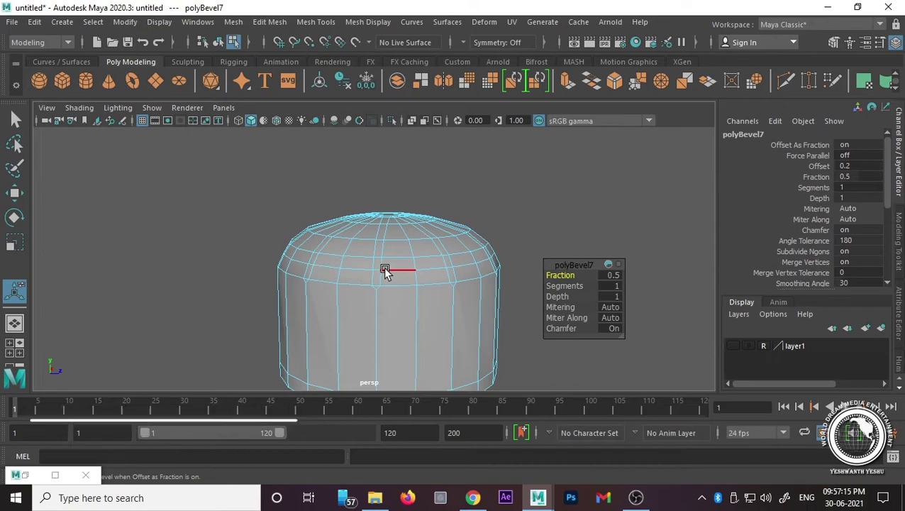
Step: Return to object mode and pick a spot on the cap for a new edge loop
{"action": "right_click_drag", "start_coordinate": [387, 272], "coordinate": [497, 56]}
{"action": "left_click", "coordinate": [316, 22]}
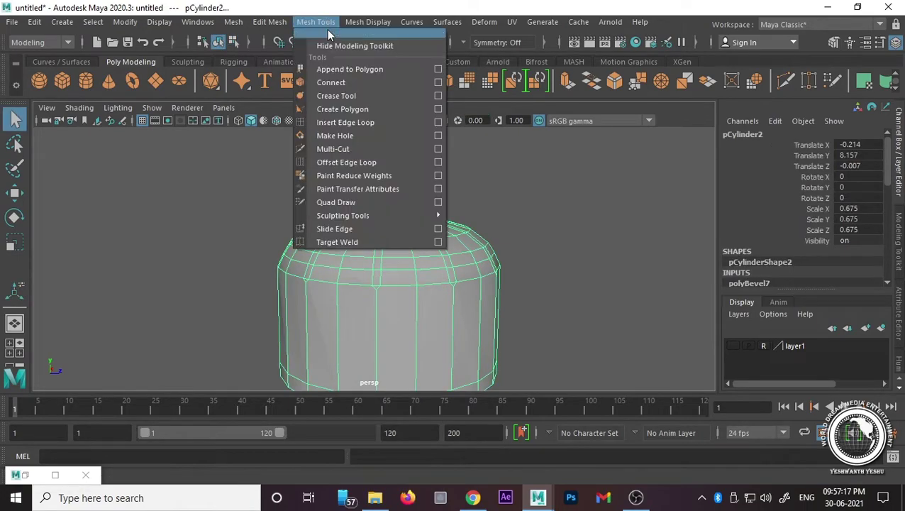
{"action": "left_click", "coordinate": [363, 116]}
{"action": "left_click", "coordinate": [377, 332]}
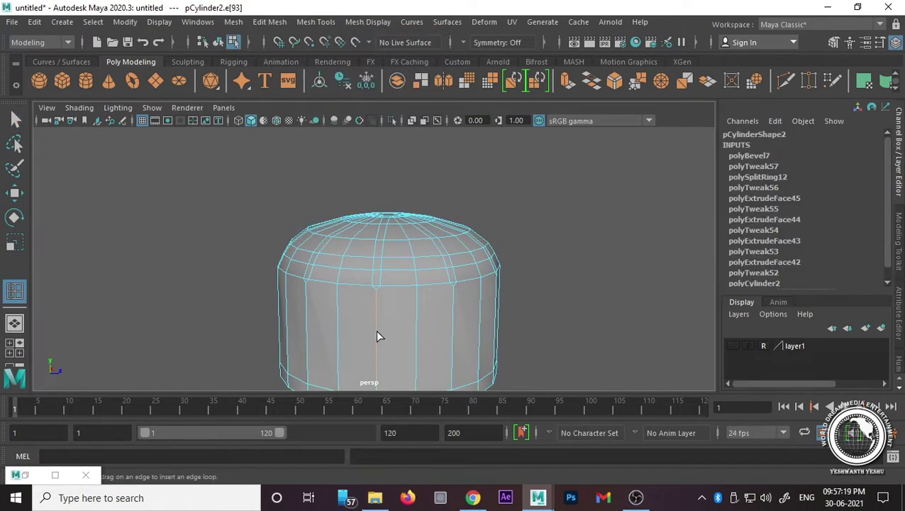
Step: Slice a horizontal loop across the cap with Multi-Cut
{"action": "key", "text": "w"}
{"action": "right_click_drag", "start_coordinate": [383, 314], "coordinate": [444, 111]}
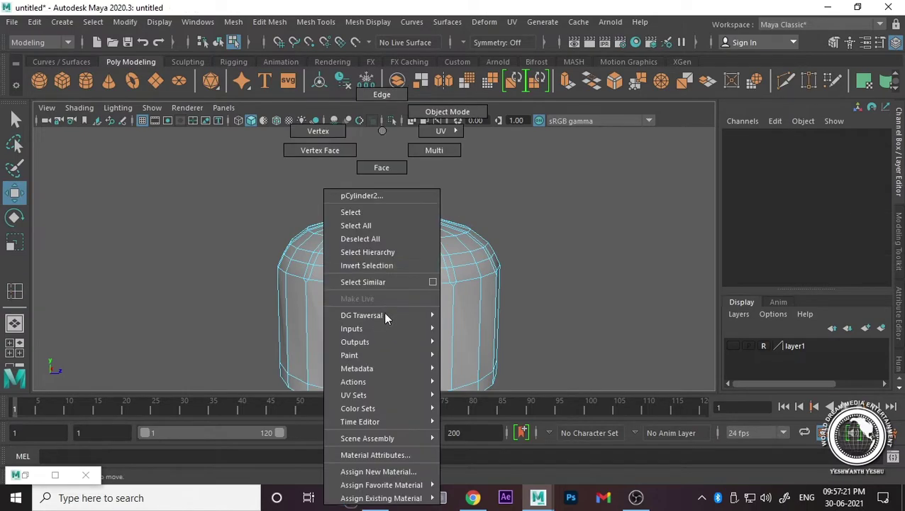
{"action": "left_click", "coordinate": [317, 22]}
{"action": "left_click", "coordinate": [369, 141]}
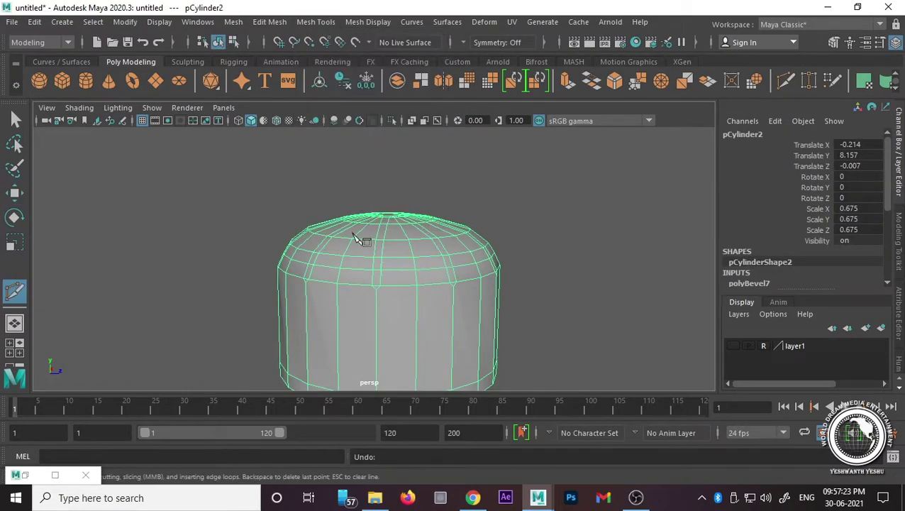
{"action": "key", "text": "space"}
{"action": "key", "text": "space"}
{"action": "scroll", "coordinate": [369, 298], "scroll_direction": "up", "scroll_amount": 5}
{"action": "left_click", "coordinate": [353, 323]}
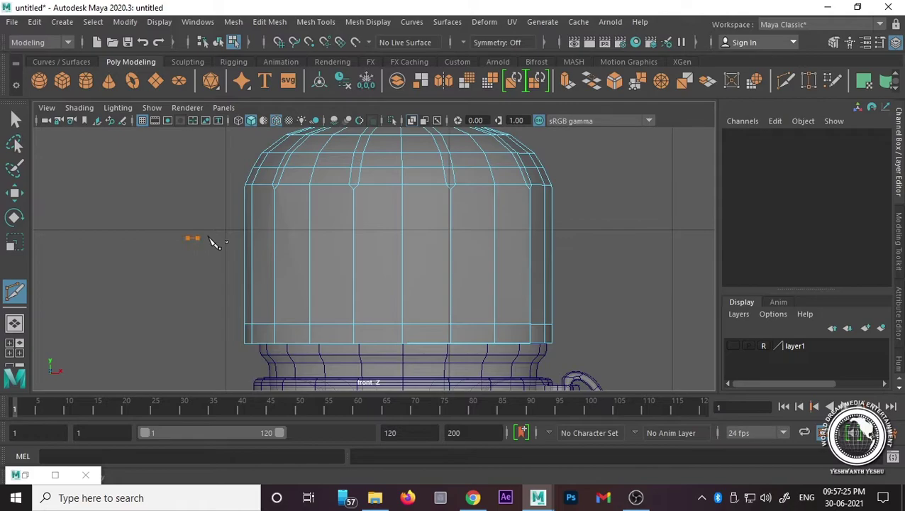
{"action": "key", "text": "Return"}
Step: Raise the new cut loop's vertices higher on the cap
{"action": "key", "text": "w"}
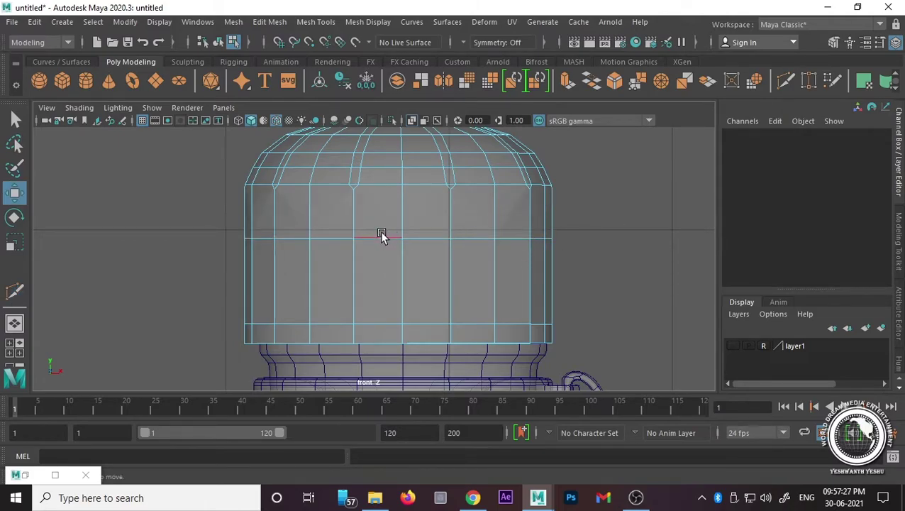
{"action": "right_click_drag", "start_coordinate": [380, 231], "coordinate": [380, 168]}
{"action": "left_click_drag", "start_coordinate": [355, 248], "coordinate": [484, 232]}
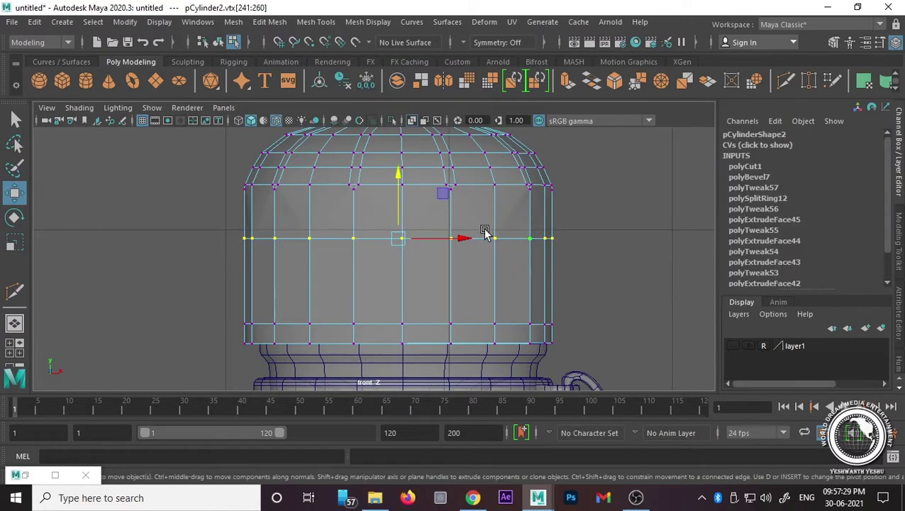
{"action": "left_click_drag", "start_coordinate": [400, 177], "coordinate": [402, 134]}
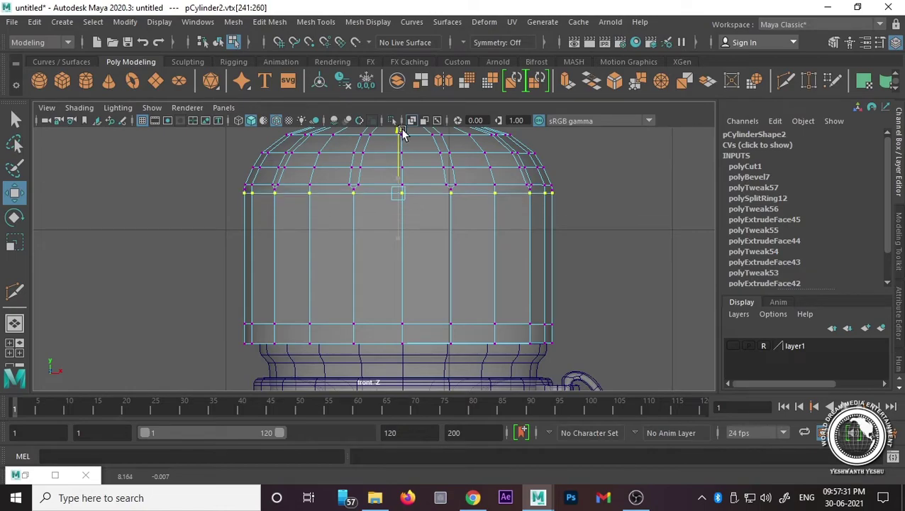
{"action": "right_click_drag", "start_coordinate": [375, 233], "coordinate": [304, 111]}
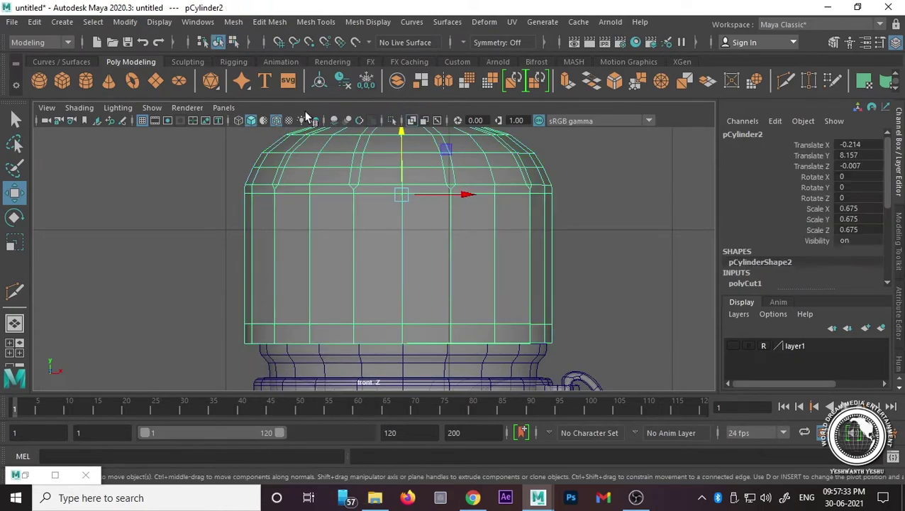
Step: Insert four horizontal edge loops along the cap body's straight sides
{"action": "left_click", "coordinate": [316, 21]}
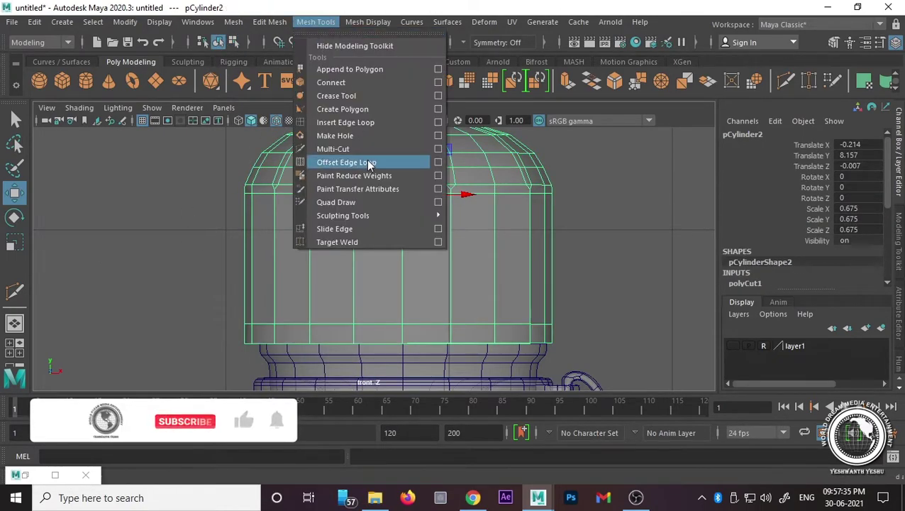
{"action": "left_click", "coordinate": [388, 122]}
{"action": "left_click", "coordinate": [308, 280]}
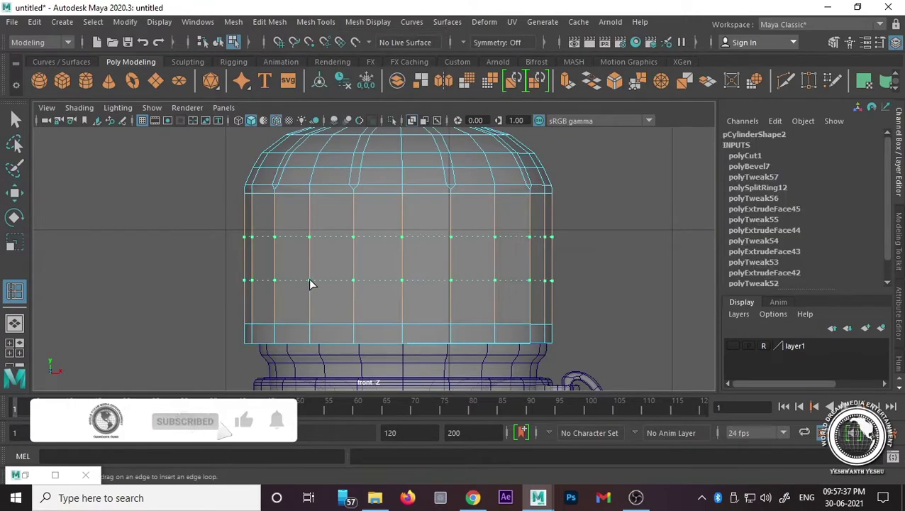
{"action": "left_click", "coordinate": [353, 216]}
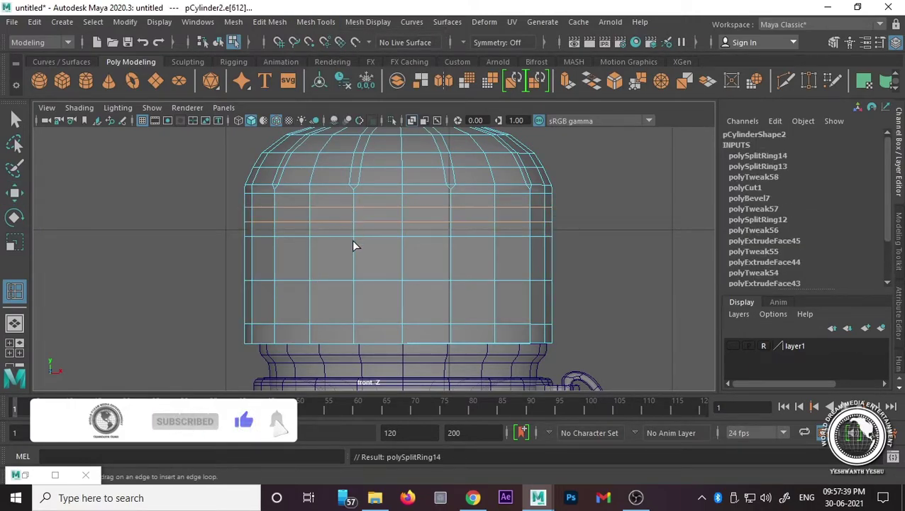
{"action": "left_click", "coordinate": [352, 262]}
{"action": "left_click", "coordinate": [350, 305]}
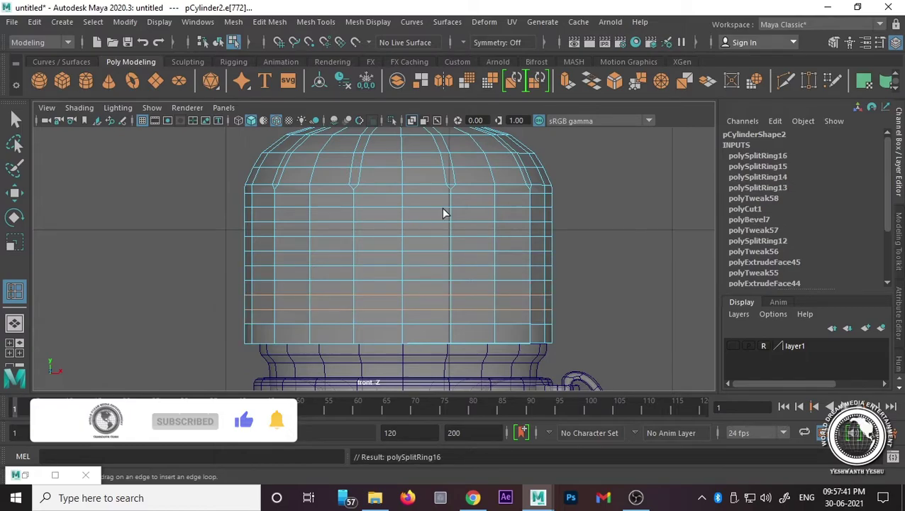
{"action": "key", "text": "space"}
{"action": "key", "text": "space"}
Step: Select the first vertical strips of faces on the cap's domed top
{"action": "key", "text": "w"}
{"action": "right_click_drag", "start_coordinate": [427, 192], "coordinate": [414, 247]}
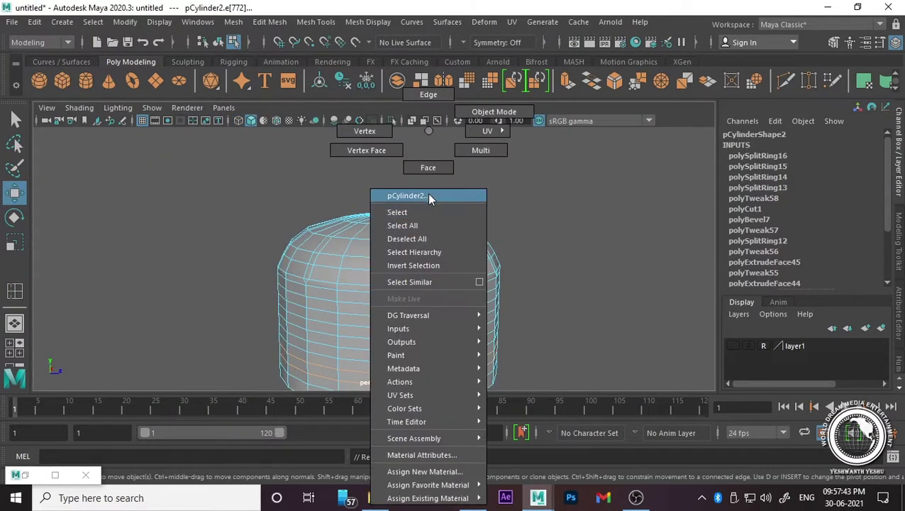
{"action": "scroll", "coordinate": [414, 247], "scroll_direction": "up", "scroll_amount": 3}
{"action": "left_click", "coordinate": [381, 298]}
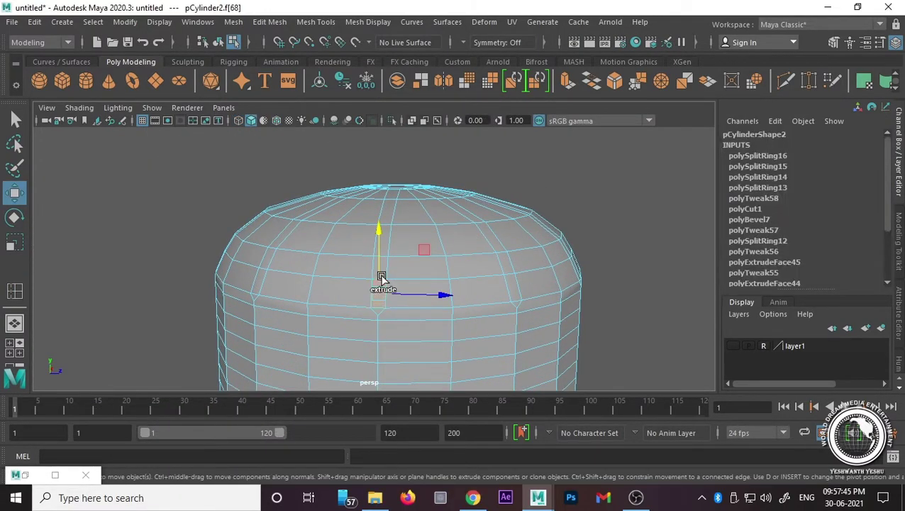
{"action": "key", "text": "q"}
{"action": "left_click", "coordinate": [379, 267], "text": "shift"}
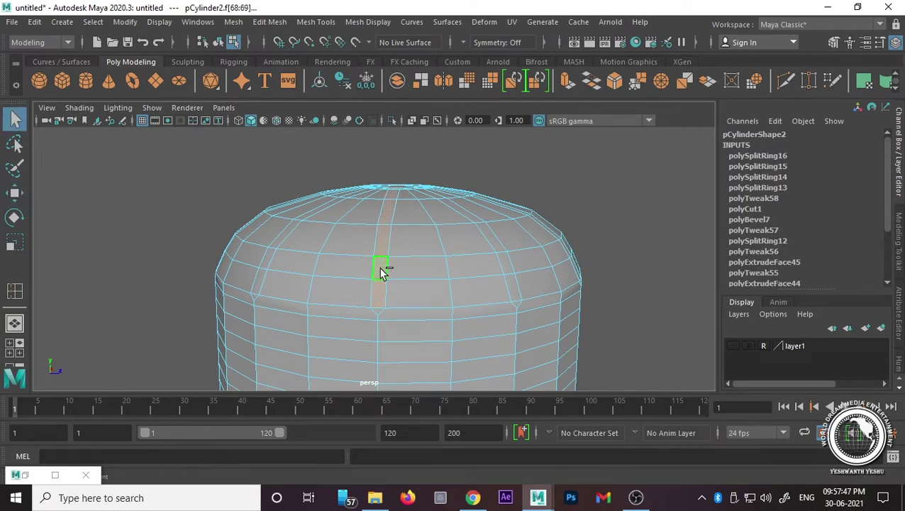
{"action": "mouse_move", "coordinate": [379, 267]}
{"action": "left_mouse_down", "text": "alt"}
{"action": "mouse_move", "coordinate": [467, 293]}
{"action": "mouse_move", "coordinate": [401, 315]}
{"action": "left_mouse_up", "text": "alt"}
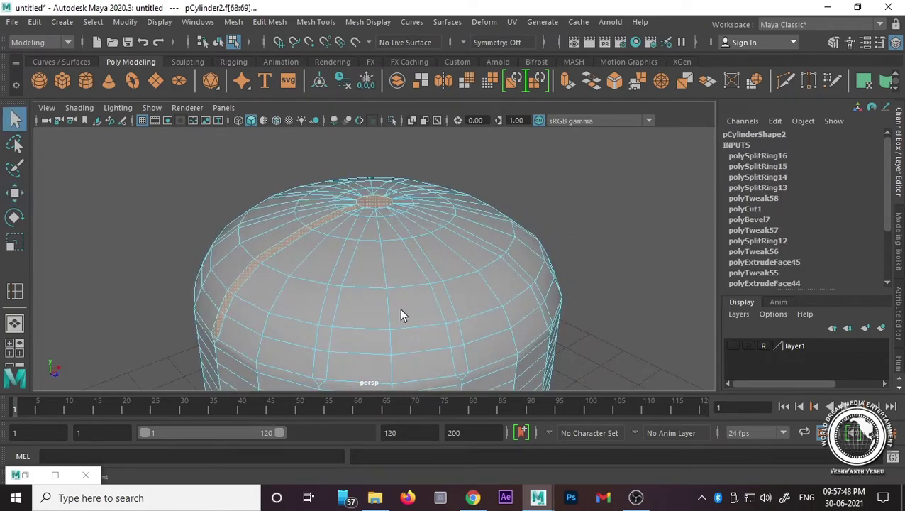
{"action": "double_click", "coordinate": [325, 336], "text": "shift"}
{"action": "left_click", "coordinate": [445, 315], "text": "shift"}
Step: Add more alternating vertical face strips around the cap dome
{"action": "left_click_drag", "start_coordinate": [450, 313], "coordinate": [364, 307], "text": "alt"}
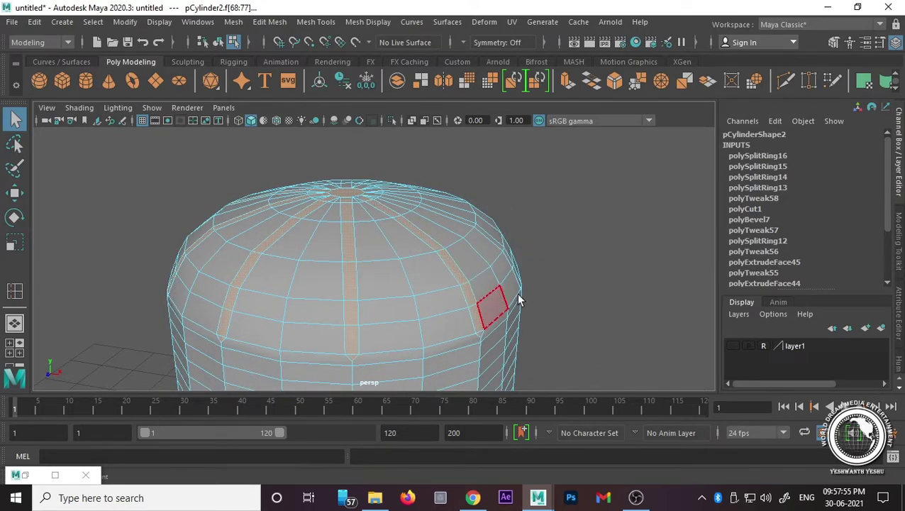
{"action": "left_click_drag", "start_coordinate": [517, 300], "coordinate": [414, 303], "text": "alt"}
{"action": "left_click", "coordinate": [363, 291], "text": "shift"}
{"action": "left_click", "coordinate": [353, 238], "text": "shift"}
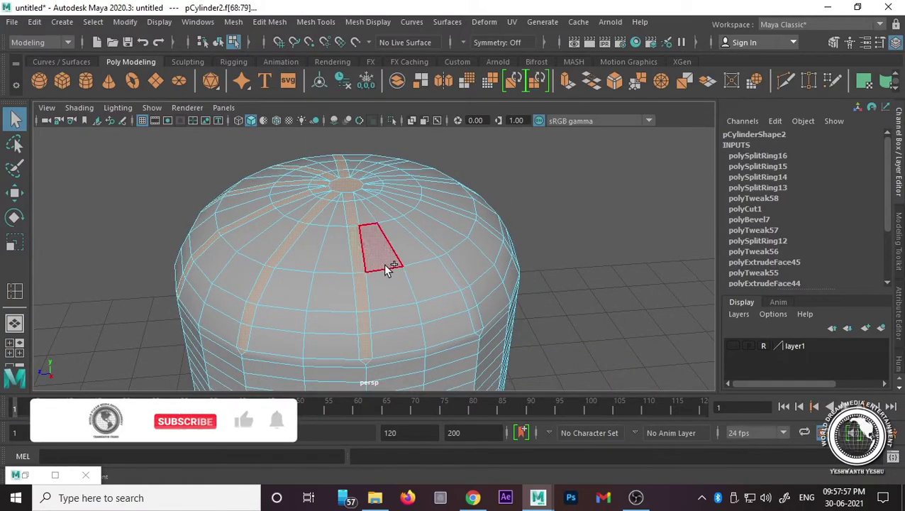
{"action": "left_click", "coordinate": [419, 238], "text": "shift"}
{"action": "left_click_drag", "start_coordinate": [426, 245], "coordinate": [406, 302], "text": "alt"}
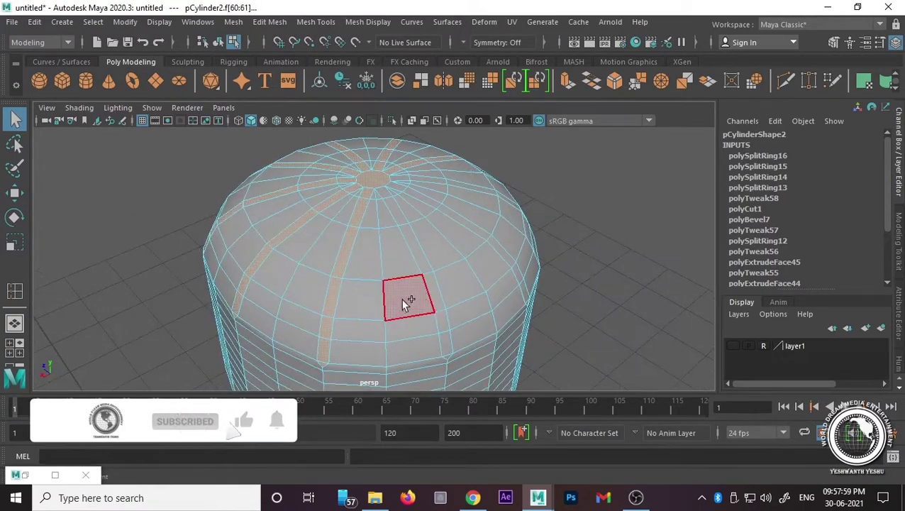
{"action": "left_click_drag", "start_coordinate": [491, 296], "coordinate": [454, 296], "text": "alt"}
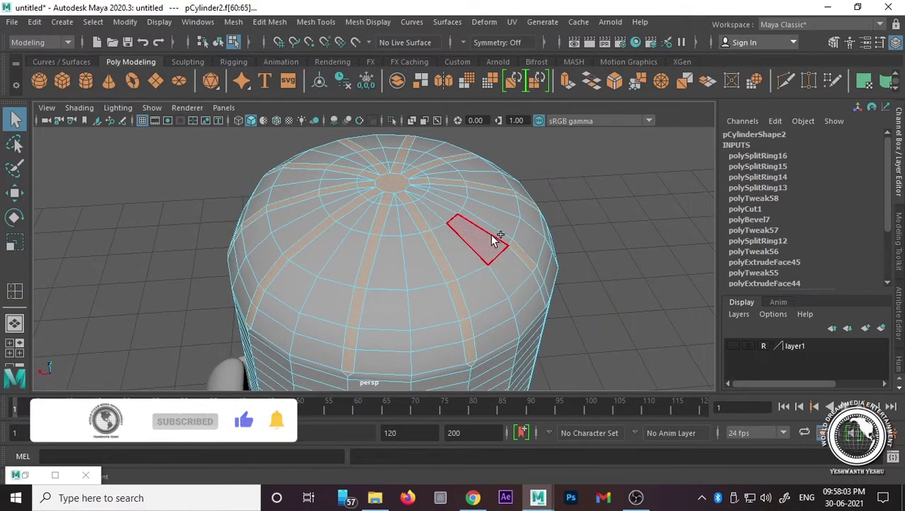
{"action": "double_click", "coordinate": [495, 238], "text": "shift"}
{"action": "mouse_move", "coordinate": [495, 237]}
{"action": "left_mouse_down", "text": "alt"}
{"action": "mouse_move", "coordinate": [349, 285]}
{"action": "mouse_move", "coordinate": [358, 303]}
{"action": "mouse_move", "coordinate": [358, 196]}
{"action": "mouse_move", "coordinate": [245, 277]}
{"action": "mouse_move", "coordinate": [305, 277]}
{"action": "mouse_move", "coordinate": [271, 275]}
{"action": "left_mouse_up", "text": "alt"}
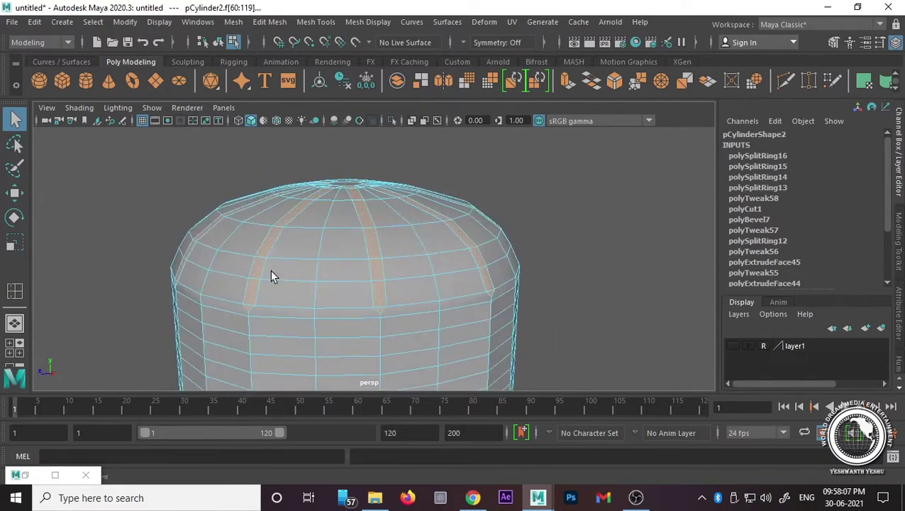
Step: Extrude the strips inward by -0.012 and bevel them into grooves, then return to object mode
{"action": "key", "text": "ctrl+e"}
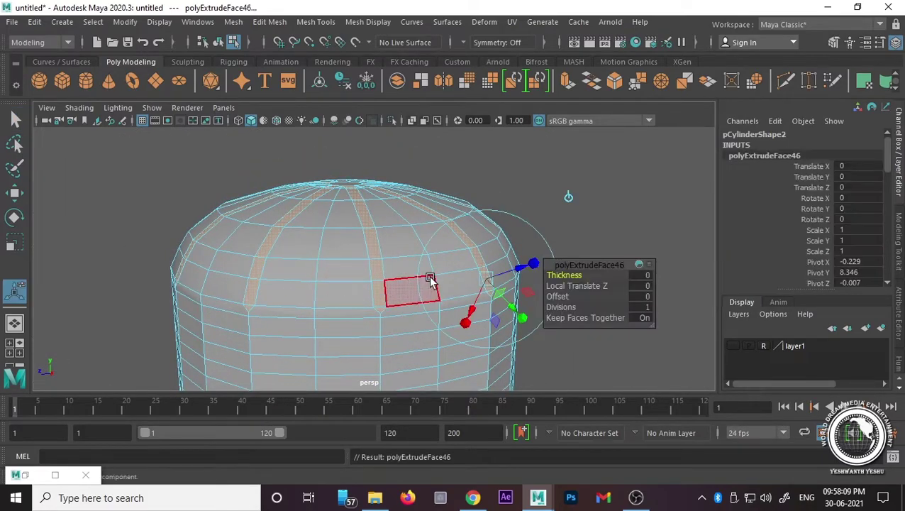
{"action": "mouse_move", "coordinate": [404, 293]}
{"action": "left_mouse_down", "text": "alt"}
{"action": "mouse_move", "coordinate": [424, 279]}
{"action": "mouse_move", "coordinate": [393, 307]}
{"action": "mouse_move", "coordinate": [417, 331]}
{"action": "mouse_move", "coordinate": [442, 319]}
{"action": "mouse_move", "coordinate": [202, 299]}
{"action": "mouse_move", "coordinate": [301, 272]}
{"action": "left_mouse_up", "text": "alt"}
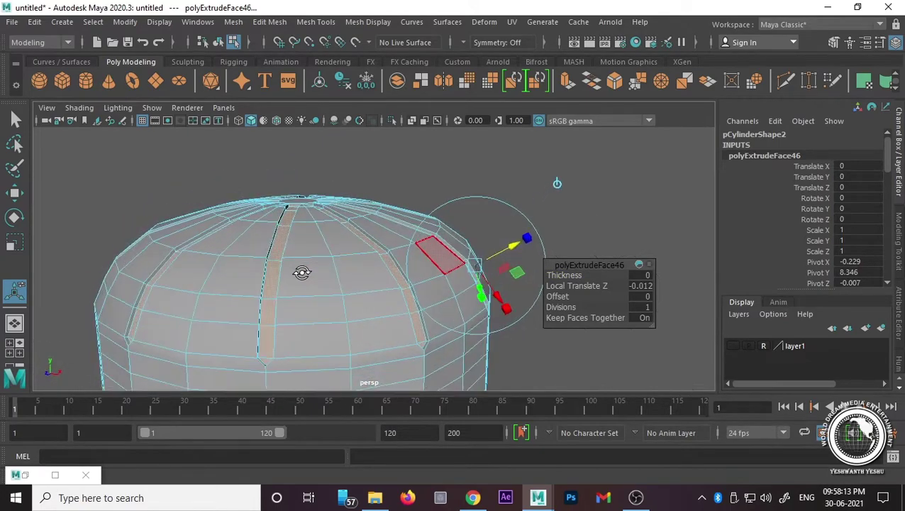
{"action": "right_click_drag", "start_coordinate": [302, 271], "coordinate": [351, 182], "text": "shift"}
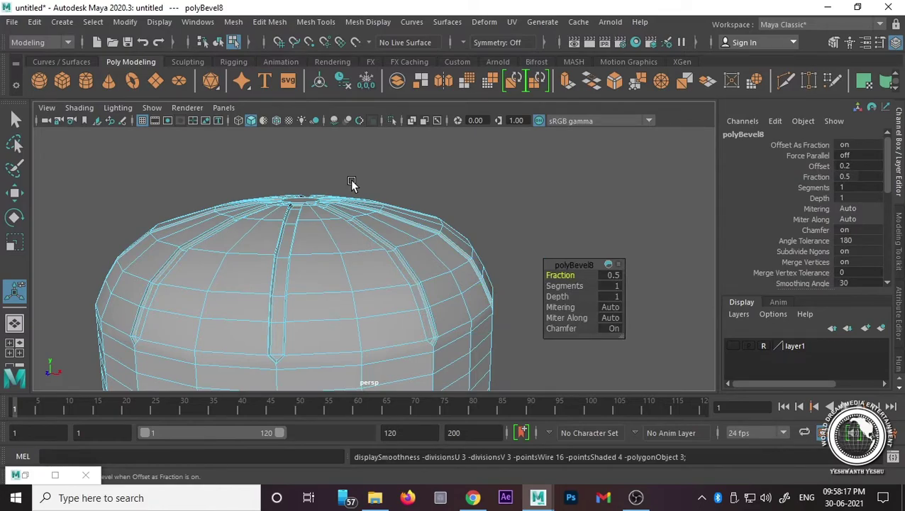
{"action": "left_click", "coordinate": [351, 183]}
{"action": "key", "text": "w"}
{"action": "right_click_drag", "start_coordinate": [350, 131], "coordinate": [416, 112]}
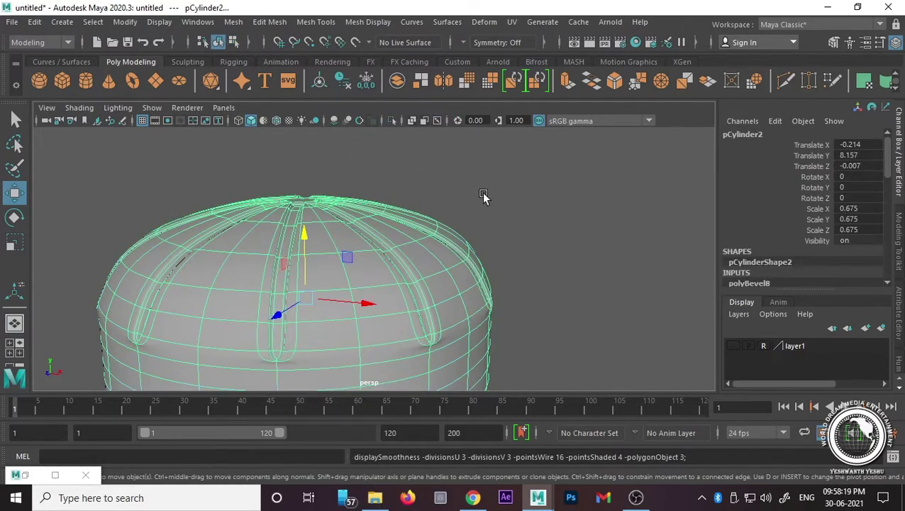
{"action": "left_click", "coordinate": [482, 191]}
{"action": "scroll", "coordinate": [453, 254], "scroll_direction": "down", "scroll_amount": 5}
{"action": "scroll", "coordinate": [454, 297], "scroll_direction": "down", "scroll_amount": 2}
{"action": "scroll", "coordinate": [479, 227], "scroll_direction": "down", "scroll_amount": 2}
Step: Show the reference image layer and orbit and zoom the view around both bottles
{"action": "mouse_move", "coordinate": [480, 227]}
{"action": "left_mouse_down", "text": "alt"}
{"action": "mouse_move", "coordinate": [454, 313]}
{"action": "mouse_move", "coordinate": [317, 344]}
{"action": "mouse_move", "coordinate": [543, 297]}
{"action": "mouse_move", "coordinate": [491, 288]}
{"action": "mouse_move", "coordinate": [436, 309]}
{"action": "mouse_move", "coordinate": [486, 293]}
{"action": "left_mouse_up", "text": "alt"}
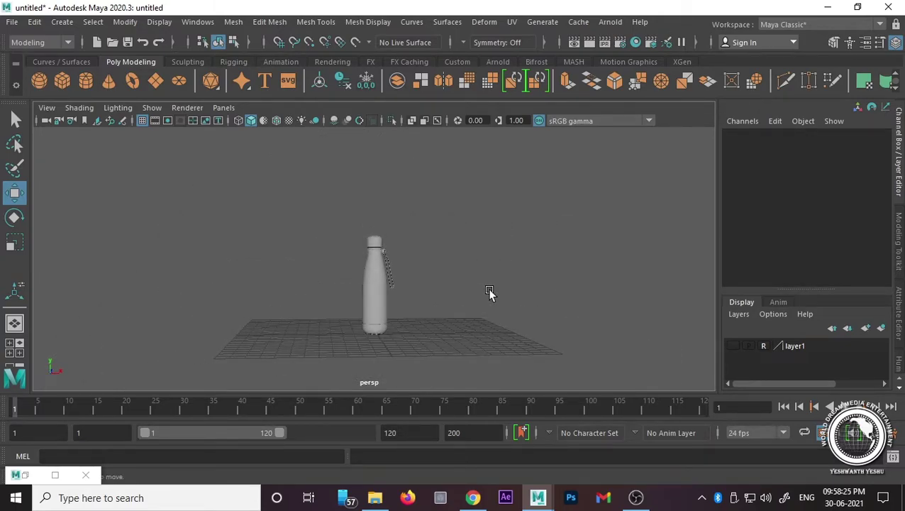
{"action": "left_click", "coordinate": [731, 346]}
{"action": "scroll", "coordinate": [445, 311], "scroll_direction": "up", "scroll_amount": 3}
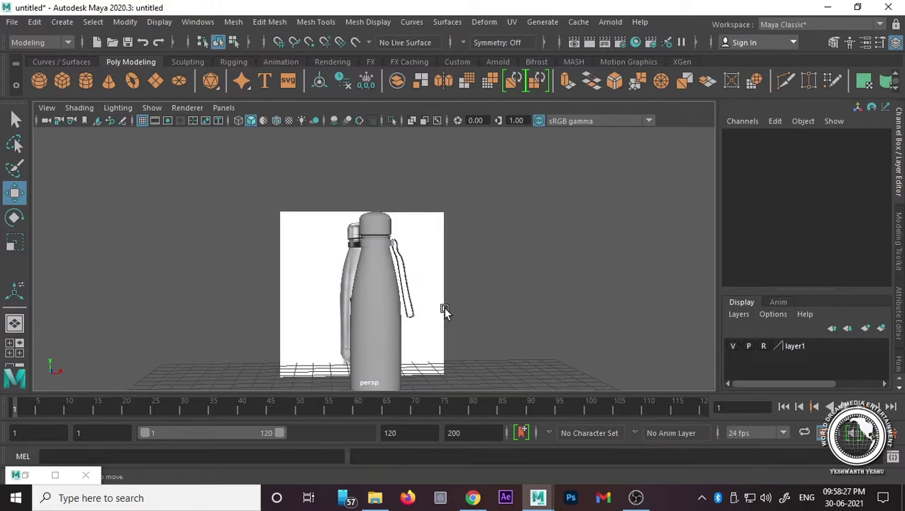
{"action": "left_click_drag", "start_coordinate": [502, 281], "coordinate": [430, 295], "text": "alt"}
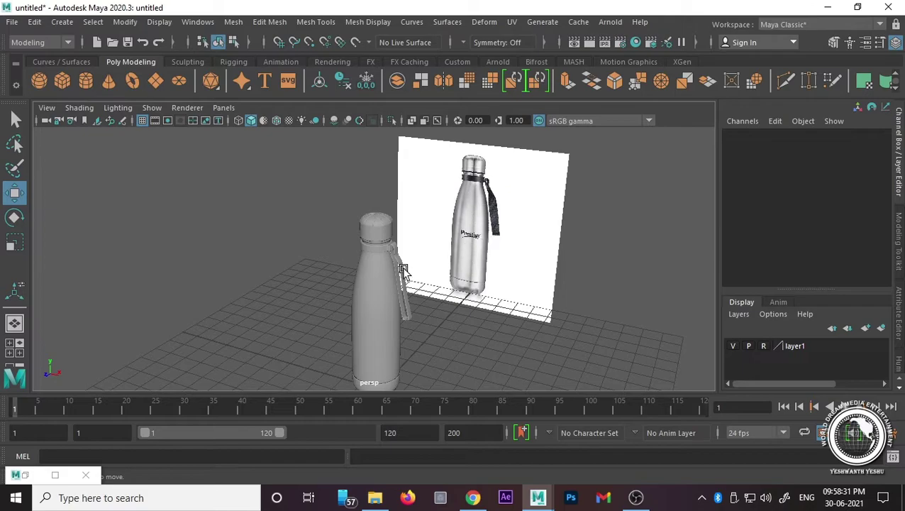
{"action": "scroll", "coordinate": [408, 268], "scroll_direction": "up", "scroll_amount": 3}
{"action": "scroll", "coordinate": [390, 212], "scroll_direction": "up", "scroll_amount": 2}
{"action": "scroll", "coordinate": [390, 213], "scroll_direction": "down", "scroll_amount": 2}
{"action": "scroll", "coordinate": [521, 180], "scroll_direction": "down", "scroll_amount": 2}
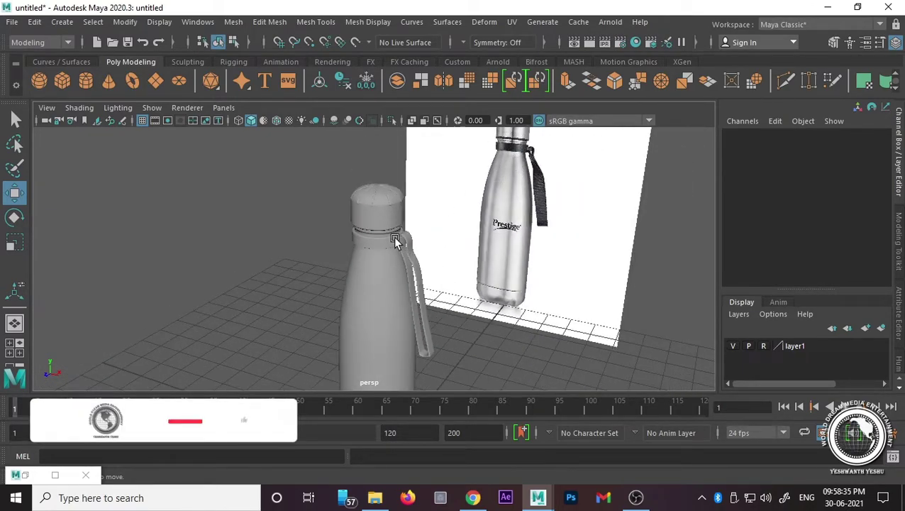
{"action": "scroll", "coordinate": [388, 236], "scroll_direction": "up", "scroll_amount": 2}
{"action": "left_click_drag", "start_coordinate": [388, 237], "coordinate": [370, 208], "text": "alt"}
Step: In the front view, bevel the cap's bottom edge loop with a Fraction of 0.1
{"action": "left_click", "coordinate": [372, 162]}
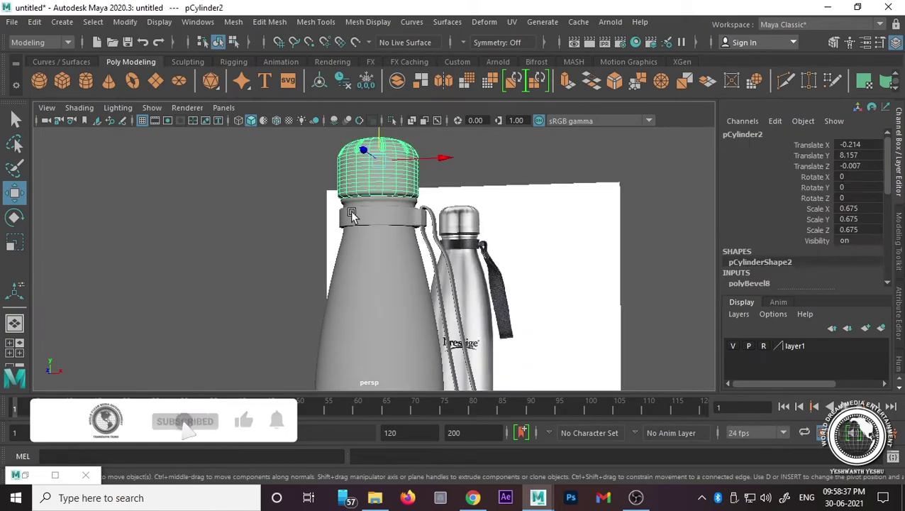
{"action": "key", "text": "space"}
{"action": "key", "text": "space"}
{"action": "middle_click_drag", "start_coordinate": [364, 289], "coordinate": [330, 267], "text": "alt"}
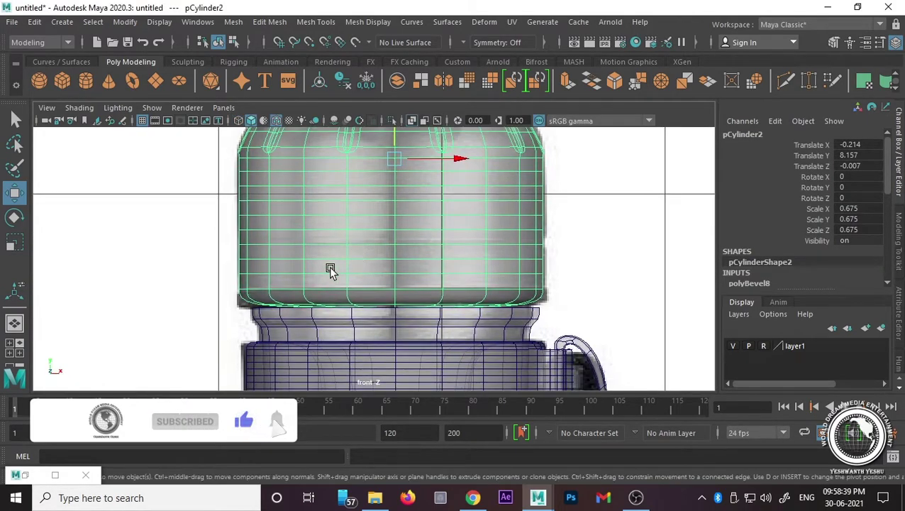
{"action": "right_click_drag", "start_coordinate": [302, 197], "coordinate": [338, 101]}
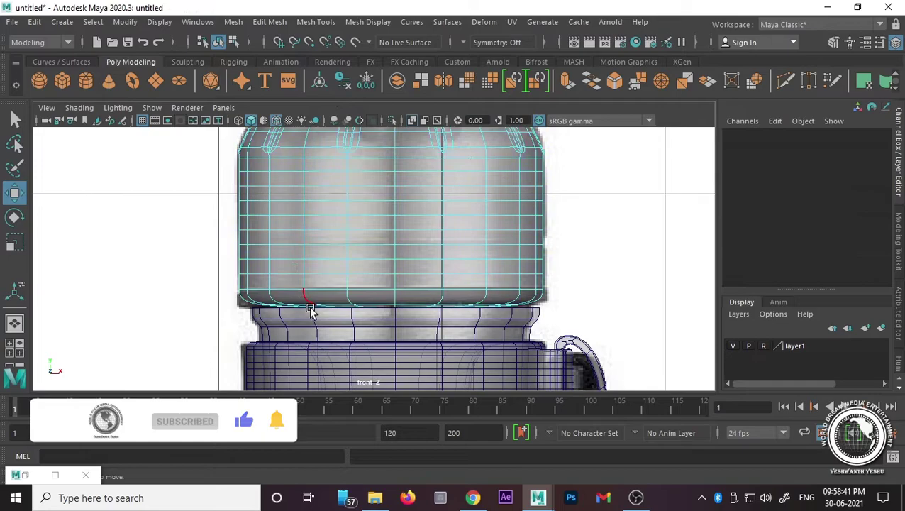
{"action": "double_click", "coordinate": [330, 289]}
{"action": "right_click_drag", "start_coordinate": [155, 250], "coordinate": [206, 256], "text": "shift"}
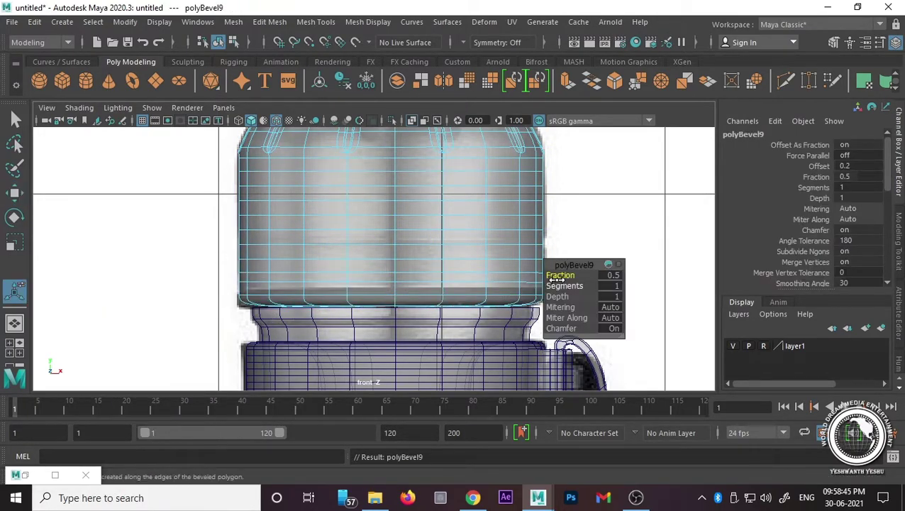
{"action": "left_click", "coordinate": [612, 276]}
{"action": "type", "text": ".1"}
{"action": "key", "text": "Return"}
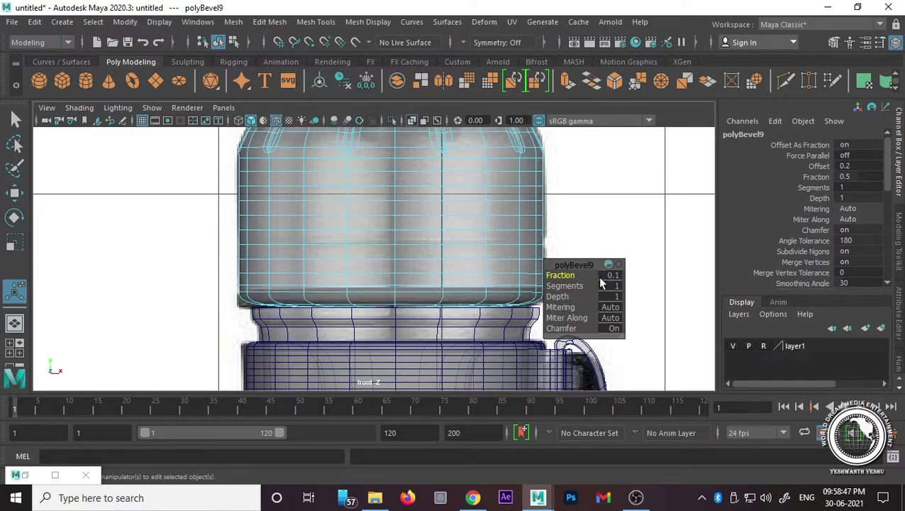
Step: Return to the single perspective view, zoom in and select the edge loop near the cap's base
{"action": "key", "text": "space"}
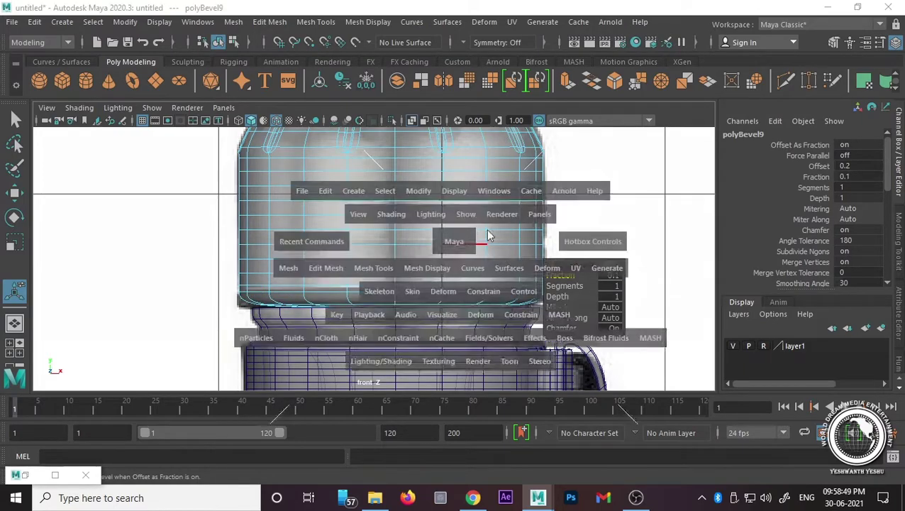
{"action": "key", "text": "space"}
{"action": "scroll", "coordinate": [368, 286], "scroll_direction": "up", "scroll_amount": 3}
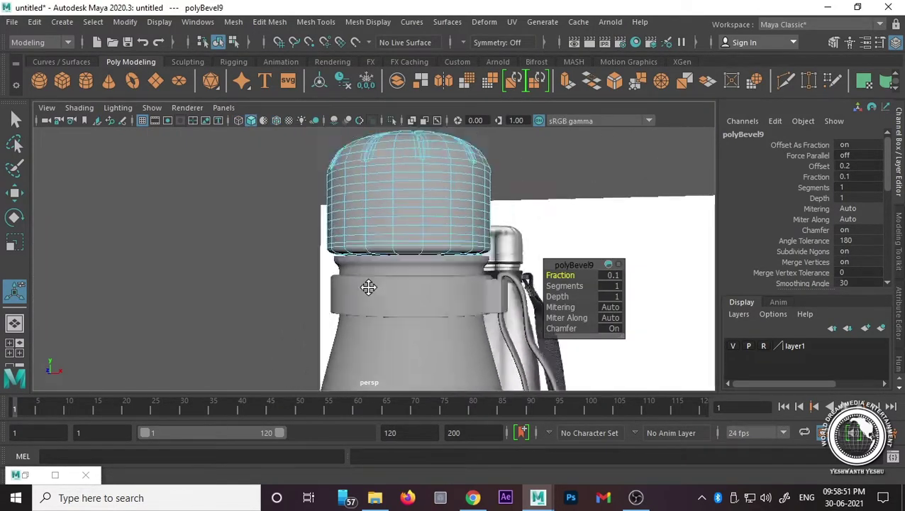
{"action": "scroll", "coordinate": [384, 315], "scroll_direction": "up", "scroll_amount": 3}
{"action": "scroll", "coordinate": [353, 344], "scroll_direction": "up", "scroll_amount": 2}
{"action": "scroll", "coordinate": [317, 283], "scroll_direction": "up", "scroll_amount": 3}
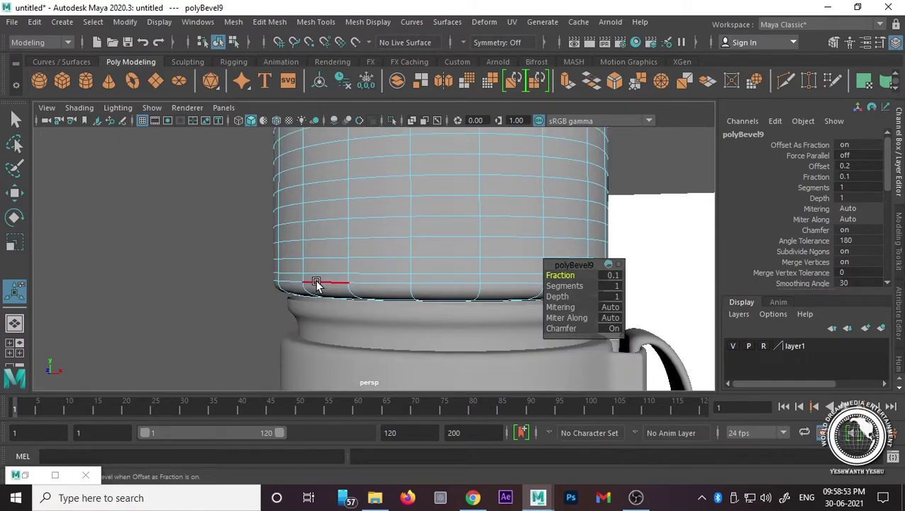
{"action": "double_click", "coordinate": [329, 274]}
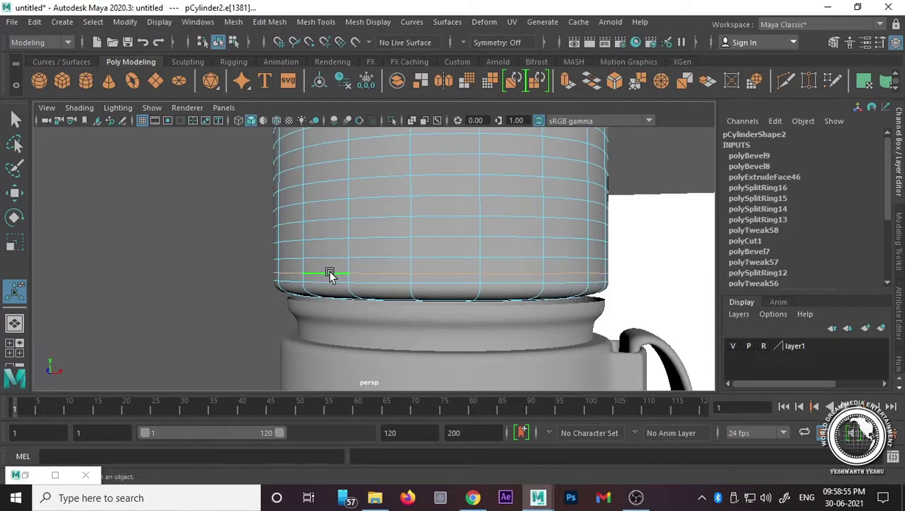
Step: Raise the edge loop slightly and select the ring of faces near the cap's base
{"action": "key", "text": "w"}
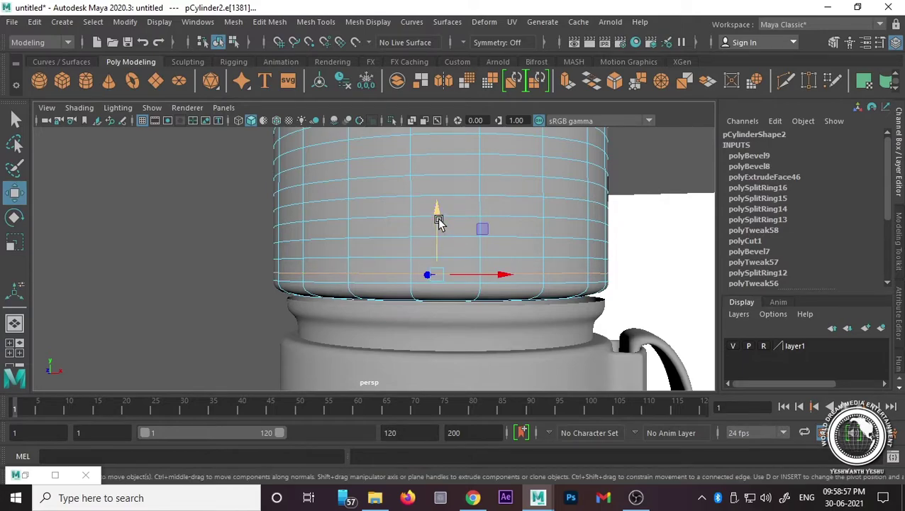
{"action": "left_click_drag", "start_coordinate": [439, 221], "coordinate": [439, 210]}
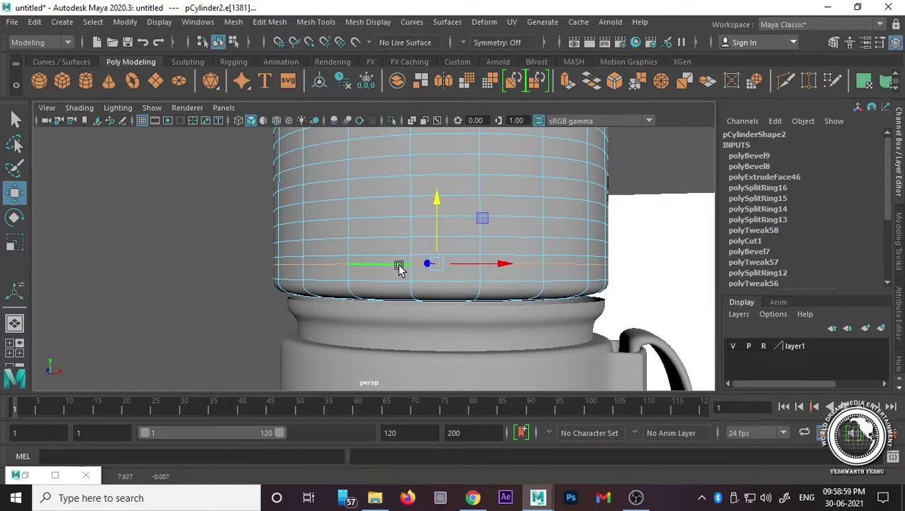
{"action": "right_click_drag", "start_coordinate": [400, 153], "coordinate": [400, 183]}
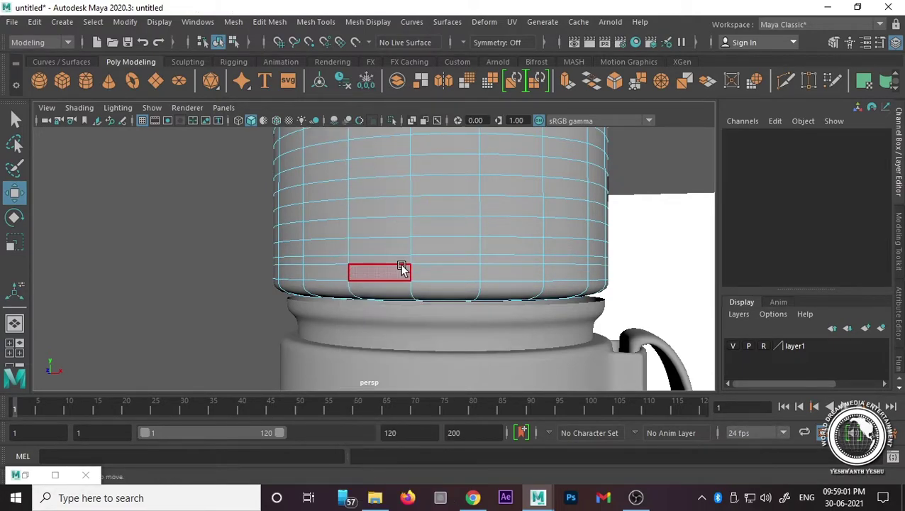
{"action": "key", "text": "1"}
{"action": "left_click", "coordinate": [407, 288]}
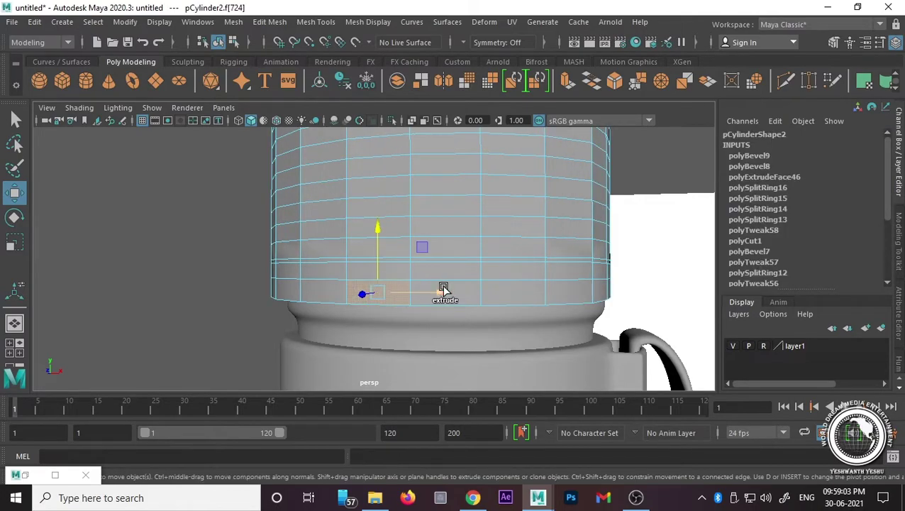
{"action": "double_click", "coordinate": [463, 292], "text": "shift"}
Step: Extrude the face ring outward by 0.007 into a thin rim, then return to object mode
{"action": "key", "text": "ctrl+e"}
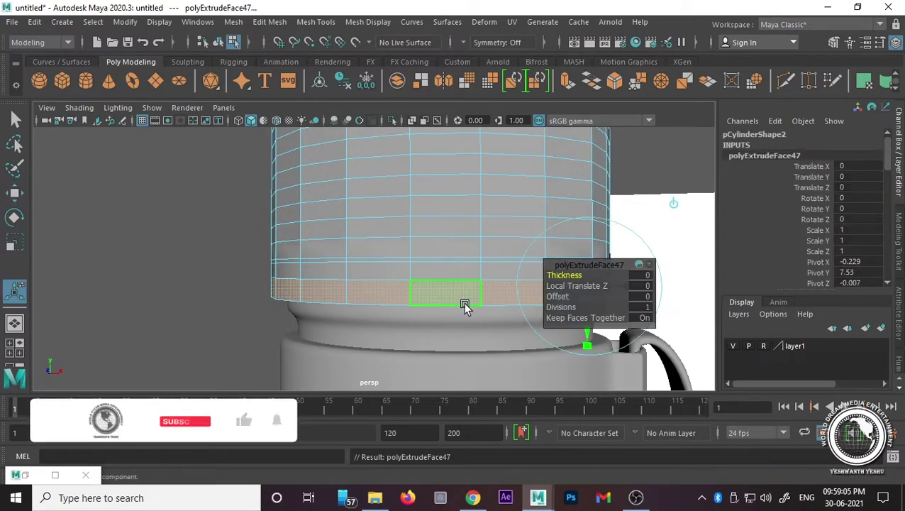
{"action": "scroll", "coordinate": [462, 305], "scroll_direction": "up", "scroll_amount": 2}
{"action": "middle_click_drag", "start_coordinate": [460, 343], "coordinate": [283, 322], "text": "alt"}
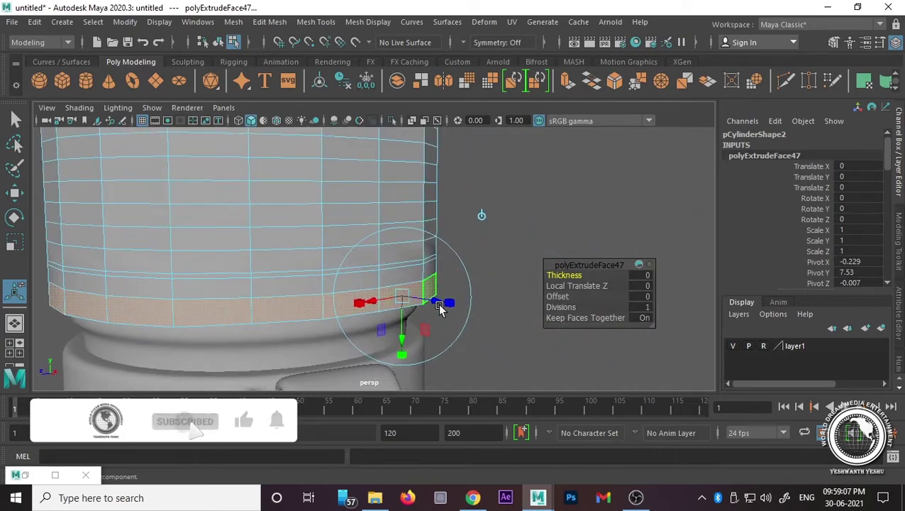
{"action": "left_click_drag", "start_coordinate": [447, 302], "coordinate": [441, 302]}
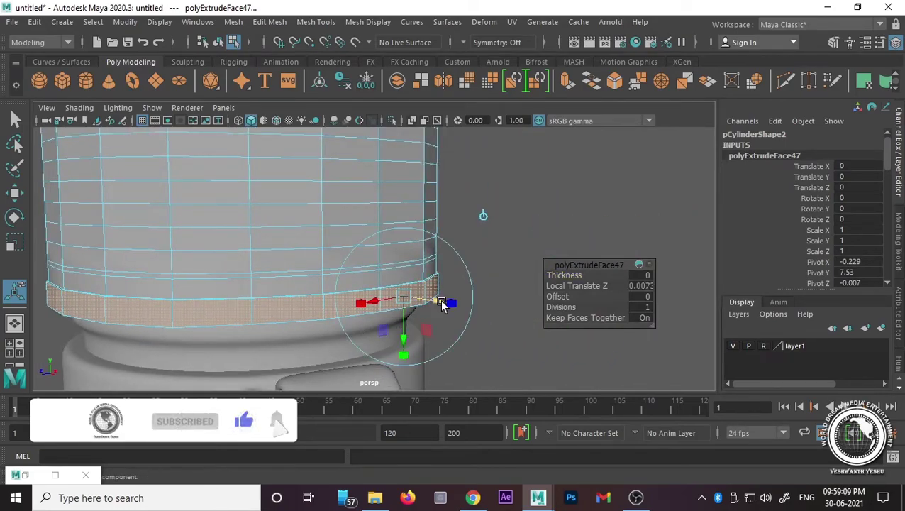
{"action": "key", "text": "3"}
{"action": "left_click", "coordinate": [230, 221]}
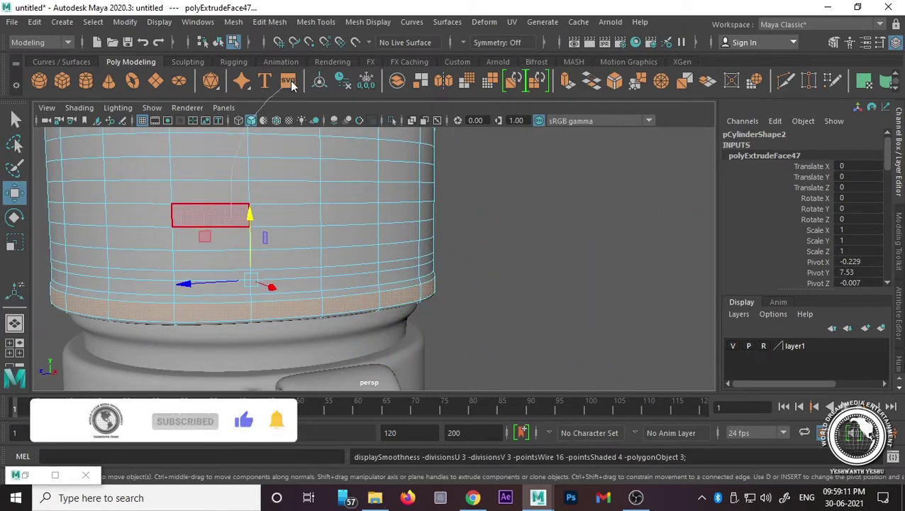
{"action": "right_click_drag", "start_coordinate": [230, 134], "coordinate": [292, 80]}
{"action": "left_click", "coordinate": [555, 188]}
{"action": "scroll", "coordinate": [445, 305], "scroll_direction": "down", "scroll_amount": 3}
Step: Select the cap in the front view, enter vertex mode and hide the reference layer
{"action": "scroll", "coordinate": [457, 289], "scroll_direction": "down", "scroll_amount": 2}
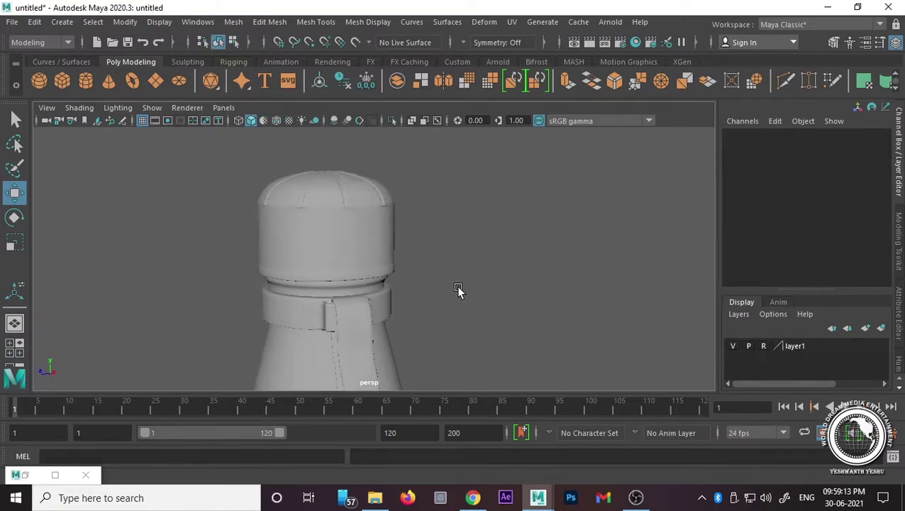
{"action": "mouse_move", "coordinate": [457, 289]}
{"action": "left_mouse_down", "text": "alt"}
{"action": "mouse_move", "coordinate": [326, 284]}
{"action": "mouse_move", "coordinate": [435, 276]}
{"action": "mouse_move", "coordinate": [345, 269]}
{"action": "left_mouse_up", "text": "alt"}
{"action": "left_click", "coordinate": [348, 271]}
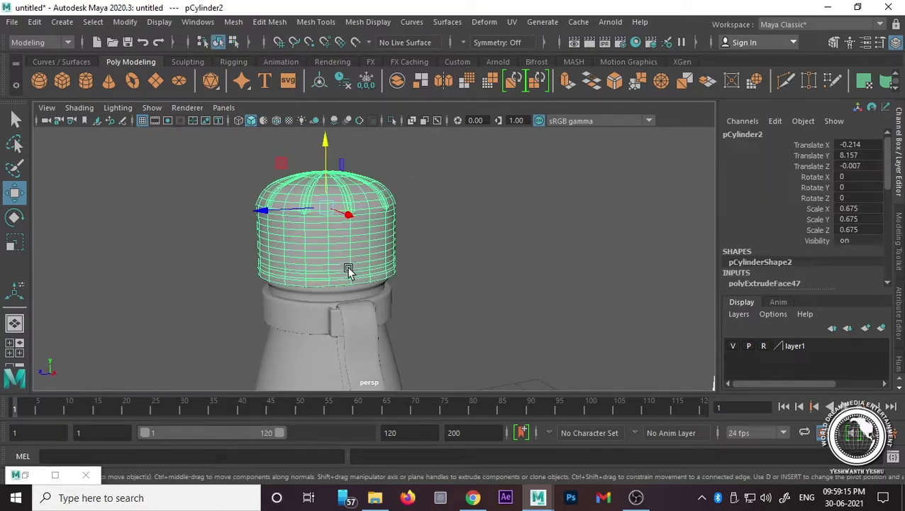
{"action": "key", "text": "space"}
{"action": "key", "text": "space"}
{"action": "right_click_drag", "start_coordinate": [339, 150], "coordinate": [284, 145]}
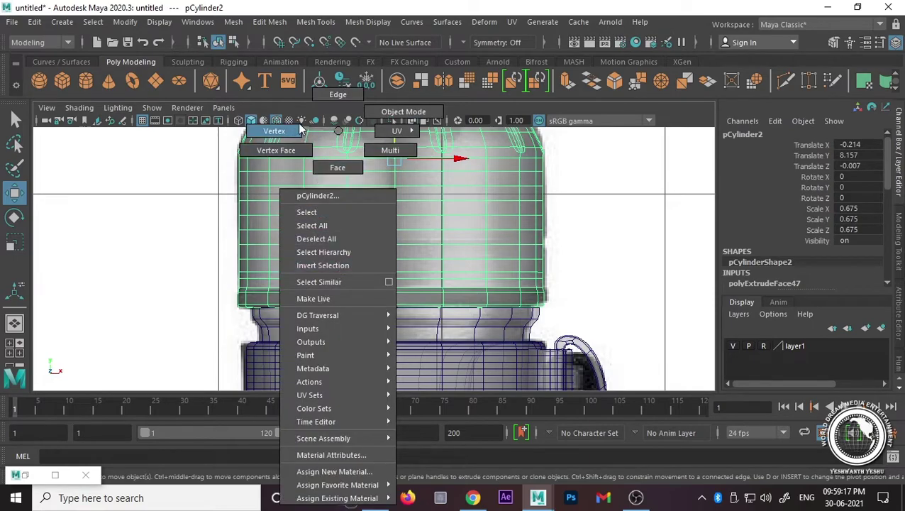
{"action": "left_click", "coordinate": [735, 348]}
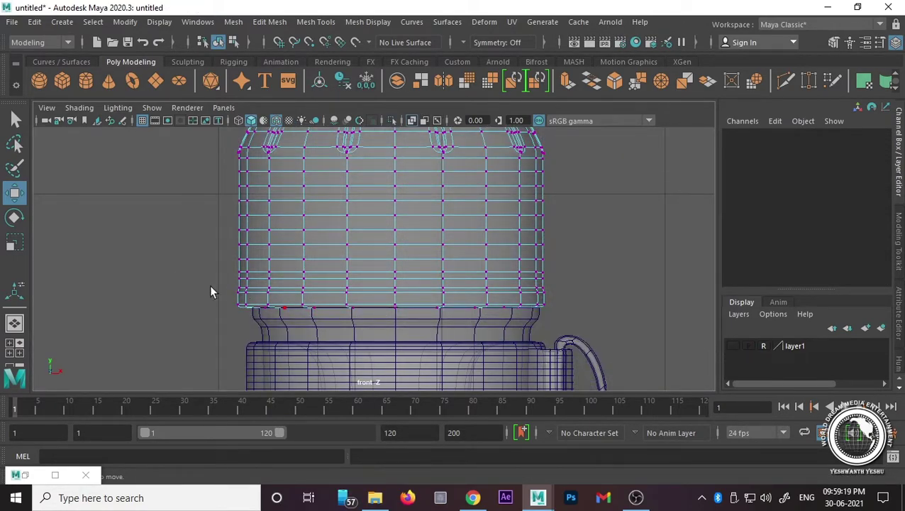
Step: Move the cap's lower vertex rows slightly upward, then return to object mode in perspective
{"action": "left_click_drag", "start_coordinate": [399, 289], "coordinate": [568, 299]}
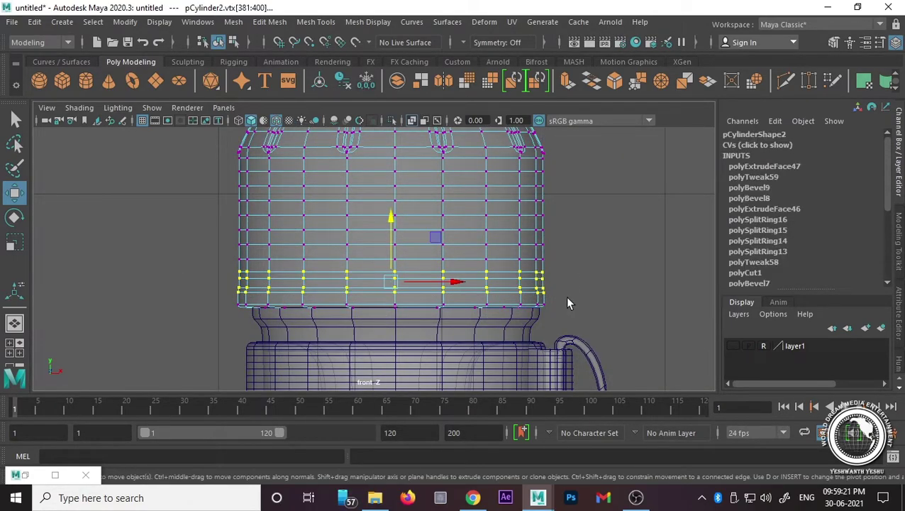
{"action": "left_click_drag", "start_coordinate": [390, 230], "coordinate": [390, 222]}
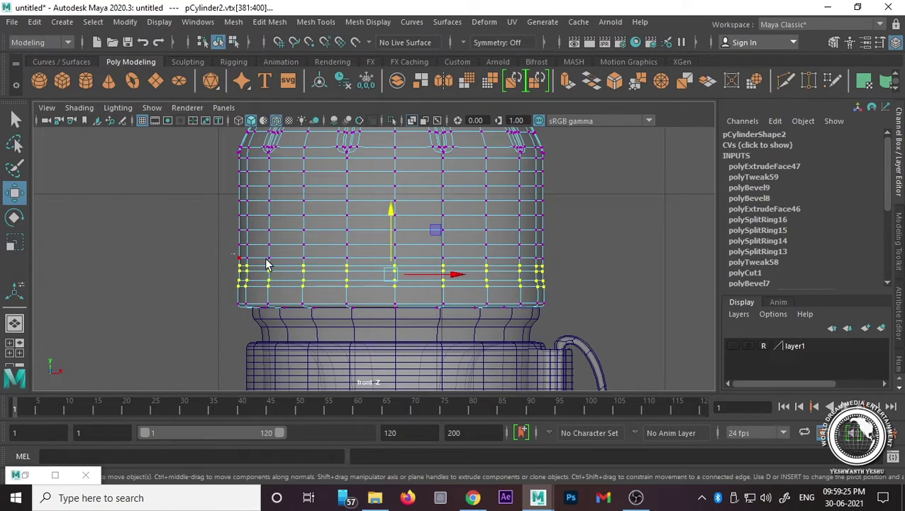
{"action": "left_click_drag", "start_coordinate": [513, 298], "coordinate": [598, 294]}
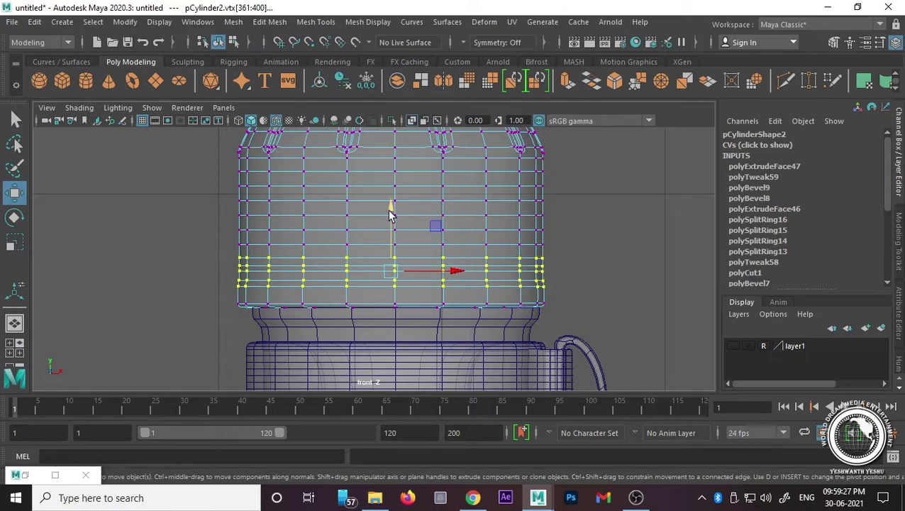
{"action": "left_click_drag", "start_coordinate": [391, 215], "coordinate": [391, 208]}
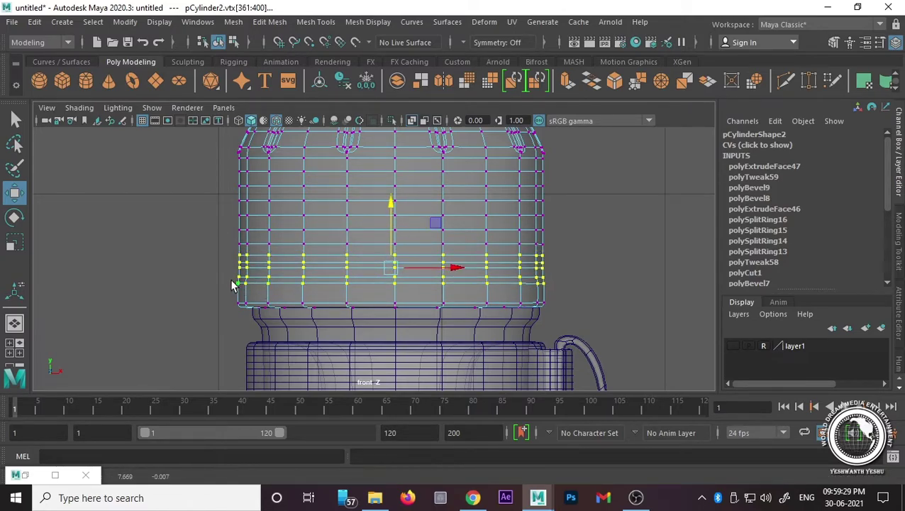
{"action": "left_click_drag", "start_coordinate": [224, 273], "coordinate": [612, 293]}
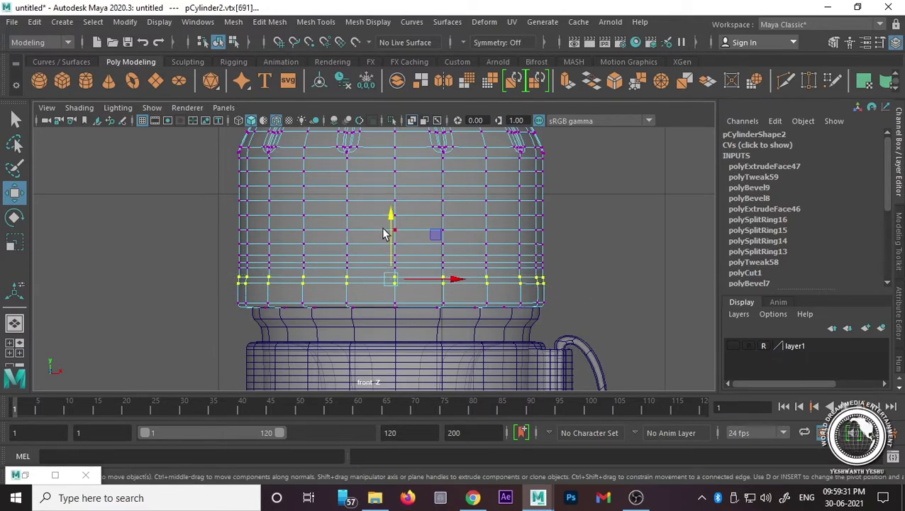
{"action": "right_click_drag", "start_coordinate": [393, 222], "coordinate": [564, 125]}
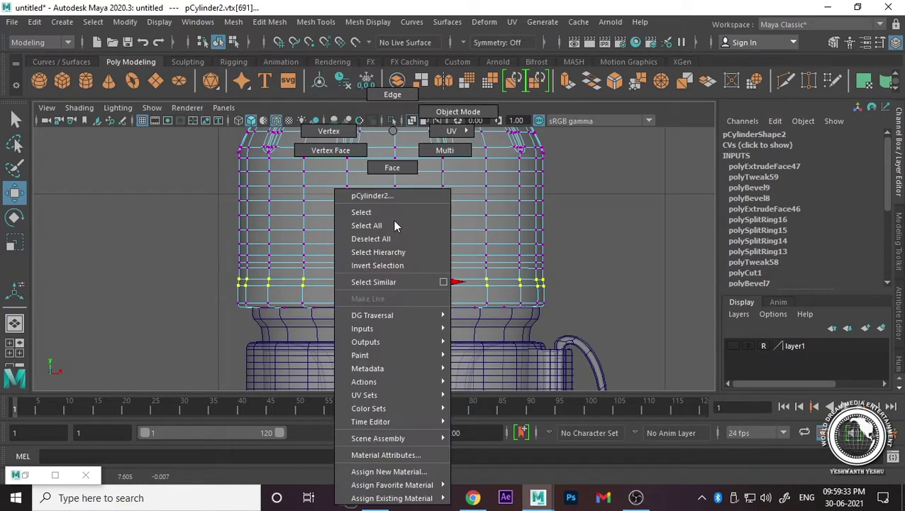
{"action": "key", "text": "space"}
{"action": "key", "text": "space"}
{"action": "left_click", "coordinate": [480, 288]}
Step: Scale the ground plane pPlane1 uniformly to 24.323
{"action": "scroll", "coordinate": [479, 287], "scroll_direction": "down", "scroll_amount": 5}
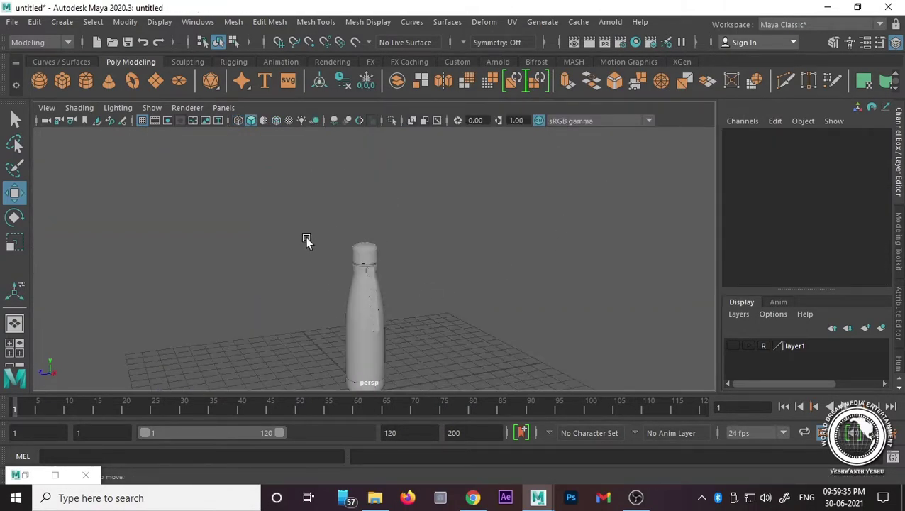
{"action": "left_click_drag", "start_coordinate": [504, 433], "coordinate": [501, 426]}
{"action": "middle_click_drag", "start_coordinate": [454, 313], "coordinate": [440, 242], "text": "alt"}
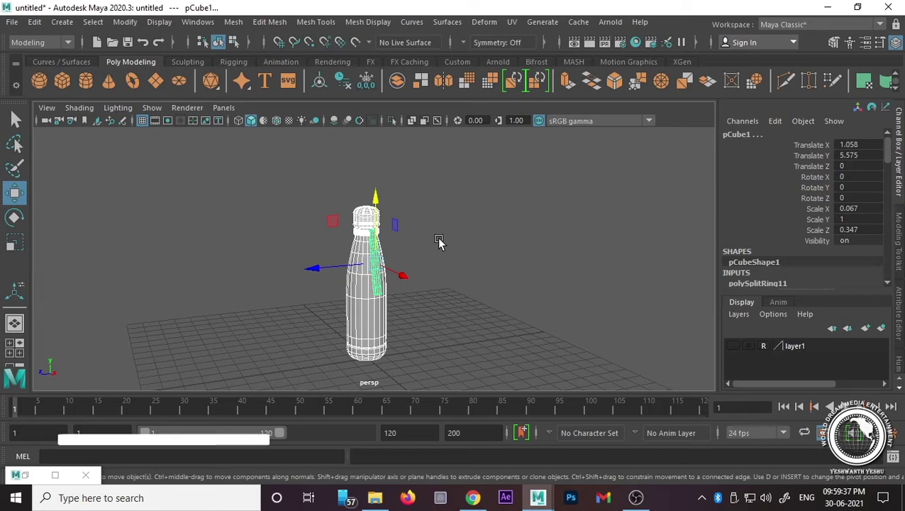
{"action": "left_click", "coordinate": [413, 277]}
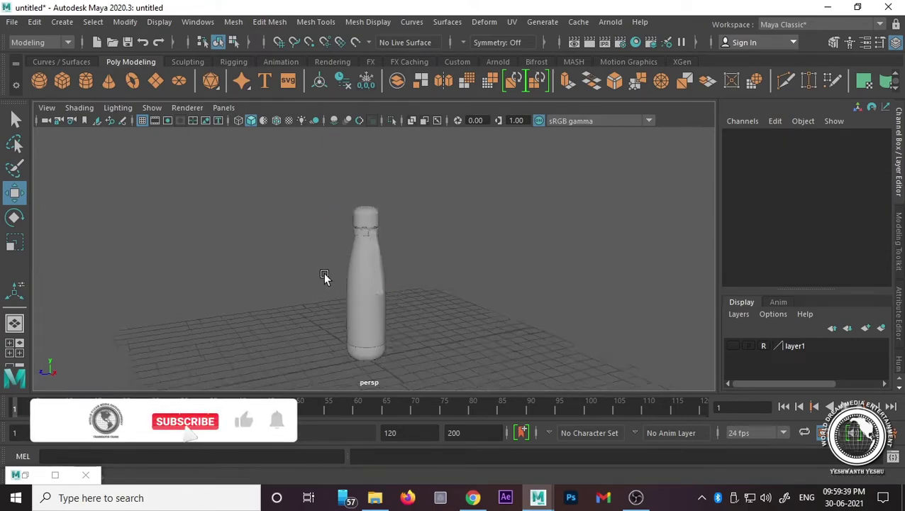
{"action": "mouse_move", "coordinate": [323, 278]}
{"action": "left_mouse_down", "text": "alt"}
{"action": "mouse_move", "coordinate": [463, 263]}
{"action": "mouse_move", "coordinate": [281, 273]}
{"action": "mouse_move", "coordinate": [414, 273]}
{"action": "left_mouse_up", "text": "alt"}
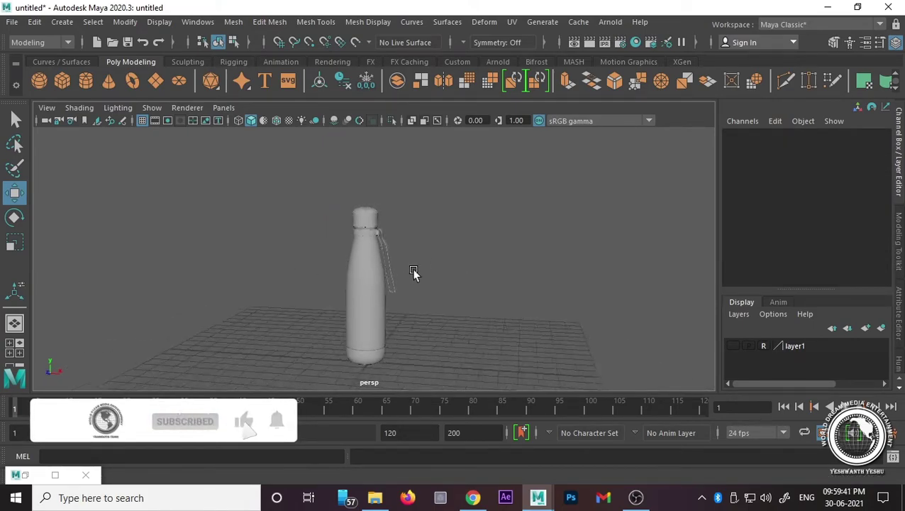
{"action": "left_click", "coordinate": [409, 315]}
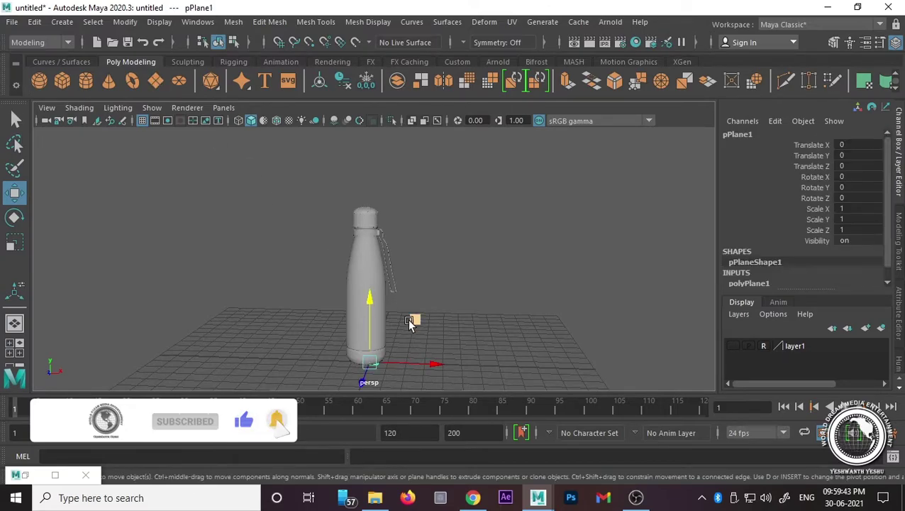
{"action": "key", "text": "r"}
{"action": "left_click_drag", "start_coordinate": [373, 362], "coordinate": [651, 298]}
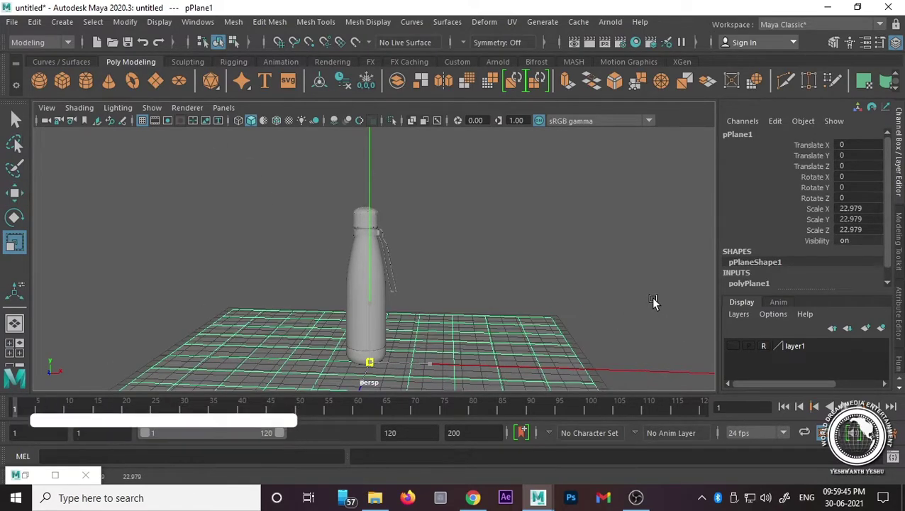
{"action": "left_click", "coordinate": [381, 227]}
Step: Hide the viewport grid and expand polyPlane1's settings in the Channel Box
{"action": "mouse_move", "coordinate": [500, 233]}
{"action": "left_mouse_down", "text": "alt"}
{"action": "mouse_move", "coordinate": [533, 262]}
{"action": "mouse_move", "coordinate": [458, 291]}
{"action": "left_mouse_up", "text": "alt"}
{"action": "right_click_drag", "start_coordinate": [458, 290], "coordinate": [467, 96]}
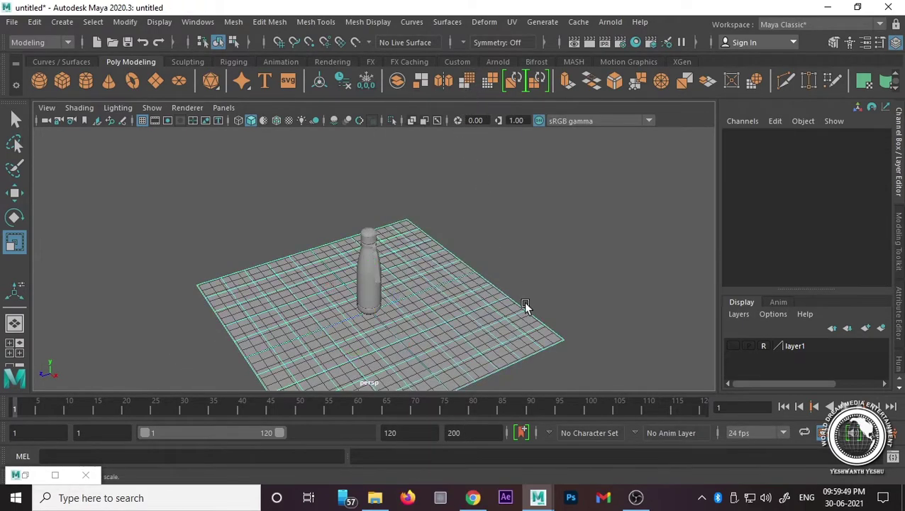
{"action": "left_click", "coordinate": [558, 328]}
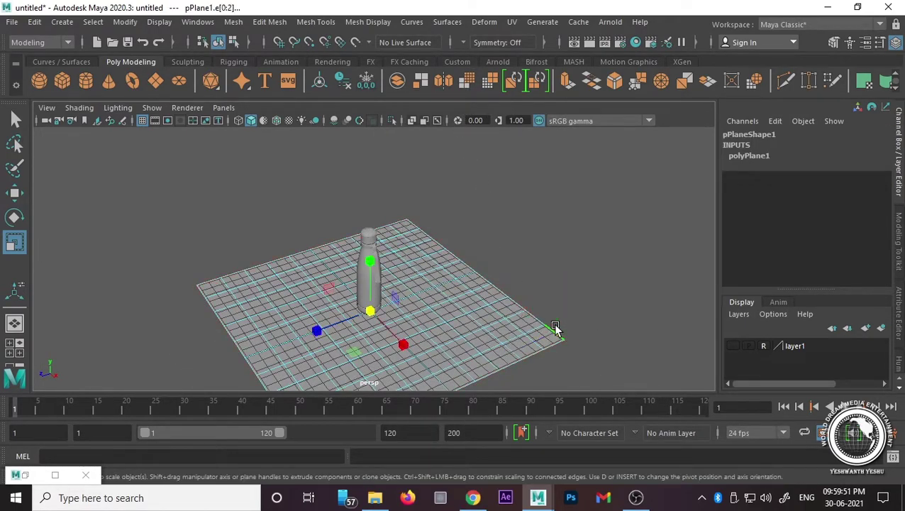
{"action": "right_click_drag", "start_coordinate": [506, 311], "coordinate": [527, 284]}
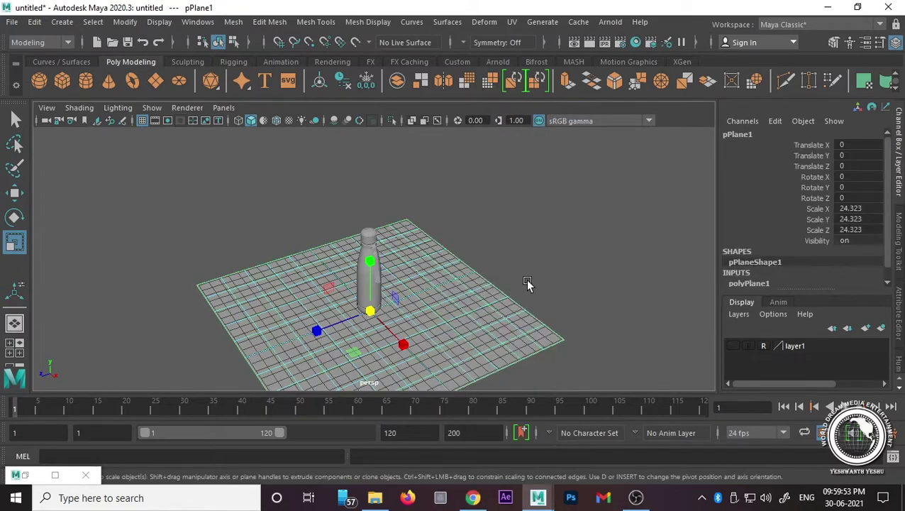
{"action": "left_click", "coordinate": [142, 121]}
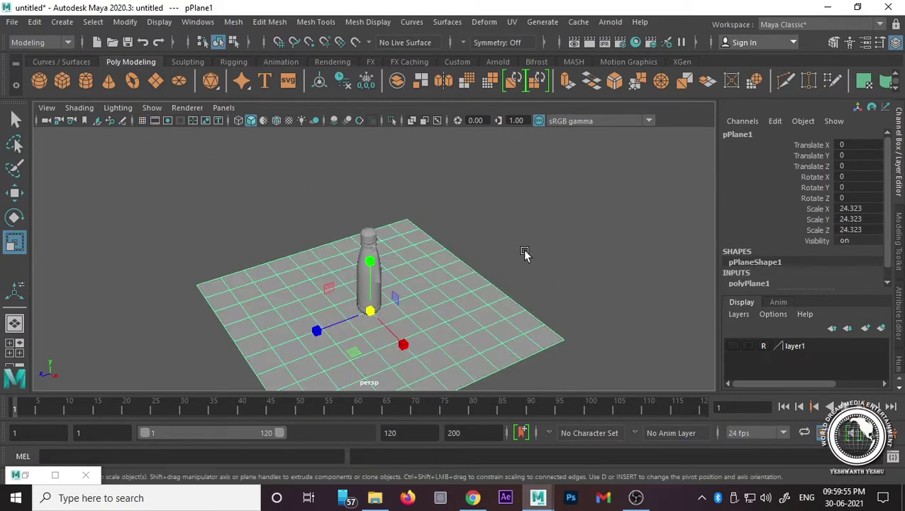
{"action": "left_click", "coordinate": [768, 283]}
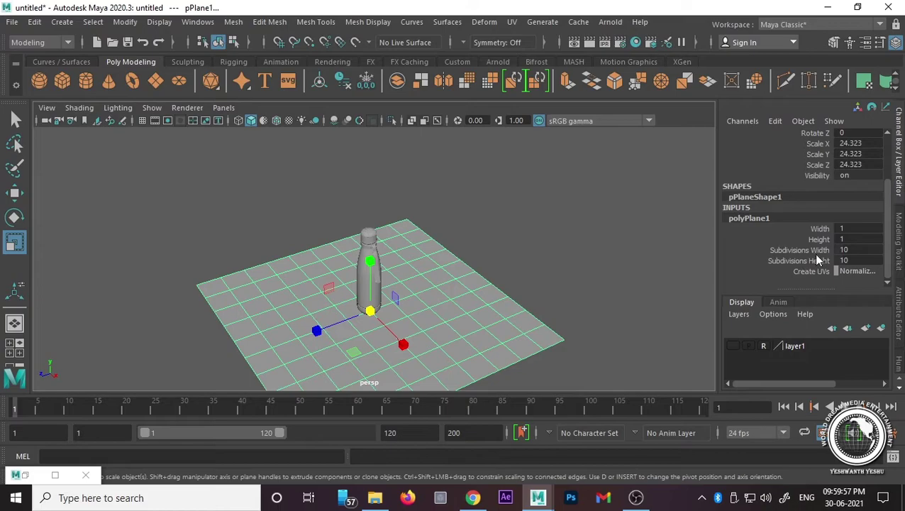
Step: Reduce the plane's subdivisions to 1 and extrude its back edge upward into a wall
{"action": "left_click", "coordinate": [816, 252]}
{"action": "middle_click_drag", "start_coordinate": [652, 217], "coordinate": [527, 217]}
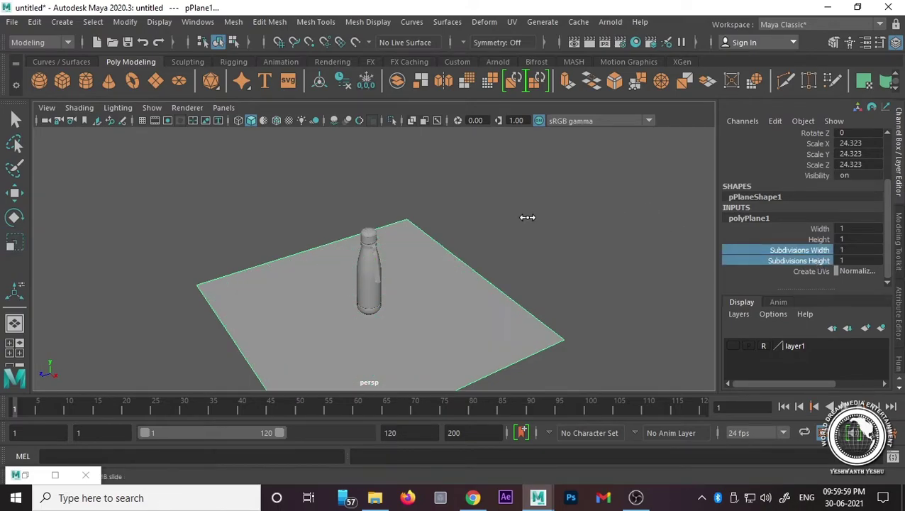
{"action": "right_click_drag", "start_coordinate": [470, 274], "coordinate": [480, 213]}
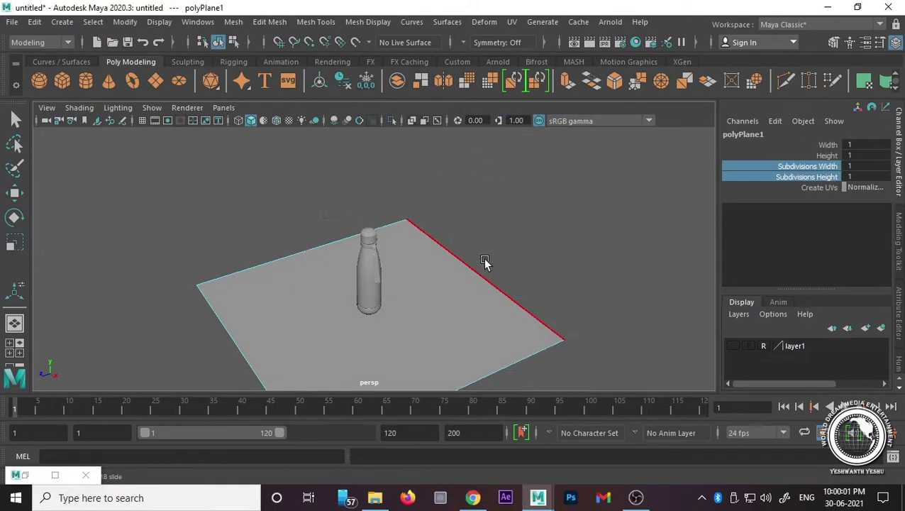
{"action": "key", "text": "space"}
{"action": "left_click", "coordinate": [586, 186]}
{"action": "key", "text": "w"}
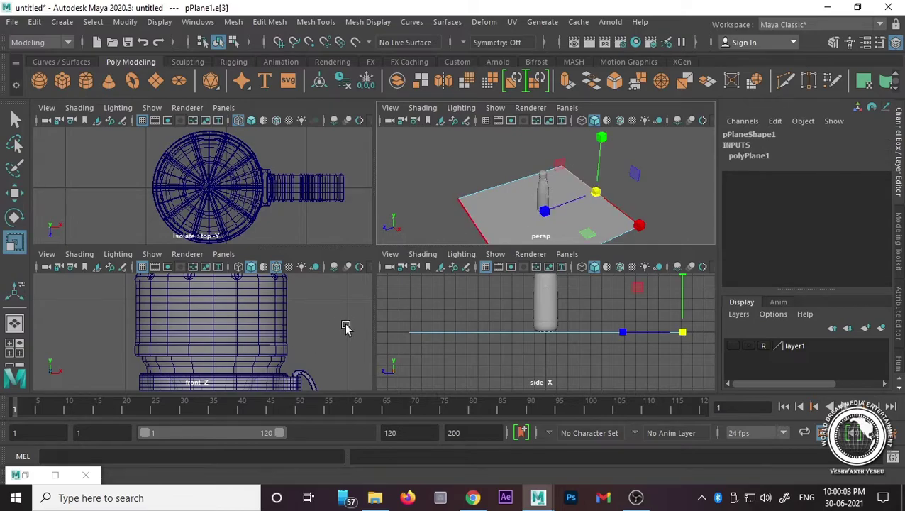
{"action": "key", "text": "w"}
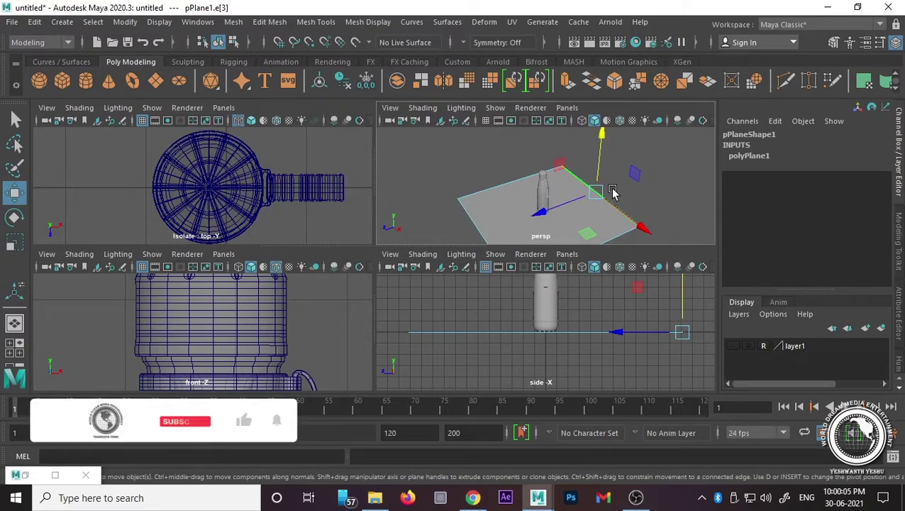
{"action": "key", "text": "ctrl+e"}
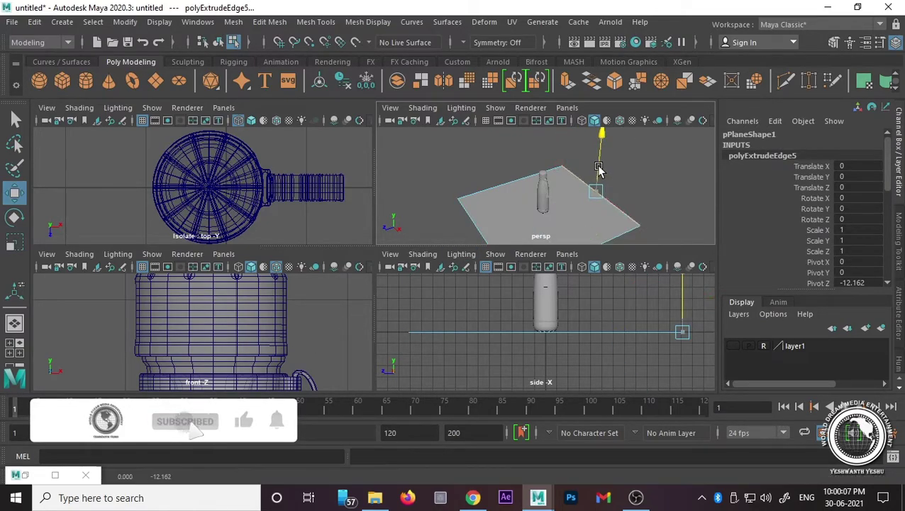
{"action": "left_click", "coordinate": [599, 172]}
{"action": "key", "text": "f"}
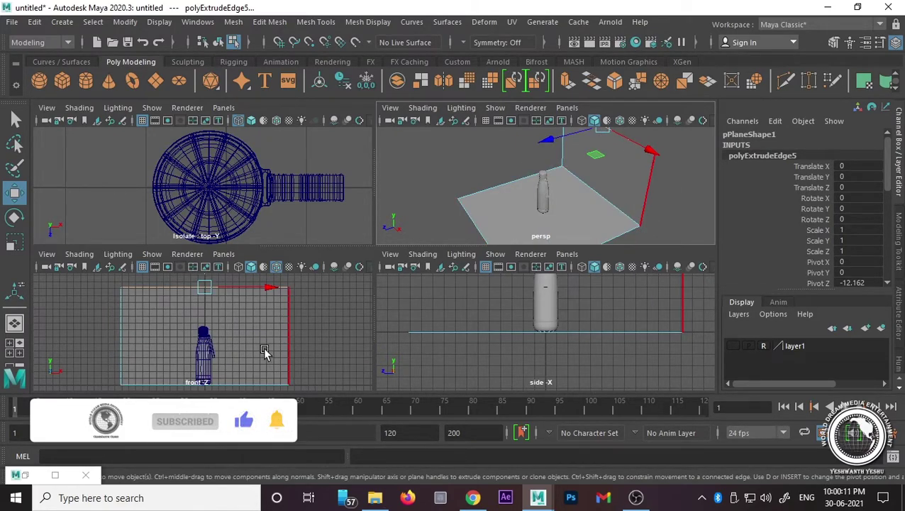
{"action": "key", "text": "space"}
{"action": "key", "text": "space"}
{"action": "key", "text": "space"}
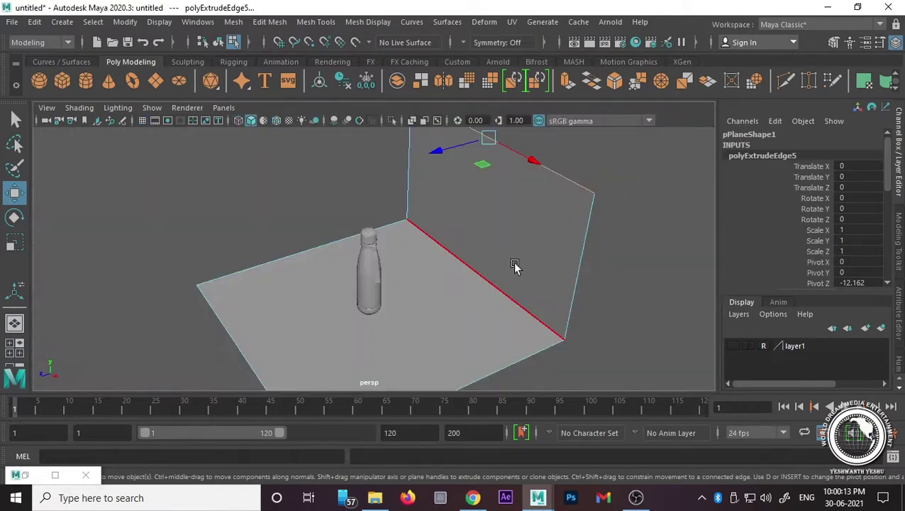
Step: Bevel the corner edge between floor and wall with 9 segments for a rounded bend
{"action": "left_click", "coordinate": [493, 285]}
{"action": "mouse_move", "coordinate": [464, 309]}
{"action": "left_mouse_down", "text": "alt"}
{"action": "mouse_move", "coordinate": [491, 288]}
{"action": "mouse_move", "coordinate": [477, 303]}
{"action": "left_mouse_up", "text": "alt"}
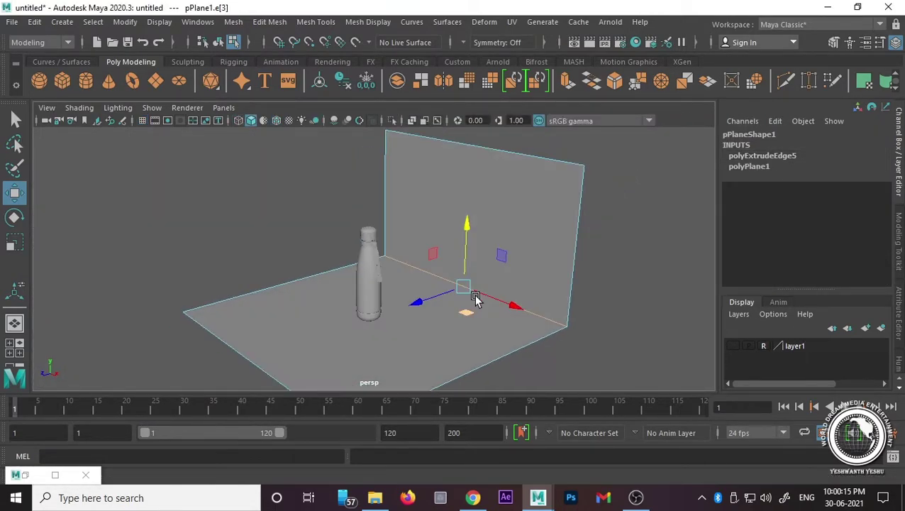
{"action": "left_click", "coordinate": [270, 22]}
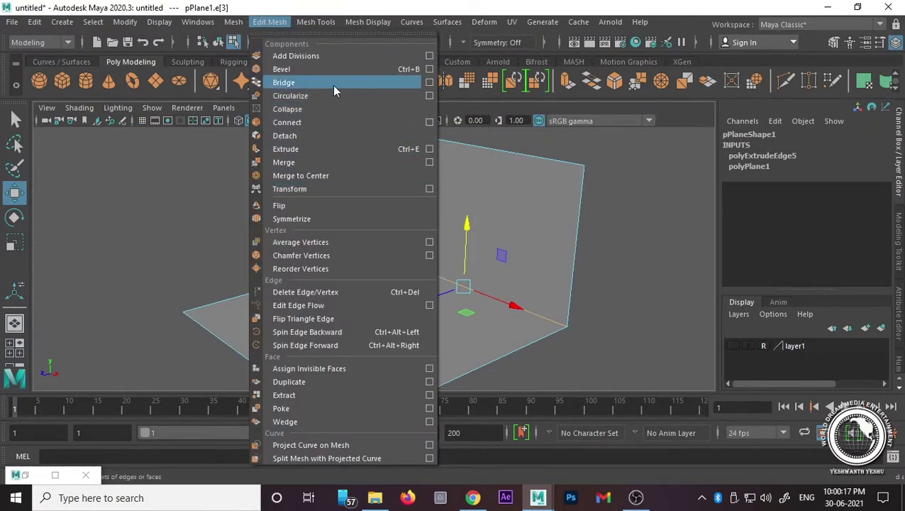
{"action": "left_click", "coordinate": [342, 70]}
{"action": "mouse_move", "coordinate": [344, 314]}
{"action": "left_mouse_down", "text": "alt"}
{"action": "mouse_move", "coordinate": [495, 293]}
{"action": "mouse_move", "coordinate": [481, 293]}
{"action": "left_mouse_up", "text": "alt"}
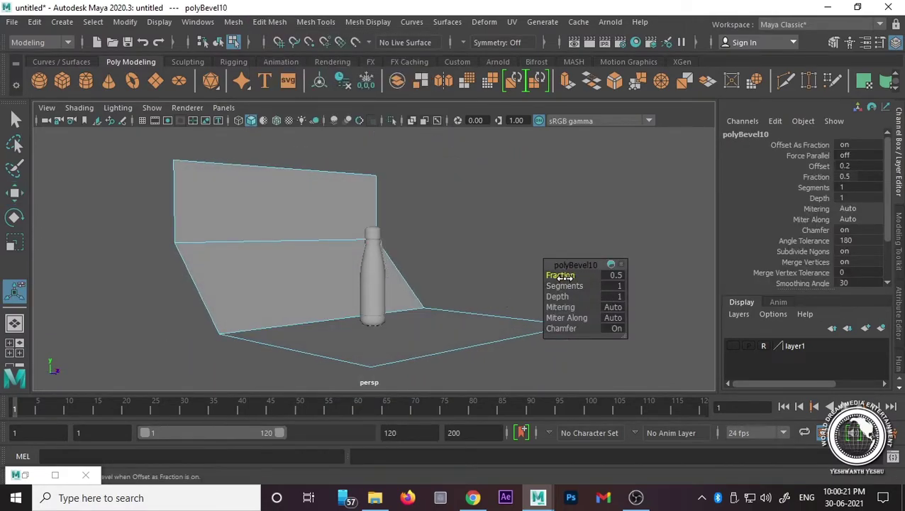
{"action": "left_click_drag", "start_coordinate": [565, 285], "coordinate": [589, 285]}
{"action": "mouse_move", "coordinate": [461, 303]}
{"action": "left_mouse_down", "text": "alt"}
{"action": "mouse_move", "coordinate": [320, 321]}
{"action": "mouse_move", "coordinate": [362, 240]}
{"action": "left_mouse_up", "text": "alt"}
{"action": "right_click", "coordinate": [364, 129]}
{"action": "left_click", "coordinate": [510, 230]}
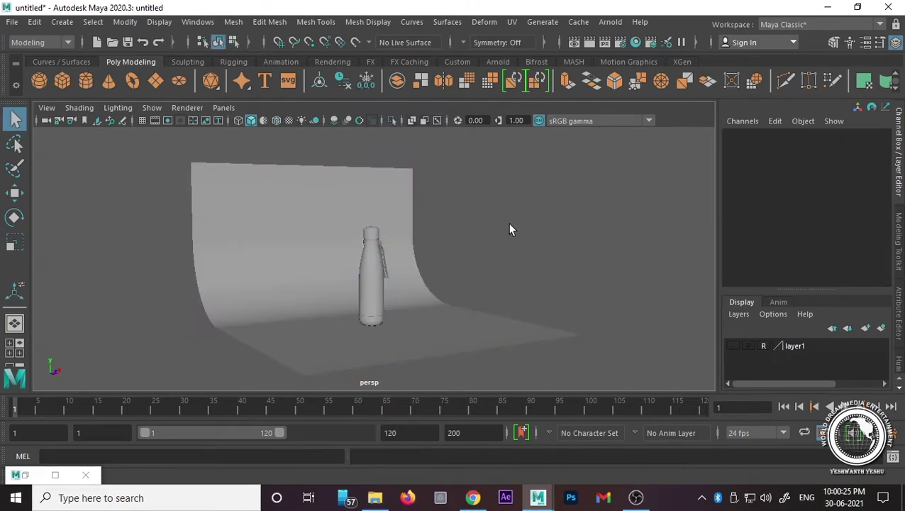
{"action": "left_click_drag", "start_coordinate": [509, 229], "coordinate": [487, 314], "text": "alt"}
Step: Raise the backdrop's top edge to heighten the wall, then return to object mode
{"action": "left_click", "coordinate": [446, 305]}
{"action": "key", "text": "r"}
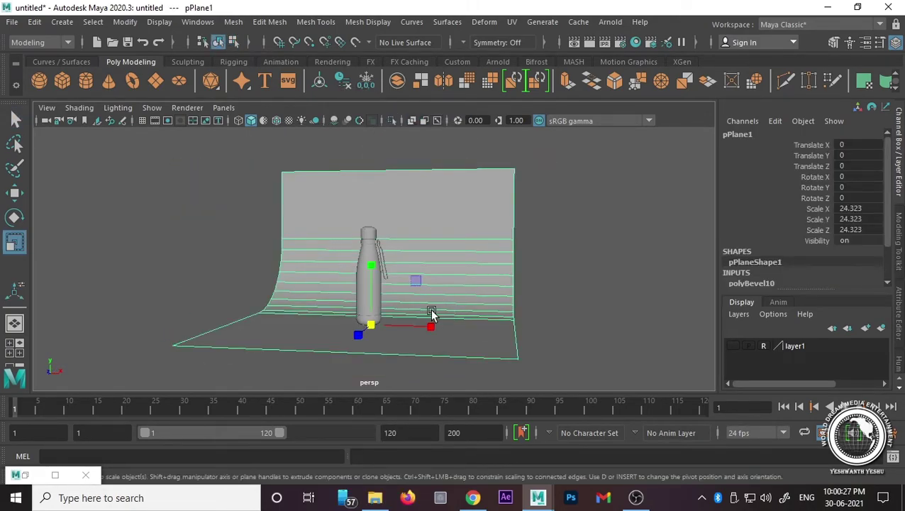
{"action": "left_click_drag", "start_coordinate": [432, 315], "coordinate": [481, 322], "text": "alt"}
{"action": "left_click", "coordinate": [622, 250]}
{"action": "right_click", "coordinate": [476, 228]}
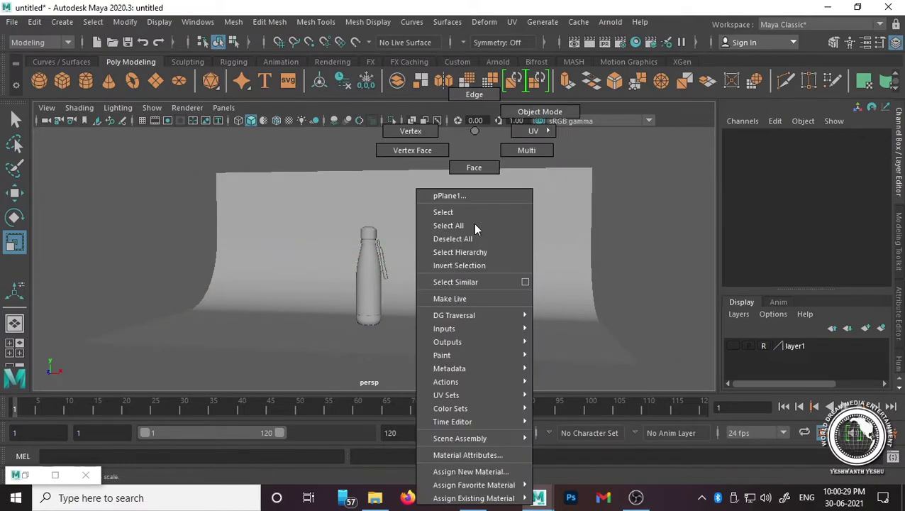
{"action": "right_click_drag", "start_coordinate": [474, 223], "coordinate": [476, 105]}
{"action": "left_click", "coordinate": [477, 171]}
{"action": "left_click_drag", "start_coordinate": [477, 171], "coordinate": [474, 244], "text": "alt"}
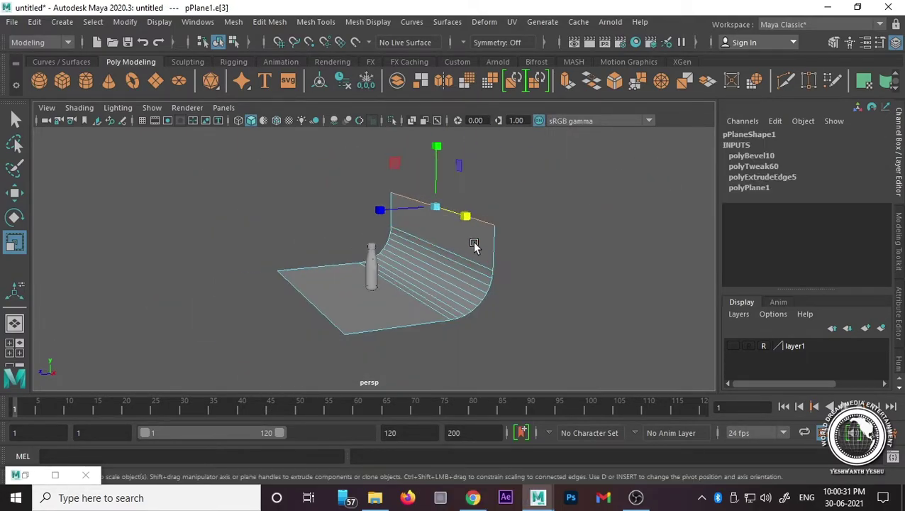
{"action": "key", "text": "w"}
{"action": "left_click_drag", "start_coordinate": [437, 195], "coordinate": [446, 121]}
{"action": "right_click", "coordinate": [467, 165]}
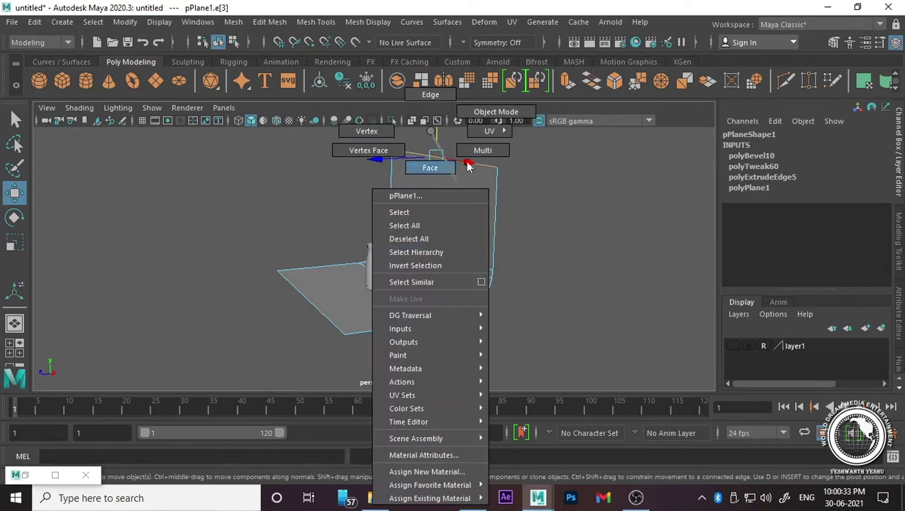
{"action": "left_click", "coordinate": [496, 112]}
{"action": "left_click", "coordinate": [131, 141]}
{"action": "left_click", "coordinate": [62, 22]}
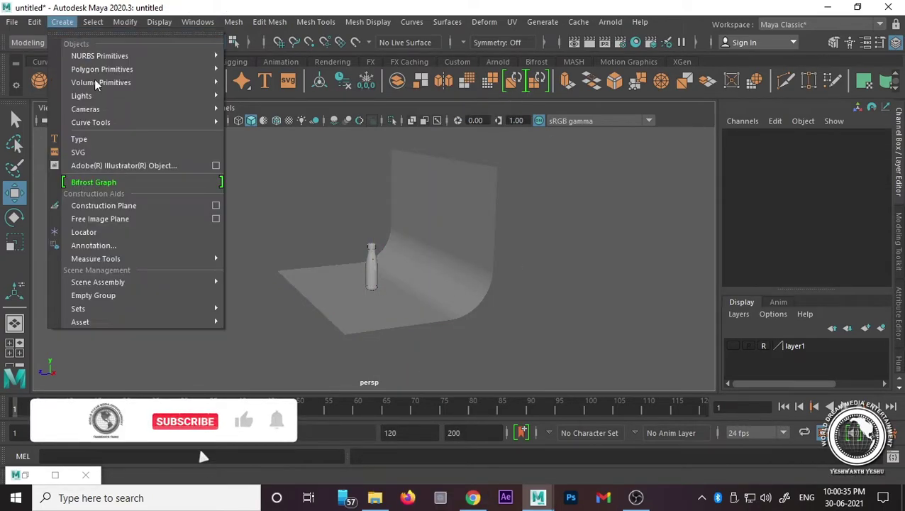
{"action": "mouse_move", "coordinate": [86, 109]}
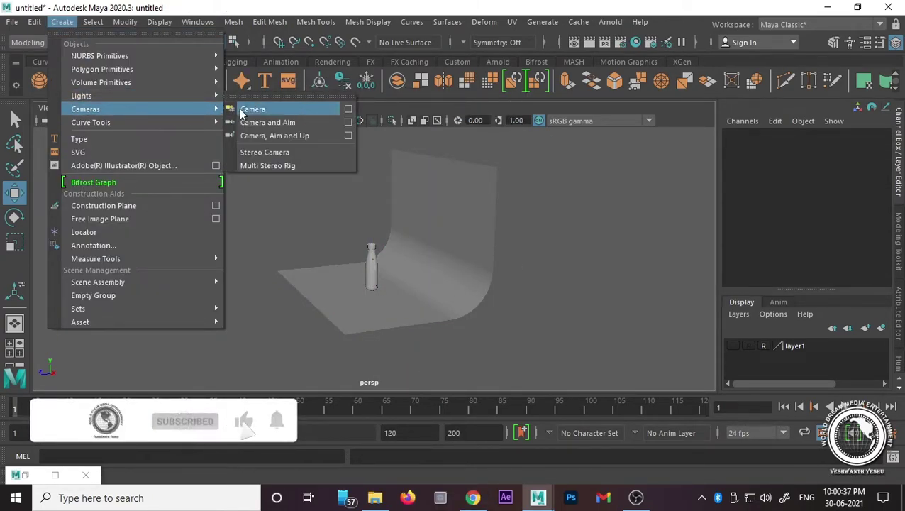
Step: Create camera1, move it back along Z to 18.735, and look through it
{"action": "left_click", "coordinate": [242, 111]}
{"action": "left_click_drag", "start_coordinate": [310, 293], "coordinate": [205, 304]}
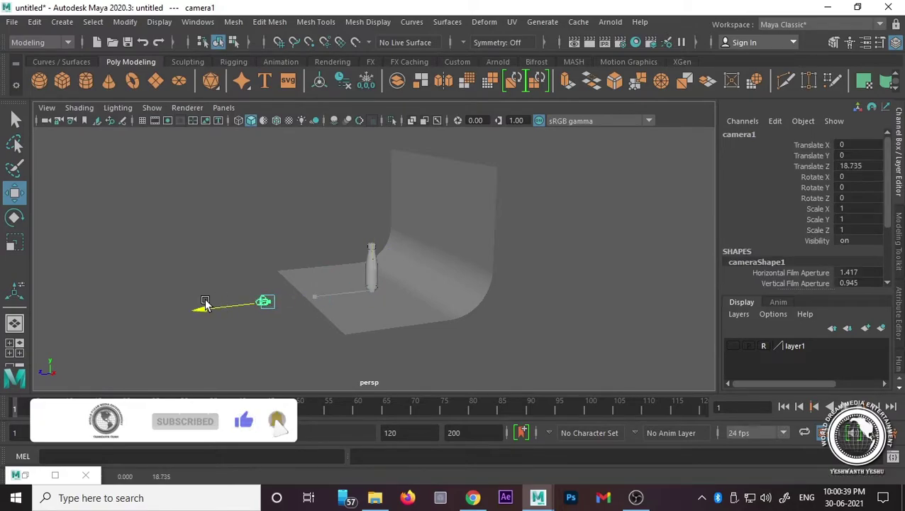
{"action": "left_click", "coordinate": [223, 107]}
{"action": "mouse_move", "coordinate": [245, 121]}
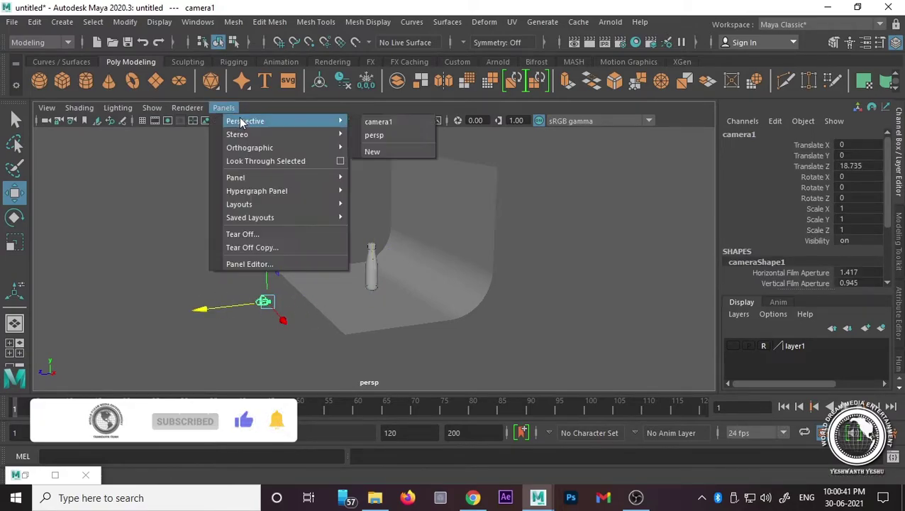
{"action": "left_click", "coordinate": [386, 122]}
{"action": "key", "text": "space"}
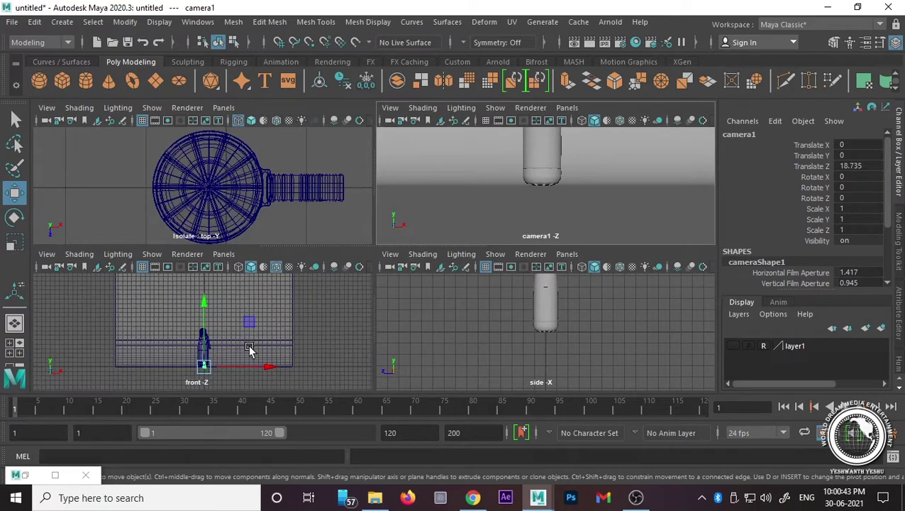
Step: Dolly camera1 back and lower it to frame the bottle with the resolution gate shown, then maximize its view
{"action": "scroll", "coordinate": [561, 307], "scroll_direction": "down", "scroll_amount": 3}
{"action": "scroll", "coordinate": [521, 323], "scroll_direction": "down", "scroll_amount": 2}
{"action": "left_click_drag", "start_coordinate": [479, 332], "coordinate": [476, 302]}
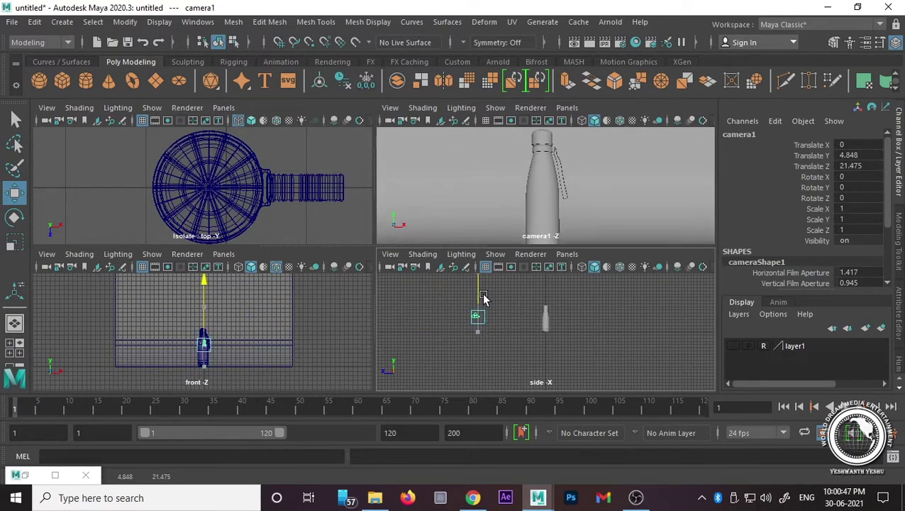
{"action": "left_click", "coordinate": [499, 119]}
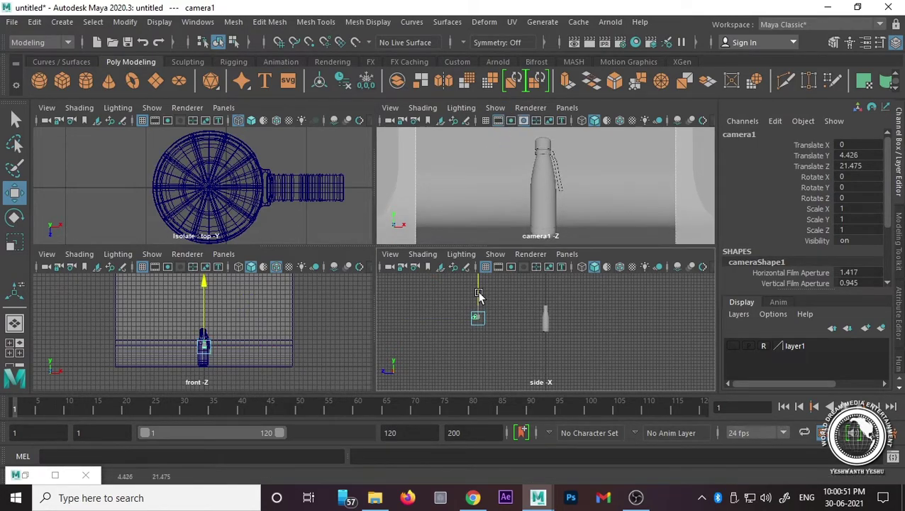
{"action": "left_click_drag", "start_coordinate": [480, 297], "coordinate": [479, 304]}
{"action": "key", "text": "space"}
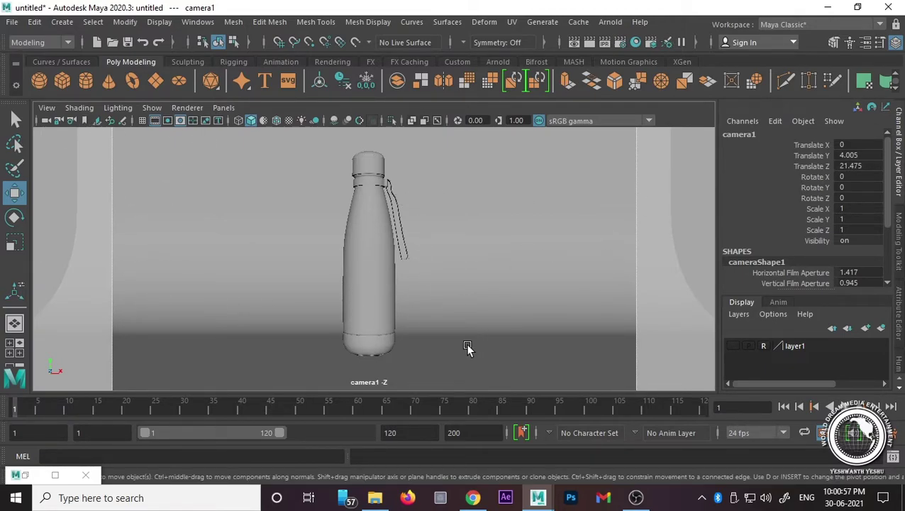
Step: Turn on textured display and return the view to the persp camera, orbiting around the bottle
{"action": "left_click", "coordinate": [288, 121]}
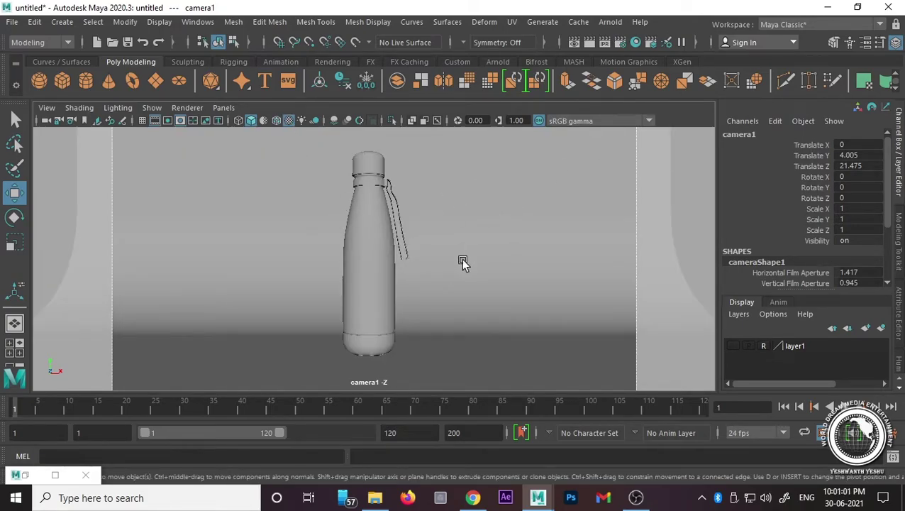
{"action": "left_click", "coordinate": [224, 108]}
{"action": "mouse_move", "coordinate": [261, 122]}
{"action": "left_click", "coordinate": [398, 134]}
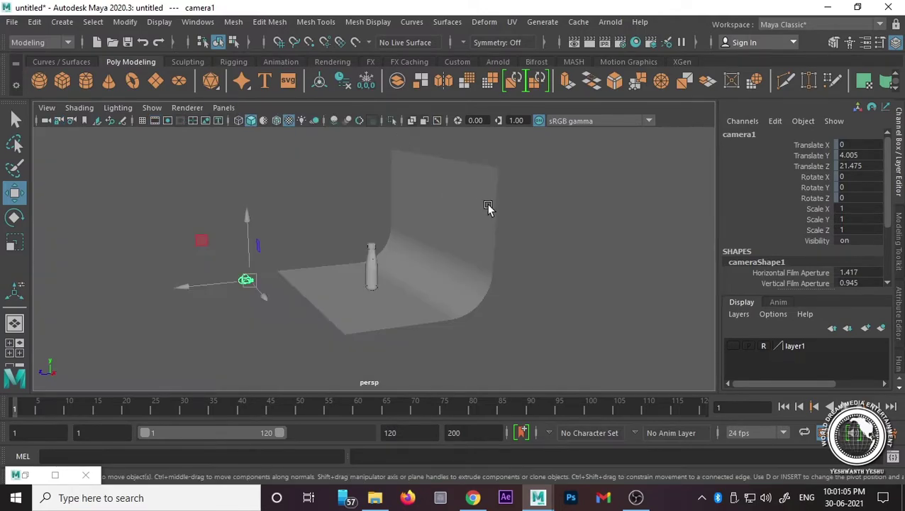
{"action": "key", "text": "space"}
{"action": "key", "text": "space"}
{"action": "scroll", "coordinate": [363, 300], "scroll_direction": "up", "scroll_amount": 3}
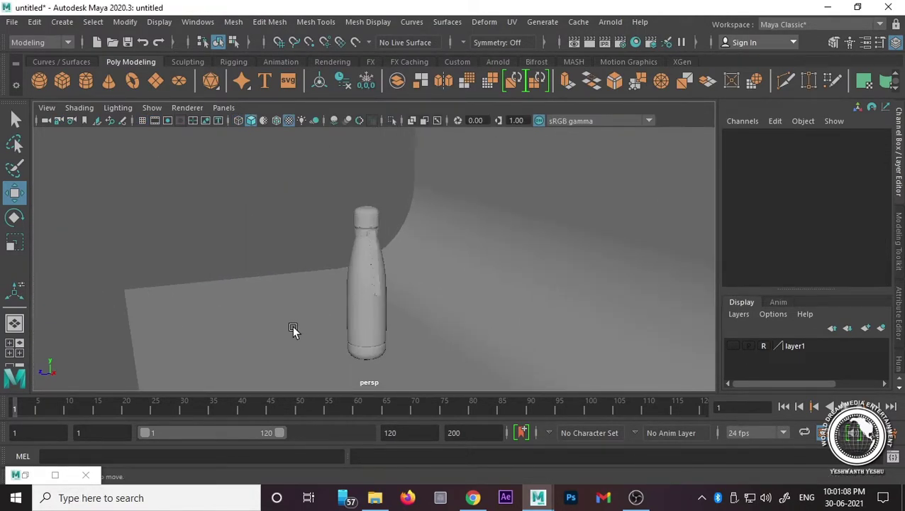
{"action": "mouse_move", "coordinate": [292, 329]}
{"action": "left_mouse_down", "text": "alt"}
{"action": "mouse_move", "coordinate": [365, 329]}
{"action": "mouse_move", "coordinate": [384, 347]}
{"action": "left_mouse_up", "text": "alt"}
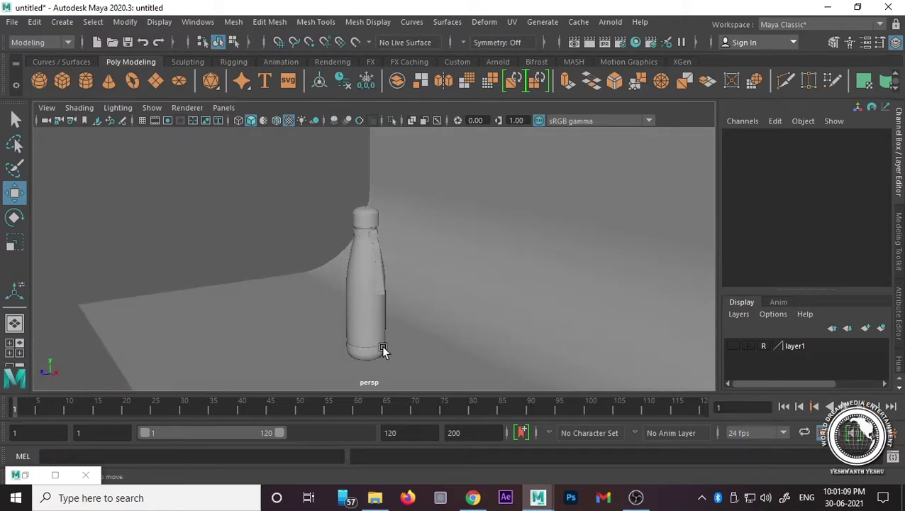
{"action": "left_click", "coordinate": [637, 498]}
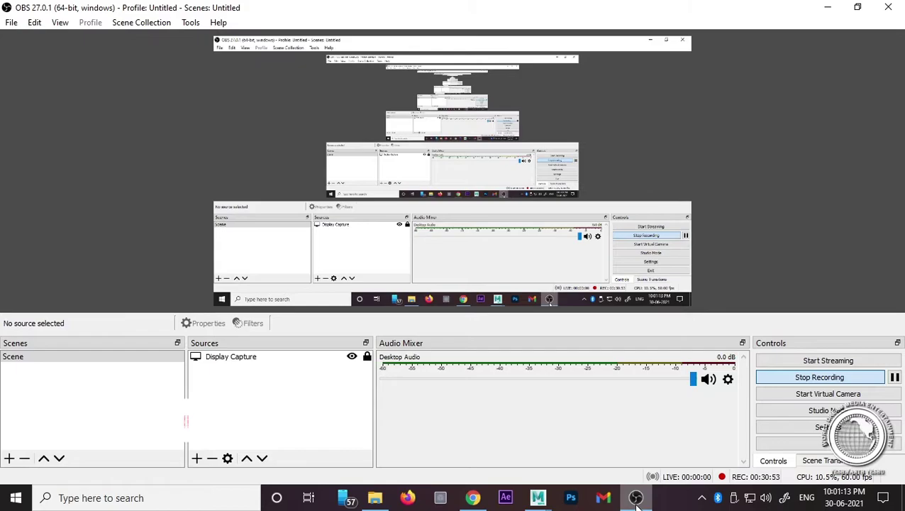
{"action": "left_click", "coordinate": [636, 500]}
Step: Select the bottle body and toggle the reference image layer off and back on to compare
{"action": "scroll", "coordinate": [360, 257], "scroll_direction": "up", "scroll_amount": 3}
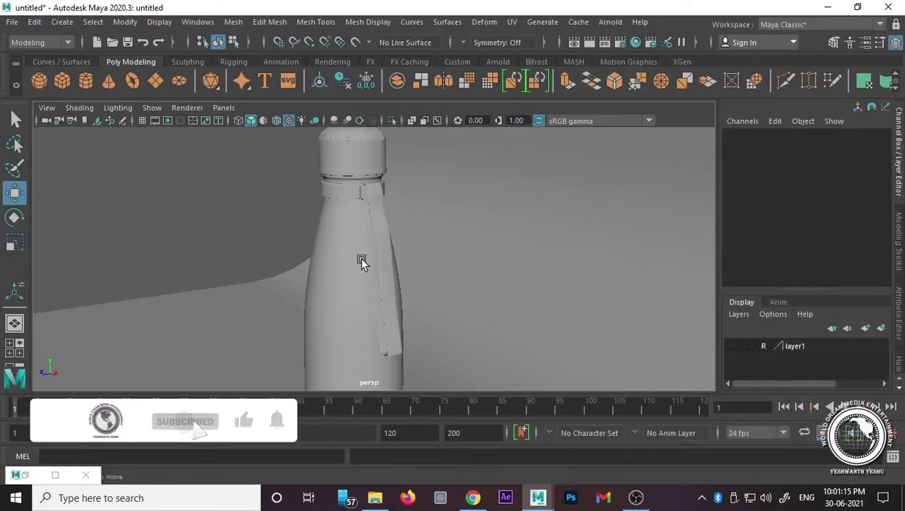
{"action": "mouse_move", "coordinate": [305, 278]}
{"action": "left_mouse_down", "text": "alt"}
{"action": "mouse_move", "coordinate": [384, 267]}
{"action": "mouse_move", "coordinate": [352, 272]}
{"action": "left_mouse_up", "text": "alt"}
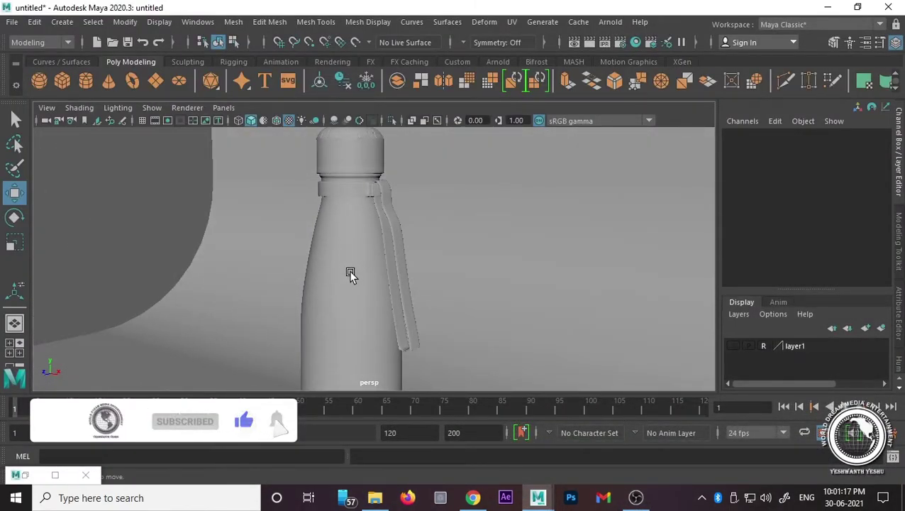
{"action": "left_click", "coordinate": [360, 279]}
{"action": "scroll", "coordinate": [360, 277], "scroll_direction": "down", "scroll_amount": 3}
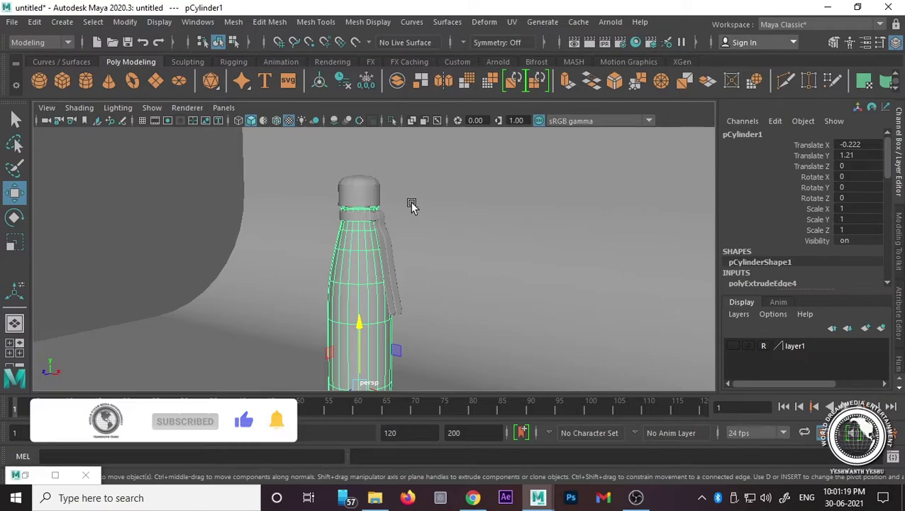
{"action": "left_click", "coordinate": [733, 345]}
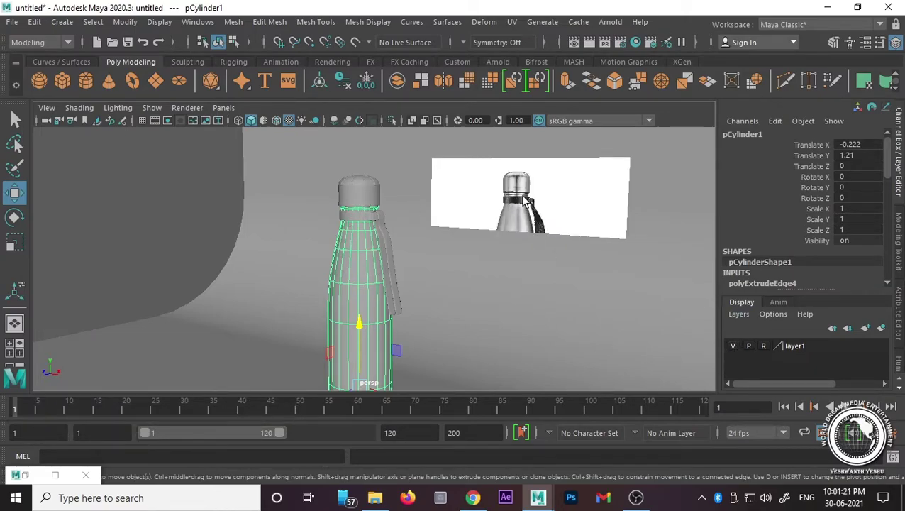
{"action": "left_click", "coordinate": [734, 346]}
{"action": "scroll", "coordinate": [323, 246], "scroll_direction": "up", "scroll_amount": 3}
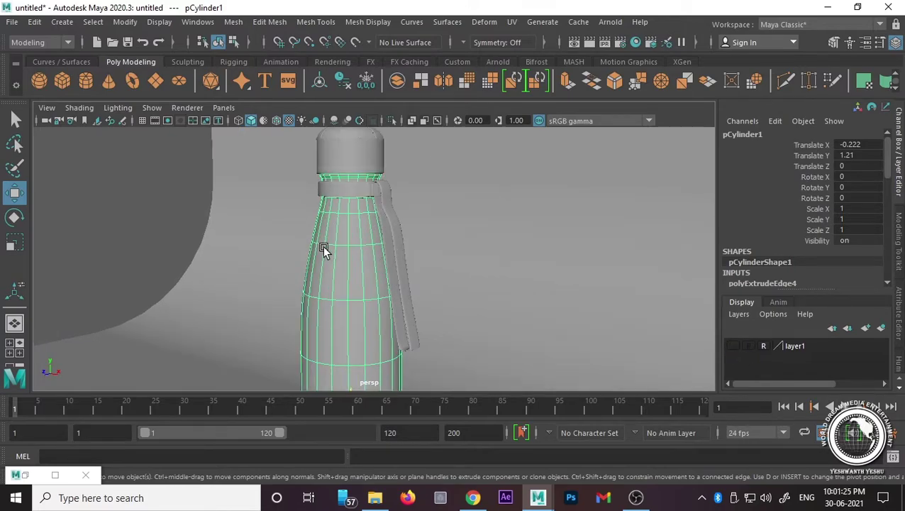
{"action": "scroll", "coordinate": [323, 245], "scroll_direction": "down", "scroll_amount": 2}
{"action": "left_click", "coordinate": [733, 346]}
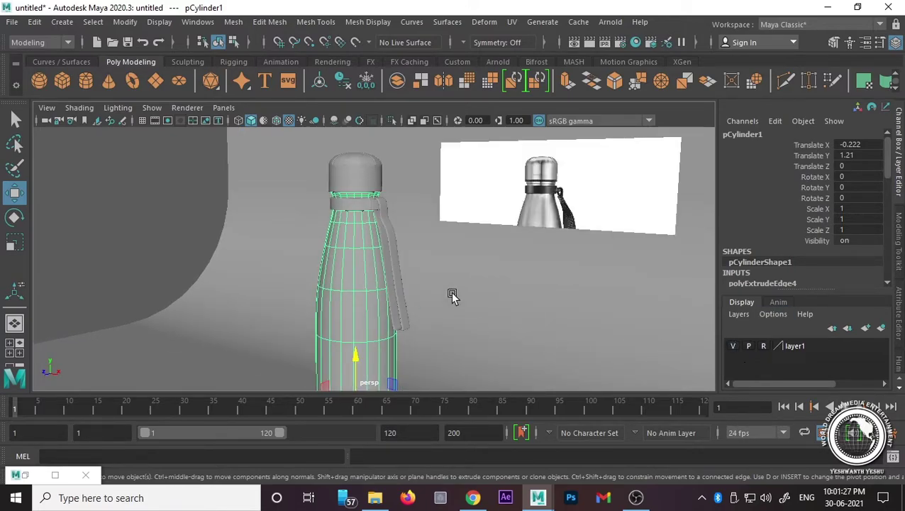
{"action": "scroll", "coordinate": [461, 287], "scroll_direction": "down", "scroll_amount": 1}
Step: Inspect the bottle against the reference in the maximized front view, panning up to the cap
{"action": "key", "text": "space"}
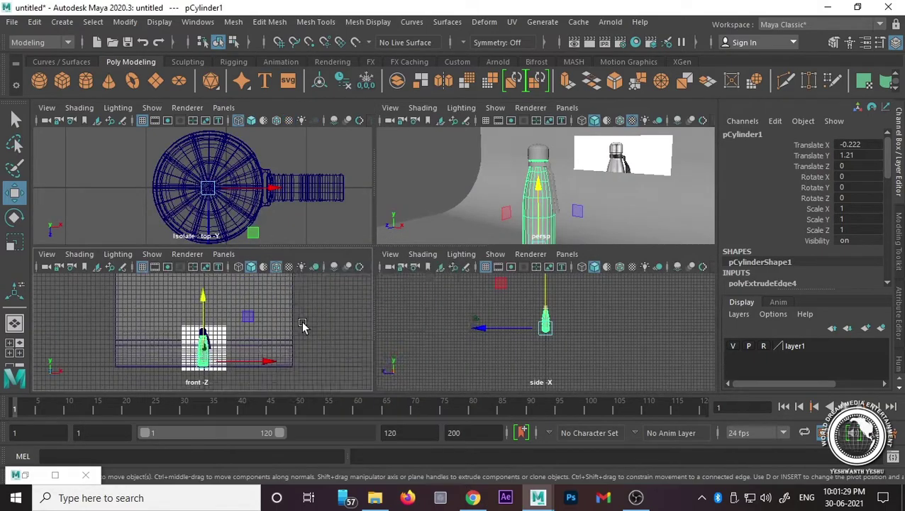
{"action": "key", "text": "space"}
{"action": "mouse_move", "coordinate": [423, 324]}
{"action": "middle_mouse_down", "text": "alt"}
{"action": "mouse_move", "coordinate": [424, 255]}
{"action": "mouse_move", "coordinate": [436, 312]}
{"action": "middle_mouse_up", "text": "alt"}
{"action": "scroll", "coordinate": [441, 307], "scroll_direction": "up", "scroll_amount": 2}
{"action": "scroll", "coordinate": [442, 307], "scroll_direction": "up", "scroll_amount": 2}
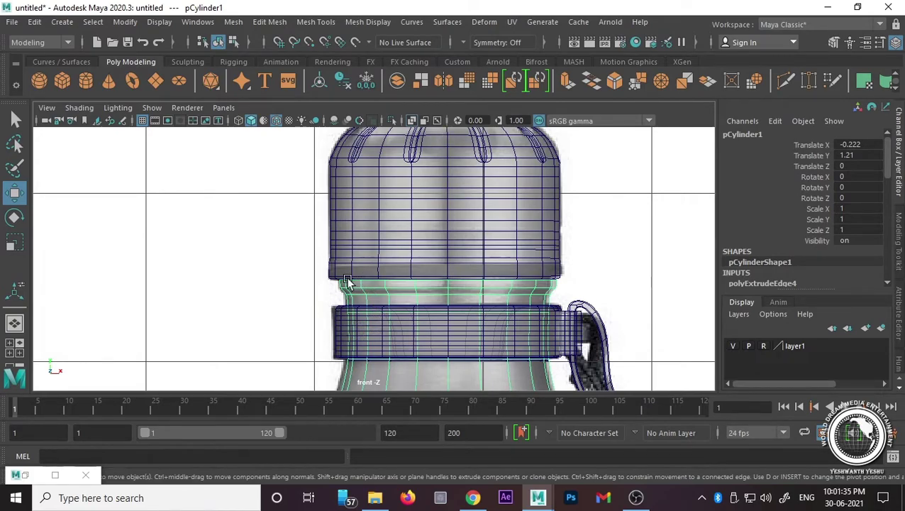
{"action": "middle_click_drag", "start_coordinate": [549, 321], "coordinate": [522, 227], "text": "alt"}
{"action": "scroll", "coordinate": [428, 255], "scroll_direction": "down", "scroll_amount": 4}
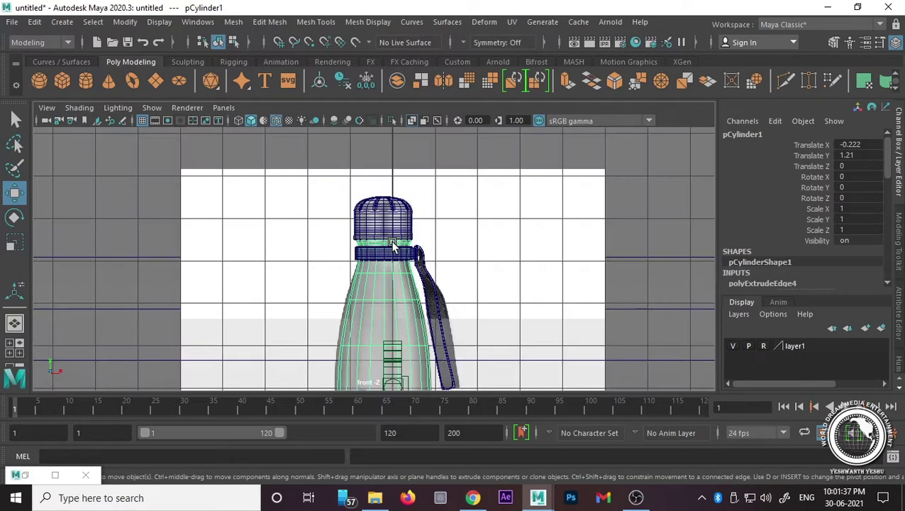
{"action": "scroll", "coordinate": [427, 256], "scroll_direction": "up", "scroll_amount": 3}
Step: Select the backdrop plane pPlane1 in the front view
{"action": "left_click", "coordinate": [574, 234]}
{"action": "scroll", "coordinate": [548, 245], "scroll_direction": "down", "scroll_amount": 3}
{"action": "scroll", "coordinate": [544, 247], "scroll_direction": "down", "scroll_amount": 3}
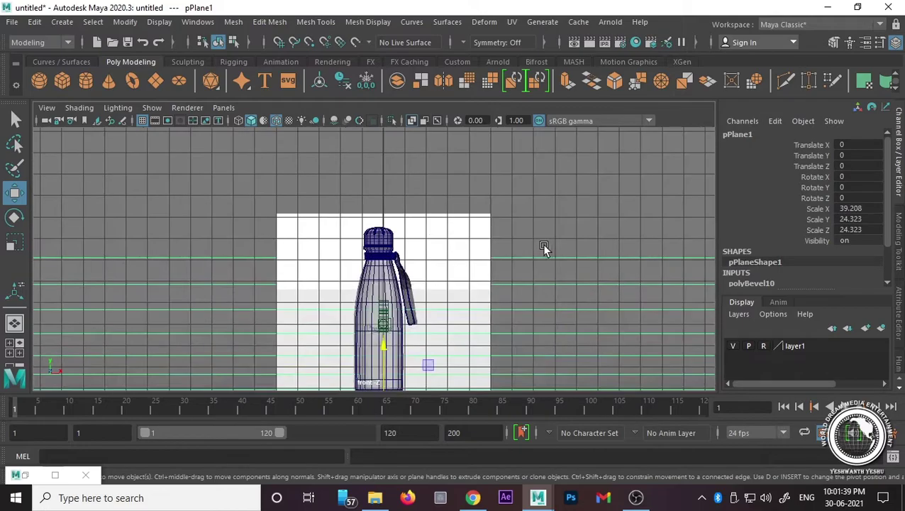
{"action": "scroll", "coordinate": [504, 249], "scroll_direction": "down", "scroll_amount": 2}
{"action": "scroll", "coordinate": [488, 257], "scroll_direction": "down", "scroll_amount": 2}
{"action": "scroll", "coordinate": [485, 258], "scroll_direction": "up", "scroll_amount": 8}
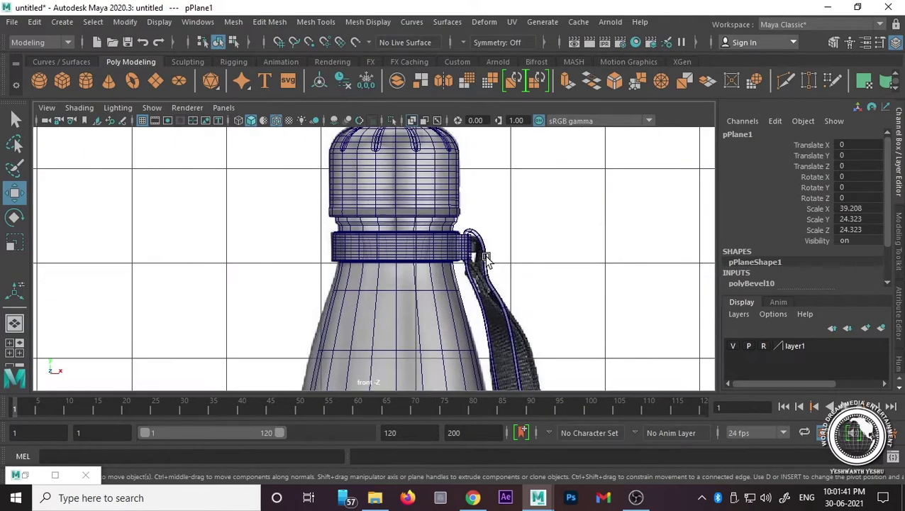
{"action": "scroll", "coordinate": [485, 258], "scroll_direction": "down", "scroll_amount": 5}
{"action": "scroll", "coordinate": [495, 256], "scroll_direction": "down", "scroll_amount": 2}
{"action": "scroll", "coordinate": [525, 261], "scroll_direction": "down", "scroll_amount": 2}
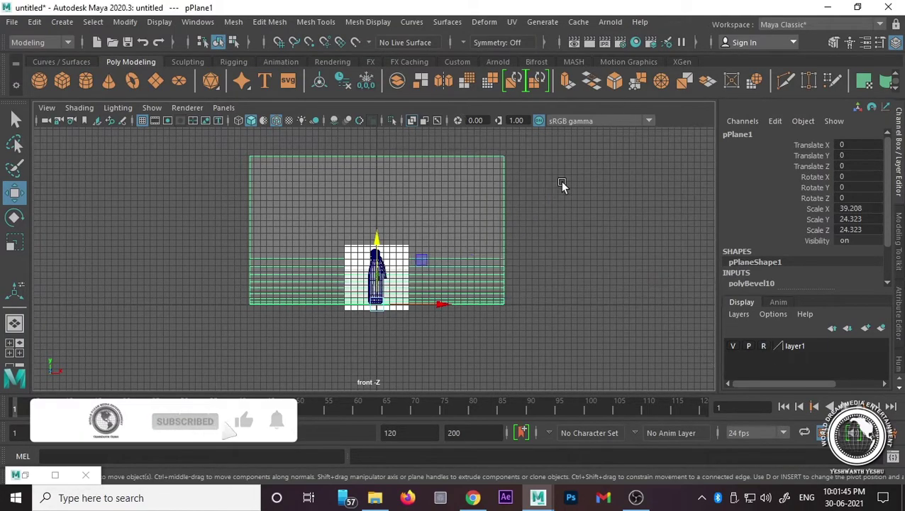
Step: View the whole curved backdrop in perspective, then open bottle reference.jpg from File Explorer
{"action": "key", "text": "space"}
{"action": "mouse_move", "coordinate": [505, 252]}
{"action": "left_mouse_down", "text": "alt"}
{"action": "mouse_move", "coordinate": [557, 238]}
{"action": "mouse_move", "coordinate": [500, 227]}
{"action": "mouse_move", "coordinate": [663, 222]}
{"action": "left_mouse_up", "text": "alt"}
{"action": "scroll", "coordinate": [532, 243], "scroll_direction": "down", "scroll_amount": 5}
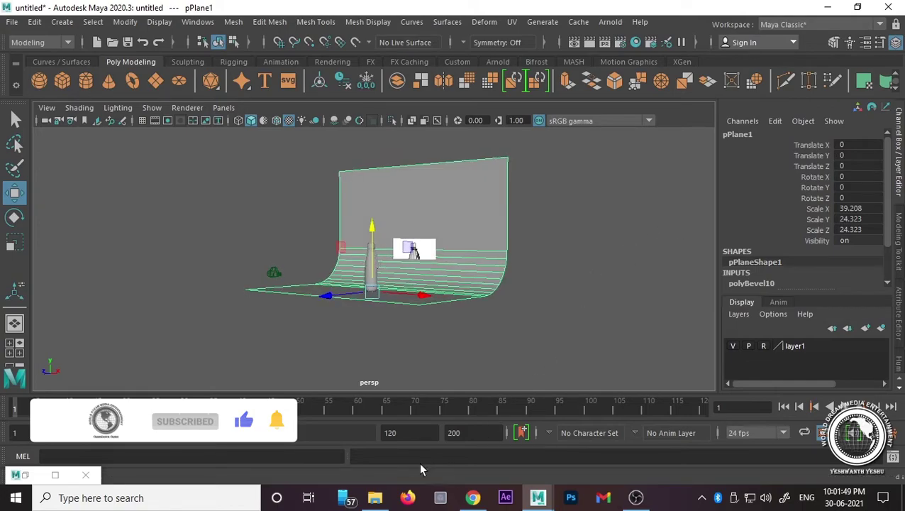
{"action": "left_click", "coordinate": [375, 497]}
{"action": "double_click", "coordinate": [152, 114]}
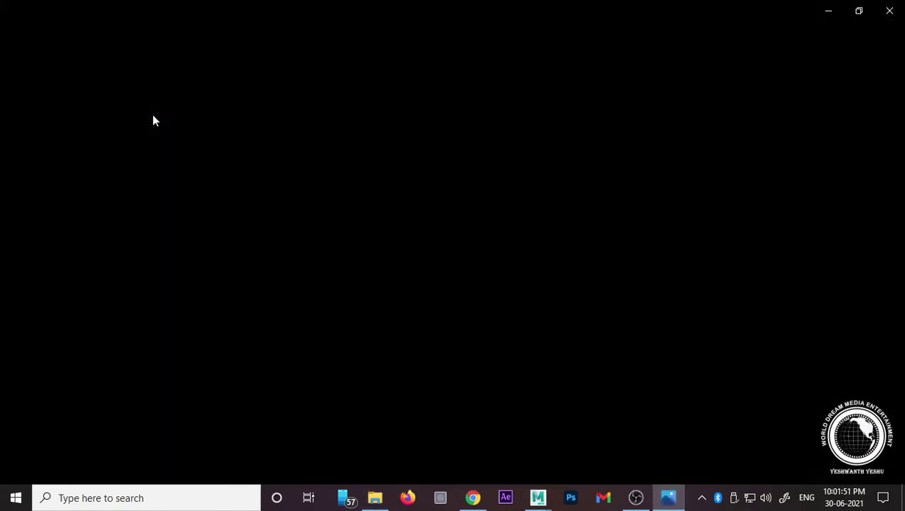
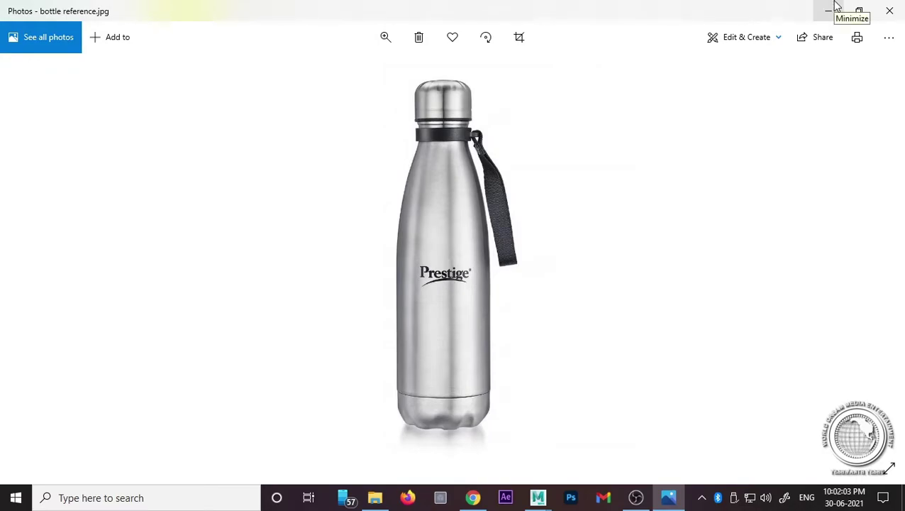
Step: Minimize the Photos window showing the bottle reference photo
{"action": "left_click", "coordinate": [828, 10]}
Step: Minimize File Explorer and hide the reference-image layer1
{"action": "left_click", "coordinate": [827, 7]}
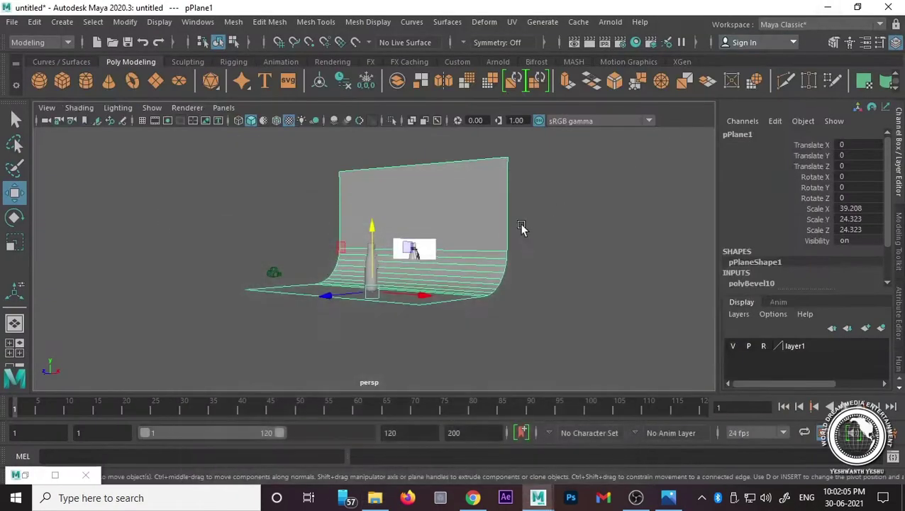
{"action": "scroll", "coordinate": [571, 279], "scroll_direction": "up", "scroll_amount": 2}
{"action": "scroll", "coordinate": [571, 278], "scroll_direction": "up", "scroll_amount": 3}
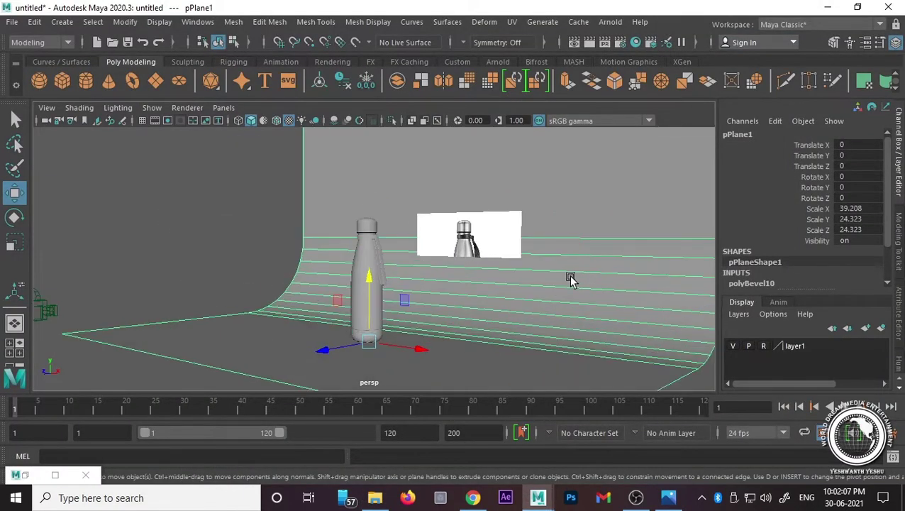
{"action": "left_click", "coordinate": [735, 346]}
{"action": "scroll", "coordinate": [398, 337], "scroll_direction": "up", "scroll_amount": 3}
{"action": "scroll", "coordinate": [343, 317], "scroll_direction": "up", "scroll_amount": 2}
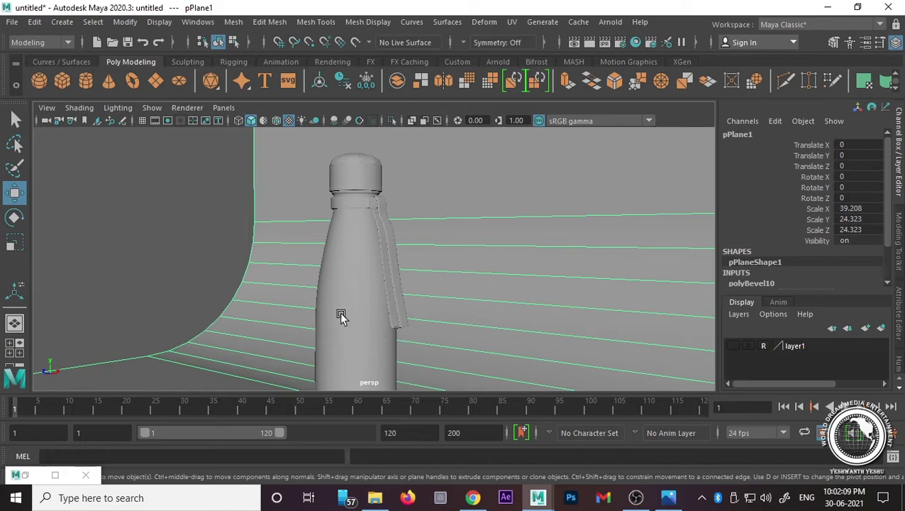
{"action": "scroll", "coordinate": [379, 304], "scroll_direction": "down", "scroll_amount": 2}
Step: Assign the bottle body a new aiStandardSurface blended 90% with the Chrome preset
{"action": "left_click", "coordinate": [379, 304]}
{"action": "right_click_drag", "start_coordinate": [198, 270], "coordinate": [234, 469]}
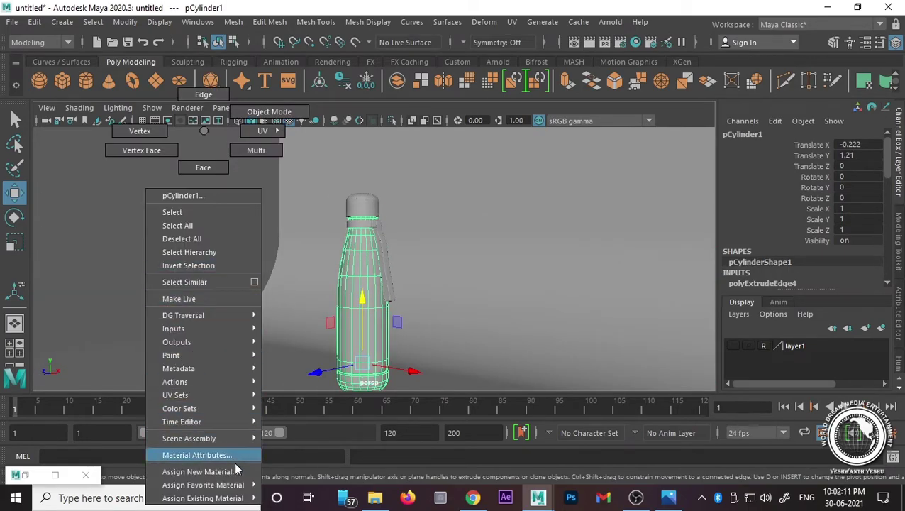
{"action": "left_click", "coordinate": [358, 274]}
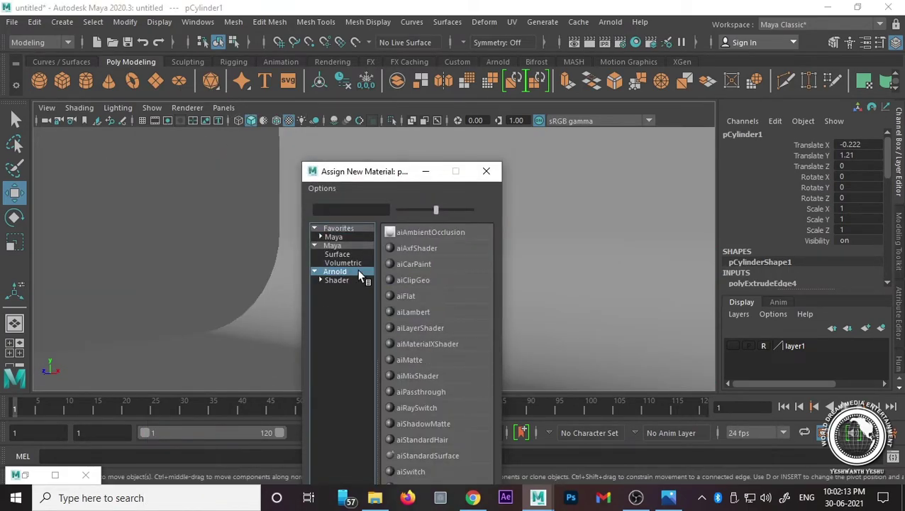
{"action": "left_click", "coordinate": [425, 458]}
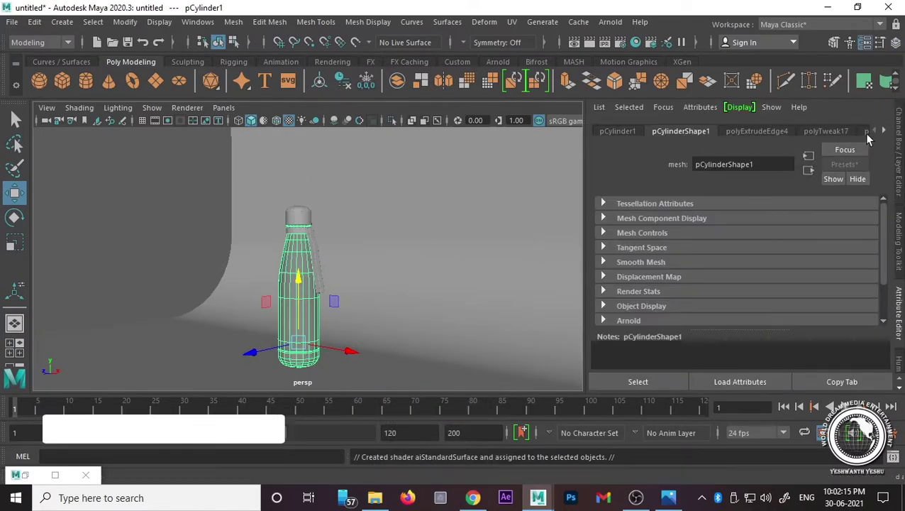
{"action": "left_click", "coordinate": [883, 132]}
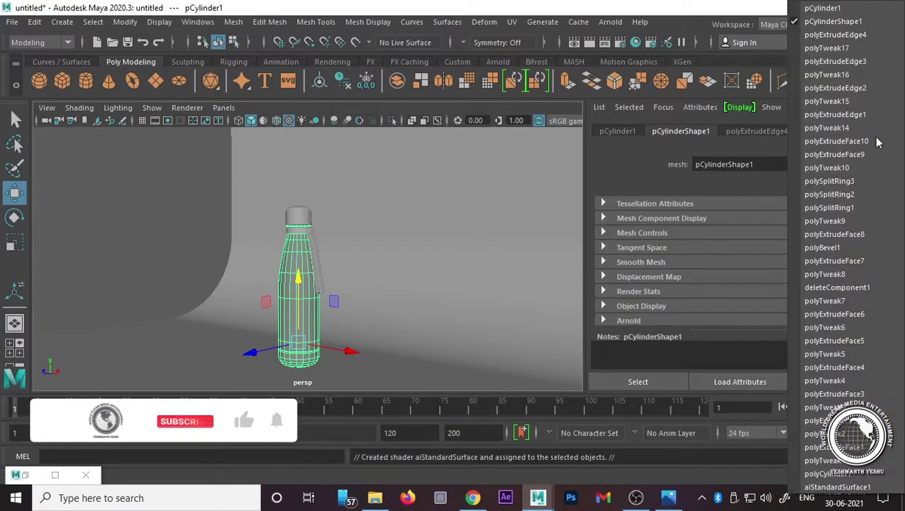
{"action": "left_click", "coordinate": [844, 484]}
{"action": "left_click", "coordinate": [846, 164]}
{"action": "mouse_move", "coordinate": [766, 131]}
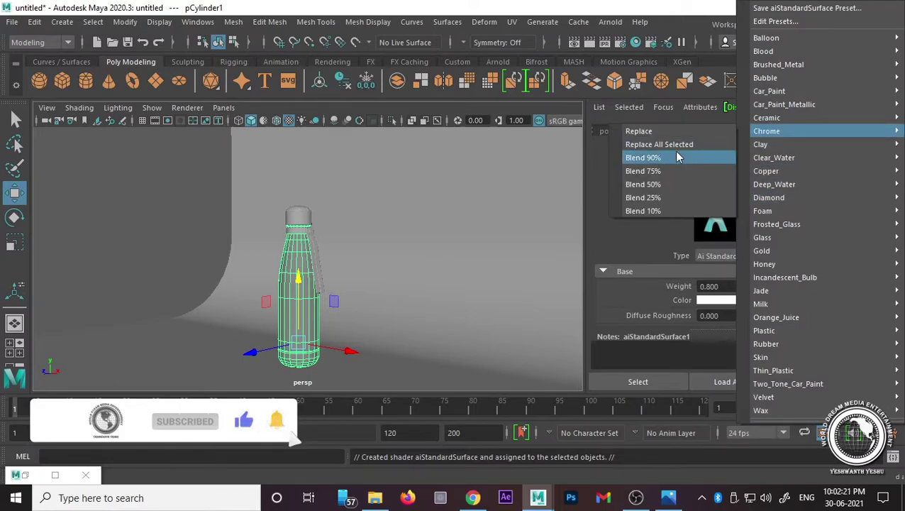
{"action": "left_click", "coordinate": [675, 158]}
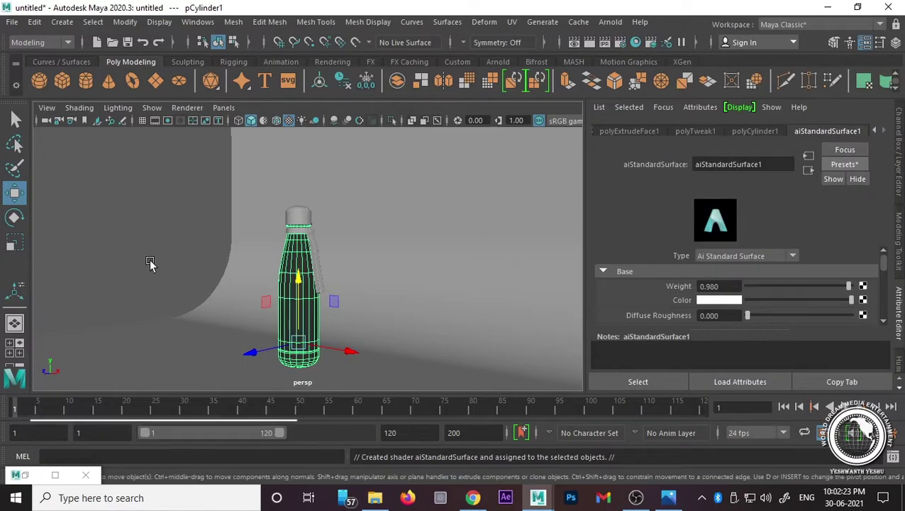
{"action": "left_click", "coordinate": [232, 272]}
{"action": "mouse_move", "coordinate": [232, 272]}
{"action": "left_mouse_down", "text": "alt"}
{"action": "mouse_move", "coordinate": [360, 277]}
{"action": "mouse_move", "coordinate": [345, 295]}
{"action": "mouse_move", "coordinate": [329, 283]}
{"action": "mouse_move", "coordinate": [277, 293]}
{"action": "left_mouse_up", "text": "alt"}
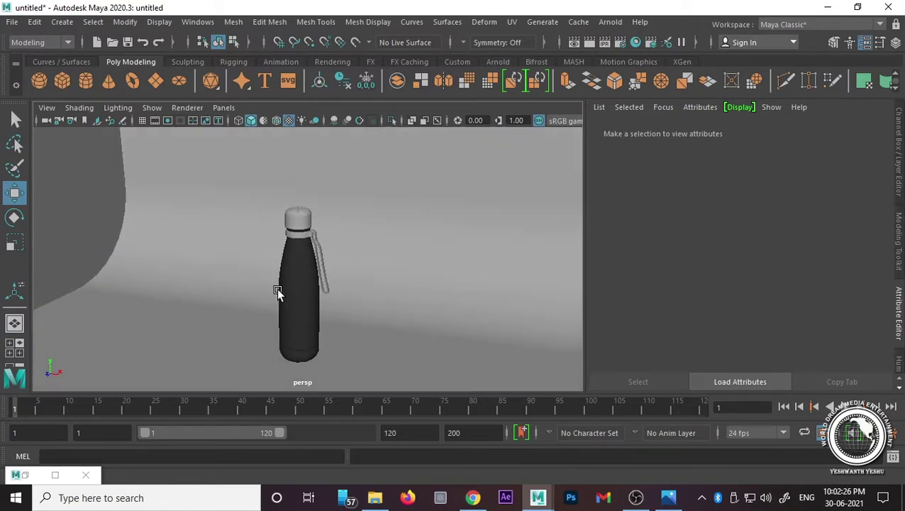
Step: Select the bottle cap's faces in the front view
{"action": "left_click", "coordinate": [299, 225]}
{"action": "key", "text": "space"}
{"action": "key", "text": "space"}
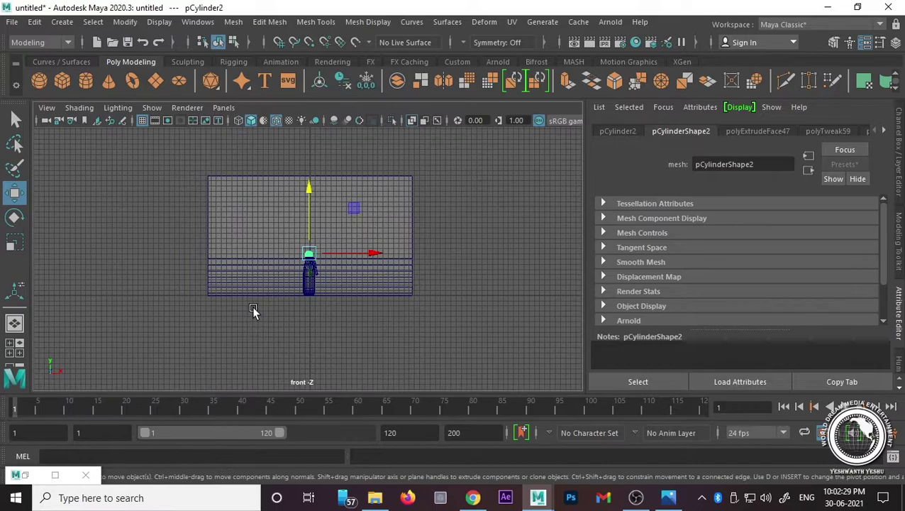
{"action": "key", "text": "f"}
{"action": "right_click_drag", "start_coordinate": [319, 255], "coordinate": [323, 234]}
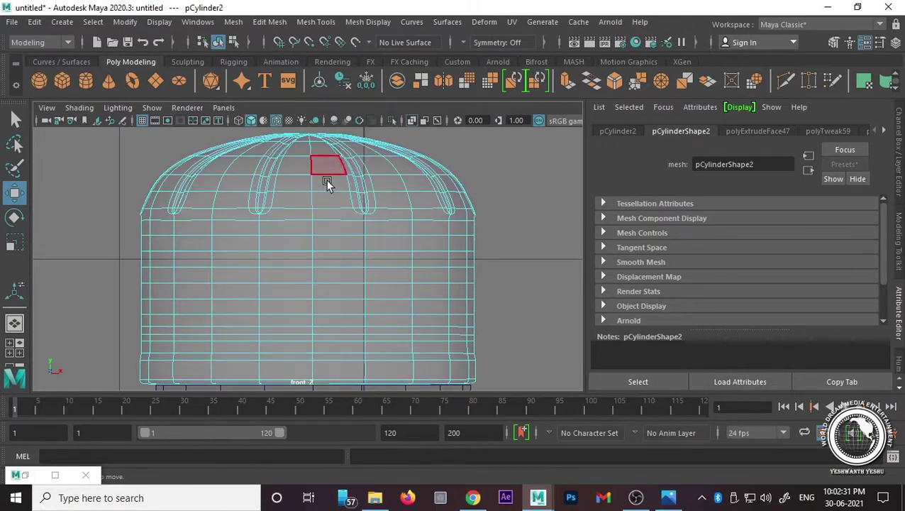
{"action": "scroll", "coordinate": [298, 270], "scroll_direction": "down", "scroll_amount": 5}
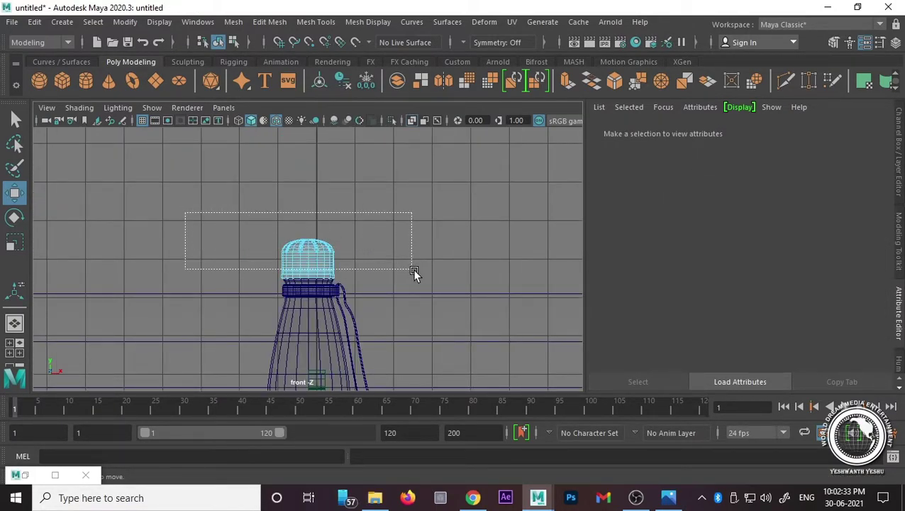
{"action": "left_click_drag", "start_coordinate": [188, 213], "coordinate": [415, 271]}
{"action": "scroll", "coordinate": [310, 297], "scroll_direction": "up", "scroll_amount": 5}
{"action": "scroll", "coordinate": [309, 296], "scroll_direction": "up", "scroll_amount": 3}
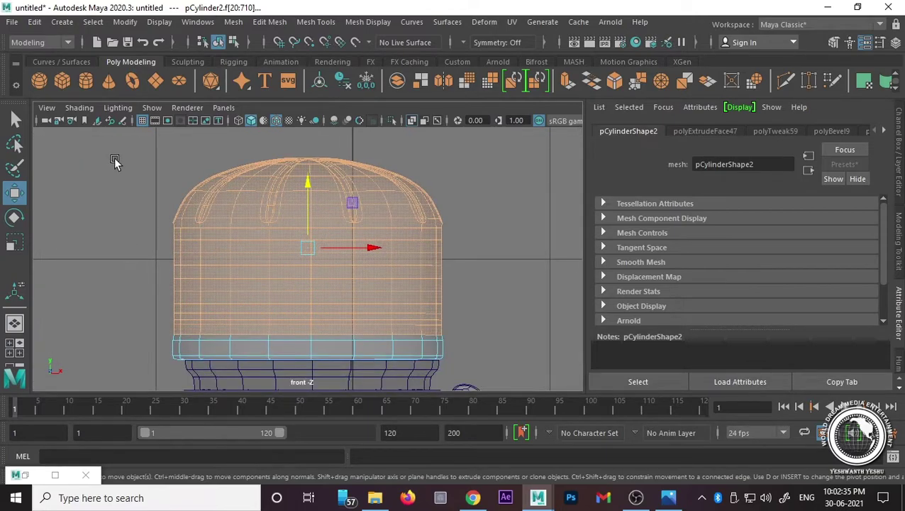
{"action": "left_click_drag", "start_coordinate": [136, 140], "coordinate": [488, 340]}
{"action": "key", "text": "space"}
{"action": "key", "text": "space"}
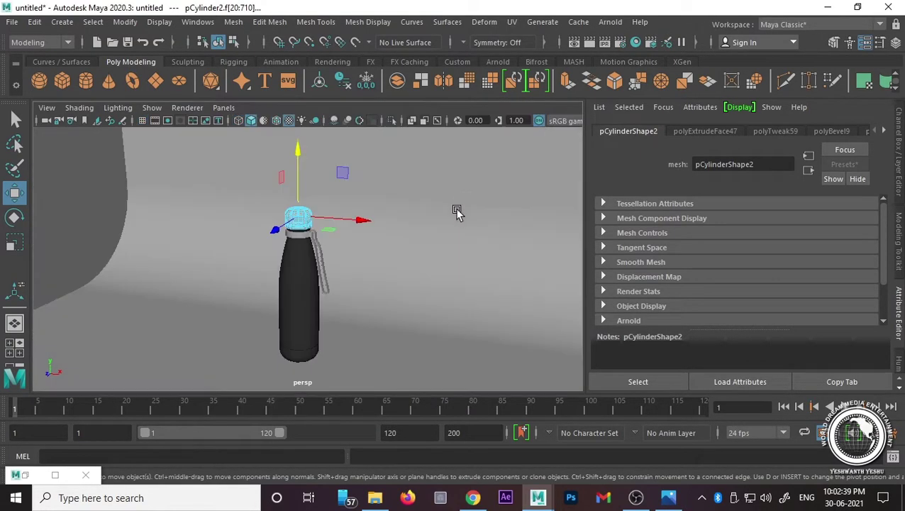
Step: Assign the cap faces a new aiStandardSurface with a metal preset blended in
{"action": "mouse_move", "coordinate": [396, 235]}
{"action": "right_mouse_down"}
{"action": "mouse_move", "coordinate": [435, 425]}
{"action": "mouse_move", "coordinate": [395, 471]}
{"action": "right_mouse_up"}
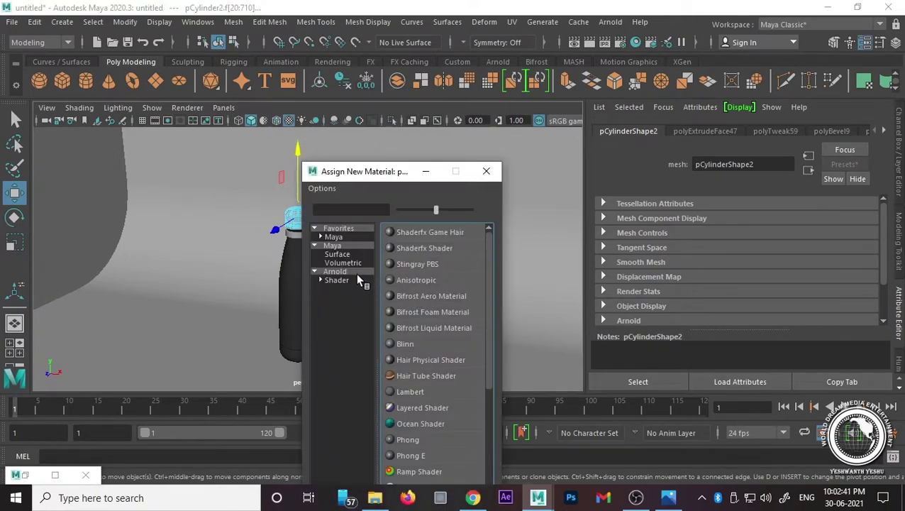
{"action": "left_click", "coordinate": [356, 272]}
{"action": "left_click", "coordinate": [427, 457]}
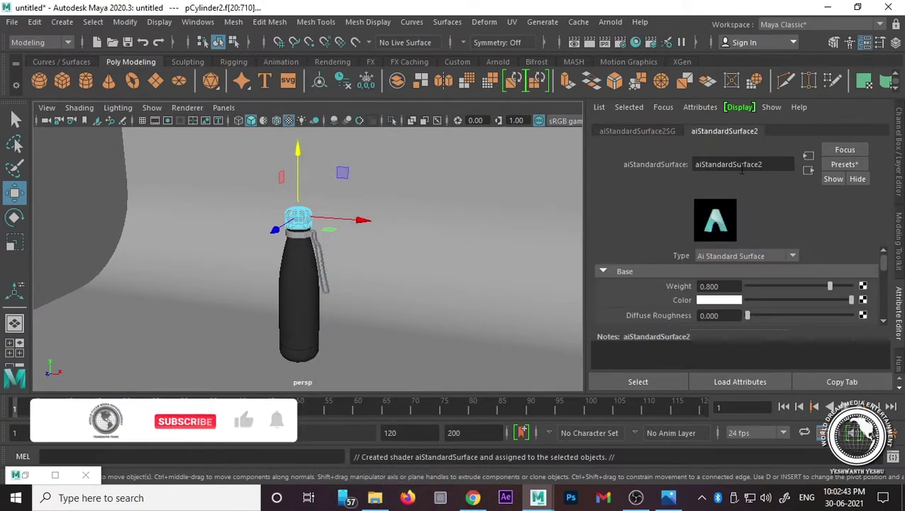
{"action": "left_click", "coordinate": [835, 164]}
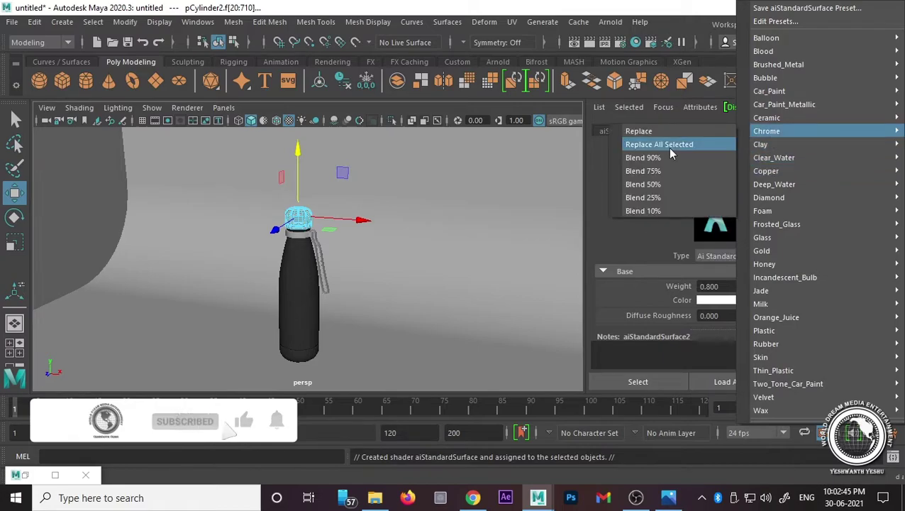
{"action": "left_click", "coordinate": [669, 156]}
{"action": "scroll", "coordinate": [327, 221], "scroll_direction": "up", "scroll_amount": 5}
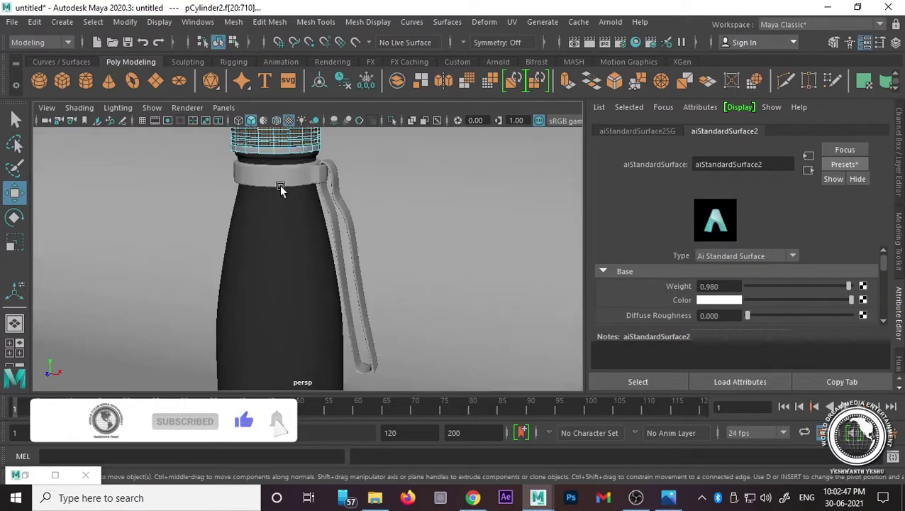
{"action": "scroll", "coordinate": [327, 220], "scroll_direction": "up", "scroll_amount": 3}
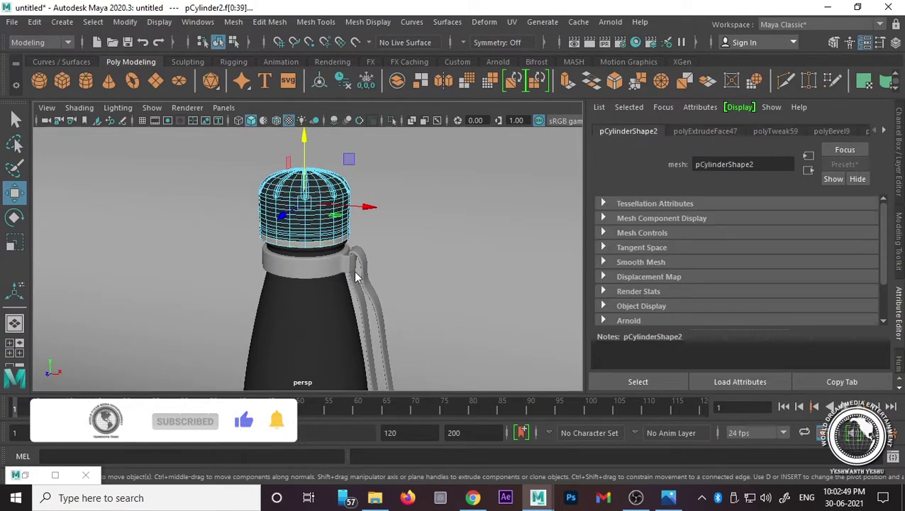
Step: Give the cap top aiStandardSurface3, replaced with the Plastic preset
{"action": "right_click_drag", "start_coordinate": [356, 277], "coordinate": [351, 468]}
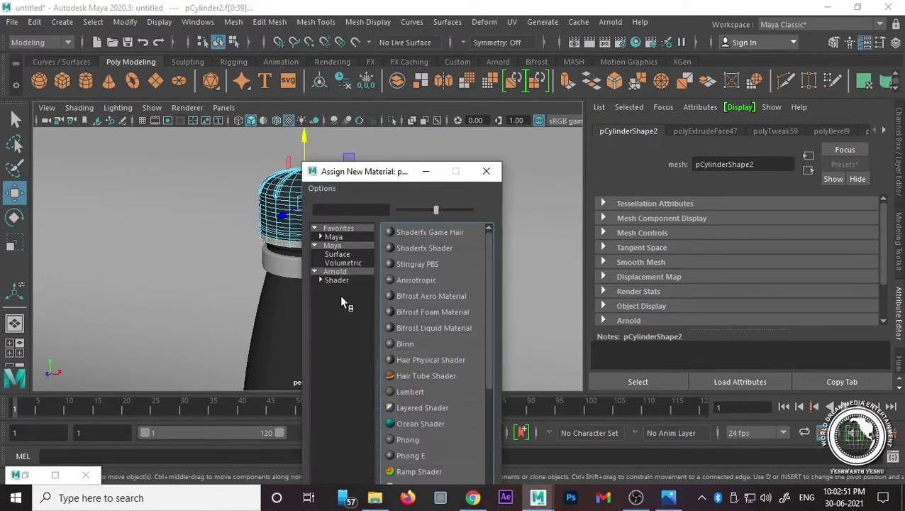
{"action": "left_click", "coordinate": [353, 271]}
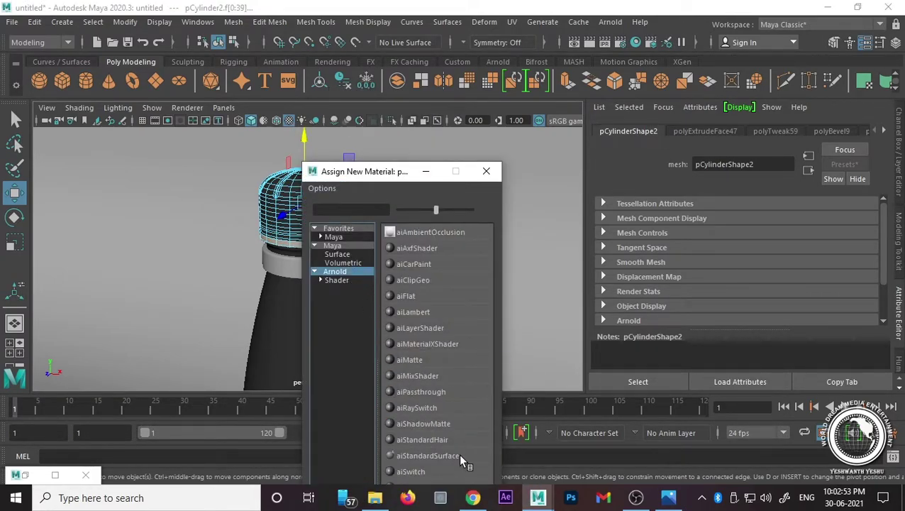
{"action": "left_click", "coordinate": [428, 455]}
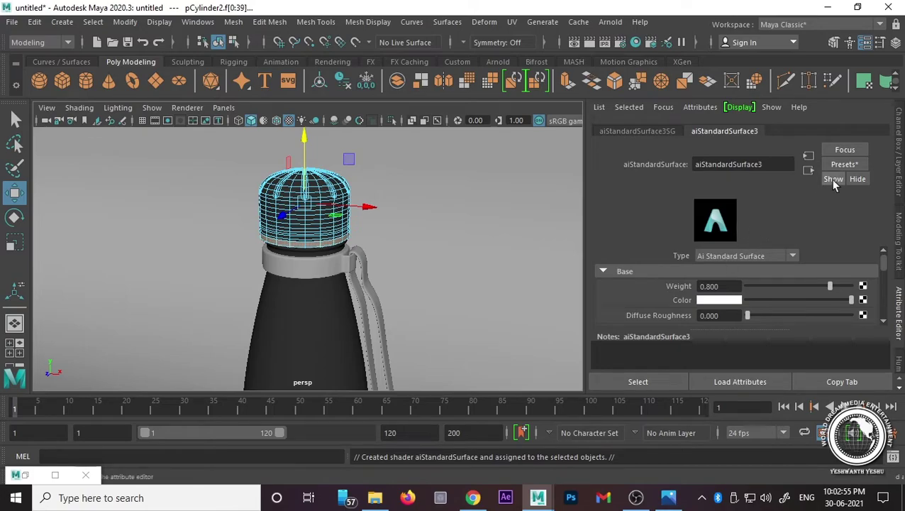
{"action": "left_click", "coordinate": [843, 164]}
{"action": "mouse_move", "coordinate": [776, 331]}
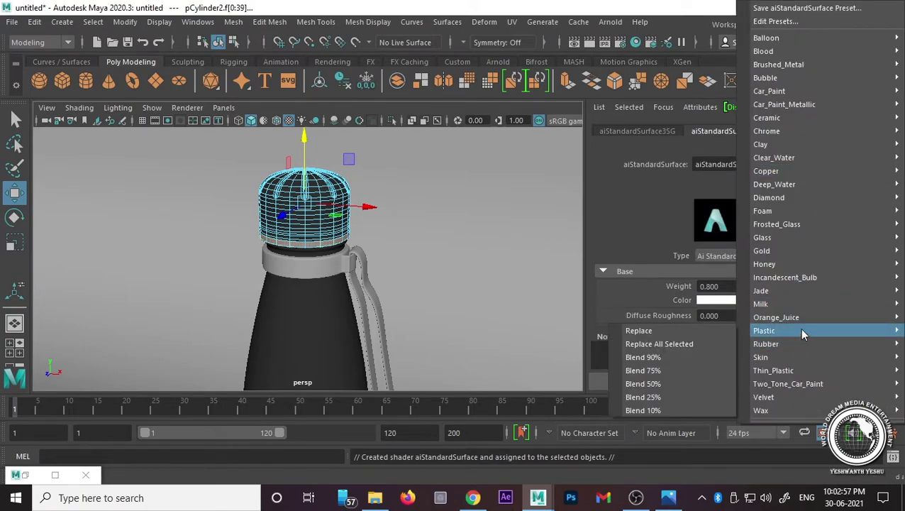
{"action": "left_click", "coordinate": [696, 344]}
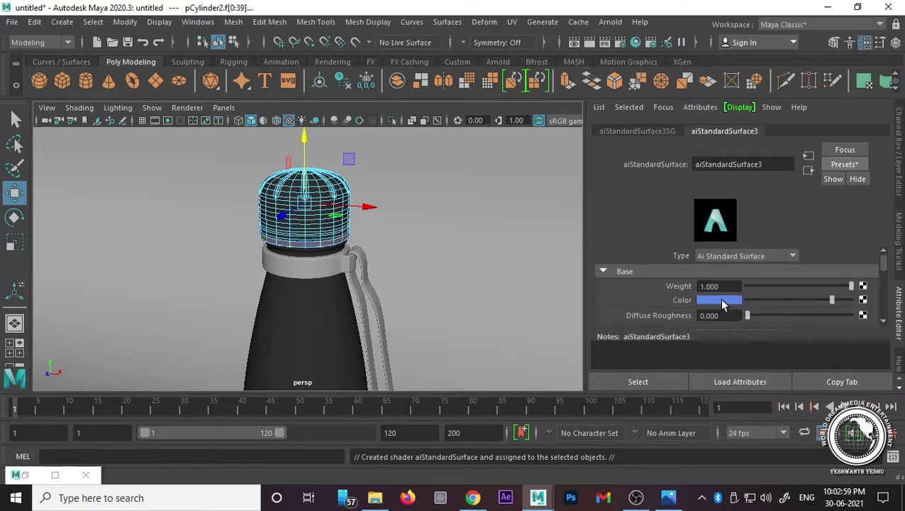
Step: Set the cap material's base colour to a very dark blue
{"action": "left_click", "coordinate": [720, 301]}
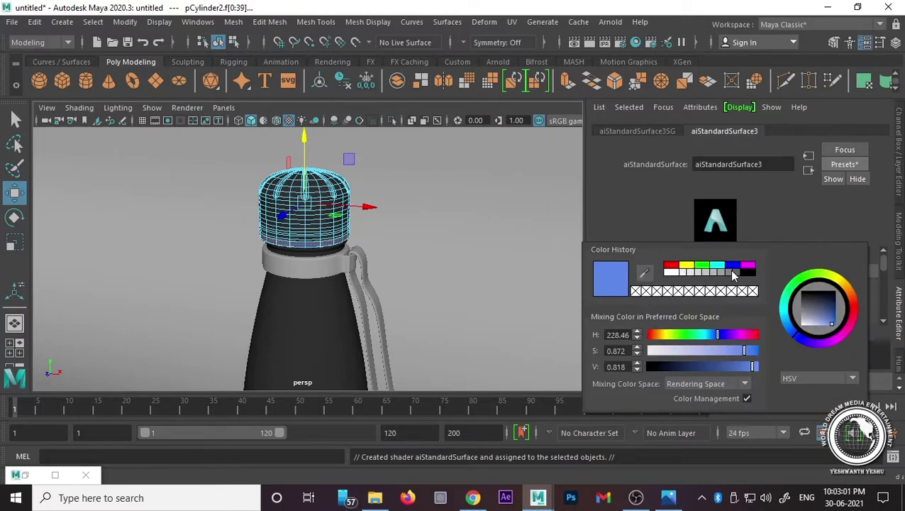
{"action": "left_click", "coordinate": [741, 273]}
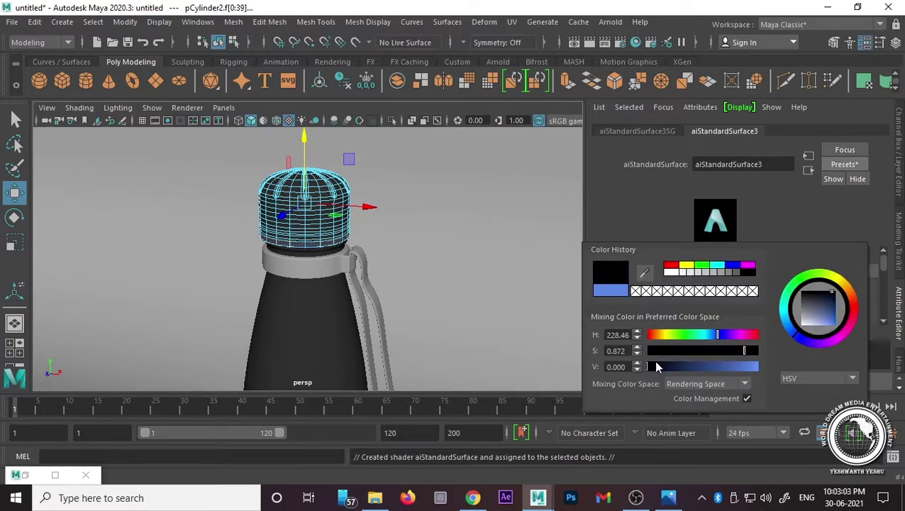
{"action": "left_click_drag", "start_coordinate": [654, 367], "coordinate": [659, 366]}
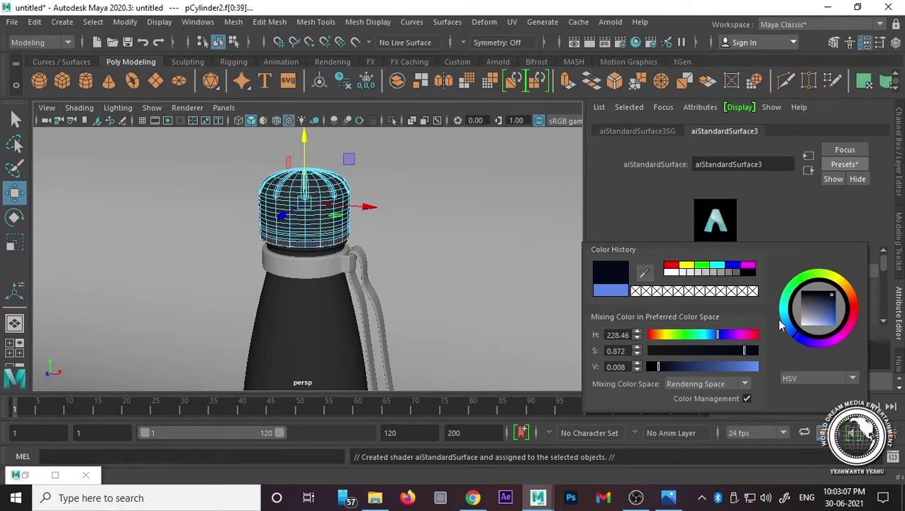
{"action": "mouse_move", "coordinate": [744, 351]}
{"action": "left_mouse_down"}
{"action": "mouse_move", "coordinate": [672, 351]}
{"action": "mouse_move", "coordinate": [703, 350]}
{"action": "left_mouse_up"}
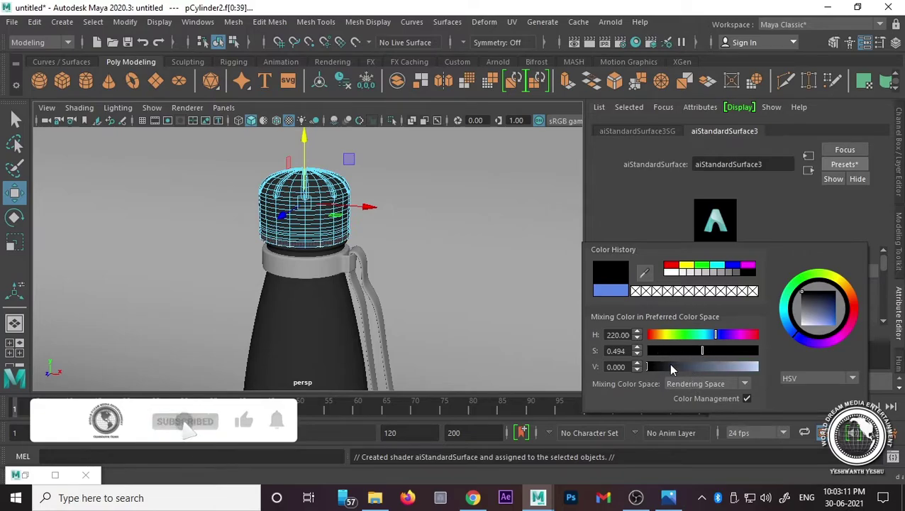
{"action": "left_click_drag", "start_coordinate": [652, 367], "coordinate": [667, 366]}
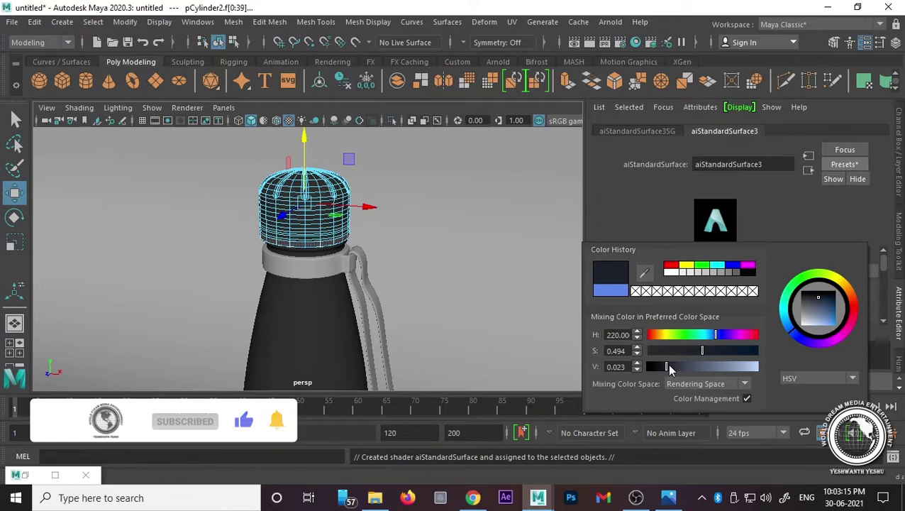
Step: Set a near-black subsurface colour and return to object selection mode
{"action": "scroll", "coordinate": [658, 312], "scroll_direction": "down", "scroll_amount": 3}
{"action": "scroll", "coordinate": [658, 313], "scroll_direction": "down", "scroll_amount": 3}
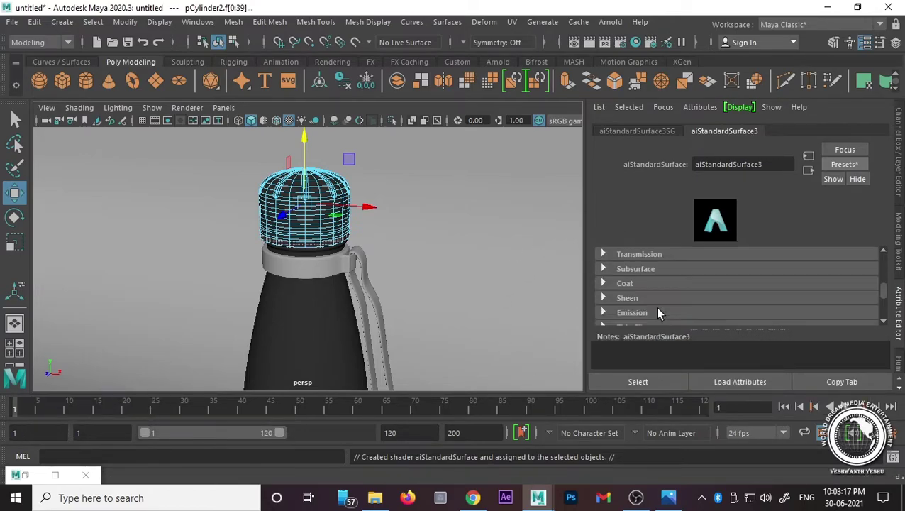
{"action": "left_click", "coordinate": [603, 269]}
{"action": "left_click", "coordinate": [709, 298]}
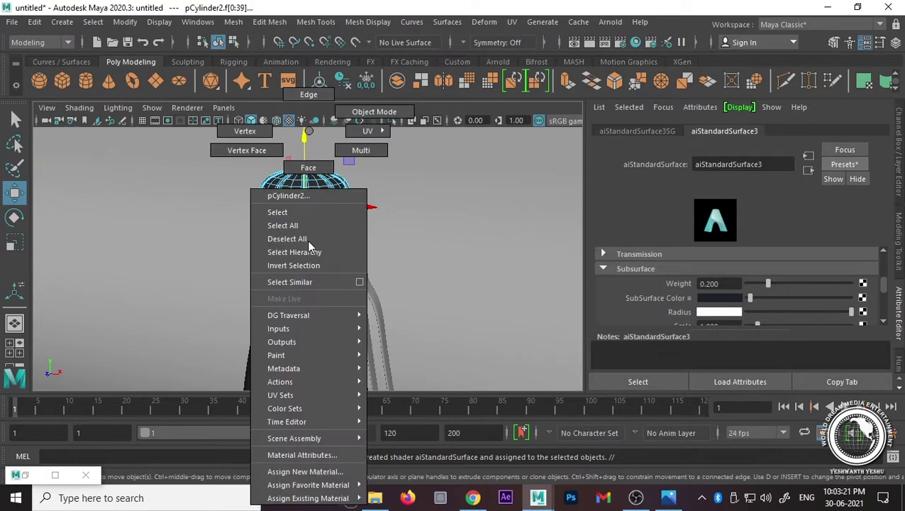
{"action": "right_click_drag", "start_coordinate": [310, 245], "coordinate": [360, 149]}
Step: Give the neck ring (pPipe1) a new aiStandardSurface4 with the Plastic preset
{"action": "key", "text": "a"}
{"action": "left_click", "coordinate": [479, 237]}
{"action": "scroll", "coordinate": [392, 283], "scroll_direction": "up", "scroll_amount": 3}
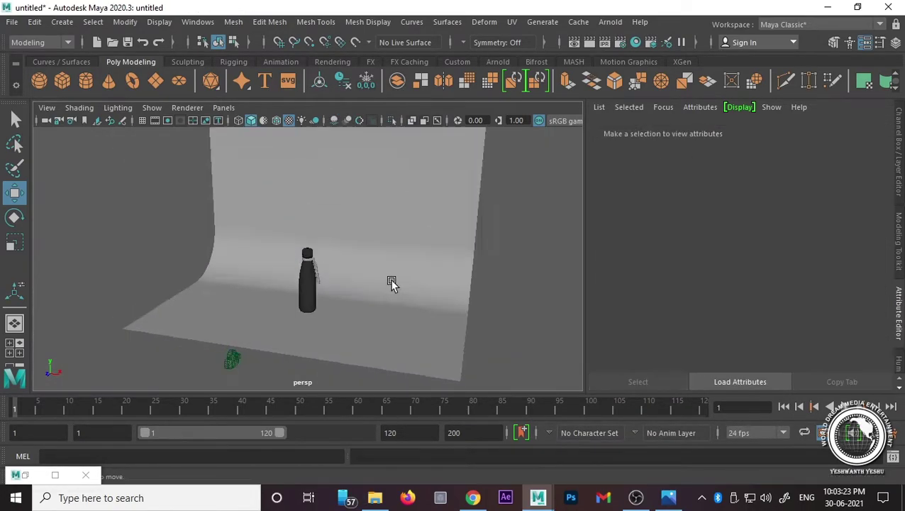
{"action": "scroll", "coordinate": [392, 284], "scroll_direction": "up", "scroll_amount": 5}
{"action": "left_click", "coordinate": [323, 259]}
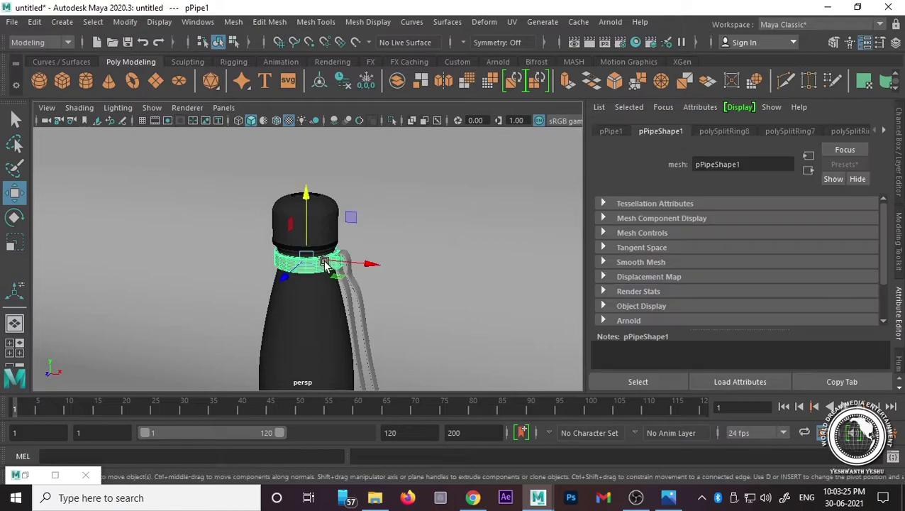
{"action": "right_click_drag", "start_coordinate": [323, 260], "coordinate": [357, 470]}
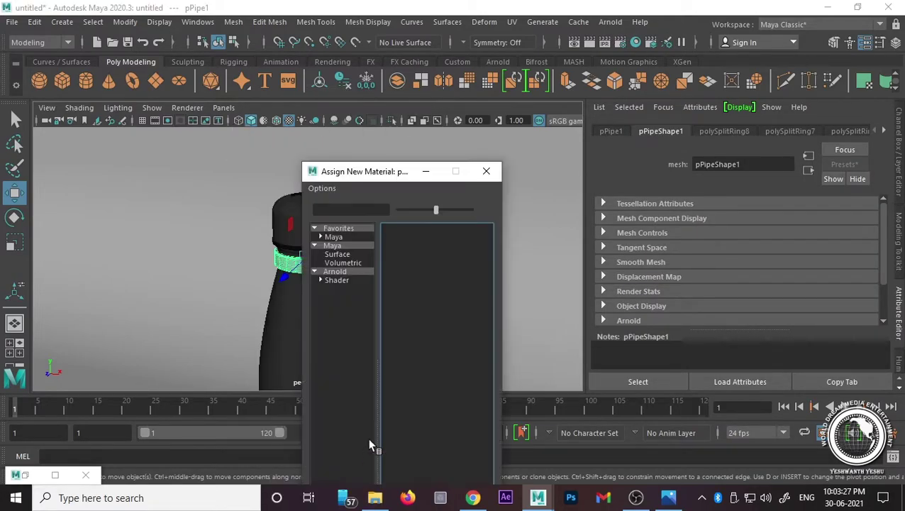
{"action": "left_click", "coordinate": [345, 271]}
{"action": "left_click", "coordinate": [427, 456]}
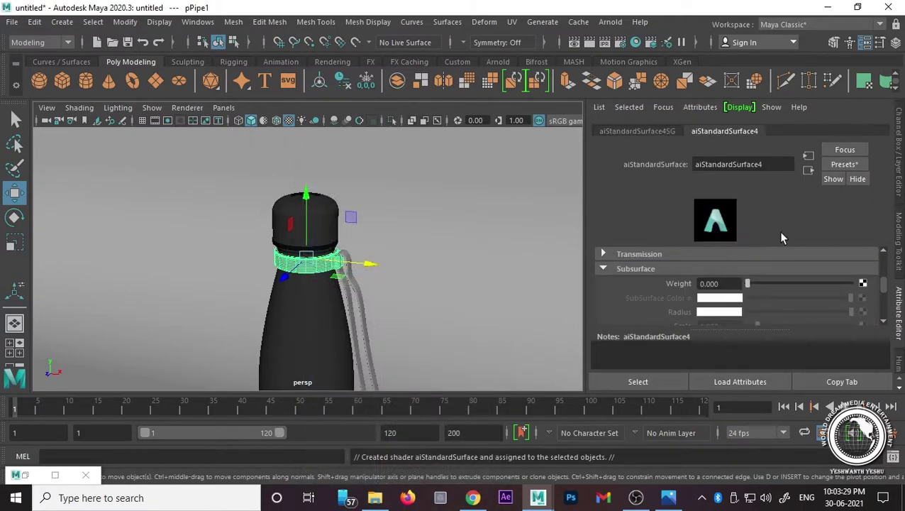
{"action": "left_click", "coordinate": [844, 163]}
{"action": "mouse_move", "coordinate": [764, 330]}
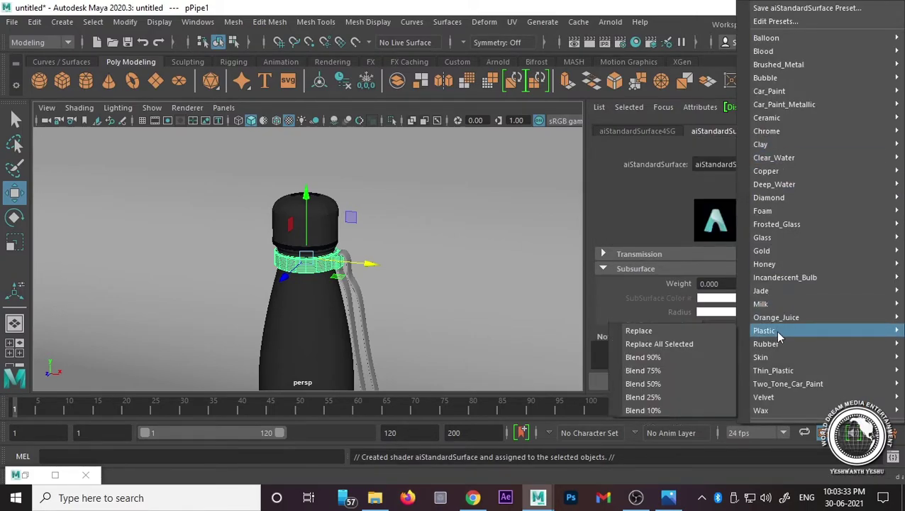
{"action": "left_click", "coordinate": [682, 345]}
Step: Darken the ring's subsurface and base colours to near black
{"action": "left_click", "coordinate": [718, 297]}
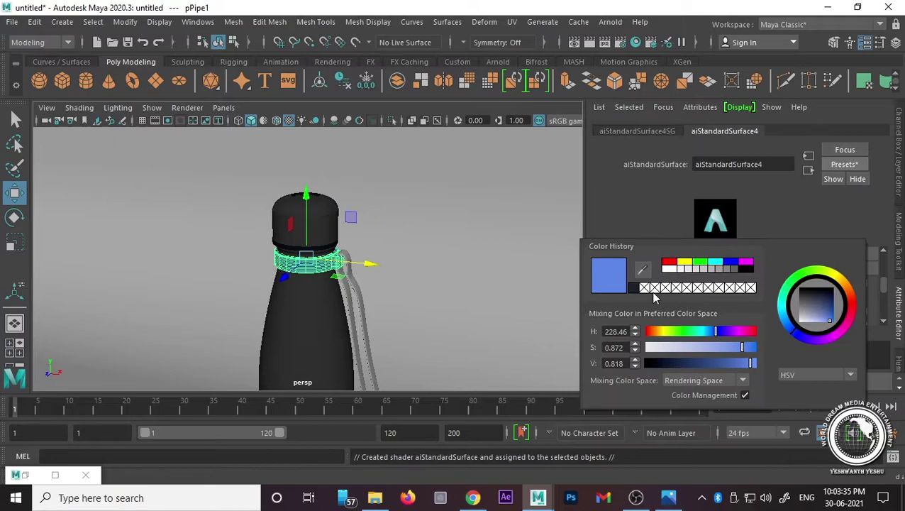
{"action": "left_click", "coordinate": [635, 288]}
{"action": "scroll", "coordinate": [658, 289], "scroll_direction": "up", "scroll_amount": 3}
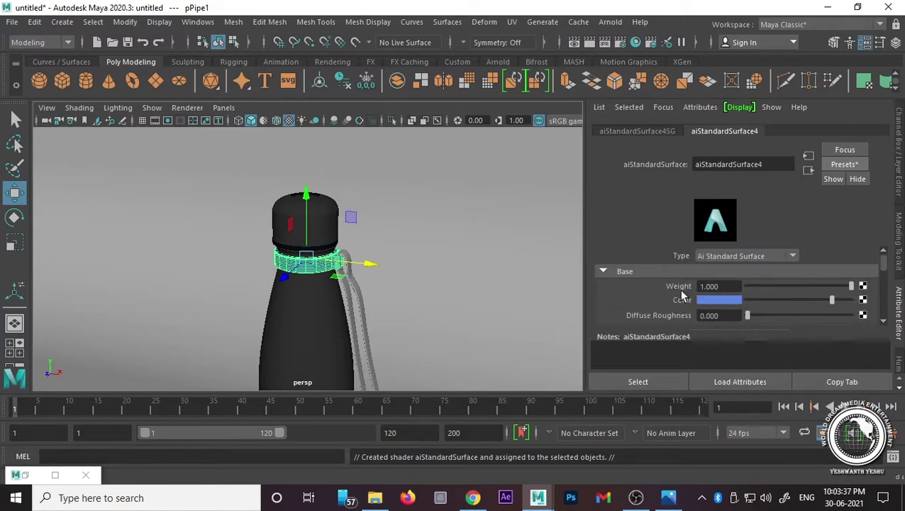
{"action": "left_click", "coordinate": [720, 300]}
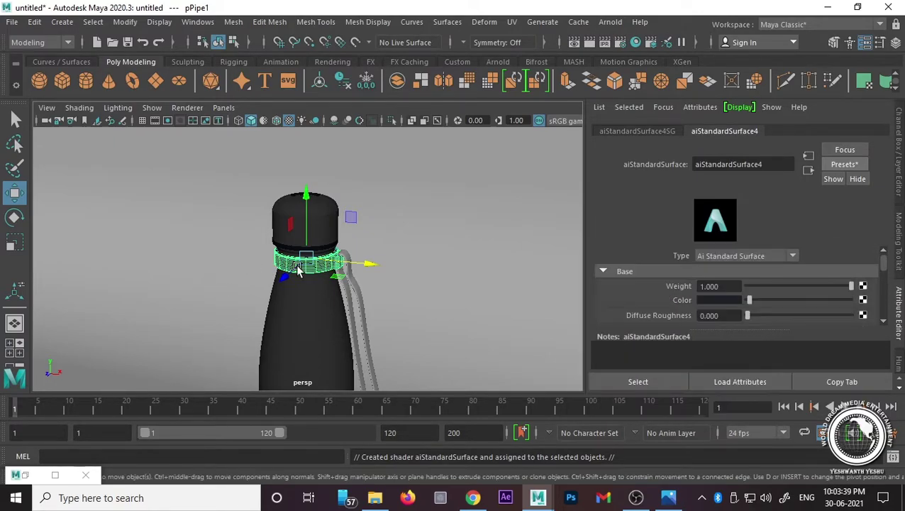
Step: Select the pCube1 handle strip beside the bottle
{"action": "left_click", "coordinate": [425, 273]}
{"action": "mouse_move", "coordinate": [471, 301]}
{"action": "left_mouse_down", "text": "alt"}
{"action": "mouse_move", "coordinate": [390, 298]}
{"action": "mouse_move", "coordinate": [440, 293]}
{"action": "left_mouse_up", "text": "alt"}
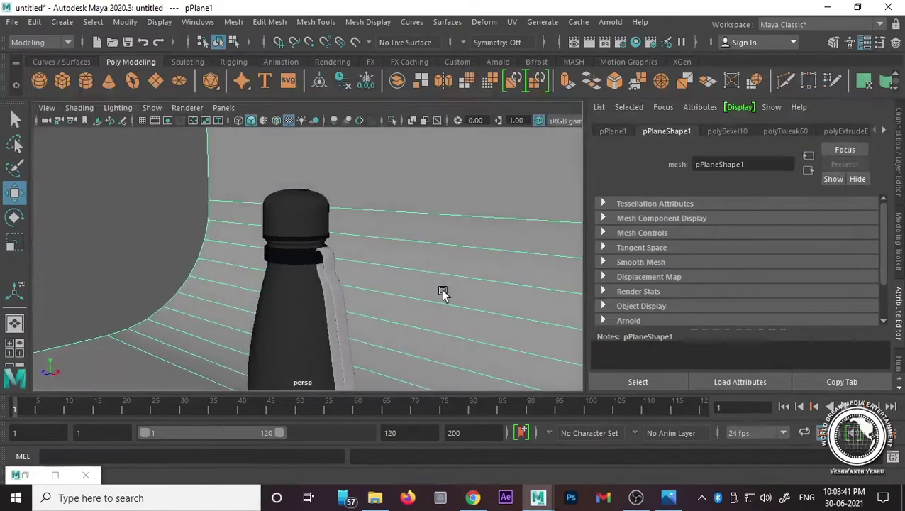
{"action": "left_click", "coordinate": [339, 293]}
{"action": "right_click_drag", "start_coordinate": [338, 139], "coordinate": [342, 210]}
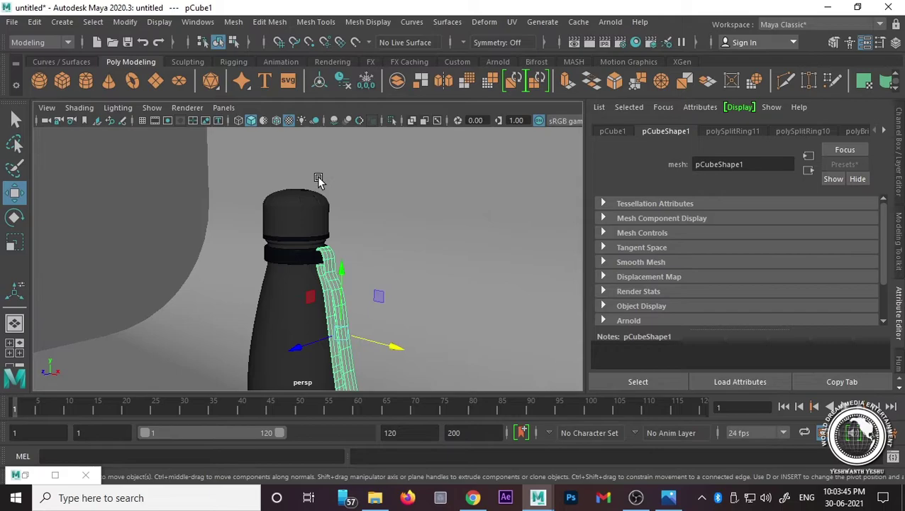
{"action": "scroll", "coordinate": [361, 293], "scroll_direction": "up", "scroll_amount": 5}
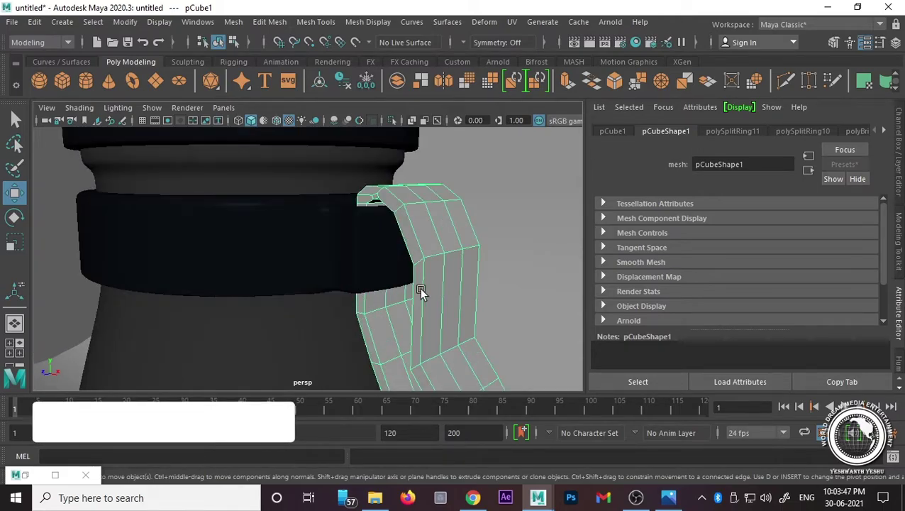
Step: Insert two trial edge loops on pCube1, then undo both with Ctrl+Z
{"action": "left_click", "coordinate": [323, 22]}
{"action": "left_click", "coordinate": [376, 122]}
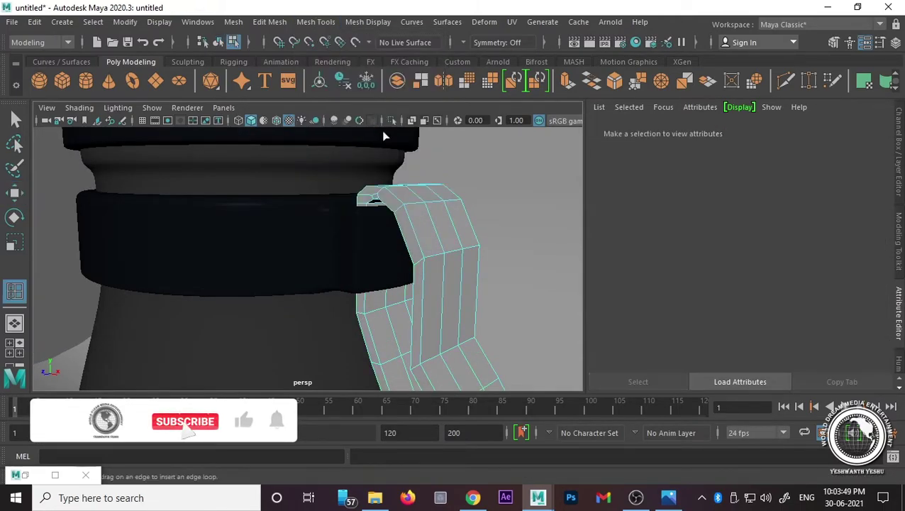
{"action": "left_click", "coordinate": [420, 266]}
{"action": "left_click_drag", "start_coordinate": [392, 307], "coordinate": [376, 315], "text": "alt"}
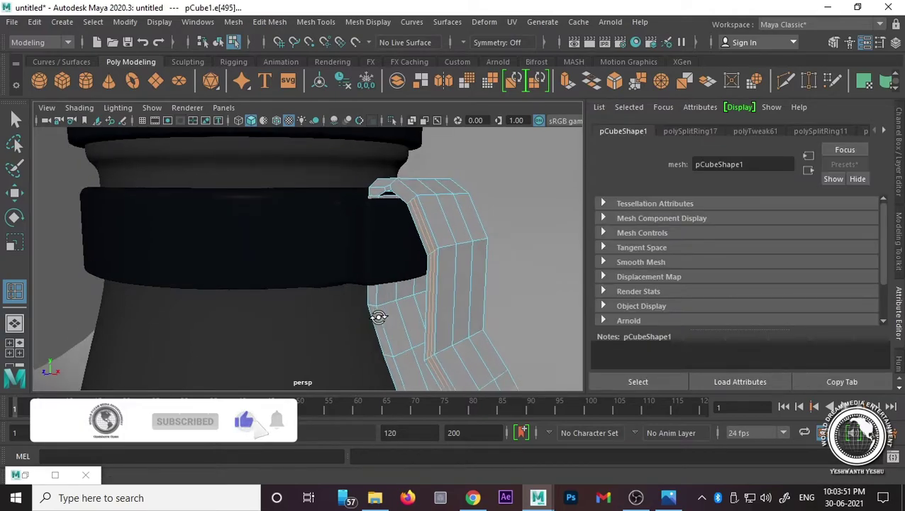
{"action": "left_click", "coordinate": [384, 304]}
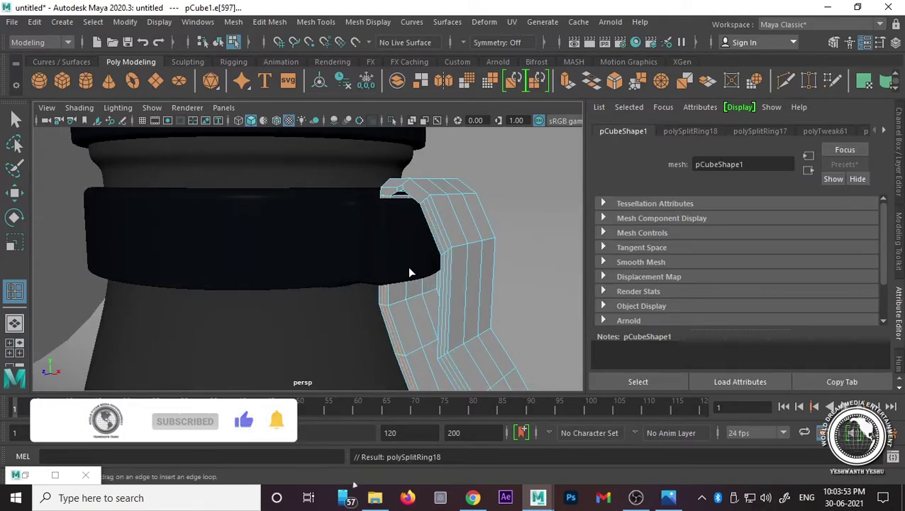
{"action": "left_click", "coordinate": [391, 190]}
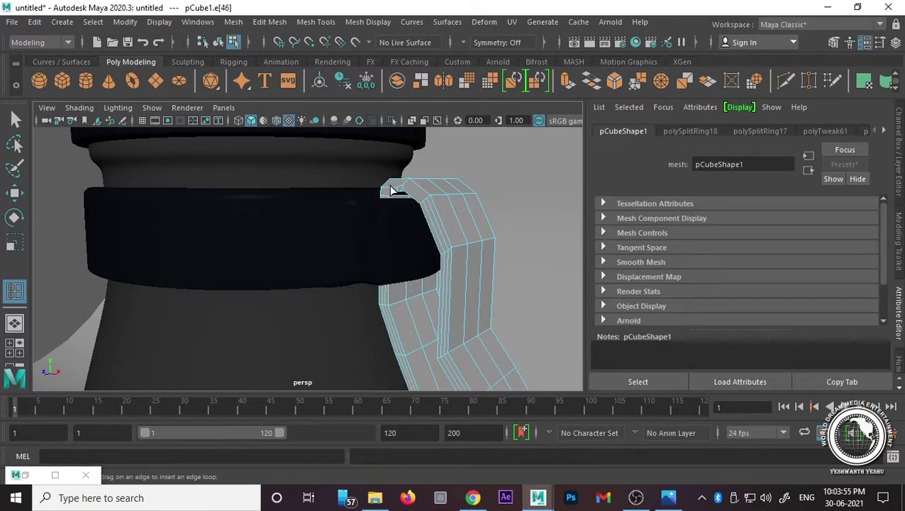
{"action": "key", "text": "ctrl+z"}
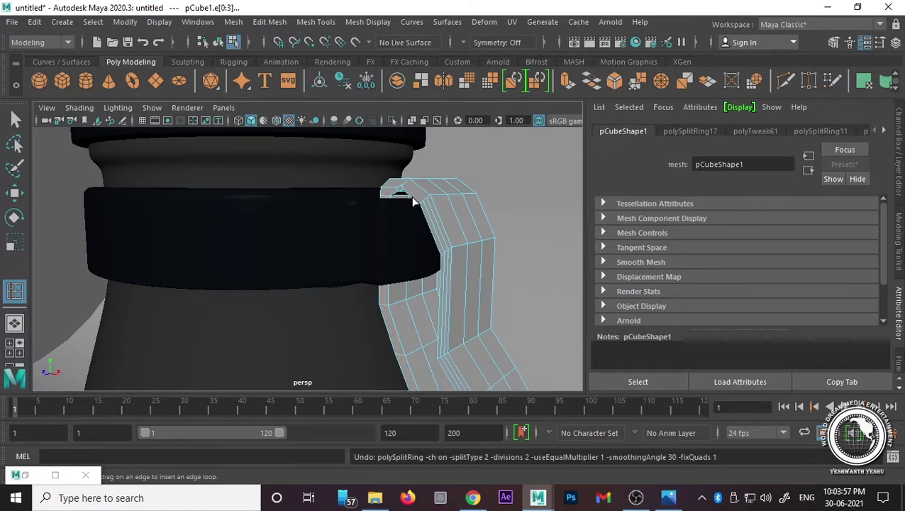
{"action": "key", "text": "ctrl+z"}
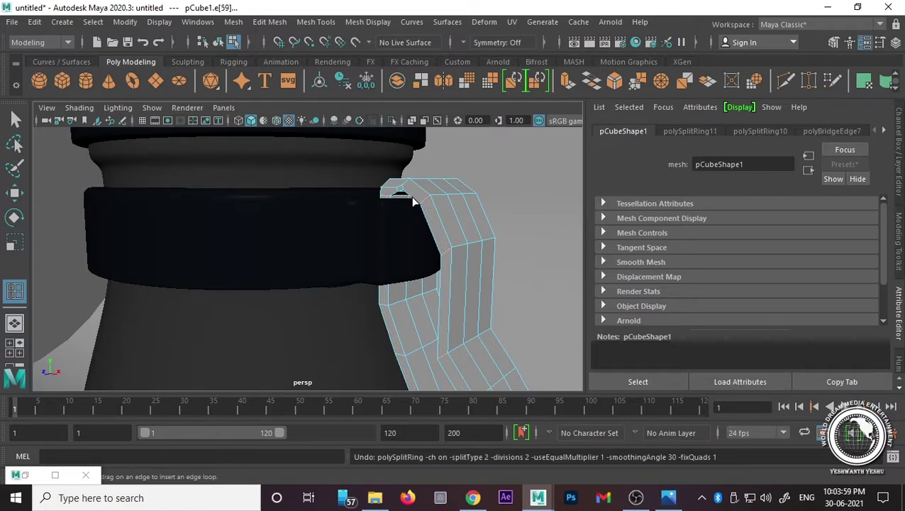
Step: Preview pCube1 smoothed and give it a new aiStandardSurface5 with the Jade preset
{"action": "key", "text": "3"}
{"action": "key", "text": "w"}
{"action": "right_click_drag", "start_coordinate": [413, 198], "coordinate": [430, 177]}
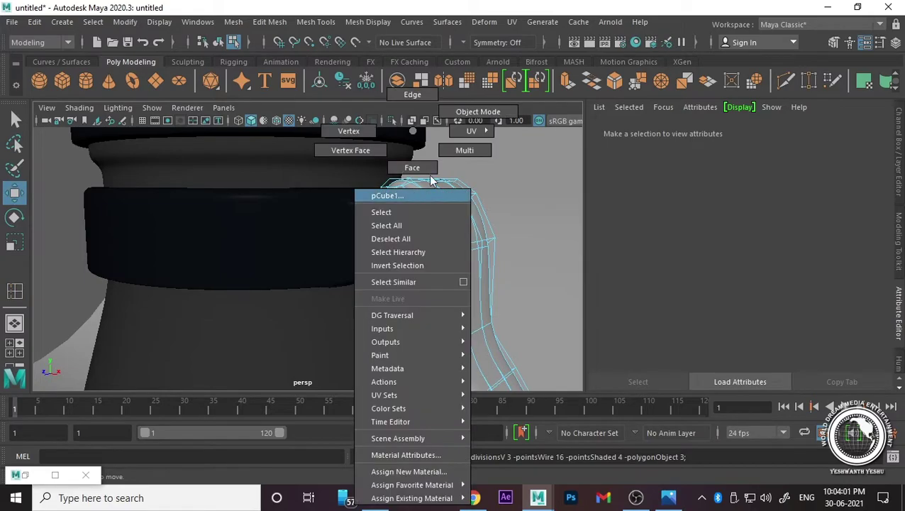
{"action": "left_click", "coordinate": [437, 196]}
{"action": "right_click", "coordinate": [457, 266]}
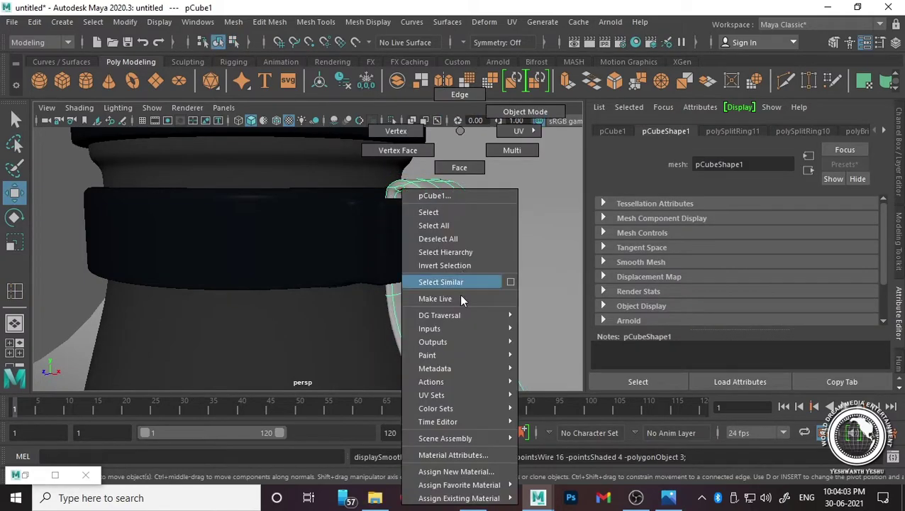
{"action": "left_click", "coordinate": [488, 470]}
{"action": "left_click", "coordinate": [354, 273]}
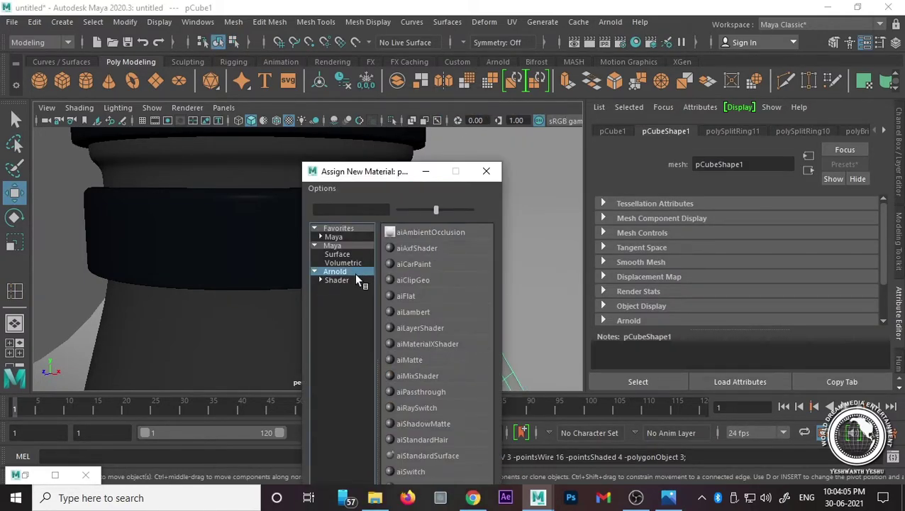
{"action": "left_click", "coordinate": [458, 455]}
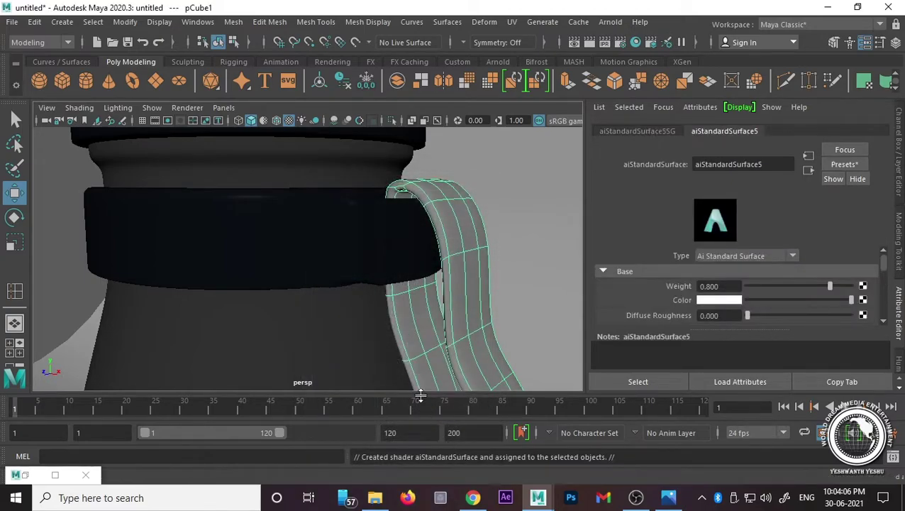
{"action": "left_click", "coordinate": [837, 165]}
{"action": "mouse_move", "coordinate": [780, 290]}
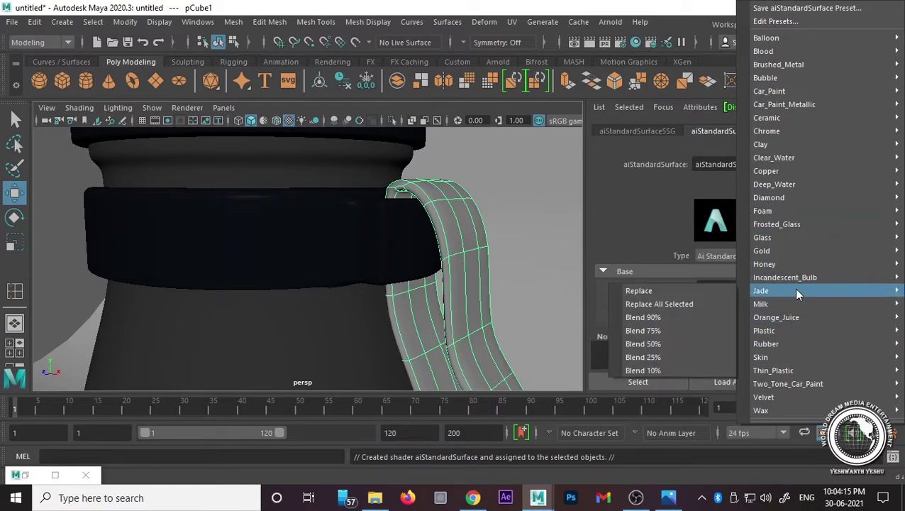
{"action": "left_click", "coordinate": [688, 302]}
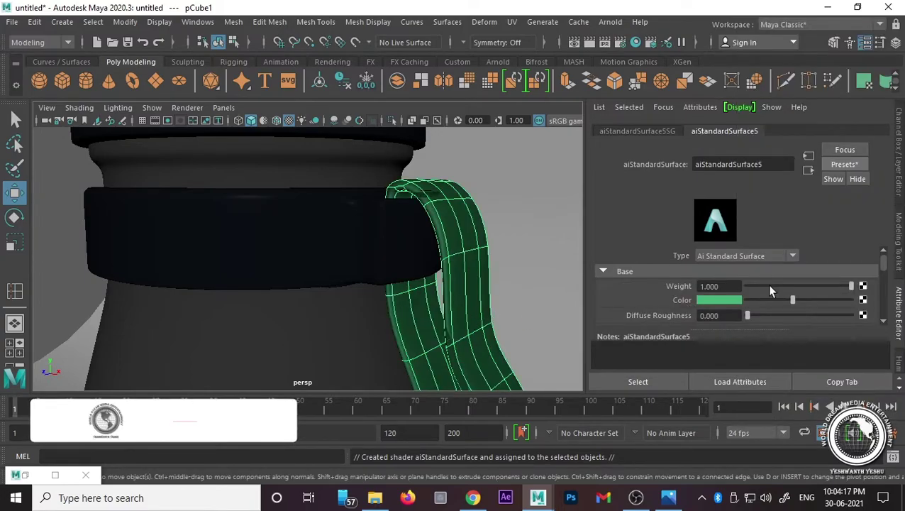
Step: Set the strip's base colour to a very dark red, value about 0.047
{"action": "left_click", "coordinate": [726, 305]}
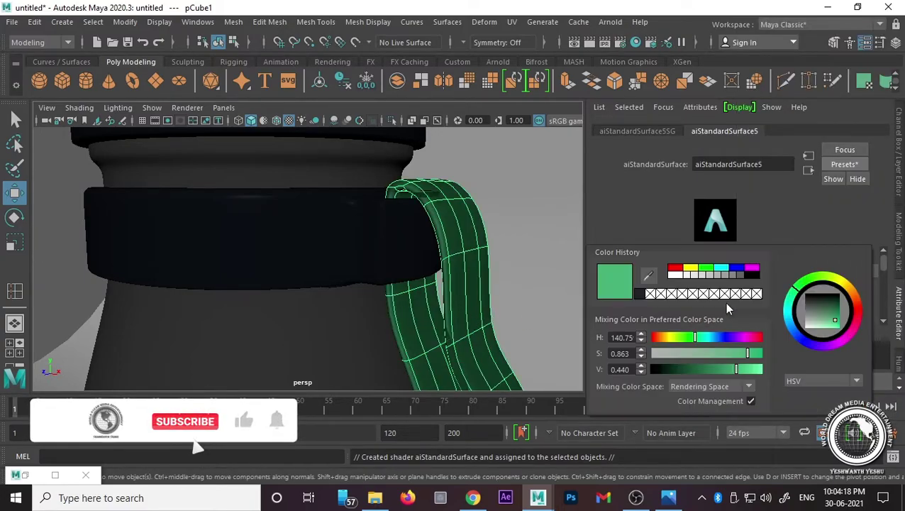
{"action": "left_click", "coordinate": [676, 269]}
{"action": "left_click_drag", "start_coordinate": [705, 367], "coordinate": [675, 373]}
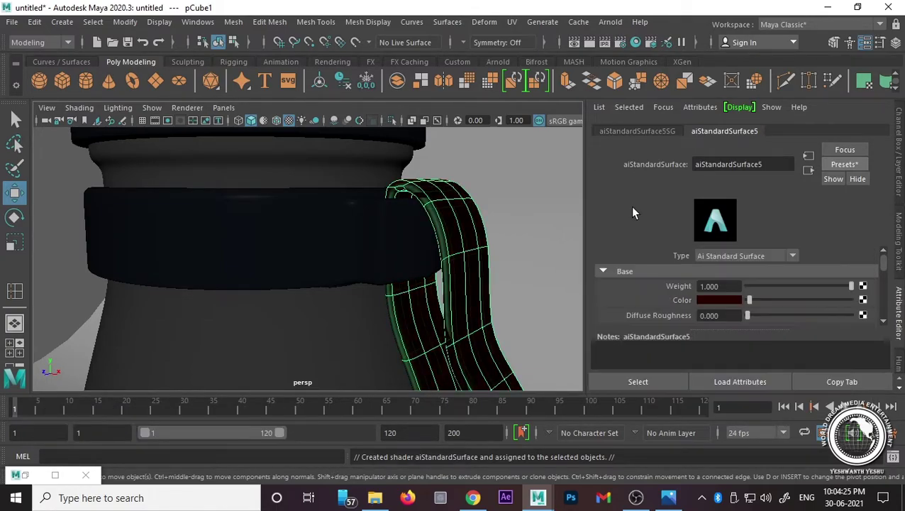
Step: Set the aiStandardSurface5 transmission colour to dark red
{"action": "scroll", "coordinate": [674, 312], "scroll_direction": "down", "scroll_amount": 2}
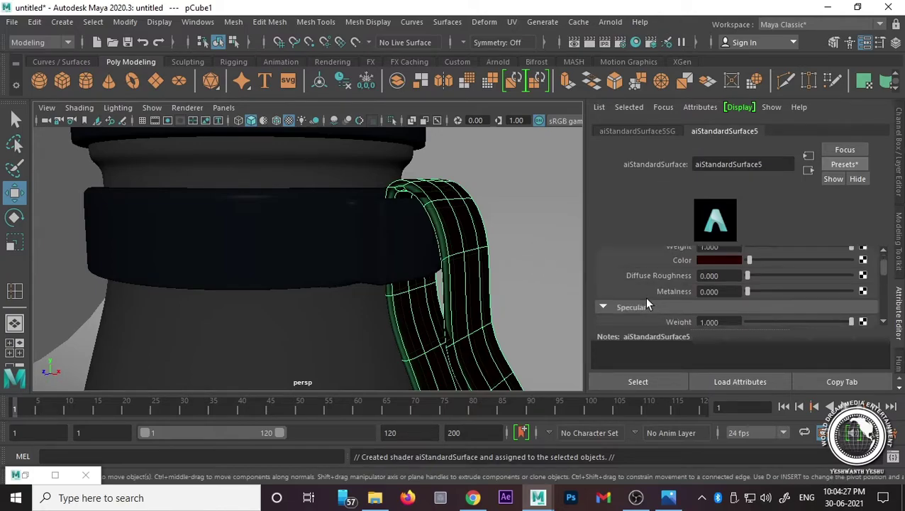
{"action": "scroll", "coordinate": [689, 295], "scroll_direction": "down", "scroll_amount": 3}
{"action": "scroll", "coordinate": [674, 296], "scroll_direction": "down", "scroll_amount": 2}
{"action": "scroll", "coordinate": [669, 296], "scroll_direction": "down", "scroll_amount": 2}
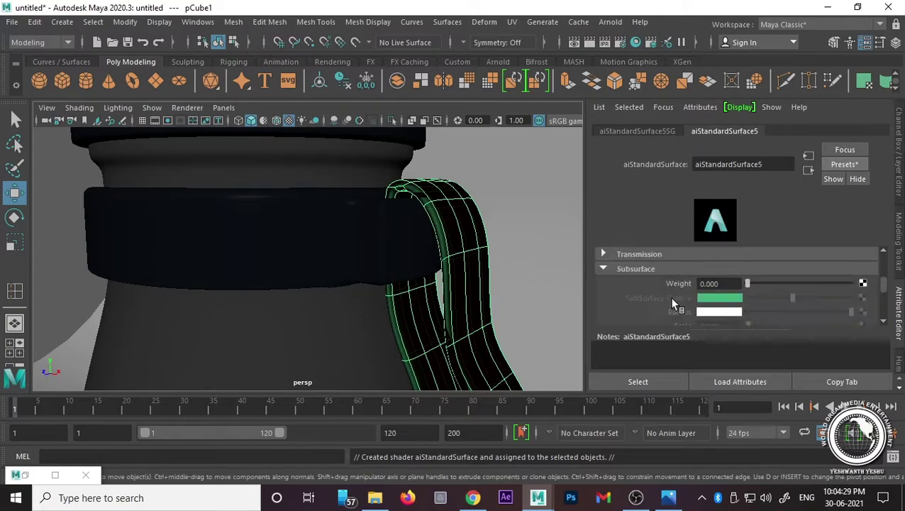
{"action": "scroll", "coordinate": [657, 285], "scroll_direction": "up", "scroll_amount": 1}
{"action": "scroll", "coordinate": [688, 301], "scroll_direction": "down", "scroll_amount": 1}
{"action": "left_click", "coordinate": [604, 253]}
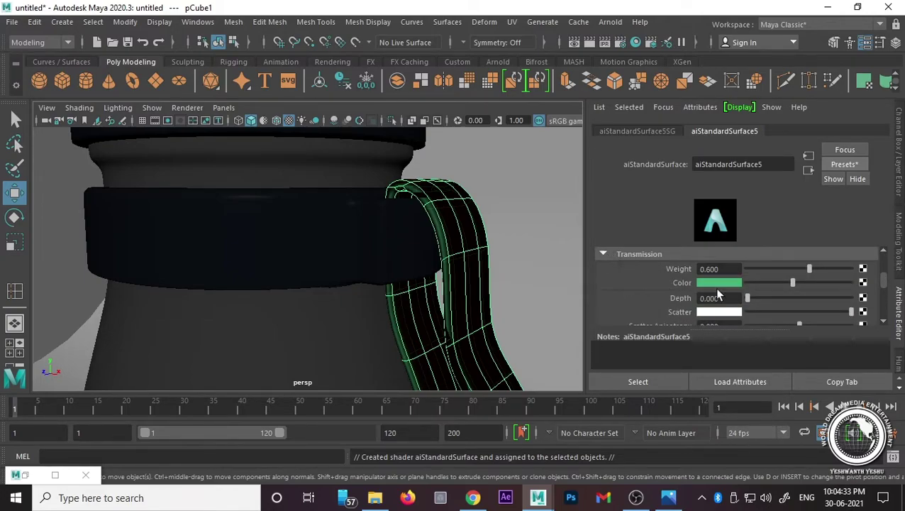
{"action": "left_click", "coordinate": [720, 283]}
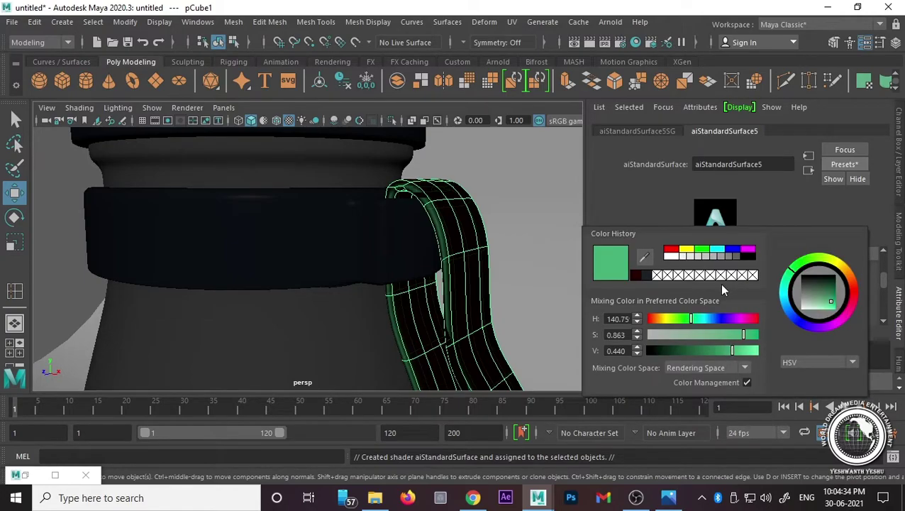
{"action": "left_click", "coordinate": [638, 276]}
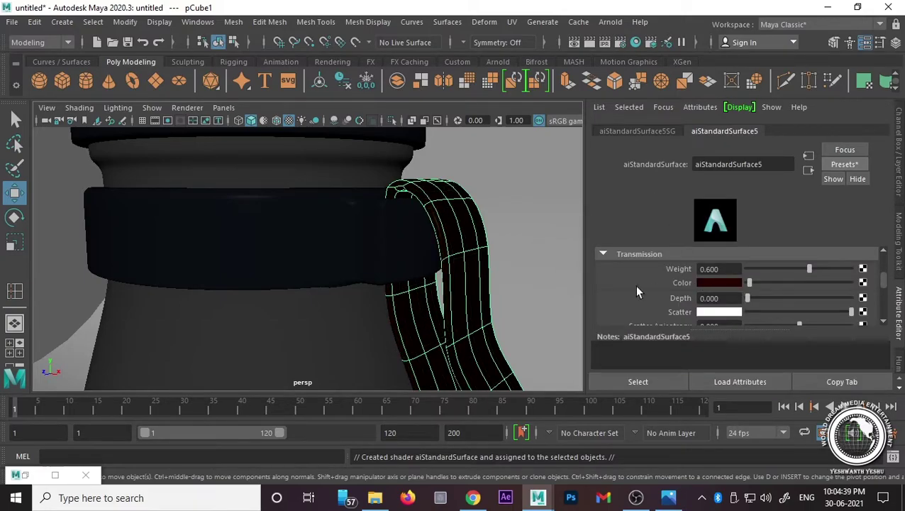
Step: Set specular roughness to 1.000 and lower specular weight to 0.045
{"action": "scroll", "coordinate": [667, 287], "scroll_direction": "up", "scroll_amount": 4}
{"action": "scroll", "coordinate": [710, 291], "scroll_direction": "up", "scroll_amount": 1}
{"action": "scroll", "coordinate": [741, 296], "scroll_direction": "down", "scroll_amount": 1}
{"action": "scroll", "coordinate": [752, 298], "scroll_direction": "down", "scroll_amount": 1}
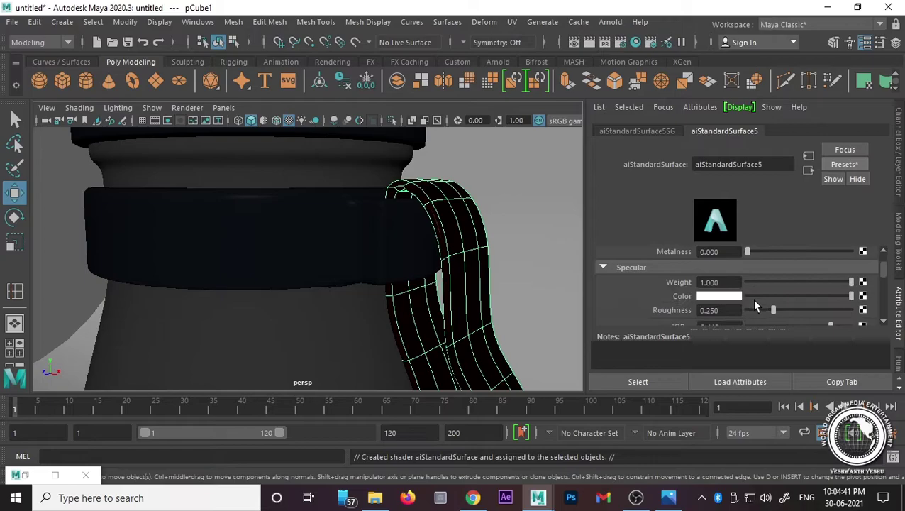
{"action": "left_click_drag", "start_coordinate": [773, 310], "coordinate": [892, 310]}
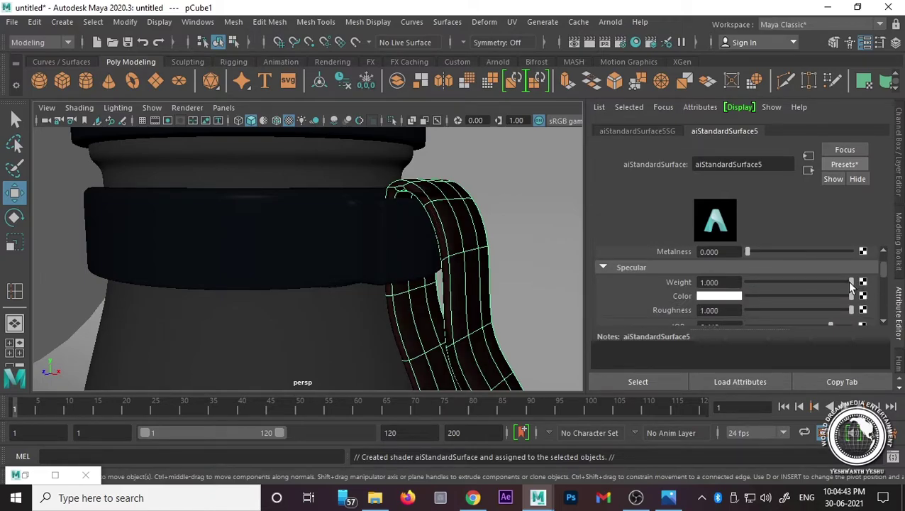
{"action": "left_click_drag", "start_coordinate": [851, 283], "coordinate": [785, 282]}
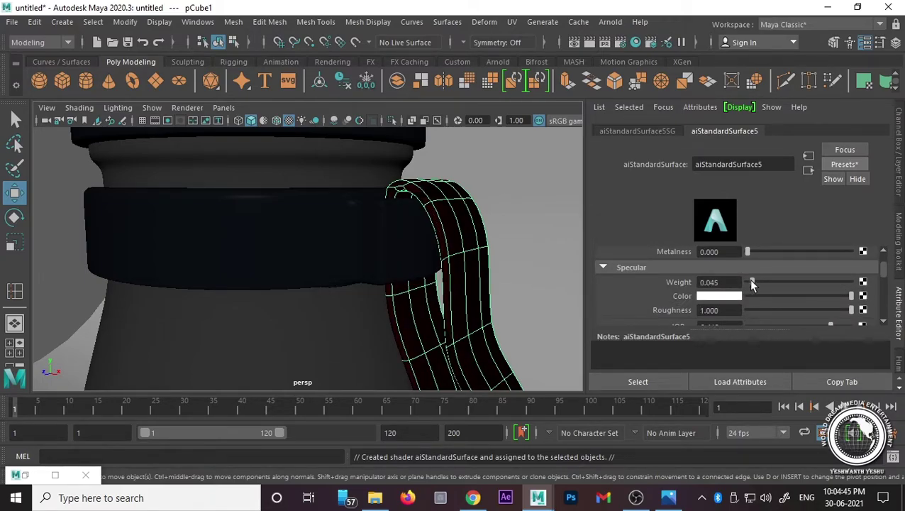
{"action": "scroll", "coordinate": [713, 281], "scroll_direction": "up", "scroll_amount": 2}
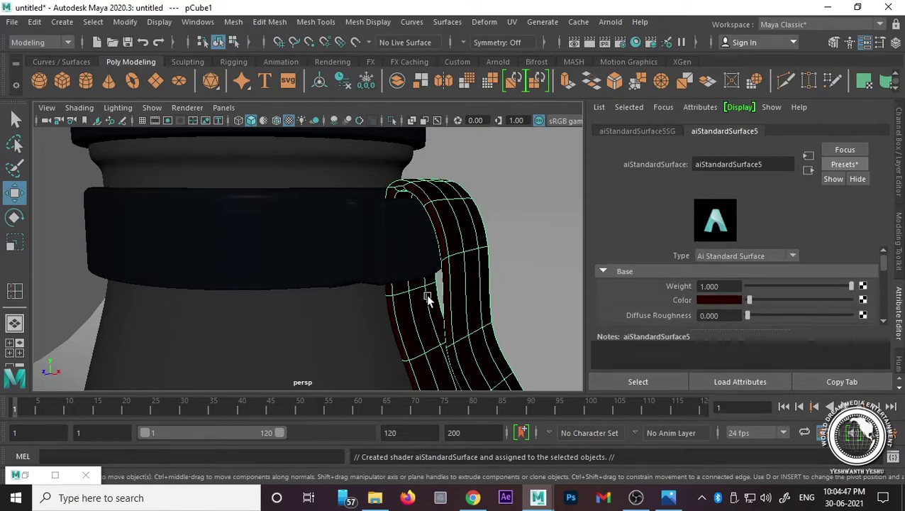
{"action": "left_click", "coordinate": [469, 268]}
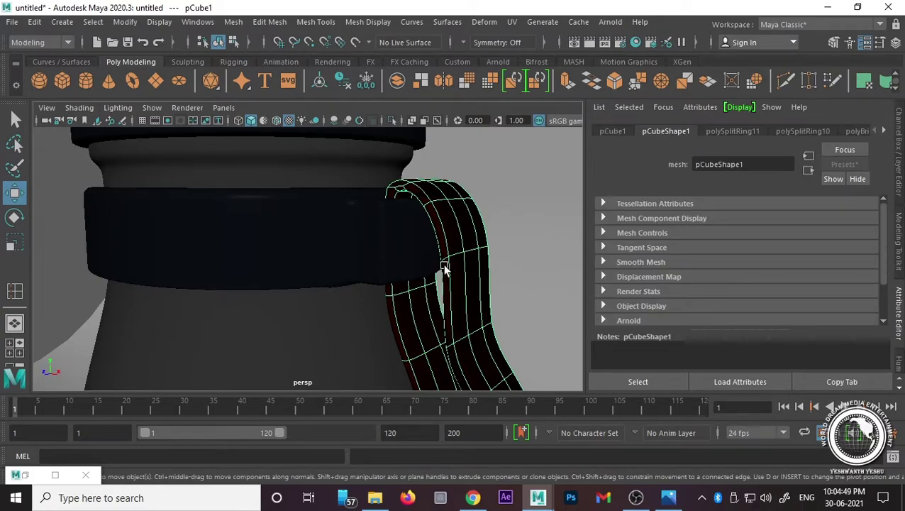
{"action": "right_click", "coordinate": [465, 247]}
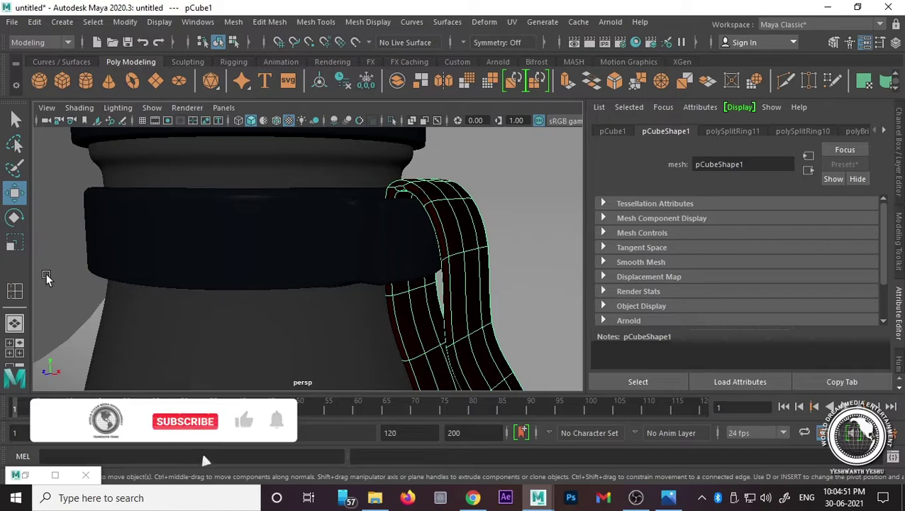
{"action": "left_click", "coordinate": [47, 277]}
{"action": "mouse_move", "coordinate": [471, 244]}
{"action": "left_mouse_down", "text": "alt"}
{"action": "mouse_move", "coordinate": [401, 259]}
{"action": "mouse_move", "coordinate": [390, 251]}
{"action": "mouse_move", "coordinate": [472, 248]}
{"action": "left_mouse_up", "text": "alt"}
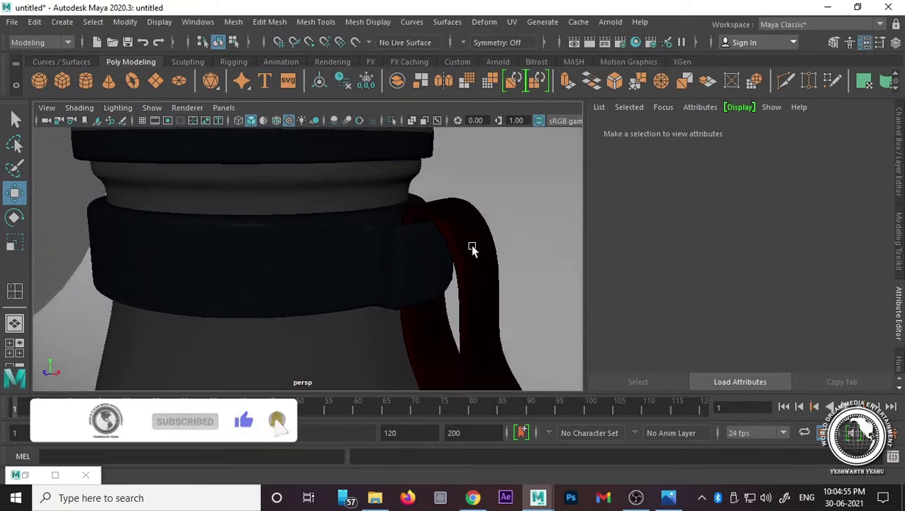
Step: Create an area light, raise it, and set its Y rotation to 180
{"action": "key", "text": "a"}
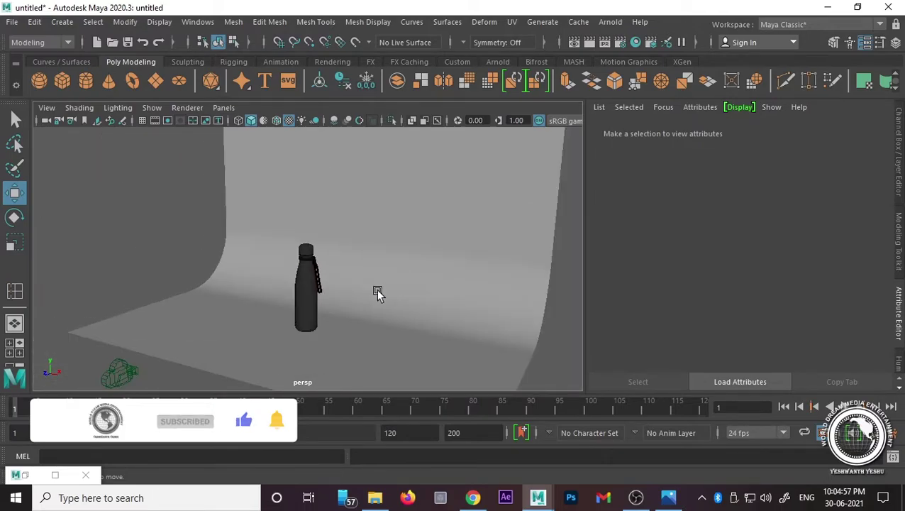
{"action": "left_click", "coordinate": [898, 156]}
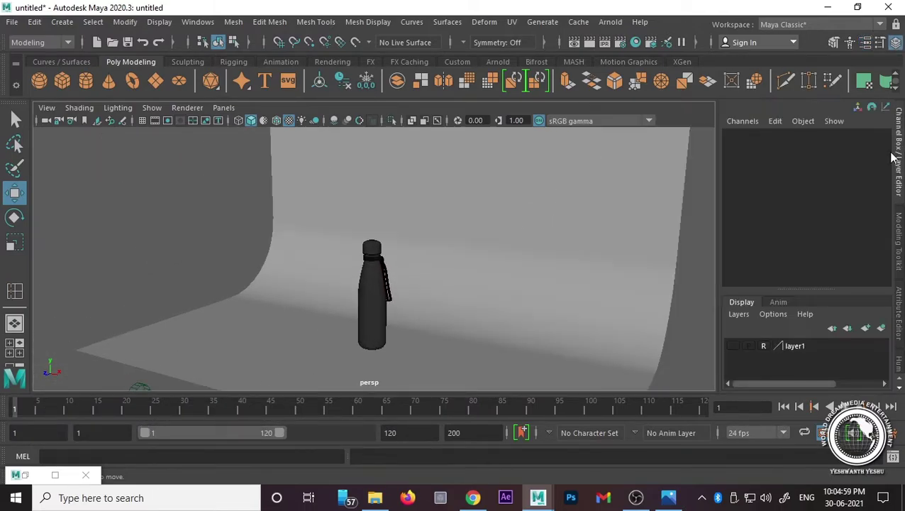
{"action": "left_click", "coordinate": [224, 108]}
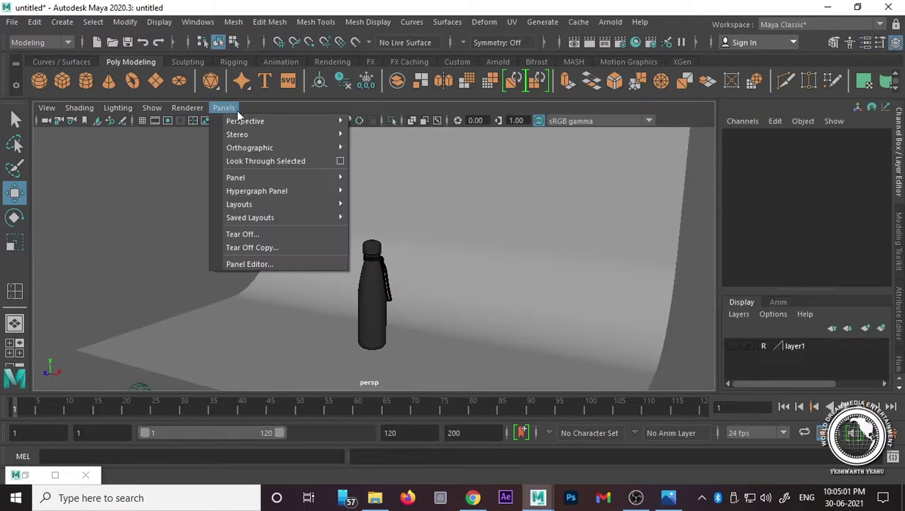
{"action": "left_click", "coordinate": [177, 185]}
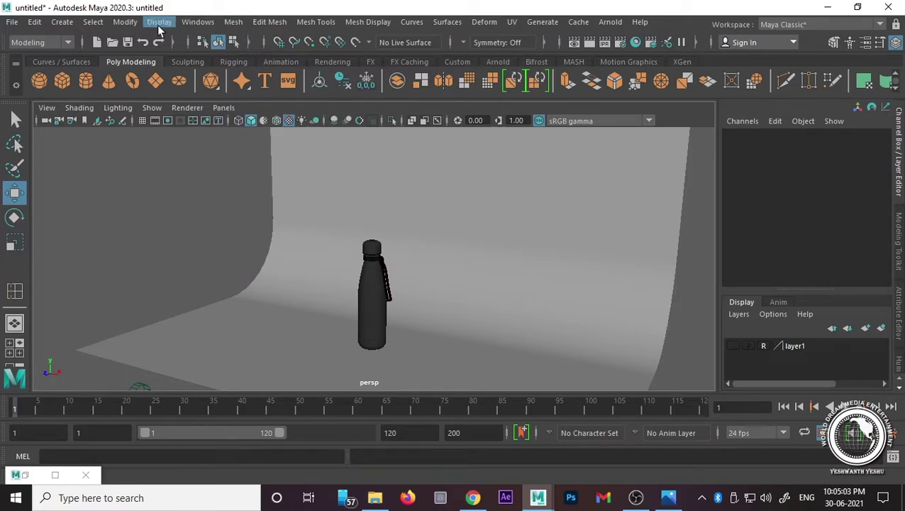
{"action": "left_click", "coordinate": [62, 22]}
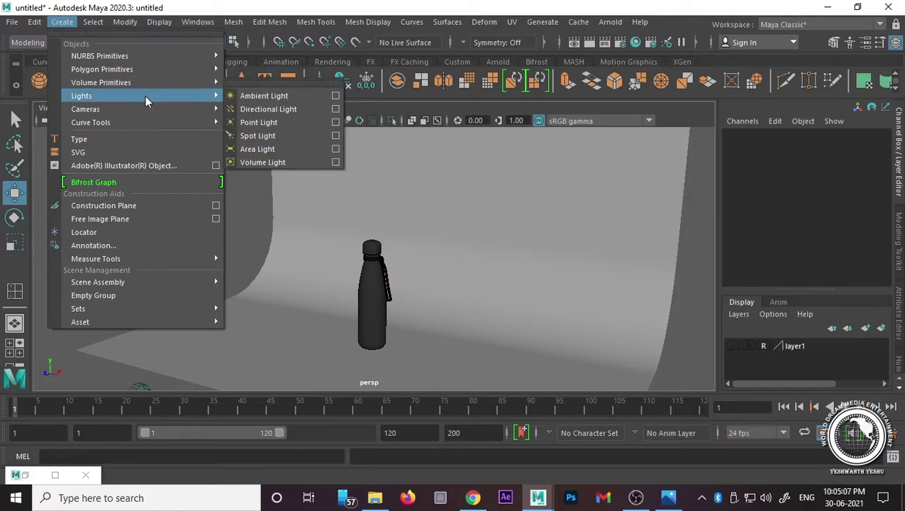
{"action": "mouse_move", "coordinate": [81, 96]}
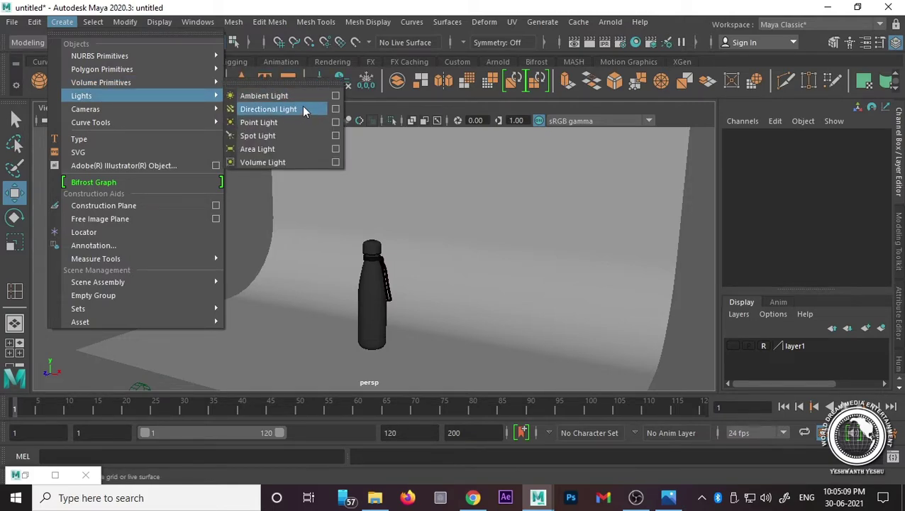
{"action": "left_click", "coordinate": [315, 147]}
{"action": "mouse_move", "coordinate": [376, 343]}
{"action": "left_mouse_down"}
{"action": "mouse_move", "coordinate": [384, 283]}
{"action": "mouse_move", "coordinate": [410, 287]}
{"action": "left_mouse_up"}
{"action": "key", "text": "e"}
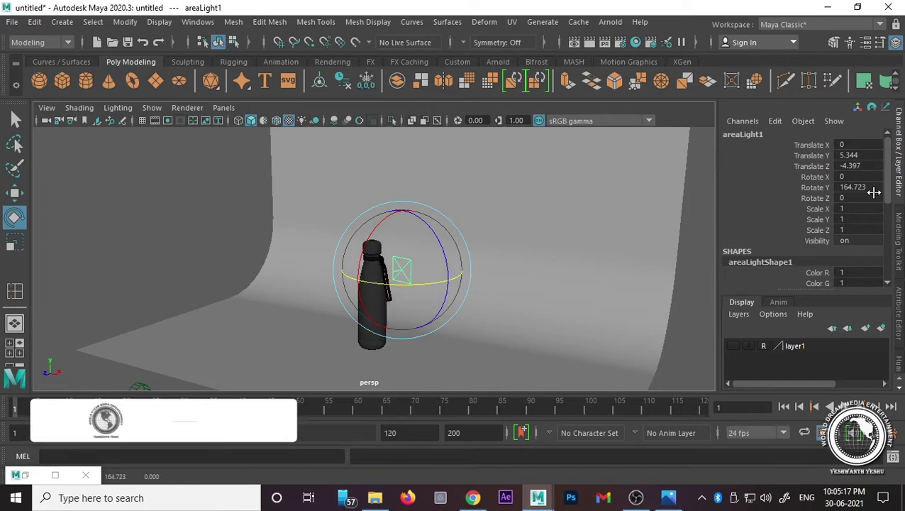
{"action": "double_click", "coordinate": [874, 189]}
{"action": "type", "text": "180"}
{"action": "key", "text": "Return"}
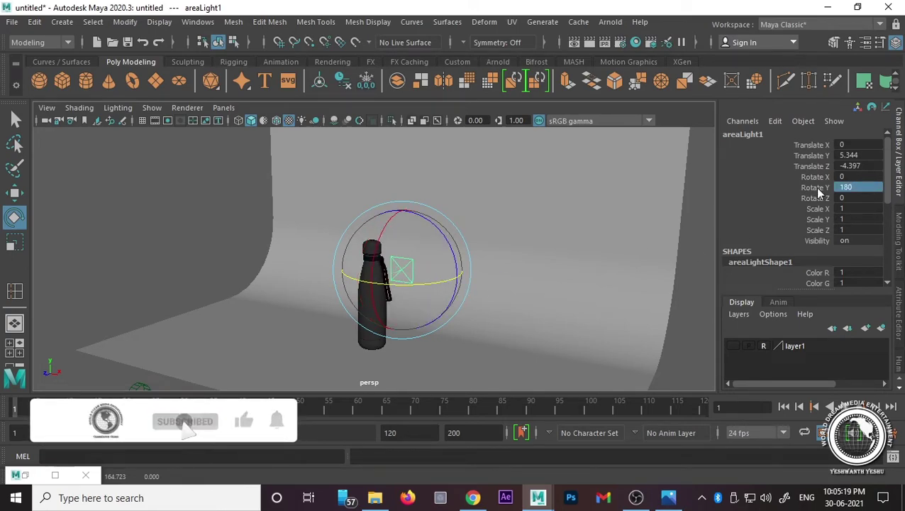
Step: Scale the area light to 2.663 and position it level with the bottle's middle
{"action": "key", "text": "r"}
{"action": "mouse_move", "coordinate": [418, 278]}
{"action": "left_mouse_down"}
{"action": "mouse_move", "coordinate": [471, 253]}
{"action": "mouse_move", "coordinate": [445, 253]}
{"action": "left_mouse_up"}
{"action": "key", "text": "w"}
{"action": "mouse_move", "coordinate": [405, 227]}
{"action": "left_mouse_down"}
{"action": "mouse_move", "coordinate": [407, 246]}
{"action": "mouse_move", "coordinate": [369, 313]}
{"action": "left_mouse_up"}
{"action": "key", "text": "space"}
{"action": "key", "text": "space"}
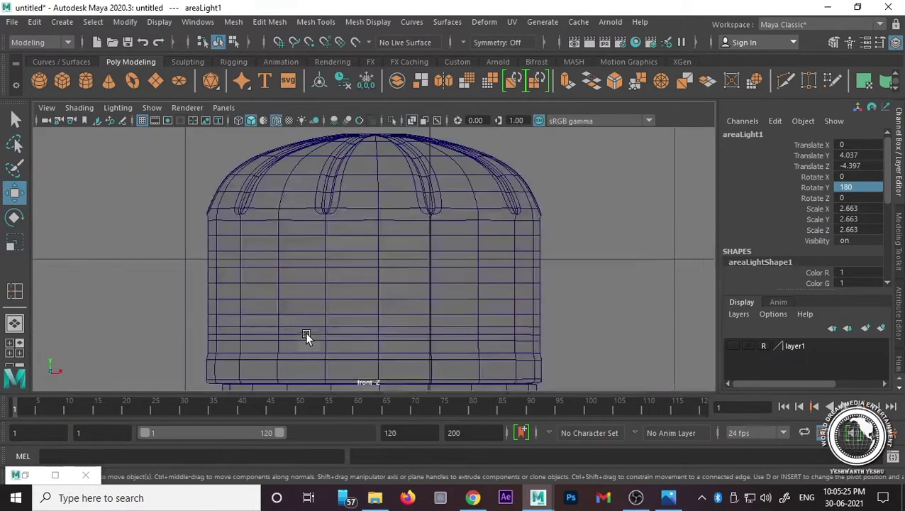
{"action": "key", "text": "f"}
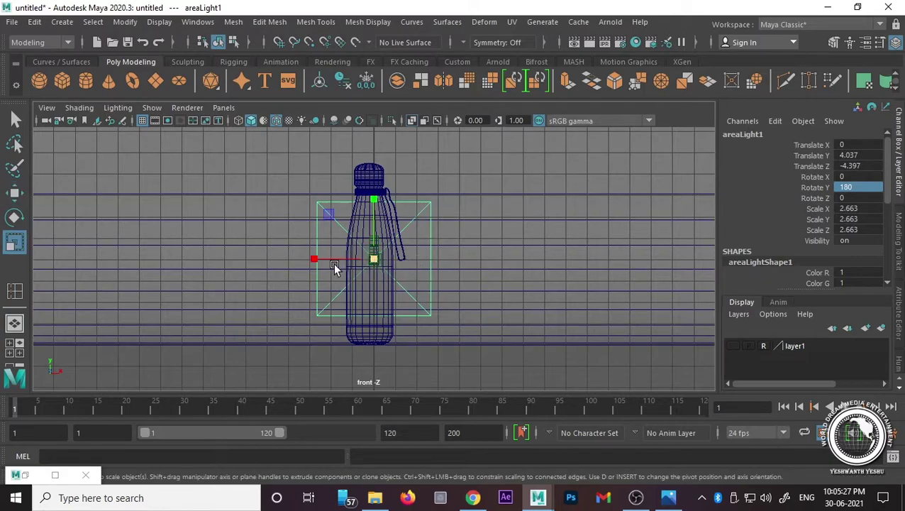
{"action": "key", "text": "w"}
{"action": "left_click_drag", "start_coordinate": [374, 202], "coordinate": [374, 231]}
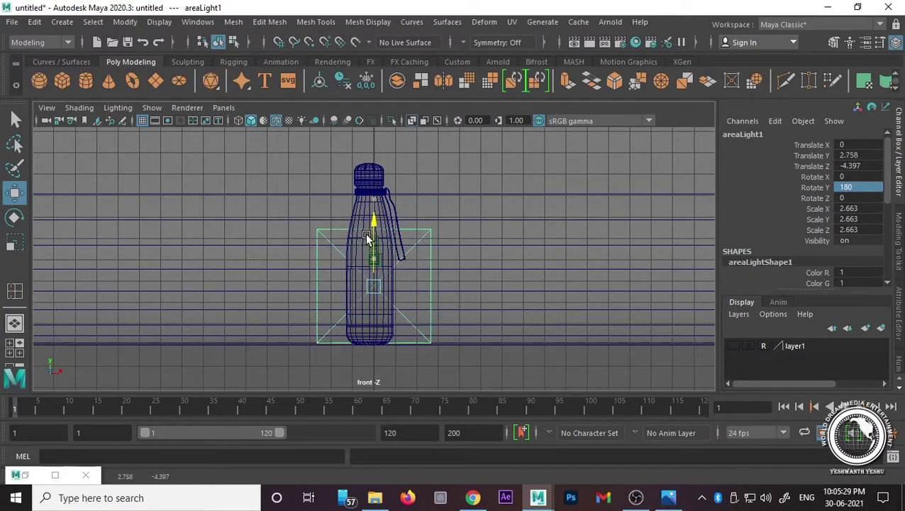
{"action": "key", "text": "space"}
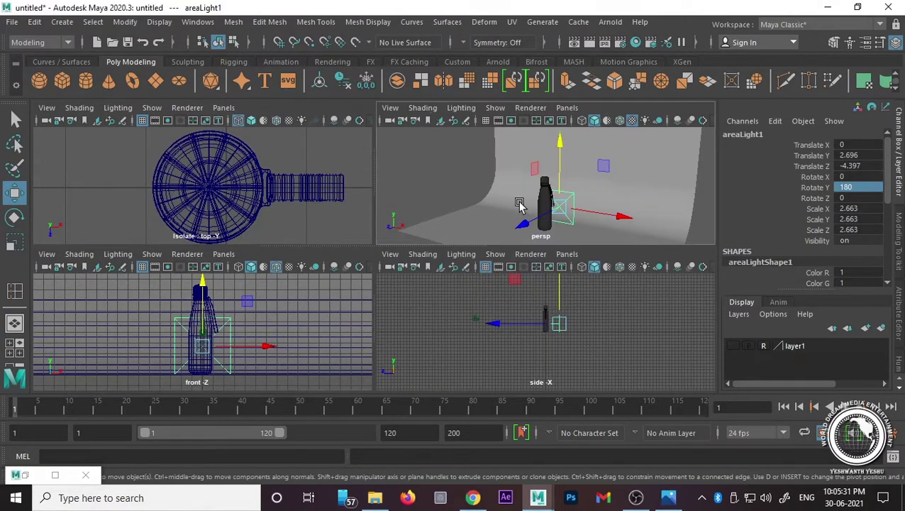
{"action": "key", "text": "space"}
{"action": "left_click_drag", "start_coordinate": [379, 314], "coordinate": [386, 308]}
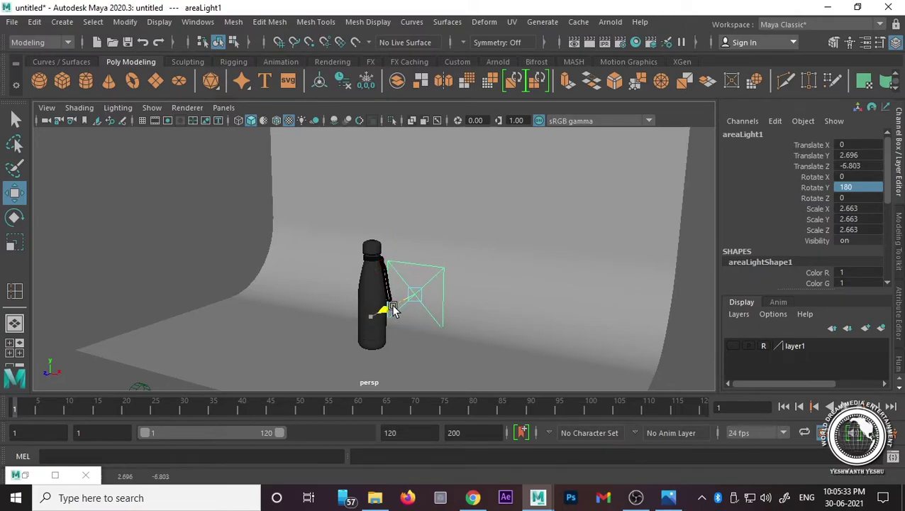
Step: Switch the viewport to look through camera1
{"action": "left_click", "coordinate": [284, 296]}
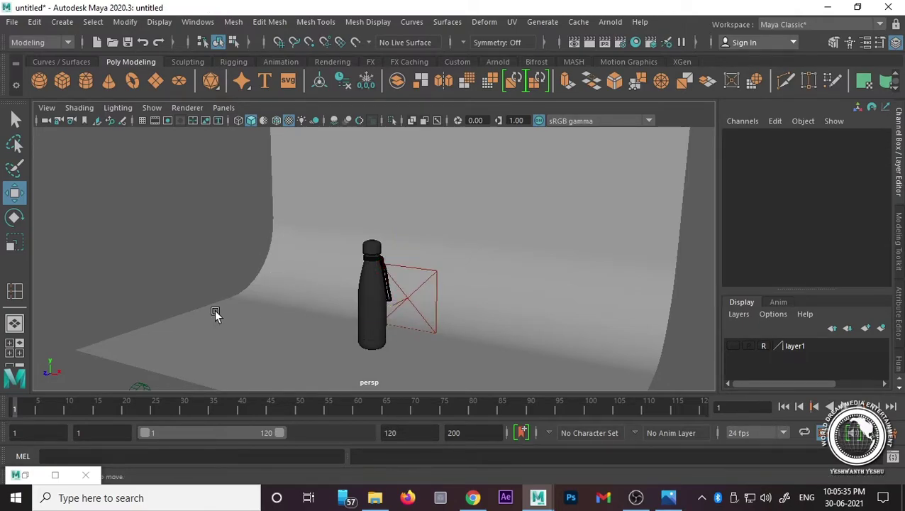
{"action": "mouse_move", "coordinate": [214, 309]}
{"action": "left_mouse_down", "text": "alt"}
{"action": "mouse_move", "coordinate": [419, 295]}
{"action": "mouse_move", "coordinate": [306, 300]}
{"action": "left_mouse_up", "text": "alt"}
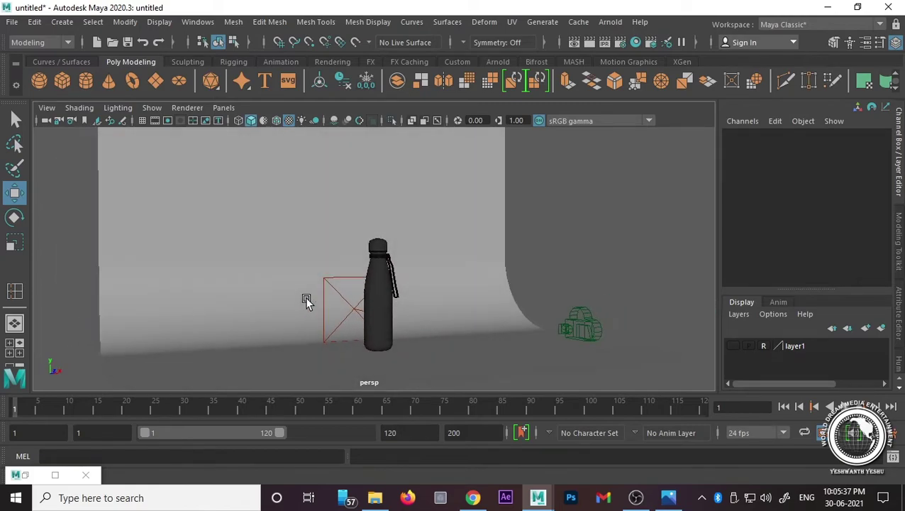
{"action": "left_click", "coordinate": [224, 107]}
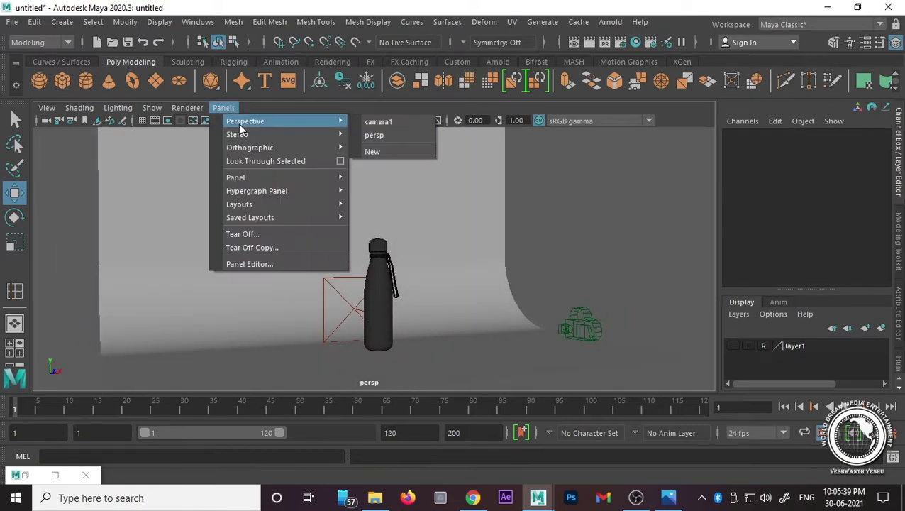
{"action": "left_click", "coordinate": [393, 121]}
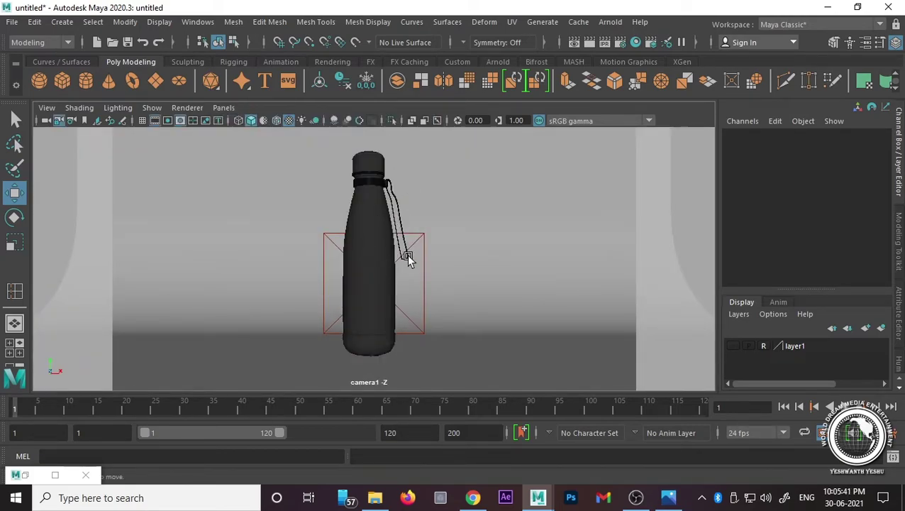
{"action": "left_click", "coordinate": [609, 22]}
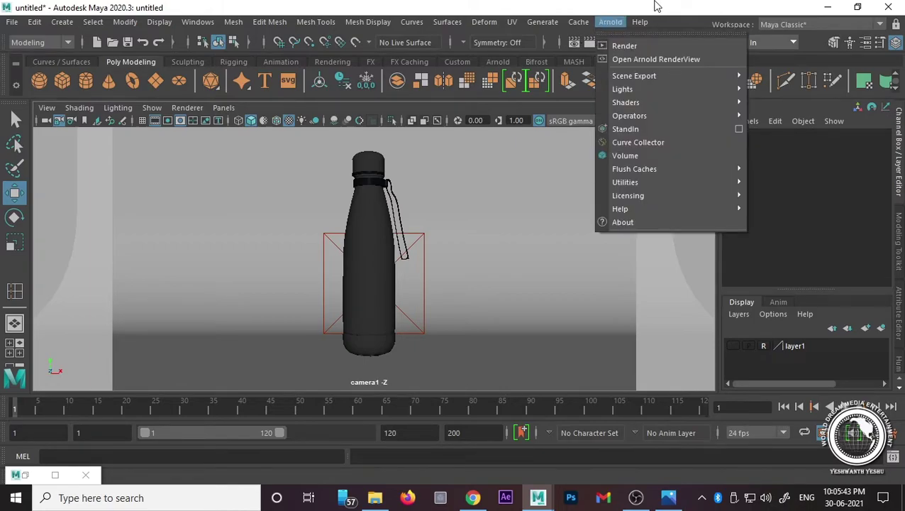
Step: Open Render Settings and set the output image format to JPEG
{"action": "left_click", "coordinate": [656, 6]}
{"action": "left_click", "coordinate": [621, 43]}
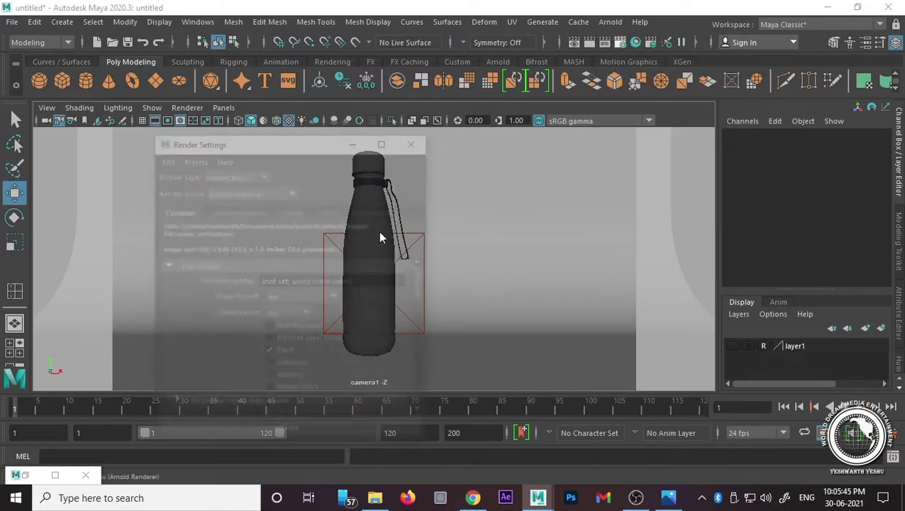
{"action": "left_click", "coordinate": [317, 293]}
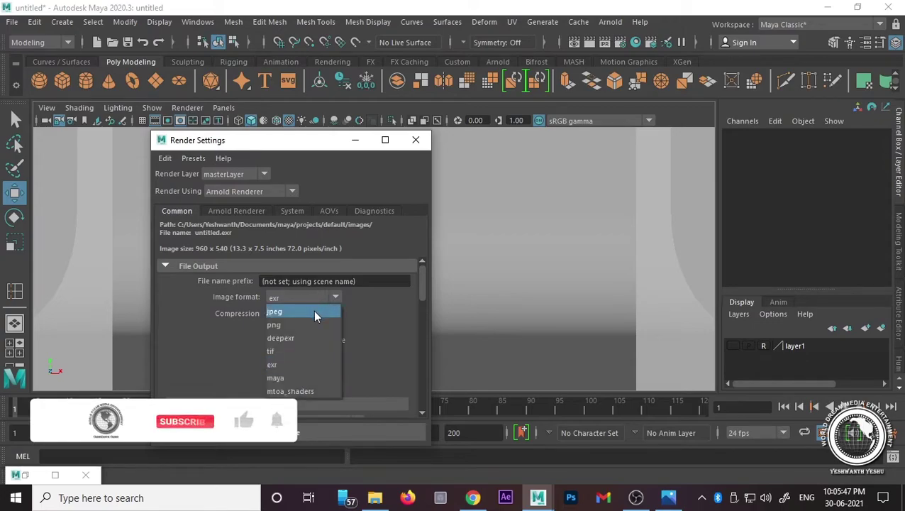
{"action": "left_click", "coordinate": [315, 313]}
Step: Set the renderable camera to camera1
{"action": "scroll", "coordinate": [386, 349], "scroll_direction": "down", "scroll_amount": 2}
{"action": "scroll", "coordinate": [381, 351], "scroll_direction": "down", "scroll_amount": 2}
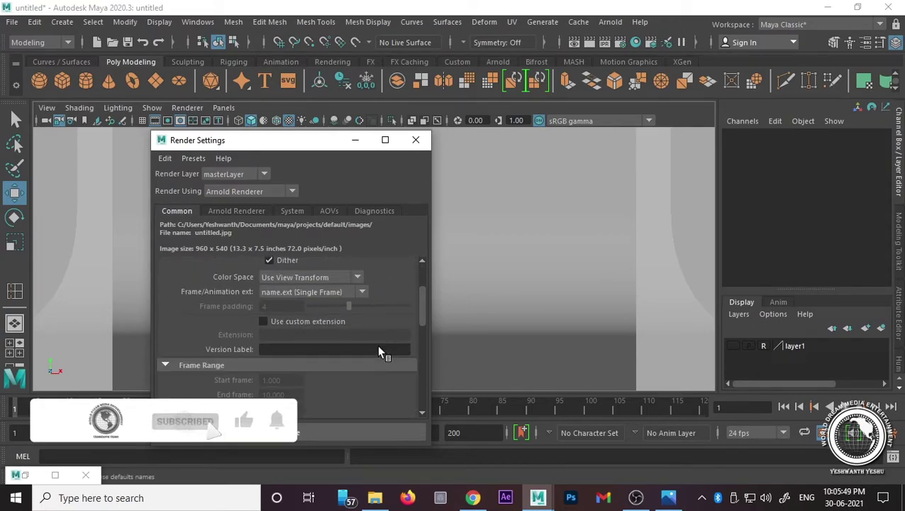
{"action": "scroll", "coordinate": [379, 351], "scroll_direction": "down", "scroll_amount": 3}
{"action": "scroll", "coordinate": [360, 351], "scroll_direction": "down", "scroll_amount": 2}
{"action": "left_click", "coordinate": [366, 336]}
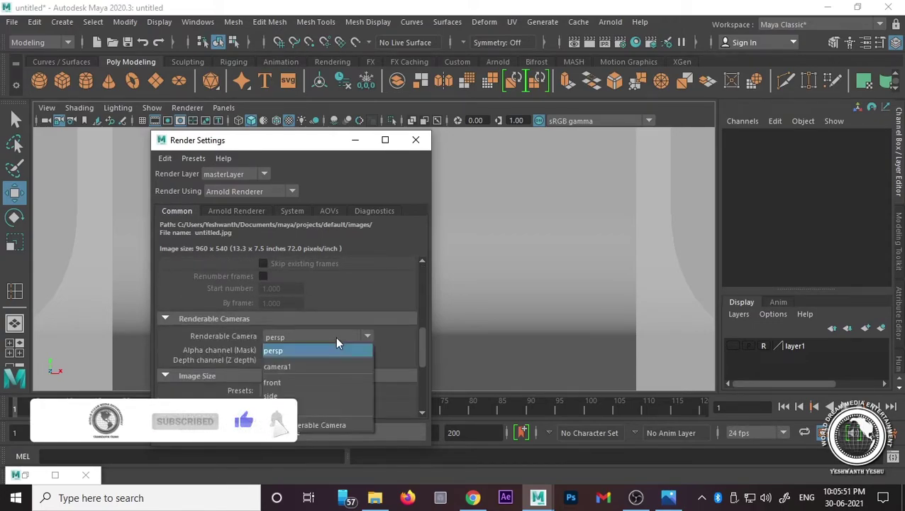
{"action": "left_click", "coordinate": [319, 366]}
Step: Choose the HD_720 image size preset for 1280 x 720 output
{"action": "left_click", "coordinate": [312, 390]}
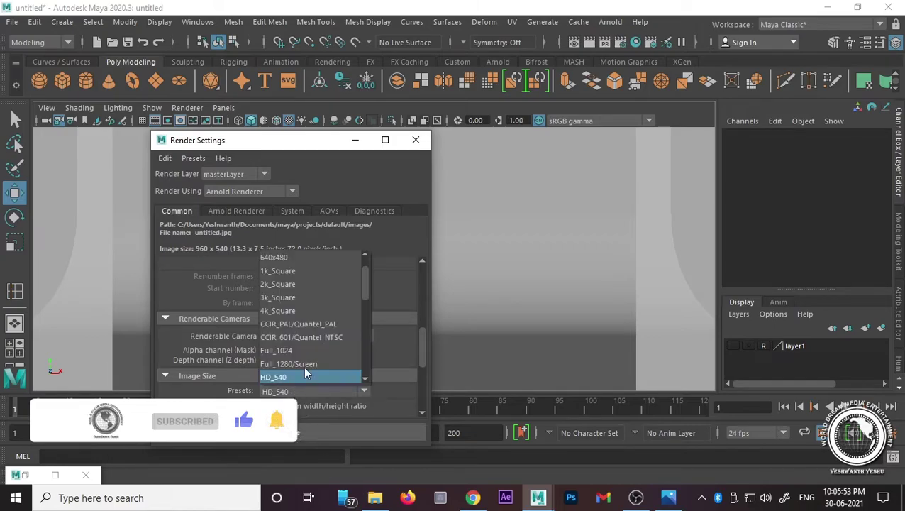
{"action": "scroll", "coordinate": [326, 306], "scroll_direction": "down", "scroll_amount": 3}
{"action": "scroll", "coordinate": [324, 301], "scroll_direction": "up", "scroll_amount": 4}
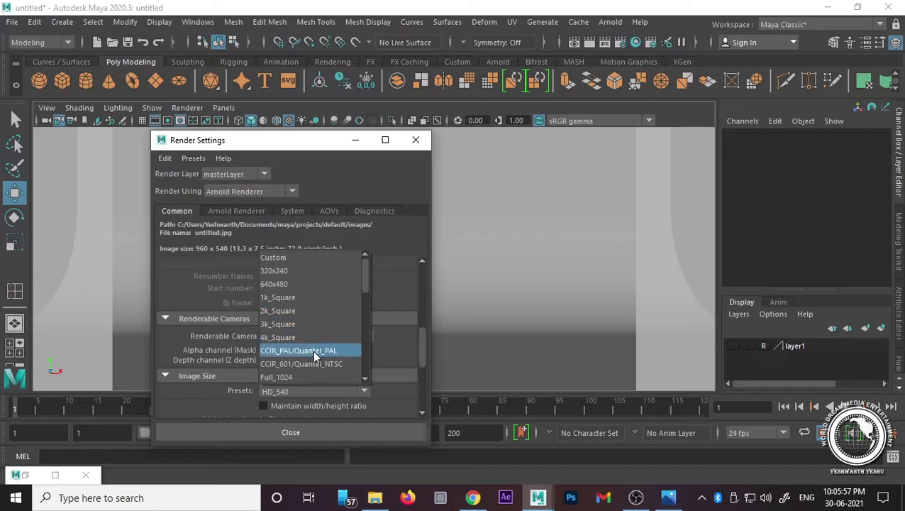
{"action": "scroll", "coordinate": [309, 341], "scroll_direction": "down", "scroll_amount": 2}
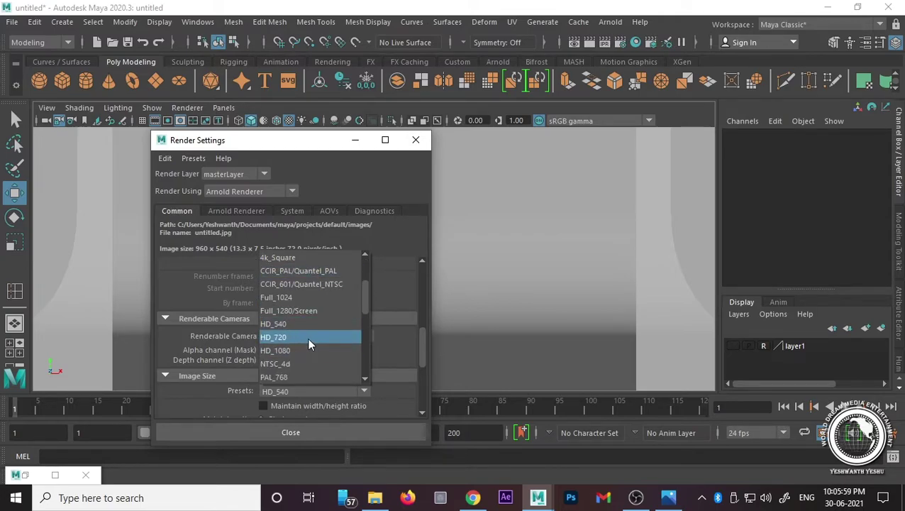
{"action": "left_click", "coordinate": [307, 337]}
{"action": "scroll", "coordinate": [308, 338], "scroll_direction": "down", "scroll_amount": 2}
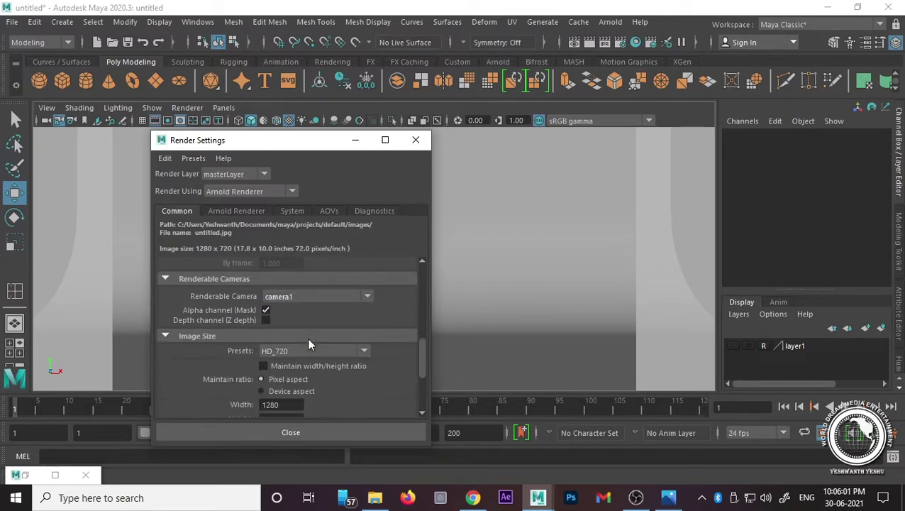
{"action": "scroll", "coordinate": [309, 345], "scroll_direction": "down", "scroll_amount": 4}
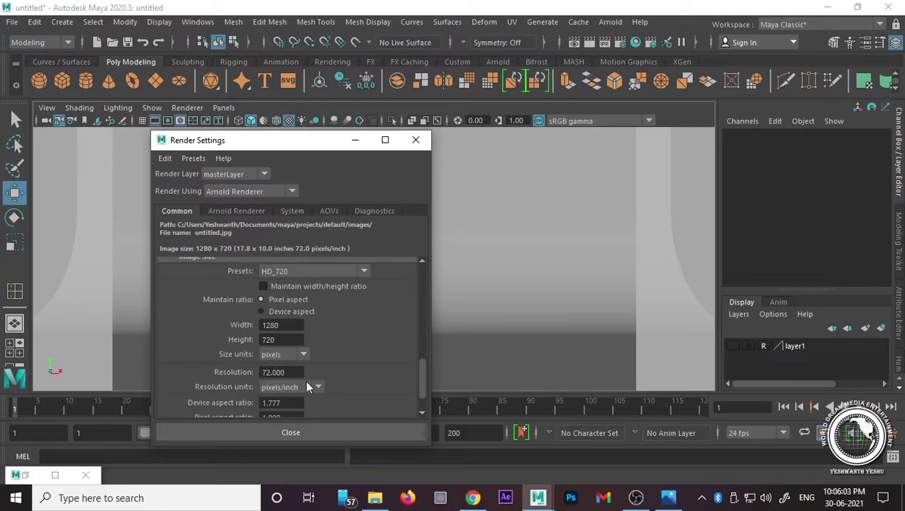
{"action": "scroll", "coordinate": [351, 358], "scroll_direction": "down", "scroll_amount": 2}
{"action": "scroll", "coordinate": [352, 363], "scroll_direction": "up", "scroll_amount": 8}
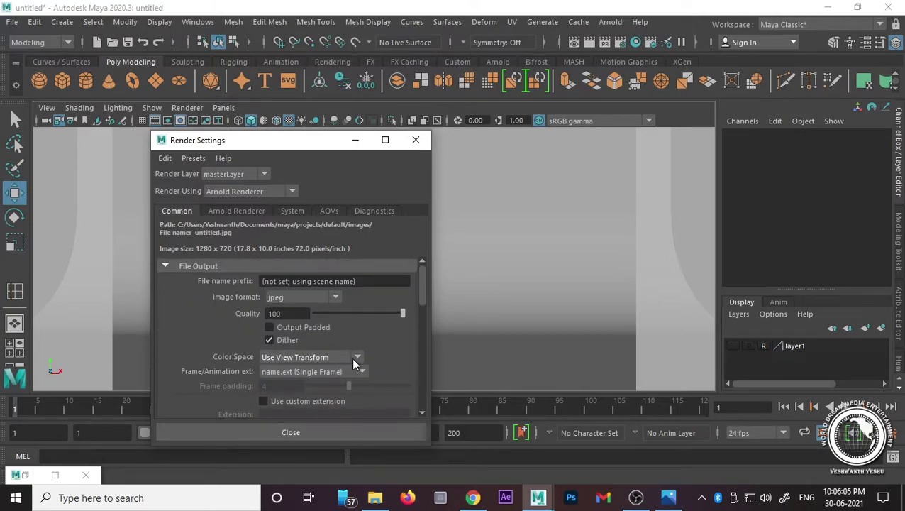
{"action": "left_click", "coordinate": [360, 142]}
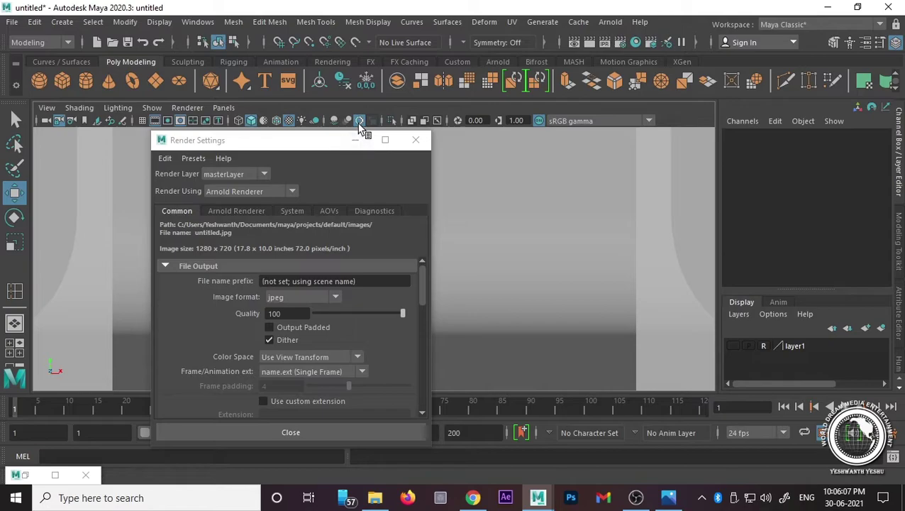
Step: Close the Render Settings and Move Tool settings windows
{"action": "left_click", "coordinate": [55, 474]}
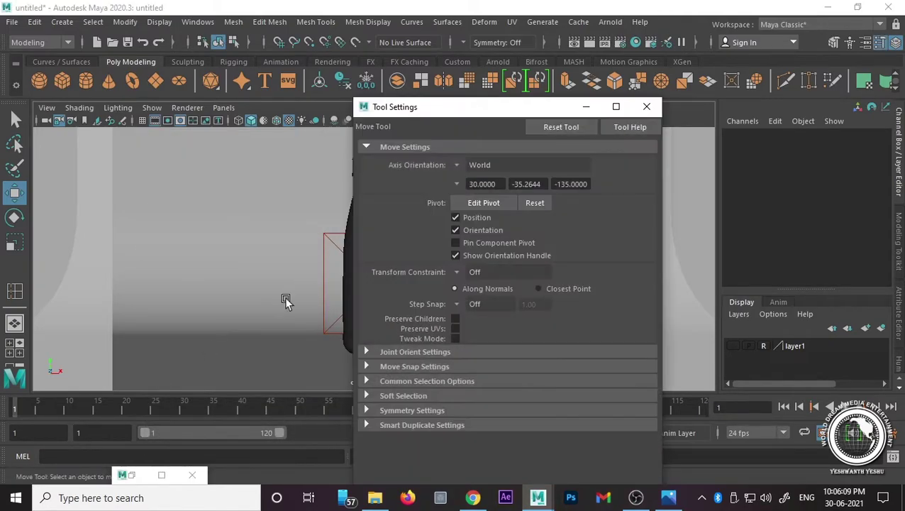
{"action": "left_click", "coordinate": [646, 106]}
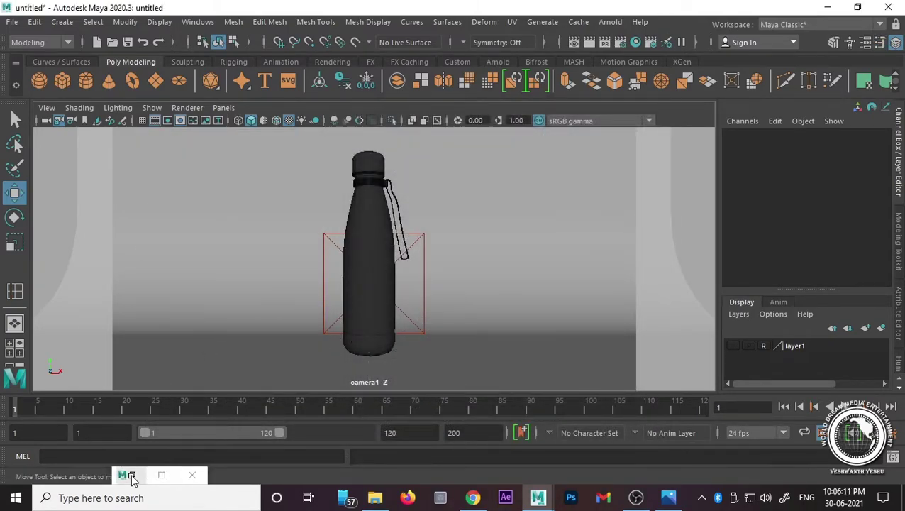
{"action": "left_click", "coordinate": [161, 475]}
{"action": "left_click", "coordinate": [415, 140]}
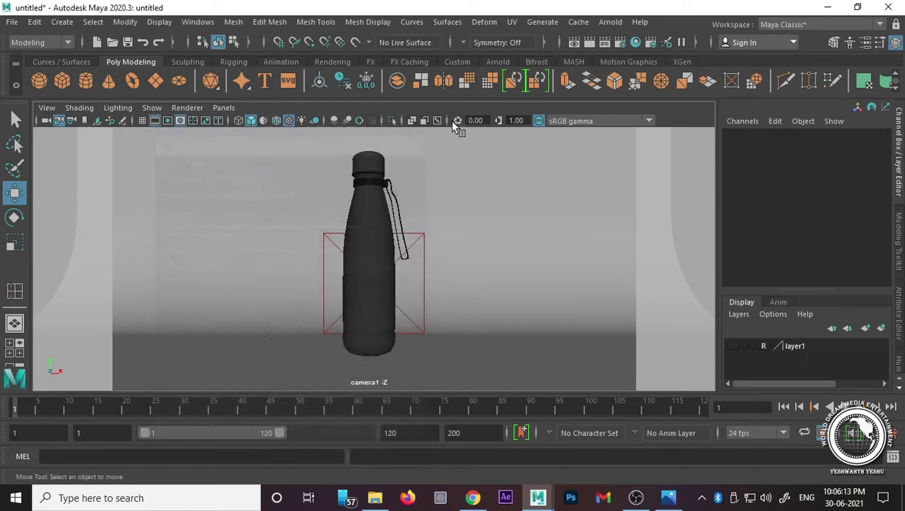
Step: Open the Arnold RenderView full-screen, render the scene, then minimize it
{"action": "left_click", "coordinate": [612, 22]}
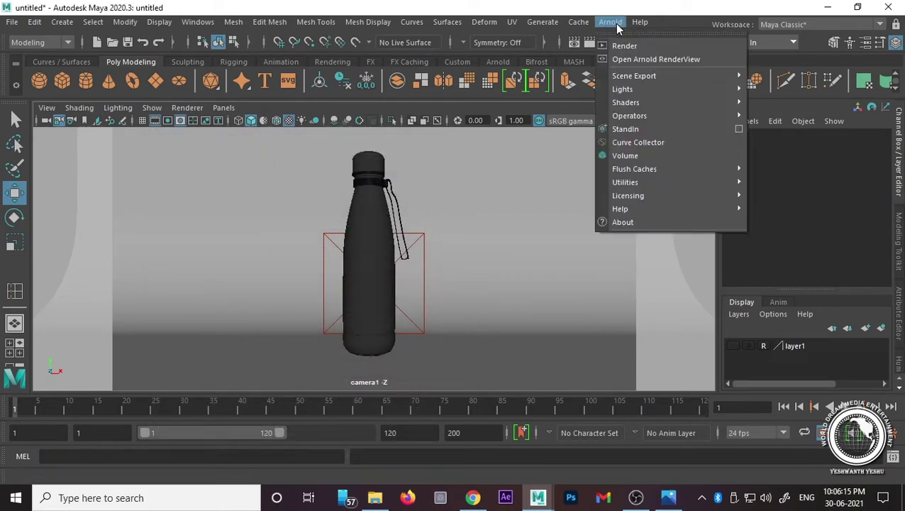
{"action": "left_click", "coordinate": [626, 61]}
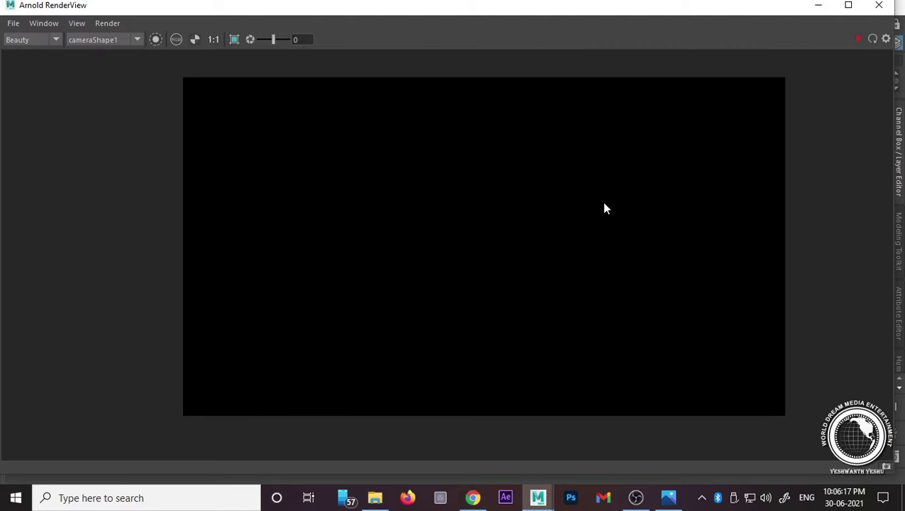
{"action": "left_click", "coordinate": [848, 5]}
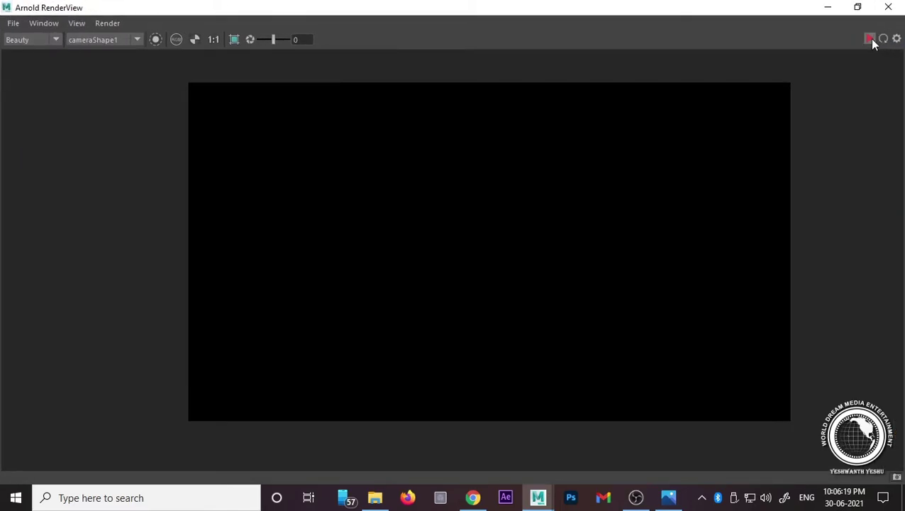
{"action": "left_click", "coordinate": [870, 39]}
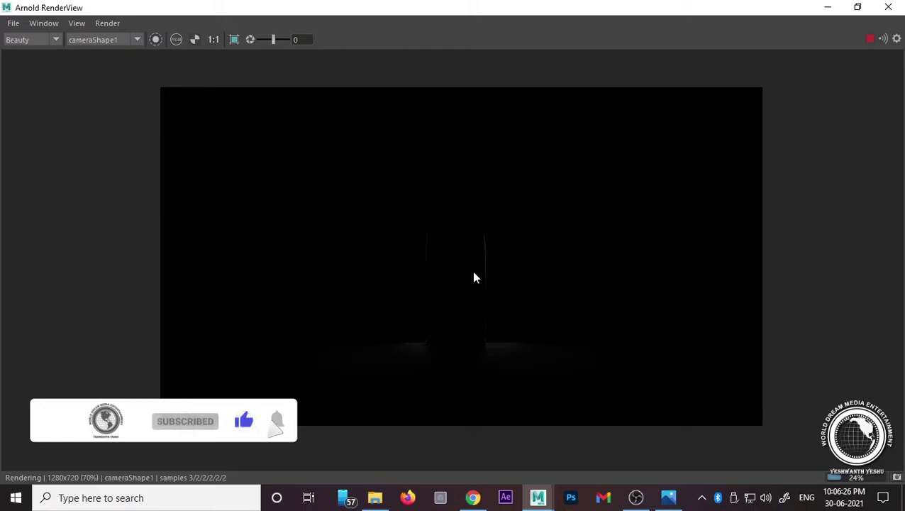
{"action": "left_click", "coordinate": [828, 9]}
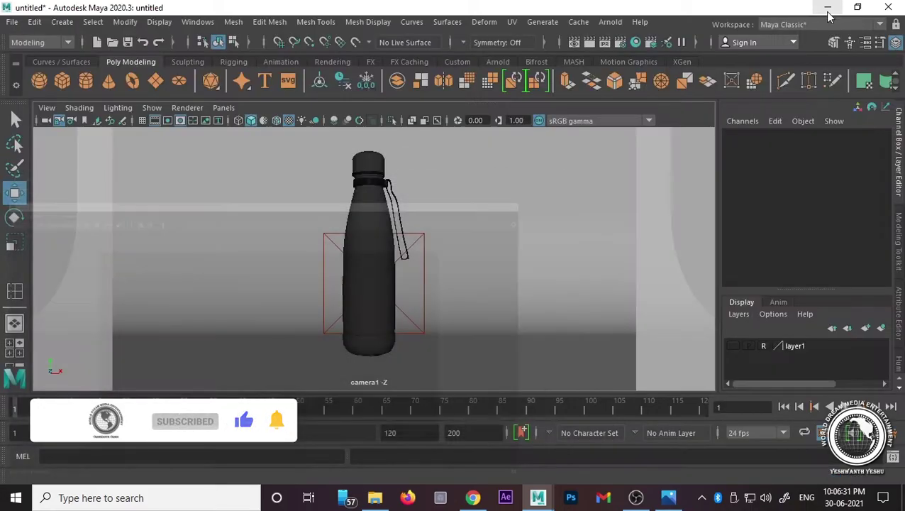
Step: Look through persp and give the area light 16 Arnold samples
{"action": "left_click", "coordinate": [224, 107]}
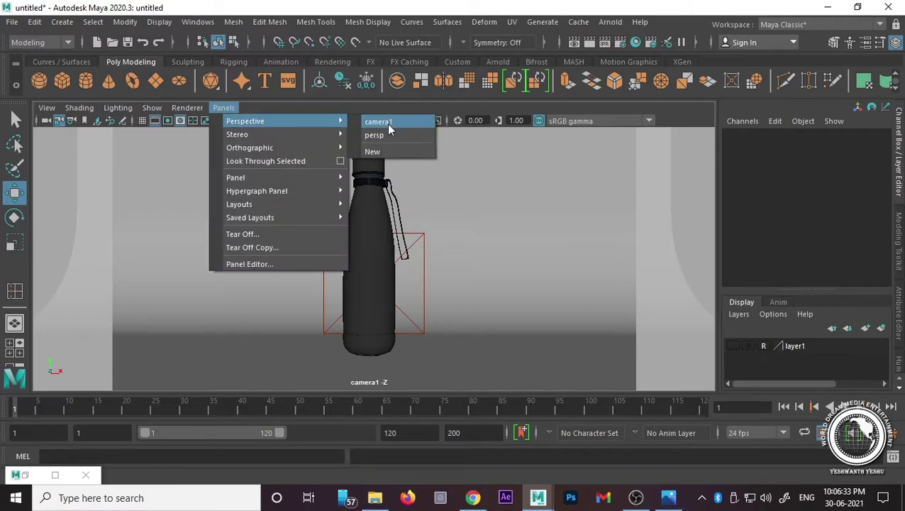
{"action": "left_click", "coordinate": [394, 135]}
{"action": "mouse_move", "coordinate": [400, 181]}
{"action": "left_mouse_down", "text": "alt"}
{"action": "mouse_move", "coordinate": [448, 259]}
{"action": "mouse_move", "coordinate": [374, 255]}
{"action": "left_mouse_up", "text": "alt"}
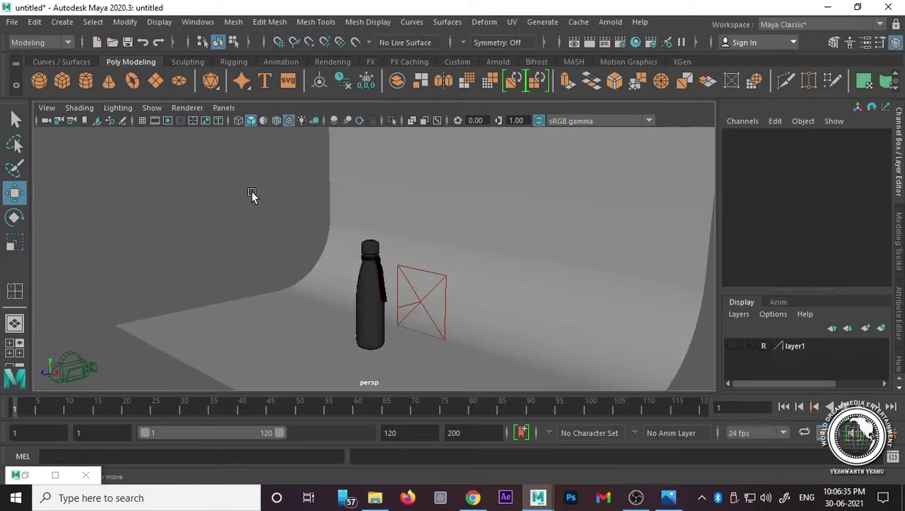
{"action": "left_click", "coordinate": [421, 302]}
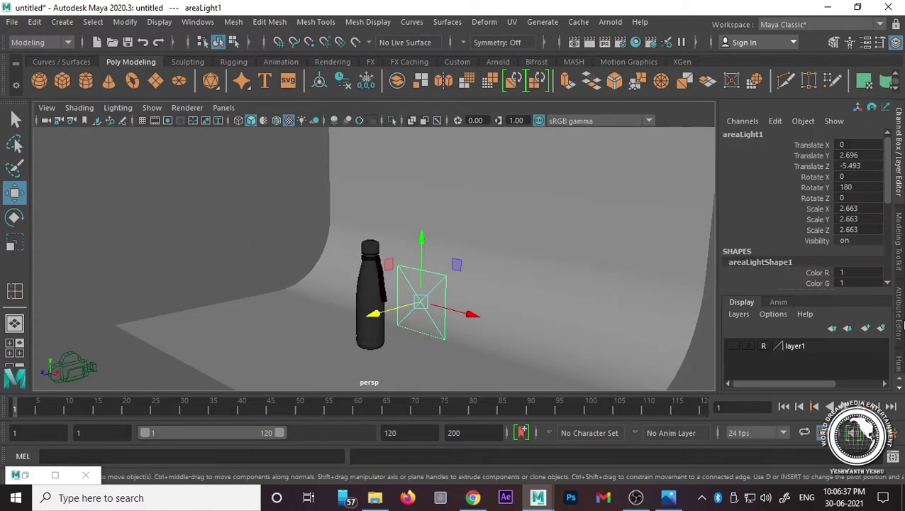
{"action": "left_click", "coordinate": [899, 305]}
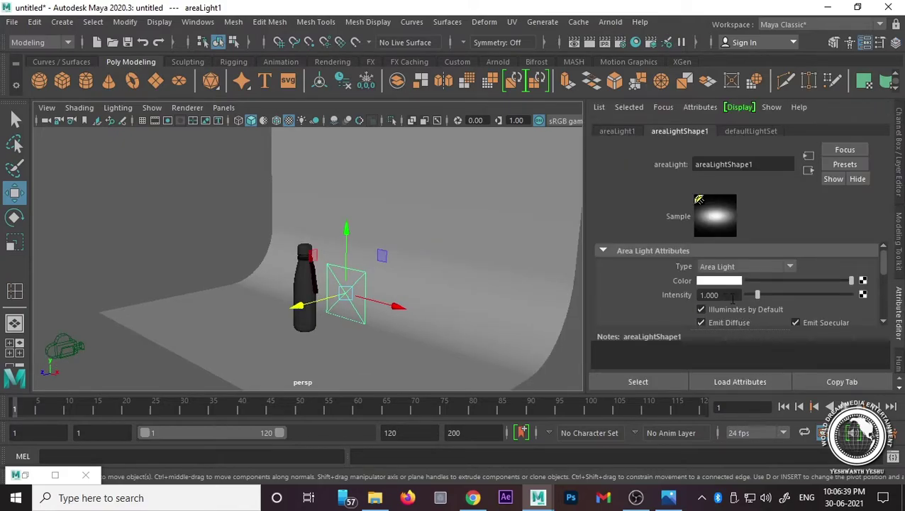
{"action": "scroll", "coordinate": [723, 305], "scroll_direction": "down", "scroll_amount": 5}
{"action": "scroll", "coordinate": [681, 302], "scroll_direction": "down", "scroll_amount": 5}
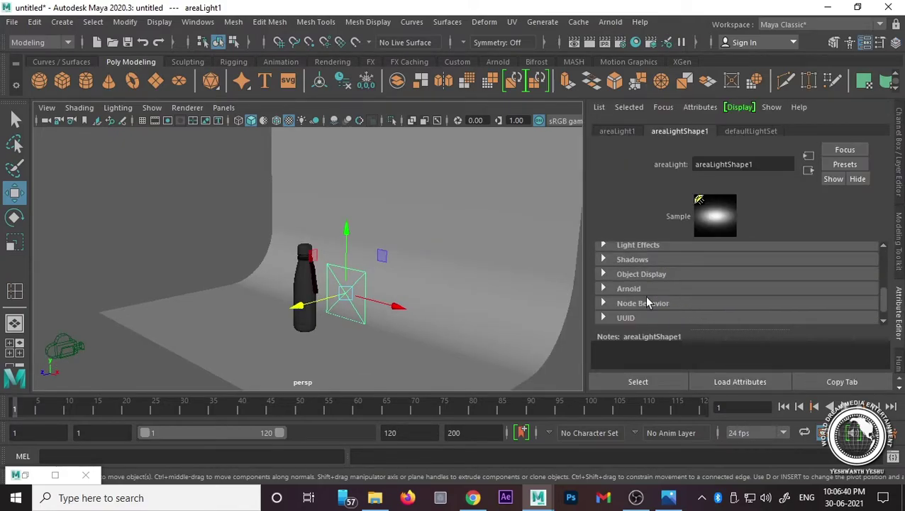
{"action": "left_click", "coordinate": [604, 289]}
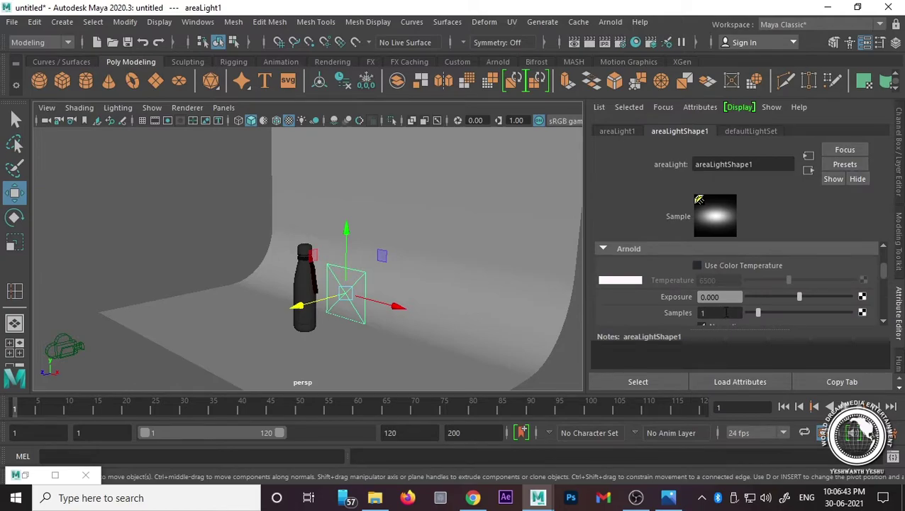
{"action": "key", "text": "Return"}
Step: Duplicate the area light, shift the copy right and rotate it upright
{"action": "left_click", "coordinate": [221, 240]}
{"action": "left_click", "coordinate": [358, 280]}
{"action": "key", "text": "ctrl+d"}
{"action": "left_click_drag", "start_coordinate": [389, 307], "coordinate": [463, 323]}
{"action": "key", "text": "e"}
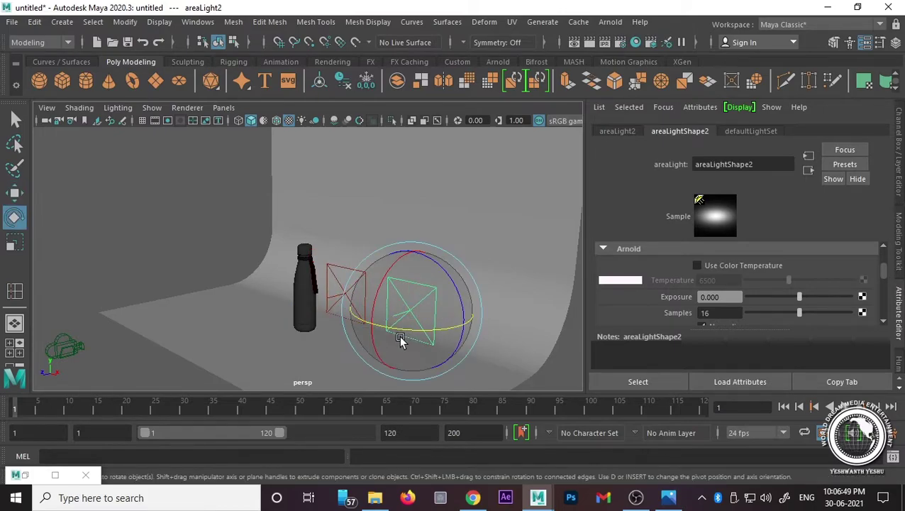
{"action": "mouse_move", "coordinate": [399, 339]}
{"action": "left_mouse_down"}
{"action": "mouse_move", "coordinate": [358, 329]}
{"action": "mouse_move", "coordinate": [434, 337]}
{"action": "mouse_move", "coordinate": [377, 329]}
{"action": "mouse_move", "coordinate": [325, 224]}
{"action": "left_mouse_up"}
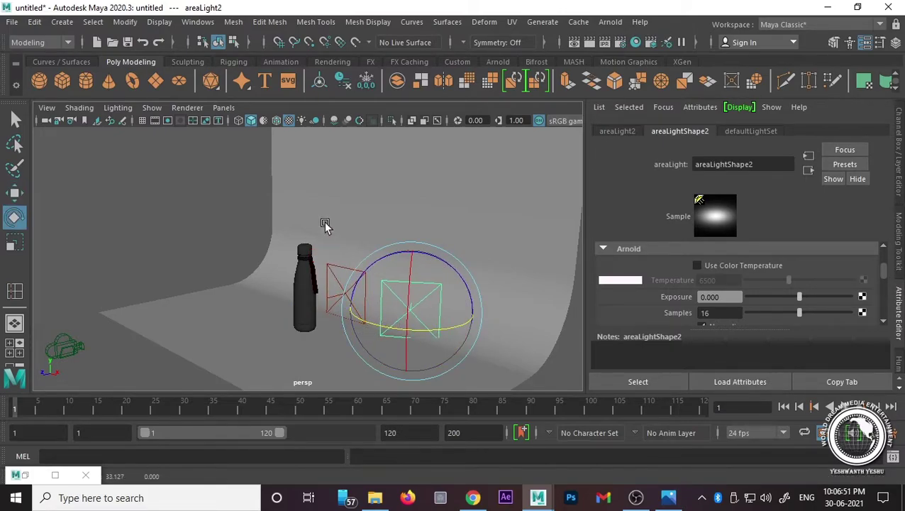
{"action": "left_click", "coordinate": [303, 120]}
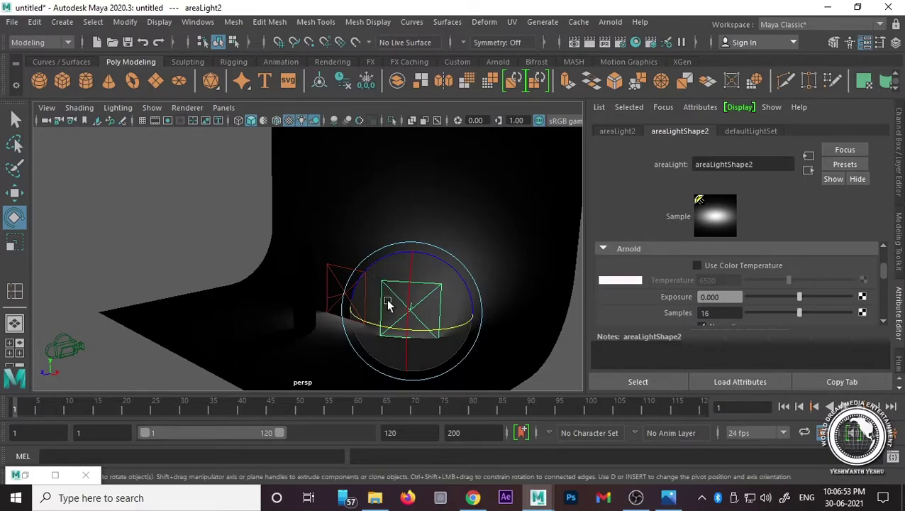
Step: Move the light near the bottle, raise it, stretch it wider and tilt it upright
{"action": "key", "text": "w"}
{"action": "left_click_drag", "start_coordinate": [376, 328], "coordinate": [224, 347]}
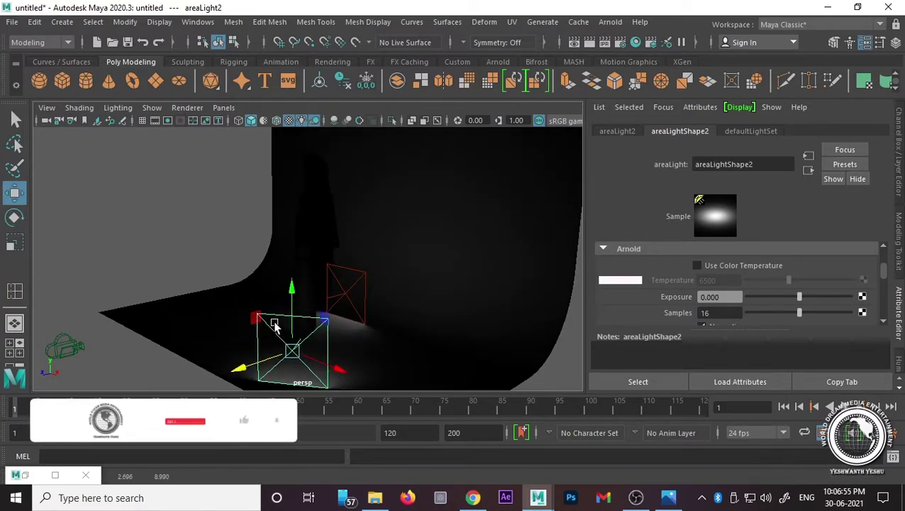
{"action": "left_click_drag", "start_coordinate": [292, 278], "coordinate": [293, 257]}
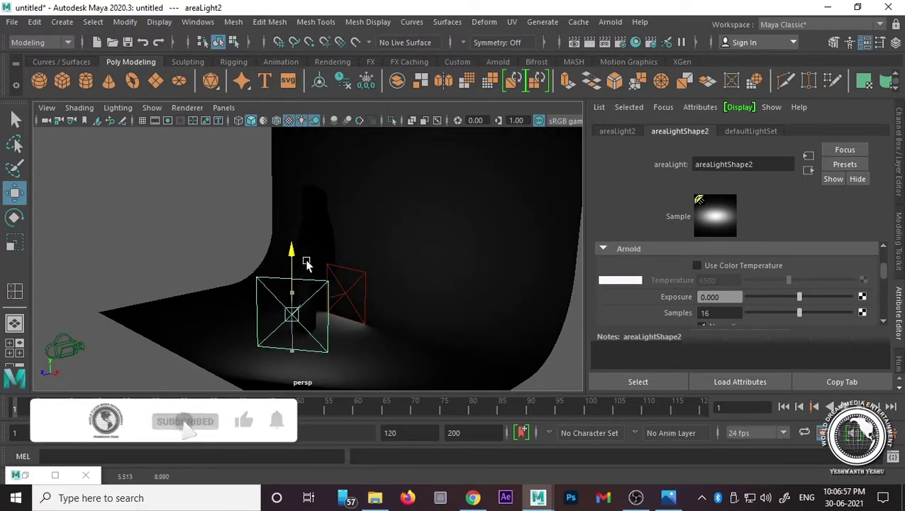
{"action": "key", "text": "r"}
{"action": "left_click_drag", "start_coordinate": [331, 323], "coordinate": [367, 317]}
{"action": "left_click_drag", "start_coordinate": [366, 313], "coordinate": [300, 210]}
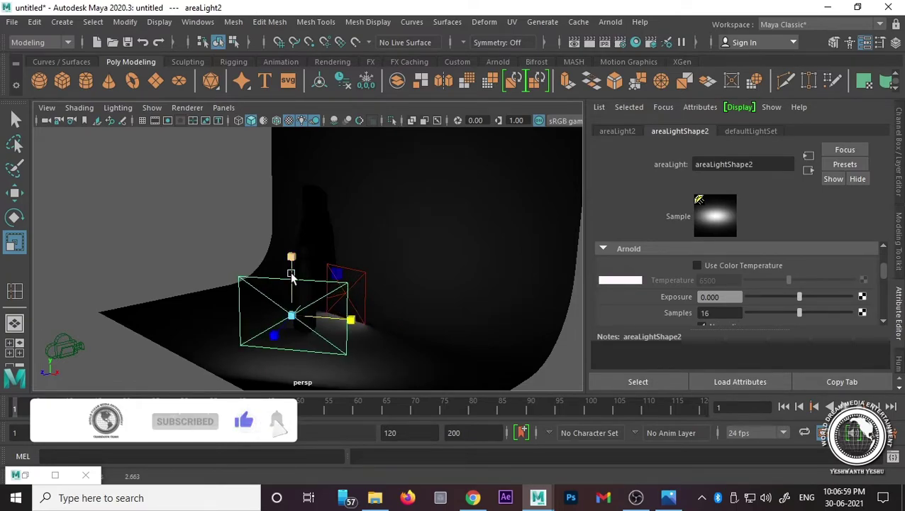
{"action": "key", "text": "w"}
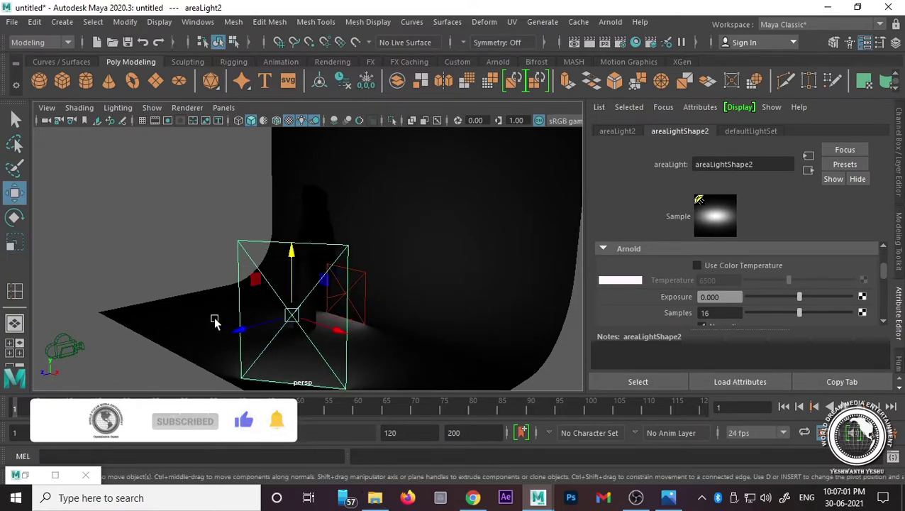
Step: Slide the light to the left of the bottle, then deselect and orbit to the front
{"action": "mouse_move", "coordinate": [216, 314]}
{"action": "left_mouse_down", "text": "alt"}
{"action": "mouse_move", "coordinate": [244, 303]}
{"action": "mouse_move", "coordinate": [289, 309]}
{"action": "mouse_move", "coordinate": [268, 301]}
{"action": "left_mouse_up", "text": "alt"}
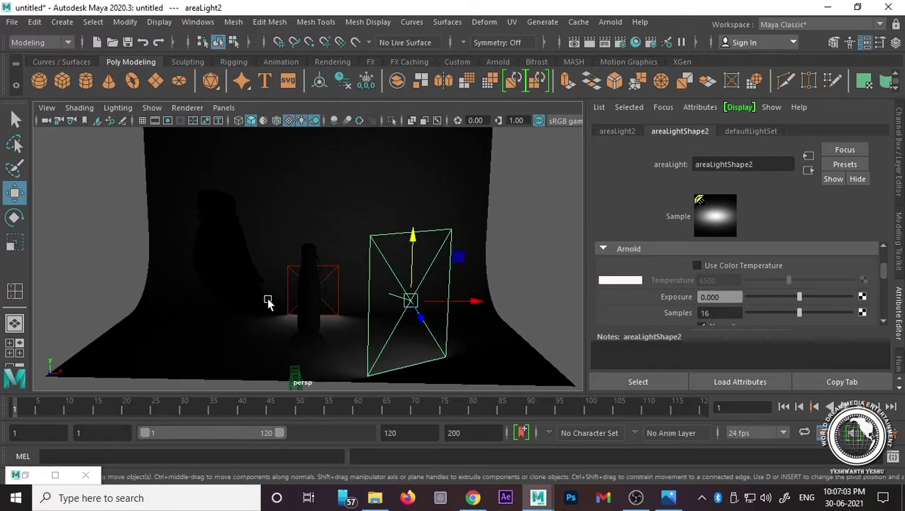
{"action": "mouse_move", "coordinate": [477, 301]}
{"action": "left_mouse_down"}
{"action": "mouse_move", "coordinate": [204, 306]}
{"action": "mouse_move", "coordinate": [283, 319]}
{"action": "mouse_move", "coordinate": [248, 376]}
{"action": "mouse_move", "coordinate": [275, 357]}
{"action": "left_mouse_up"}
{"action": "key", "text": "e"}
{"action": "key", "text": "w"}
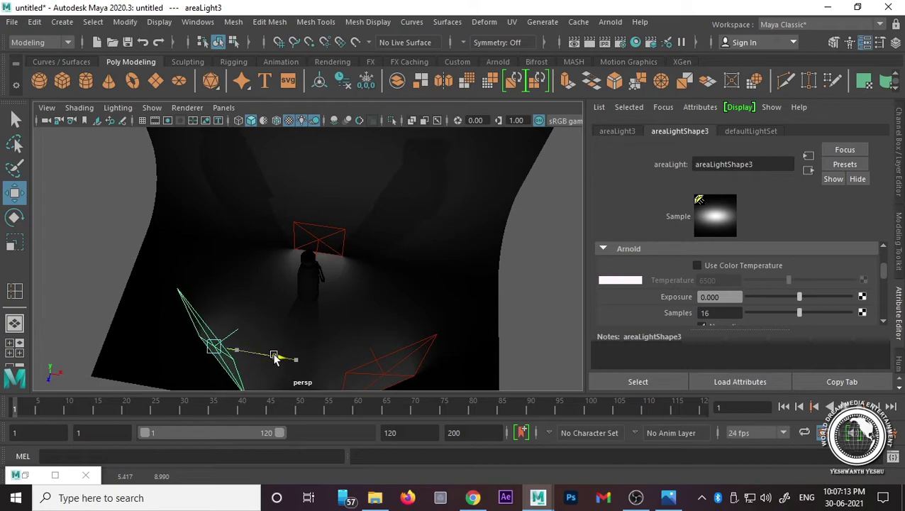
{"action": "left_click", "coordinate": [517, 278]}
{"action": "mouse_move", "coordinate": [521, 303]}
{"action": "left_mouse_down", "text": "alt"}
{"action": "mouse_move", "coordinate": [439, 252]}
{"action": "mouse_move", "coordinate": [468, 259]}
{"action": "mouse_move", "coordinate": [445, 283]}
{"action": "mouse_move", "coordinate": [376, 301]}
{"action": "left_mouse_up", "text": "alt"}
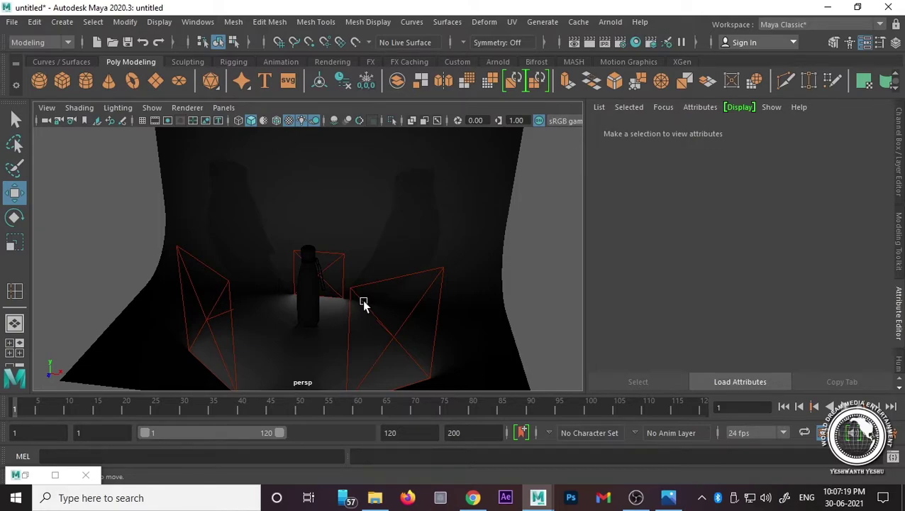
Step: Uncheck Use Ray Trace Shadows on the right-hand area light
{"action": "left_click", "coordinate": [362, 299]}
{"action": "scroll", "coordinate": [641, 312], "scroll_direction": "down", "scroll_amount": 3}
{"action": "scroll", "coordinate": [642, 299], "scroll_direction": "down", "scroll_amount": 2}
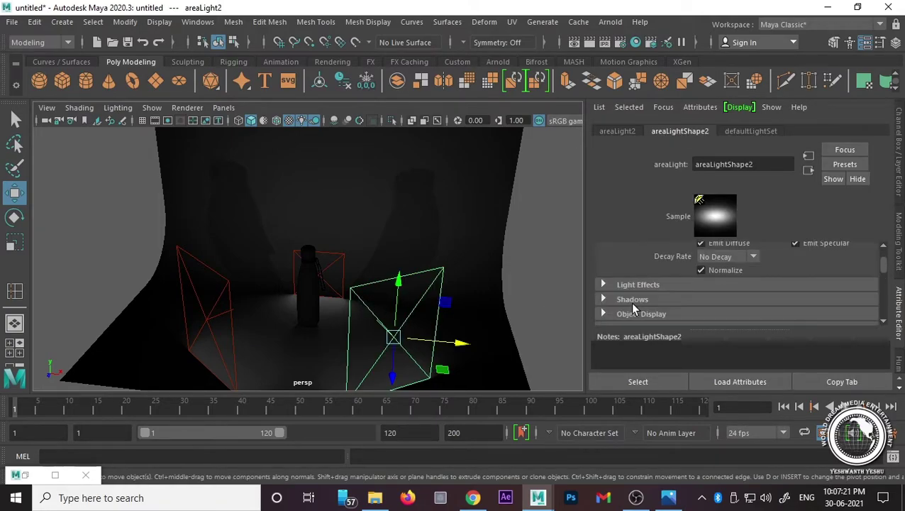
{"action": "left_click", "coordinate": [661, 300]}
{"action": "scroll", "coordinate": [674, 297], "scroll_direction": "down", "scroll_amount": 1}
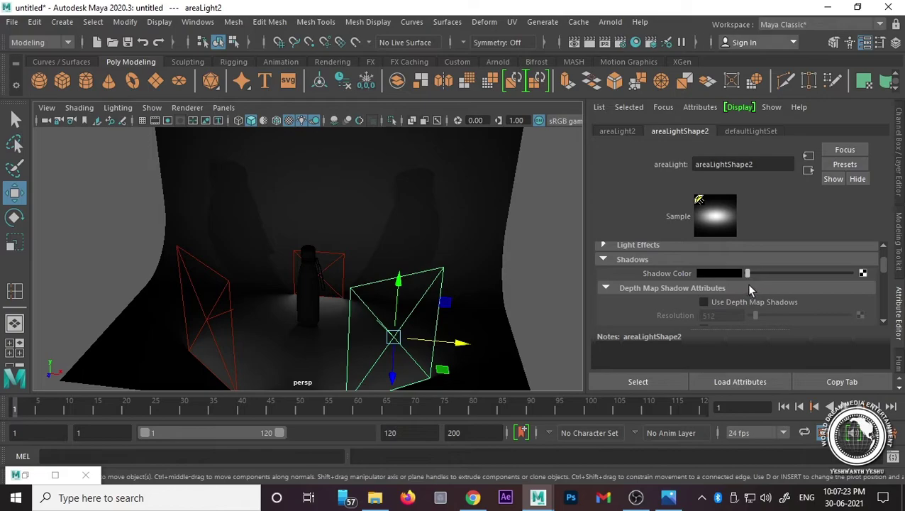
{"action": "scroll", "coordinate": [747, 283], "scroll_direction": "down", "scroll_amount": 2}
{"action": "scroll", "coordinate": [743, 284], "scroll_direction": "down", "scroll_amount": 2}
{"action": "scroll", "coordinate": [745, 287], "scroll_direction": "down", "scroll_amount": 2}
{"action": "scroll", "coordinate": [728, 292], "scroll_direction": "down", "scroll_amount": 2}
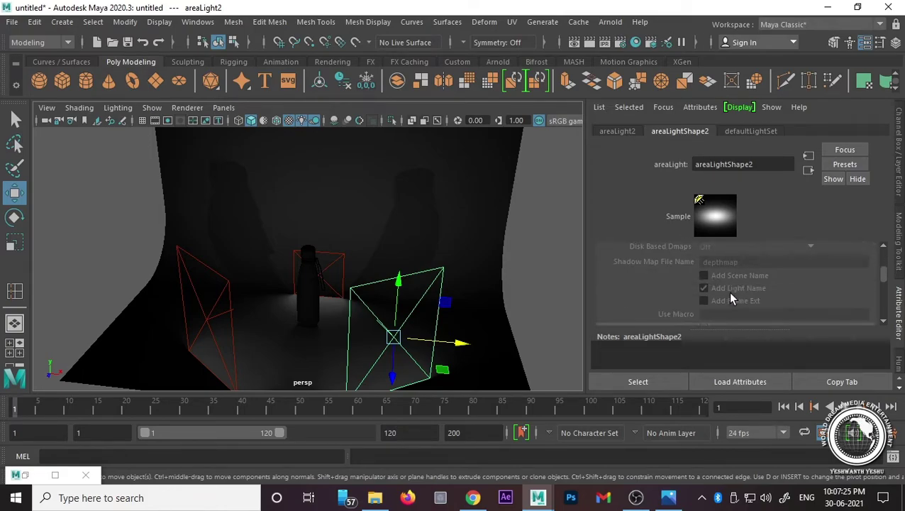
{"action": "scroll", "coordinate": [728, 291], "scroll_direction": "down", "scroll_amount": 2}
{"action": "scroll", "coordinate": [728, 292], "scroll_direction": "down", "scroll_amount": 2}
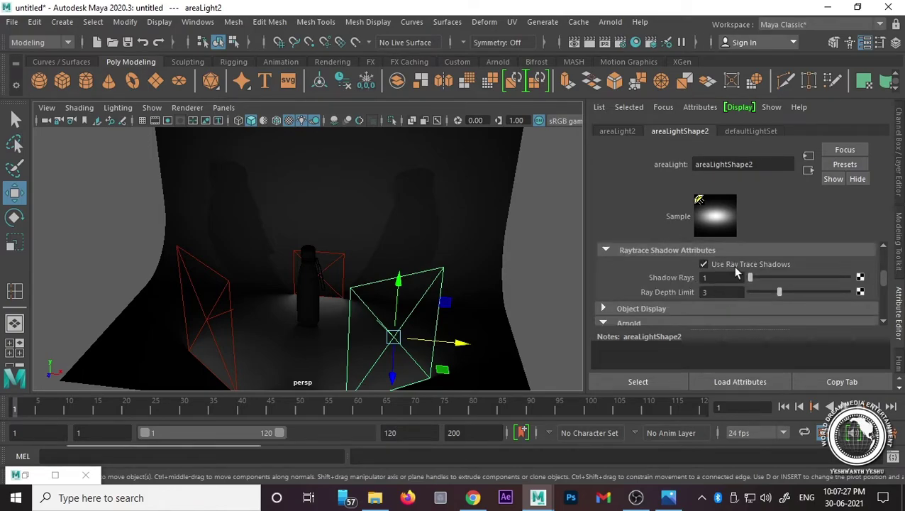
{"action": "left_click", "coordinate": [732, 265]}
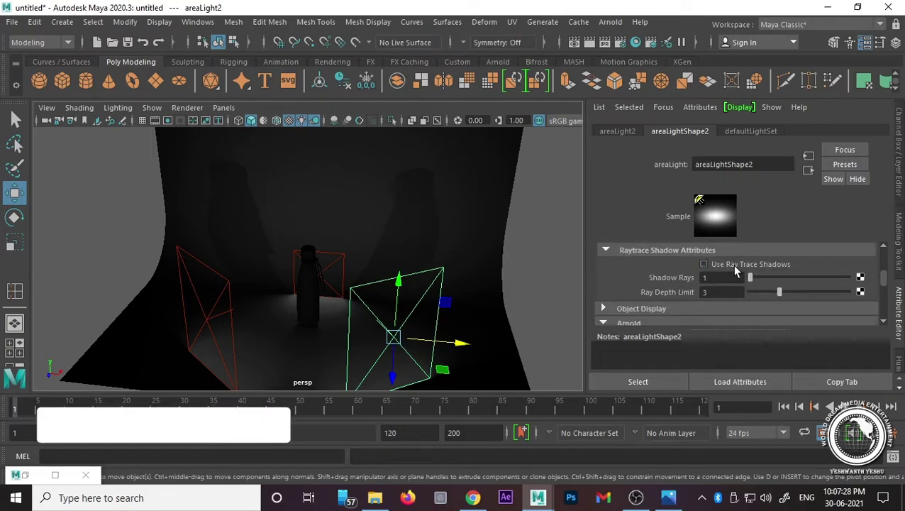
Step: Select the backdrop and left light, then orbit to a frontal view of the scene
{"action": "left_click", "coordinate": [227, 300]}
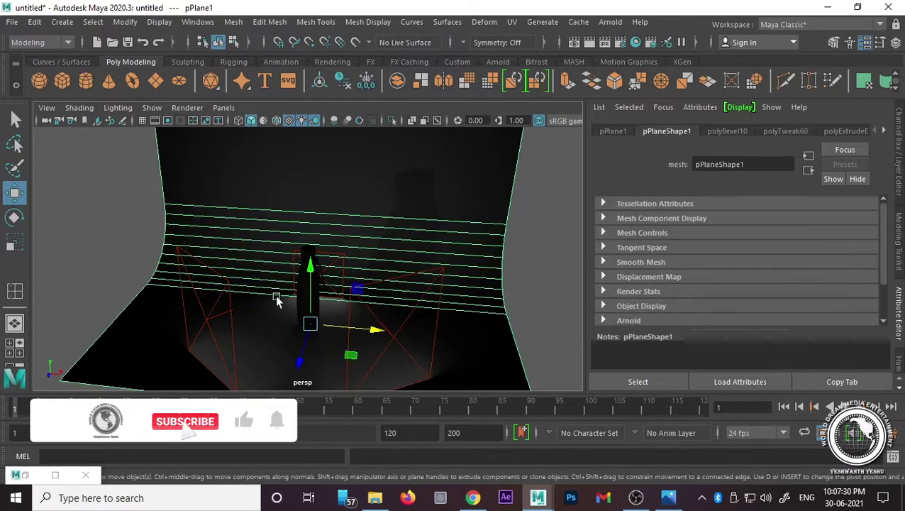
{"action": "left_click", "coordinate": [206, 323]}
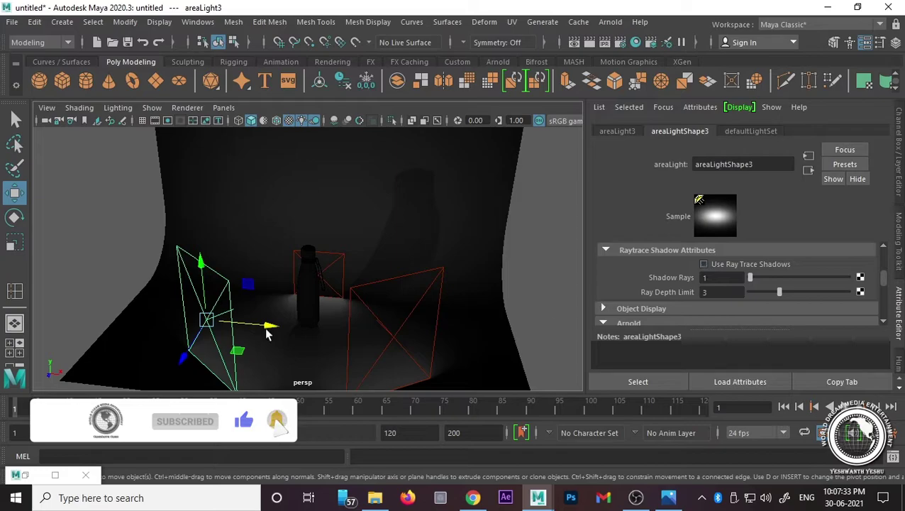
{"action": "left_click", "coordinate": [548, 211]}
{"action": "left_click_drag", "start_coordinate": [548, 211], "coordinate": [290, 325], "text": "alt"}
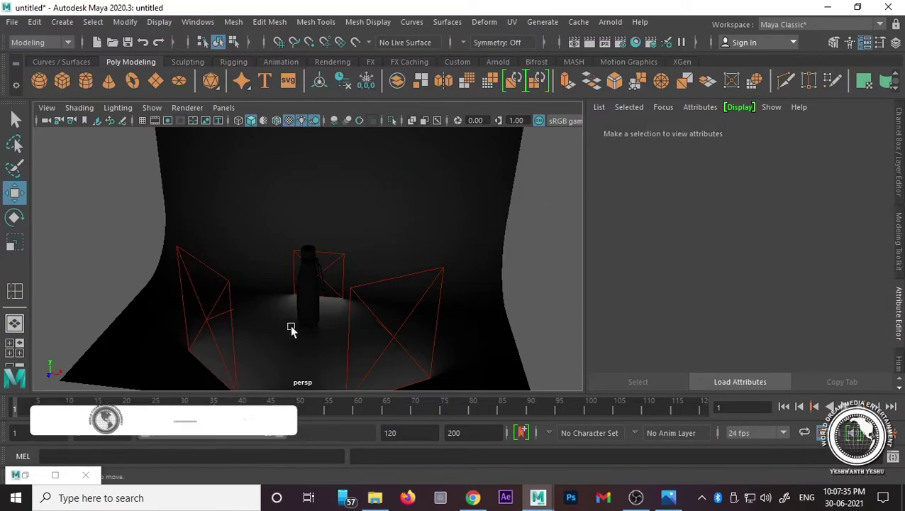
{"action": "mouse_move", "coordinate": [300, 359]}
{"action": "left_mouse_down", "text": "alt"}
{"action": "mouse_move", "coordinate": [386, 300]}
{"action": "mouse_move", "coordinate": [371, 298]}
{"action": "left_mouse_up", "text": "alt"}
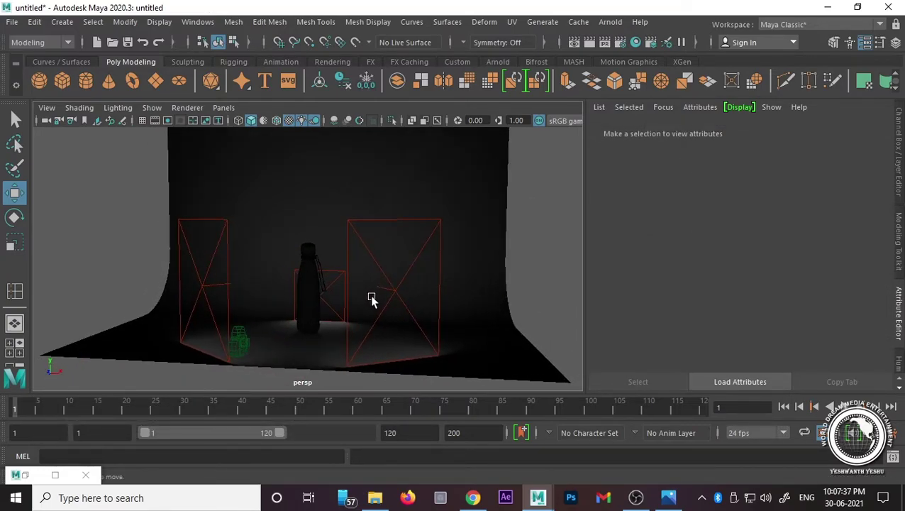
{"action": "key", "text": "ctrl+a"}
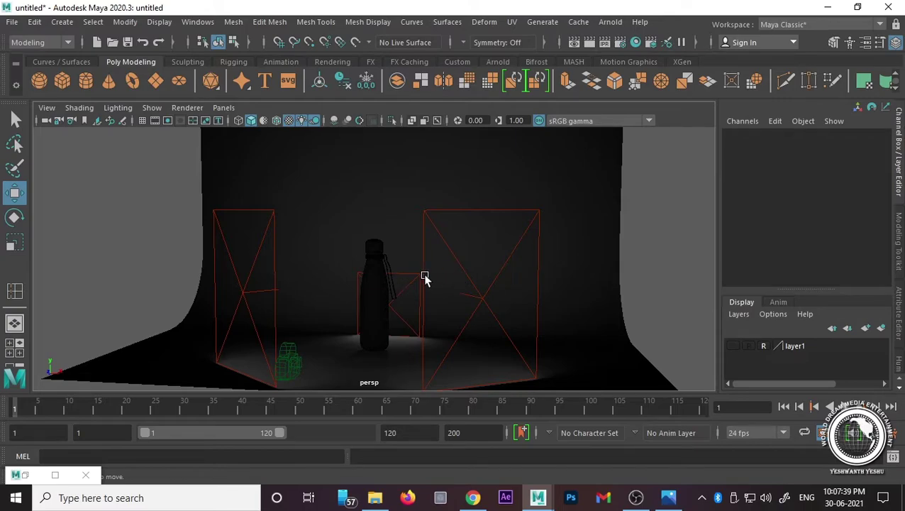
Step: Review both area lights' Arnold settings (16 samples, exposure 0.000), then clear the selection
{"action": "left_click", "coordinate": [302, 294]}
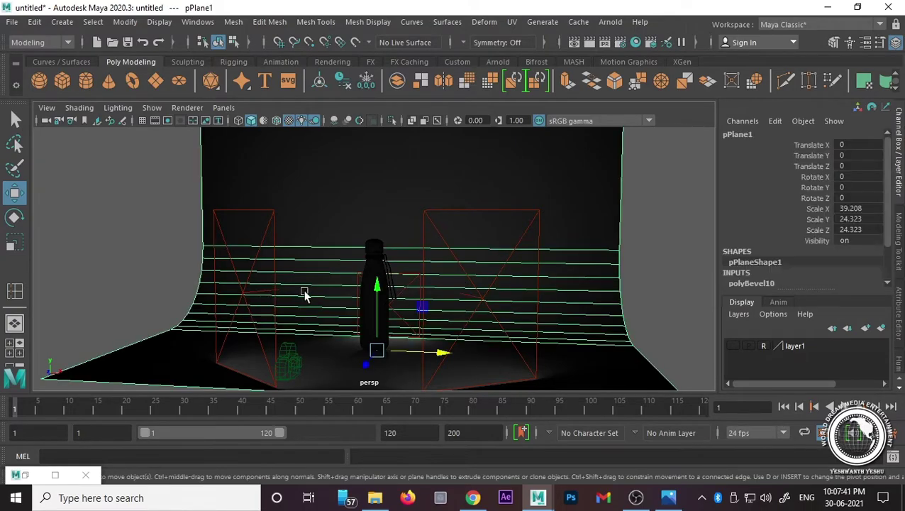
{"action": "left_click", "coordinate": [253, 261]}
{"action": "left_click", "coordinate": [900, 307]}
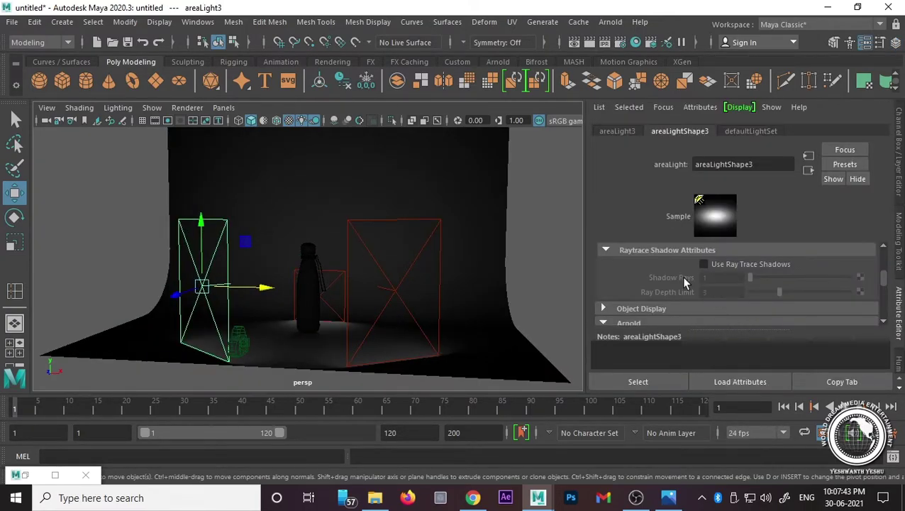
{"action": "scroll", "coordinate": [659, 277], "scroll_direction": "up", "scroll_amount": 2}
{"action": "left_click", "coordinate": [608, 290]}
{"action": "left_click", "coordinate": [612, 317]}
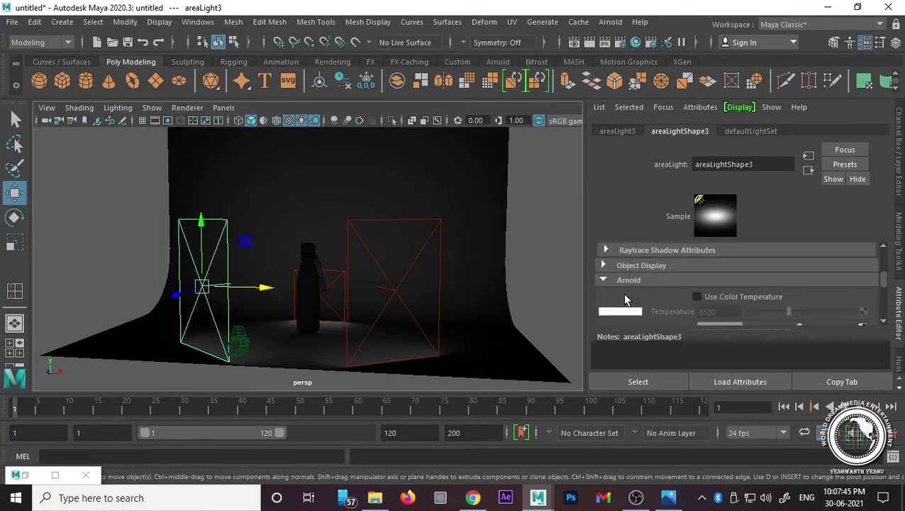
{"action": "scroll", "coordinate": [622, 293], "scroll_direction": "down", "scroll_amount": 1}
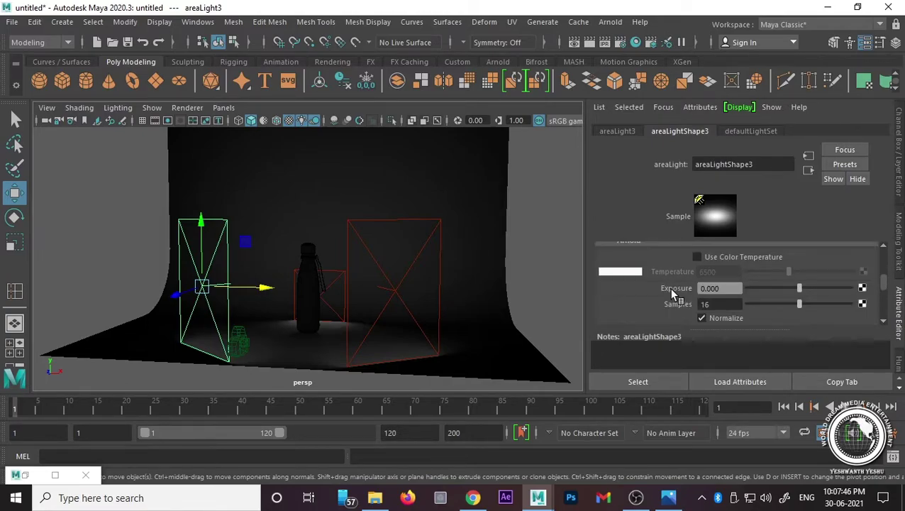
{"action": "left_click", "coordinate": [395, 294]}
{"action": "scroll", "coordinate": [662, 294], "scroll_direction": "up", "scroll_amount": 1}
{"action": "scroll", "coordinate": [674, 293], "scroll_direction": "up", "scroll_amount": 2}
{"action": "scroll", "coordinate": [685, 294], "scroll_direction": "up", "scroll_amount": 2}
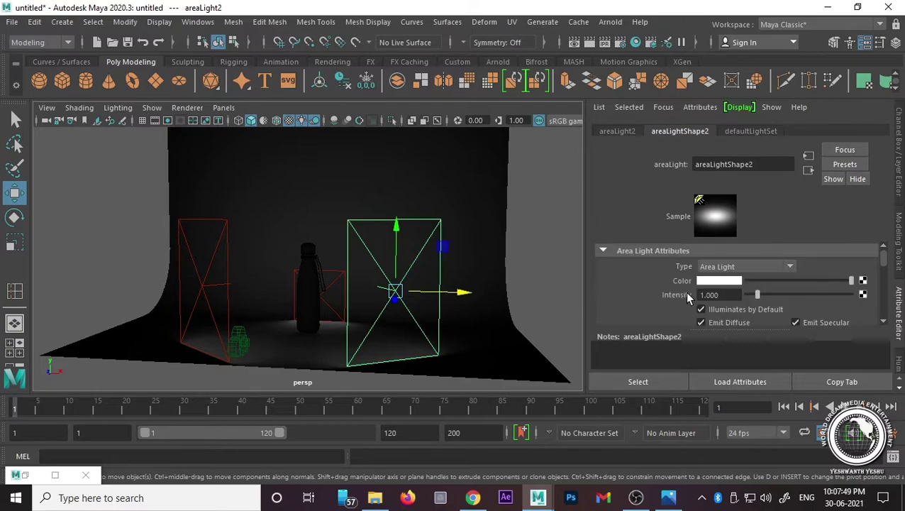
{"action": "left_click", "coordinate": [114, 220]}
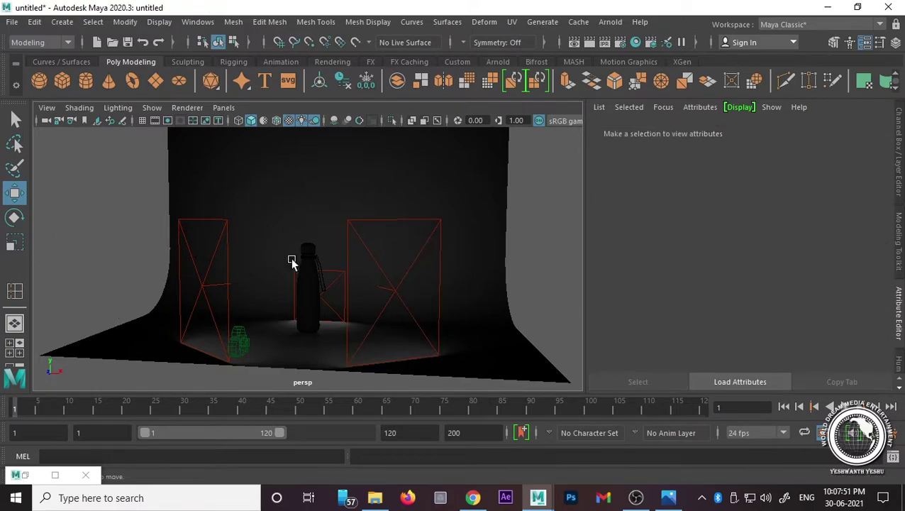
Step: Look through camera1 and launch an Arnold test render
{"action": "left_click", "coordinate": [900, 148]}
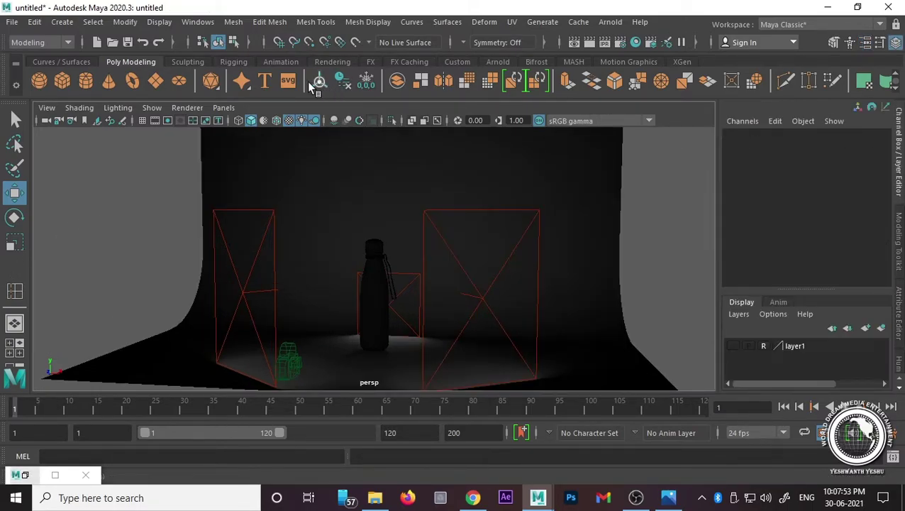
{"action": "left_click", "coordinate": [225, 110]}
{"action": "left_click", "coordinate": [415, 118]}
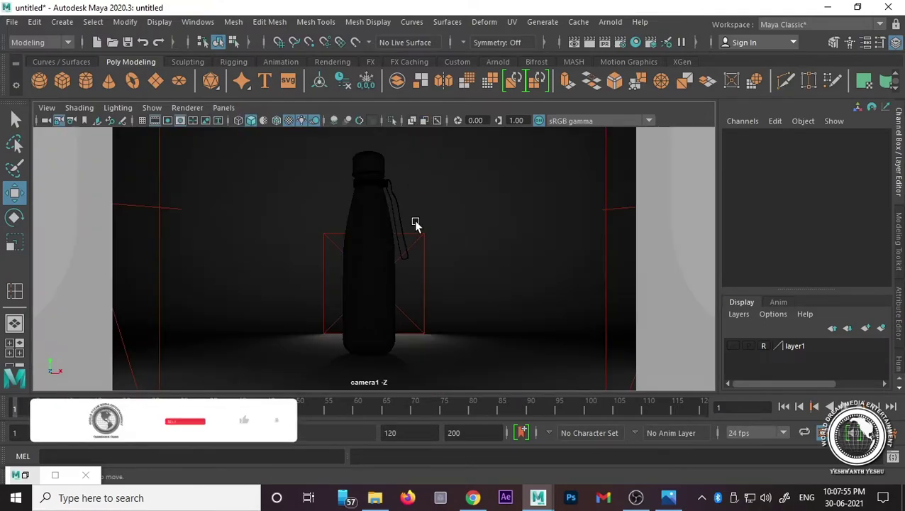
{"action": "left_click", "coordinate": [33, 476]}
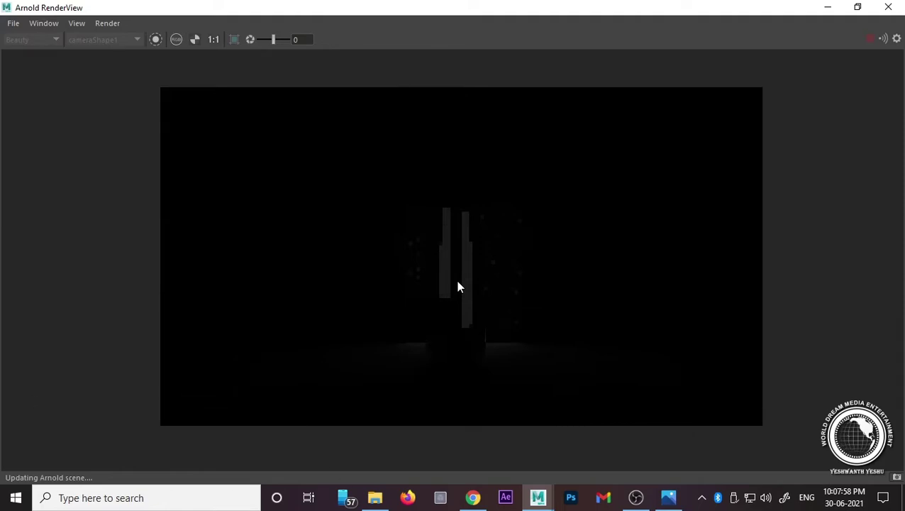
Step: Stop the render, minimize the RenderView and look through the persp camera again
{"action": "left_click", "coordinate": [870, 40]}
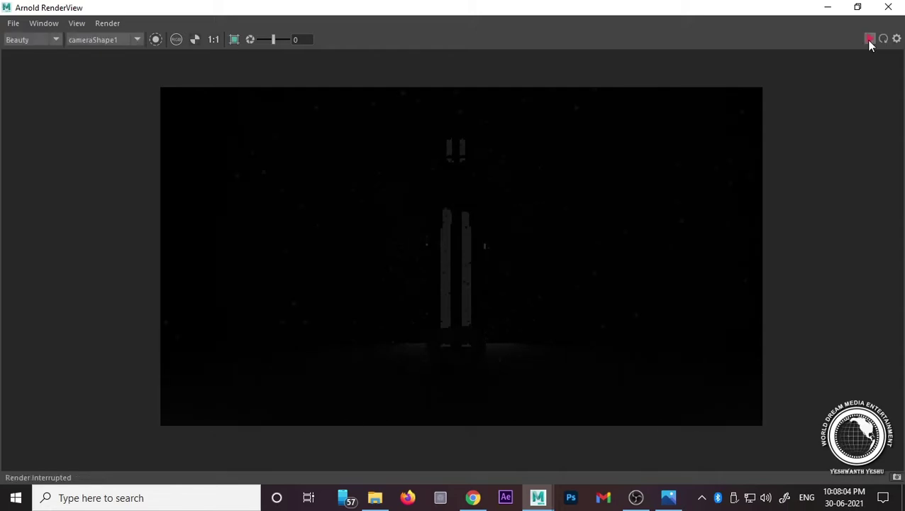
{"action": "left_click", "coordinate": [829, 9]}
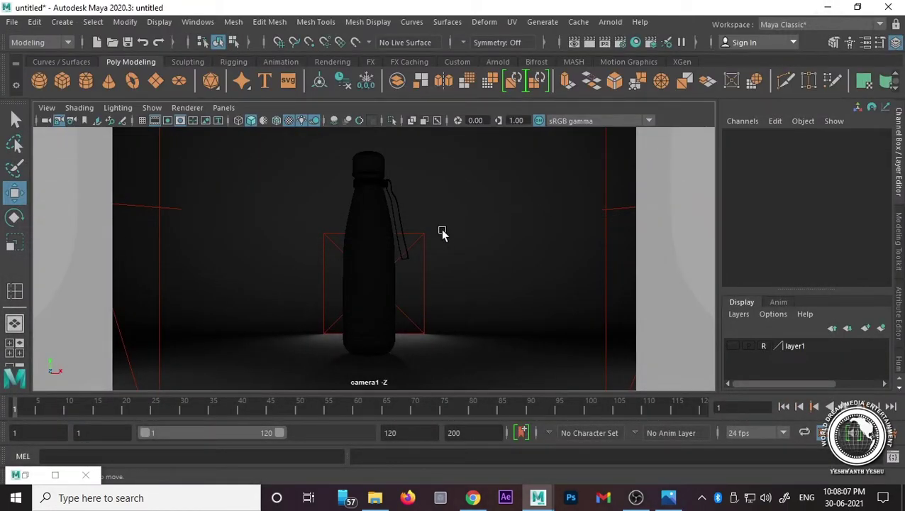
{"action": "left_click", "coordinate": [224, 107]}
{"action": "mouse_move", "coordinate": [244, 120]}
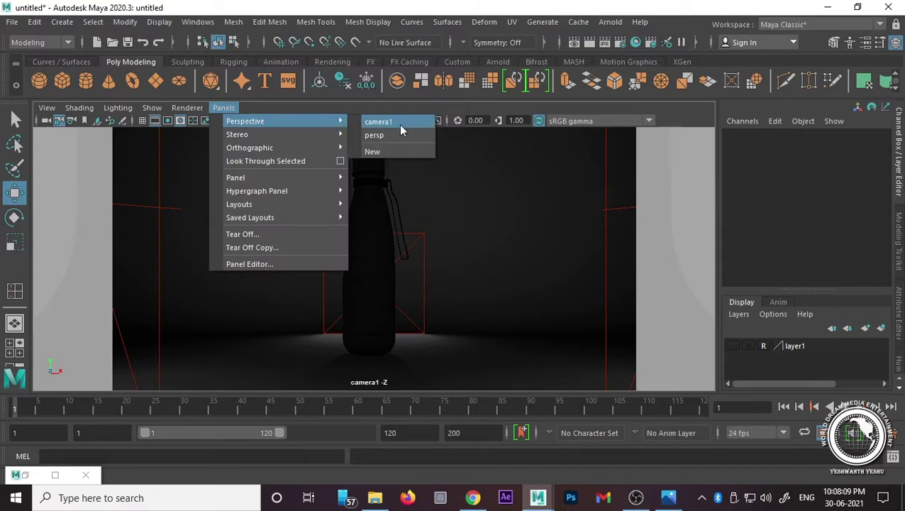
{"action": "left_click", "coordinate": [397, 134]}
Step: Raise the right-hand area light, tilt it toward the bottle and nudge it sideways
{"action": "scroll", "coordinate": [450, 285], "scroll_direction": "down", "scroll_amount": 3}
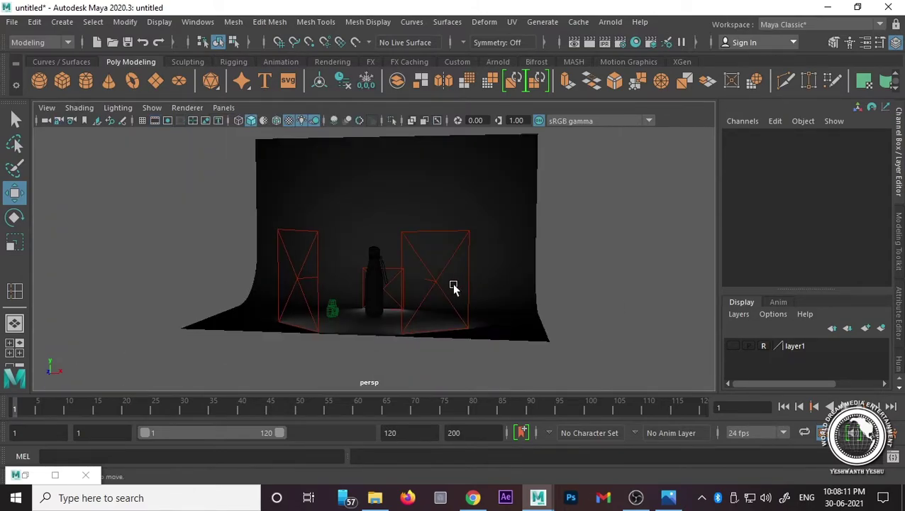
{"action": "mouse_move", "coordinate": [452, 289]}
{"action": "left_mouse_down", "text": "alt"}
{"action": "mouse_move", "coordinate": [416, 309]}
{"action": "mouse_move", "coordinate": [443, 299]}
{"action": "left_mouse_up", "text": "alt"}
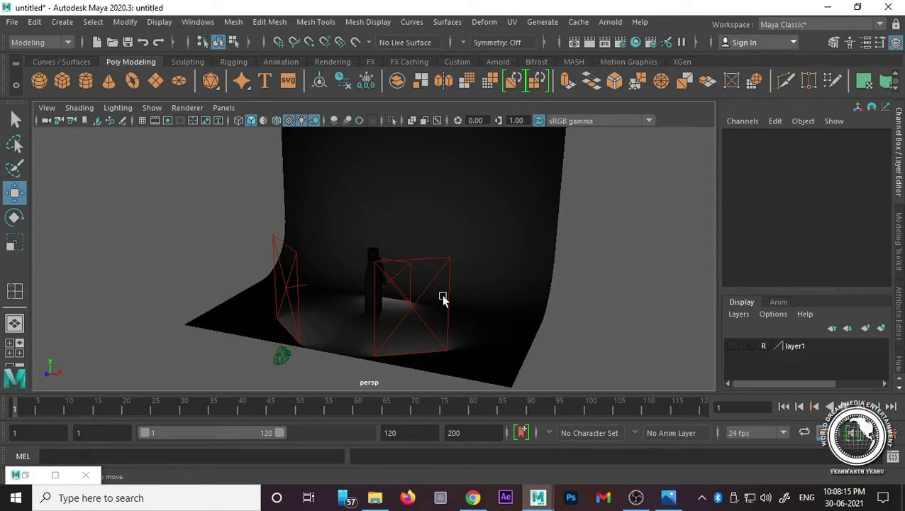
{"action": "left_click", "coordinate": [414, 306]}
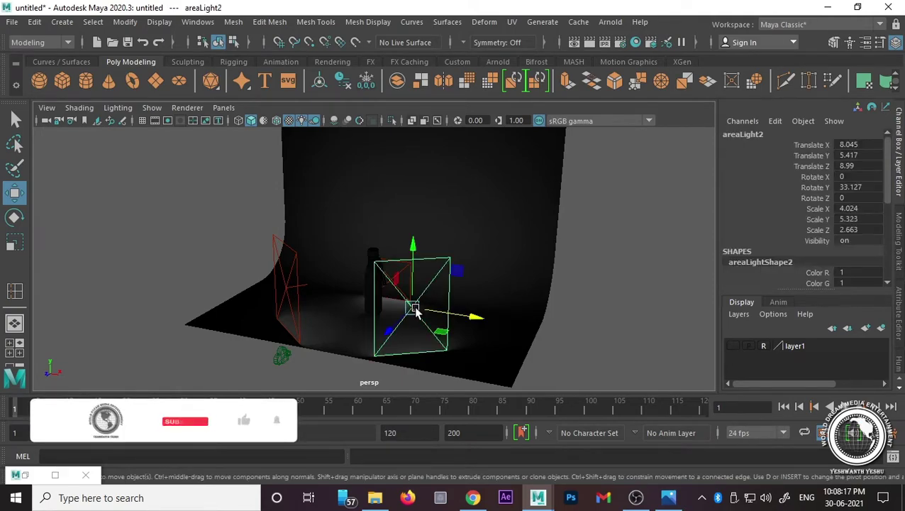
{"action": "left_click_drag", "start_coordinate": [414, 277], "coordinate": [414, 203]}
{"action": "key", "text": "e"}
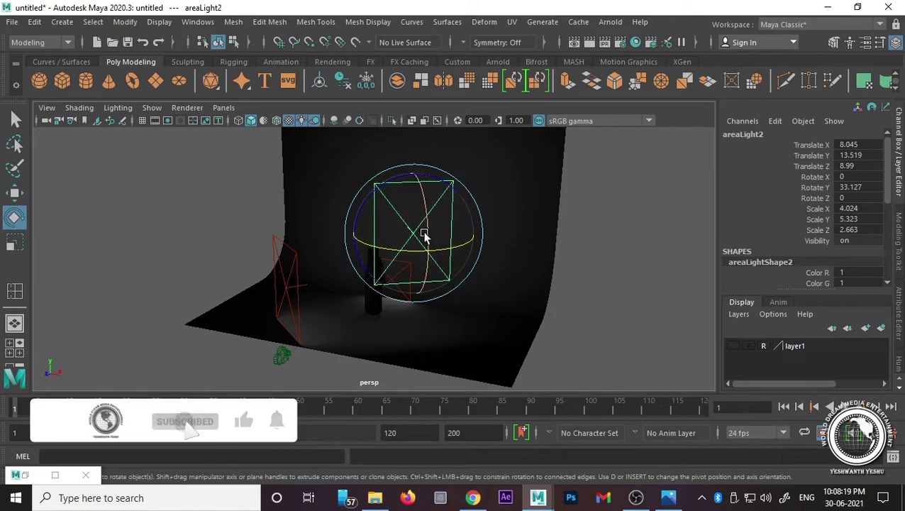
{"action": "left_click_drag", "start_coordinate": [426, 237], "coordinate": [431, 192]}
{"action": "key", "text": "w"}
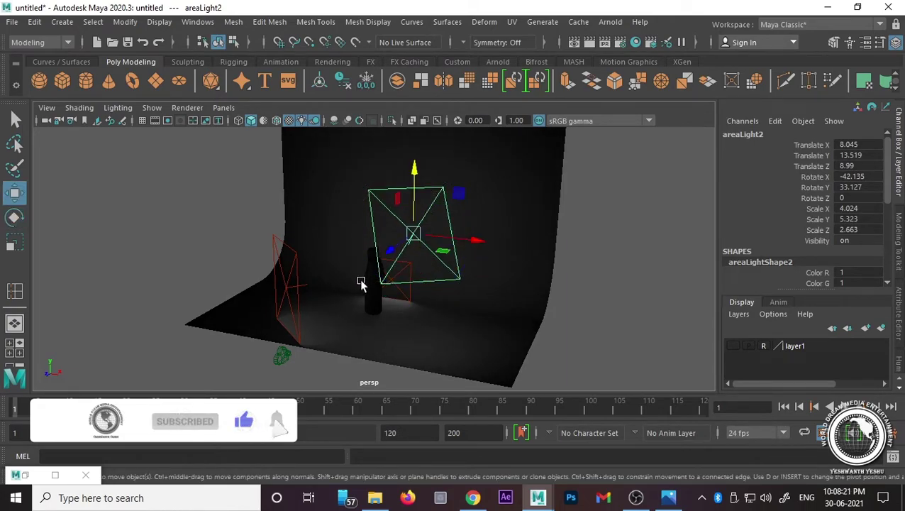
{"action": "mouse_move", "coordinate": [360, 283]}
{"action": "left_mouse_down", "text": "alt"}
{"action": "mouse_move", "coordinate": [425, 279]}
{"action": "mouse_move", "coordinate": [425, 299]}
{"action": "mouse_move", "coordinate": [464, 253]}
{"action": "mouse_move", "coordinate": [491, 176]}
{"action": "mouse_move", "coordinate": [521, 234]}
{"action": "mouse_move", "coordinate": [472, 232]}
{"action": "mouse_move", "coordinate": [485, 250]}
{"action": "mouse_move", "coordinate": [453, 289]}
{"action": "mouse_move", "coordinate": [409, 283]}
{"action": "left_mouse_up", "text": "alt"}
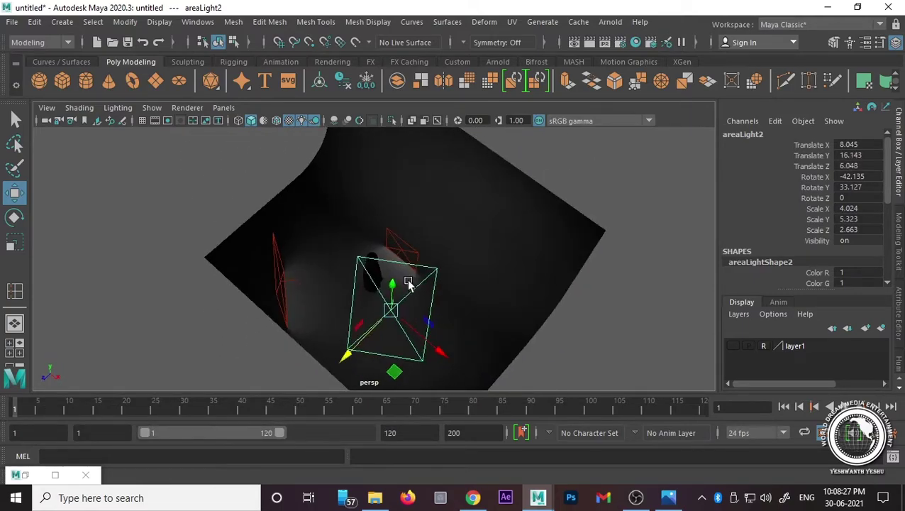
{"action": "left_click_drag", "start_coordinate": [434, 348], "coordinate": [414, 342]}
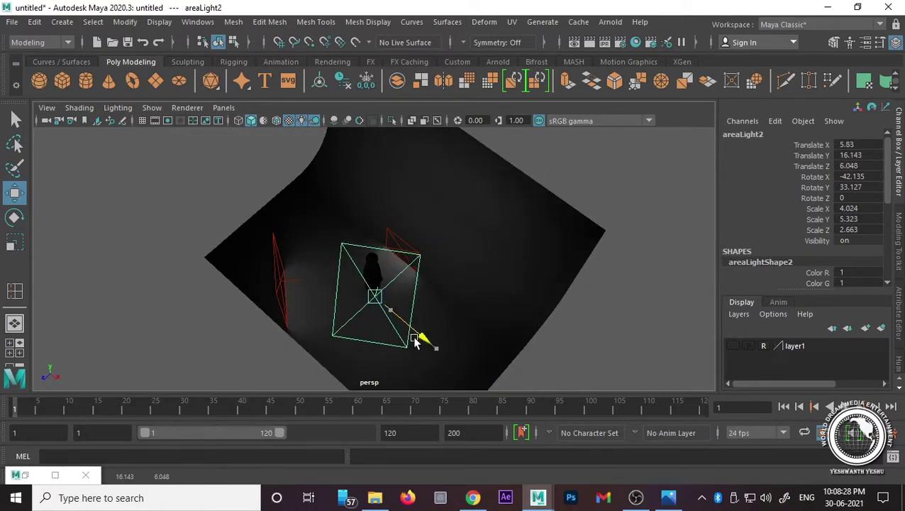
Step: Raise areaLight3, aim it down at rotation -57.274, -39.702, -1.924, and pull it closer
{"action": "left_click_drag", "start_coordinate": [319, 345], "coordinate": [355, 338], "text": "alt"}
{"action": "left_click", "coordinate": [314, 323]}
{"action": "left_click_drag", "start_coordinate": [313, 316], "coordinate": [319, 225]}
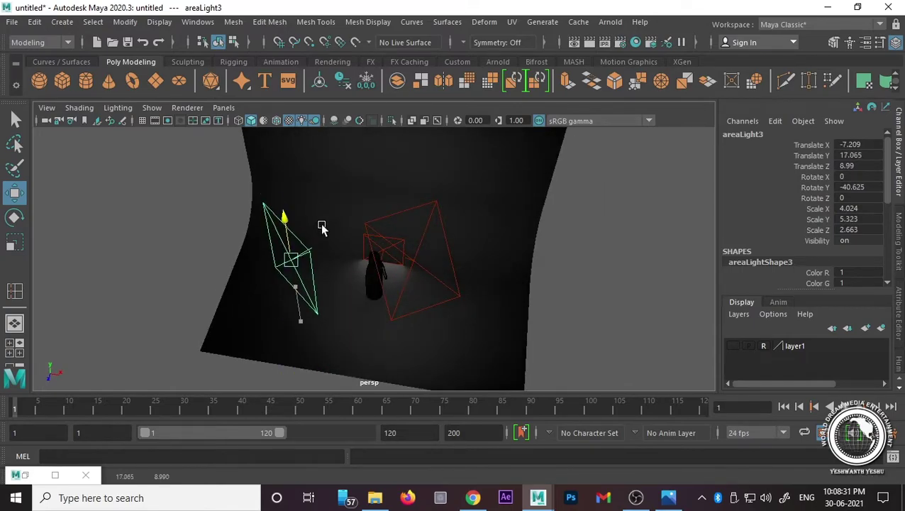
{"action": "key", "text": "e"}
{"action": "mouse_move", "coordinate": [259, 238]}
{"action": "left_mouse_down"}
{"action": "mouse_move", "coordinate": [297, 276]}
{"action": "mouse_move", "coordinate": [442, 275]}
{"action": "mouse_move", "coordinate": [448, 256]}
{"action": "mouse_move", "coordinate": [426, 265]}
{"action": "left_mouse_up"}
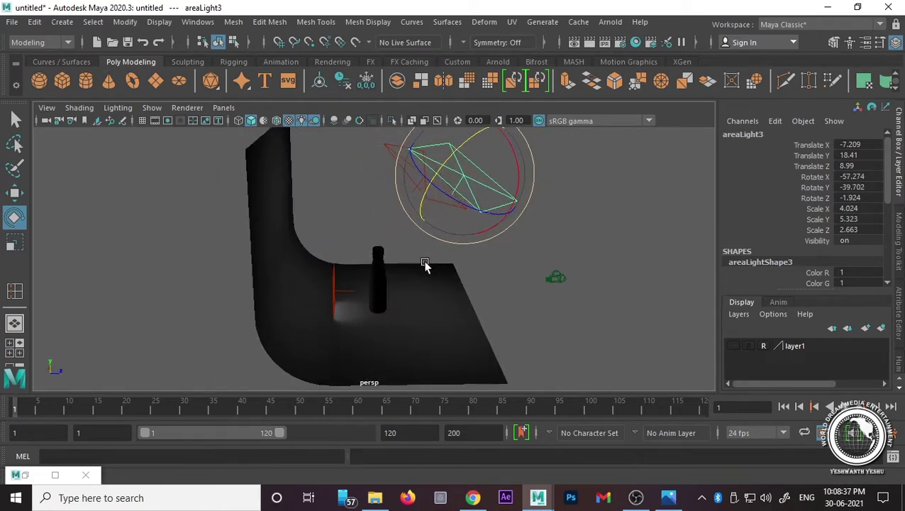
{"action": "key", "text": "w"}
{"action": "left_click_drag", "start_coordinate": [507, 187], "coordinate": [472, 182]}
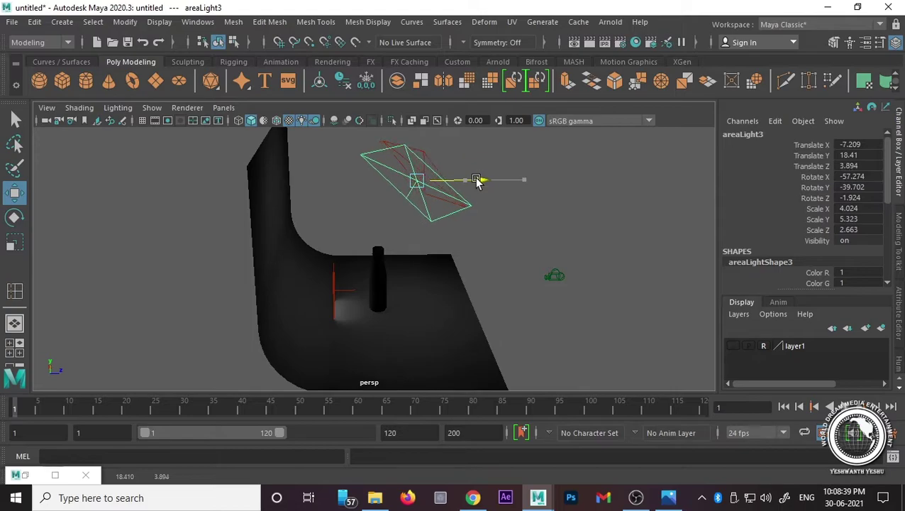
{"action": "mouse_move", "coordinate": [541, 216]}
{"action": "left_mouse_down", "text": "alt"}
{"action": "mouse_move", "coordinate": [339, 309]}
{"action": "mouse_move", "coordinate": [369, 283]}
{"action": "mouse_move", "coordinate": [391, 287]}
{"action": "mouse_move", "coordinate": [408, 252]}
{"action": "left_mouse_up", "text": "alt"}
Step: Set the first area light's intensity to 5 and preview the viewport with all scene lights
{"action": "left_click", "coordinate": [899, 305]}
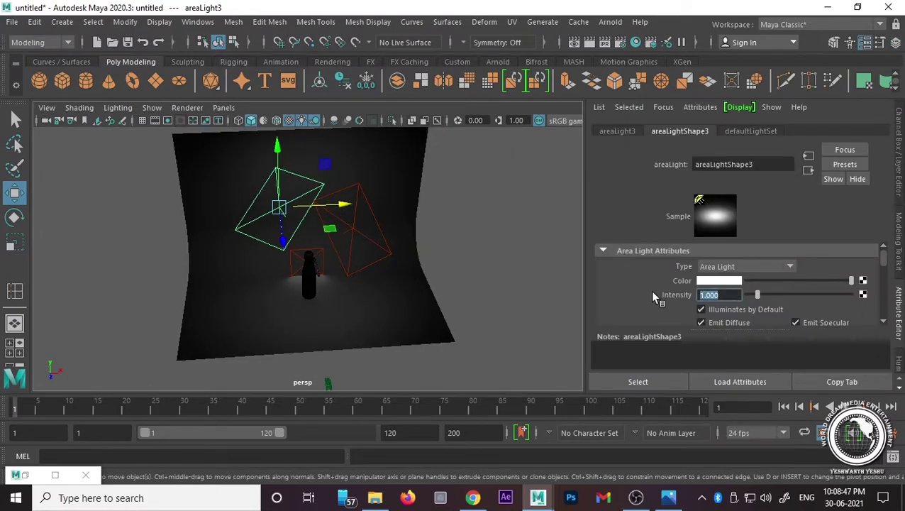
{"action": "type", "text": "5"}
{"action": "key", "text": "Return"}
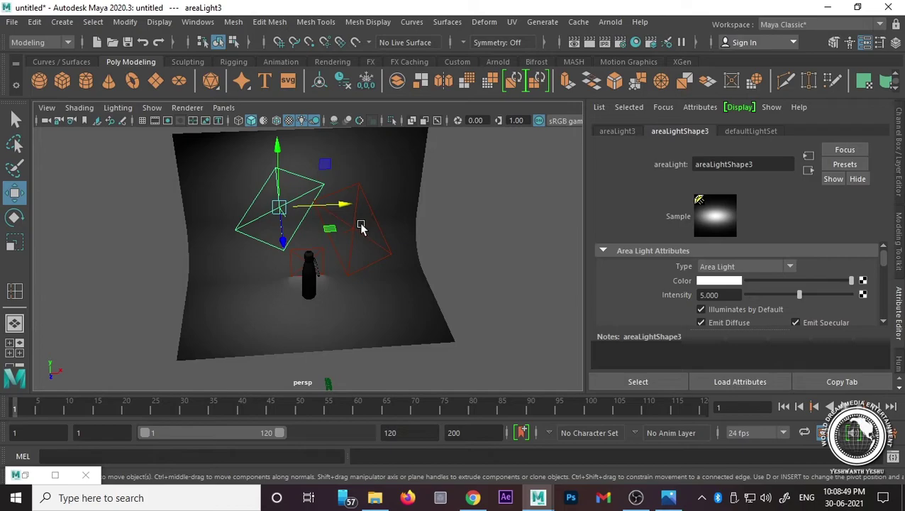
{"action": "left_click", "coordinate": [357, 229]}
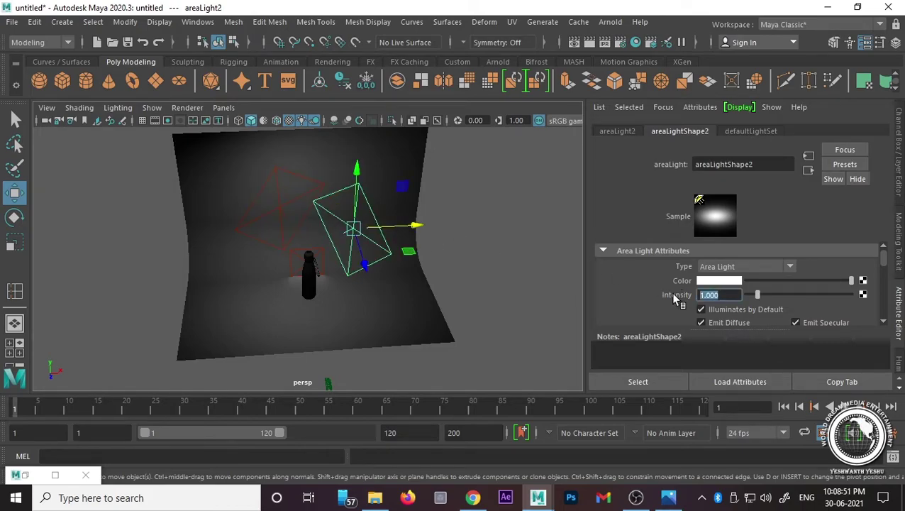
{"action": "key", "text": "Return"}
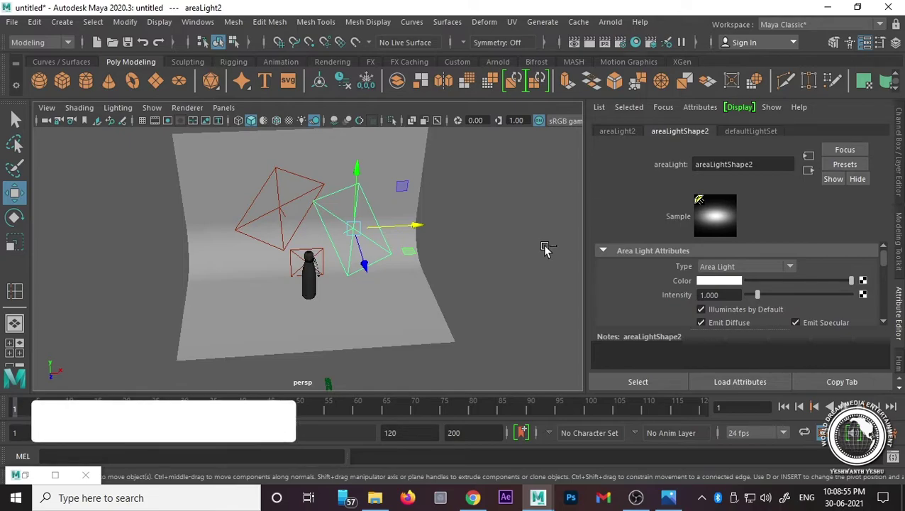
{"action": "left_click", "coordinate": [303, 120]}
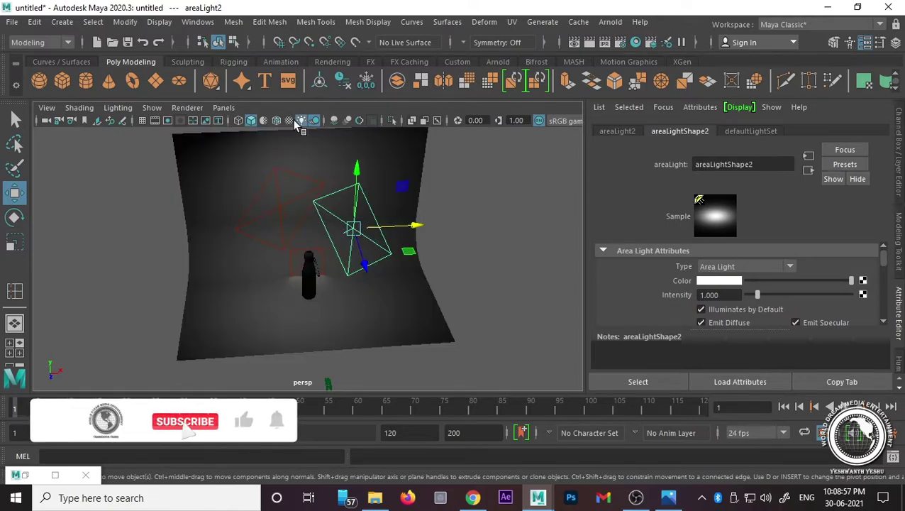
Step: Give the other area light an intensity of 5, then deselect and orbit to the front
{"action": "double_click", "coordinate": [734, 293]}
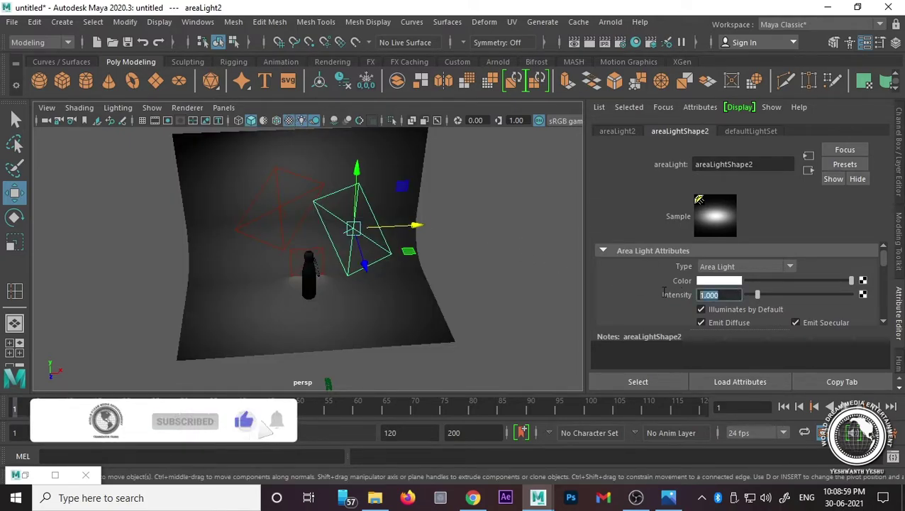
{"action": "type", "text": "5"}
{"action": "key", "text": "Return"}
{"action": "left_click", "coordinate": [488, 305]}
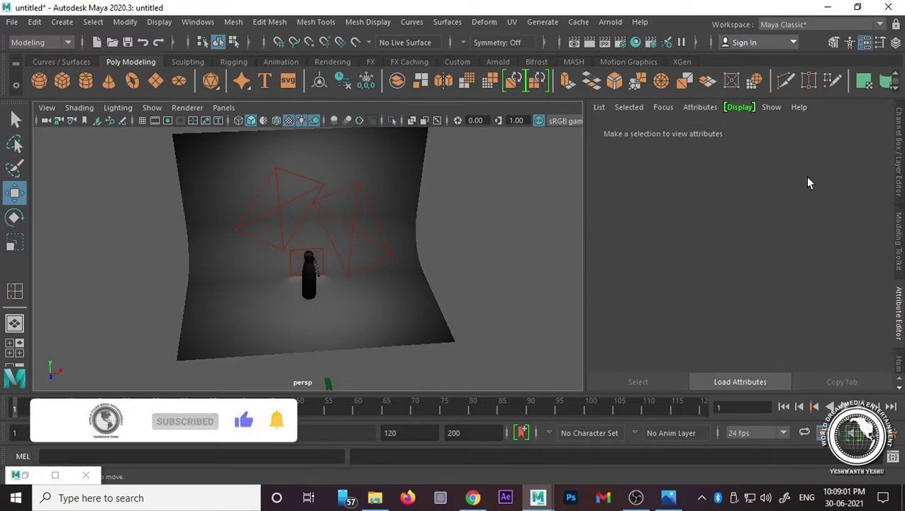
{"action": "key", "text": "ctrl+a"}
{"action": "mouse_move", "coordinate": [639, 284]}
{"action": "left_mouse_down", "text": "alt"}
{"action": "mouse_move", "coordinate": [583, 301]}
{"action": "mouse_move", "coordinate": [505, 273]}
{"action": "mouse_move", "coordinate": [508, 287]}
{"action": "left_mouse_up", "text": "alt"}
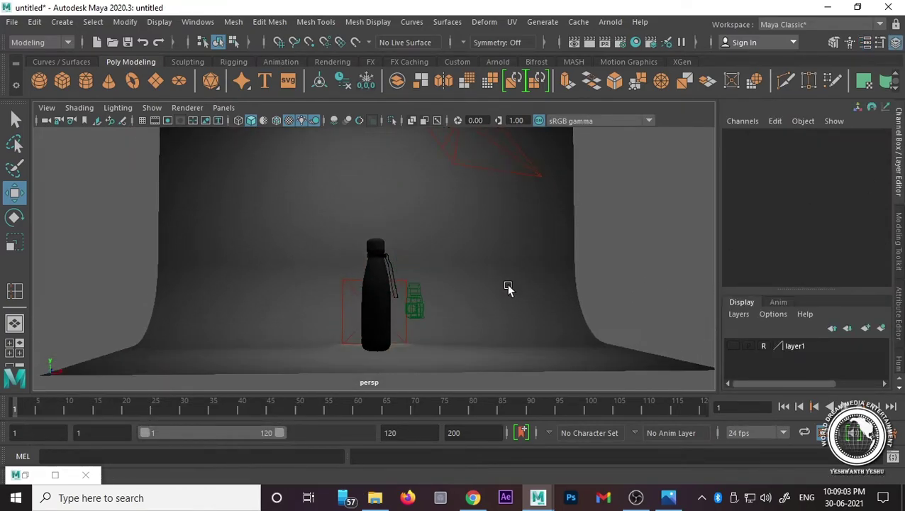
Step: Look through camera1 and re-render the scene in the Arnold RenderView
{"action": "left_click", "coordinate": [225, 108]}
{"action": "mouse_move", "coordinate": [245, 120]}
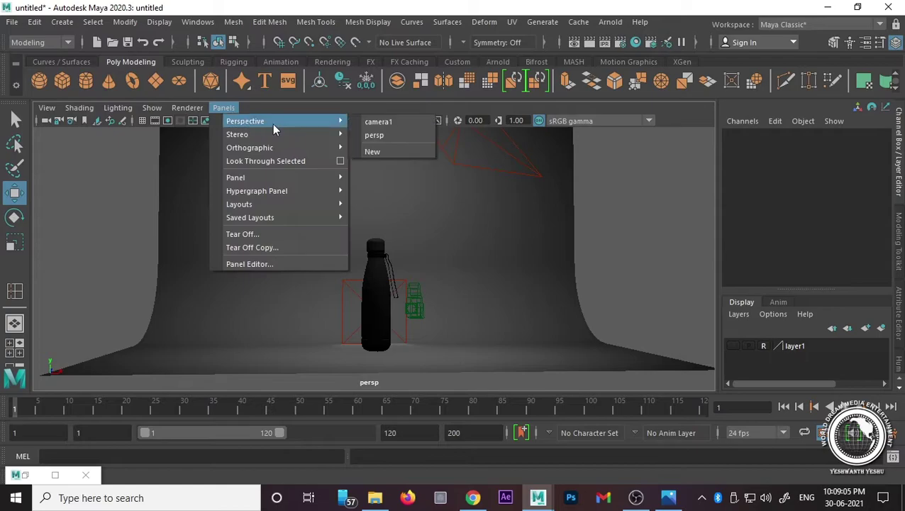
{"action": "left_click", "coordinate": [387, 123]}
{"action": "left_click", "coordinate": [55, 474]}
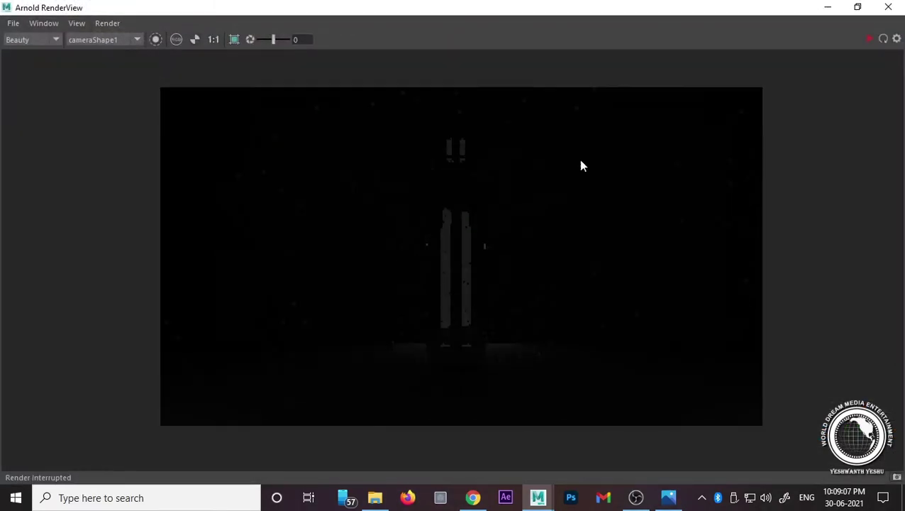
{"action": "left_click", "coordinate": [858, 39]}
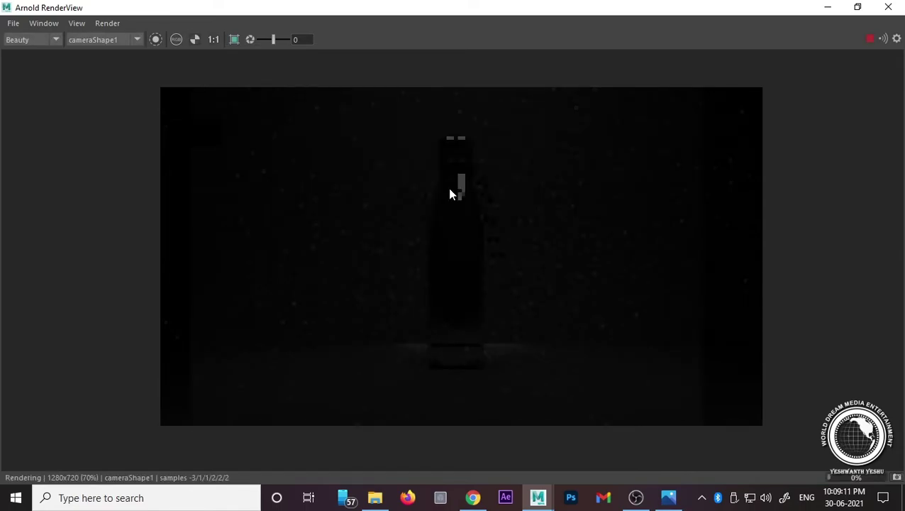
{"action": "left_click", "coordinate": [830, 10]}
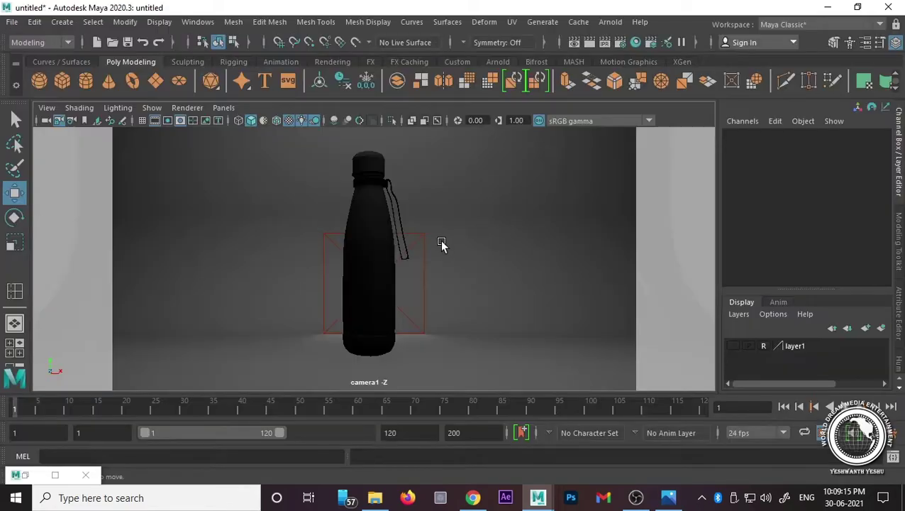
Step: Return to the persp view and delete both area lights
{"action": "left_click", "coordinate": [223, 108]}
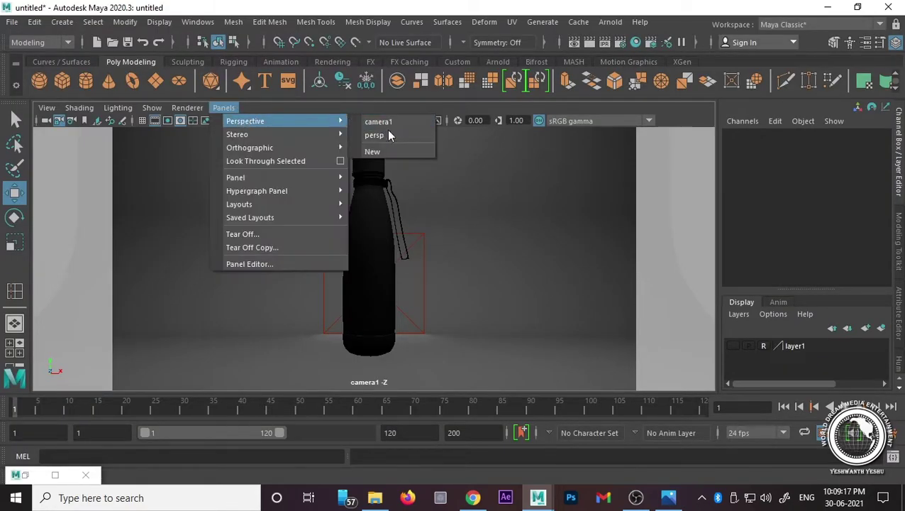
{"action": "left_click", "coordinate": [388, 135]}
{"action": "scroll", "coordinate": [461, 220], "scroll_direction": "down", "scroll_amount": 5}
{"action": "mouse_move", "coordinate": [503, 243]}
{"action": "left_mouse_down", "text": "alt"}
{"action": "mouse_move", "coordinate": [457, 277]}
{"action": "mouse_move", "coordinate": [467, 269]}
{"action": "mouse_move", "coordinate": [414, 208]}
{"action": "left_mouse_up", "text": "alt"}
{"action": "left_click", "coordinate": [401, 217]}
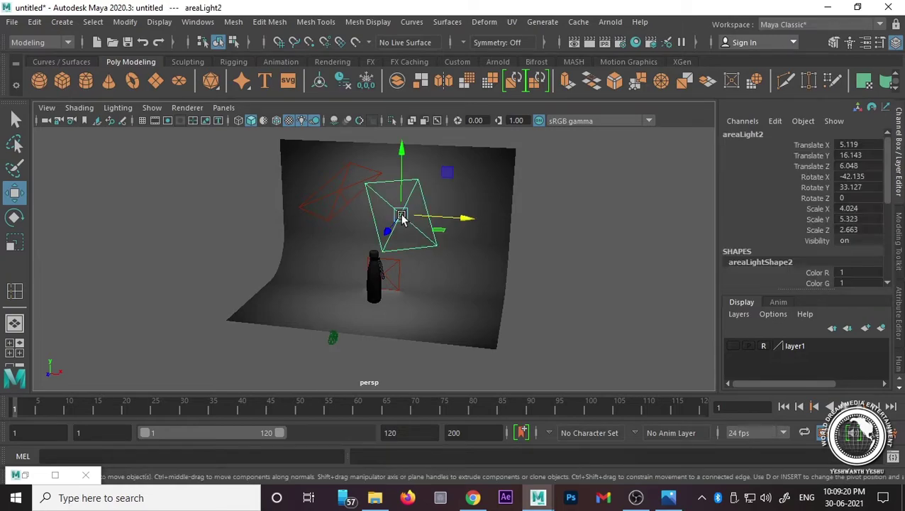
{"action": "key", "text": "Delete"}
{"action": "left_click", "coordinate": [340, 190]}
{"action": "key", "text": "Delete"}
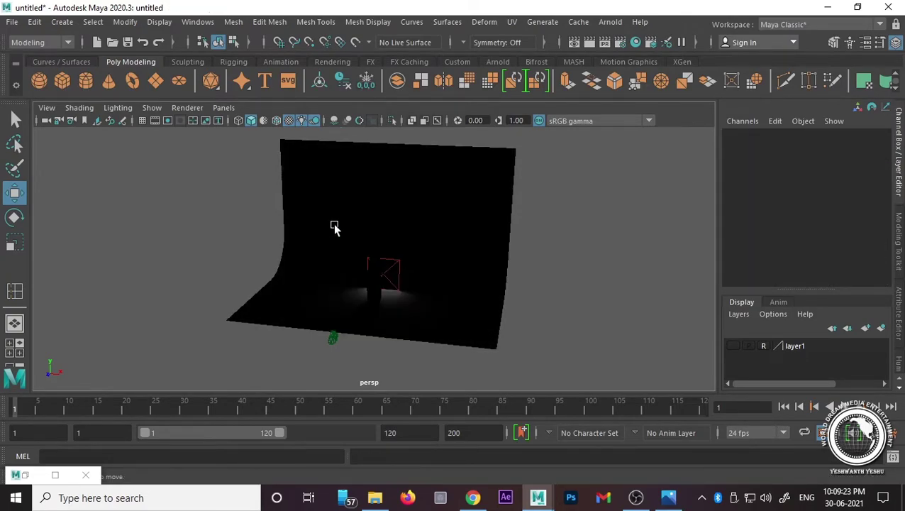
Step: Add an Arnold area light, push it forward to about Z 20.797 and scale it to 6.466
{"action": "left_click", "coordinate": [610, 22]}
{"action": "mouse_move", "coordinate": [622, 89]}
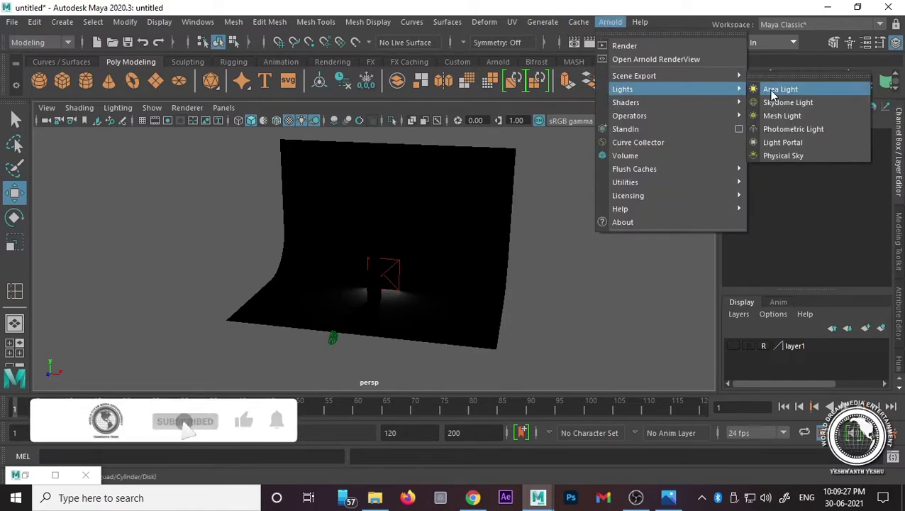
{"action": "left_click", "coordinate": [769, 90]}
{"action": "left_click", "coordinate": [386, 301]}
{"action": "mouse_move", "coordinate": [380, 302]}
{"action": "left_mouse_down"}
{"action": "mouse_move", "coordinate": [374, 262]}
{"action": "mouse_move", "coordinate": [390, 265]}
{"action": "left_mouse_up"}
{"action": "mouse_move", "coordinate": [367, 297]}
{"action": "left_mouse_down"}
{"action": "mouse_move", "coordinate": [316, 362]}
{"action": "mouse_move", "coordinate": [430, 323]}
{"action": "mouse_move", "coordinate": [255, 317]}
{"action": "left_mouse_up"}
{"action": "key", "text": "r"}
{"action": "key", "text": "w"}
{"action": "mouse_move", "coordinate": [187, 300]}
{"action": "left_mouse_down"}
{"action": "mouse_move", "coordinate": [41, 306]}
{"action": "mouse_move", "coordinate": [76, 310]}
{"action": "left_mouse_up"}
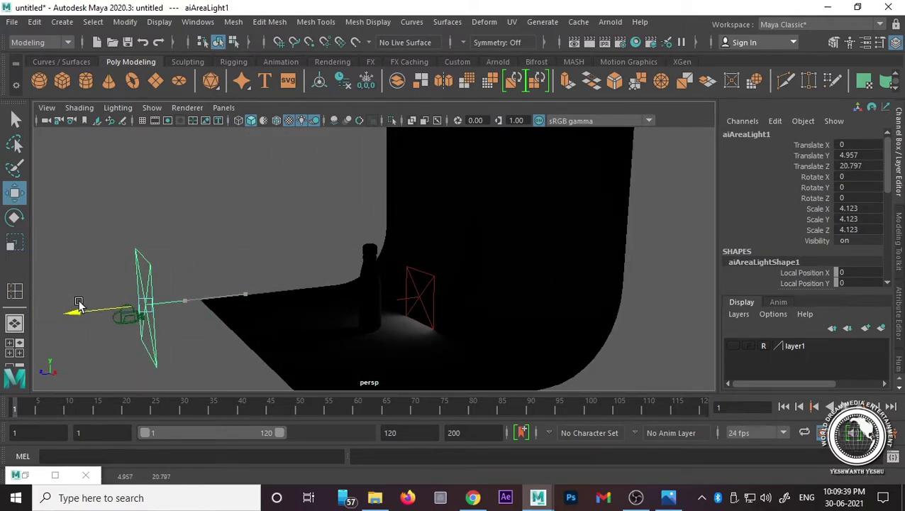
{"action": "key", "text": "r"}
{"action": "mouse_move", "coordinate": [146, 308]}
{"action": "left_mouse_down"}
{"action": "mouse_move", "coordinate": [244, 289]}
{"action": "mouse_move", "coordinate": [256, 301]}
{"action": "left_mouse_up"}
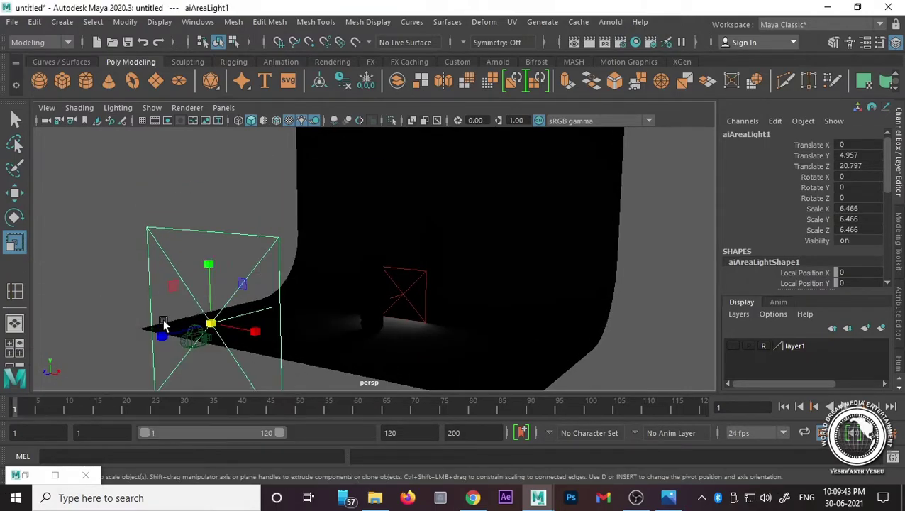
Step: Raise the area light to bottle height, Y 6.475, in the front view, then reselect it
{"action": "key", "text": "space"}
{"action": "key", "text": "space"}
{"action": "key", "text": "w"}
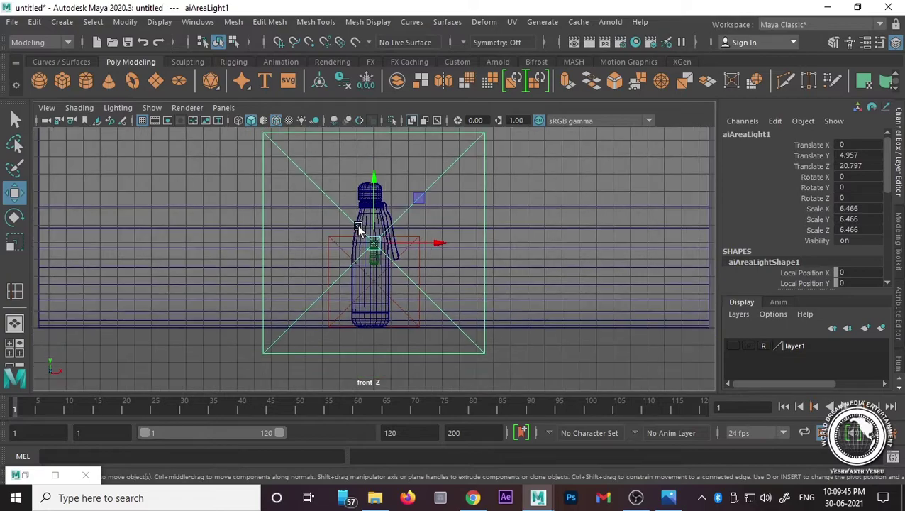
{"action": "left_click_drag", "start_coordinate": [374, 199], "coordinate": [379, 168]}
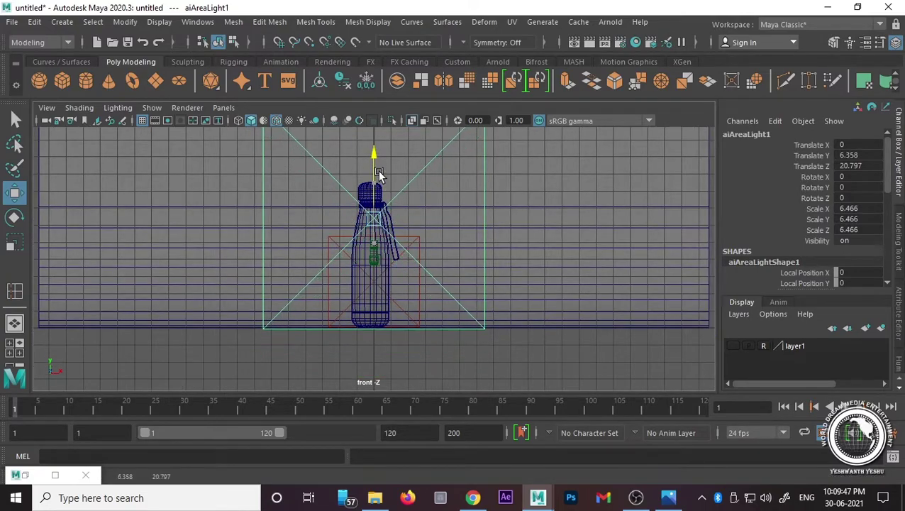
{"action": "key", "text": "space"}
{"action": "key", "text": "space"}
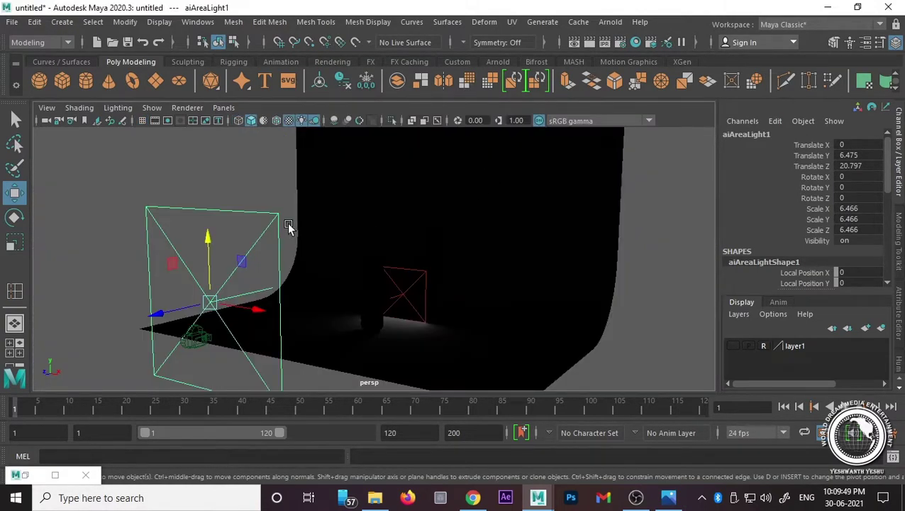
{"action": "left_click", "coordinate": [288, 223]}
{"action": "mouse_move", "coordinate": [288, 223]}
{"action": "left_mouse_down", "text": "alt"}
{"action": "mouse_move", "coordinate": [251, 269]}
{"action": "mouse_move", "coordinate": [171, 283]}
{"action": "mouse_move", "coordinate": [203, 281]}
{"action": "mouse_move", "coordinate": [200, 290]}
{"action": "left_mouse_up", "text": "alt"}
{"action": "left_click", "coordinate": [171, 285]}
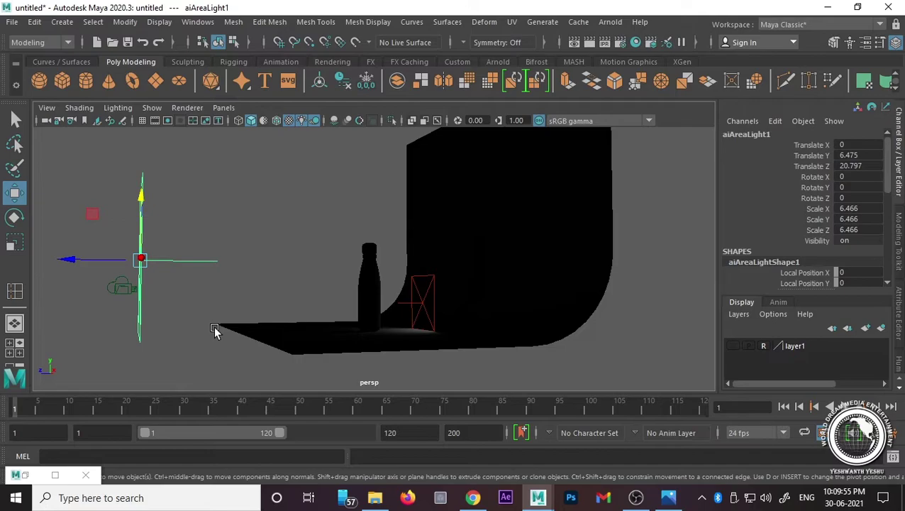
Step: Set the Arnold area light's intensity to 10
{"action": "key", "text": "ctrl+a"}
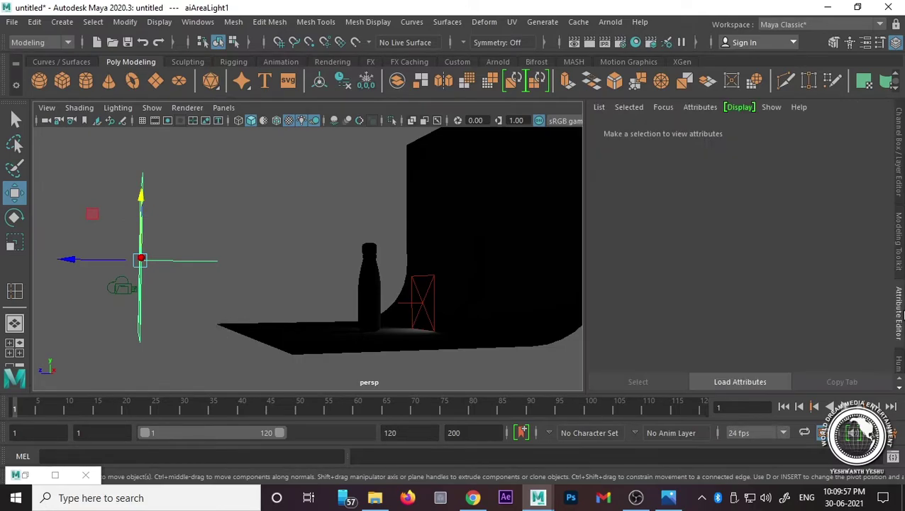
{"action": "double_click", "coordinate": [738, 283]}
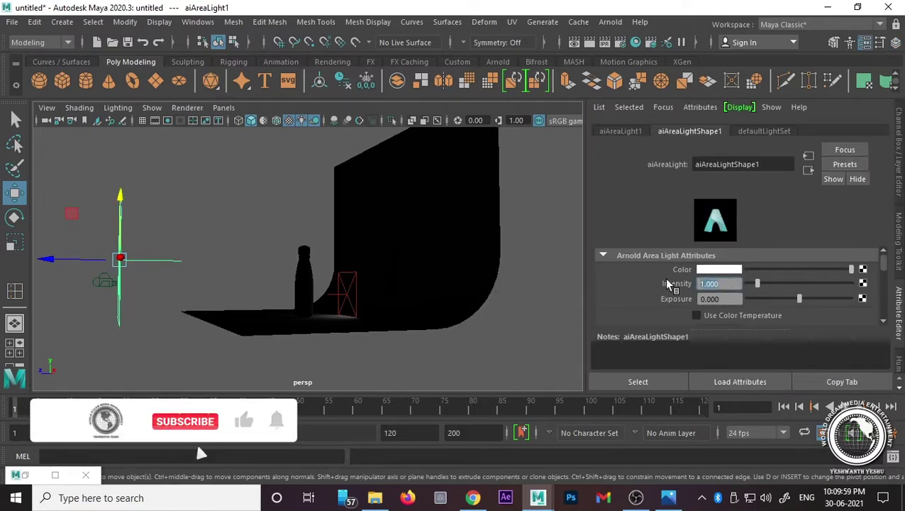
{"action": "type", "text": "10"}
{"action": "key", "text": "Return"}
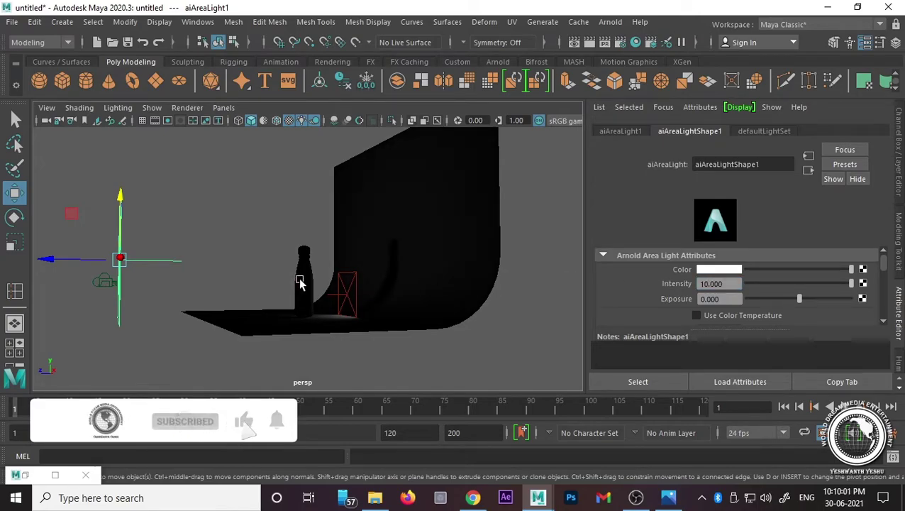
Step: Set the area light's Shadow Density to 0 with Cast Shadows off, then deselect it
{"action": "mouse_move", "coordinate": [298, 282]}
{"action": "left_mouse_down", "text": "alt"}
{"action": "mouse_move", "coordinate": [285, 289]}
{"action": "mouse_move", "coordinate": [389, 302]}
{"action": "mouse_move", "coordinate": [447, 297]}
{"action": "mouse_move", "coordinate": [289, 309]}
{"action": "mouse_move", "coordinate": [307, 298]}
{"action": "left_mouse_up", "text": "alt"}
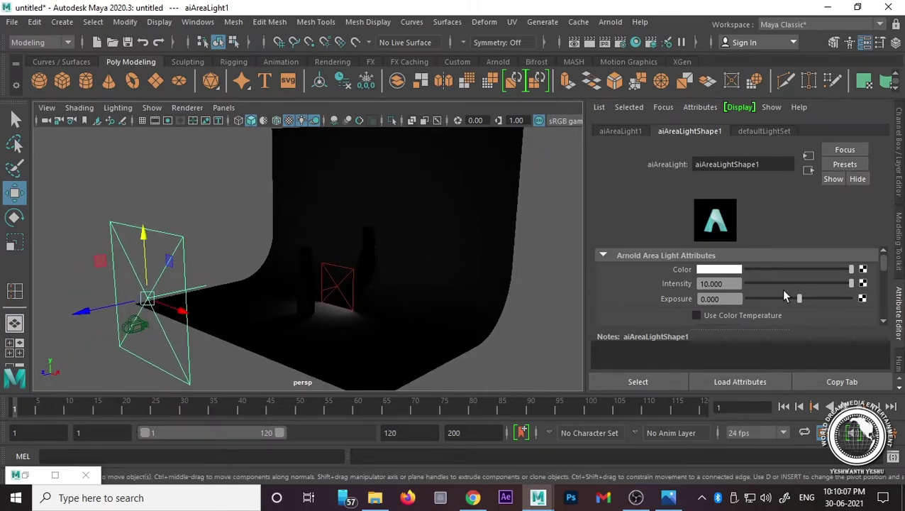
{"action": "scroll", "coordinate": [670, 305], "scroll_direction": "down", "scroll_amount": 2}
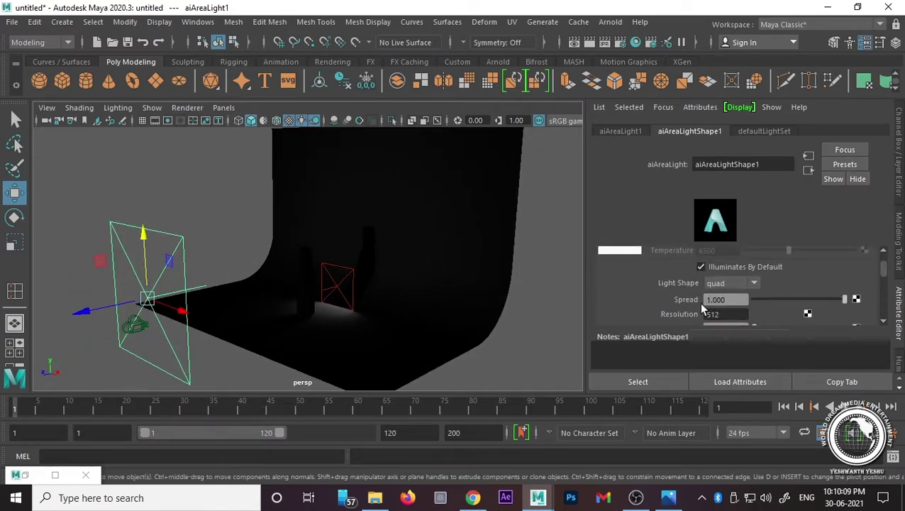
{"action": "scroll", "coordinate": [699, 304], "scroll_direction": "down", "scroll_amount": 1}
{"action": "scroll", "coordinate": [701, 305], "scroll_direction": "down", "scroll_amount": 1}
{"action": "scroll", "coordinate": [702, 303], "scroll_direction": "down", "scroll_amount": 2}
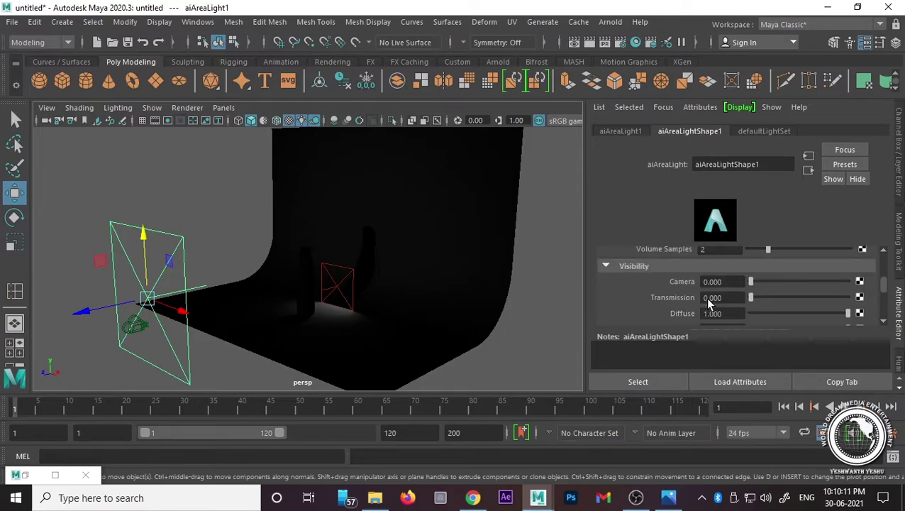
{"action": "scroll", "coordinate": [705, 297], "scroll_direction": "up", "scroll_amount": 1}
{"action": "scroll", "coordinate": [705, 298], "scroll_direction": "up", "scroll_amount": 2}
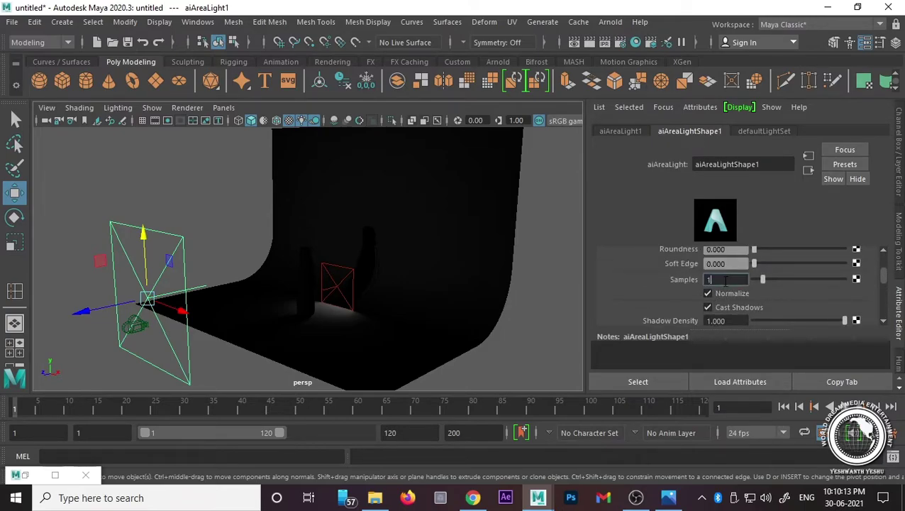
{"action": "scroll", "coordinate": [688, 297], "scroll_direction": "down", "scroll_amount": 1}
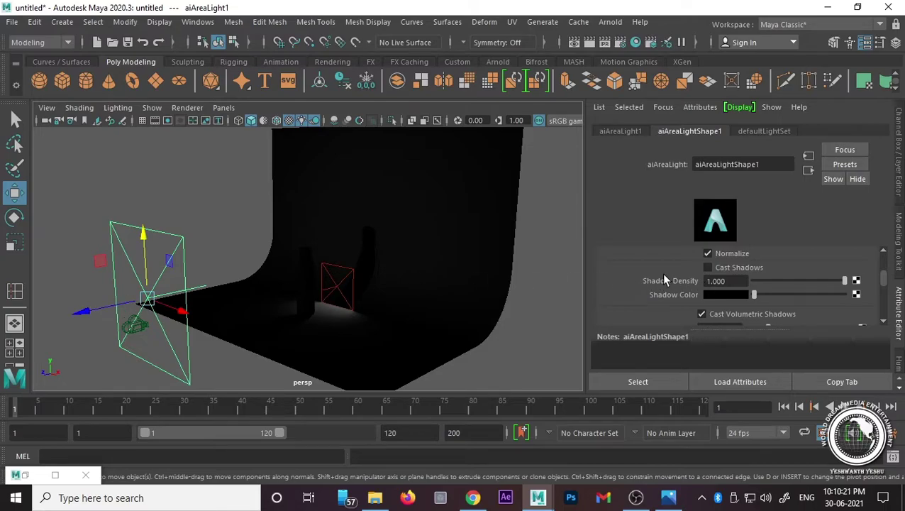
{"action": "scroll", "coordinate": [664, 280], "scroll_direction": "down", "scroll_amount": 2}
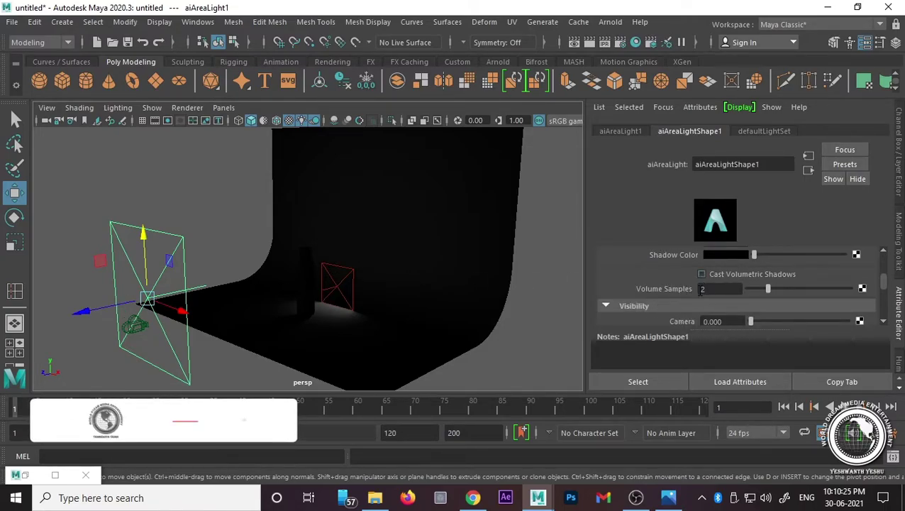
{"action": "scroll", "coordinate": [674, 284], "scroll_direction": "down", "scroll_amount": 3}
{"action": "scroll", "coordinate": [675, 282], "scroll_direction": "down", "scroll_amount": 2}
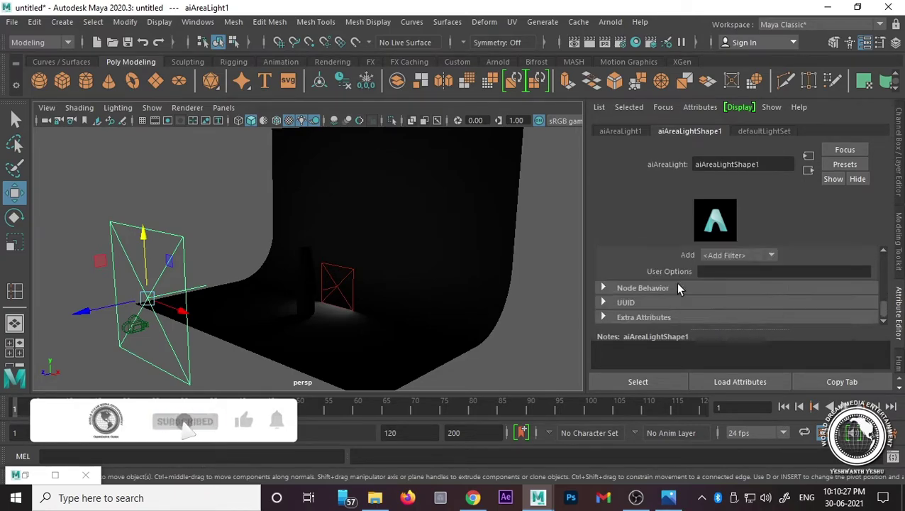
{"action": "scroll", "coordinate": [676, 282], "scroll_direction": "up", "scroll_amount": 5}
{"action": "scroll", "coordinate": [675, 282], "scroll_direction": "up", "scroll_amount": 2}
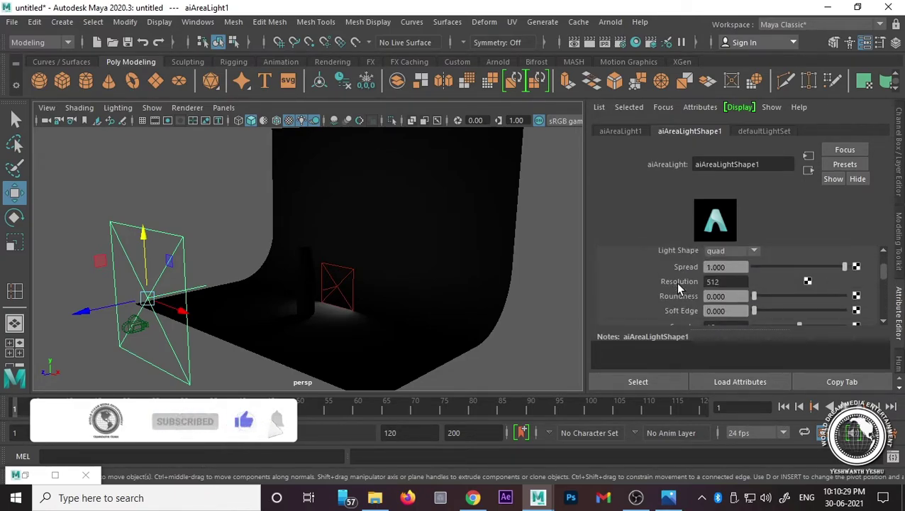
{"action": "scroll", "coordinate": [675, 283], "scroll_direction": "up", "scroll_amount": 2}
{"action": "scroll", "coordinate": [675, 283], "scroll_direction": "up", "scroll_amount": 1}
{"action": "scroll", "coordinate": [675, 282], "scroll_direction": "down", "scroll_amount": 2}
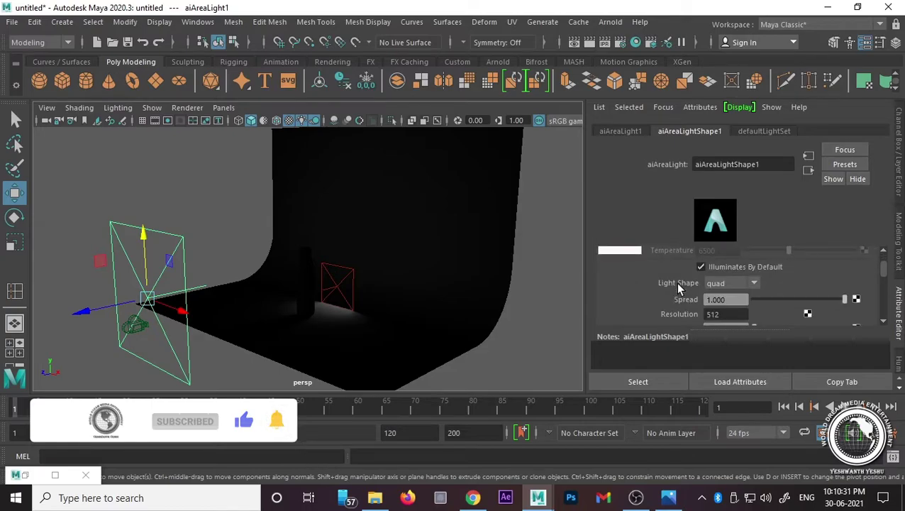
{"action": "scroll", "coordinate": [676, 283], "scroll_direction": "down", "scroll_amount": 2}
{"action": "scroll", "coordinate": [675, 283], "scroll_direction": "down", "scroll_amount": 2}
{"action": "scroll", "coordinate": [675, 282], "scroll_direction": "down", "scroll_amount": 1}
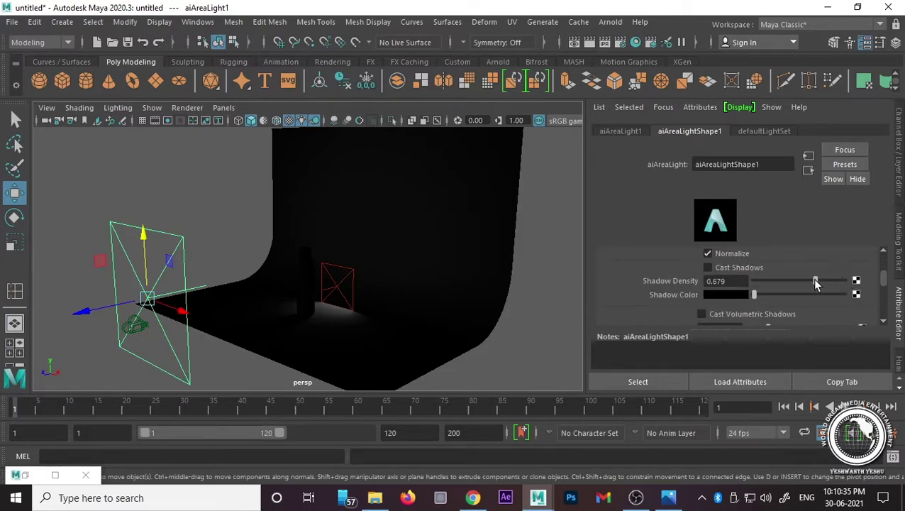
{"action": "left_click", "coordinate": [526, 335]}
Step: Show the Channel Box and look through camera1 in the viewport
{"action": "left_click_drag", "start_coordinate": [352, 359], "coordinate": [531, 301], "text": "alt"}
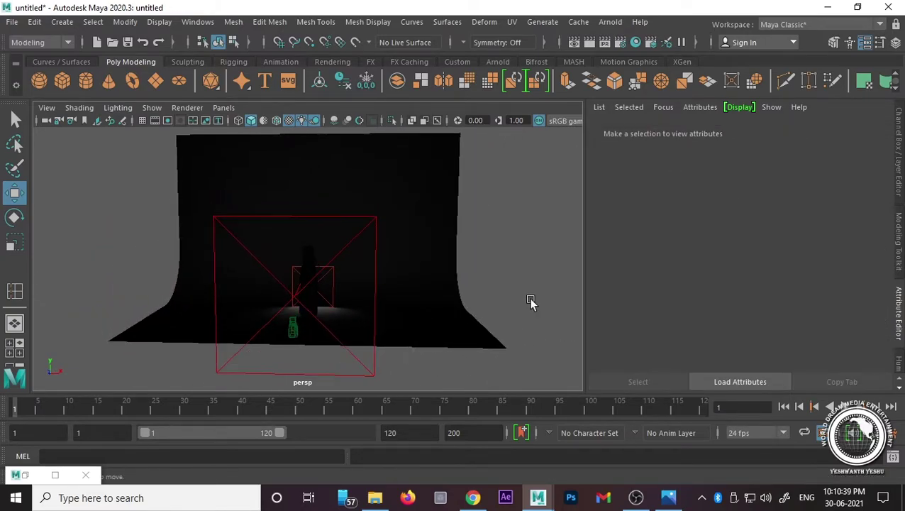
{"action": "left_click", "coordinate": [899, 162]}
{"action": "left_click", "coordinate": [223, 112]}
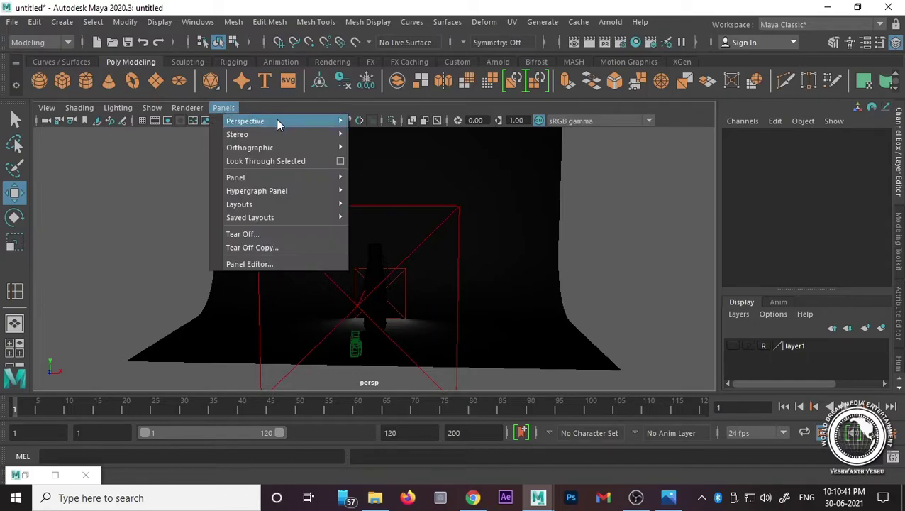
{"action": "left_click", "coordinate": [390, 119]}
Step: Re-render the scene in Arnold RenderView, then minimize the render window
{"action": "left_click", "coordinate": [31, 475]}
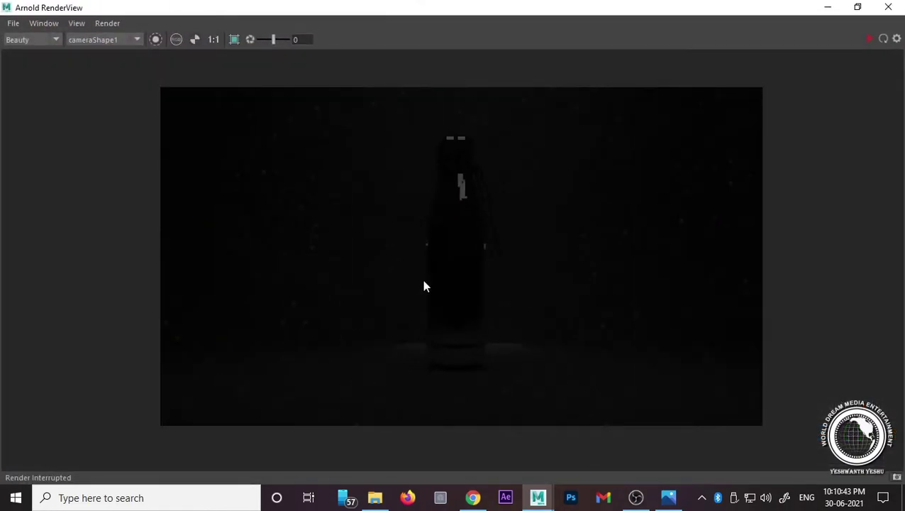
{"action": "left_click", "coordinate": [883, 39]}
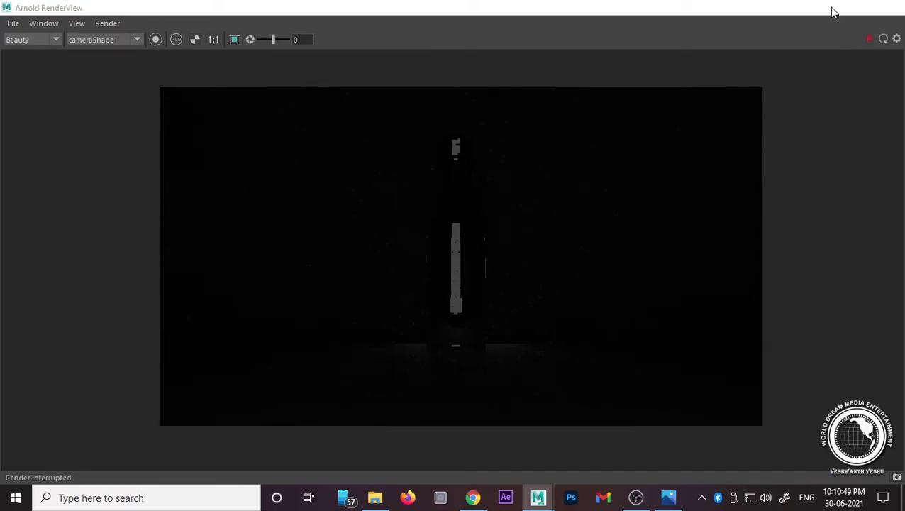
{"action": "left_click", "coordinate": [828, 7]}
Step: Switch the viewport back to the persp camera, viewing the backdrop from the side
{"action": "left_click", "coordinate": [224, 107]}
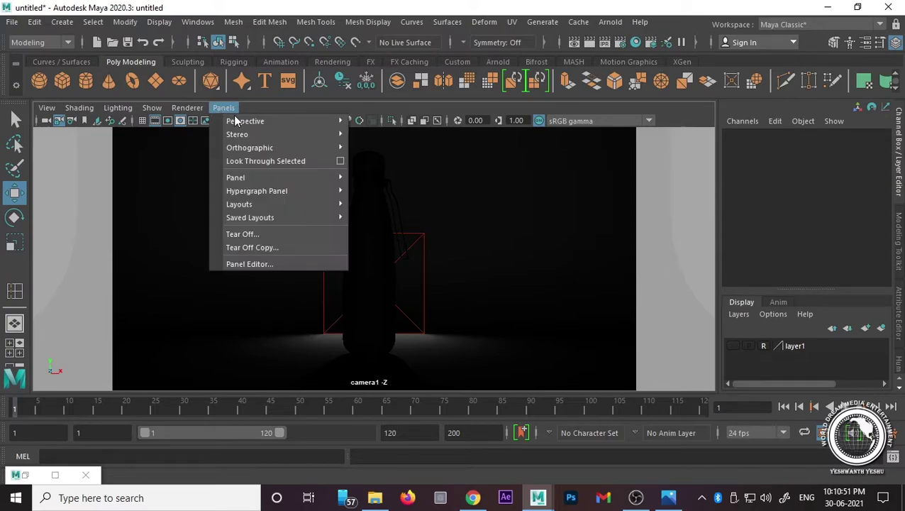
{"action": "left_click", "coordinate": [378, 122]}
{"action": "mouse_move", "coordinate": [430, 246]}
{"action": "left_mouse_down", "text": "alt"}
{"action": "mouse_move", "coordinate": [167, 283]}
{"action": "mouse_move", "coordinate": [222, 293]}
{"action": "mouse_move", "coordinate": [215, 299]}
{"action": "left_mouse_up", "text": "alt"}
Step: Try converting the area light into an Arnold mesh light, dismiss the no-meshes error, and bring up Create > Lights
{"action": "left_click", "coordinate": [174, 279]}
{"action": "left_click", "coordinate": [610, 22]}
{"action": "mouse_move", "coordinate": [623, 89]}
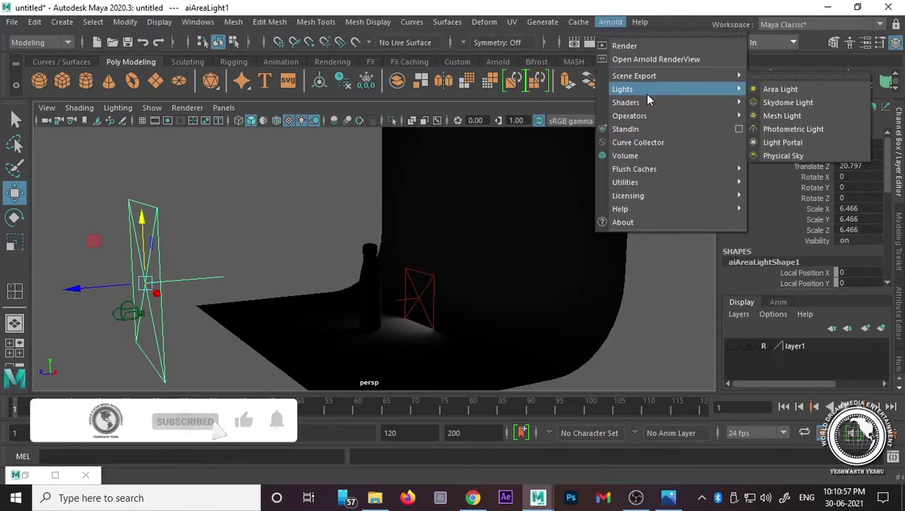
{"action": "left_click", "coordinate": [818, 115]}
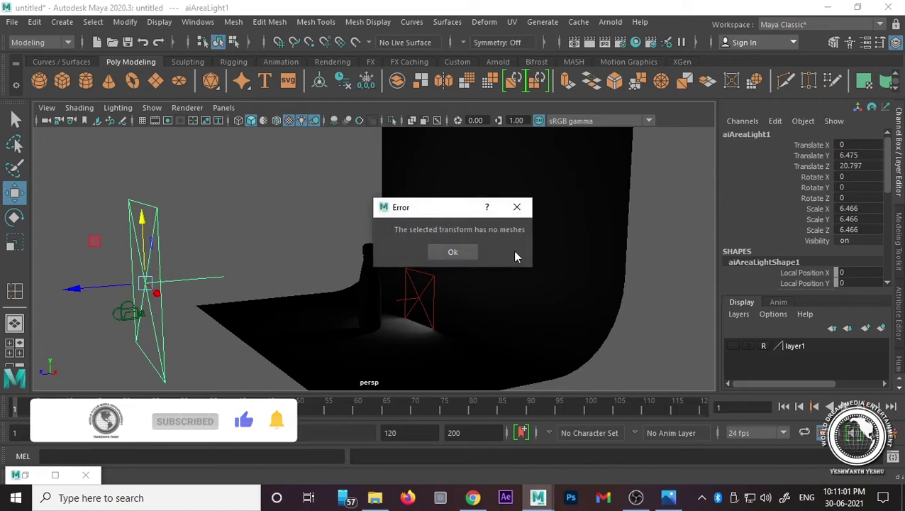
{"action": "left_click", "coordinate": [519, 205]}
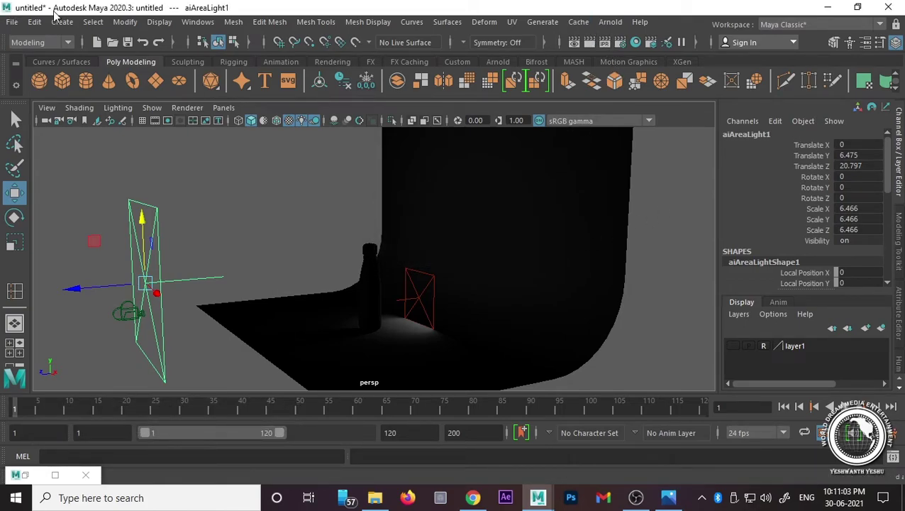
{"action": "left_click", "coordinate": [62, 21]}
{"action": "mouse_move", "coordinate": [81, 95]}
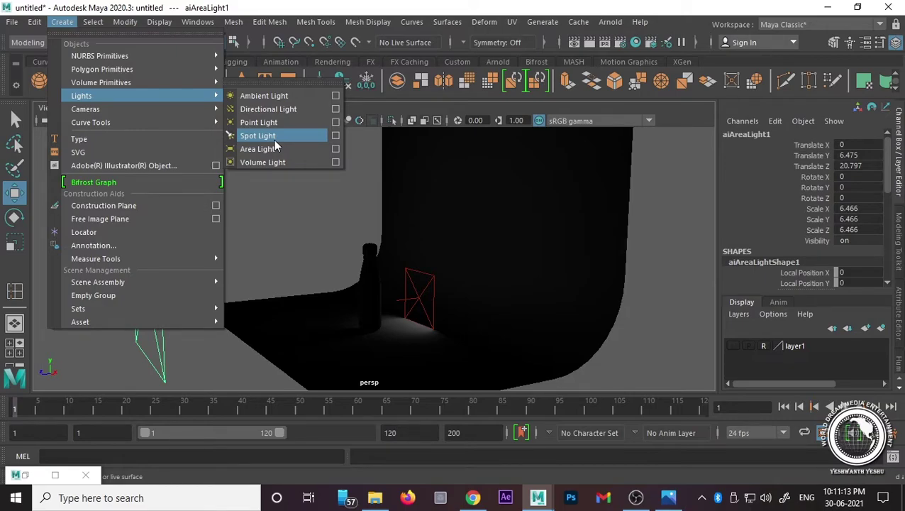
Step: Create a directional light and set its rotation to X -90, Y 90, Z 0
{"action": "left_click", "coordinate": [290, 110]}
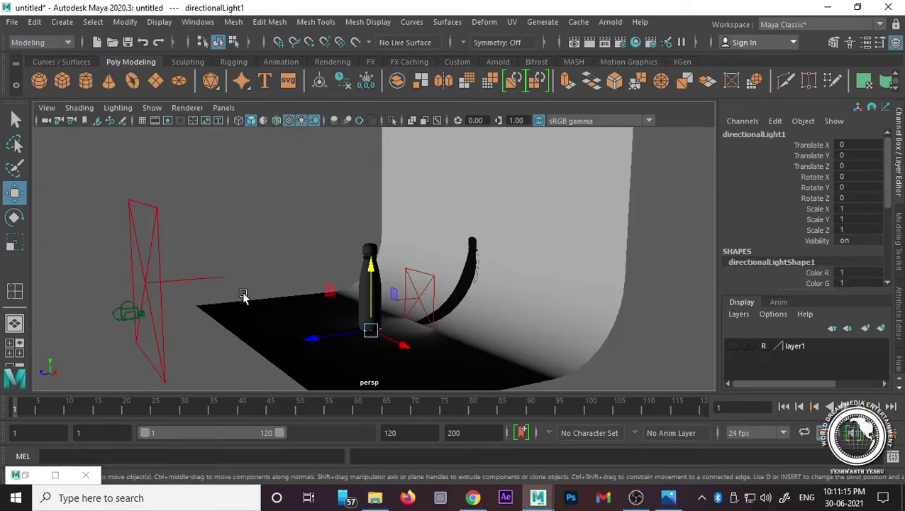
{"action": "mouse_move", "coordinate": [321, 336]}
{"action": "left_mouse_down"}
{"action": "mouse_move", "coordinate": [211, 361]}
{"action": "mouse_move", "coordinate": [282, 357]}
{"action": "mouse_move", "coordinate": [239, 327]}
{"action": "mouse_move", "coordinate": [242, 300]}
{"action": "mouse_move", "coordinate": [277, 323]}
{"action": "mouse_move", "coordinate": [208, 313]}
{"action": "mouse_move", "coordinate": [249, 293]}
{"action": "mouse_move", "coordinate": [224, 334]}
{"action": "left_mouse_up"}
{"action": "key", "text": "e"}
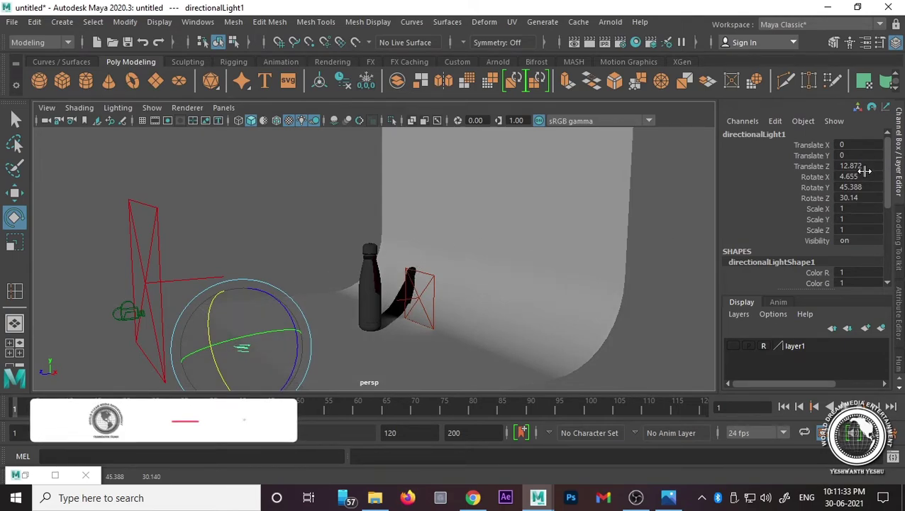
{"action": "double_click", "coordinate": [864, 176]}
{"action": "type", "text": "0"}
{"action": "key", "text": "Tab"}
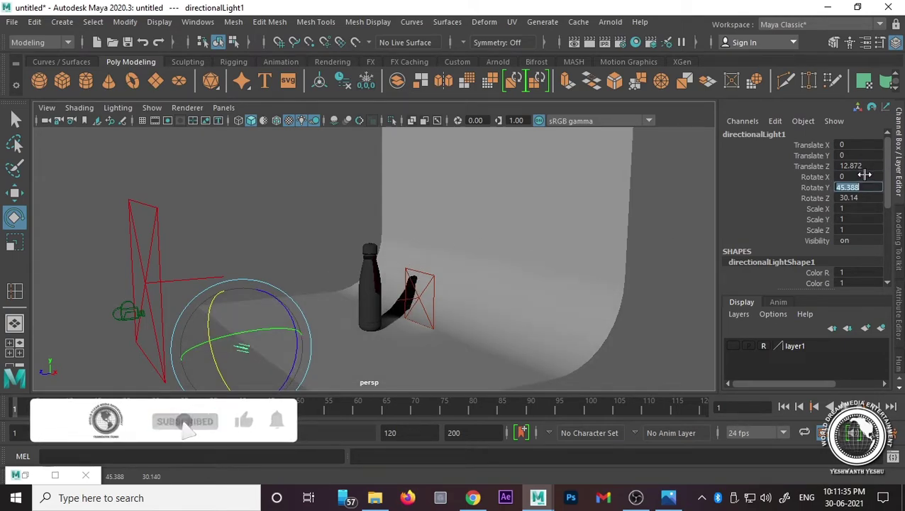
{"action": "type", "text": "90"}
{"action": "key", "text": "Tab"}
{"action": "type", "text": "0"}
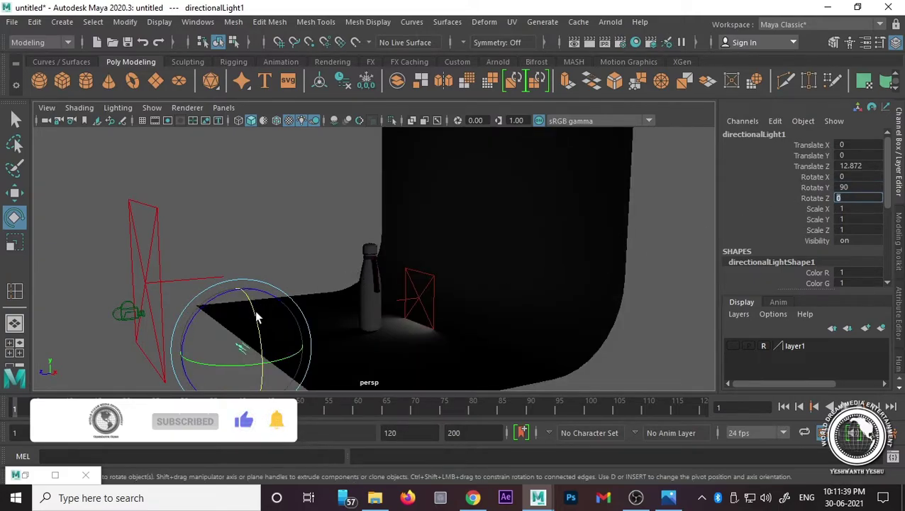
{"action": "left_click_drag", "start_coordinate": [256, 317], "coordinate": [240, 285]}
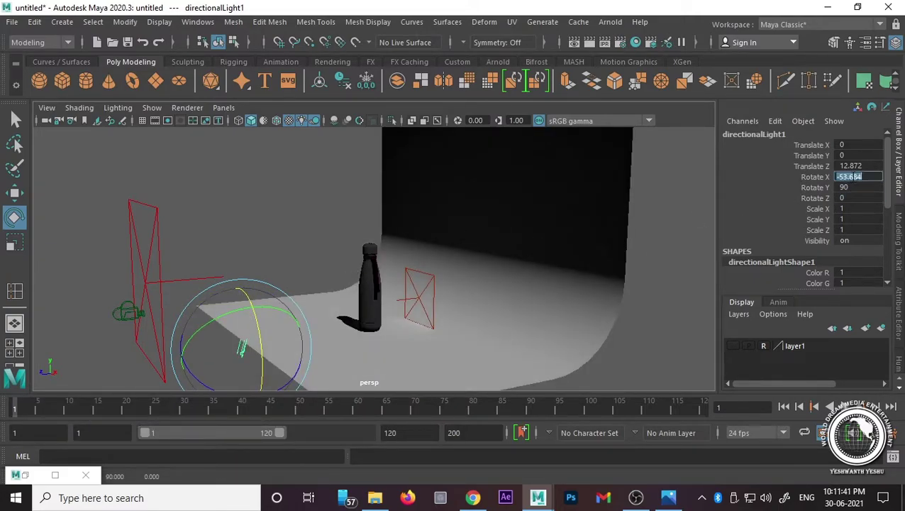
{"action": "type", "text": "0"}
{"action": "key", "text": "Return"}
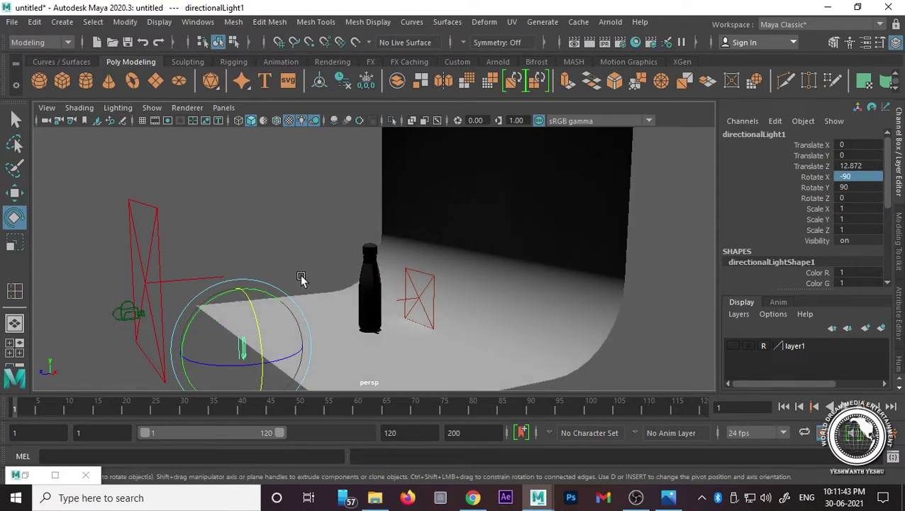
Step: Raise the directional light to Y 20.683, centred above the backdrop and bottle
{"action": "key", "text": "w"}
{"action": "left_click_drag", "start_coordinate": [239, 294], "coordinate": [269, 147]}
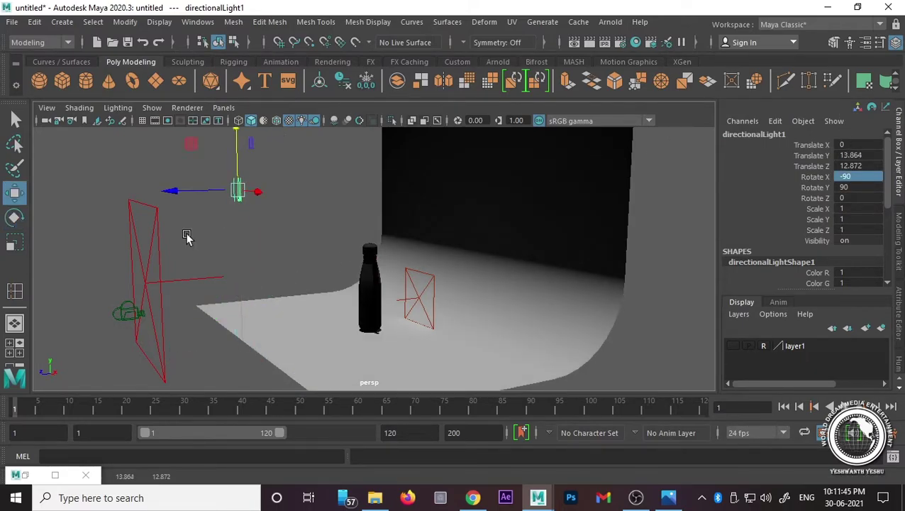
{"action": "key", "text": "space"}
{"action": "key", "text": "space"}
{"action": "key", "text": "f"}
{"action": "scroll", "coordinate": [396, 245], "scroll_direction": "down", "scroll_amount": 1}
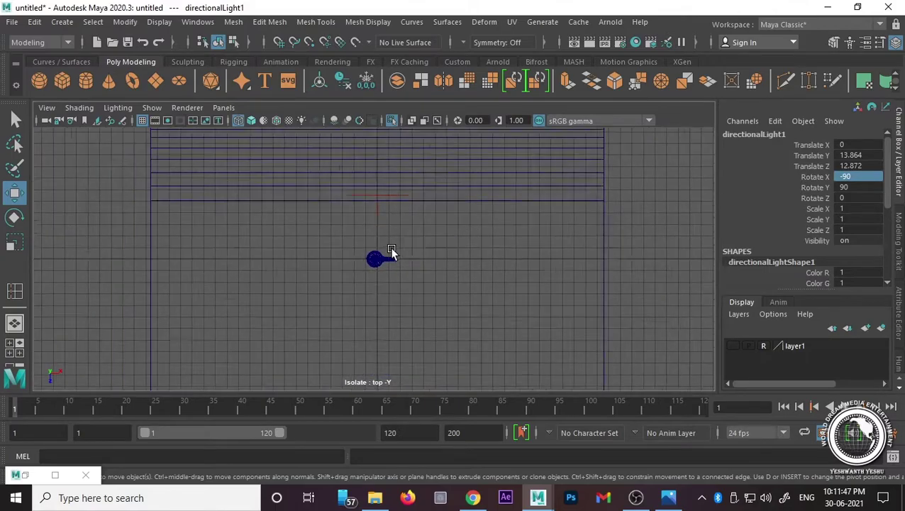
{"action": "scroll", "coordinate": [382, 293], "scroll_direction": "down", "scroll_amount": 3}
{"action": "left_click_drag", "start_coordinate": [376, 376], "coordinate": [387, 288]}
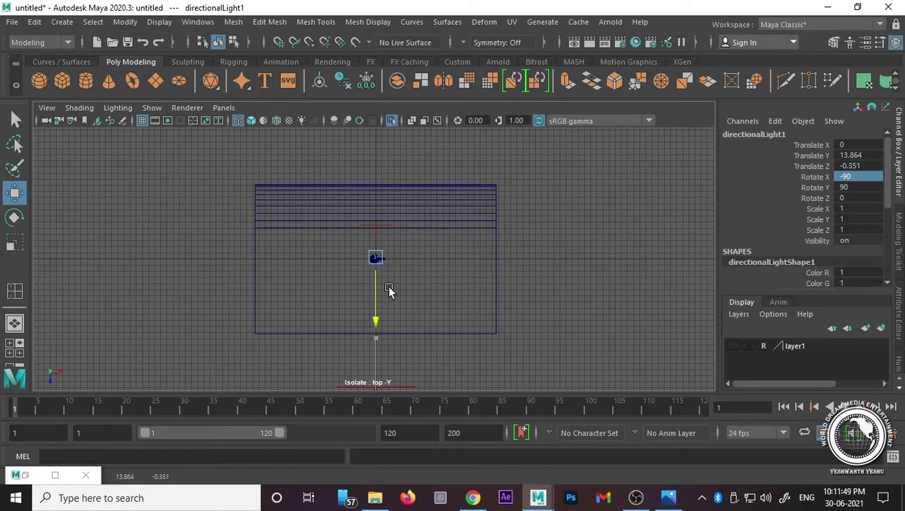
{"action": "key", "text": "space"}
{"action": "key", "text": "space"}
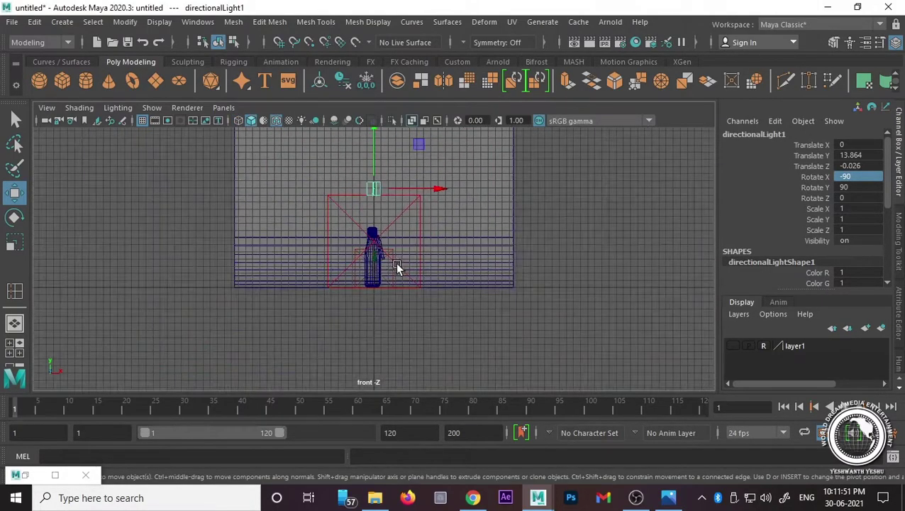
{"action": "left_click_drag", "start_coordinate": [381, 173], "coordinate": [380, 131]}
{"action": "key", "text": "space"}
{"action": "key", "text": "space"}
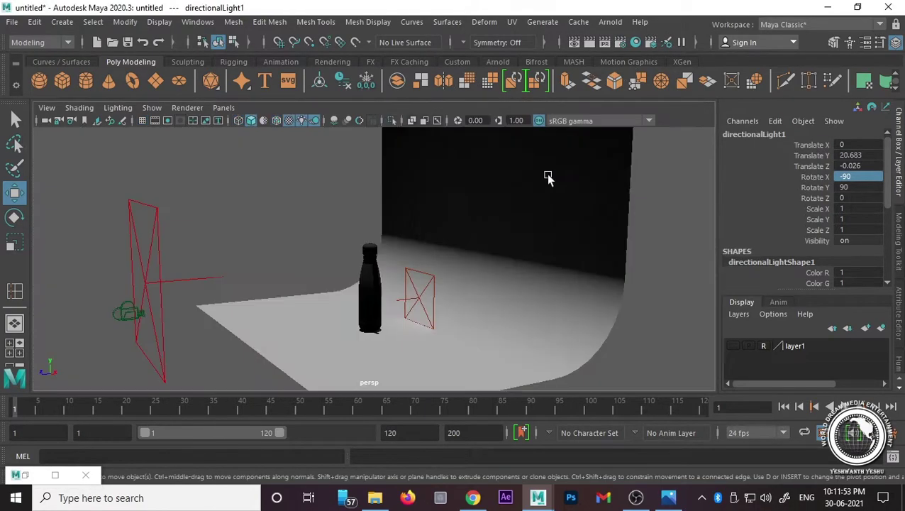
{"action": "mouse_move", "coordinate": [422, 310]}
{"action": "left_mouse_down", "text": "alt"}
{"action": "mouse_move", "coordinate": [379, 335]}
{"action": "mouse_move", "coordinate": [431, 317]}
{"action": "mouse_move", "coordinate": [413, 307]}
{"action": "left_mouse_up", "text": "alt"}
{"action": "scroll", "coordinate": [370, 273], "scroll_direction": "up", "scroll_amount": 2}
{"action": "scroll", "coordinate": [372, 245], "scroll_direction": "up", "scroll_amount": 2}
{"action": "scroll", "coordinate": [372, 244], "scroll_direction": "up", "scroll_amount": 2}
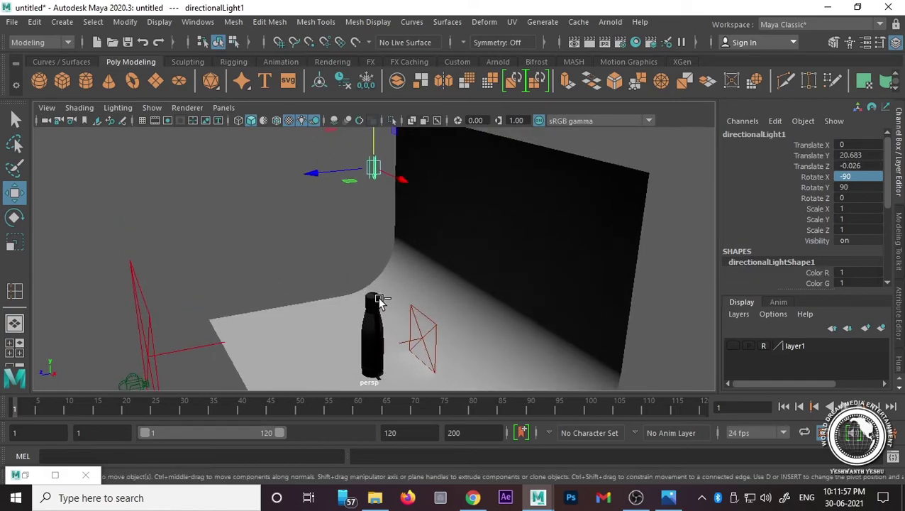
Step: Set the directional light's Rotate Y to 0 and move it down and toward the camera
{"action": "mouse_move", "coordinate": [317, 172]}
{"action": "left_mouse_down"}
{"action": "mouse_move", "coordinate": [183, 188]}
{"action": "mouse_move", "coordinate": [232, 269]}
{"action": "mouse_move", "coordinate": [269, 284]}
{"action": "mouse_move", "coordinate": [257, 247]}
{"action": "left_mouse_up"}
{"action": "key", "text": "e"}
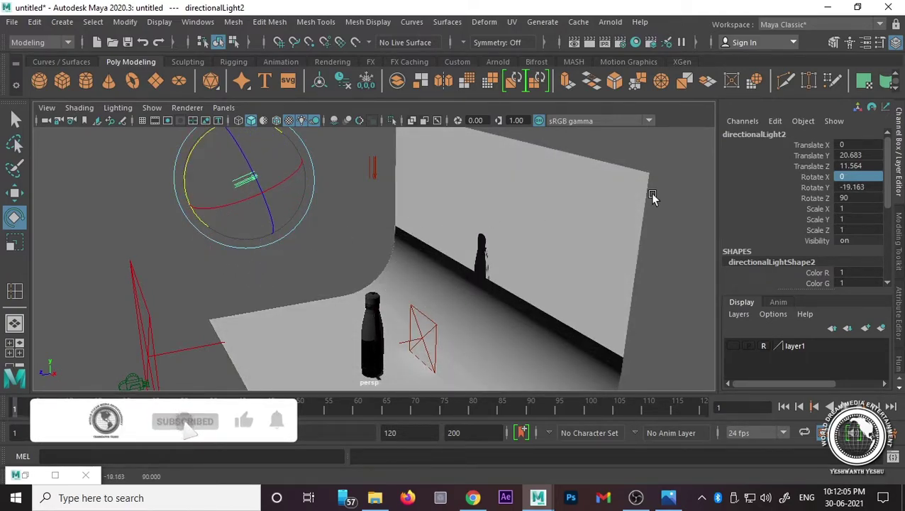
{"action": "left_click", "coordinate": [866, 186]}
{"action": "type", "text": "0"}
{"action": "key", "text": "Return"}
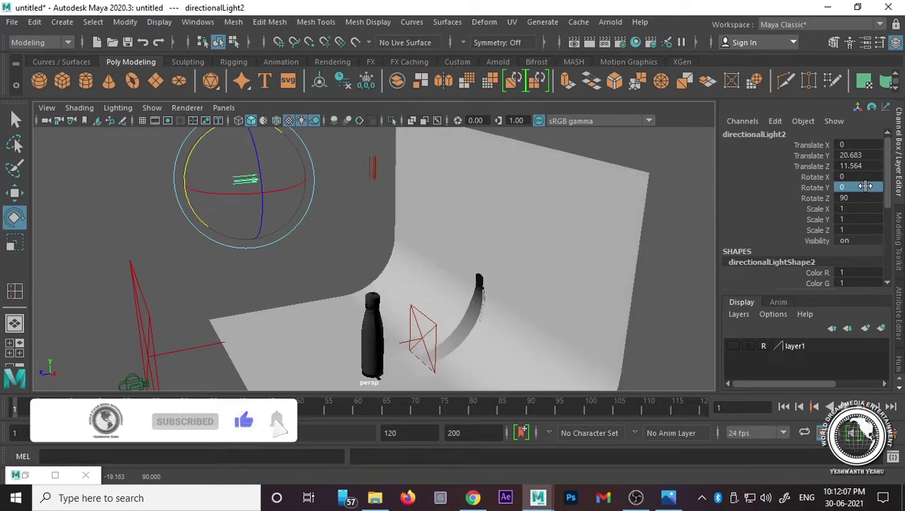
{"action": "key", "text": "w"}
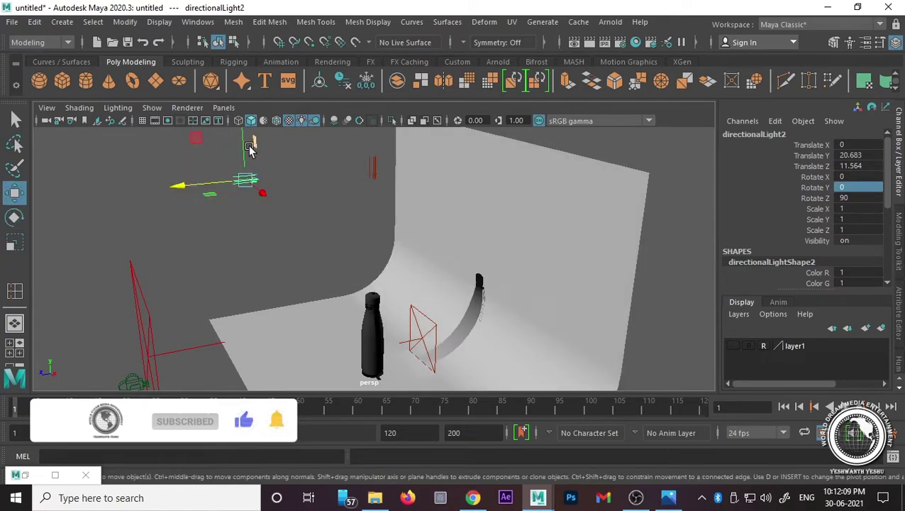
{"action": "left_click_drag", "start_coordinate": [248, 156], "coordinate": [258, 306]}
{"action": "mouse_move", "coordinate": [213, 358]}
{"action": "left_mouse_down"}
{"action": "mouse_move", "coordinate": [137, 372]}
{"action": "mouse_move", "coordinate": [248, 339]}
{"action": "left_mouse_up"}
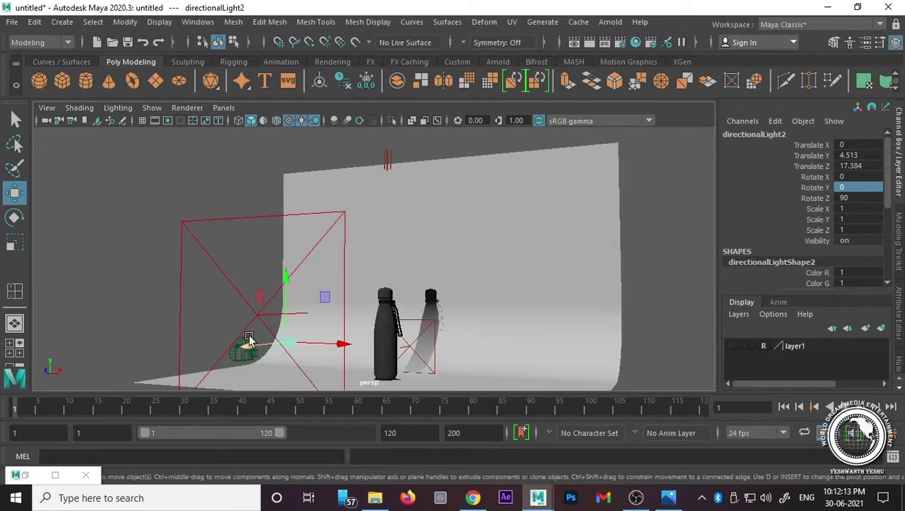
Step: Raise the directional light's Arnold samples to 16
{"action": "key", "text": "ctrl+a"}
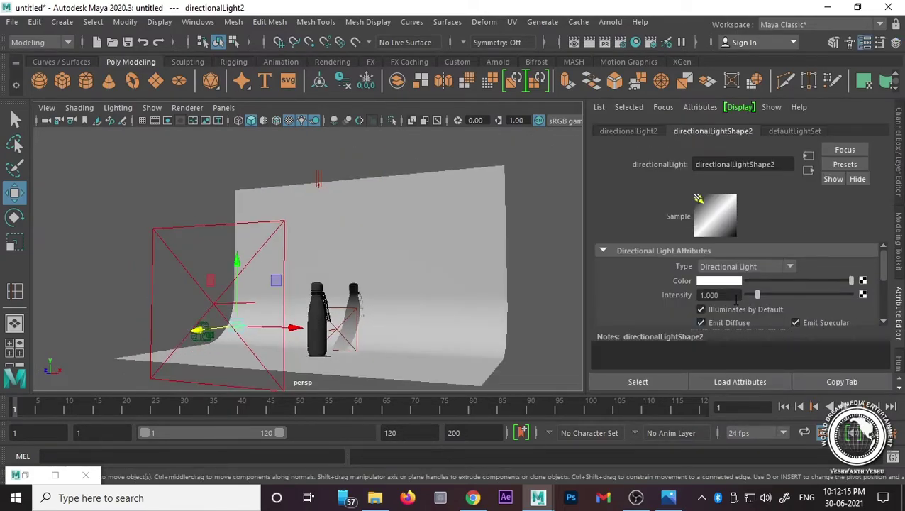
{"action": "scroll", "coordinate": [736, 299], "scroll_direction": "down", "scroll_amount": 2}
{"action": "left_click", "coordinate": [615, 296]}
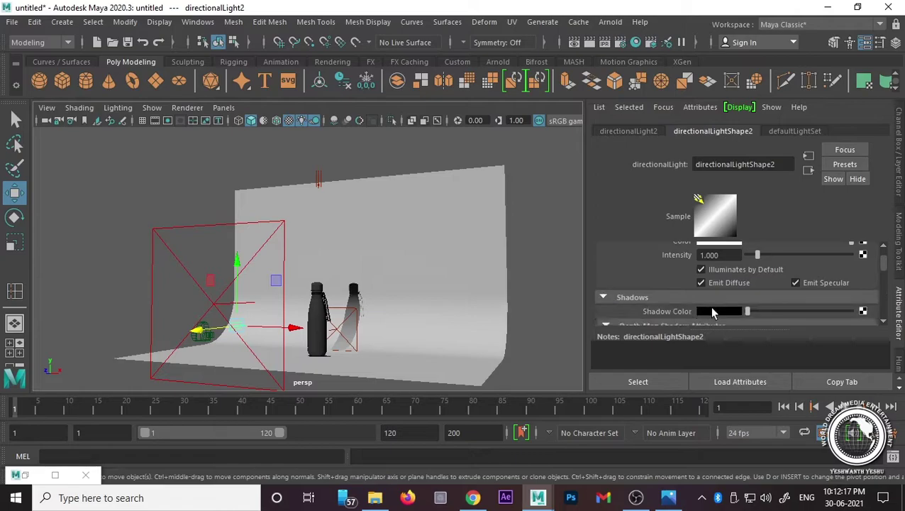
{"action": "scroll", "coordinate": [739, 305], "scroll_direction": "down", "scroll_amount": 2}
{"action": "scroll", "coordinate": [719, 301], "scroll_direction": "down", "scroll_amount": 2}
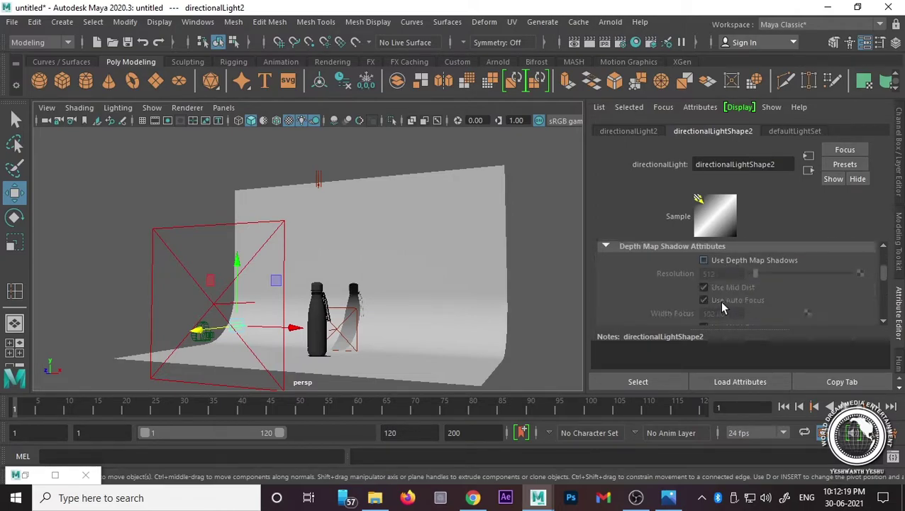
{"action": "scroll", "coordinate": [719, 301], "scroll_direction": "down", "scroll_amount": 2}
{"action": "scroll", "coordinate": [716, 314], "scroll_direction": "down", "scroll_amount": 2}
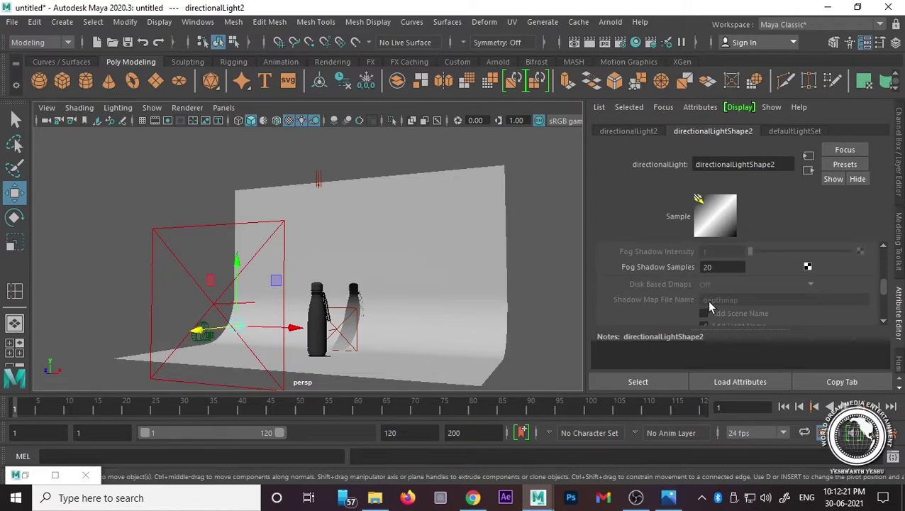
{"action": "scroll", "coordinate": [709, 306], "scroll_direction": "up", "scroll_amount": 1}
{"action": "scroll", "coordinate": [709, 307], "scroll_direction": "up", "scroll_amount": 3}
{"action": "scroll", "coordinate": [702, 305], "scroll_direction": "up", "scroll_amount": 1}
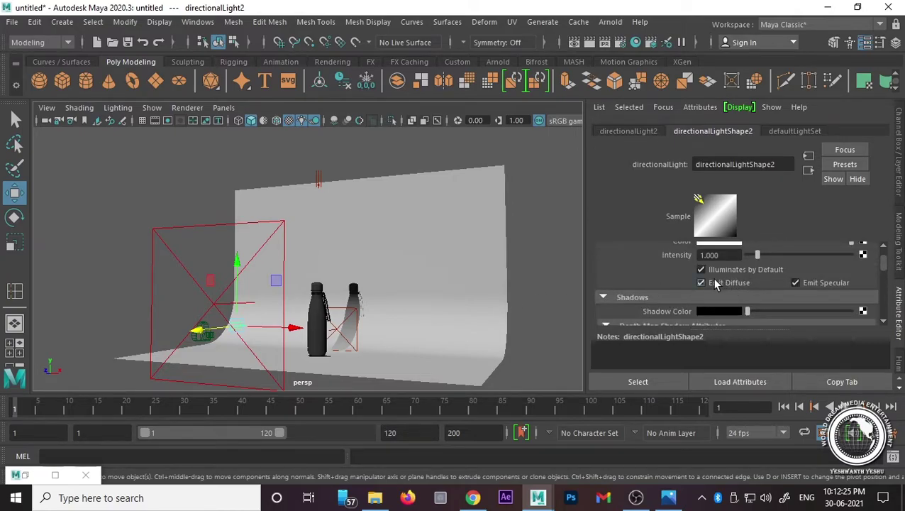
{"action": "scroll", "coordinate": [639, 302], "scroll_direction": "down", "scroll_amount": 1}
{"action": "scroll", "coordinate": [693, 301], "scroll_direction": "down", "scroll_amount": 2}
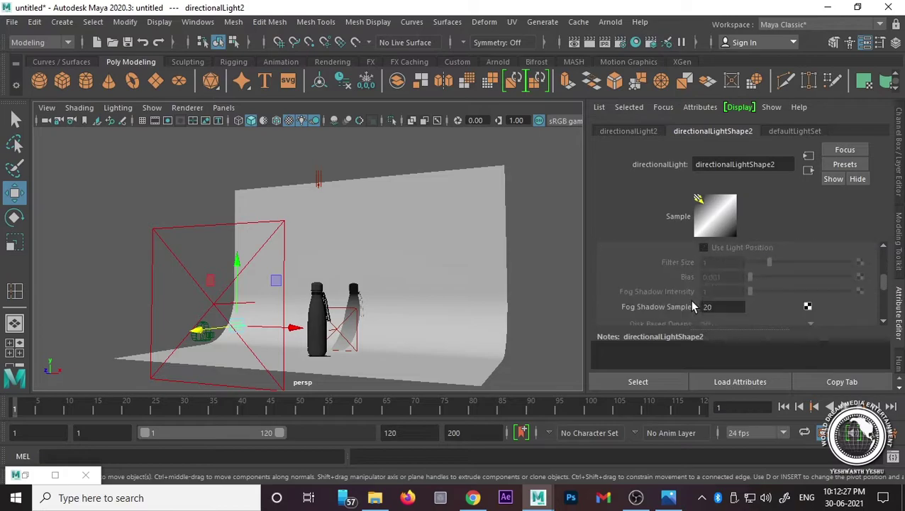
{"action": "scroll", "coordinate": [690, 301], "scroll_direction": "down", "scroll_amount": 2}
{"action": "scroll", "coordinate": [687, 300], "scroll_direction": "down", "scroll_amount": 2}
{"action": "scroll", "coordinate": [660, 302], "scroll_direction": "down", "scroll_amount": 2}
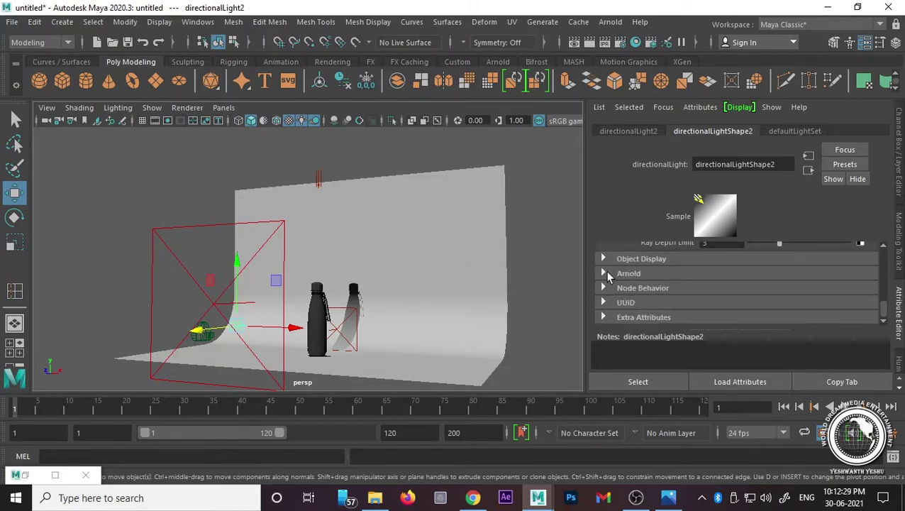
{"action": "left_click", "coordinate": [604, 273]}
{"action": "scroll", "coordinate": [681, 283], "scroll_direction": "down", "scroll_amount": 2}
{"action": "scroll", "coordinate": [703, 280], "scroll_direction": "down", "scroll_amount": 1}
{"action": "left_click", "coordinate": [719, 272]}
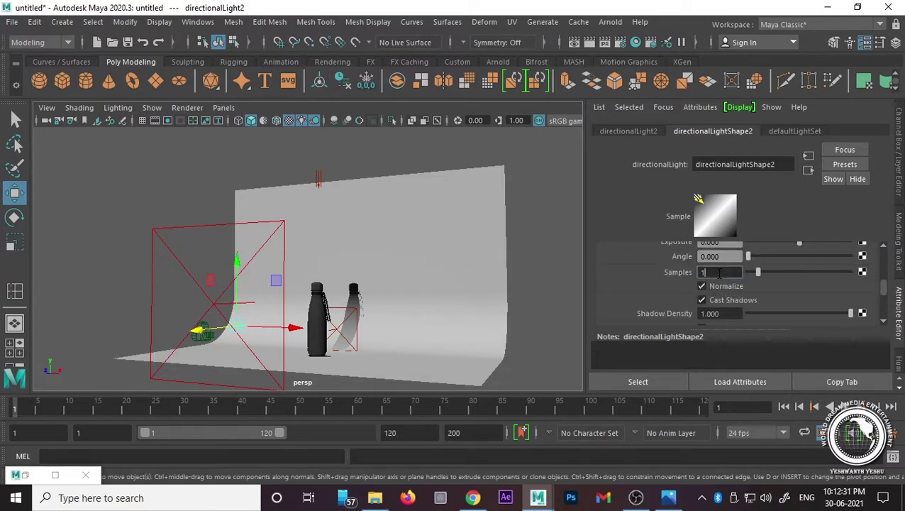
{"action": "type", "text": "6"}
{"action": "key", "text": "Return"}
Step: Turn off the light's Cast Shadows and Use Ray Trace Shadows, leaving volumetric shadows off
{"action": "left_click", "coordinate": [704, 302]}
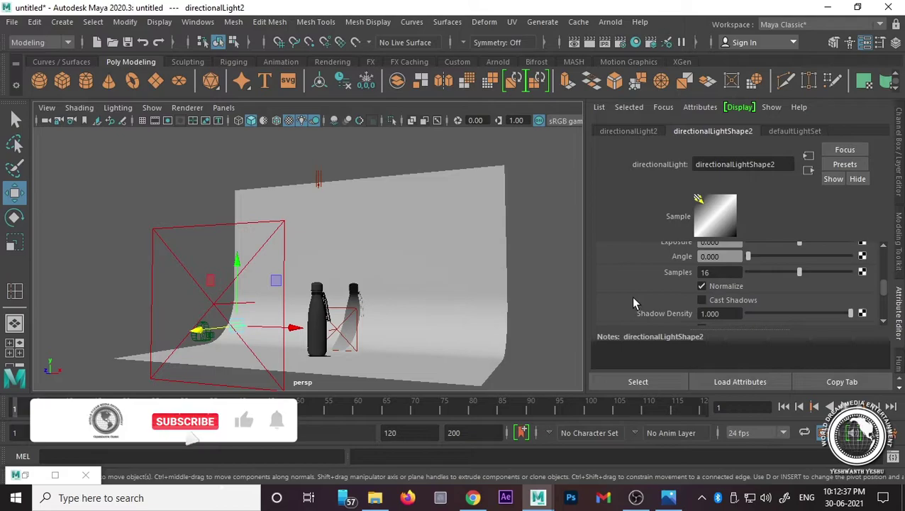
{"action": "scroll", "coordinate": [642, 304], "scroll_direction": "down", "scroll_amount": 2}
{"action": "left_click", "coordinate": [703, 290]}
{"action": "left_click", "coordinate": [703, 290]}
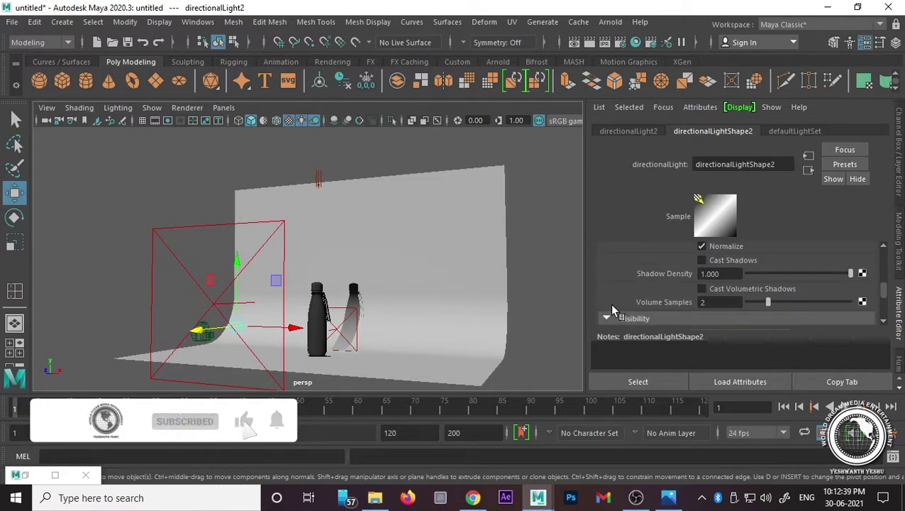
{"action": "left_click", "coordinate": [547, 281]}
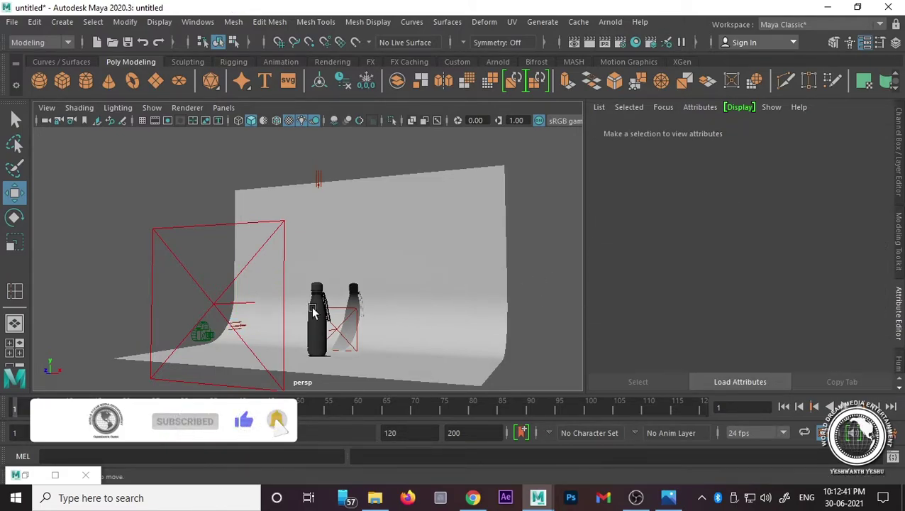
{"action": "left_click", "coordinate": [244, 326]}
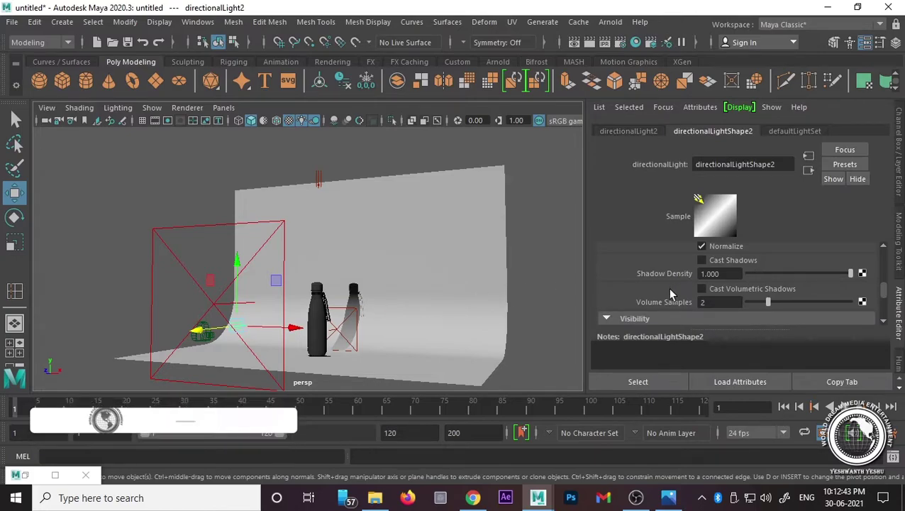
{"action": "scroll", "coordinate": [647, 287], "scroll_direction": "down", "scroll_amount": 2}
{"action": "scroll", "coordinate": [675, 290], "scroll_direction": "down", "scroll_amount": 2}
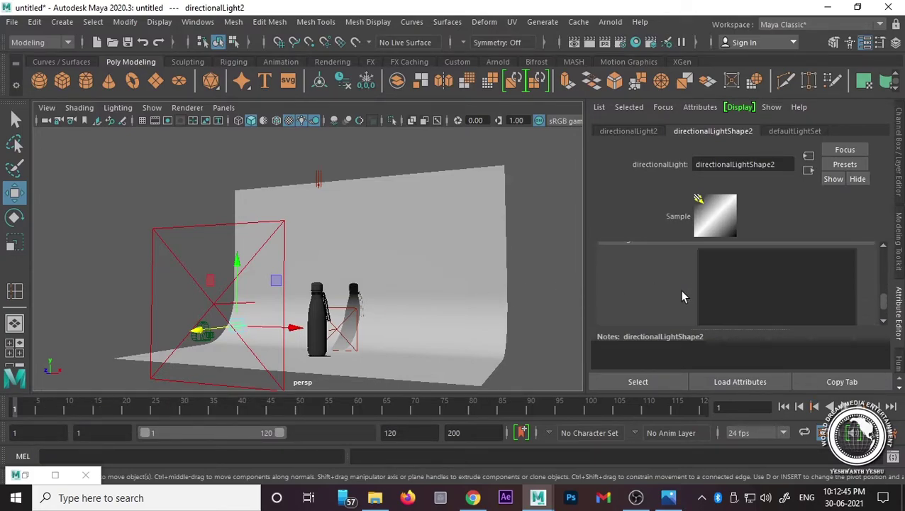
{"action": "scroll", "coordinate": [679, 288], "scroll_direction": "up", "scroll_amount": 1}
{"action": "scroll", "coordinate": [680, 289], "scroll_direction": "up", "scroll_amount": 1}
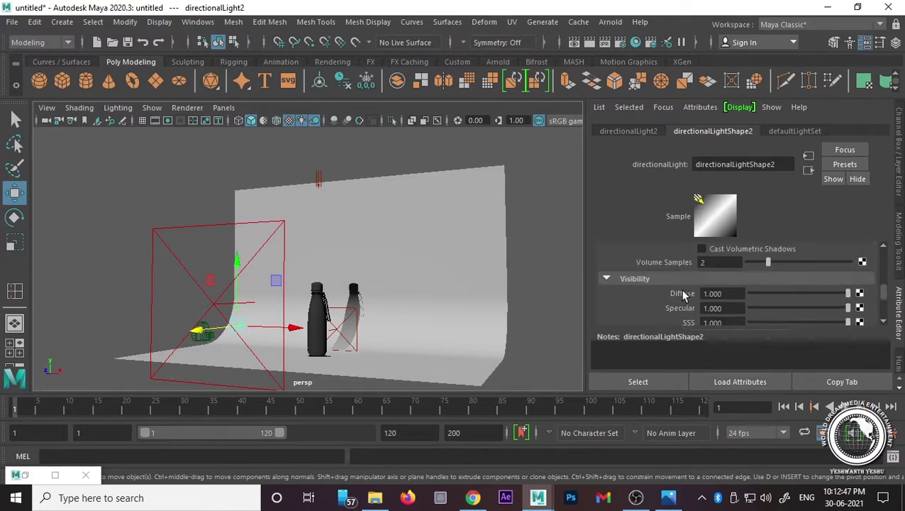
{"action": "scroll", "coordinate": [680, 288], "scroll_direction": "up", "scroll_amount": 1}
{"action": "scroll", "coordinate": [680, 289], "scroll_direction": "up", "scroll_amount": 1}
{"action": "scroll", "coordinate": [680, 289], "scroll_direction": "up", "scroll_amount": 2}
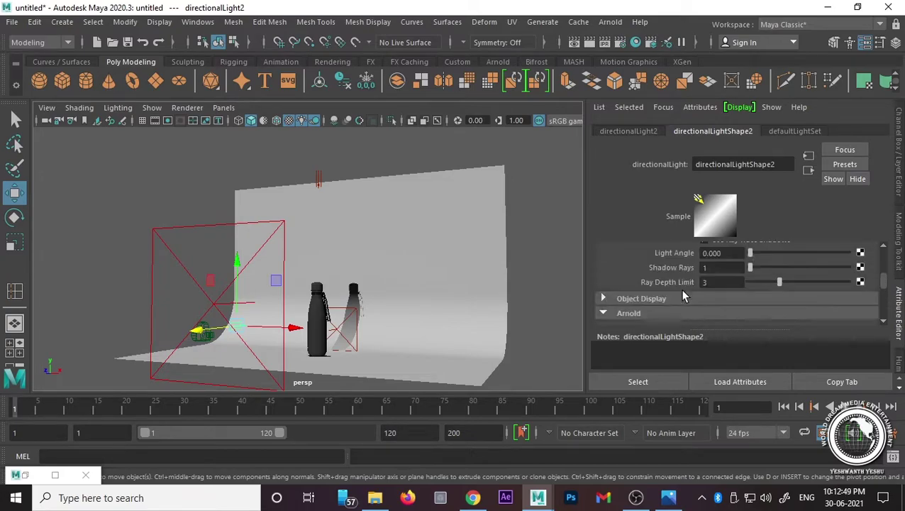
{"action": "scroll", "coordinate": [680, 289], "scroll_direction": "up", "scroll_amount": 1}
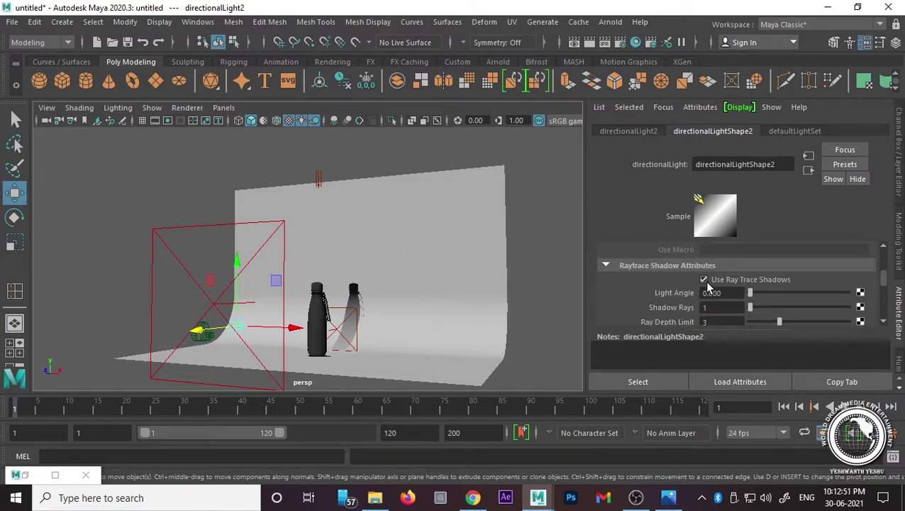
{"action": "left_click", "coordinate": [703, 281]}
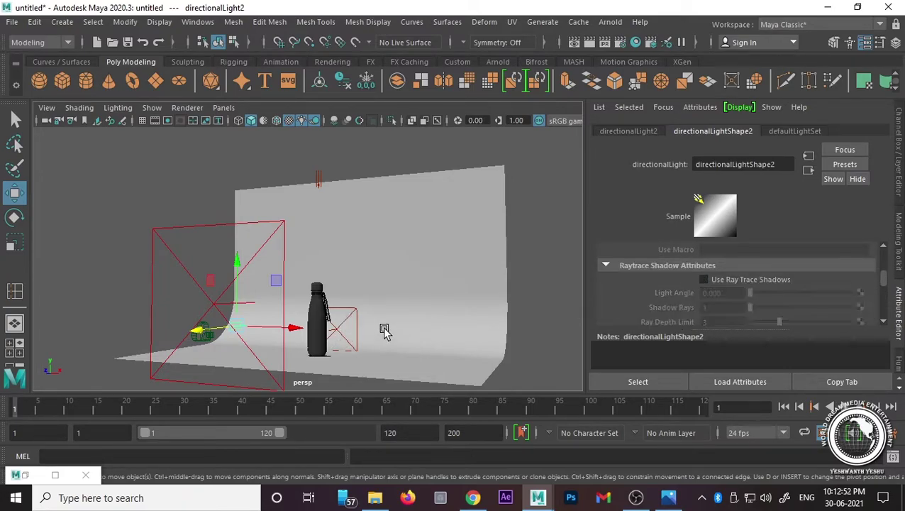
{"action": "left_click", "coordinate": [545, 305]}
{"action": "key", "text": "ctrl+a"}
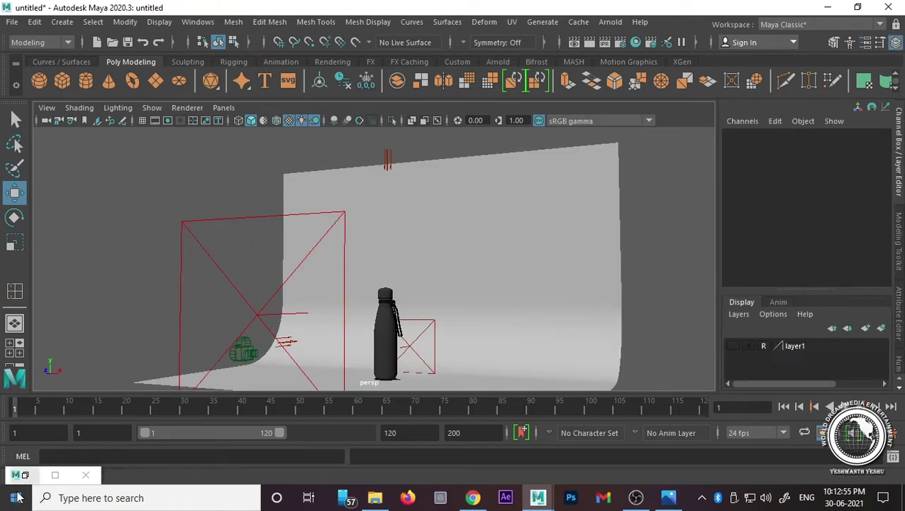
Step: Refresh the Arnold RenderView render of the lit bottle, then stop it
{"action": "left_click", "coordinate": [24, 474]}
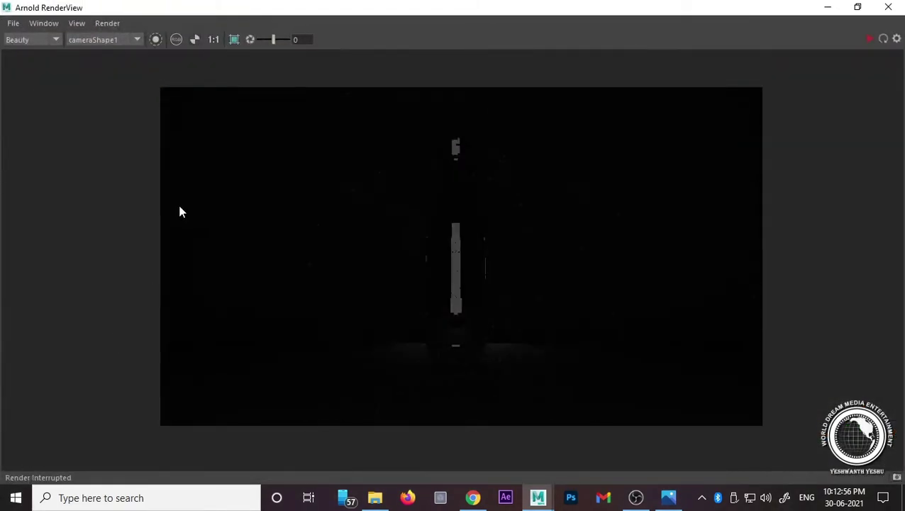
{"action": "left_click", "coordinate": [867, 38]}
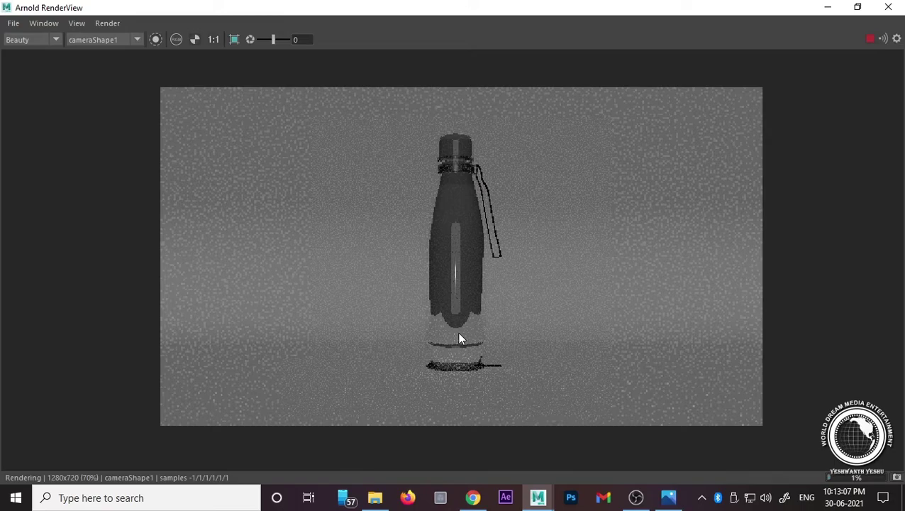
{"action": "left_click", "coordinate": [870, 39]}
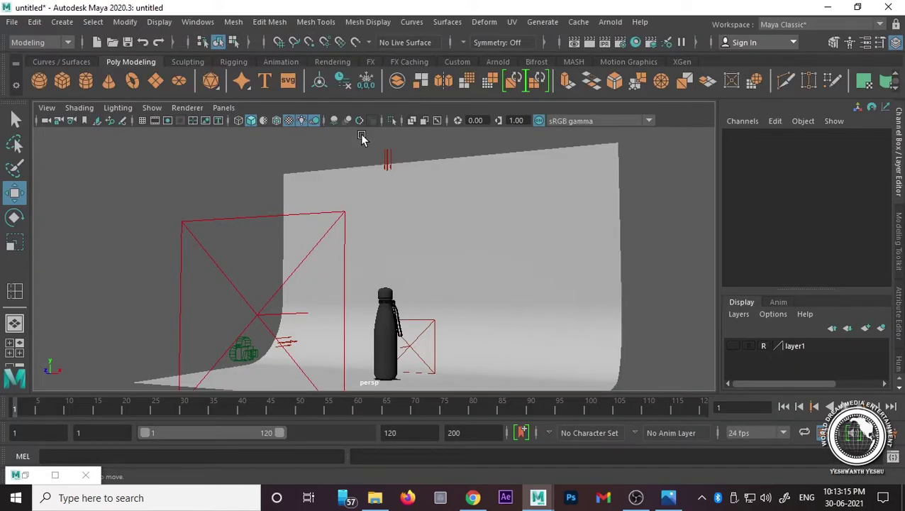
Step: Assign a new Arnold aiStandardSurface material to the curved backdrop pPlane1, then deselect it
{"action": "scroll", "coordinate": [434, 269], "scroll_direction": "down", "scroll_amount": 5}
{"action": "scroll", "coordinate": [438, 273], "scroll_direction": "up", "scroll_amount": 5}
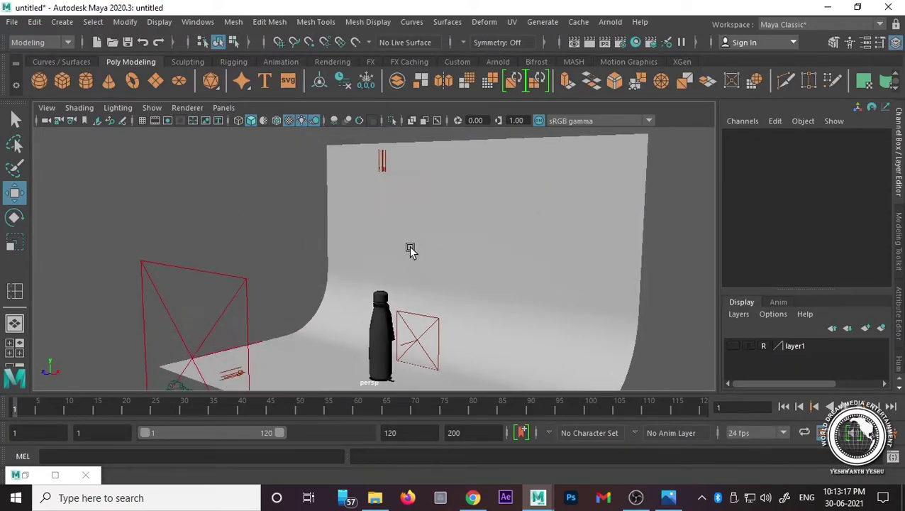
{"action": "left_click_drag", "start_coordinate": [438, 273], "coordinate": [469, 260], "text": "alt"}
{"action": "left_click", "coordinate": [469, 260]}
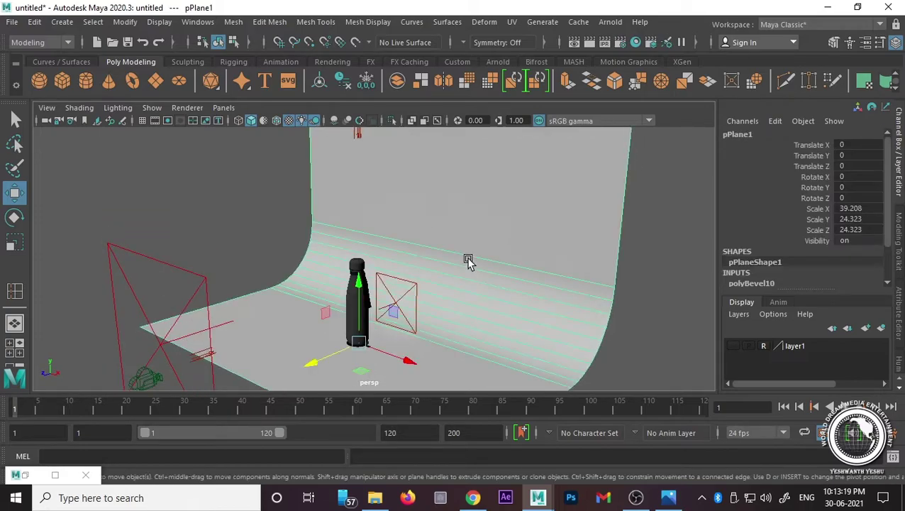
{"action": "right_click", "coordinate": [469, 262]}
{"action": "left_click", "coordinate": [465, 471]}
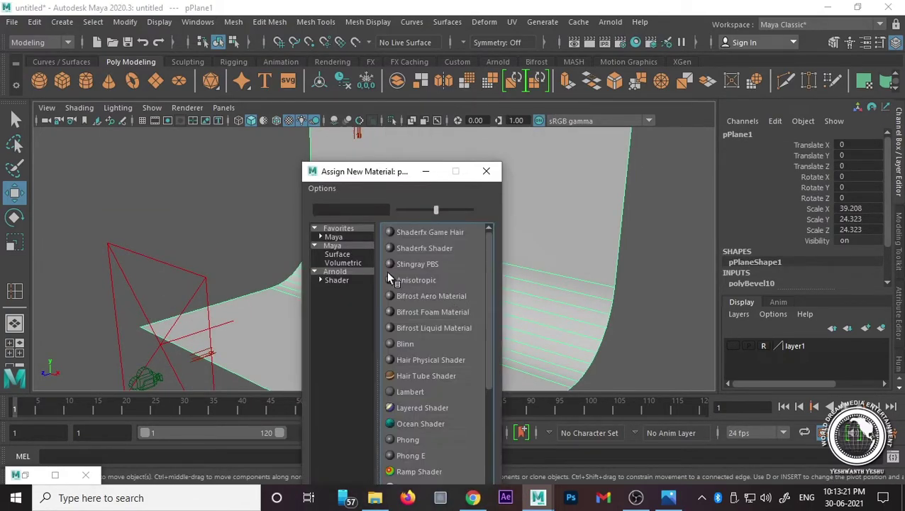
{"action": "left_click", "coordinate": [356, 272]}
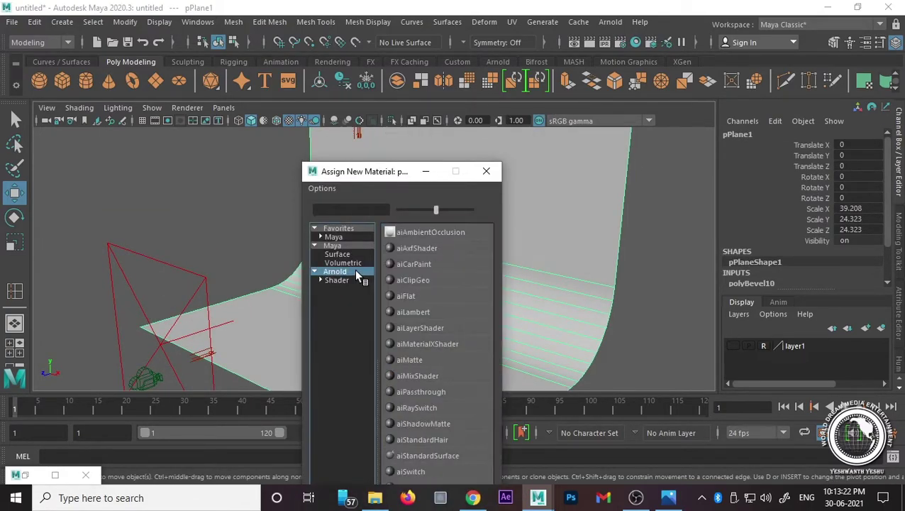
{"action": "left_click", "coordinate": [447, 457]}
{"action": "key", "text": "ctrl+a"}
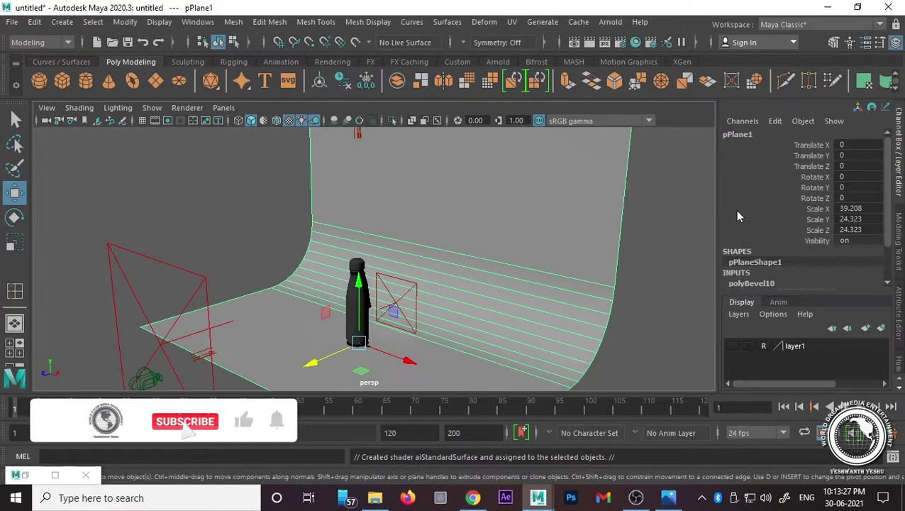
{"action": "left_click", "coordinate": [252, 253]}
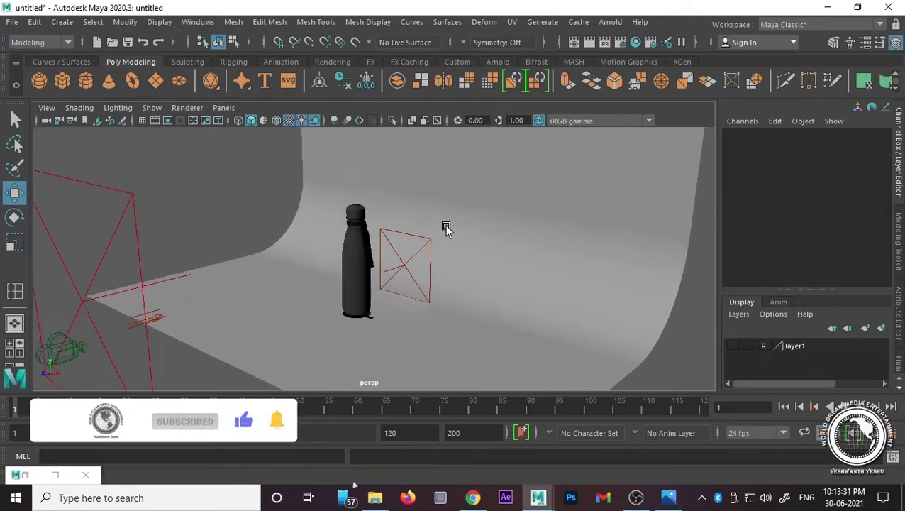
Step: Lower the area light beside the bottle to Translate Y 2.77
{"action": "scroll", "coordinate": [446, 229], "scroll_direction": "down", "scroll_amount": 3}
{"action": "scroll", "coordinate": [449, 236], "scroll_direction": "down", "scroll_amount": 3}
{"action": "mouse_move", "coordinate": [452, 222]}
{"action": "left_mouse_down", "text": "alt"}
{"action": "mouse_move", "coordinate": [390, 158]}
{"action": "mouse_move", "coordinate": [426, 242]}
{"action": "left_mouse_up", "text": "alt"}
{"action": "scroll", "coordinate": [426, 242], "scroll_direction": "up", "scroll_amount": 2}
{"action": "scroll", "coordinate": [409, 253], "scroll_direction": "up", "scroll_amount": 2}
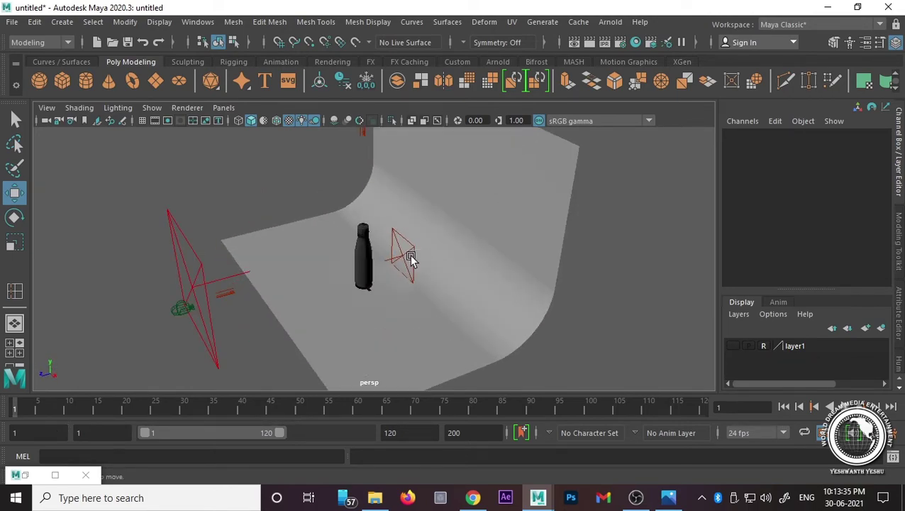
{"action": "left_click", "coordinate": [401, 241]}
{"action": "left_click", "coordinate": [394, 248]}
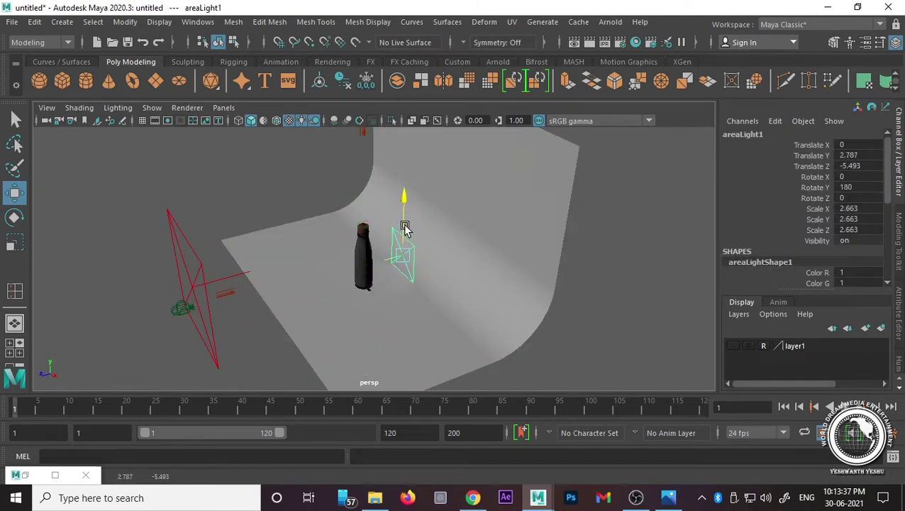
{"action": "left_click", "coordinate": [414, 254]}
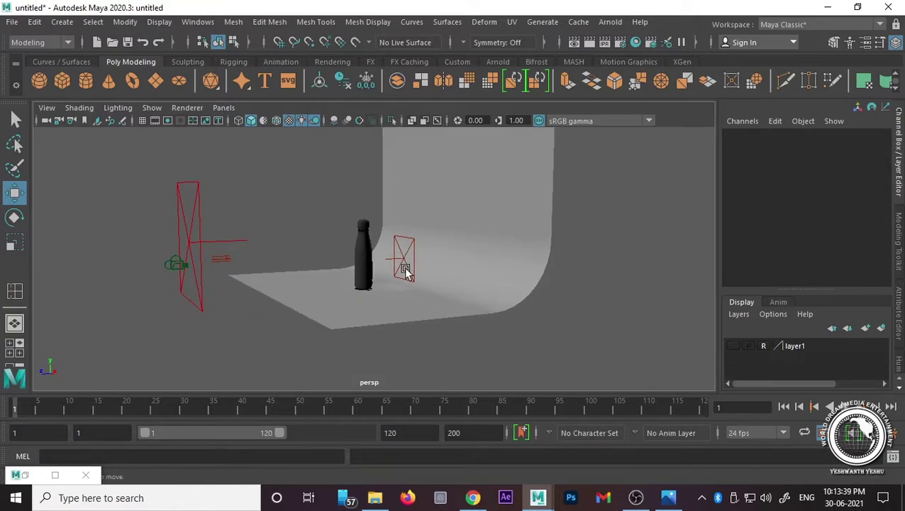
{"action": "scroll", "coordinate": [400, 263], "scroll_direction": "up", "scroll_amount": 5}
{"action": "left_click", "coordinate": [428, 260]}
{"action": "left_click", "coordinate": [430, 260]}
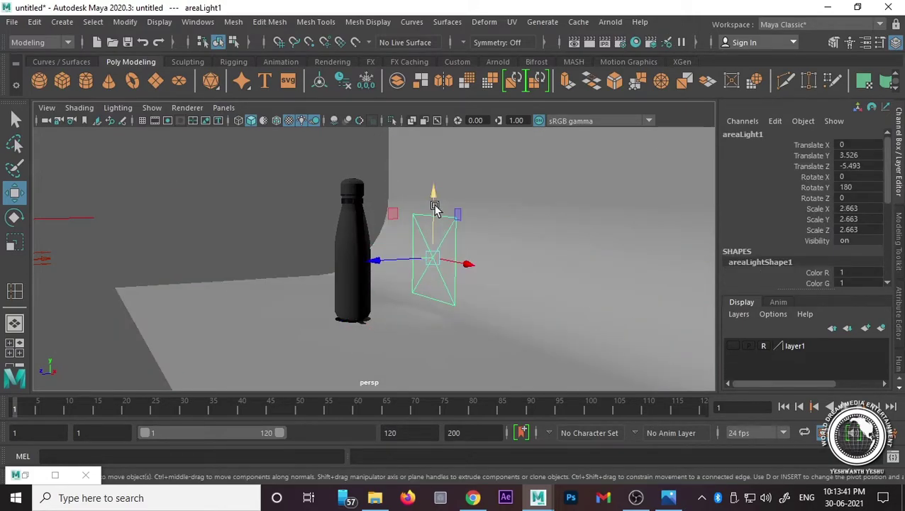
{"action": "left_click_drag", "start_coordinate": [434, 191], "coordinate": [437, 219]}
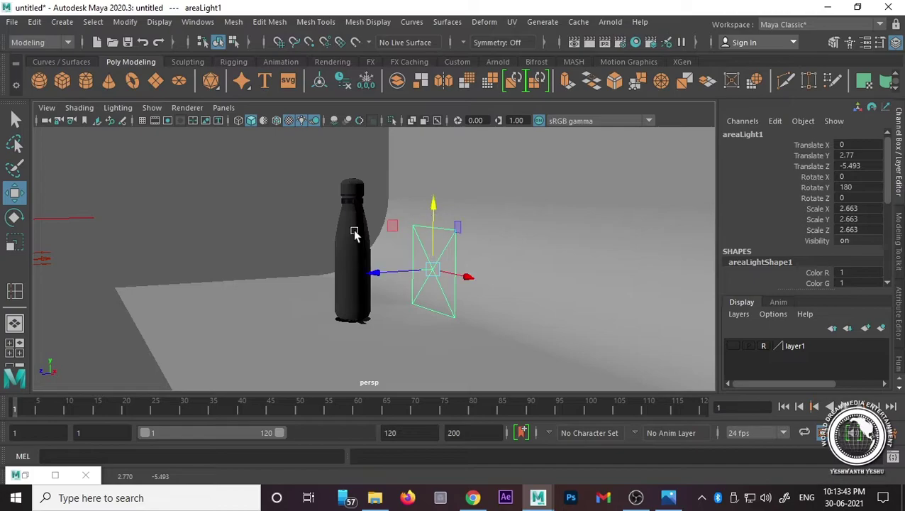
{"action": "left_click", "coordinate": [303, 246]}
Step: Put the backdrop pPlane1 on a new display layer, layer2, and hide that layer
{"action": "mouse_move", "coordinate": [303, 247]}
{"action": "left_mouse_down", "text": "alt"}
{"action": "mouse_move", "coordinate": [515, 277]}
{"action": "mouse_move", "coordinate": [561, 293]}
{"action": "left_mouse_up", "text": "alt"}
{"action": "left_click", "coordinate": [516, 277]}
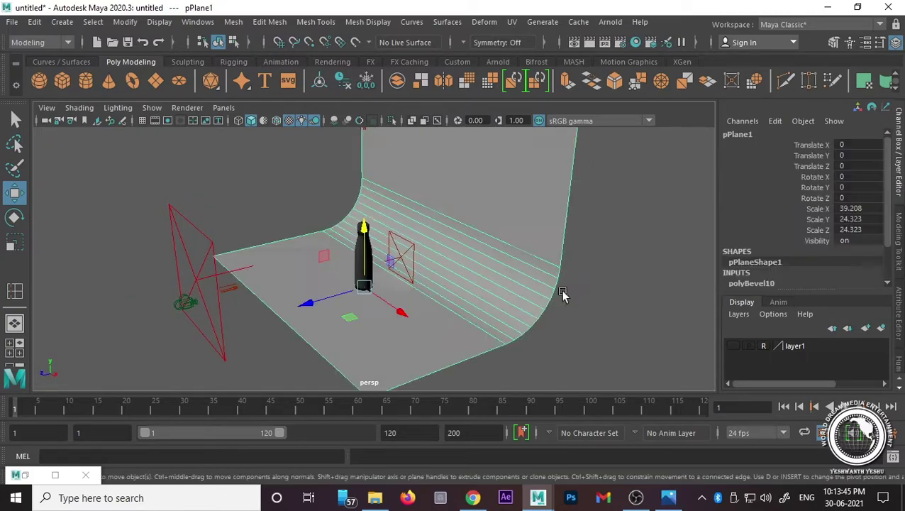
{"action": "left_click", "coordinate": [739, 314]}
{"action": "left_click", "coordinate": [751, 343]}
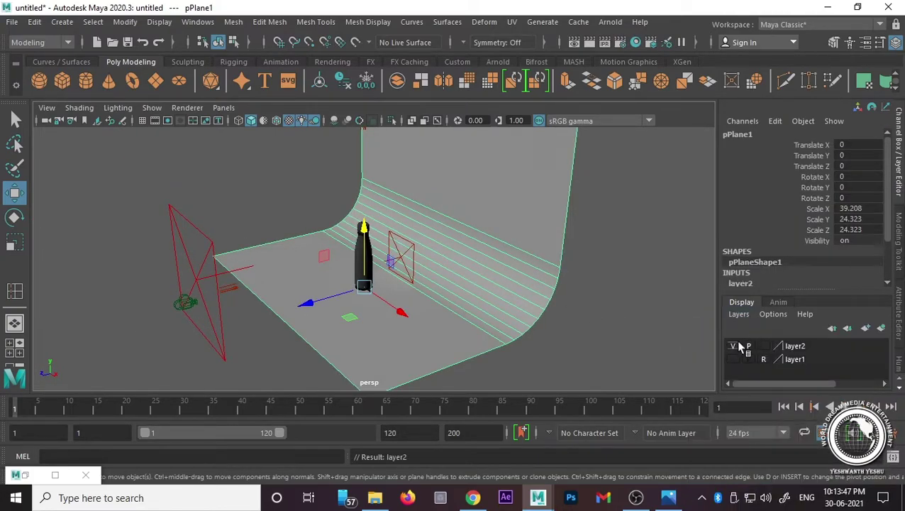
{"action": "left_click", "coordinate": [733, 346]}
{"action": "left_click", "coordinate": [619, 334]}
{"action": "mouse_move", "coordinate": [458, 329]}
{"action": "left_mouse_down", "text": "alt"}
{"action": "mouse_move", "coordinate": [468, 283]}
{"action": "mouse_move", "coordinate": [414, 281]}
{"action": "left_mouse_up", "text": "alt"}
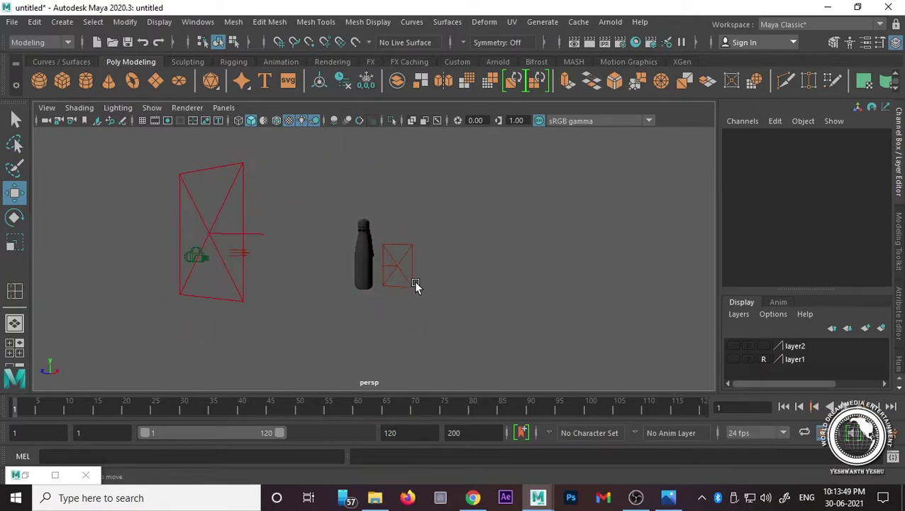
Step: In a new Chrome tab, search Google Images for 'hdri interior map' and preview an HDRI Interiors result
{"action": "left_click", "coordinate": [375, 497]}
{"action": "left_click", "coordinate": [472, 497]}
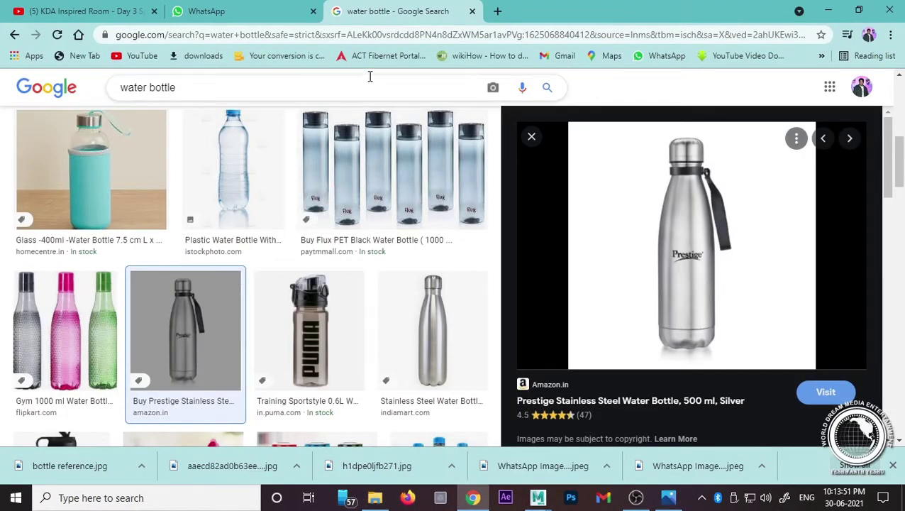
{"action": "left_click", "coordinate": [495, 12]}
{"action": "left_click", "coordinate": [398, 277]}
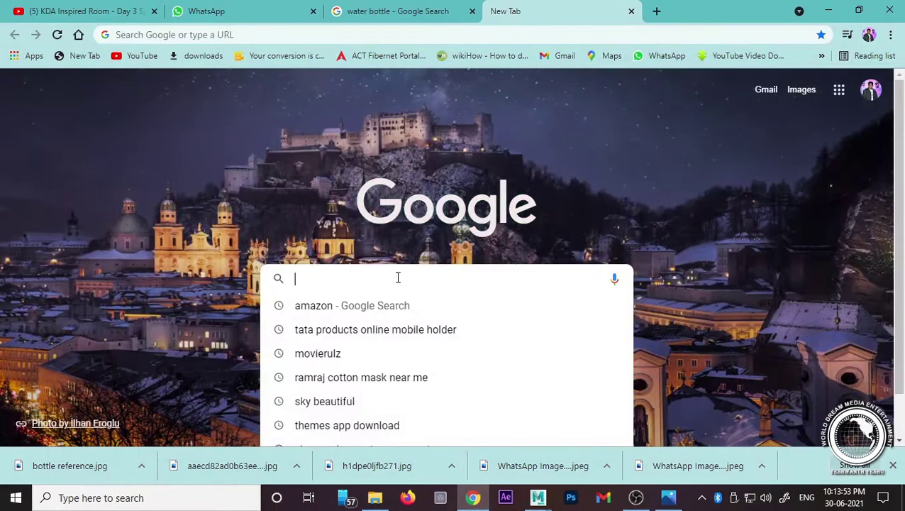
{"action": "type", "text": "hdri "}
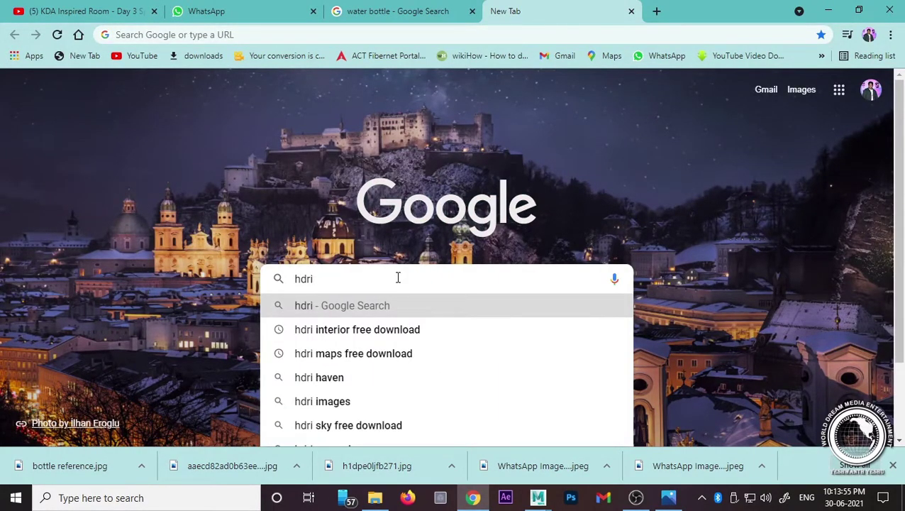
{"action": "type", "text": "intre"}
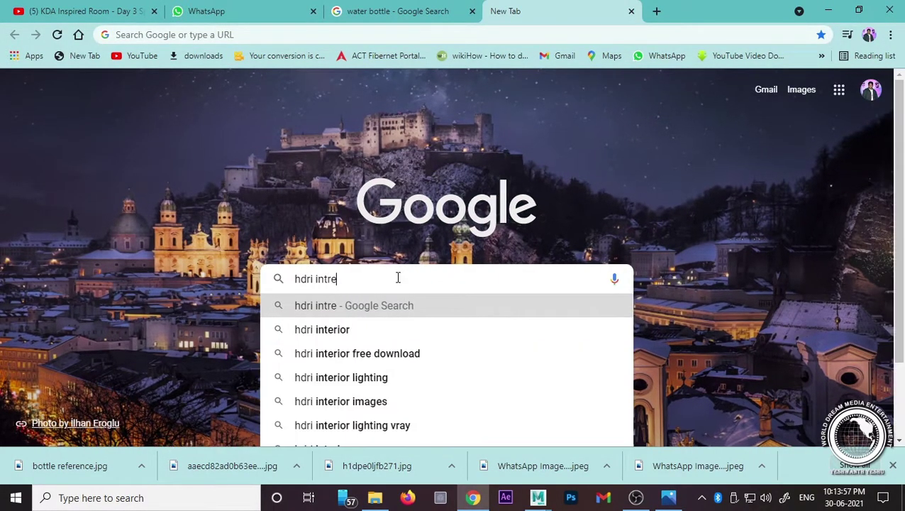
{"action": "key", "text": "Down"}
{"action": "type", "text": "m"}
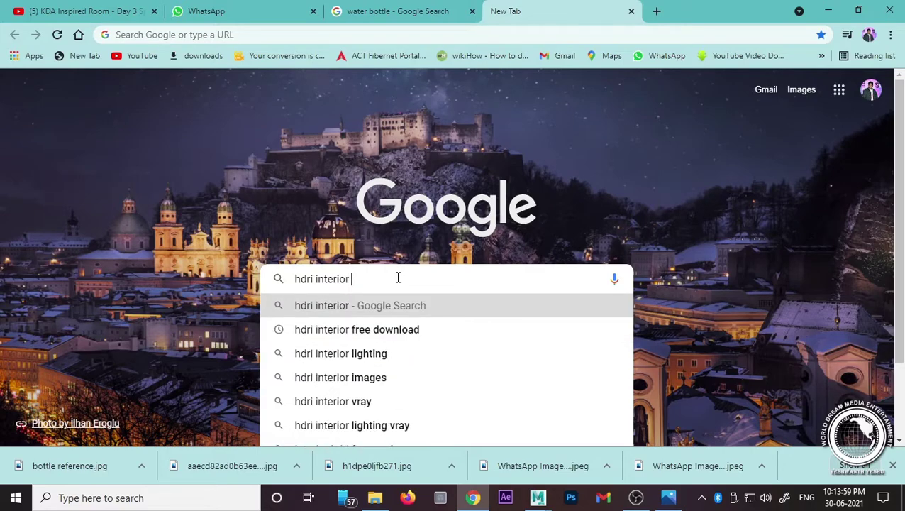
{"action": "type", "text": "ap"}
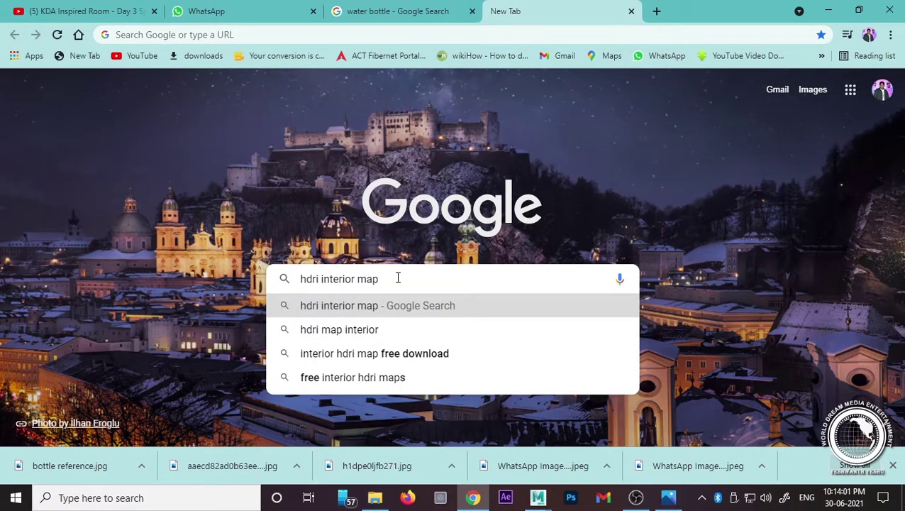
{"action": "key", "text": "Return"}
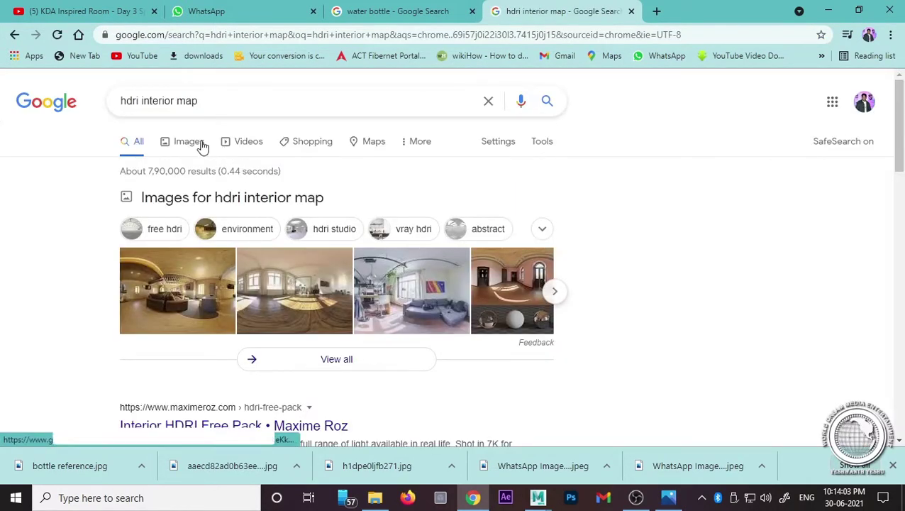
{"action": "left_click", "coordinate": [202, 146]}
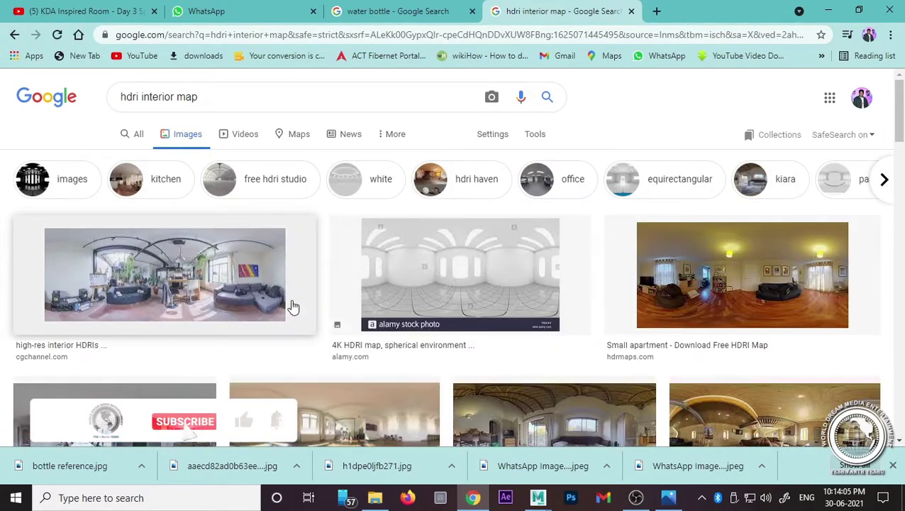
{"action": "scroll", "coordinate": [320, 280], "scroll_direction": "down", "scroll_amount": 3}
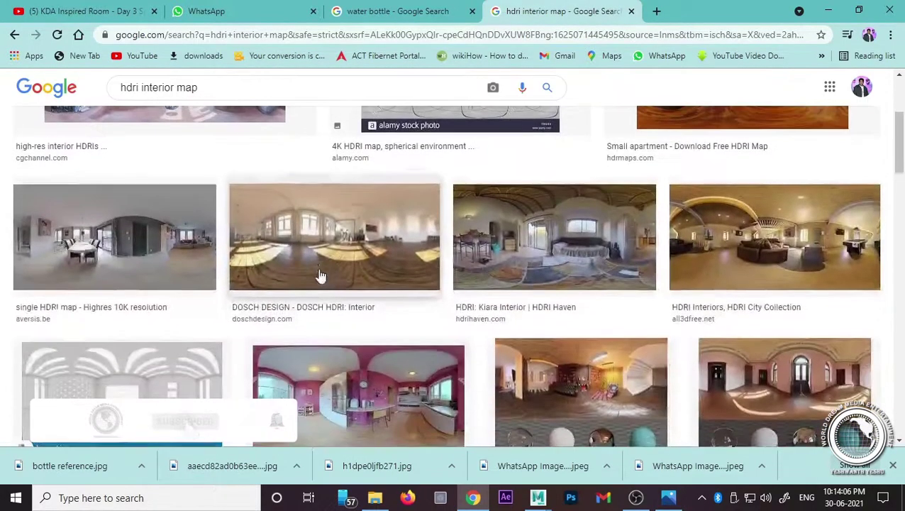
{"action": "left_click", "coordinate": [773, 252]}
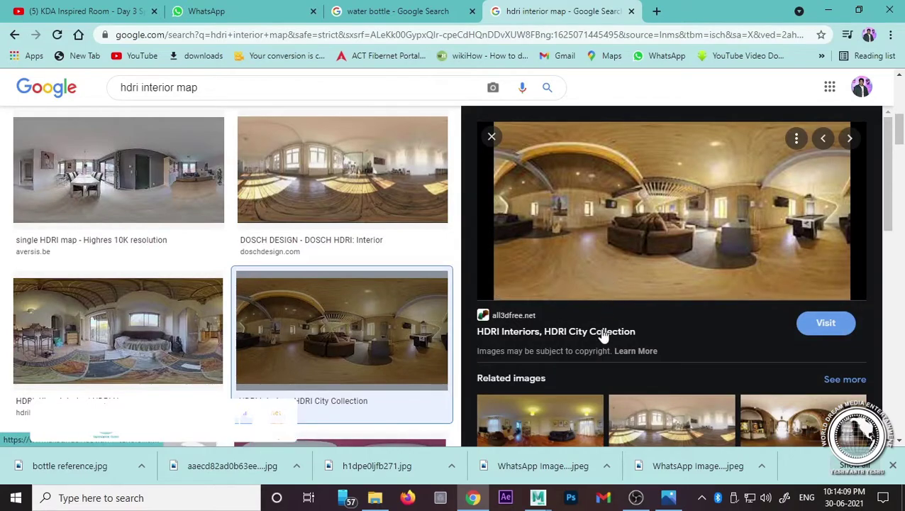
Step: Replace the query with 'hdri haven' and view the regular web results
{"action": "left_click_drag", "start_coordinate": [251, 89], "coordinate": [68, 99]}
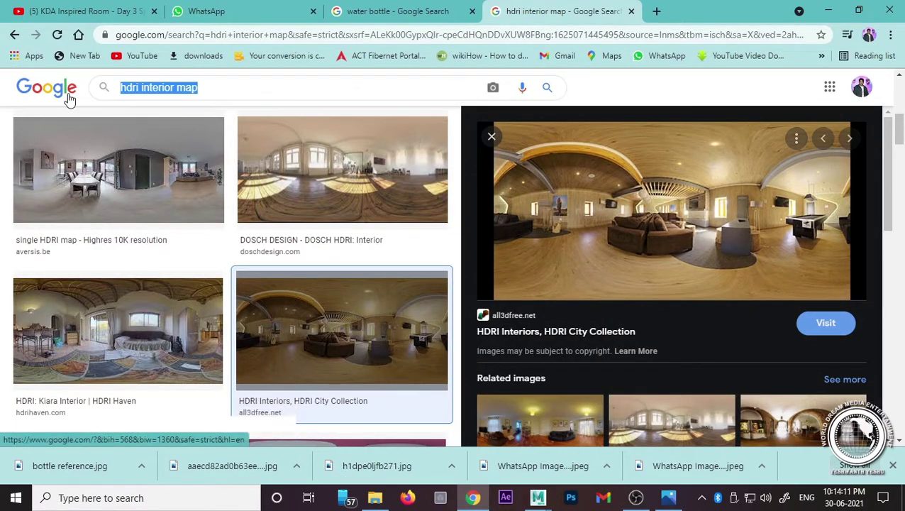
{"action": "type", "text": "hdri ha"}
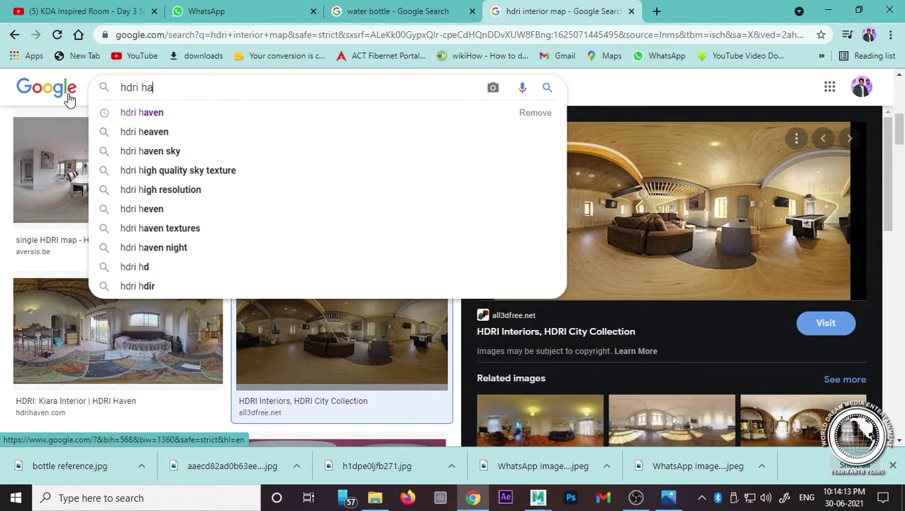
{"action": "type", "text": "ven"}
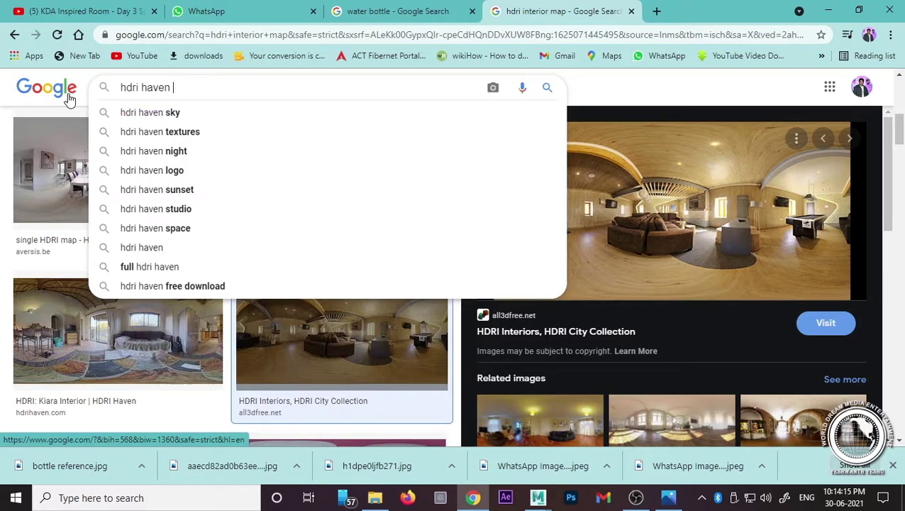
{"action": "key", "text": "Return"}
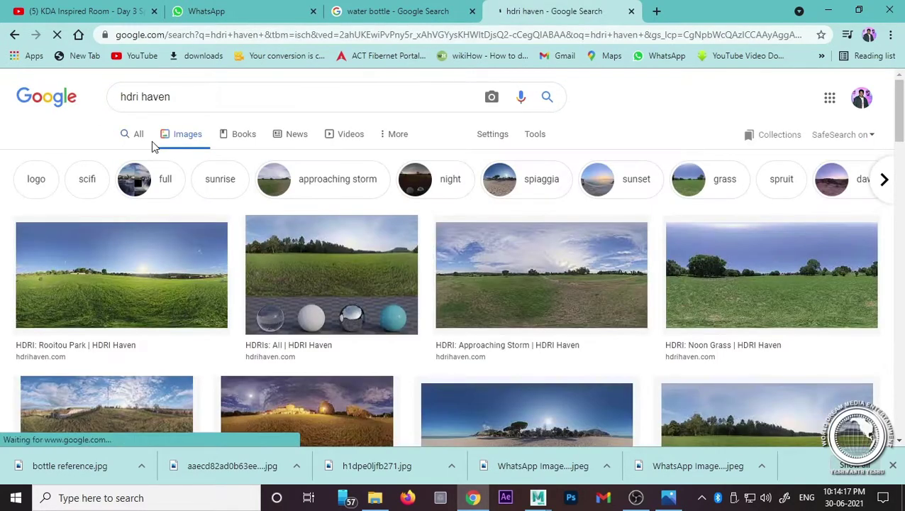
{"action": "scroll", "coordinate": [465, 255], "scroll_direction": "down", "scroll_amount": 5}
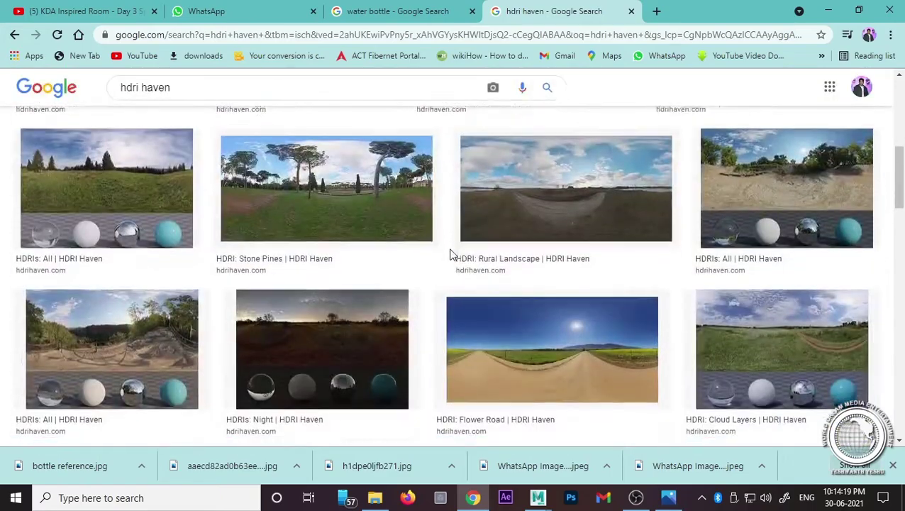
{"action": "scroll", "coordinate": [454, 254], "scroll_direction": "down", "scroll_amount": 3}
{"action": "scroll", "coordinate": [452, 254], "scroll_direction": "down", "scroll_amount": 3}
{"action": "scroll", "coordinate": [450, 252], "scroll_direction": "up", "scroll_amount": 3}
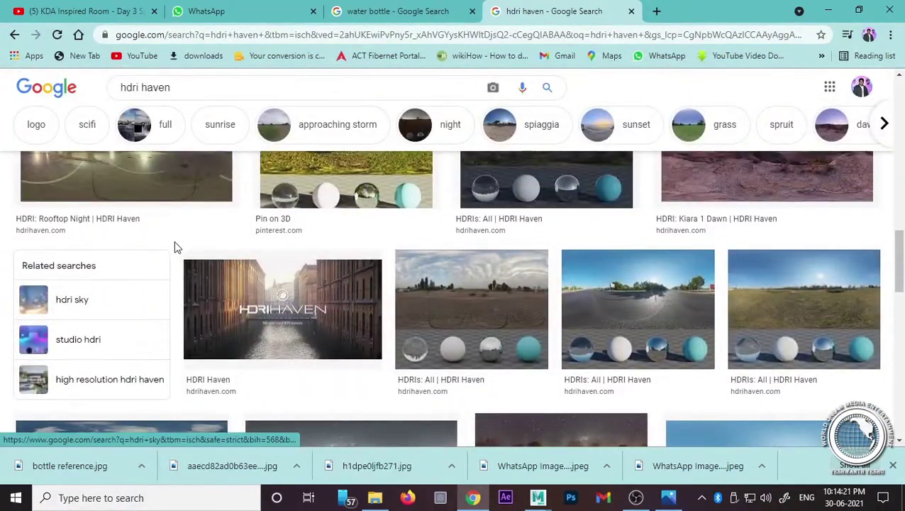
{"action": "scroll", "coordinate": [177, 244], "scroll_direction": "down", "scroll_amount": 5}
{"action": "scroll", "coordinate": [177, 245], "scroll_direction": "up", "scroll_amount": 10}
{"action": "left_click", "coordinate": [134, 140]}
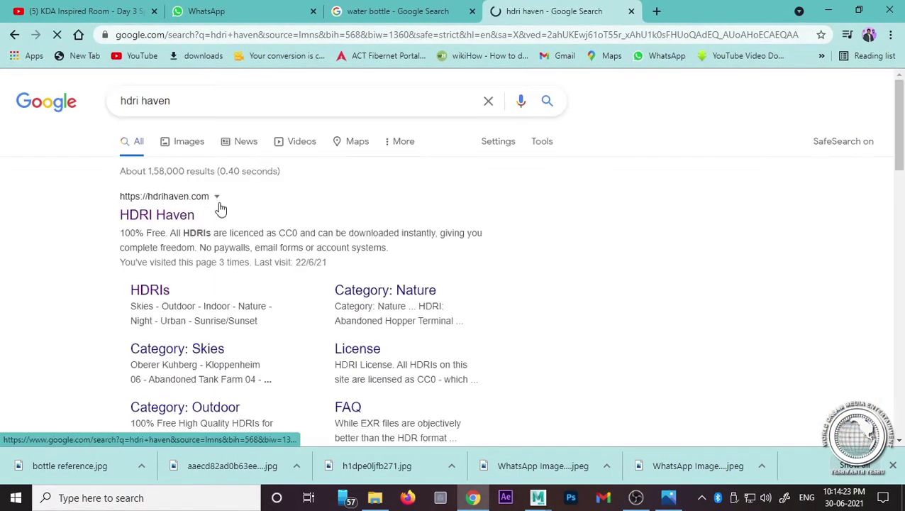
Step: Open the HDRI Haven site and go to its Render Gallery
{"action": "left_click", "coordinate": [178, 226]}
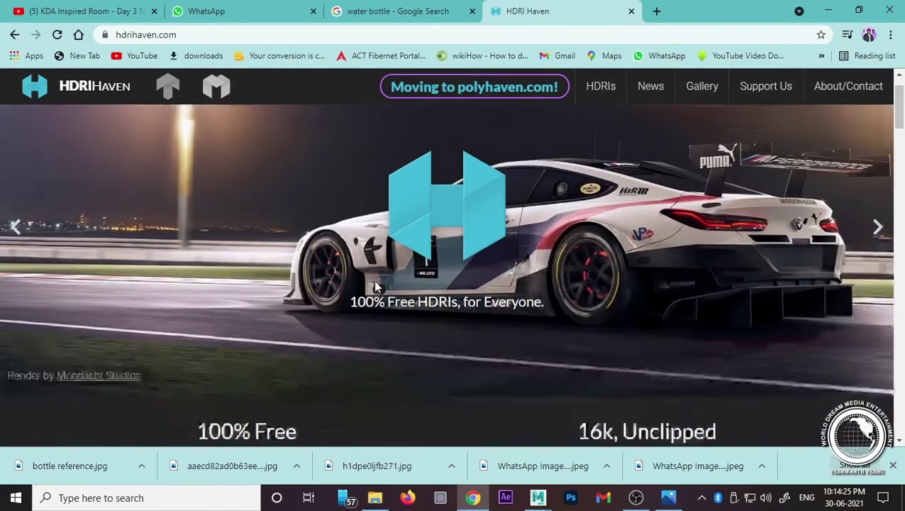
{"action": "scroll", "coordinate": [375, 282], "scroll_direction": "down", "scroll_amount": 5}
{"action": "scroll", "coordinate": [376, 286], "scroll_direction": "down", "scroll_amount": 2}
{"action": "scroll", "coordinate": [376, 286], "scroll_direction": "down", "scroll_amount": 6}
{"action": "scroll", "coordinate": [377, 286], "scroll_direction": "down", "scroll_amount": 4}
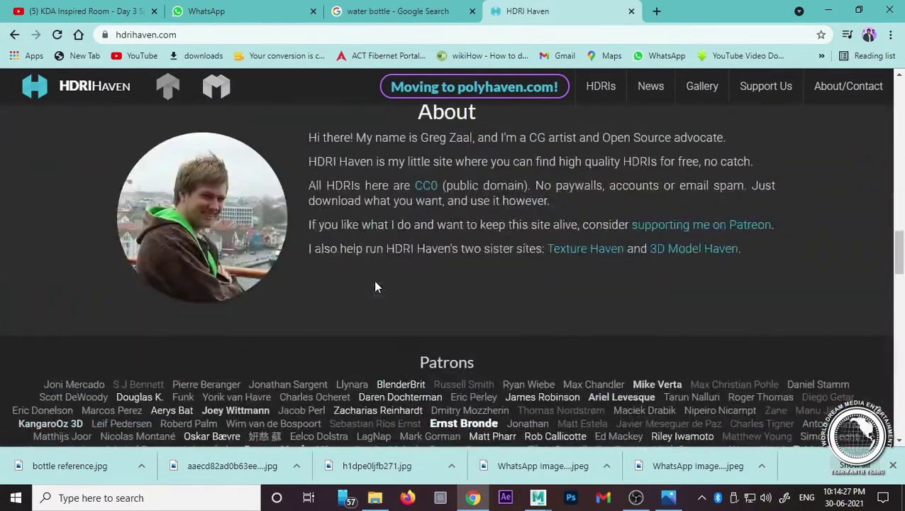
{"action": "scroll", "coordinate": [376, 286], "scroll_direction": "down", "scroll_amount": 4}
{"action": "scroll", "coordinate": [376, 286], "scroll_direction": "down", "scroll_amount": 5}
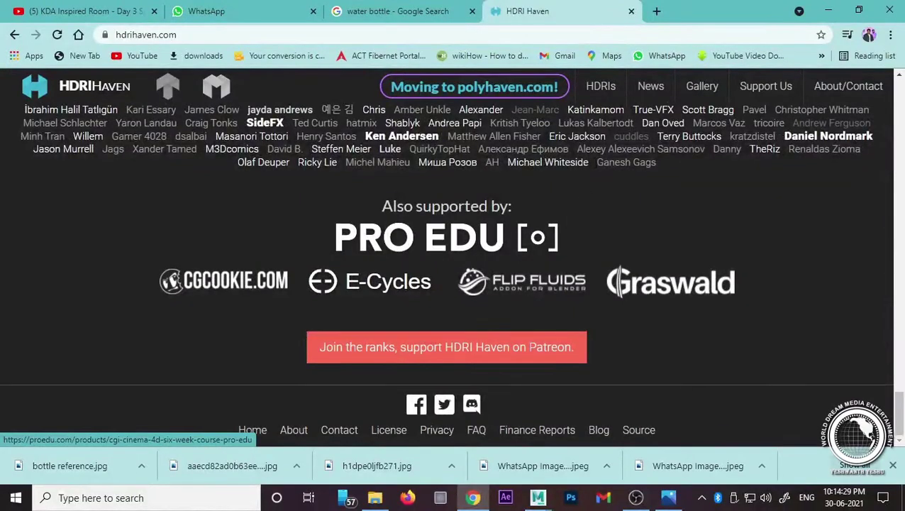
{"action": "left_click", "coordinate": [713, 88]}
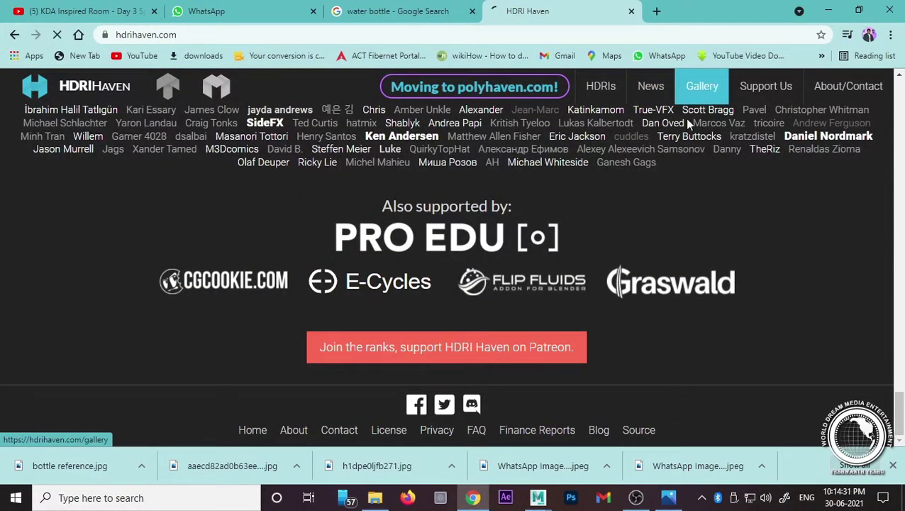
{"action": "scroll", "coordinate": [401, 276], "scroll_direction": "down", "scroll_amount": 3}
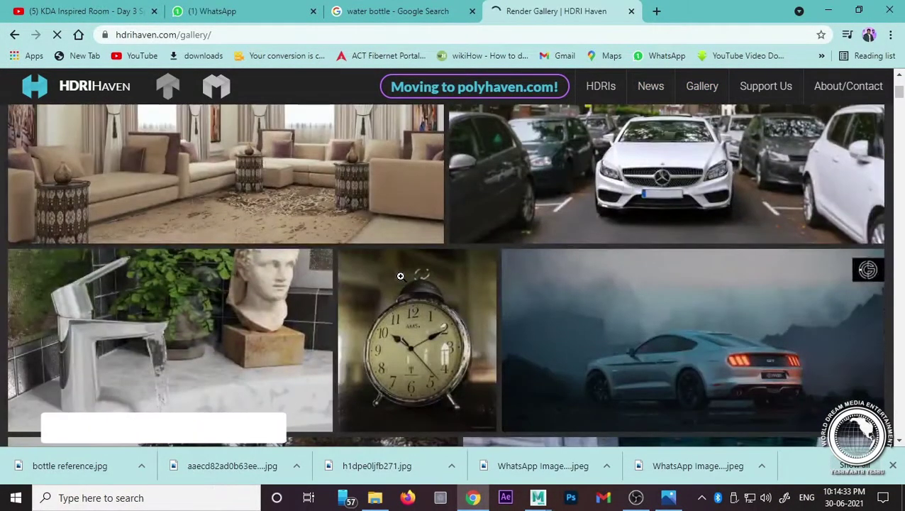
{"action": "scroll", "coordinate": [358, 256], "scroll_direction": "up", "scroll_amount": 2}
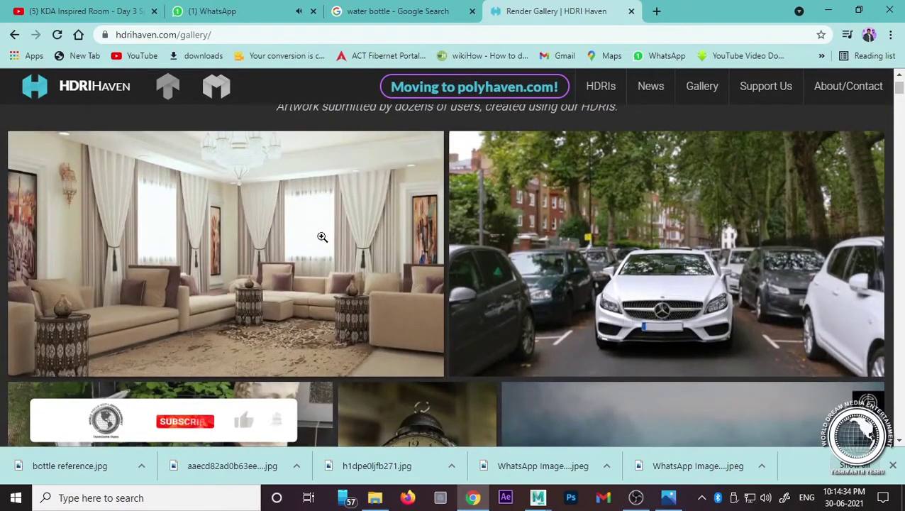
Step: Enlarge the Moroccan living-room render, close it, scroll the gallery, then go back
{"action": "left_click", "coordinate": [289, 205]}
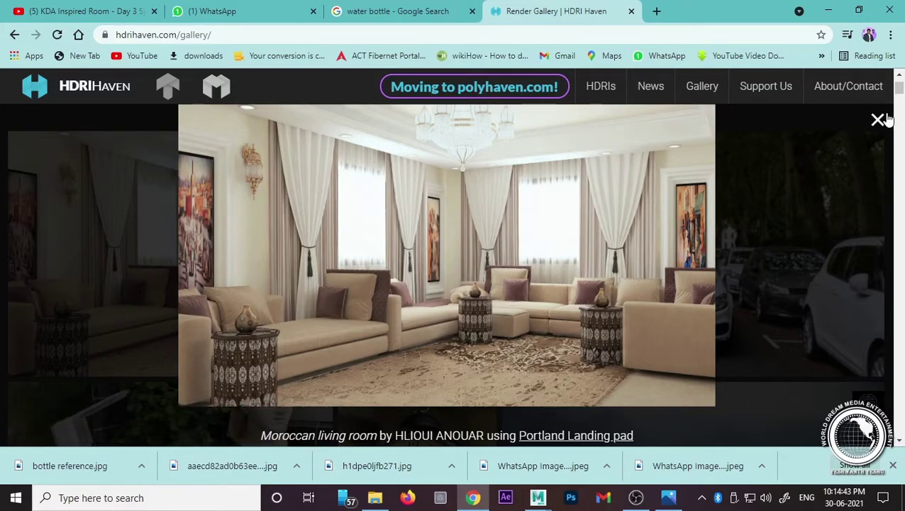
{"action": "left_click", "coordinate": [879, 119]}
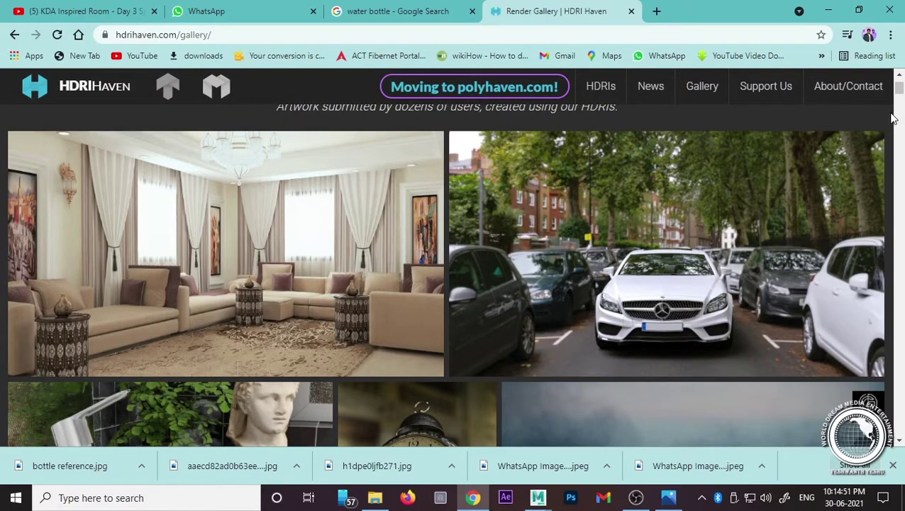
{"action": "scroll", "coordinate": [887, 248], "scroll_direction": "down", "scroll_amount": 5}
{"action": "scroll", "coordinate": [886, 249], "scroll_direction": "down", "scroll_amount": 3}
{"action": "scroll", "coordinate": [886, 248], "scroll_direction": "down", "scroll_amount": 3}
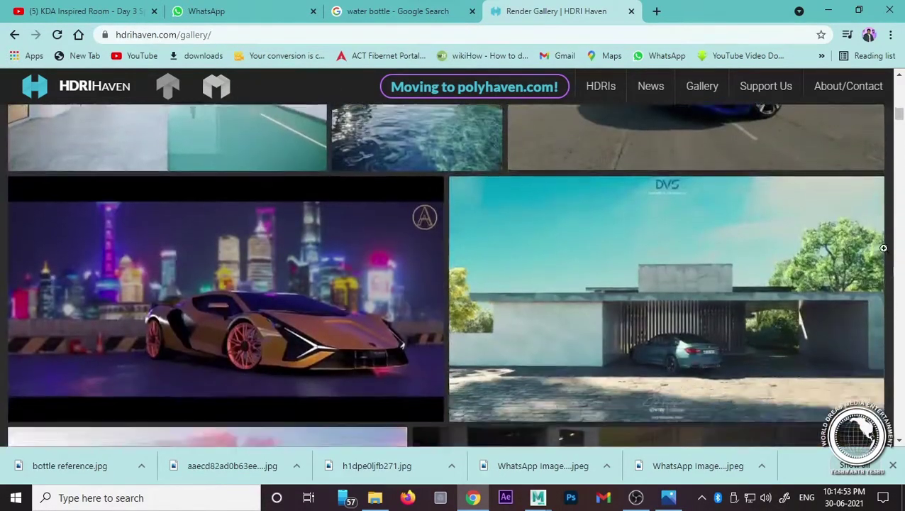
{"action": "scroll", "coordinate": [883, 248], "scroll_direction": "down", "scroll_amount": 3}
{"action": "left_click", "coordinate": [15, 34]}
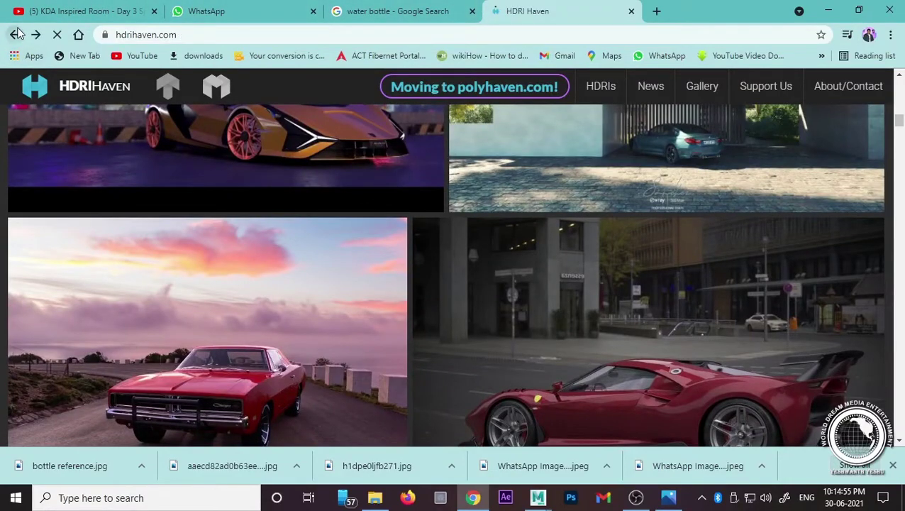
Step: Change the search to 'hdri maps free download' and open the HDRI Hub free HDRI maps result
{"action": "left_click", "coordinate": [15, 35]}
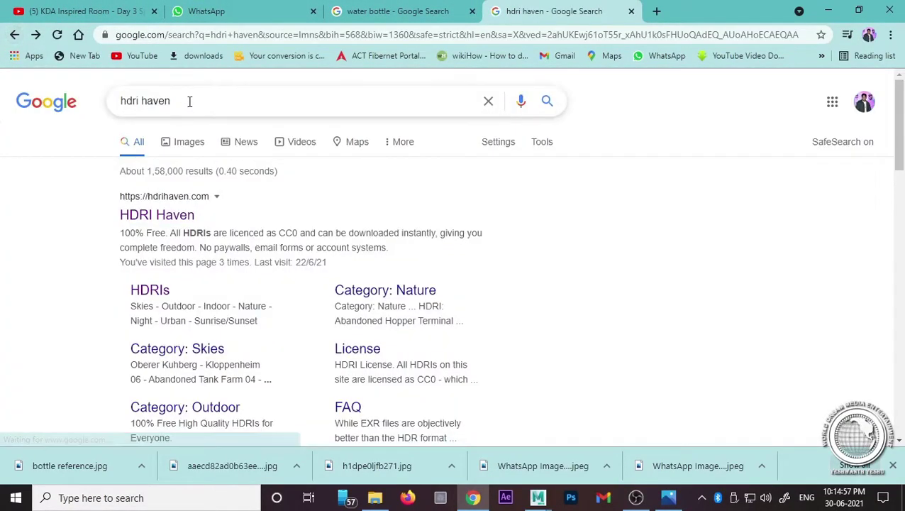
{"action": "left_click_drag", "start_coordinate": [186, 100], "coordinate": [151, 107]}
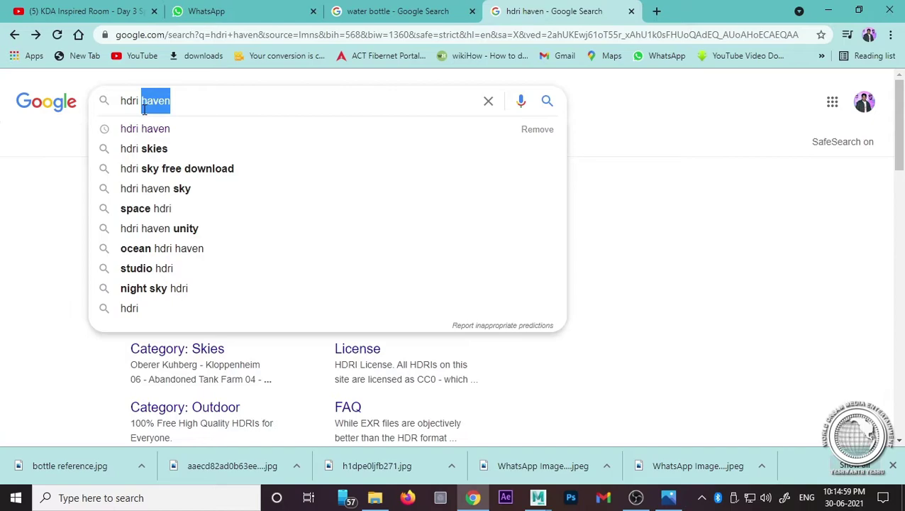
{"action": "type", "text": "maps"}
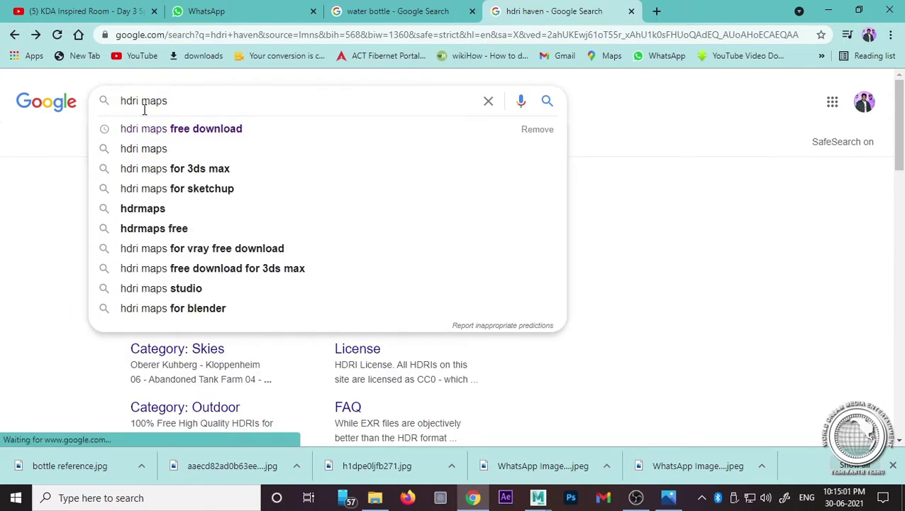
{"action": "left_click", "coordinate": [221, 130]}
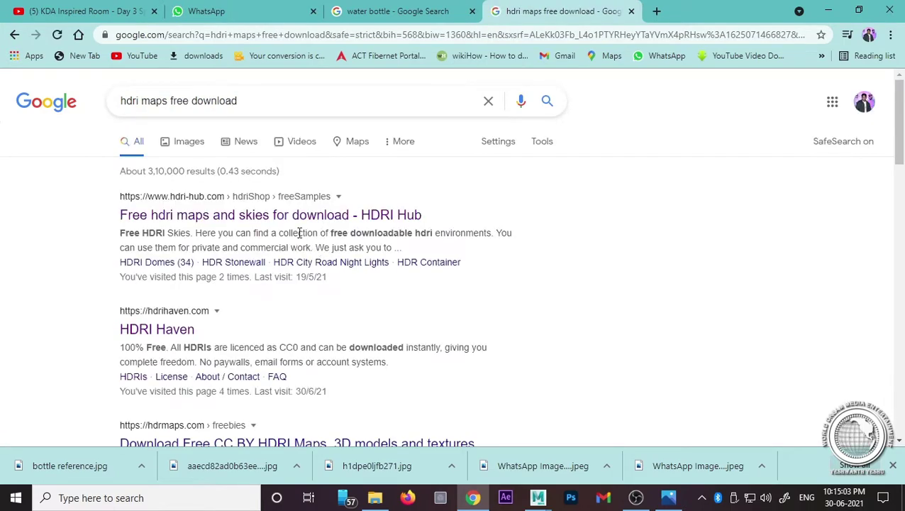
{"action": "left_click", "coordinate": [309, 220]}
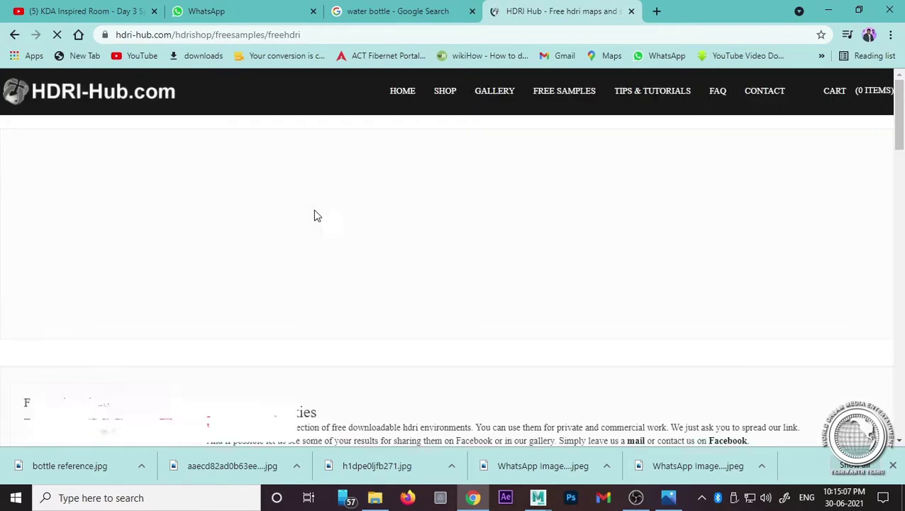
Step: Look over HDRI-Hub's free samples and open the INDOOR (19) HDRI category
{"action": "scroll", "coordinate": [363, 261], "scroll_direction": "down", "scroll_amount": 5}
{"action": "scroll", "coordinate": [373, 266], "scroll_direction": "down", "scroll_amount": 3}
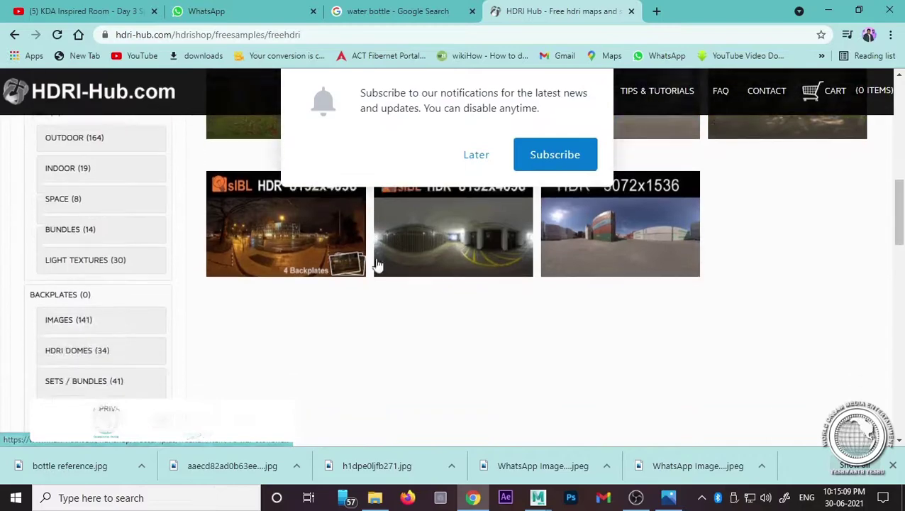
{"action": "scroll", "coordinate": [502, 319], "scroll_direction": "up", "scroll_amount": 1}
{"action": "scroll", "coordinate": [487, 309], "scroll_direction": "down", "scroll_amount": 4}
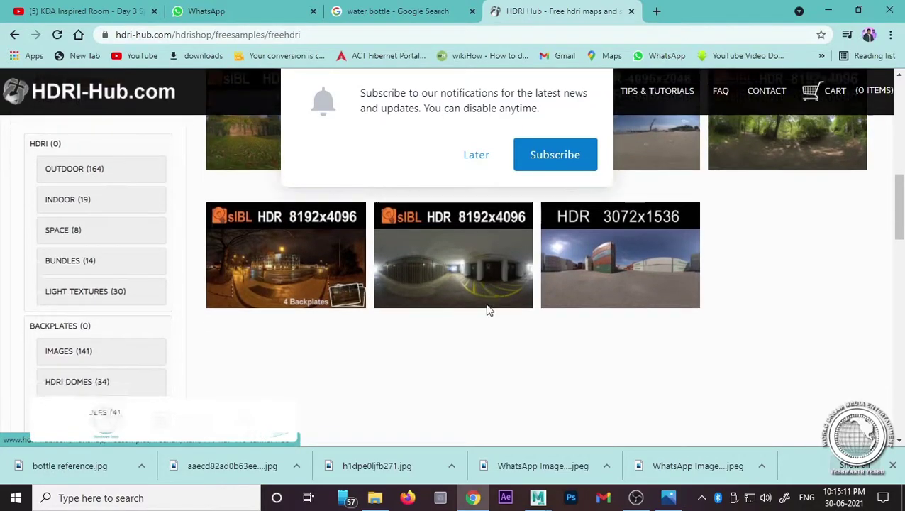
{"action": "scroll", "coordinate": [487, 309], "scroll_direction": "up", "scroll_amount": 5}
{"action": "scroll", "coordinate": [178, 366], "scroll_direction": "down", "scroll_amount": 1}
{"action": "scroll", "coordinate": [100, 319], "scroll_direction": "down", "scroll_amount": 2}
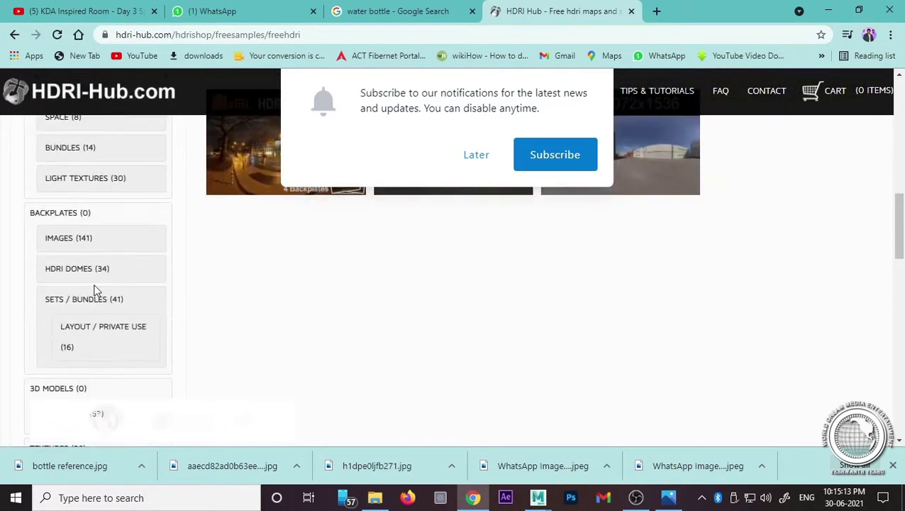
{"action": "scroll", "coordinate": [82, 276], "scroll_direction": "up", "scroll_amount": 3}
{"action": "left_click", "coordinate": [71, 290]}
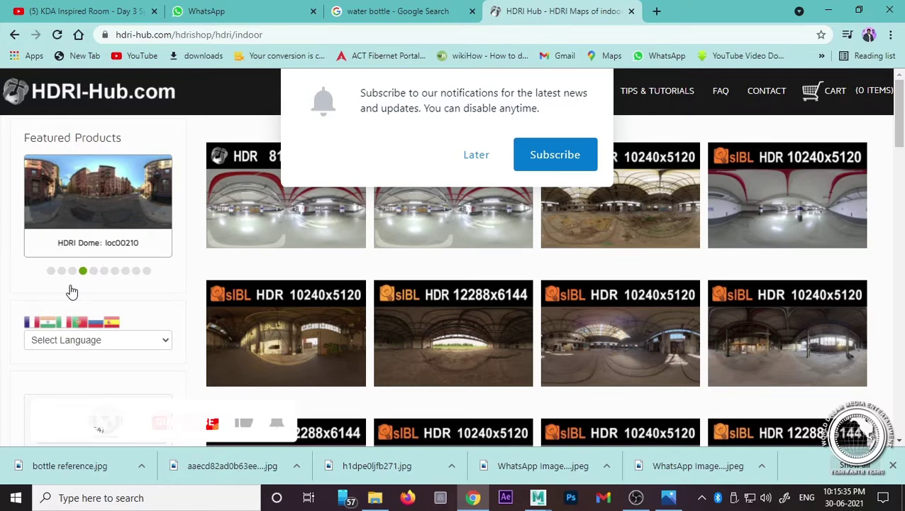
Step: Scroll the 19 indoor sIBL HDR maps, dismiss the Subscribe popup with Later, and scroll the sidebar down
{"action": "scroll", "coordinate": [588, 269], "scroll_direction": "down", "scroll_amount": 3}
{"action": "scroll", "coordinate": [590, 278], "scroll_direction": "down", "scroll_amount": 2}
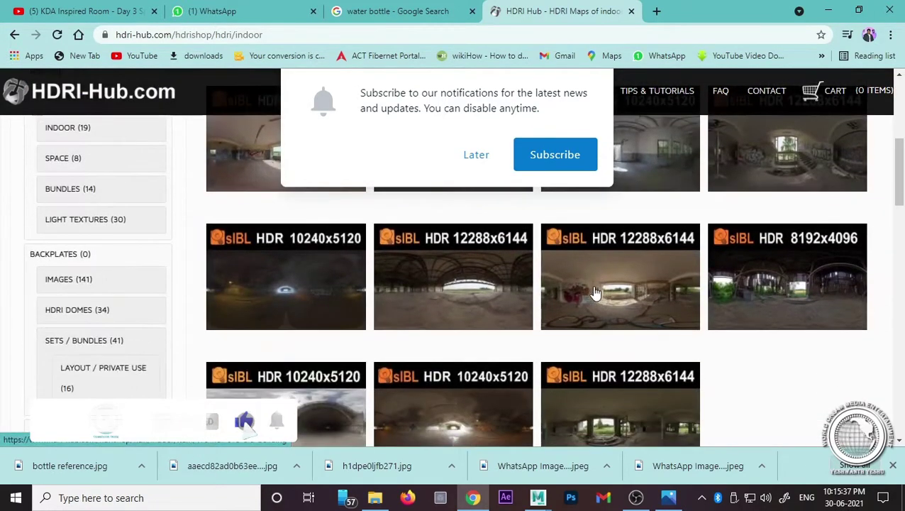
{"action": "scroll", "coordinate": [591, 287], "scroll_direction": "down", "scroll_amount": 2}
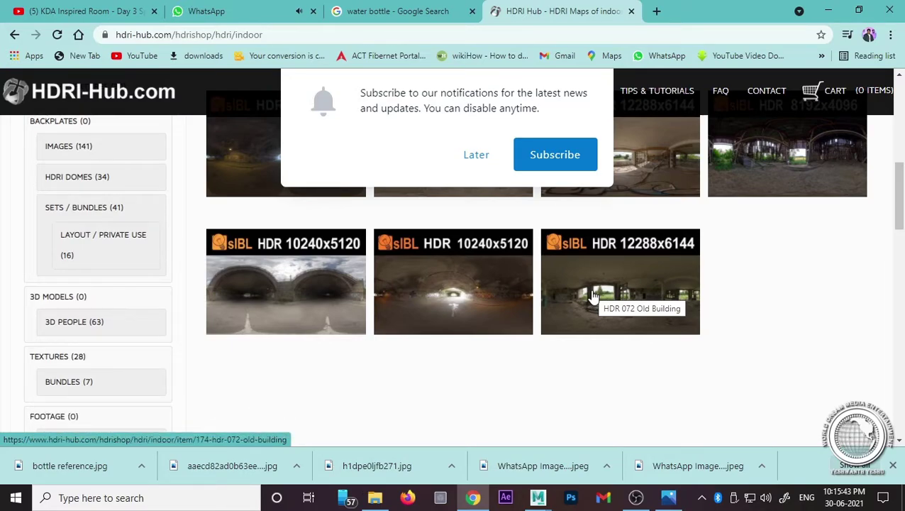
{"action": "left_click", "coordinate": [485, 165]}
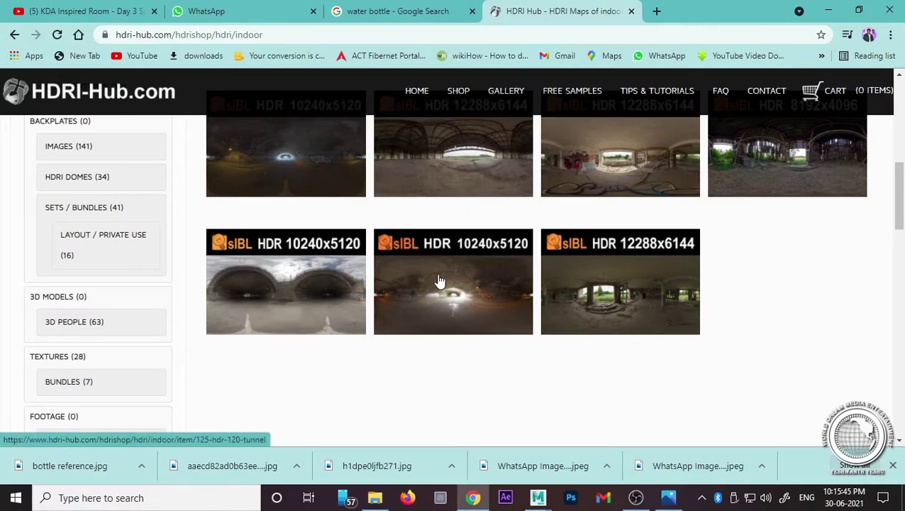
{"action": "scroll", "coordinate": [437, 282], "scroll_direction": "up", "scroll_amount": 4}
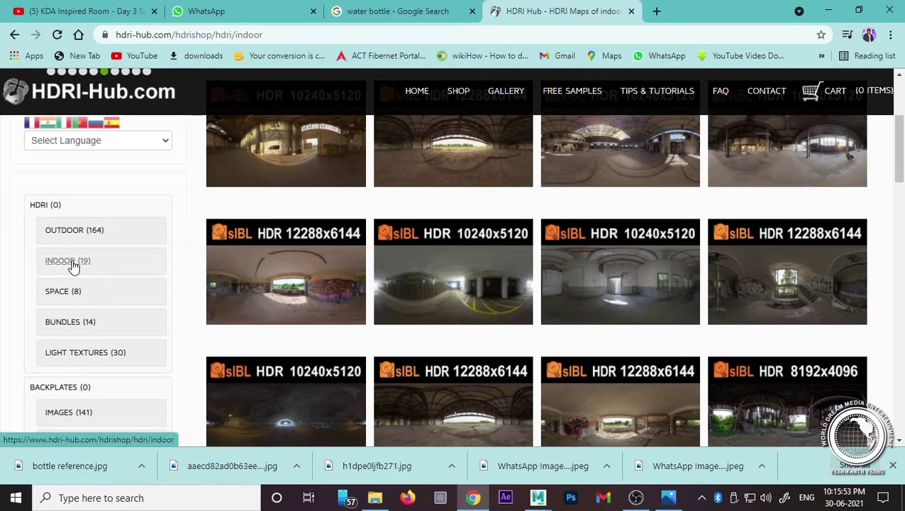
{"action": "scroll", "coordinate": [82, 273], "scroll_direction": "down", "scroll_amount": 4}
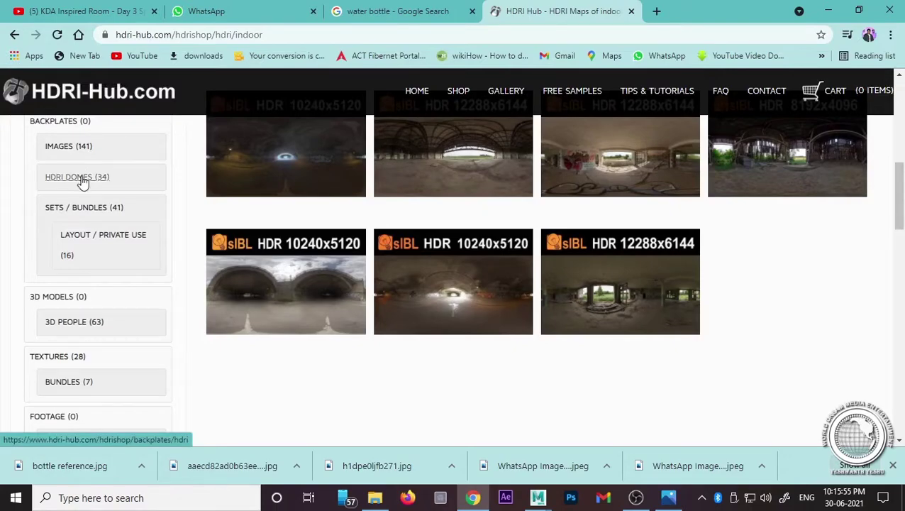
{"action": "scroll", "coordinate": [82, 183], "scroll_direction": "down", "scroll_amount": 2}
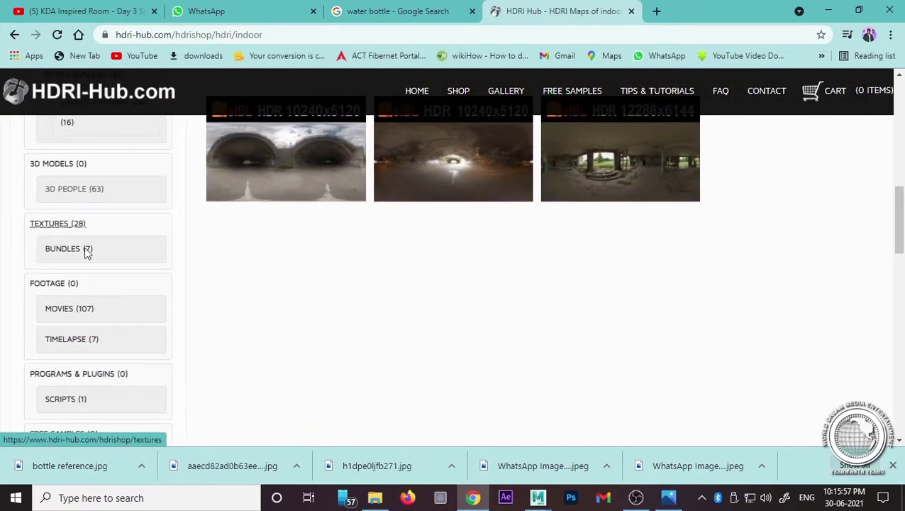
{"action": "scroll", "coordinate": [91, 291], "scroll_direction": "down", "scroll_amount": 1}
{"action": "scroll", "coordinate": [96, 333], "scroll_direction": "down", "scroll_amount": 2}
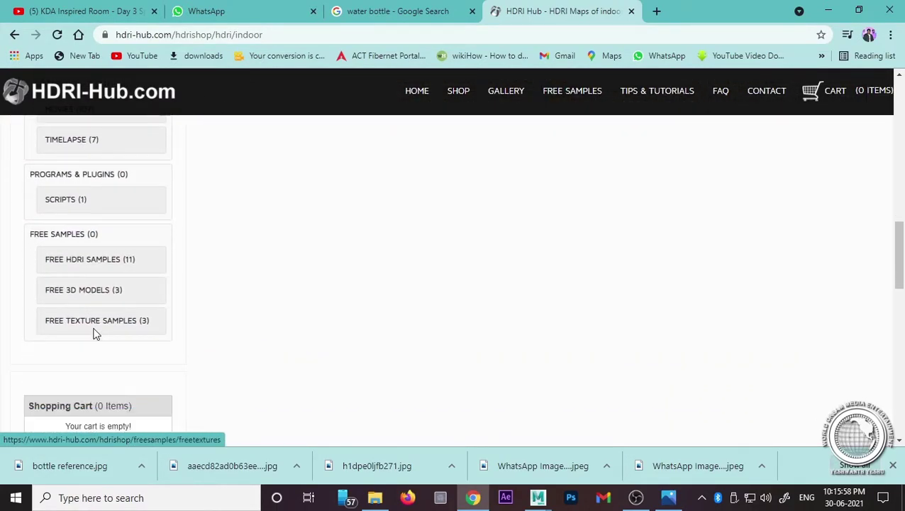
Step: Return to FREE HDRI SAMPLES and open the HDR City Road Night Lights product page
{"action": "left_click", "coordinate": [96, 261]}
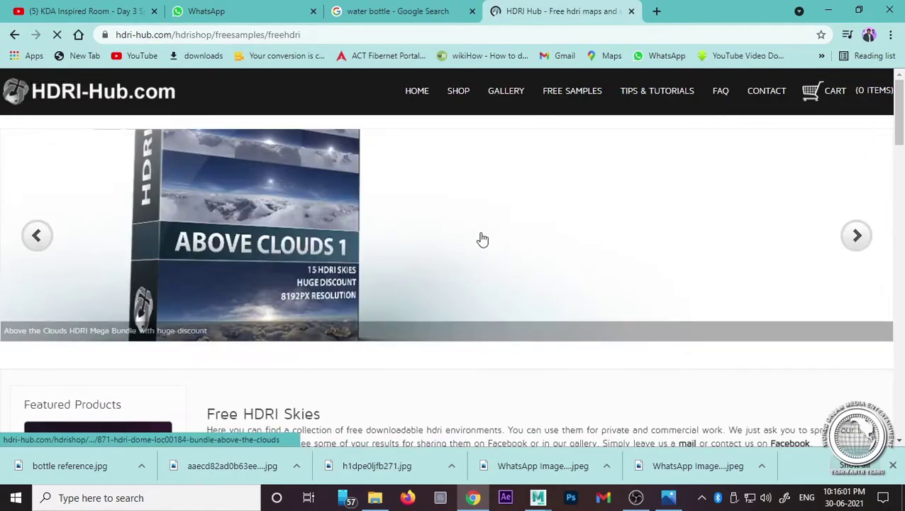
{"action": "scroll", "coordinate": [436, 287], "scroll_direction": "down", "scroll_amount": 2}
{"action": "scroll", "coordinate": [434, 282], "scroll_direction": "down", "scroll_amount": 4}
{"action": "scroll", "coordinate": [434, 281], "scroll_direction": "down", "scroll_amount": 2}
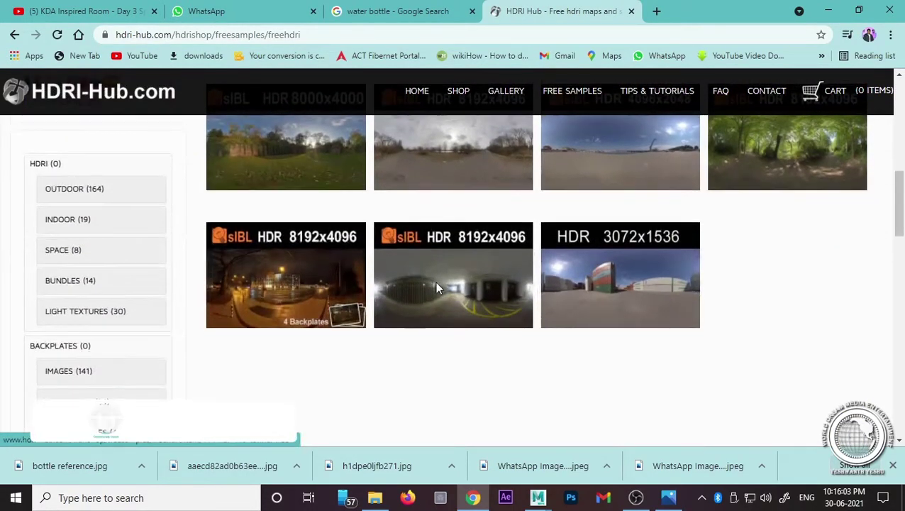
{"action": "left_click", "coordinate": [290, 297]}
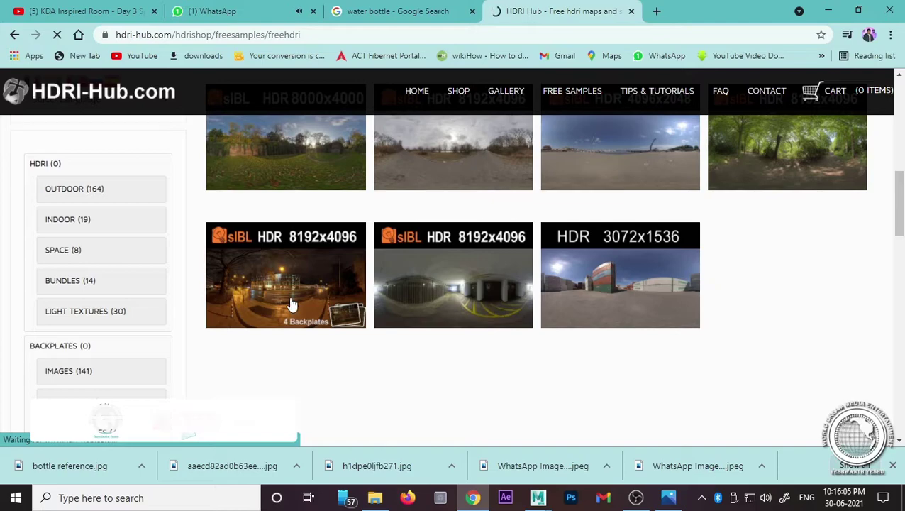
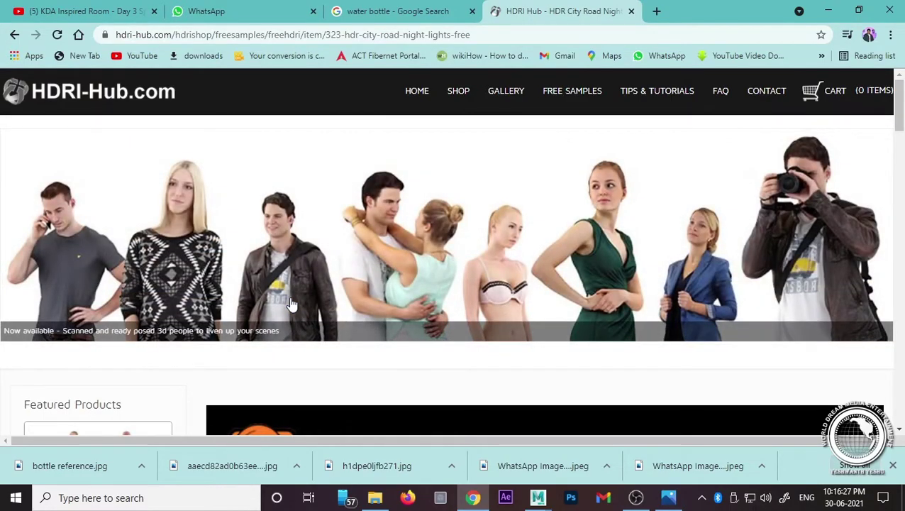
Step: Start downloading the free HDR City Road Night Lights zip from HDRI-Hub
{"action": "scroll", "coordinate": [291, 303], "scroll_direction": "down", "scroll_amount": 10}
{"action": "scroll", "coordinate": [305, 313], "scroll_direction": "down", "scroll_amount": 5}
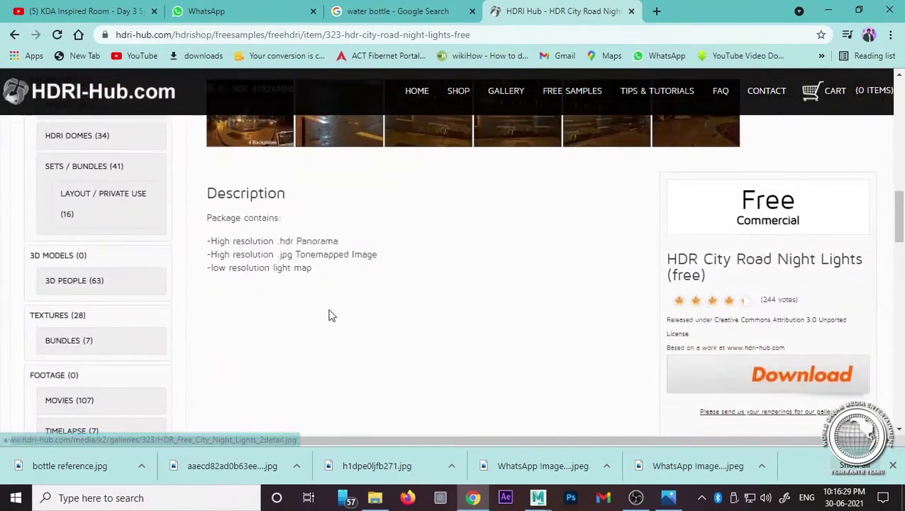
{"action": "scroll", "coordinate": [329, 315], "scroll_direction": "up", "scroll_amount": 5}
{"action": "scroll", "coordinate": [496, 369], "scroll_direction": "down", "scroll_amount": 3}
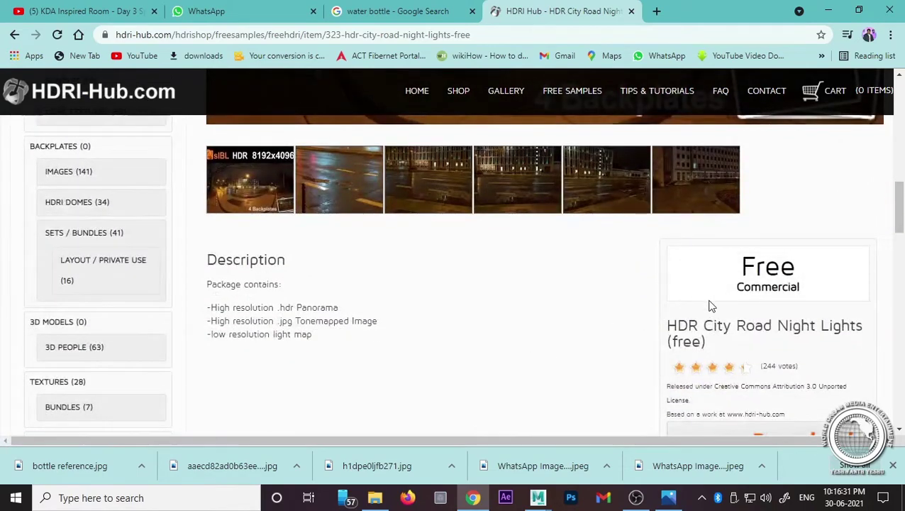
{"action": "scroll", "coordinate": [716, 312], "scroll_direction": "down", "scroll_amount": 3}
{"action": "left_click", "coordinate": [814, 257]}
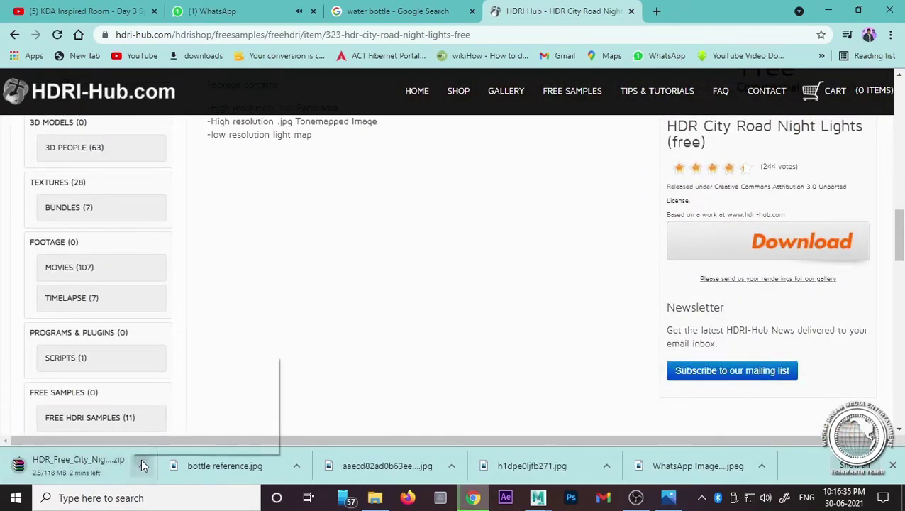
Step: Show the downloading zip in its folder, then go back to the HDRI-Hub page
{"action": "left_click", "coordinate": [142, 464]}
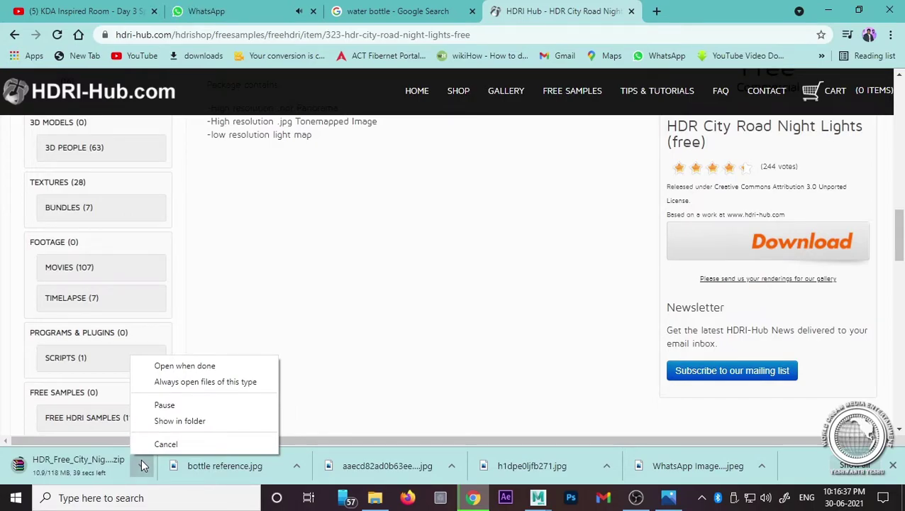
{"action": "left_click", "coordinate": [169, 423]}
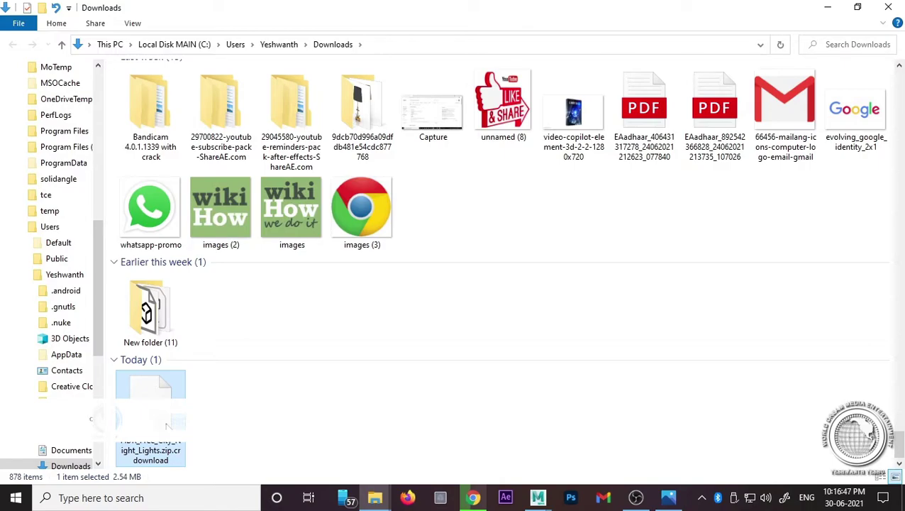
{"action": "left_click", "coordinate": [473, 497]}
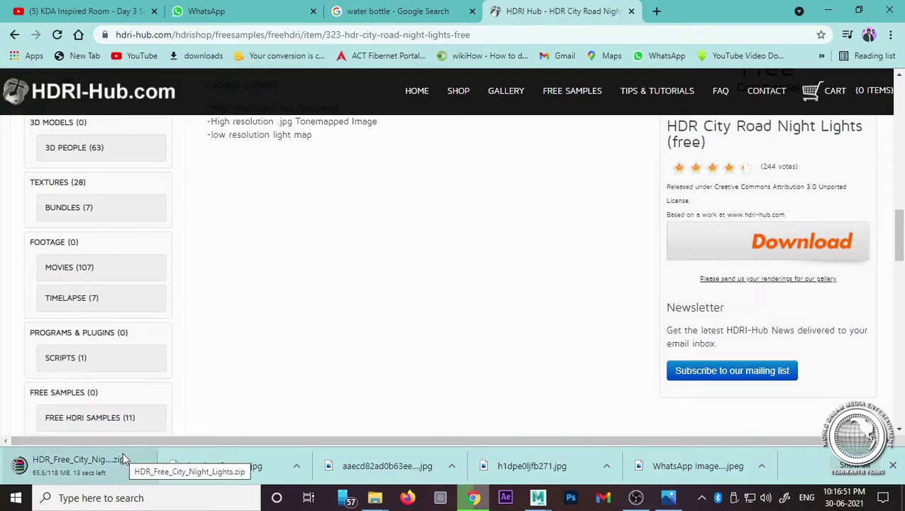
{"action": "mouse_move", "coordinate": [538, 497]}
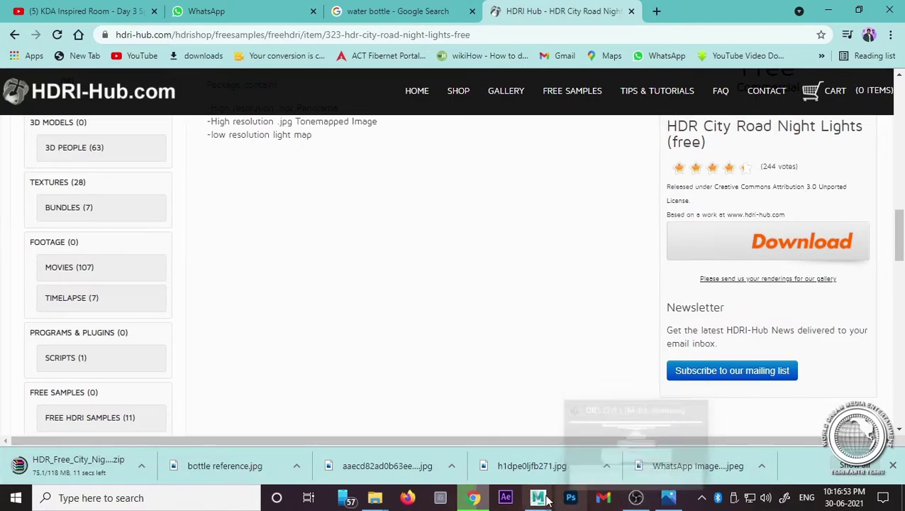
Step: Add an Arnold skydome light to the bottle scene
{"action": "left_click", "coordinate": [583, 446]}
{"action": "scroll", "coordinate": [395, 298], "scroll_direction": "up", "scroll_amount": 5}
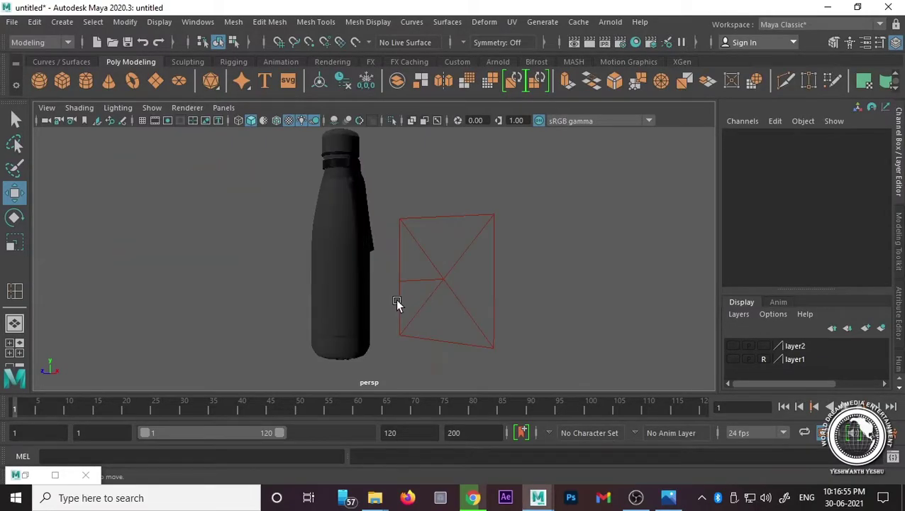
{"action": "mouse_move", "coordinate": [455, 243]}
{"action": "left_mouse_down", "text": "alt"}
{"action": "mouse_move", "coordinate": [384, 259]}
{"action": "mouse_move", "coordinate": [280, 257]}
{"action": "mouse_move", "coordinate": [429, 244]}
{"action": "left_mouse_up", "text": "alt"}
{"action": "mouse_move", "coordinate": [638, 88]}
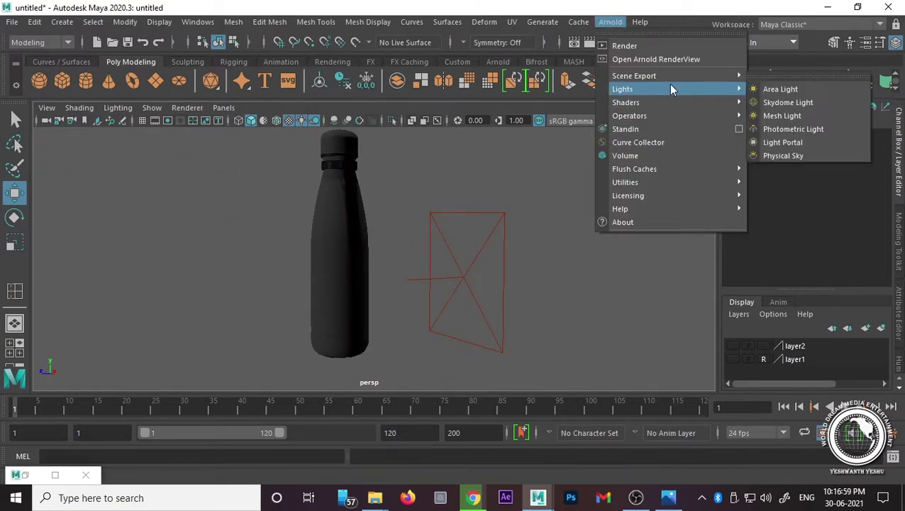
{"action": "left_click", "coordinate": [808, 101]}
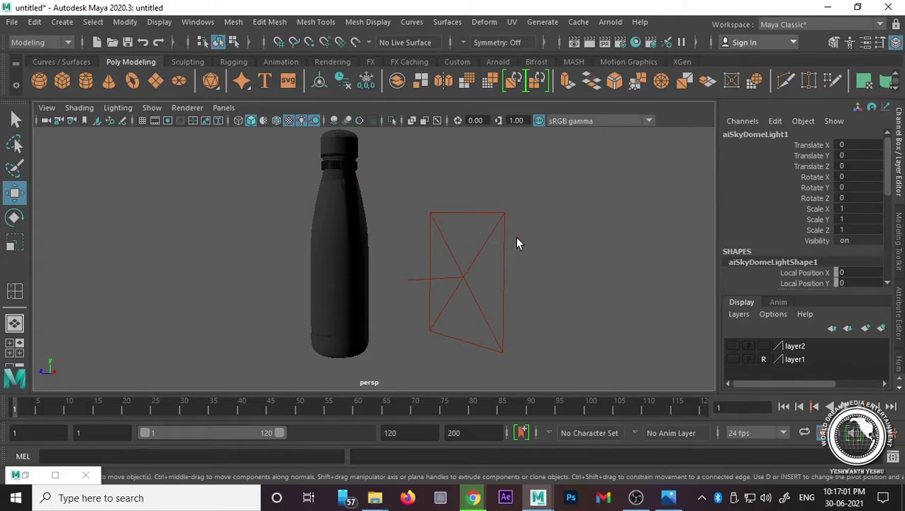
{"action": "scroll", "coordinate": [515, 237], "scroll_direction": "down", "scroll_amount": 5}
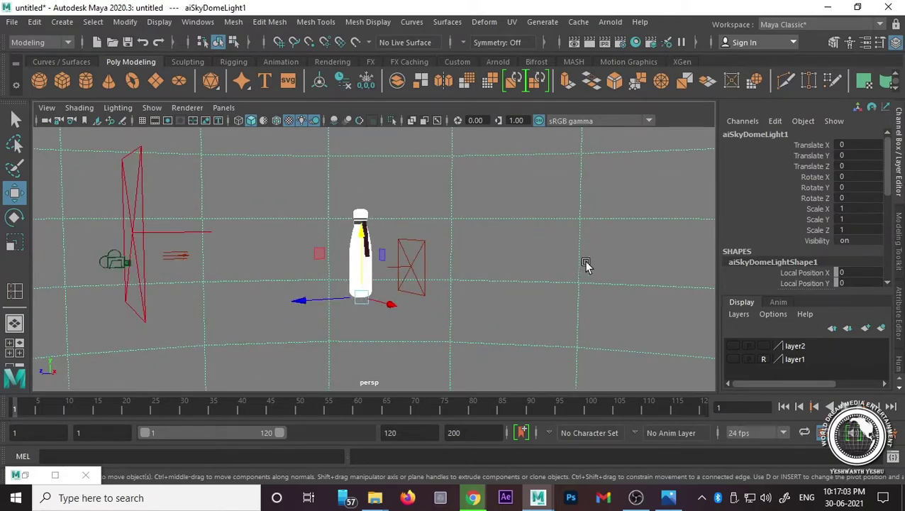
Step: Set the skydome light's intensity to 0.25 and connect a File texture to its Color
{"action": "key", "text": "ctrl+a"}
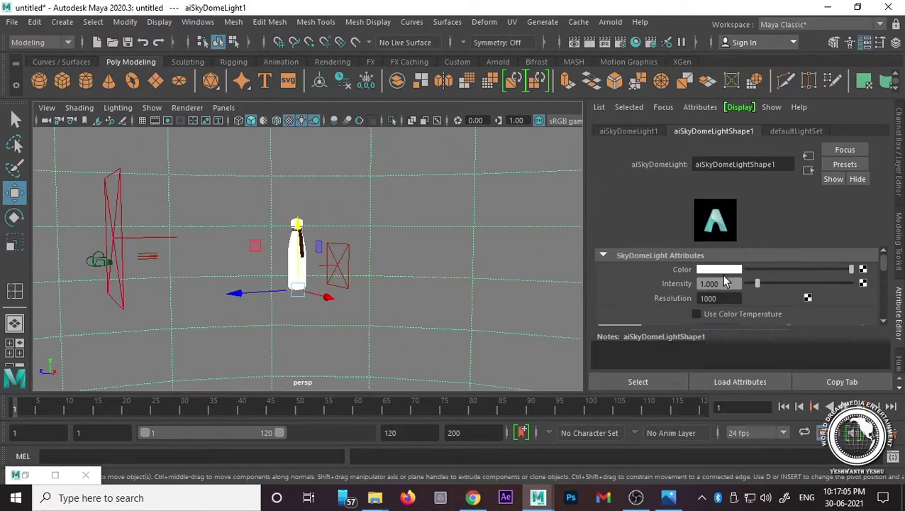
{"action": "double_click", "coordinate": [718, 283]}
{"action": "type", "text": "0.25"}
{"action": "key", "text": "Return"}
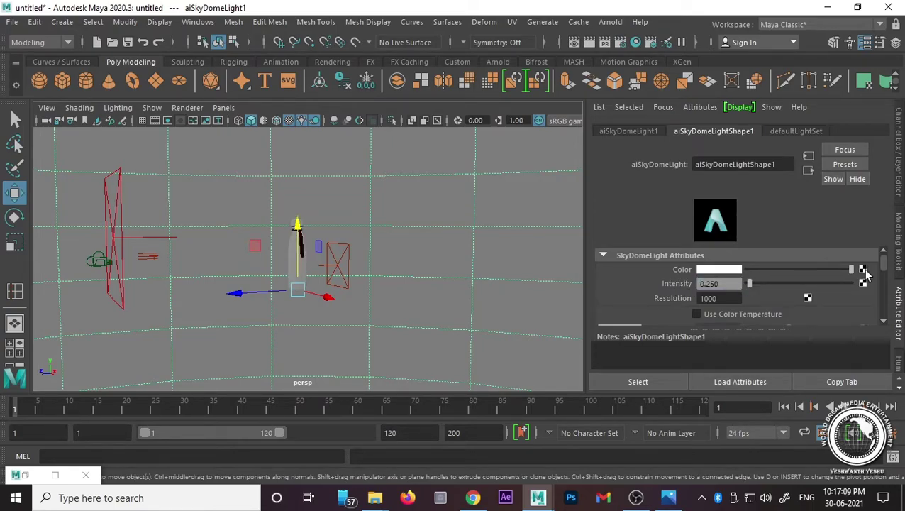
{"action": "left_click", "coordinate": [862, 269]}
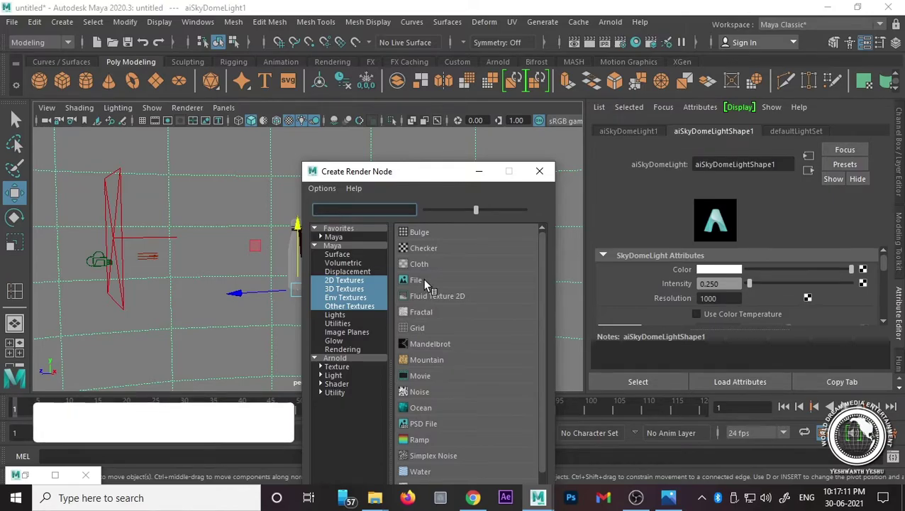
{"action": "left_click", "coordinate": [422, 278]}
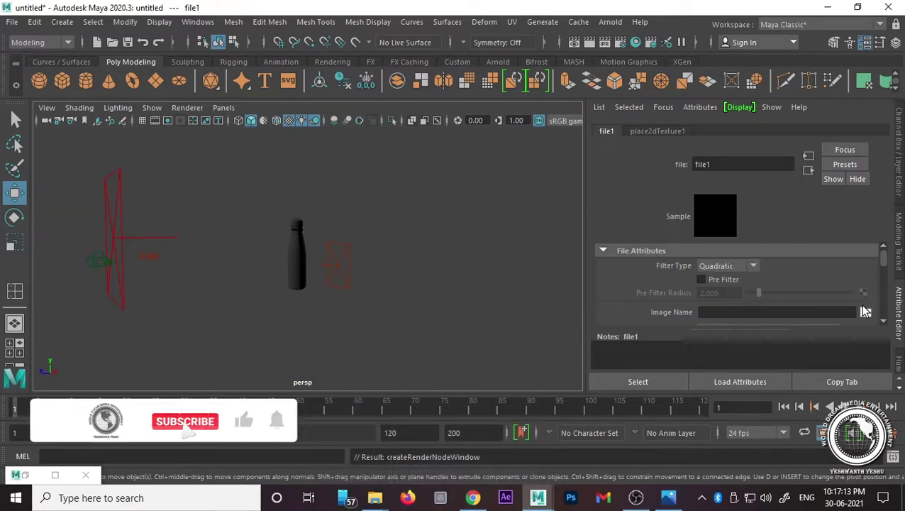
{"action": "mouse_move", "coordinate": [375, 498]}
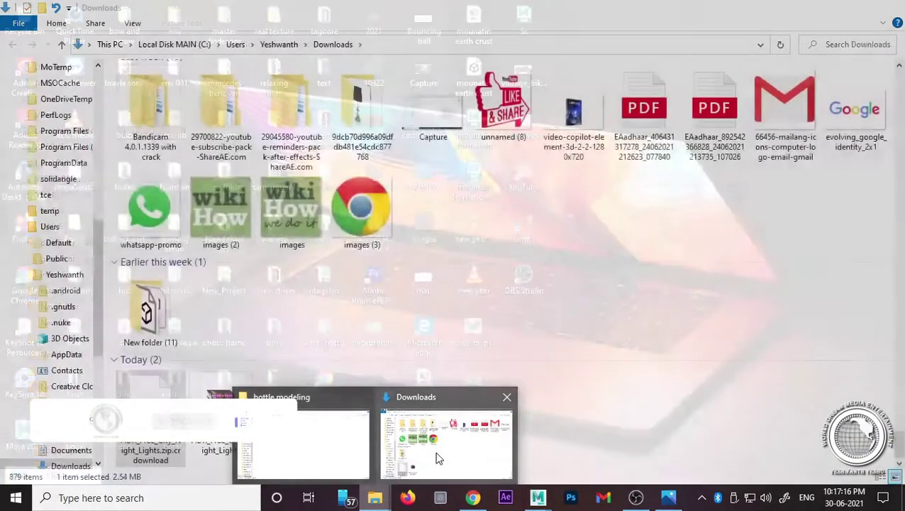
Step: Extract the downloaded archive and open the HDR_Free_City_Night_Lights folder
{"action": "left_click", "coordinate": [355, 460]}
{"action": "right_click", "coordinate": [240, 419]}
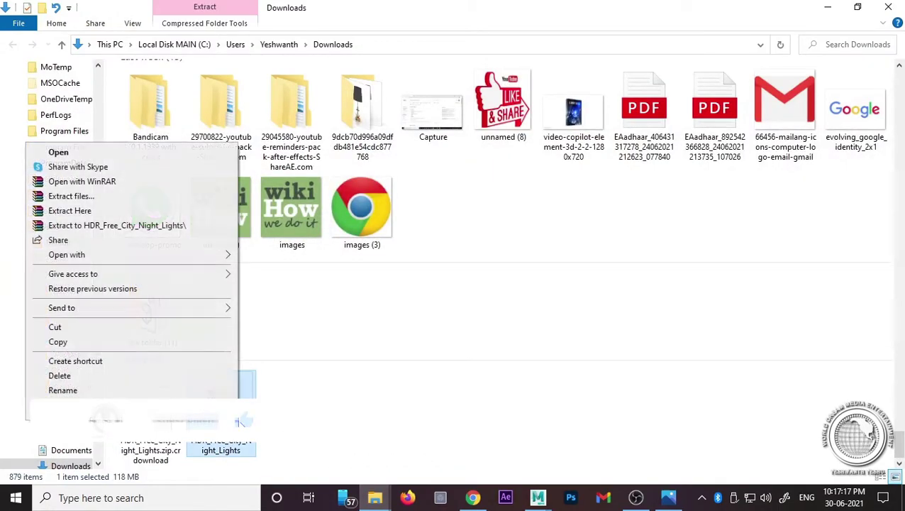
{"action": "left_click", "coordinate": [163, 198]}
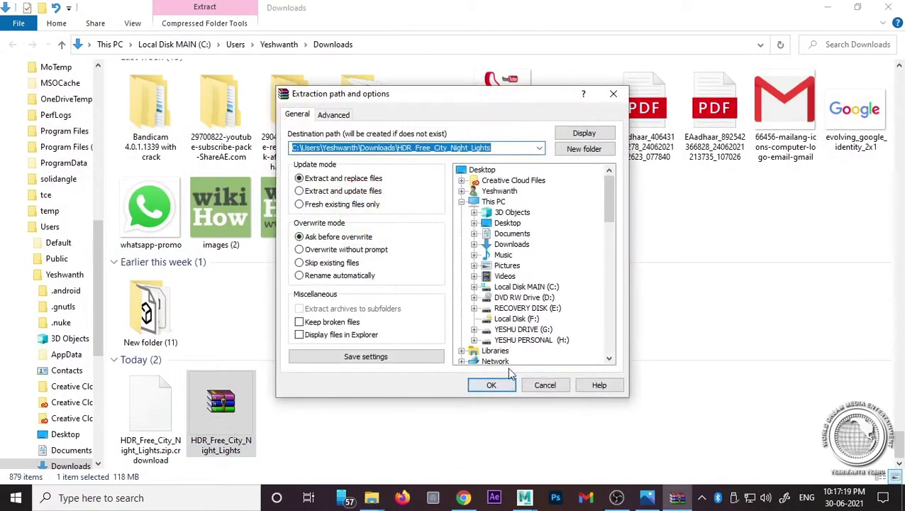
{"action": "left_click", "coordinate": [501, 383]}
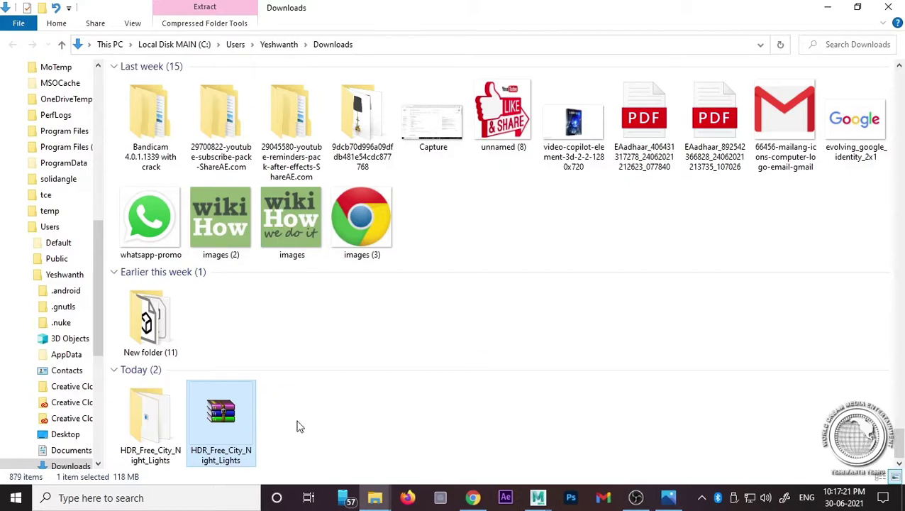
{"action": "left_click", "coordinate": [148, 445]}
{"action": "double_click", "coordinate": [148, 445]}
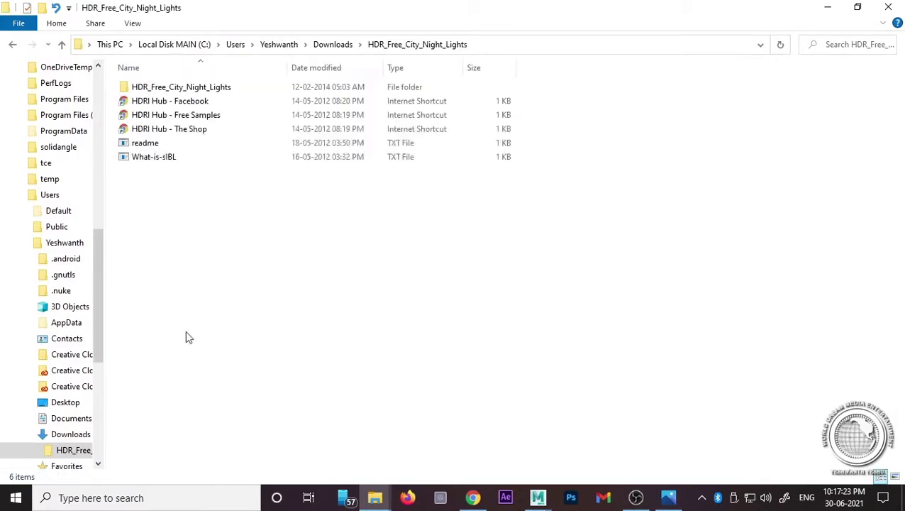
Step: Copy the HDR_Free_City_Night_Lights_Env image into the bottle modeling folder and copy that folder's path
{"action": "left_click", "coordinate": [896, 475]}
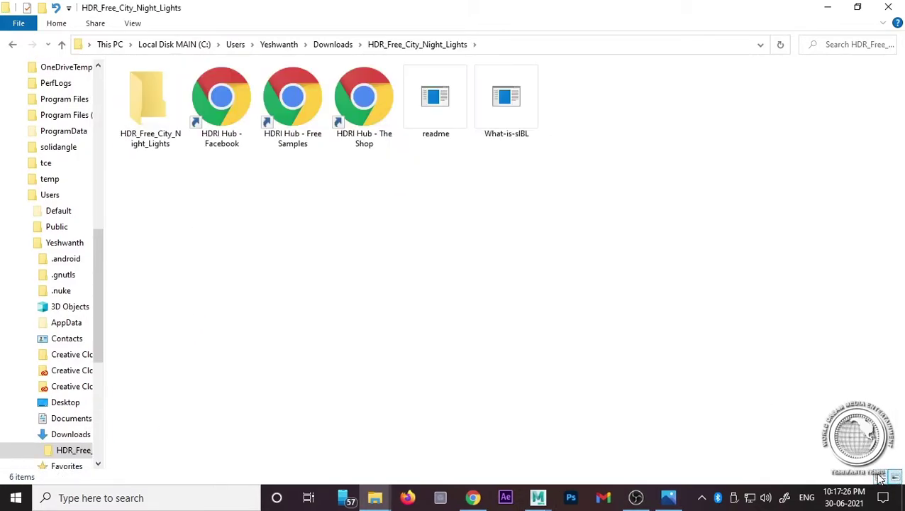
{"action": "double_click", "coordinate": [161, 139]}
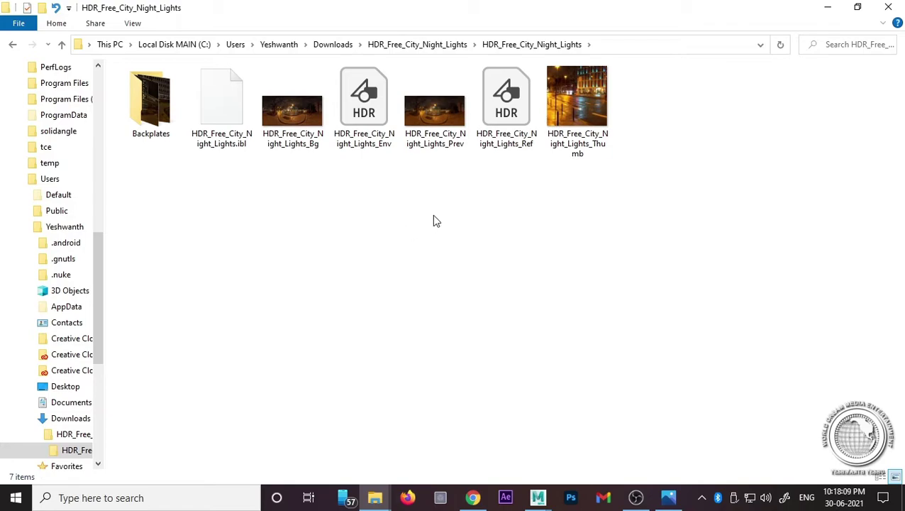
{"action": "left_click_drag", "start_coordinate": [373, 207], "coordinate": [372, 105]}
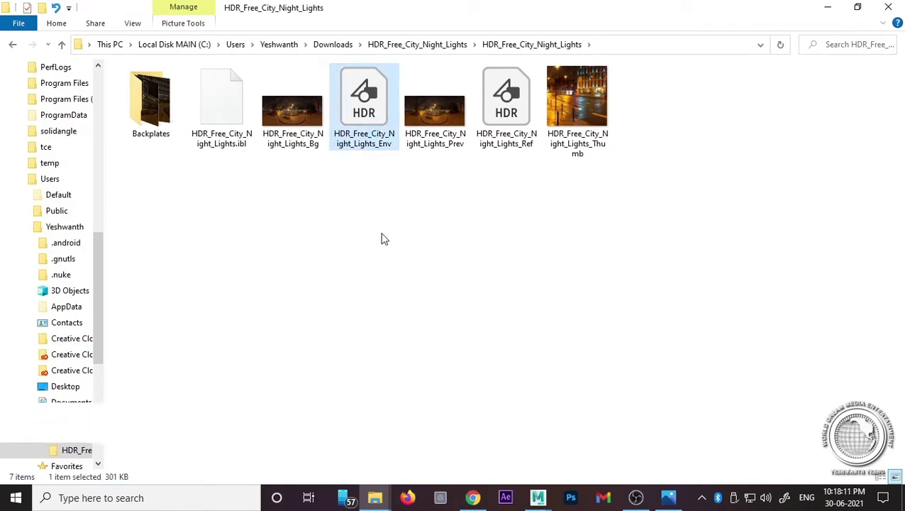
{"action": "left_click", "coordinate": [333, 437]}
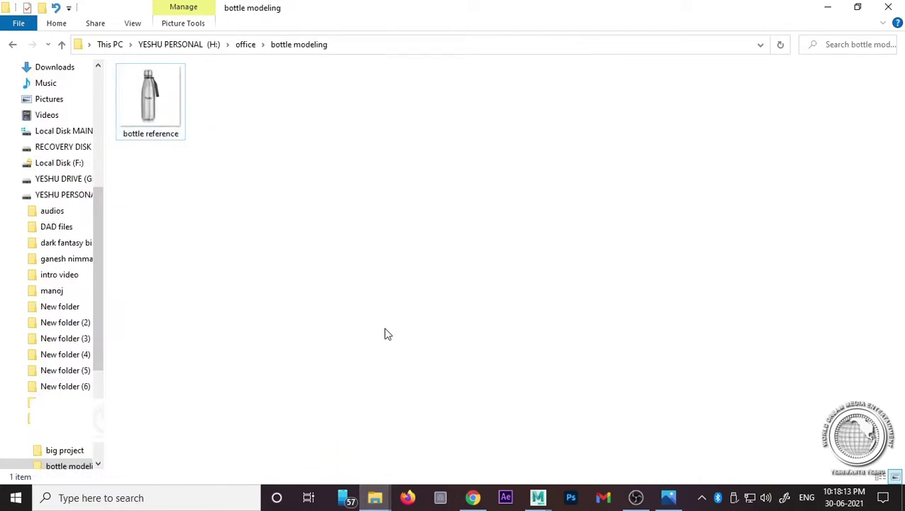
{"action": "key", "text": "ctrl+v"}
{"action": "left_click", "coordinate": [424, 44]}
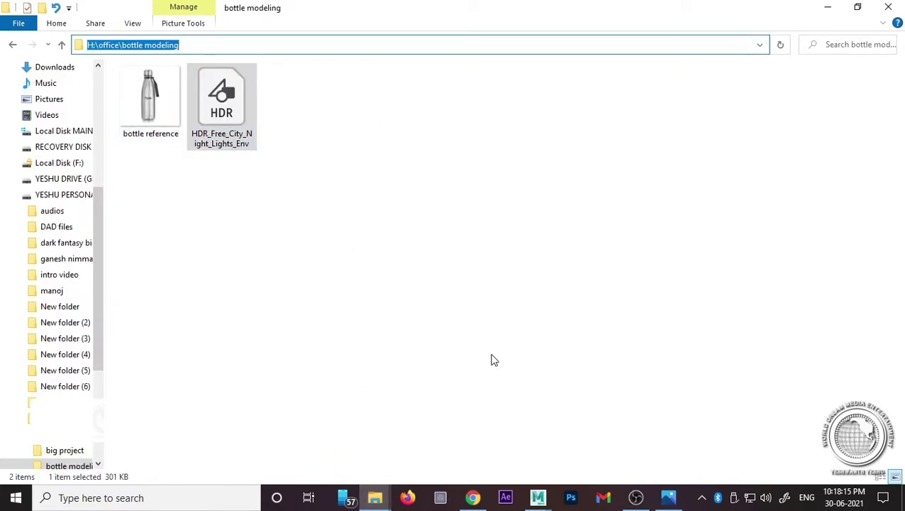
{"action": "left_click", "coordinate": [554, 468]}
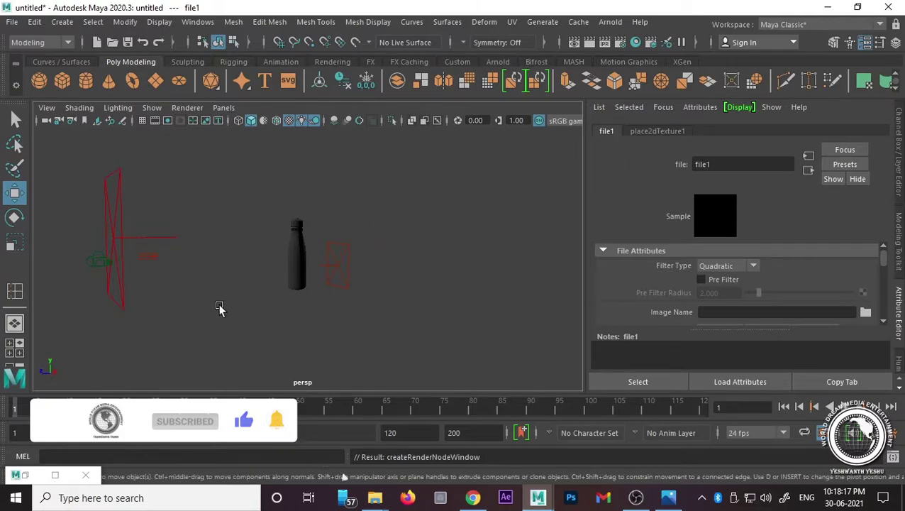
Step: Load HDR_Free_City_Night_Lights_Env.hdr from H:\office\bottle modeling into the file texture
{"action": "left_click", "coordinate": [866, 312]}
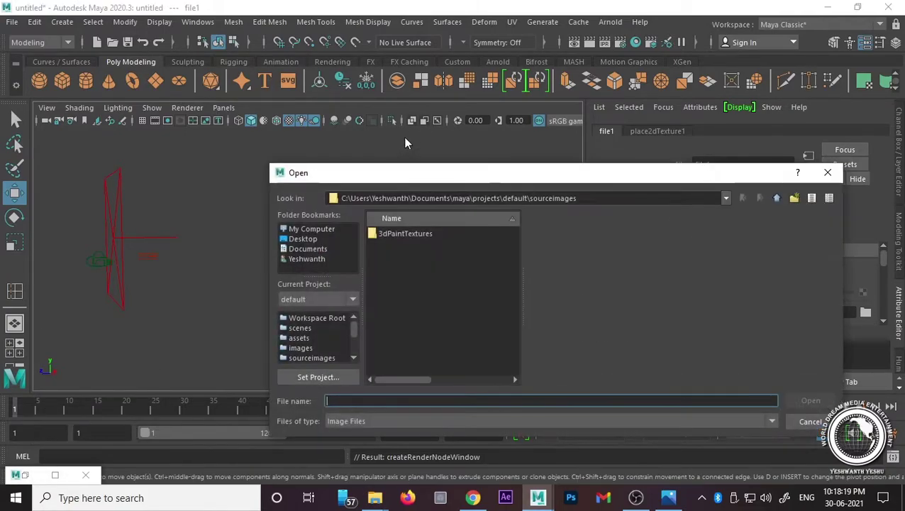
{"action": "left_click", "coordinate": [606, 198]}
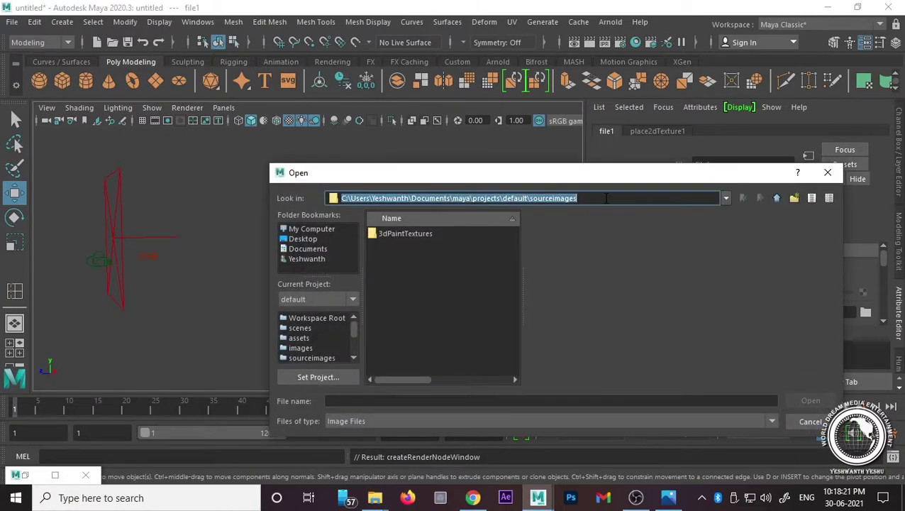
{"action": "type", "text": "H:\\office\\bottle modeling"}
{"action": "key", "text": "Return"}
{"action": "left_click", "coordinate": [449, 249]}
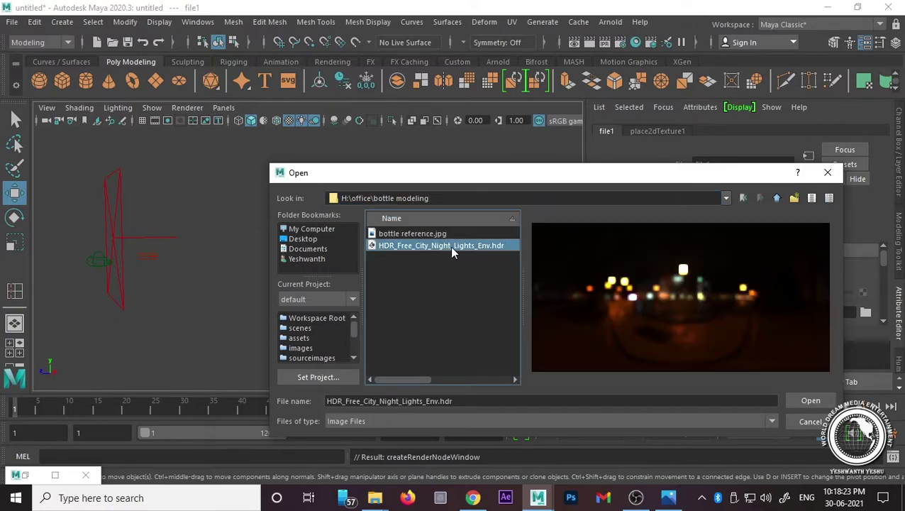
{"action": "left_click", "coordinate": [810, 400]}
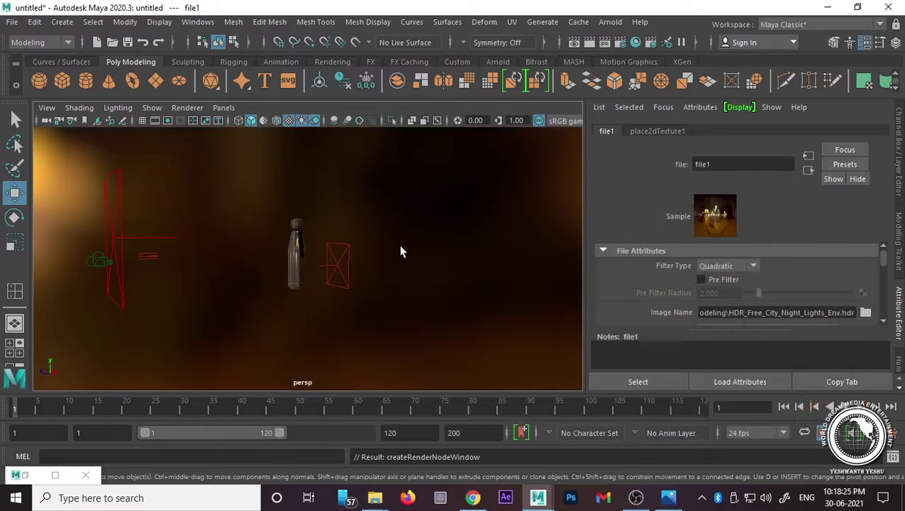
Step: Look through camera1 and re-render the bottle in Arnold RenderView
{"action": "left_click", "coordinate": [903, 181]}
{"action": "scroll", "coordinate": [420, 325], "scroll_direction": "up", "scroll_amount": 3}
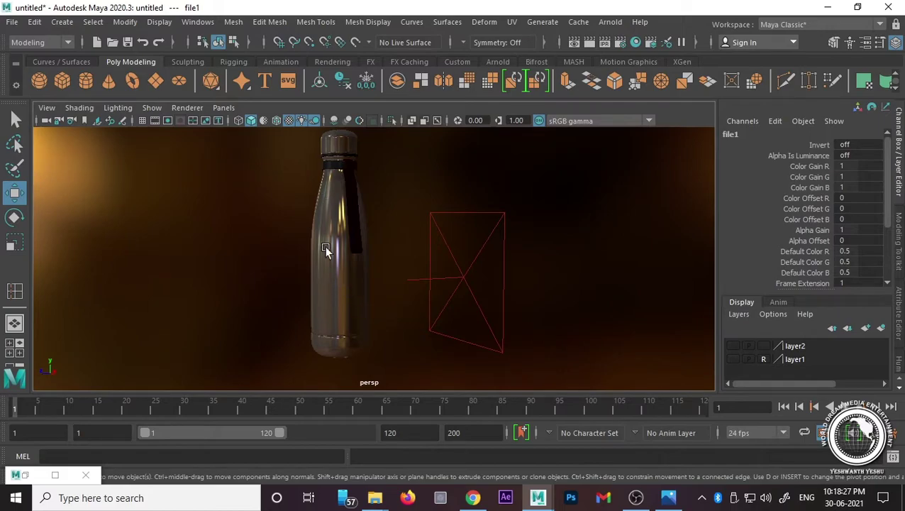
{"action": "left_click_drag", "start_coordinate": [299, 306], "coordinate": [370, 301], "text": "alt"}
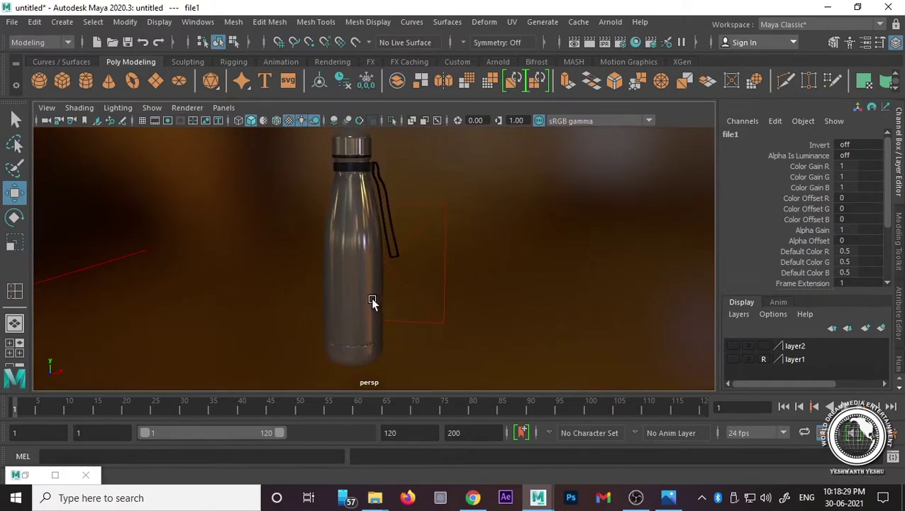
{"action": "scroll", "coordinate": [493, 236], "scroll_direction": "down", "scroll_amount": 3}
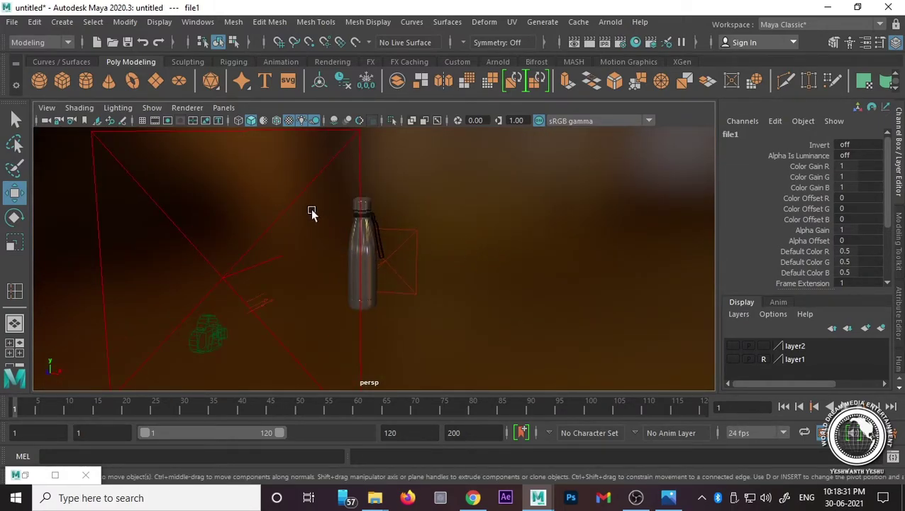
{"action": "left_click", "coordinate": [224, 108]}
{"action": "left_click", "coordinate": [378, 122]}
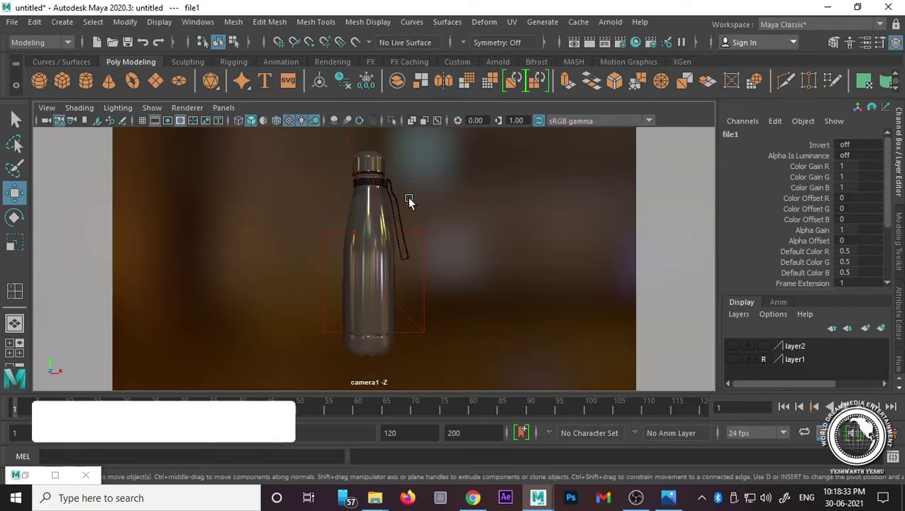
{"action": "left_click", "coordinate": [41, 480]}
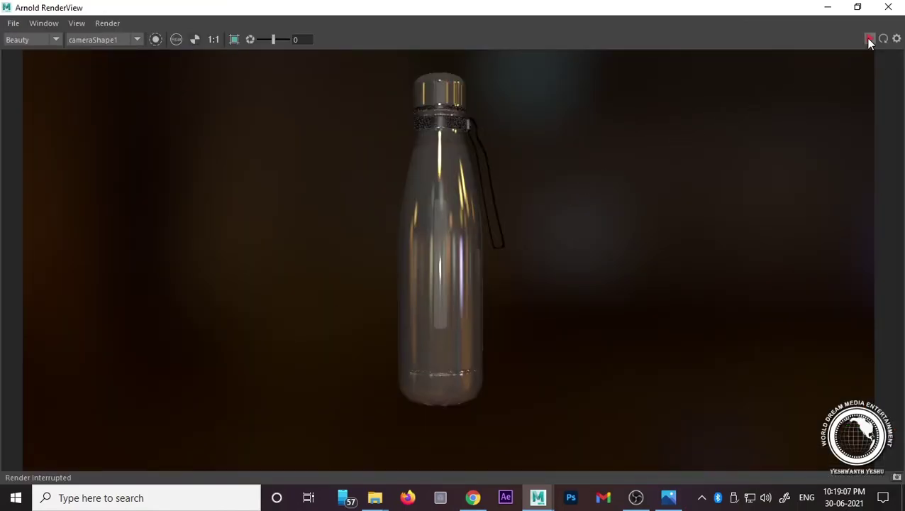
{"action": "left_click", "coordinate": [869, 41]}
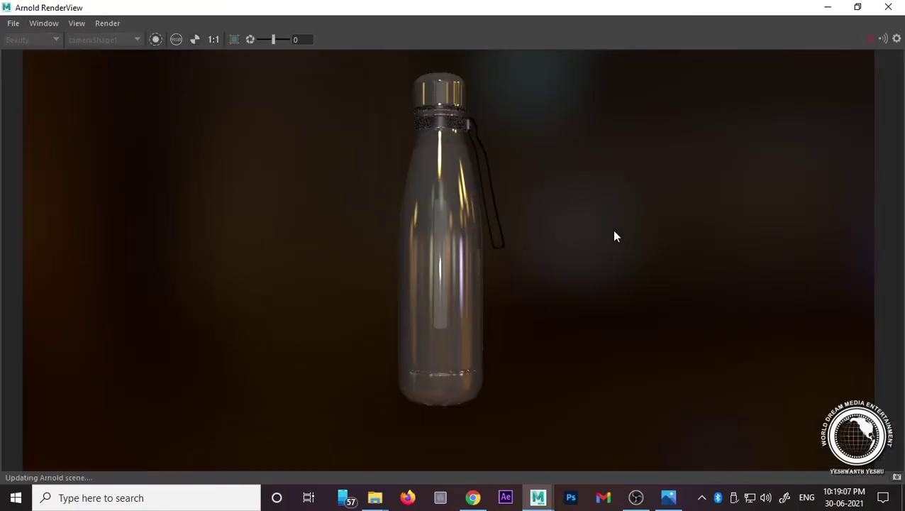